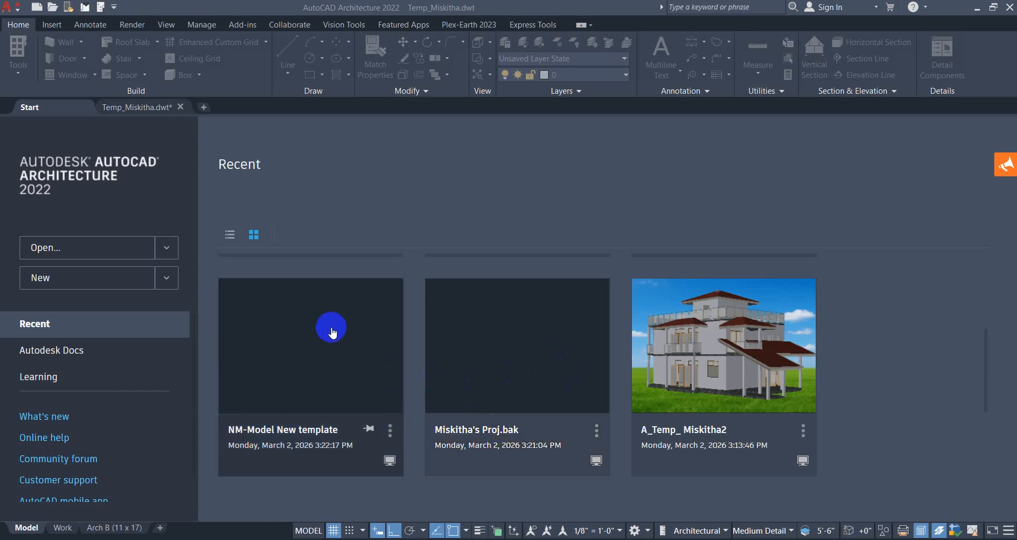
Switch to the already open template drawing and display its model space.
left_click(139, 109)
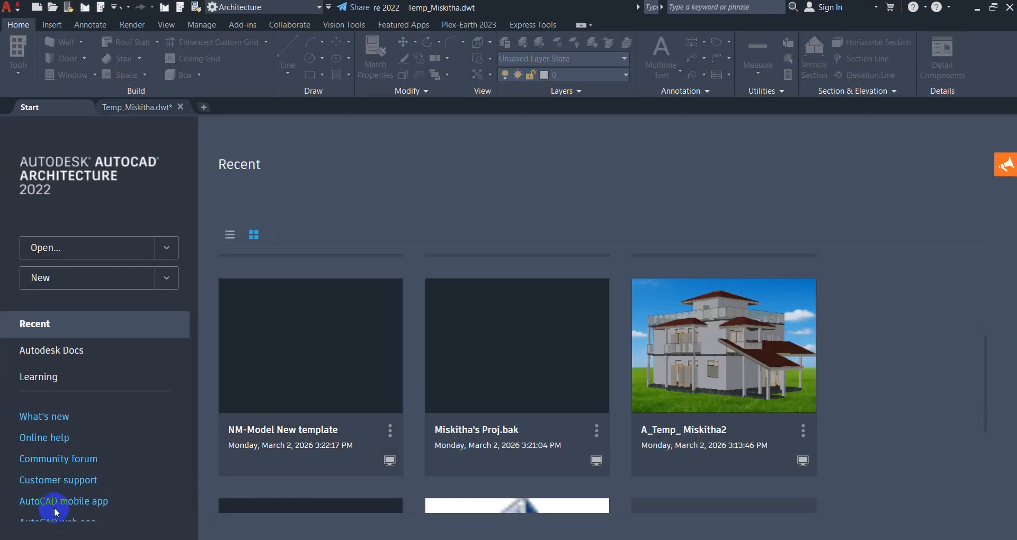
left_click(140, 108)
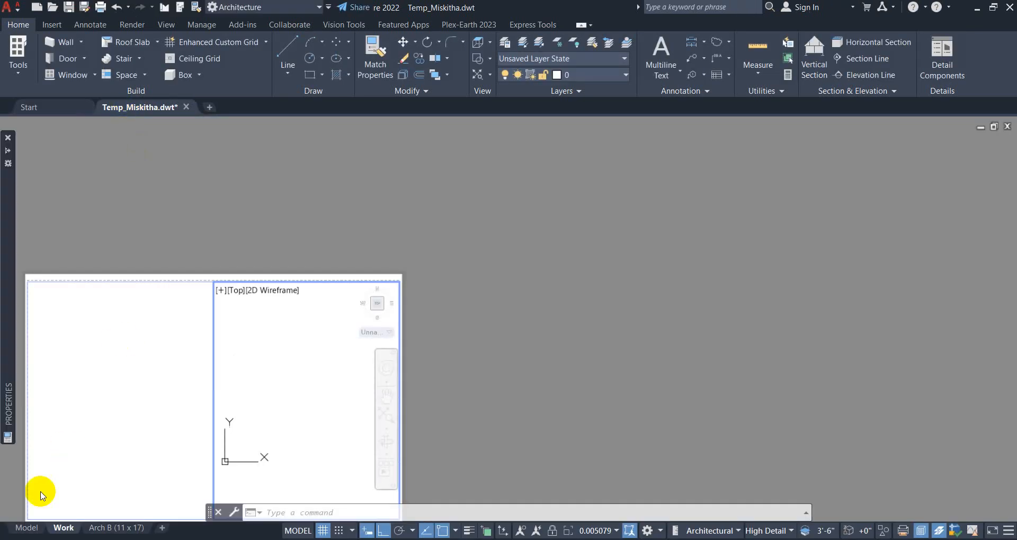
left_click(26, 530)
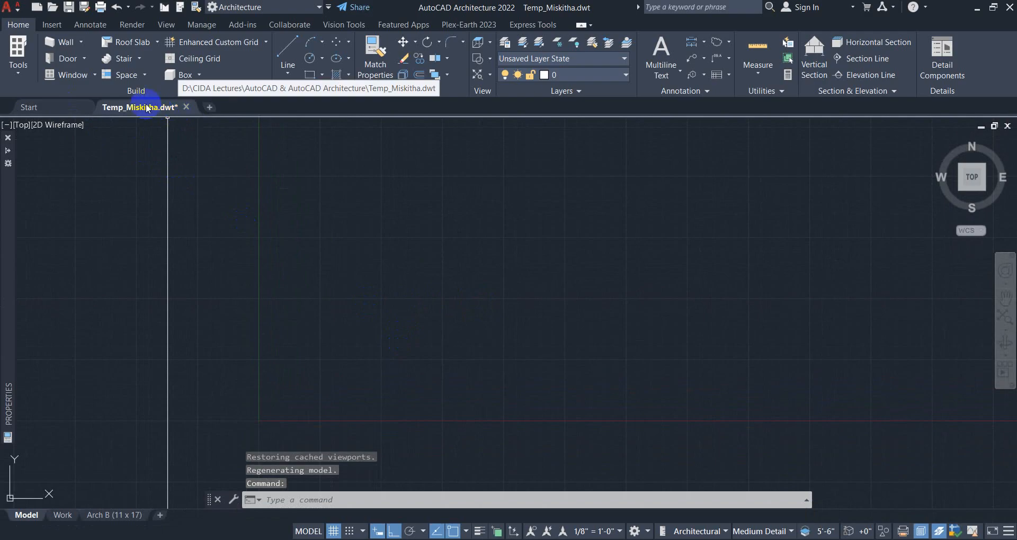
Save the template as House.dwg in AutoCAD 2018 Drawing format in the AutoCAD & AutoCAD Architecture folder.
left_click(9, 7)
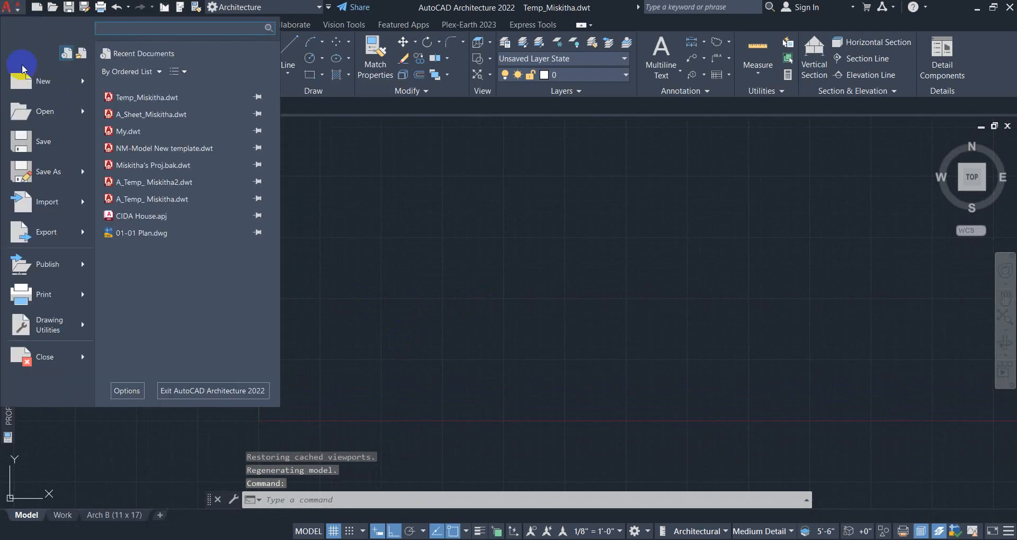
left_click(53, 173)
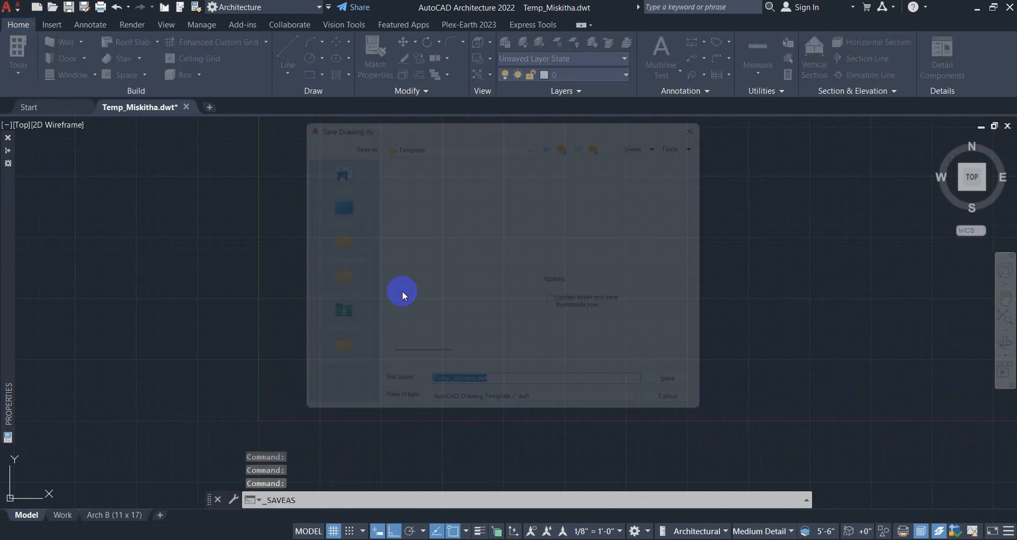
left_click(322, 362)
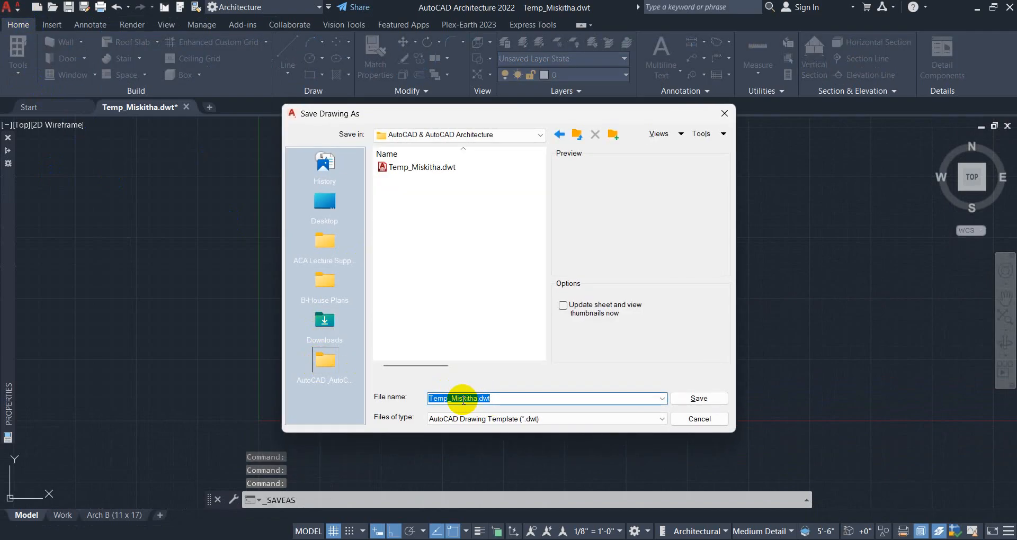
type("House")
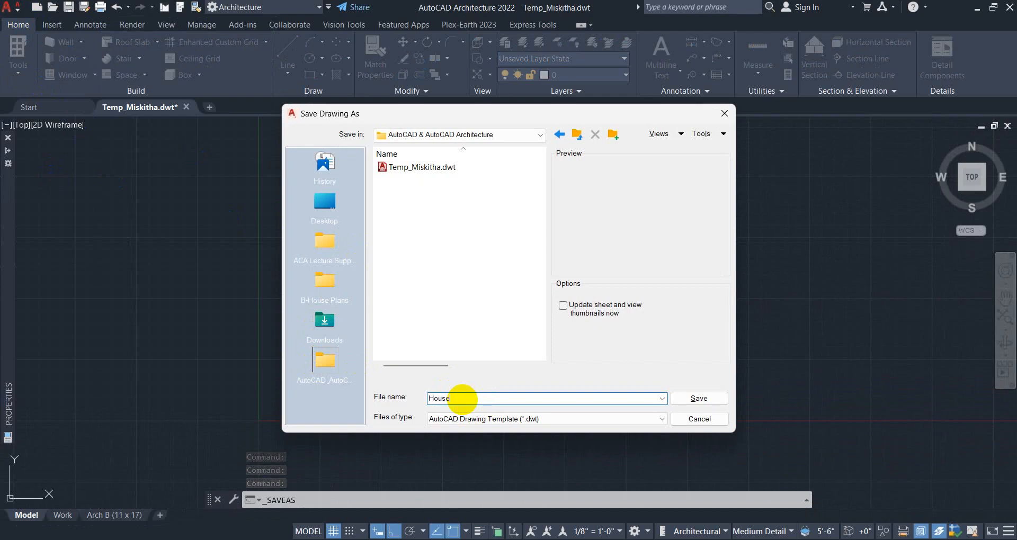
left_click(454, 422)
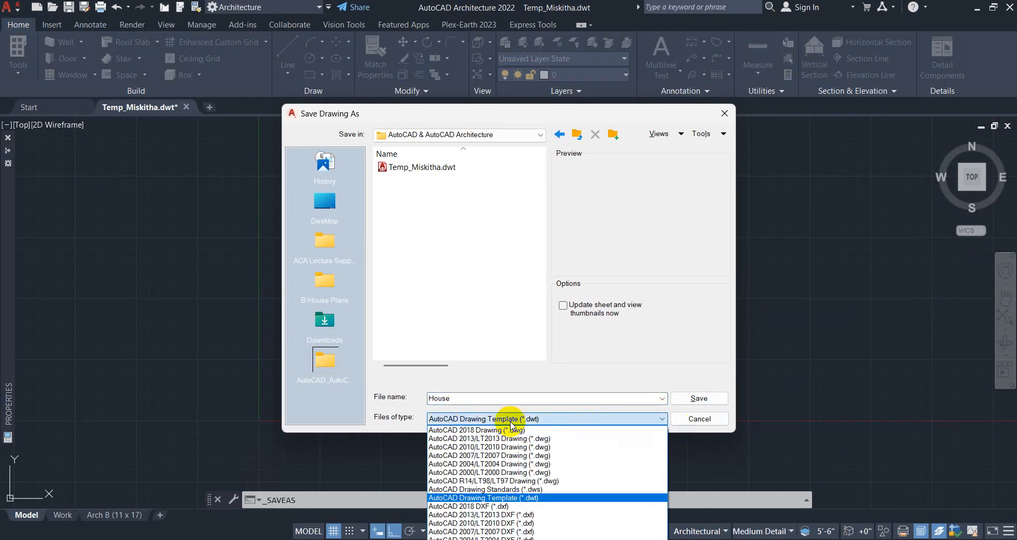
left_click(475, 431)
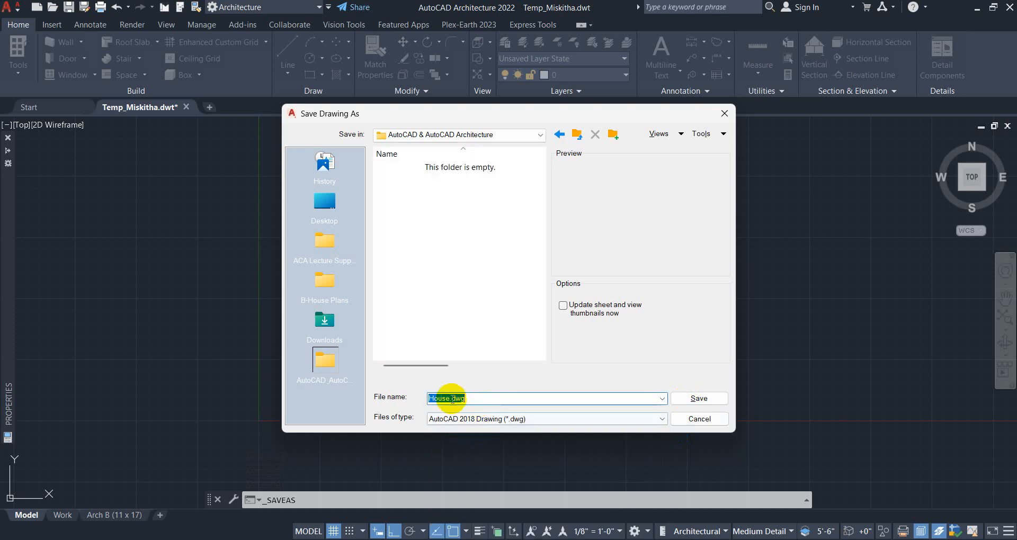
left_click(694, 399)
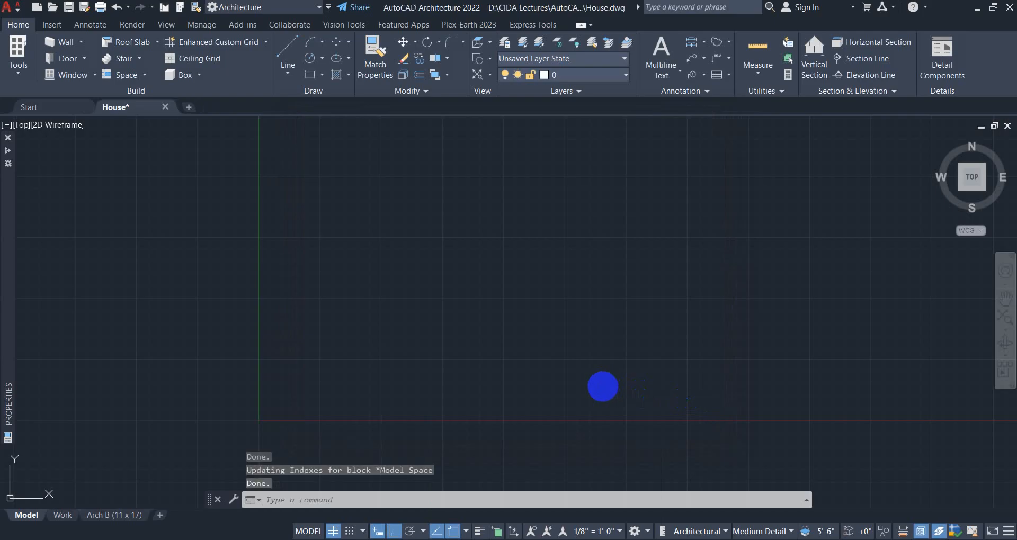
Switch to Adobe Acrobat, examine the room layout and dimensions in Ground Floor.pdf, and close the document.
left_click(609, 539)
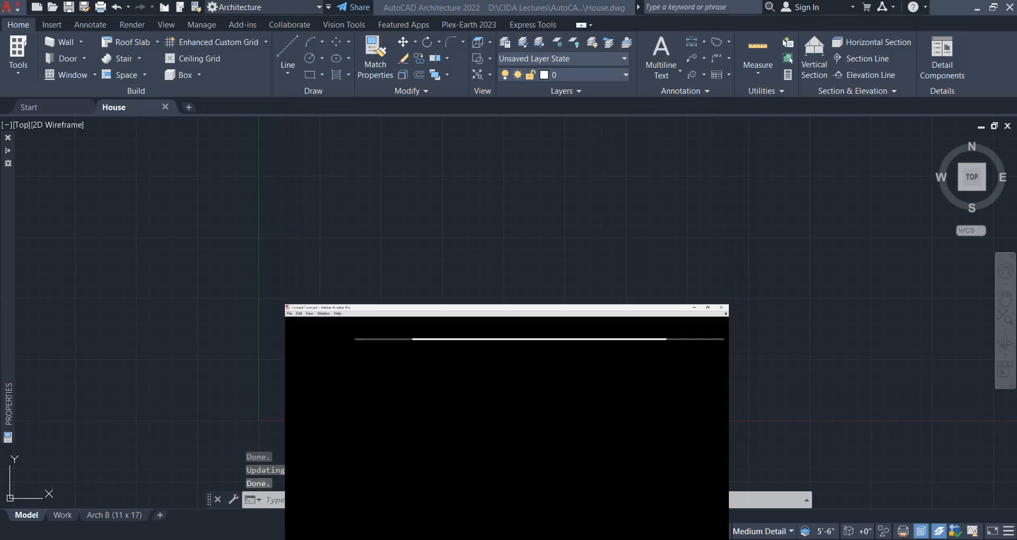
scroll(641, 334, "down", 10)
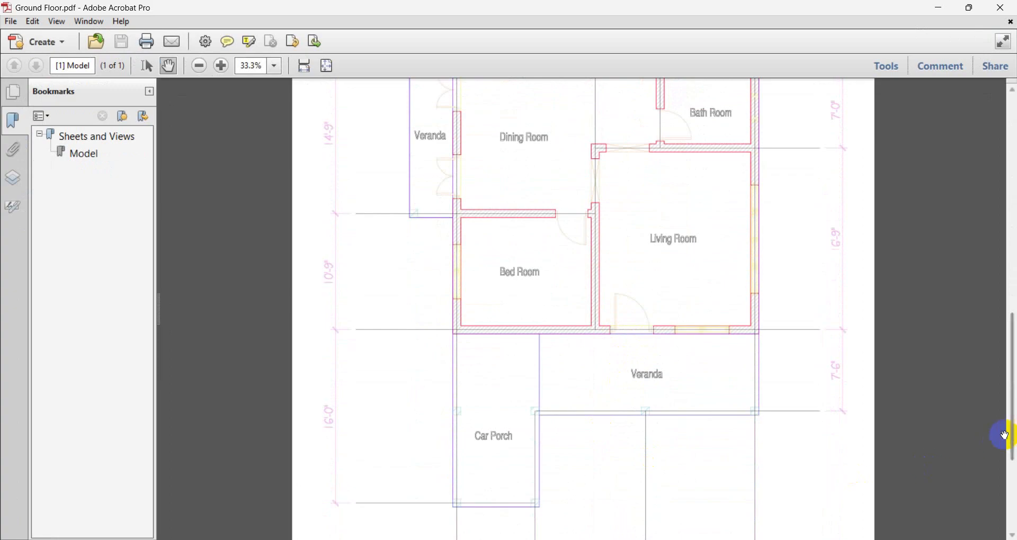
left_click_drag(1012, 442, 1013, 222)
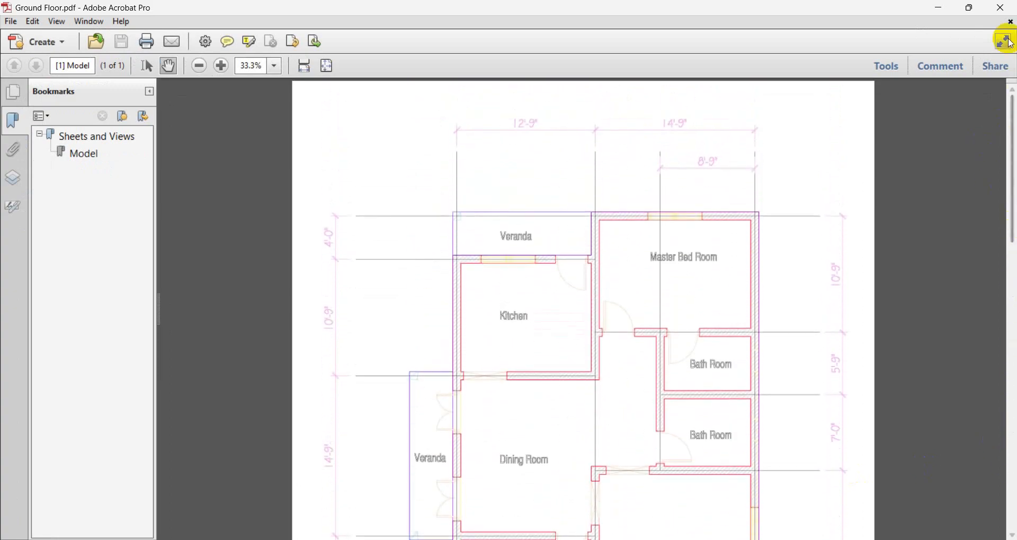
left_click(1012, 23)
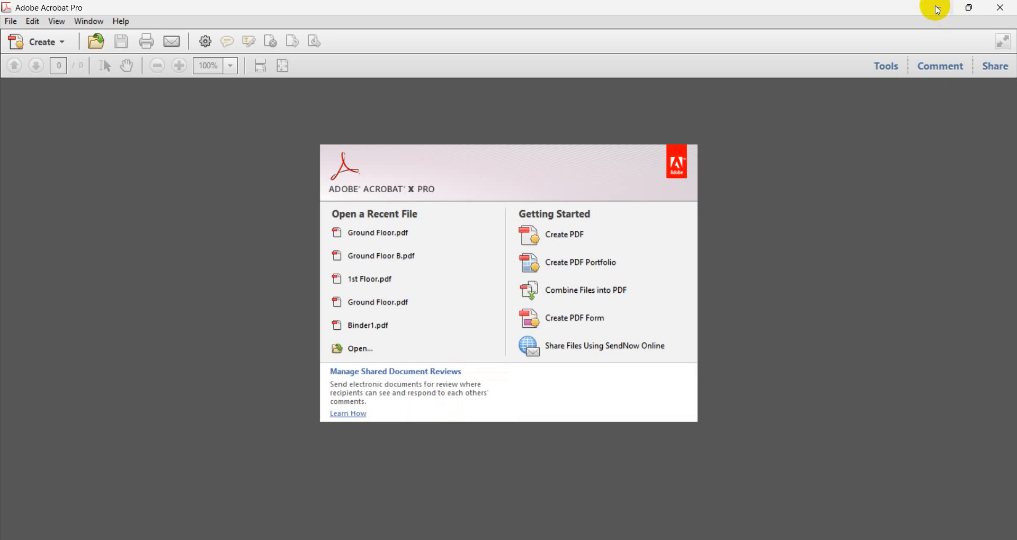
Reopen Ground Floor.pdf from the AutoCAD & AutoCAD Architecture folder, view the whole plan, and return to the House drawing in AutoCAD.
left_click(371, 539)
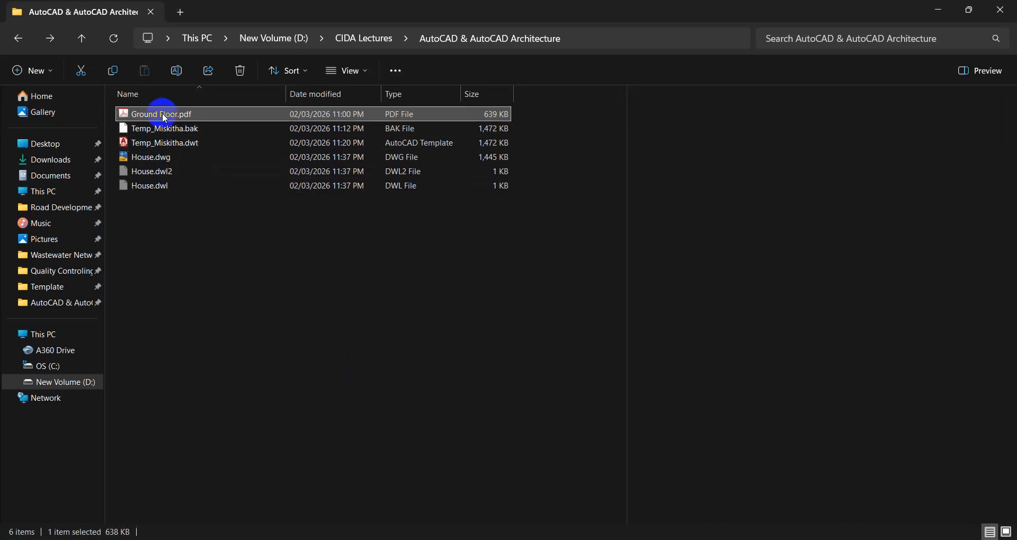
double_click(162, 113)
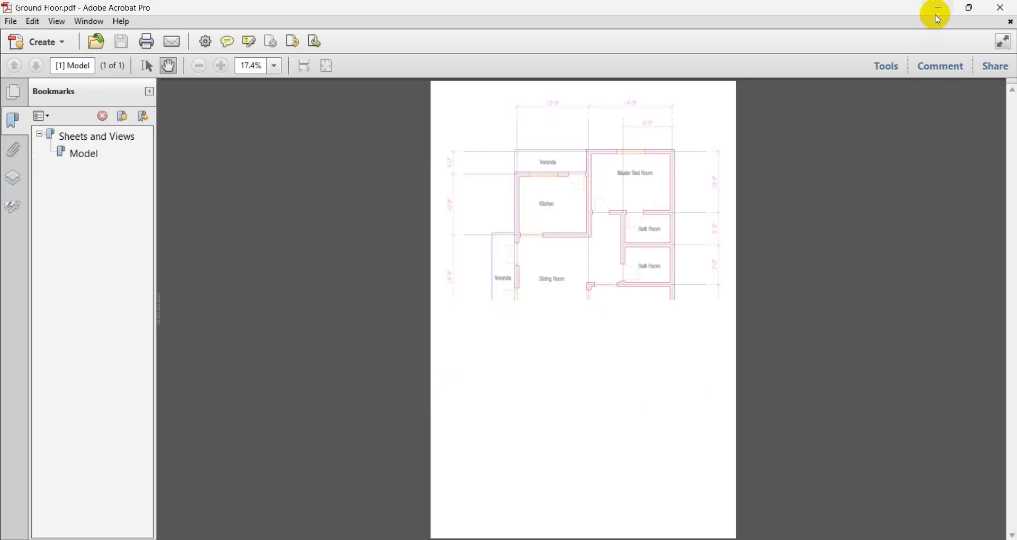
left_click(678, 127)
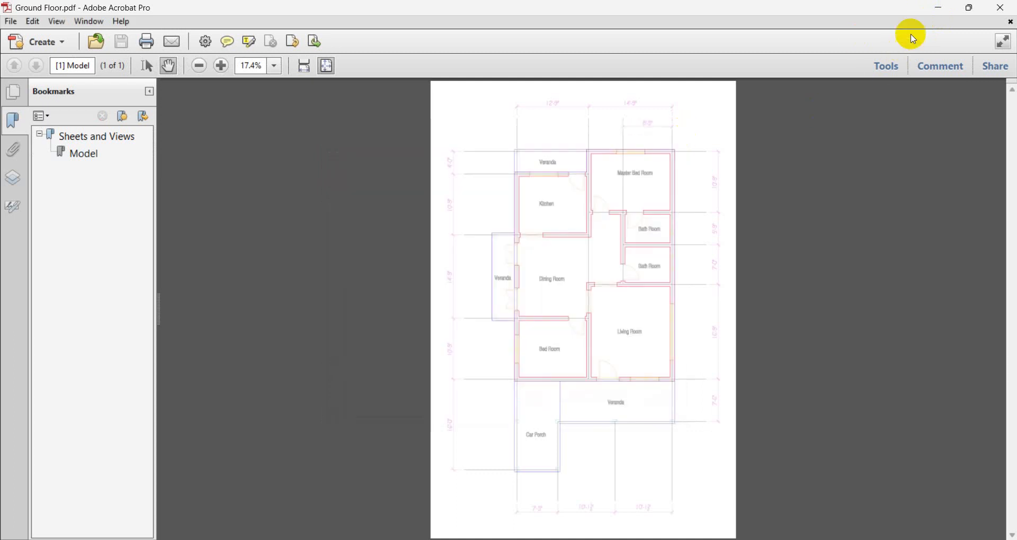
left_click(939, 7)
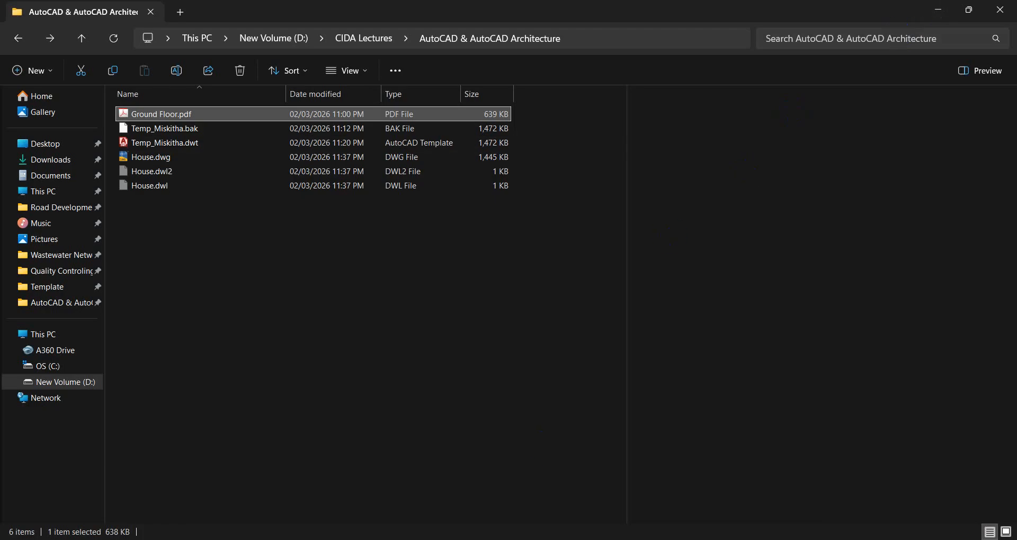
left_click(578, 479)
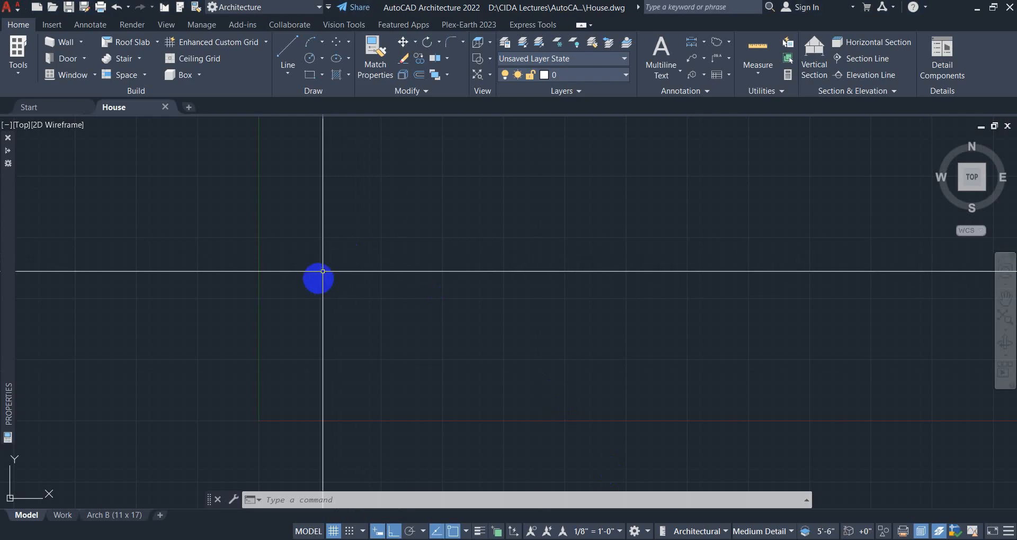
Start the Wall command and review the new wall's style, width, base height, justification and offset properties.
mouse_move(319, 278)
middle_mouse_down()
mouse_move(431, 255)
mouse_move(423, 251)
middle_mouse_up()
scroll(409, 339, "down", 2)
middle_click_drag(417, 350, 337, 413)
left_click(67, 44)
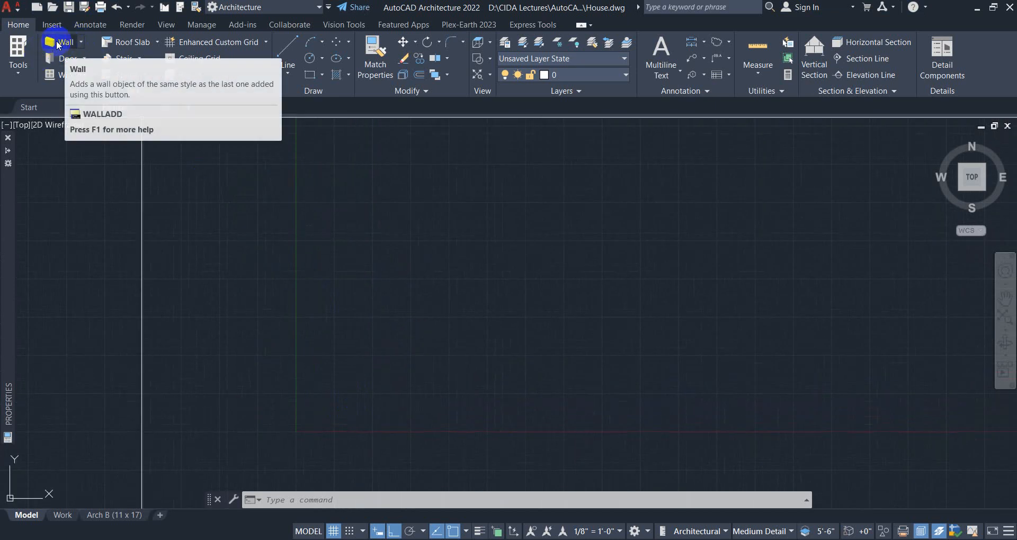
left_click(320, 289)
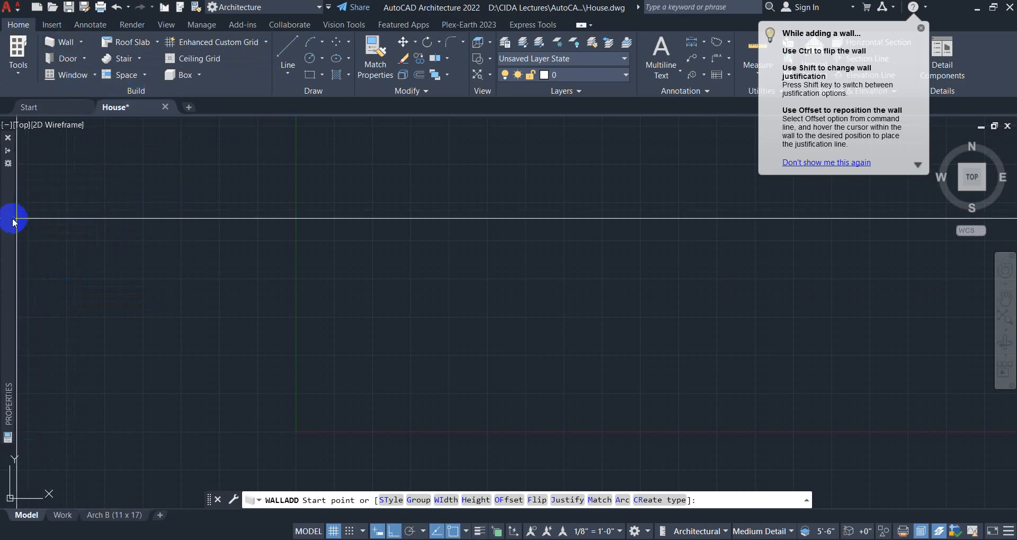
mouse_move(12, 220)
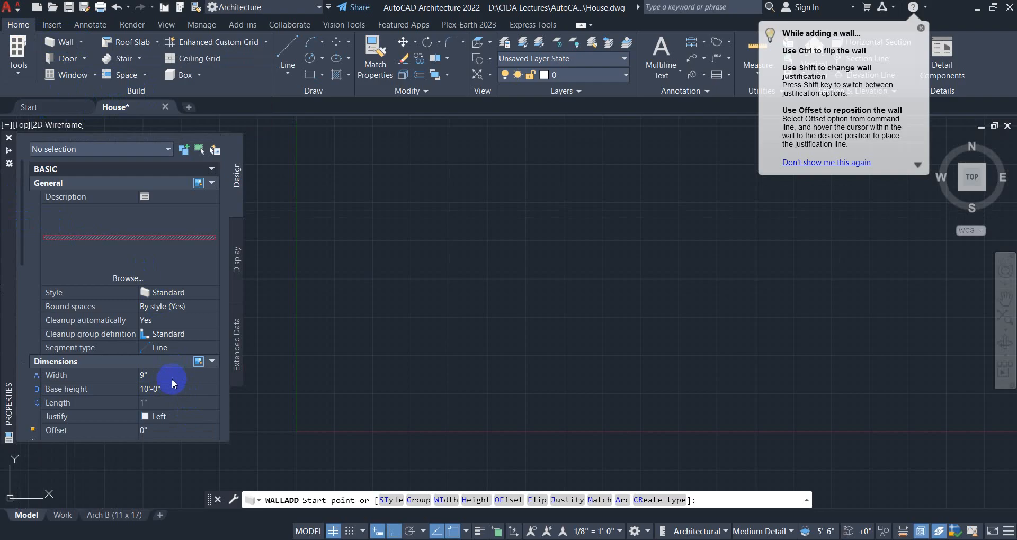
scroll(182, 384, "down", 1)
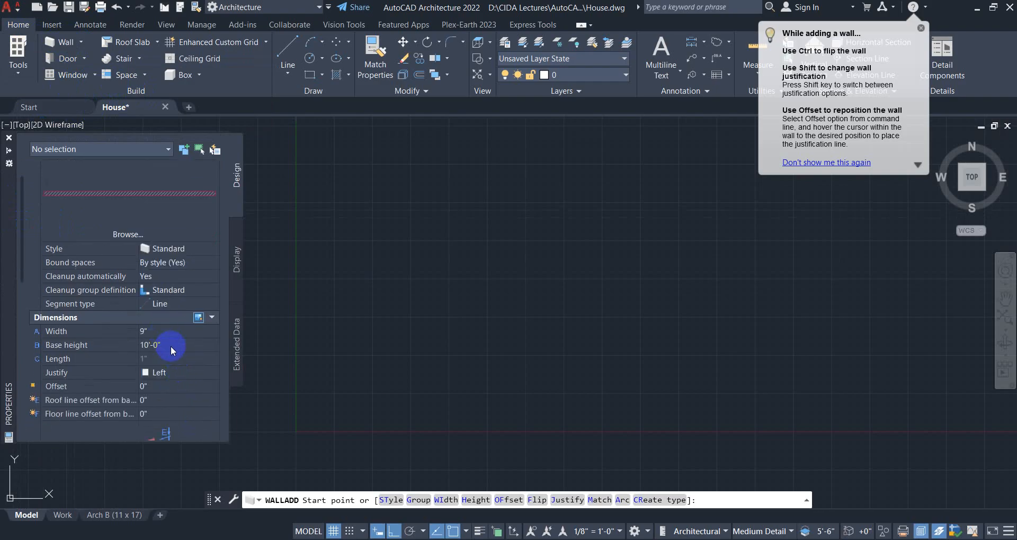
scroll(171, 346, "down", 4)
scroll(157, 355, "up", 2)
scroll(156, 355, "up", 3)
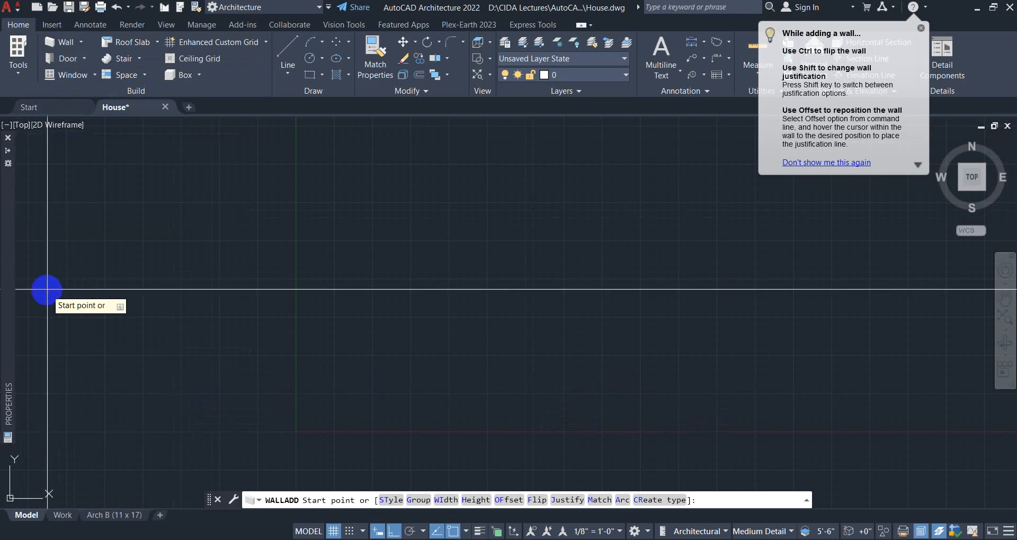
mouse_move(23, 291)
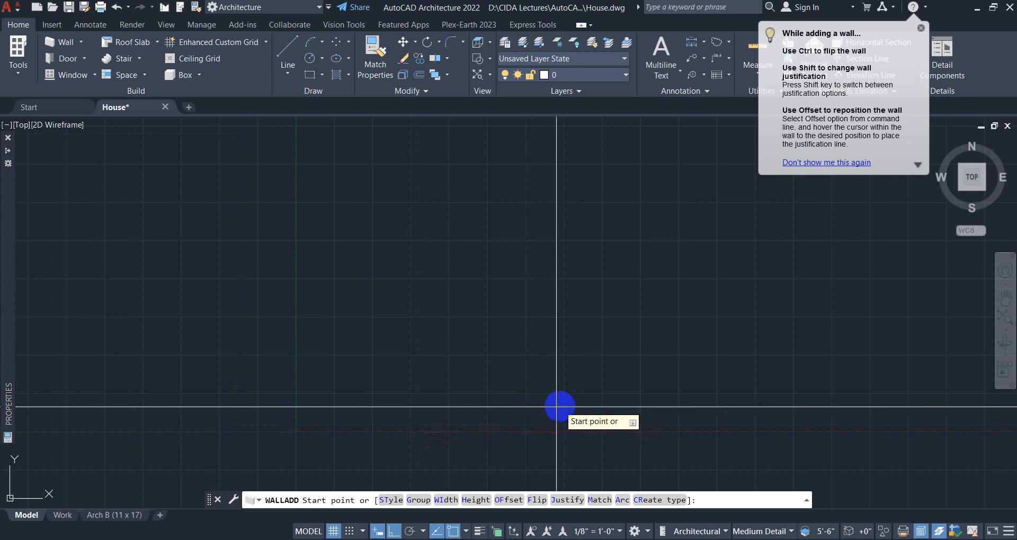
Draw an L-shaped pair of walls: a horizontal one about 41 ft long, and a vertical one about 52 ft up from its left end.
left_click(581, 404)
scroll(503, 411, "up", 4)
scroll(688, 390, "up", 3)
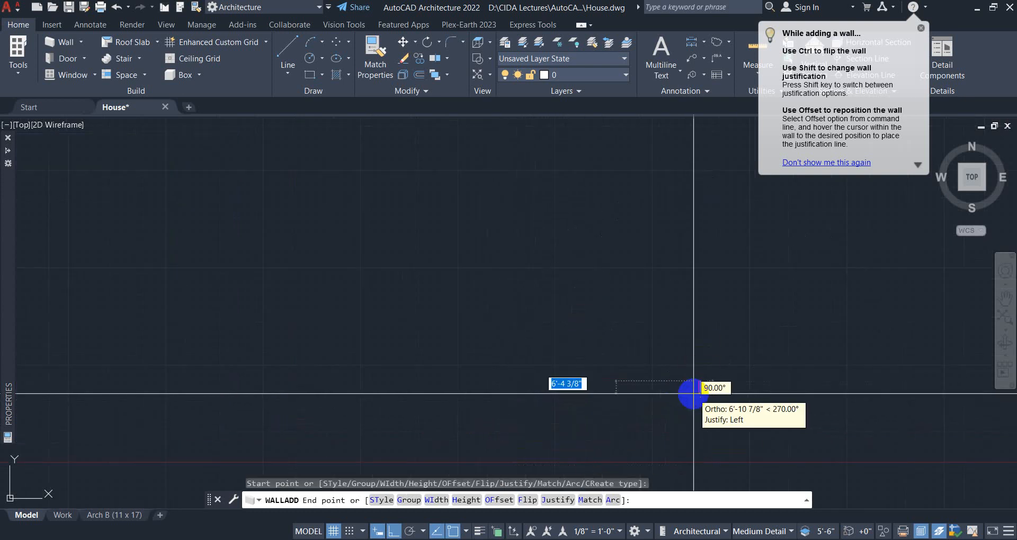
scroll(707, 391, "up", 4)
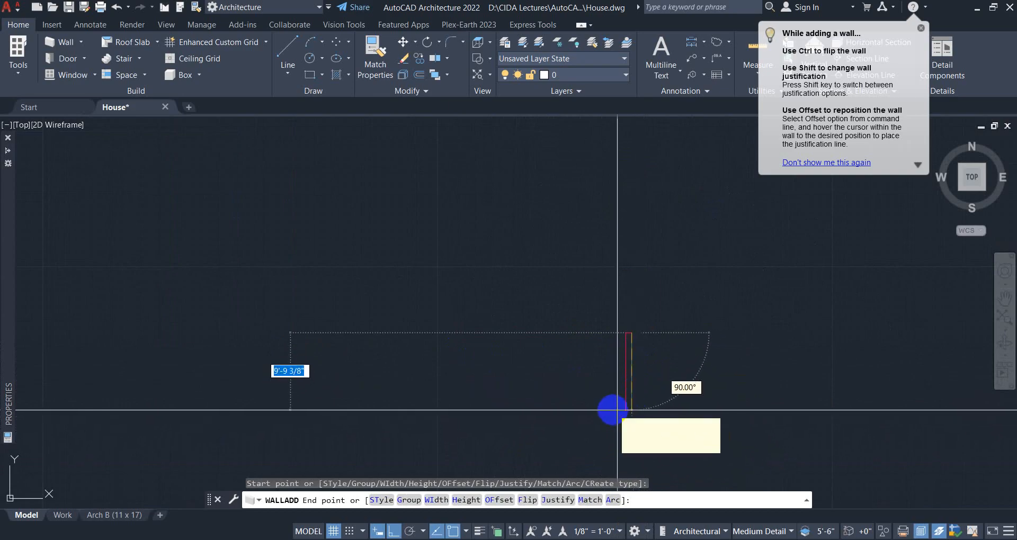
scroll(594, 412, "down", 2)
scroll(572, 406, "down", 1)
scroll(566, 404, "up", 3)
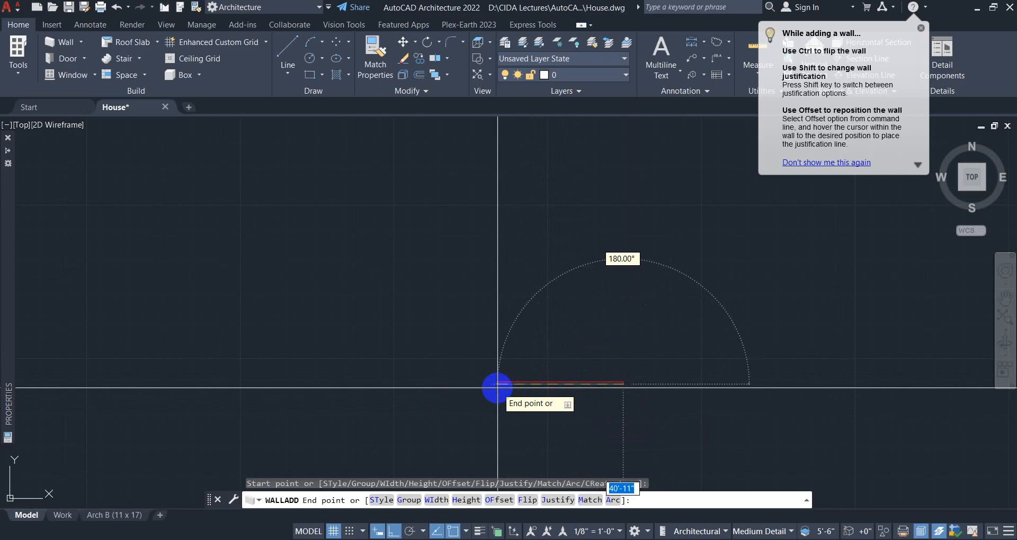
left_click(497, 388)
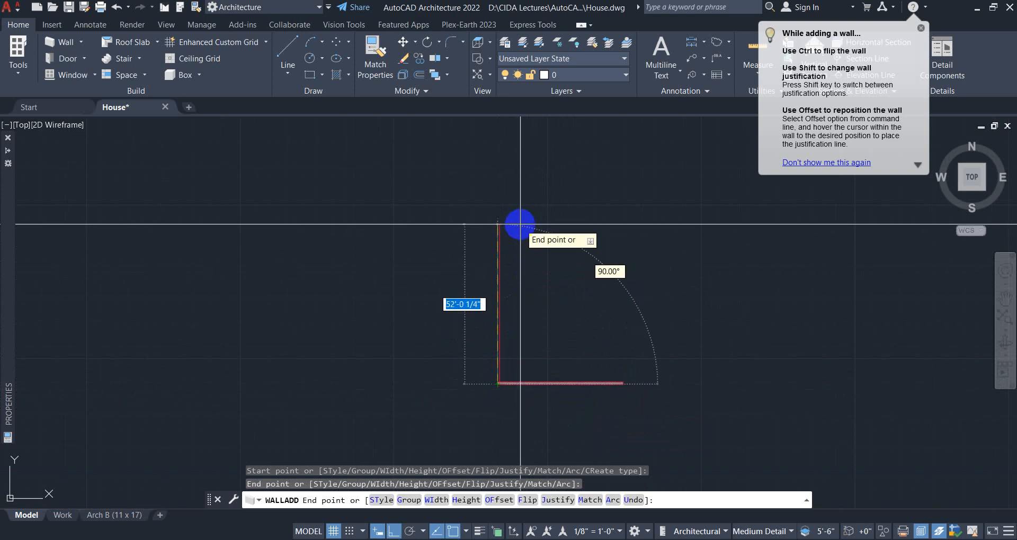
left_click(519, 224)
right_click(559, 231)
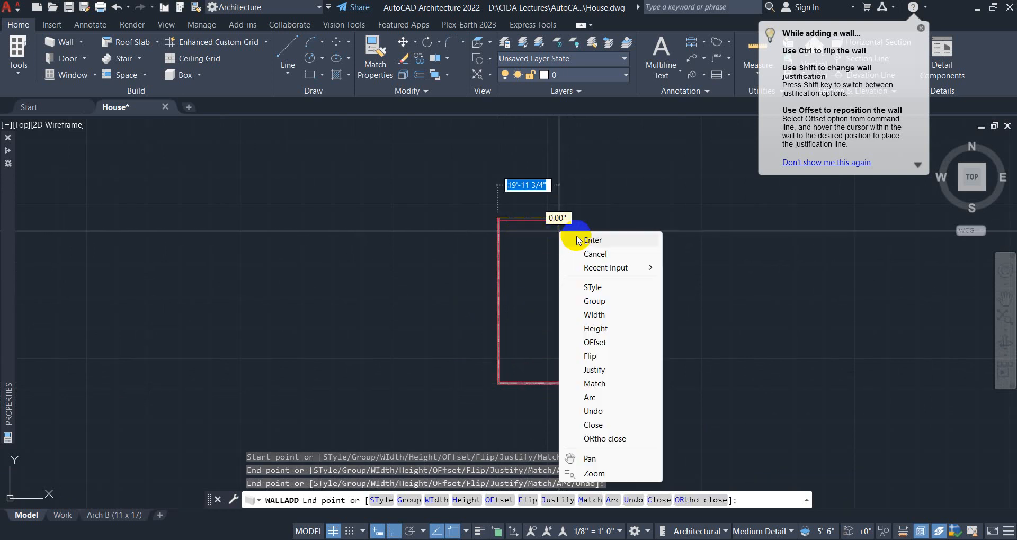
left_click(580, 242)
Offset the vertical wall 12'9" to the right, into the L-shaped layout.
scroll(523, 386, "up", 4)
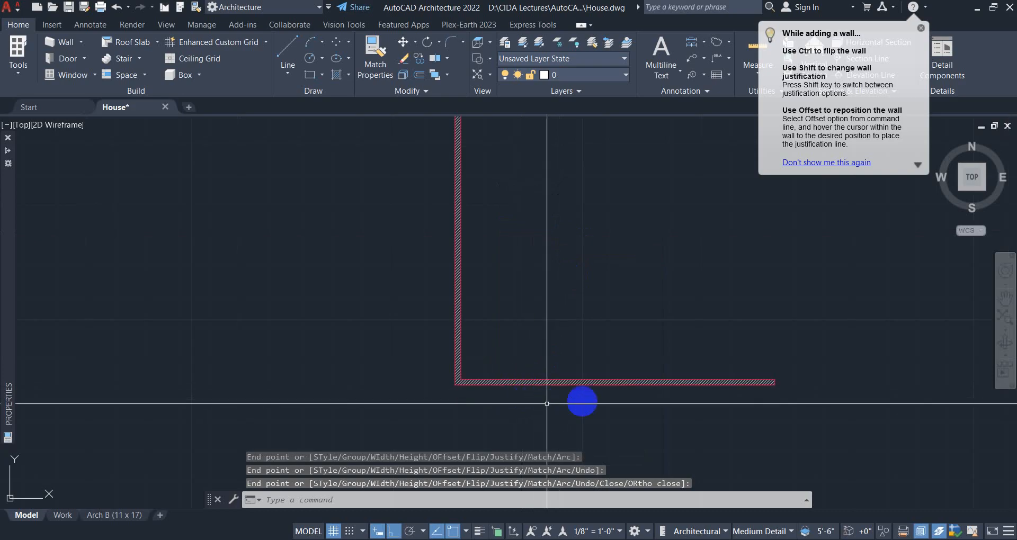
mouse_move(548, 402)
middle_mouse_down()
mouse_move(525, 420)
mouse_move(530, 411)
middle_mouse_up()
scroll(530, 411, "down", 2)
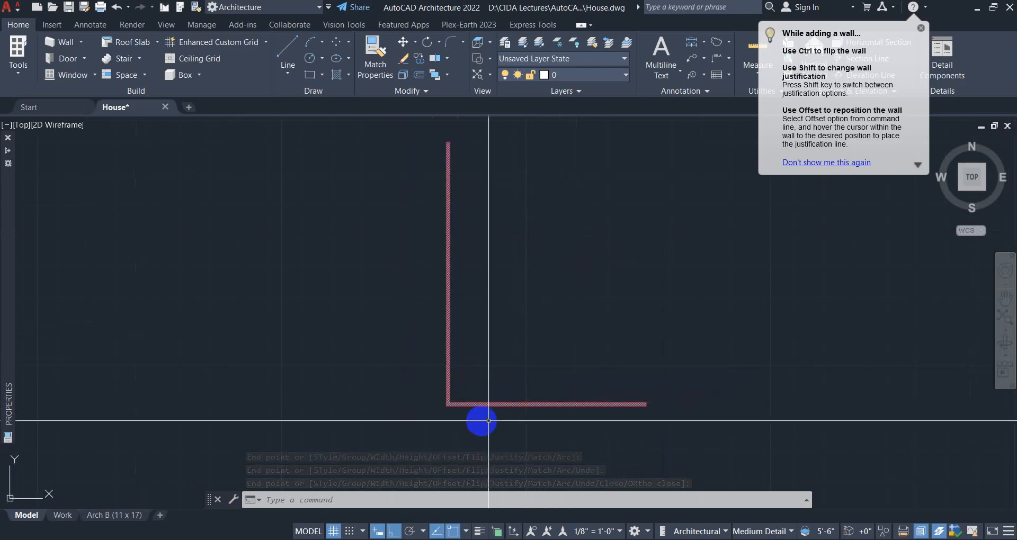
scroll(497, 366, "up", 2)
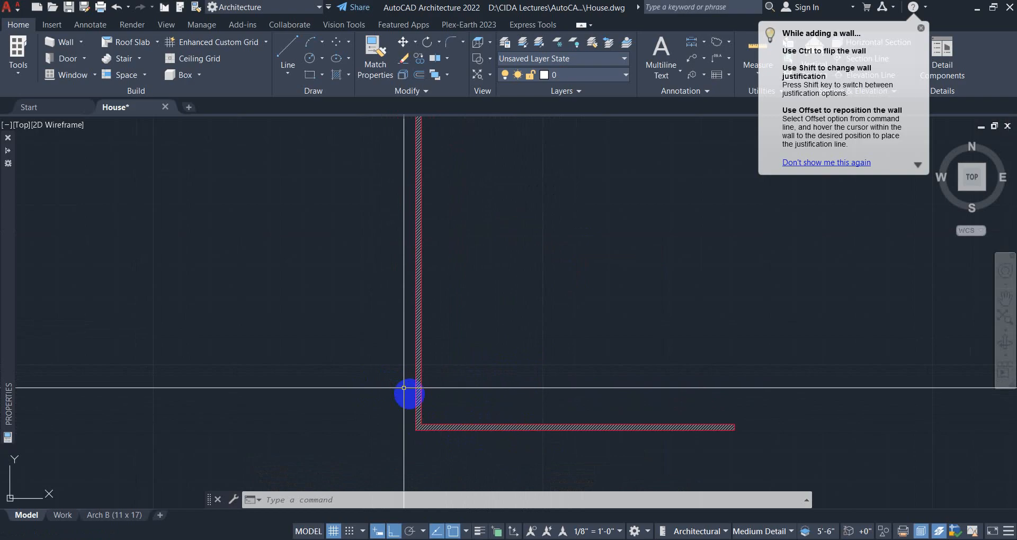
scroll(415, 411, "down", 2)
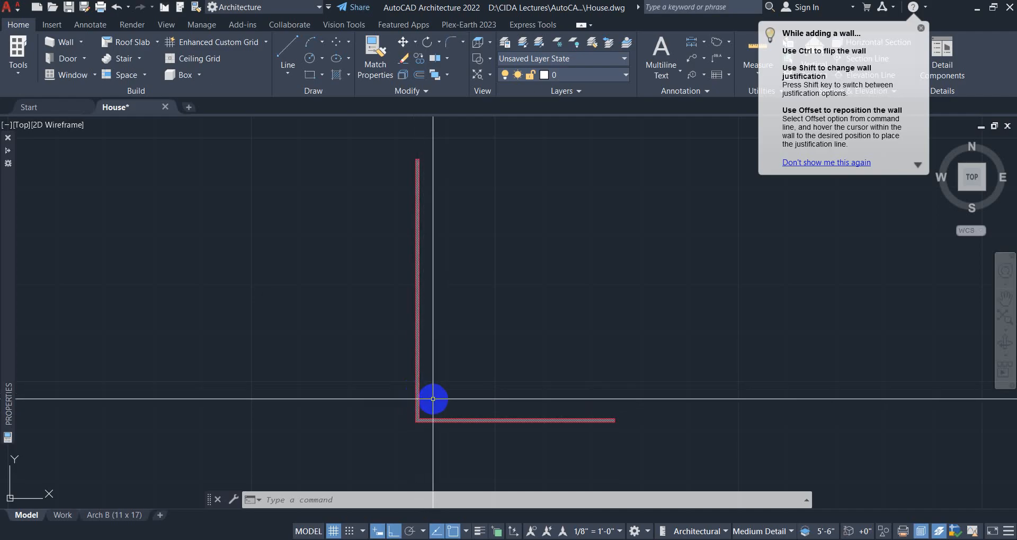
type("o")
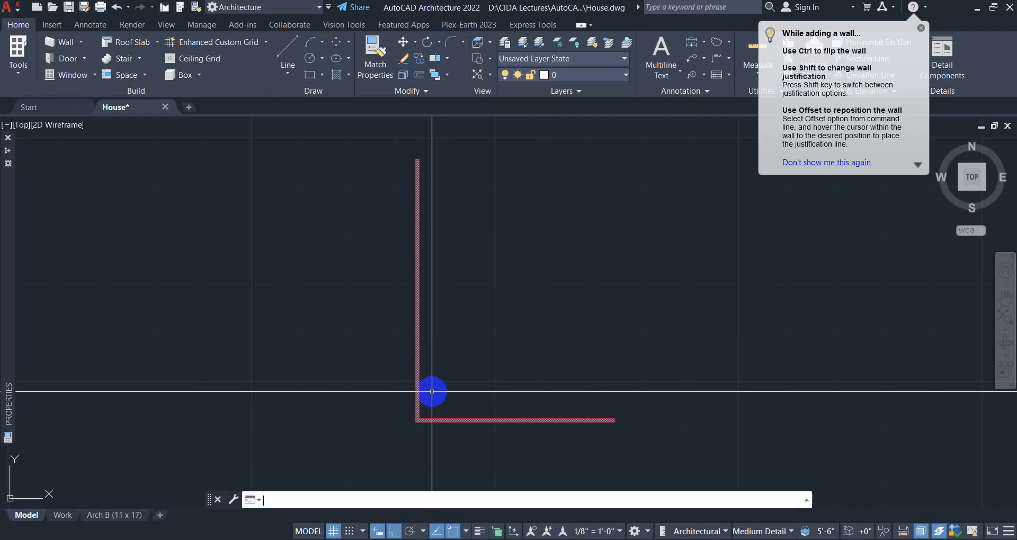
key("Return")
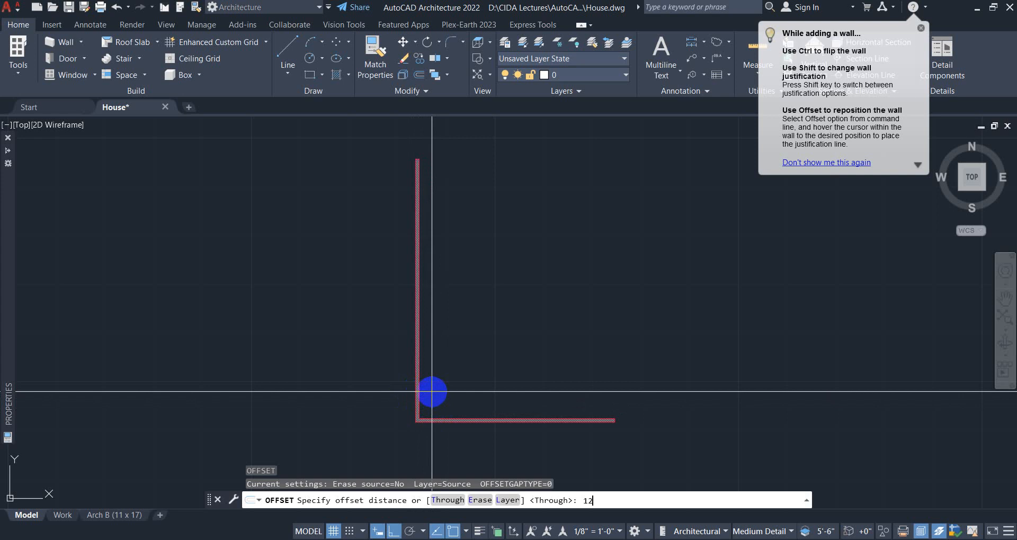
type("12'9")
key("Return")
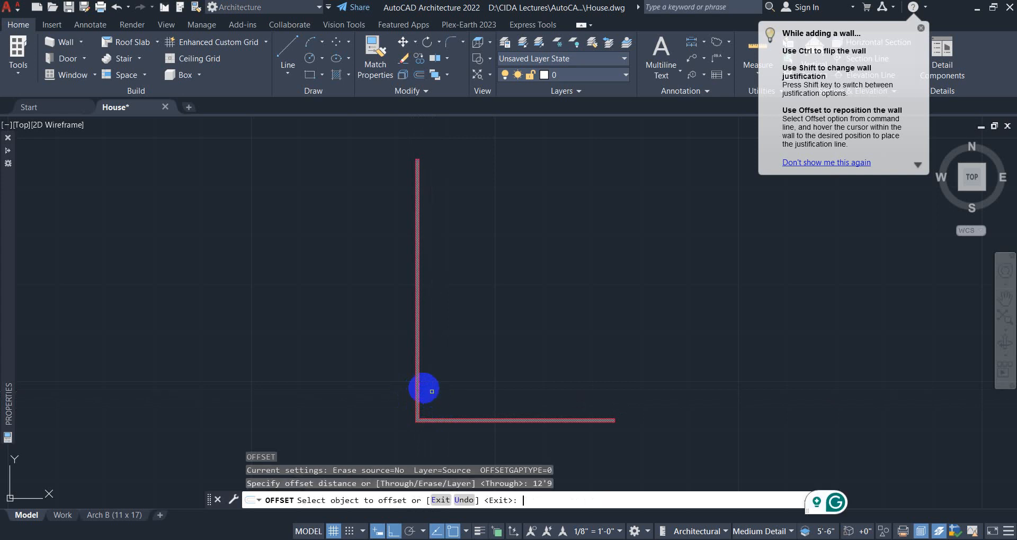
left_click(417, 369)
left_click(512, 368)
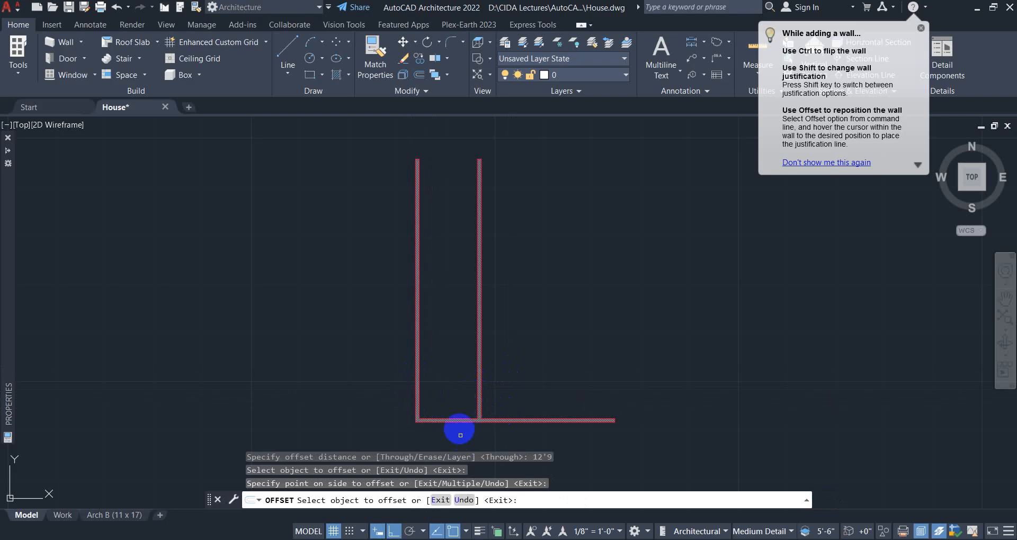
key("Escape")
Offset the second vertical wall 14'9" to the right to add a third vertical wall.
key("Return")
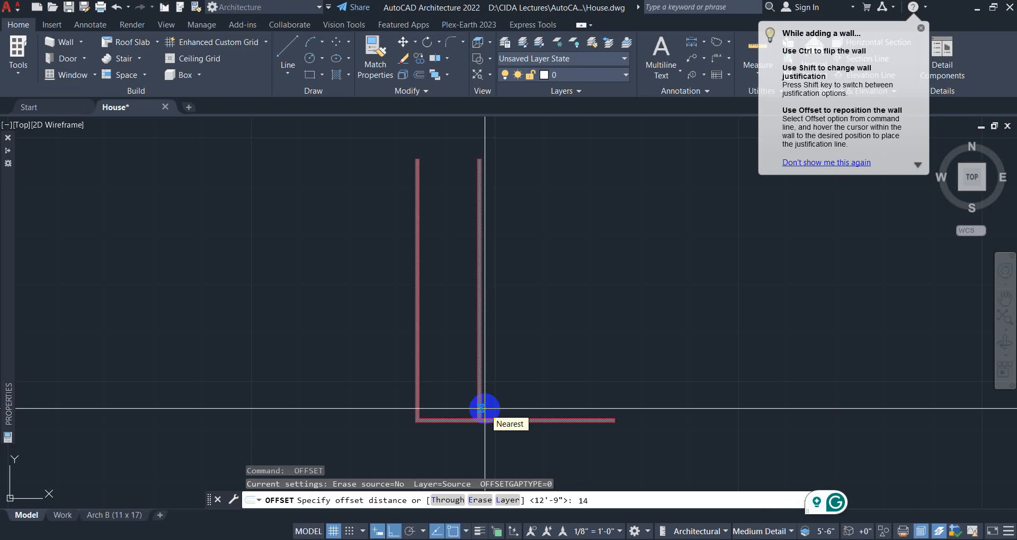
type("'9")
key("Return")
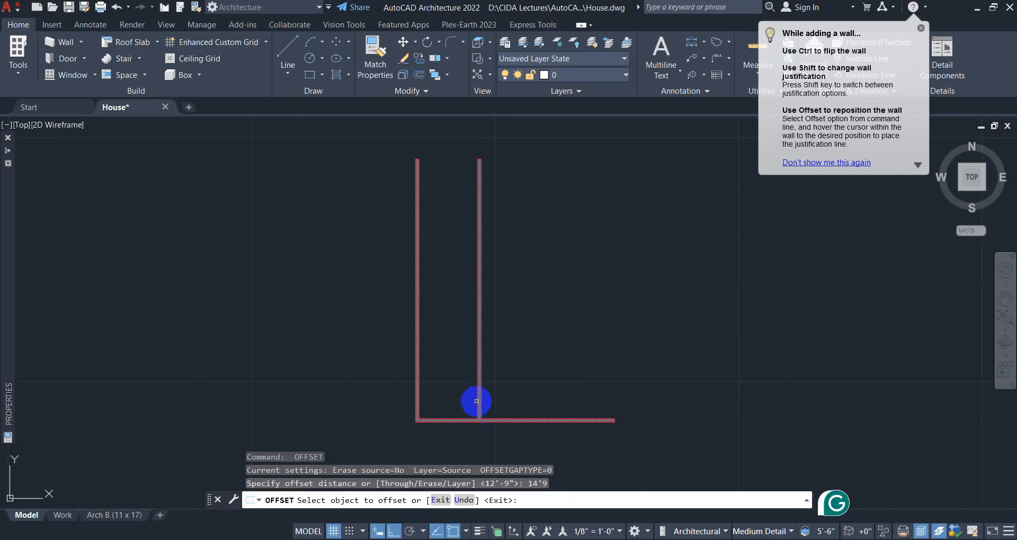
left_click(480, 396)
left_click(544, 402)
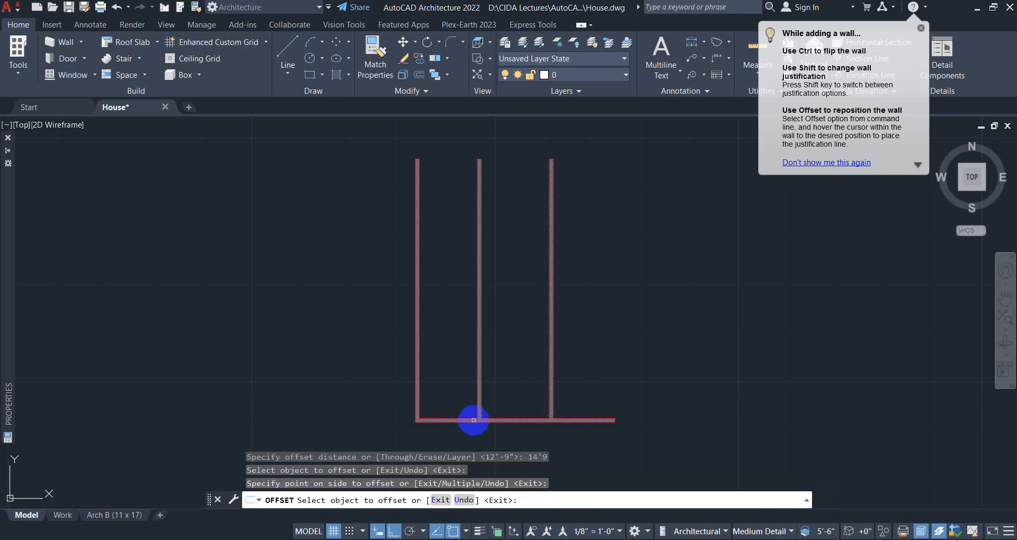
middle_click_drag(502, 386, 516, 329)
right_click(518, 310)
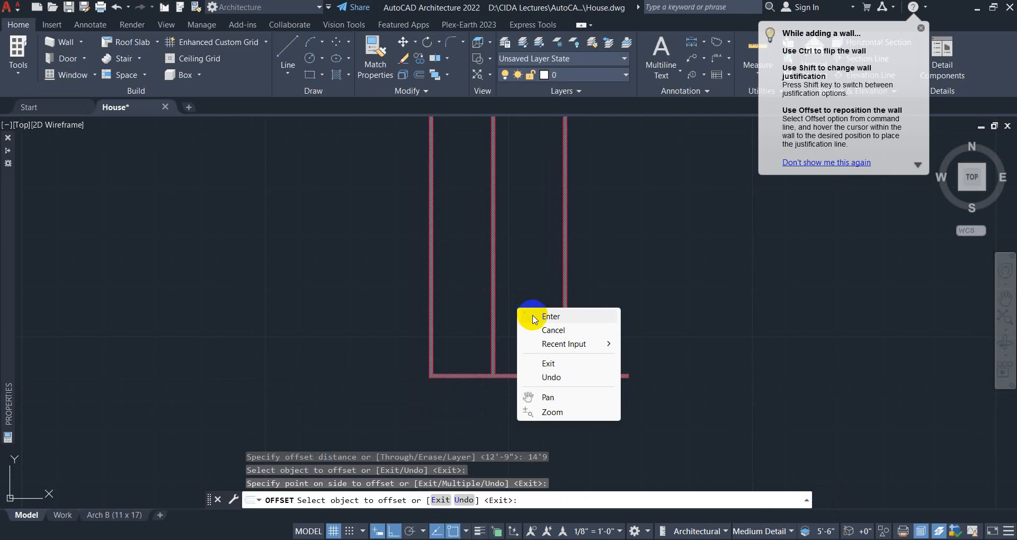
left_click(528, 317)
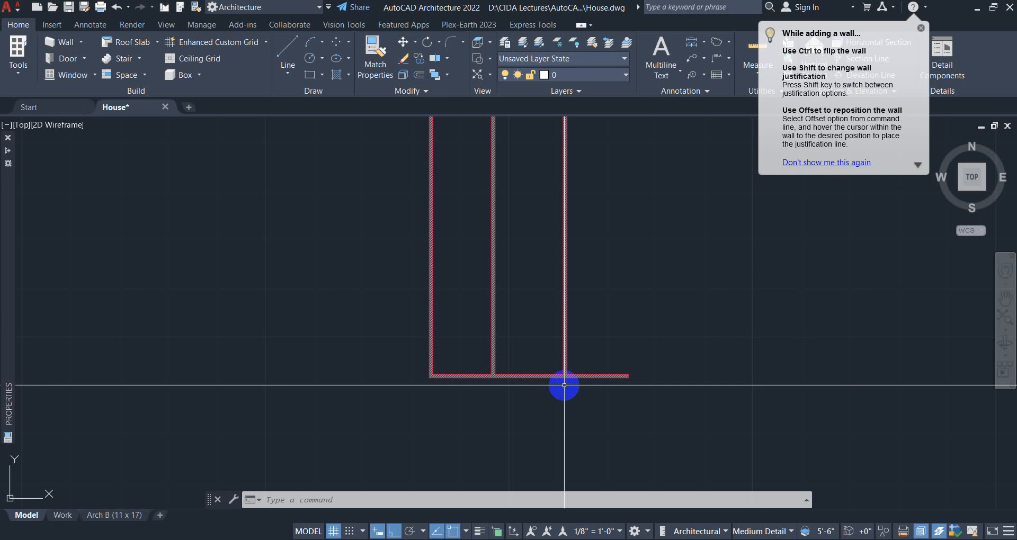
Offset the bottom horizontal wall 16'9" upward across the vertical walls.
type("o")
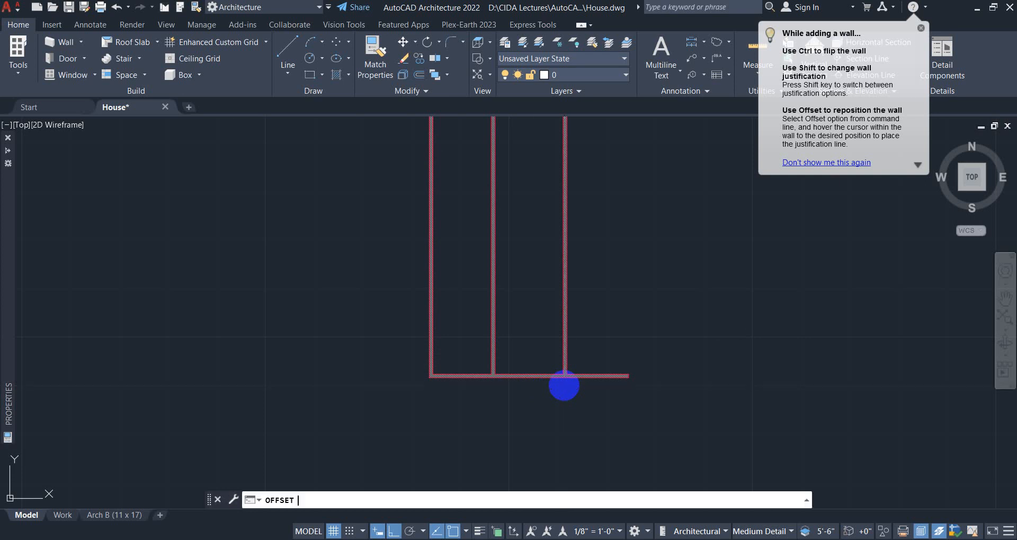
key("Return")
type("16")
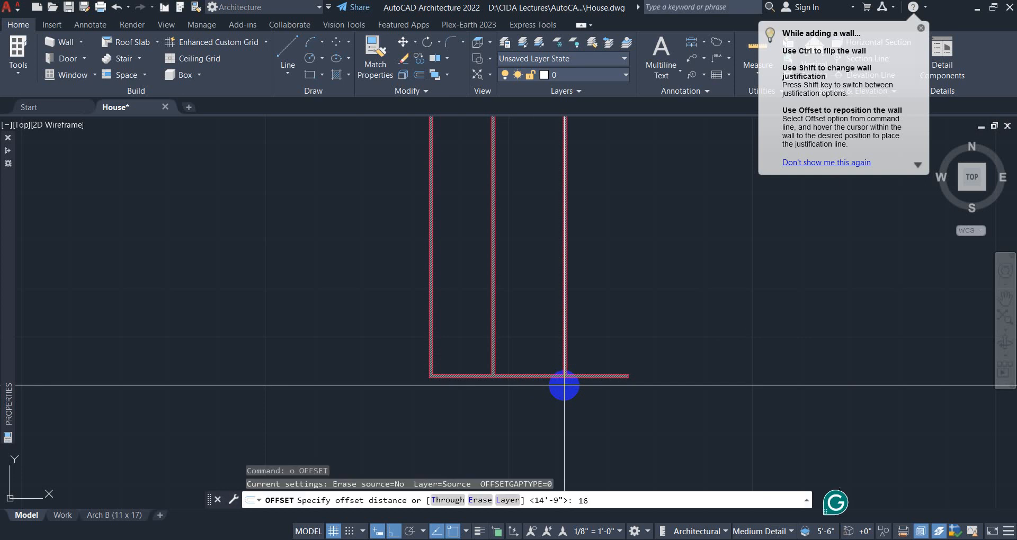
type("'9")
key("Return")
left_click(538, 376)
left_click(543, 297)
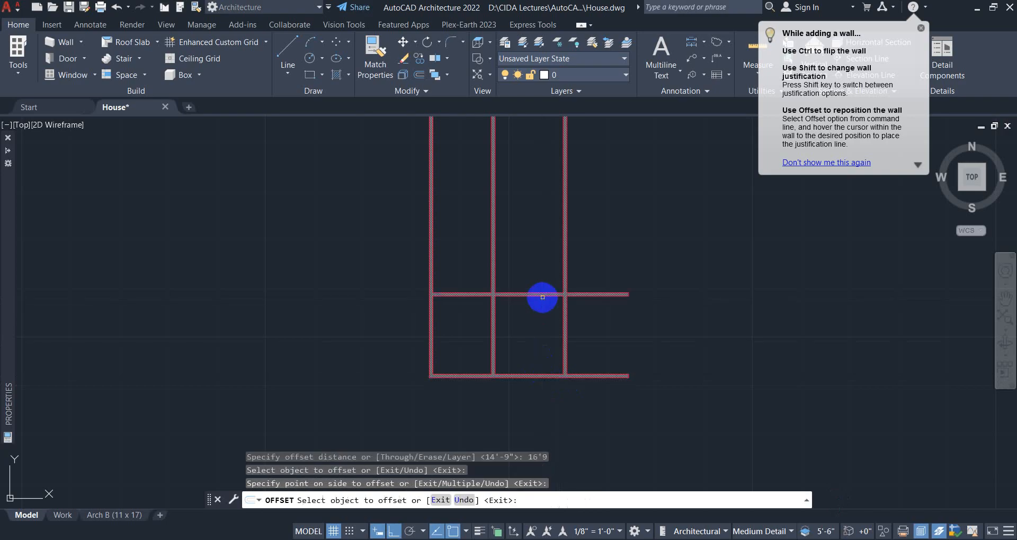
middle_click_drag(537, 349, 536, 399)
key("Escape")
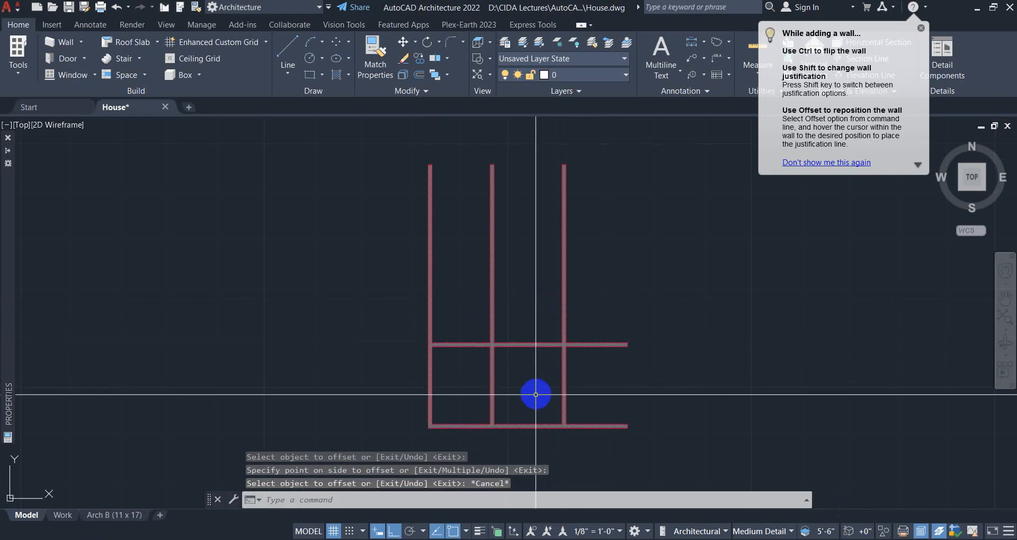
Offset the second horizontal wall from the bottom 7'0" upward.
key("Return")
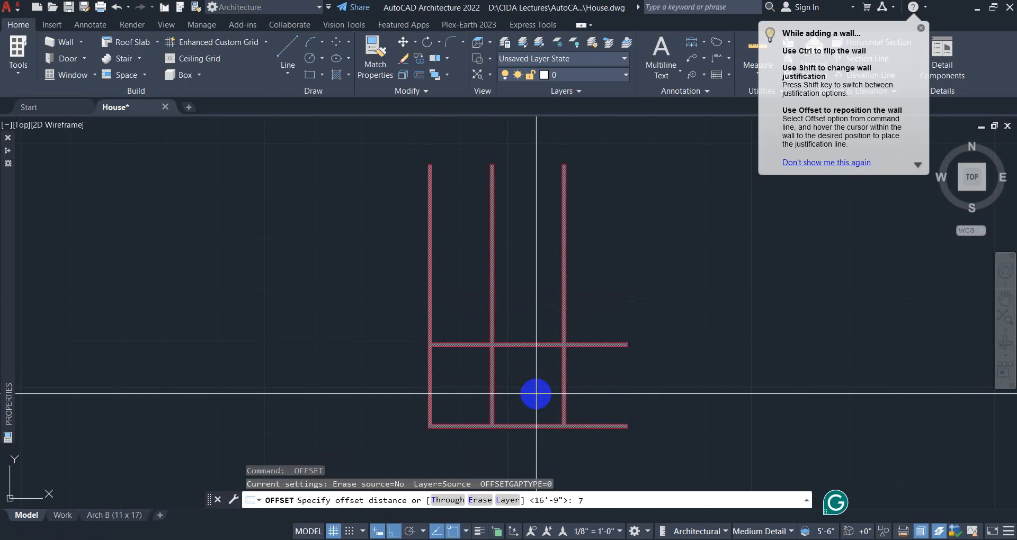
key("Return")
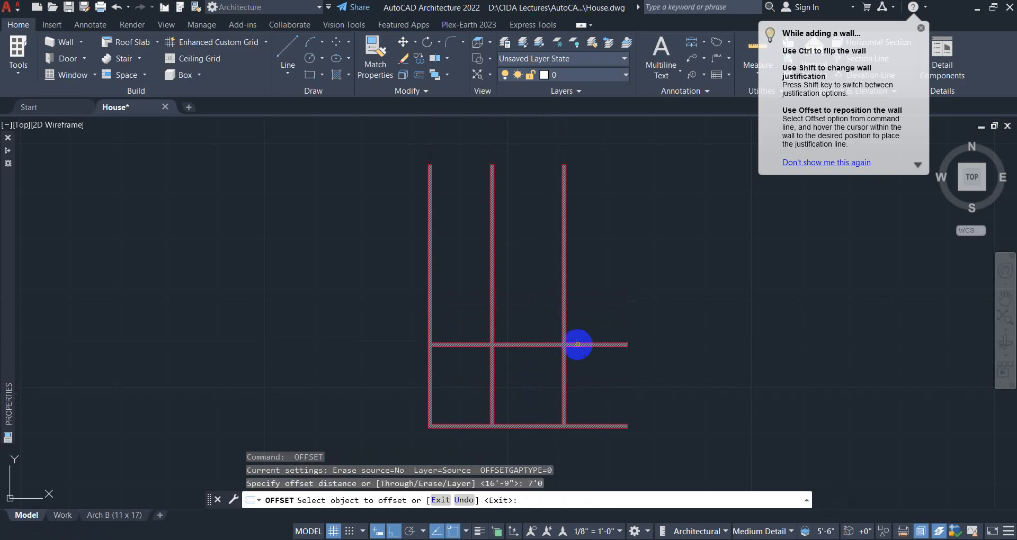
left_click(577, 344)
left_click(581, 312)
key("Return")
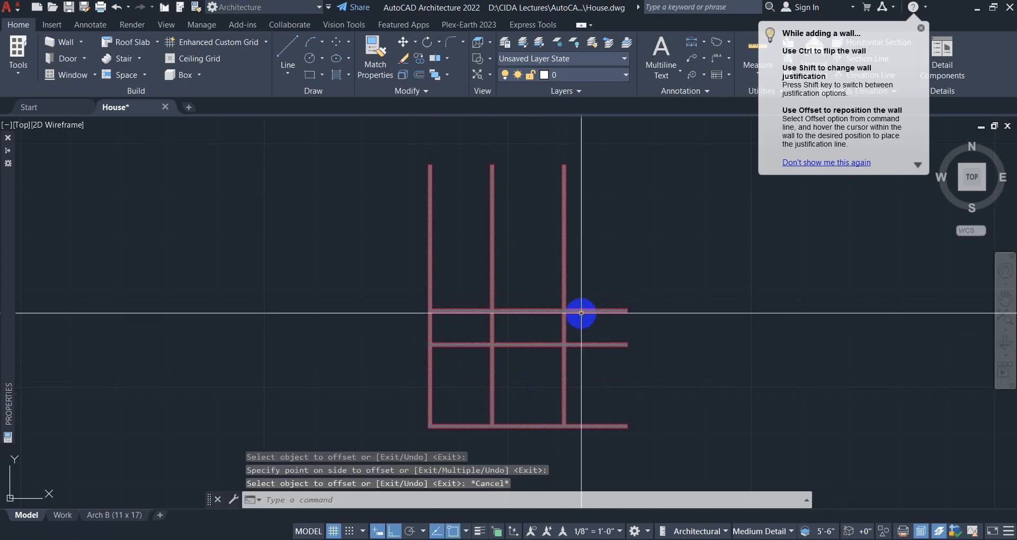
Offset the third horizontal wall from the bottom 5'9" upward.
type("o")
key("Return")
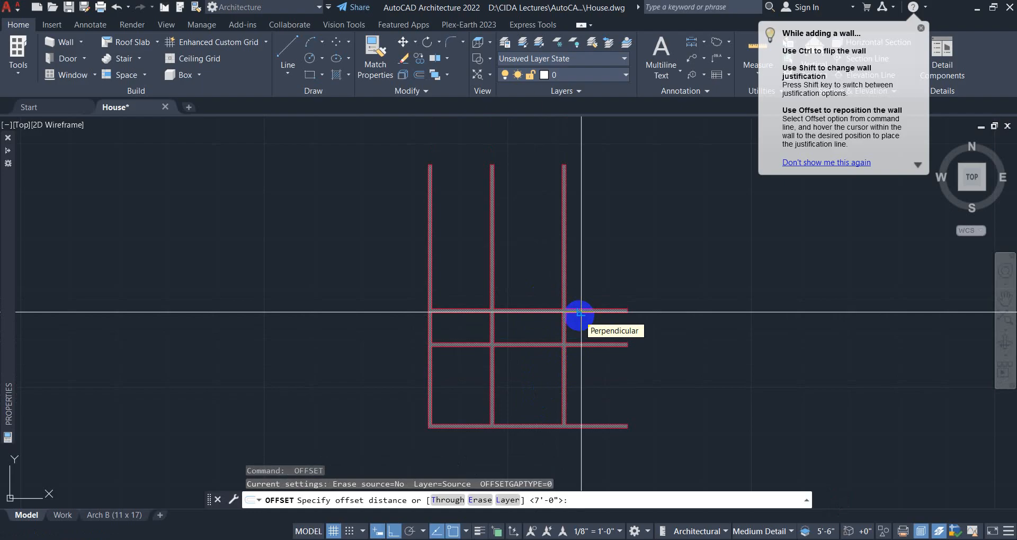
type("5'9")
key("Return")
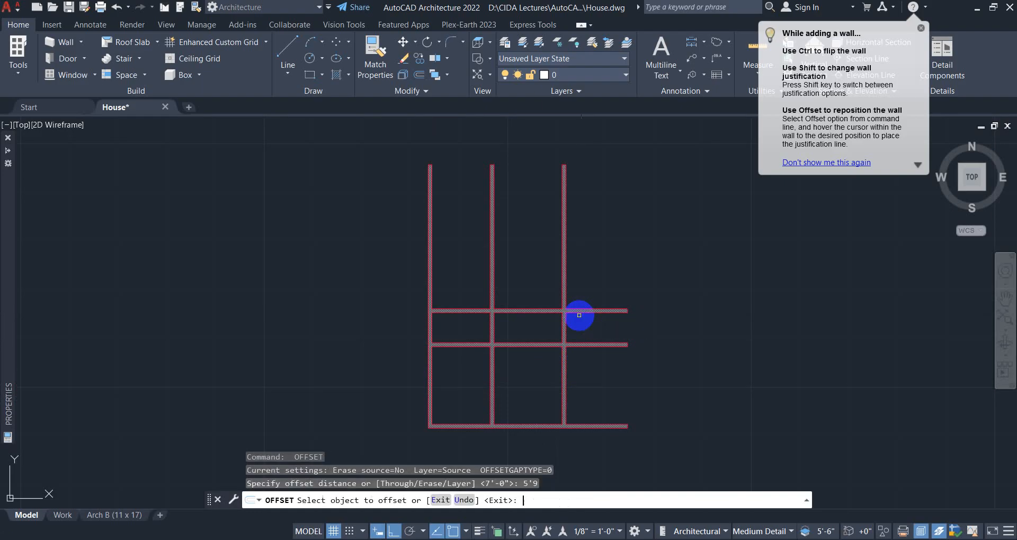
left_click(581, 313)
left_click(582, 269)
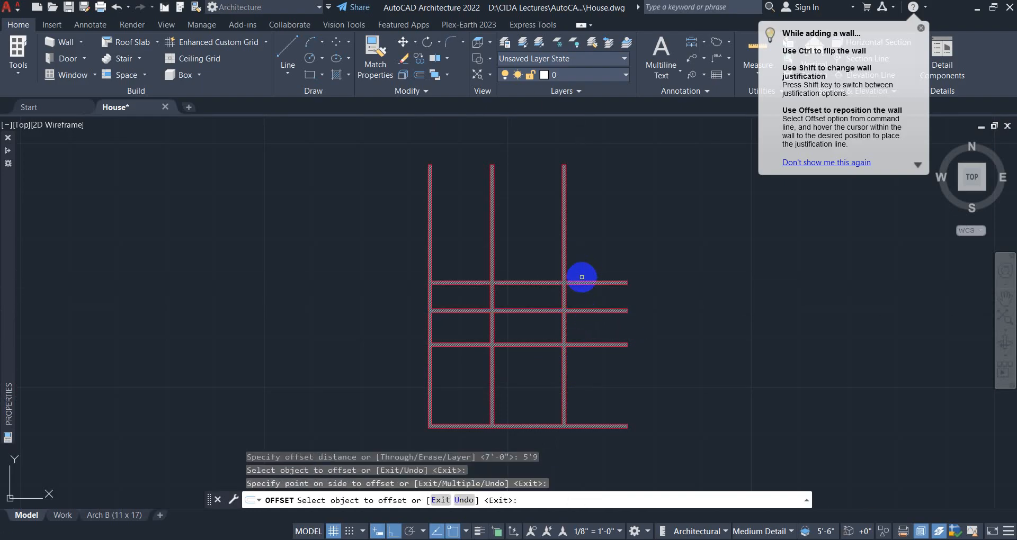
key("Escape")
Offset the fourth horizontal wall from the bottom 10'9" upward to add the uppermost horizontal wall.
key("Return")
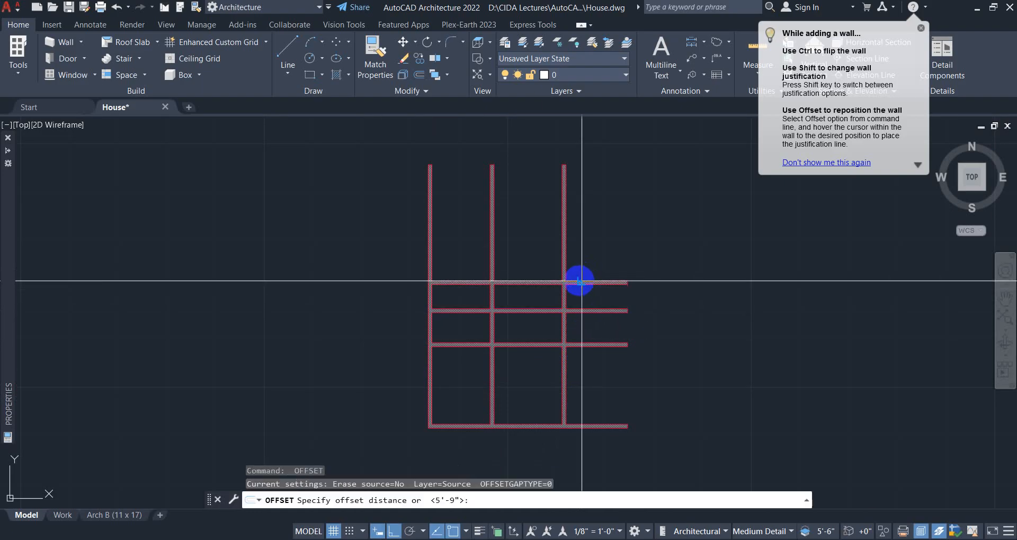
type("10'9")
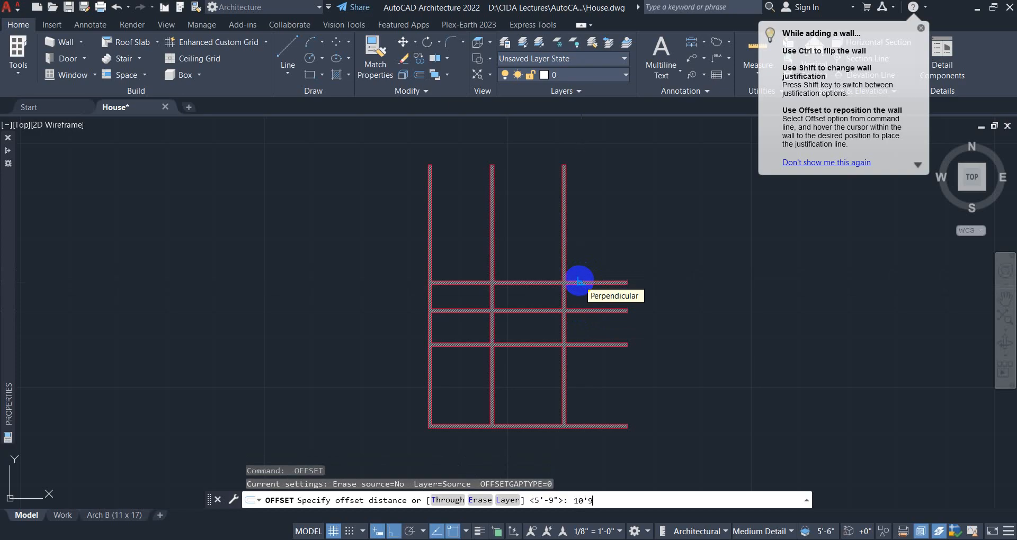
key("Return")
left_click(575, 284)
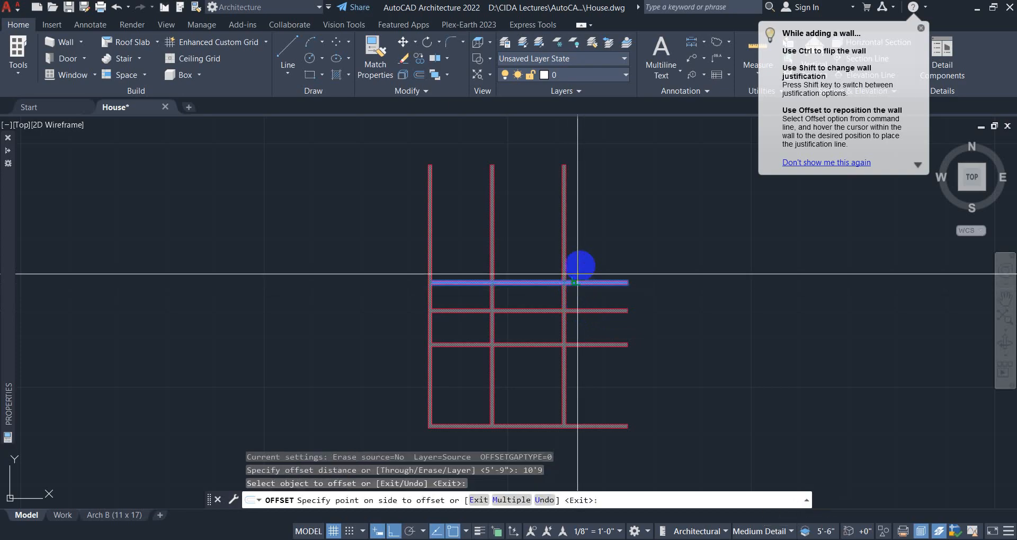
left_click(586, 222)
key("Escape")
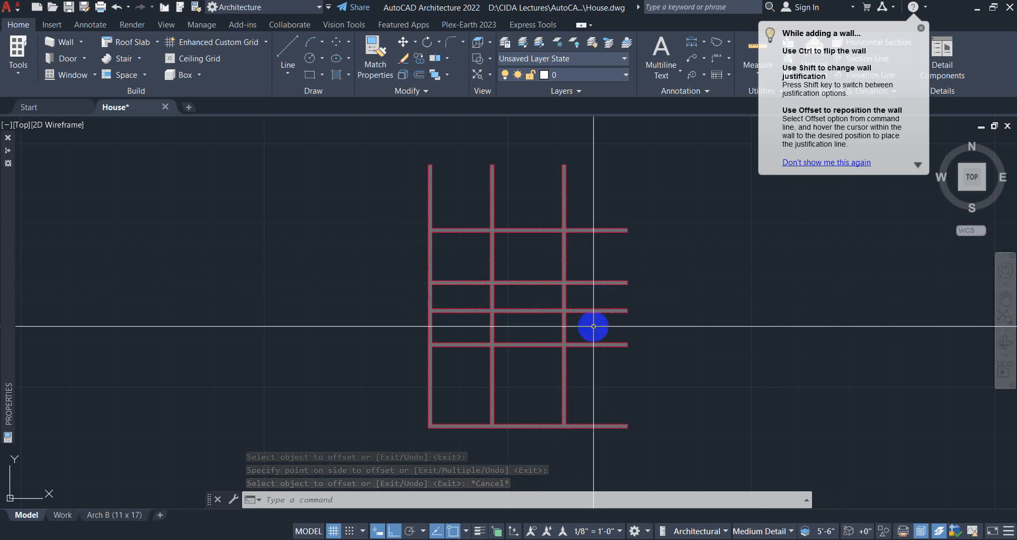
key("Escape")
key("Escape")
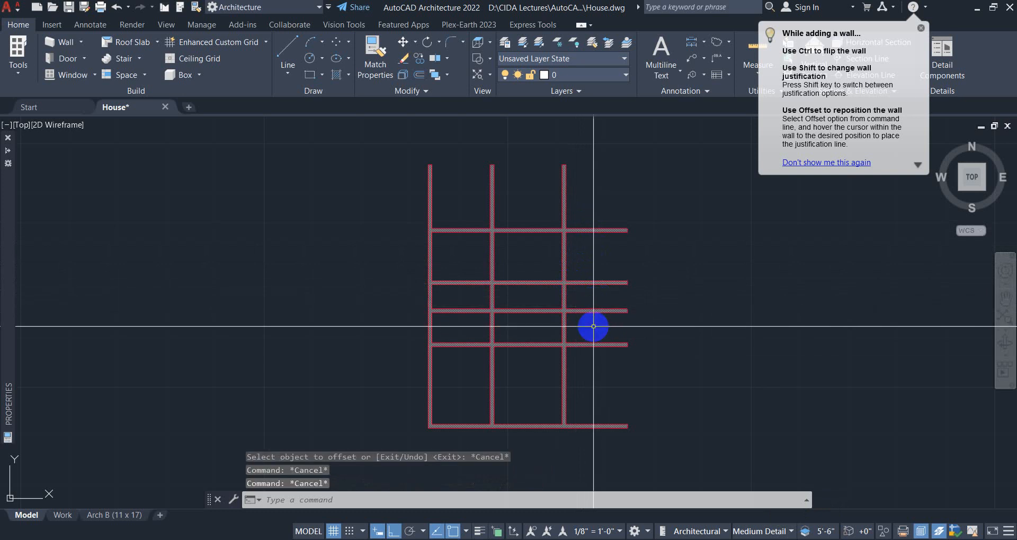
Offset the rightmost vertical wall 8'9" to the left, between the two inner vertical walls.
type("o")
key("Return")
type("8")
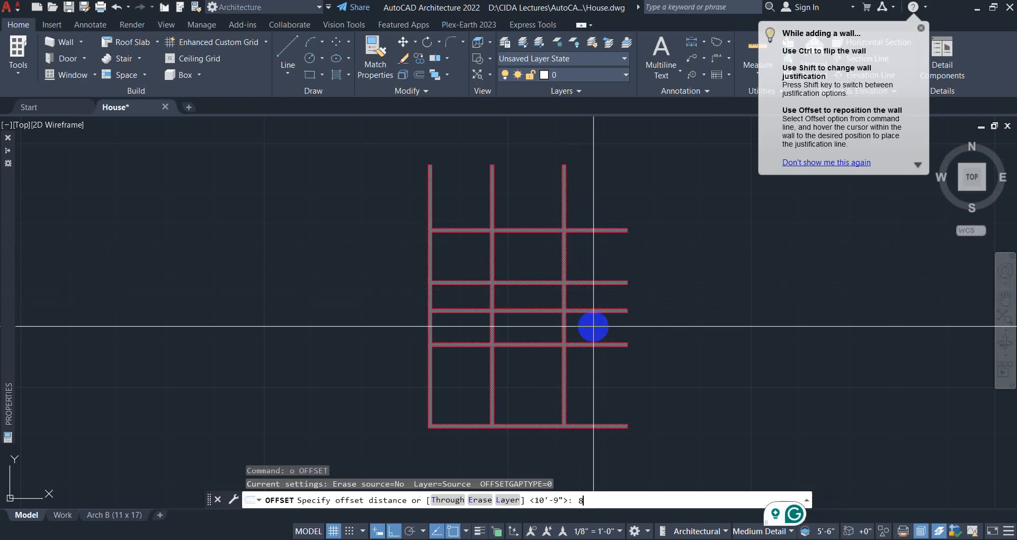
type("'9")
key("Return")
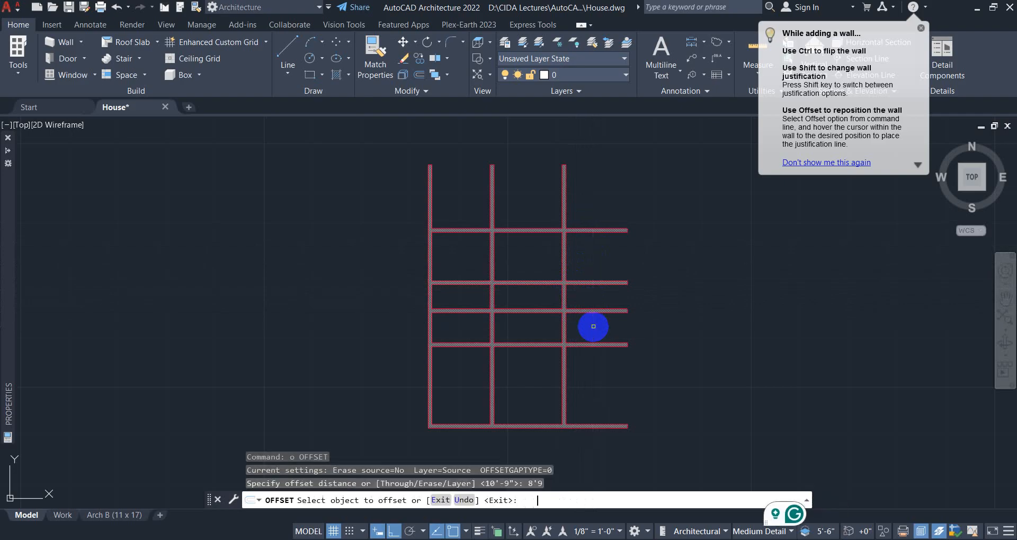
left_click(565, 268)
left_click(513, 273)
key("Escape")
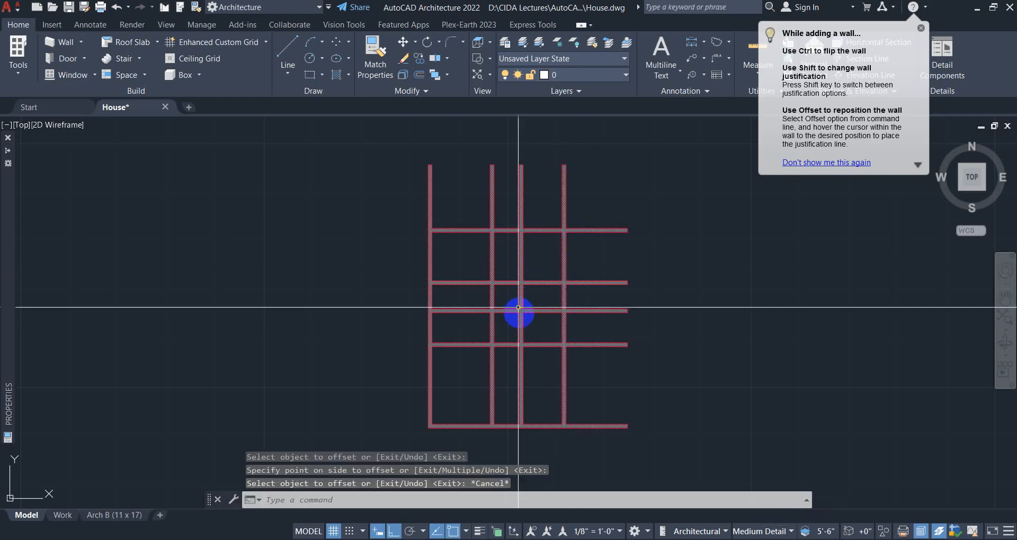
Trim the ends of the four upper horizontal walls that extend past the rightmost vertical wall, using a fence across them.
middle_click_drag(526, 325, 520, 300)
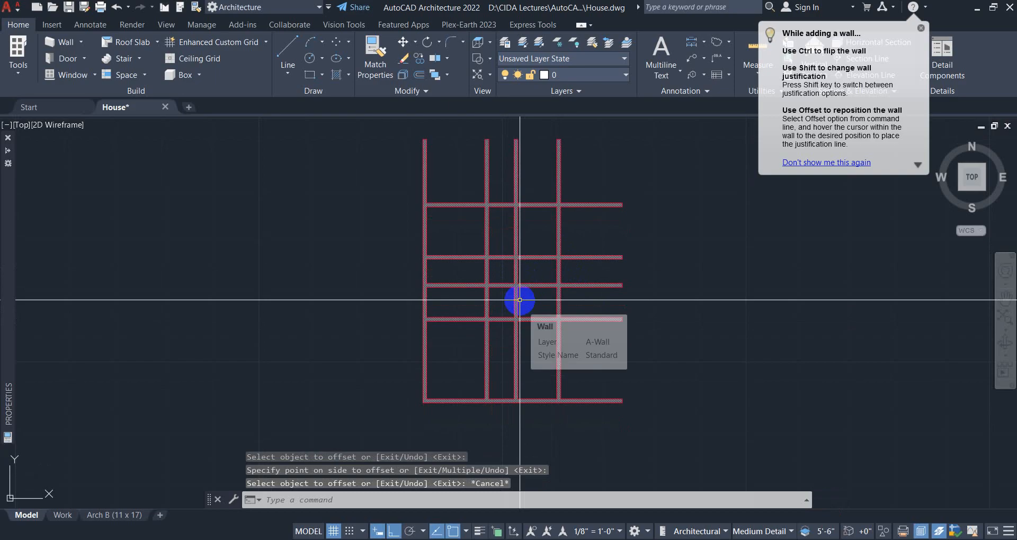
type("tr")
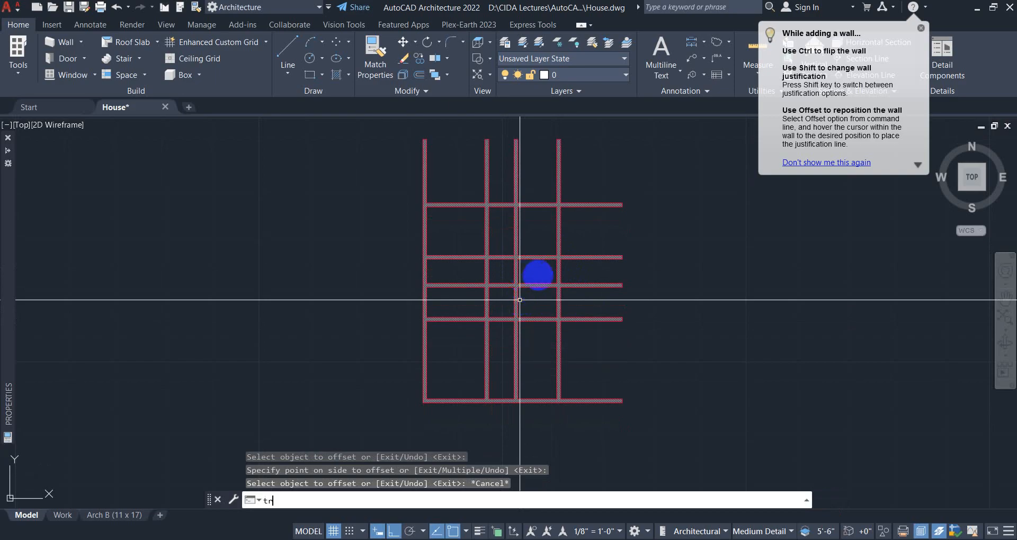
key("Return")
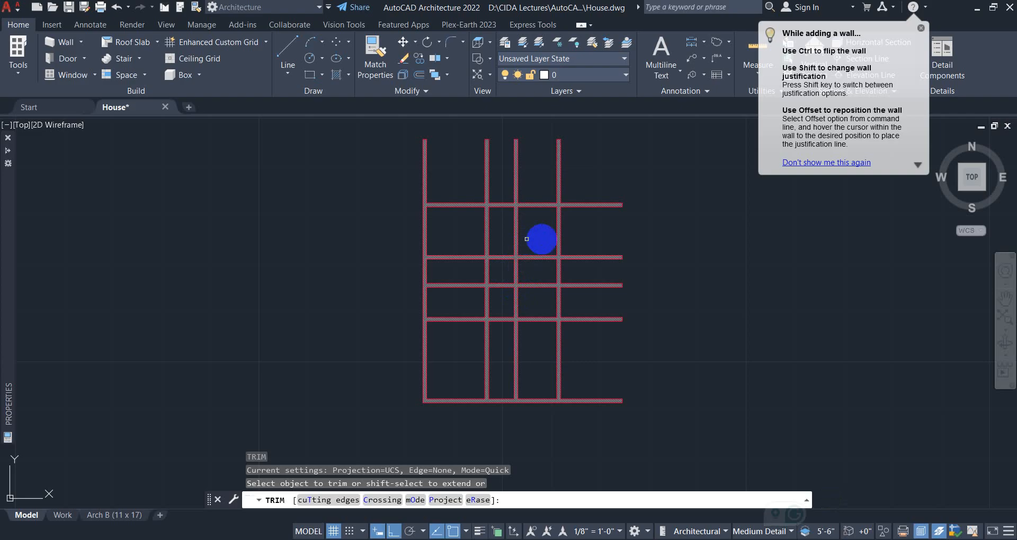
left_click(608, 354)
left_click(594, 169)
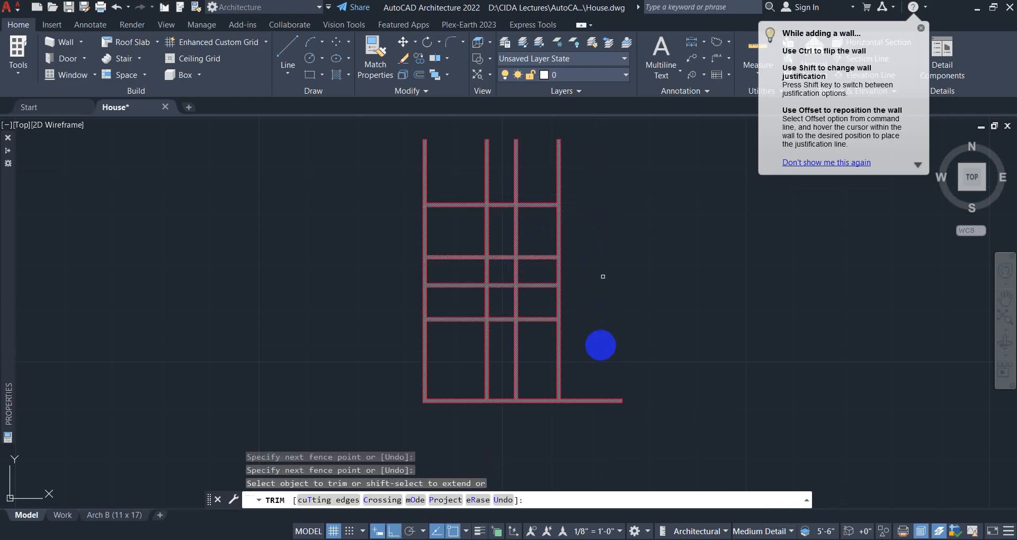
Trim the bottom wall's overhang beyond the rightmost vertical wall and the ends of the four vertical walls above the uppermost horizontal wall, using fences.
left_click(601, 366)
left_click(591, 426)
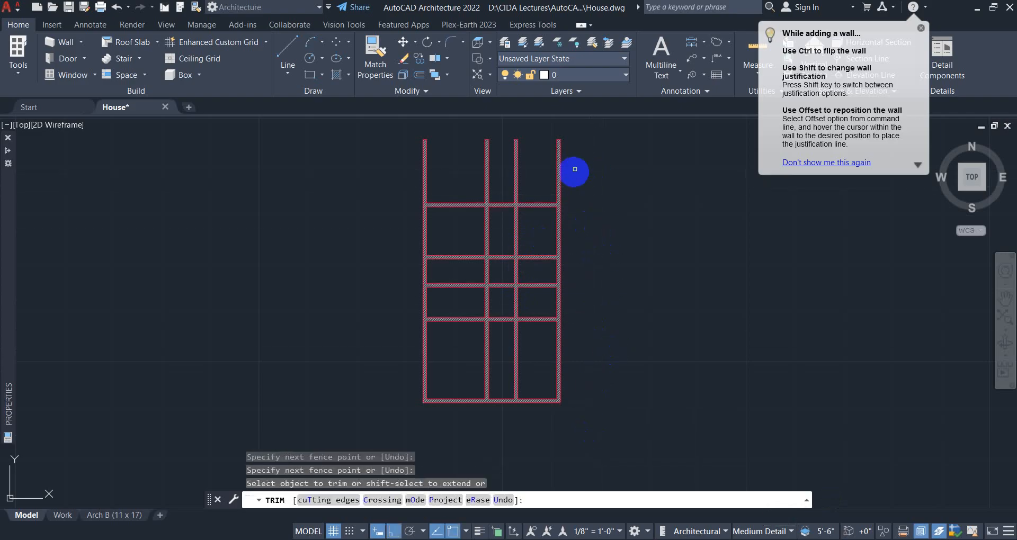
left_click(574, 172)
left_click(414, 165)
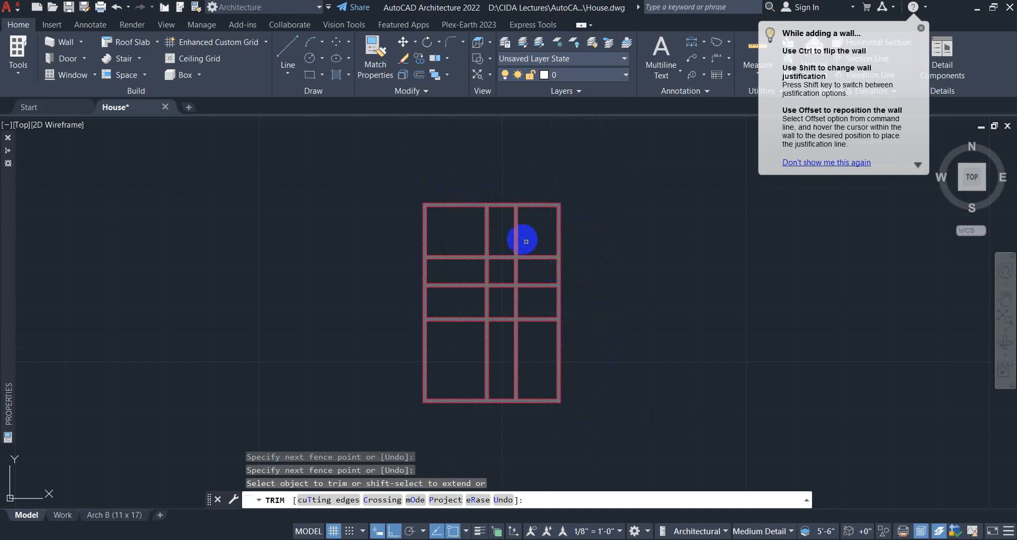
Trim the right inner vertical wall above the fourth and below the second horizontal wall, plus the third horizontal wall between the inner verticals.
left_click(515, 239)
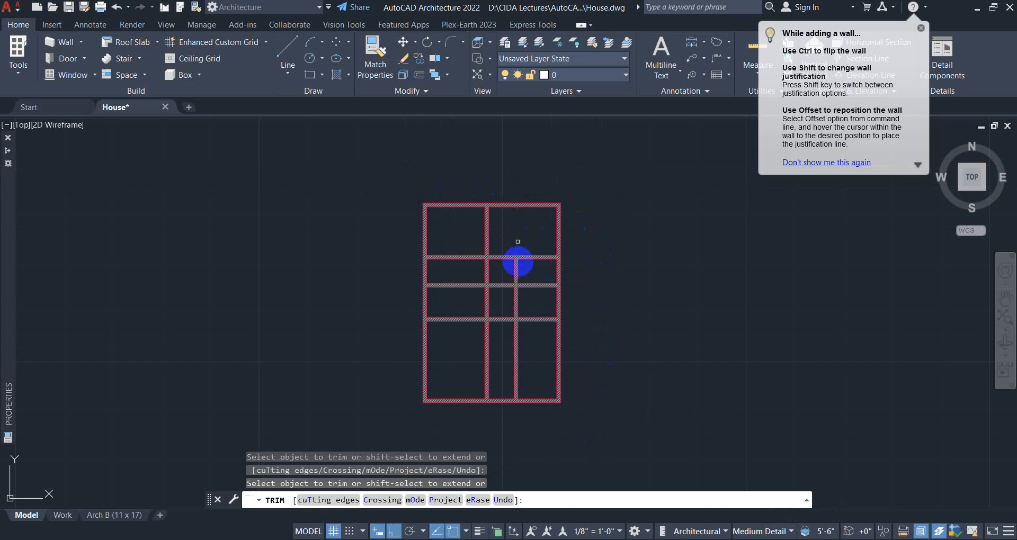
left_click(501, 287)
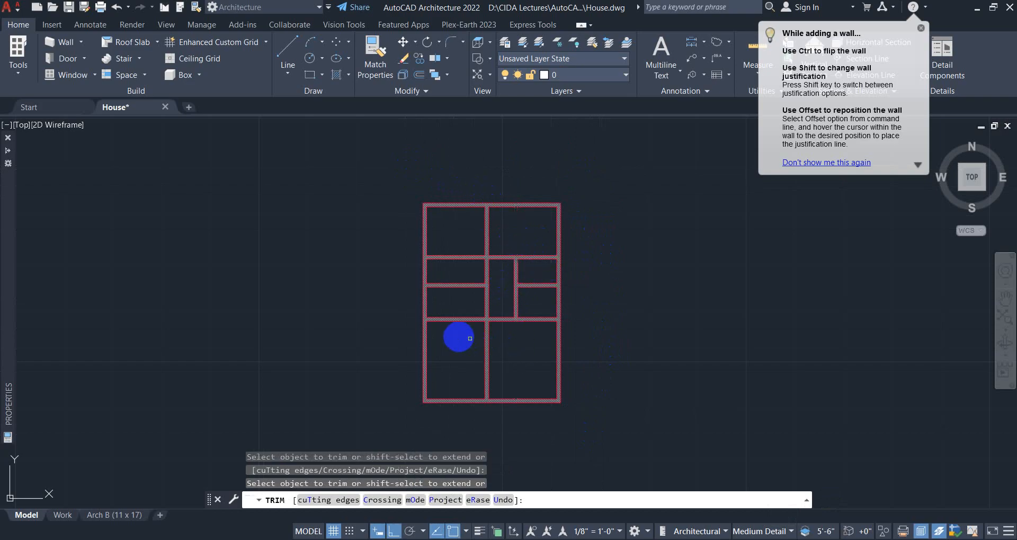
Trim the three inner horizontal walls between the leftmost and left inner vertical walls using a fence.
left_click_drag(463, 337, 455, 253)
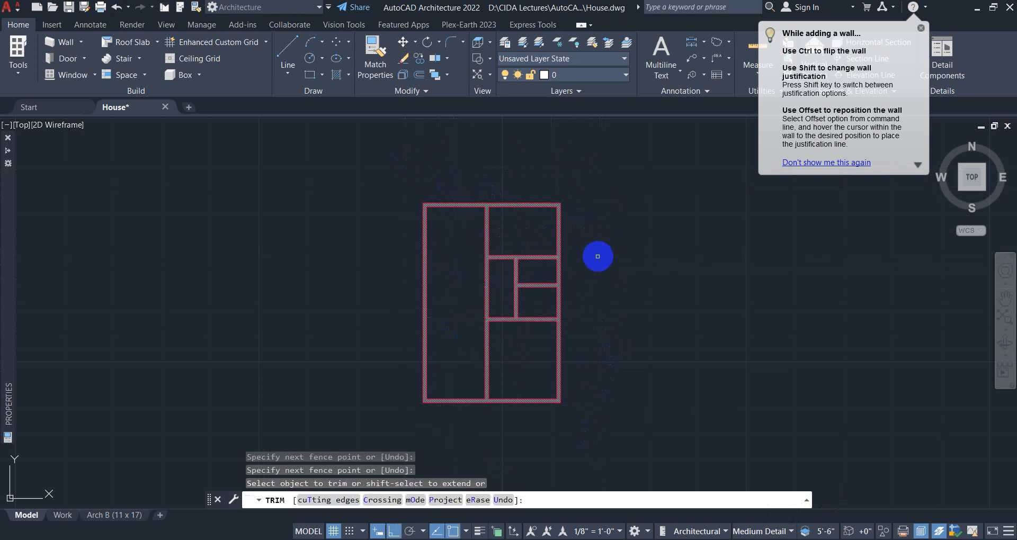
right_click(598, 257)
left_click(630, 265)
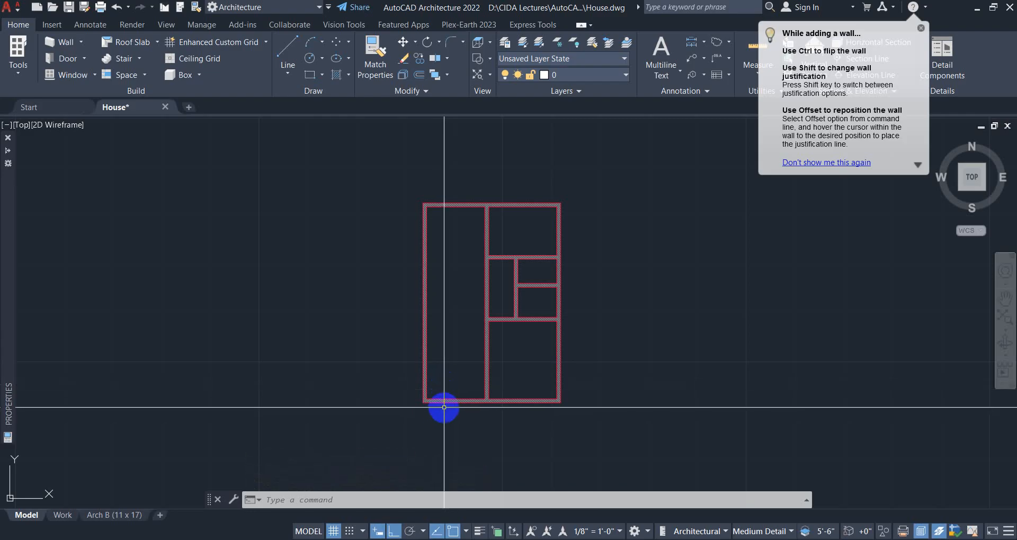
Offset the bottom horizontal wall 10'9" upward.
key("Escape")
key("Escape")
type("o")
key("Return")
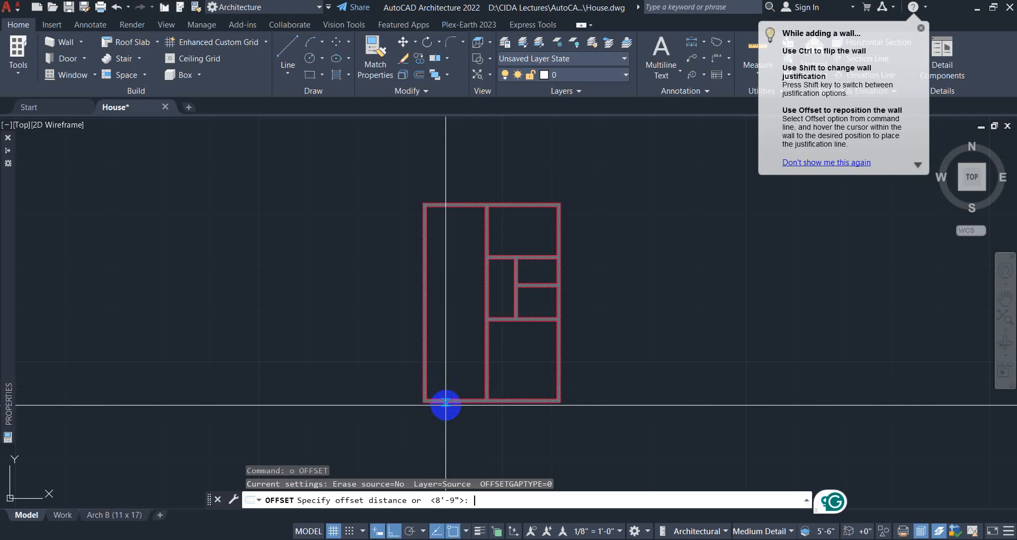
type("10'9")
key("Return")
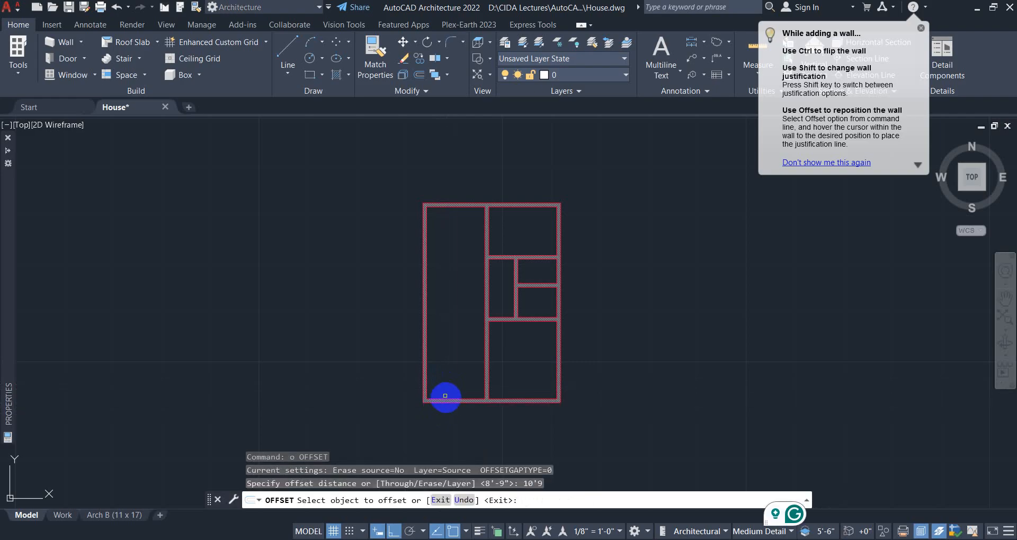
left_click(445, 401)
left_click(456, 345)
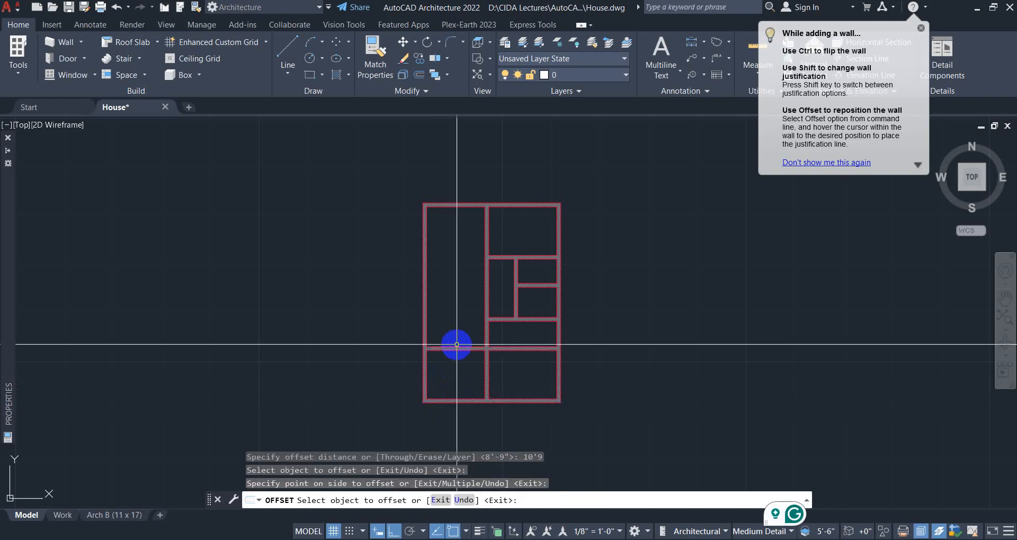
key("Escape")
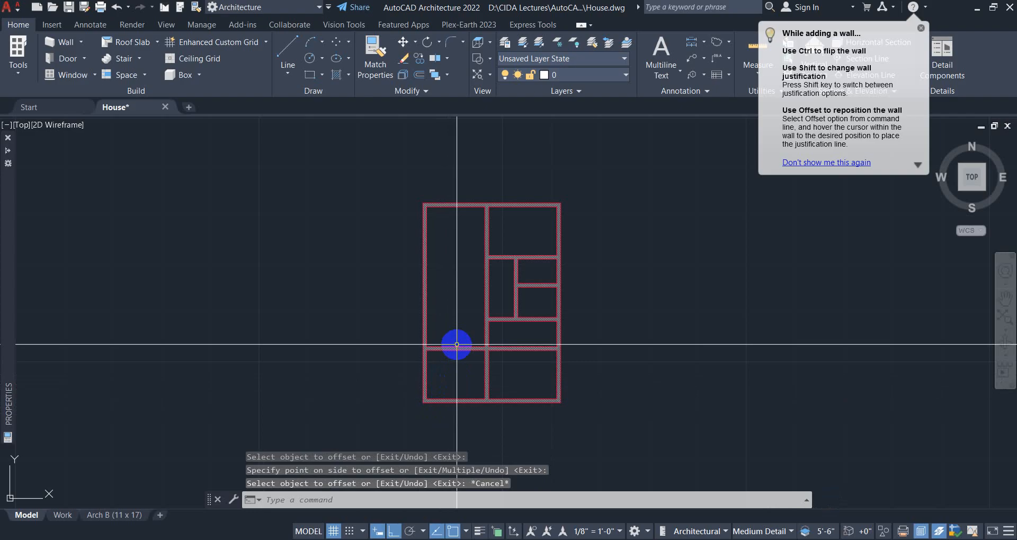
Offset the horizontal wall nearest above the bottom wall 14'9" upward.
key("Return")
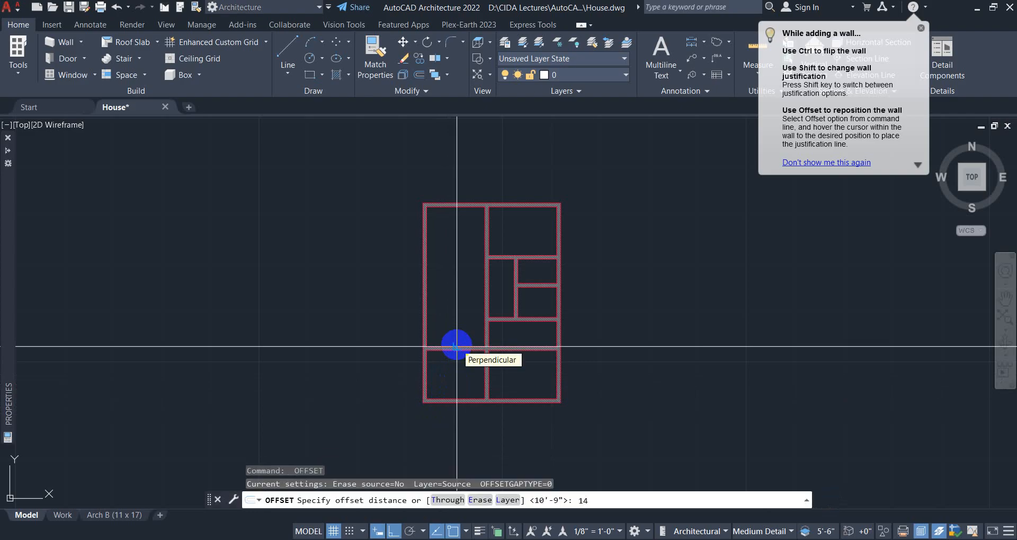
key("Return")
left_click(455, 348)
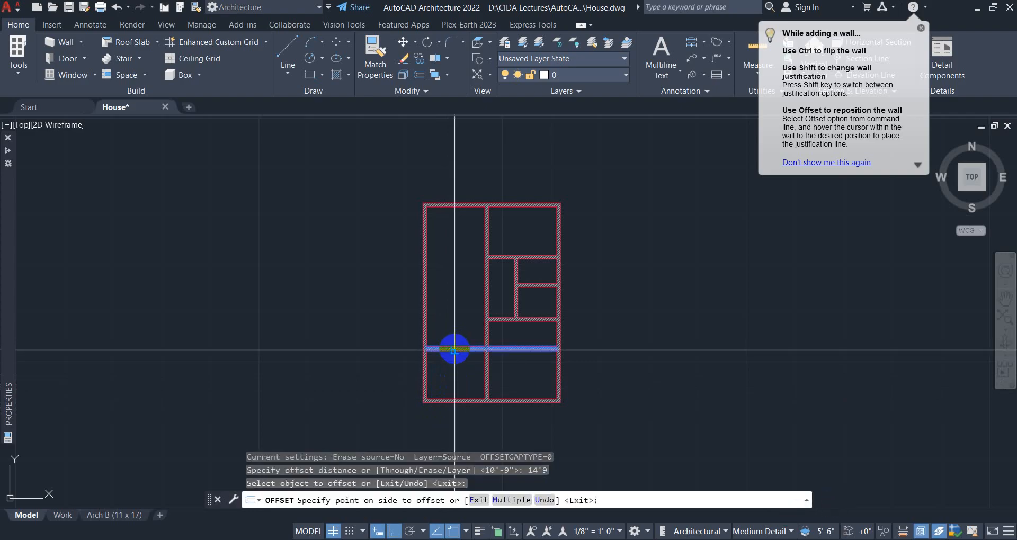
left_click(461, 299)
key("Escape")
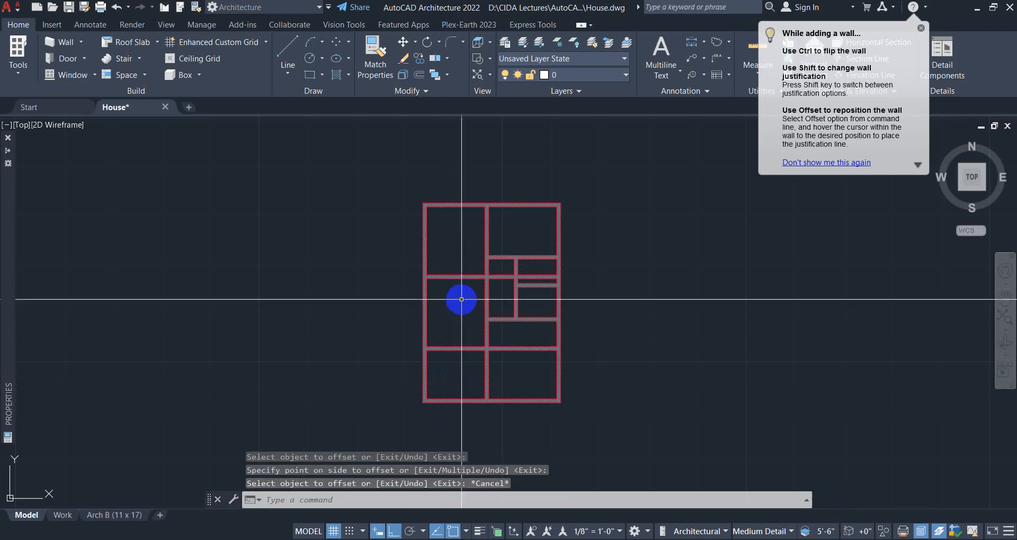
Offset the middle full-width horizontal wall 10'9" upward to add a wall just below the uppermost one.
key("Return")
type("10")
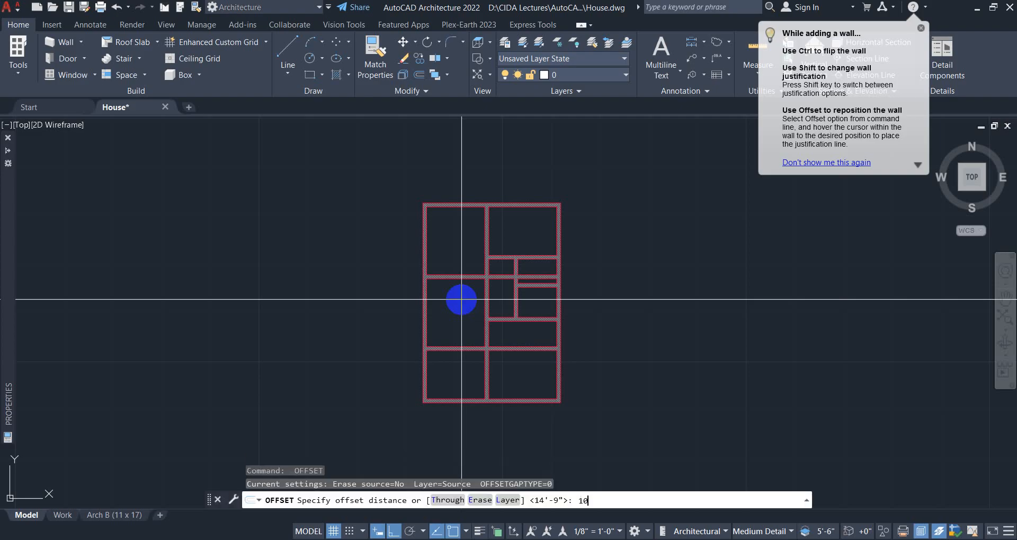
type("'9")
key("Return")
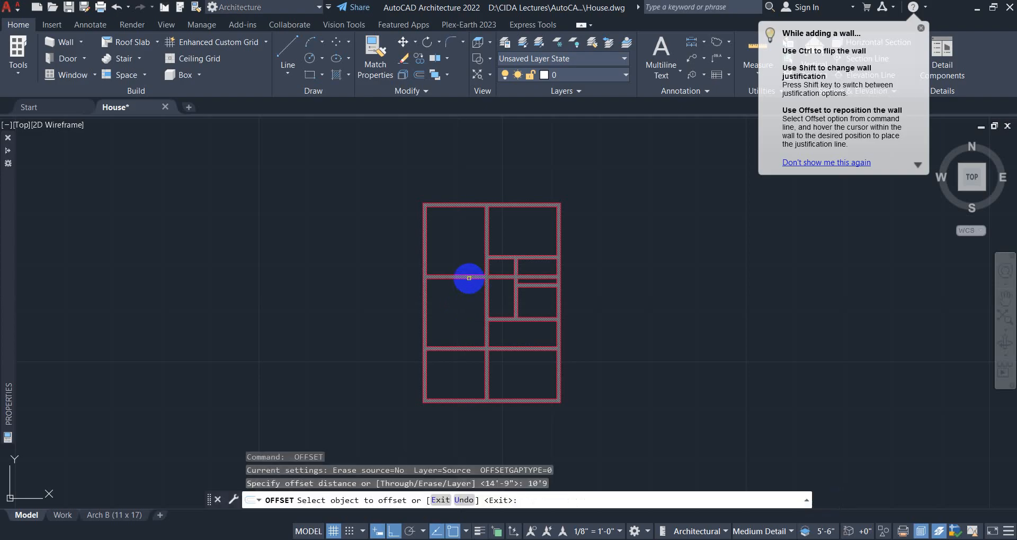
left_click(468, 278)
left_click(482, 267)
key("Escape")
key("Escape")
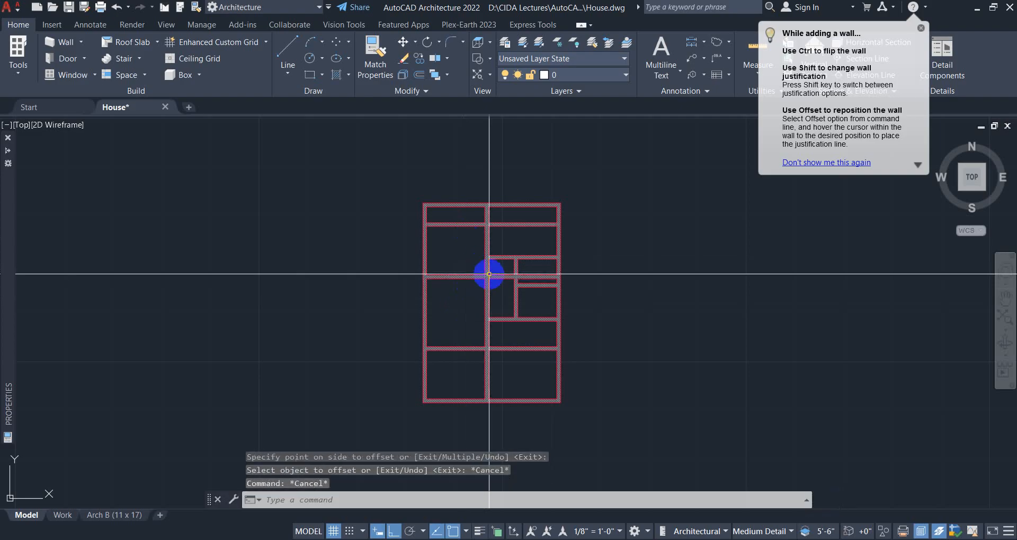
Trim the three full-width inner horizontal walls where they run right of the left inner vertical wall.
type("tr")
key("Return")
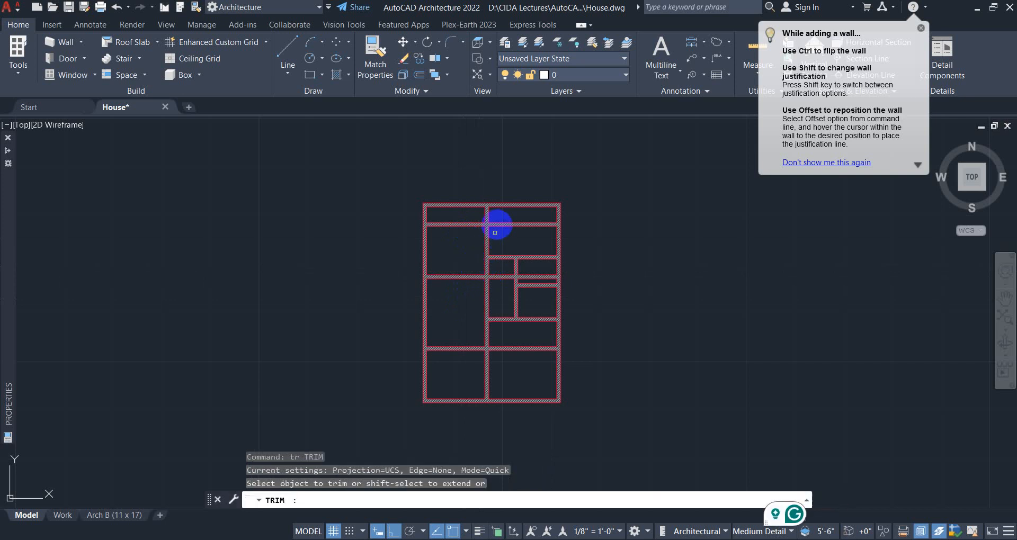
left_click(495, 225)
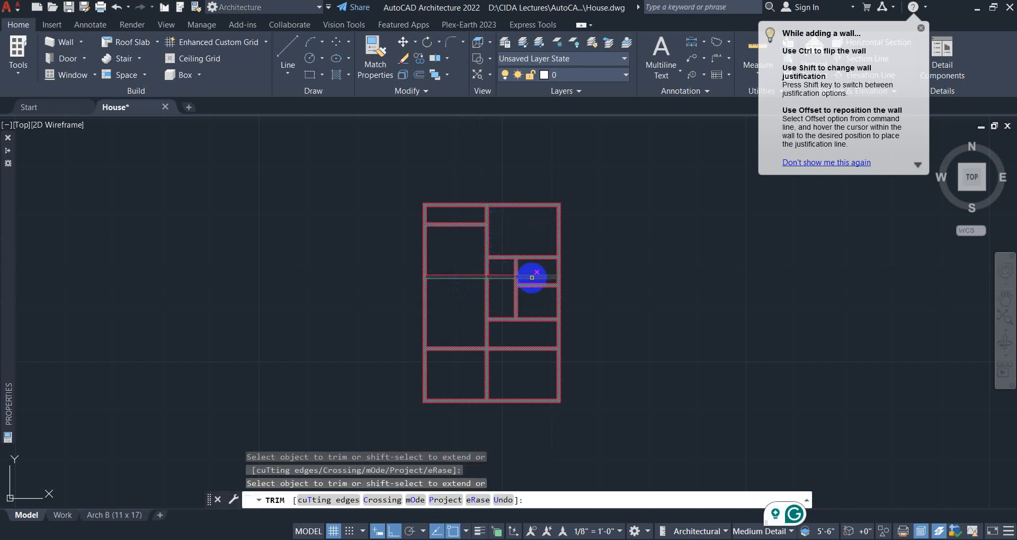
left_click(529, 276)
left_click(496, 277)
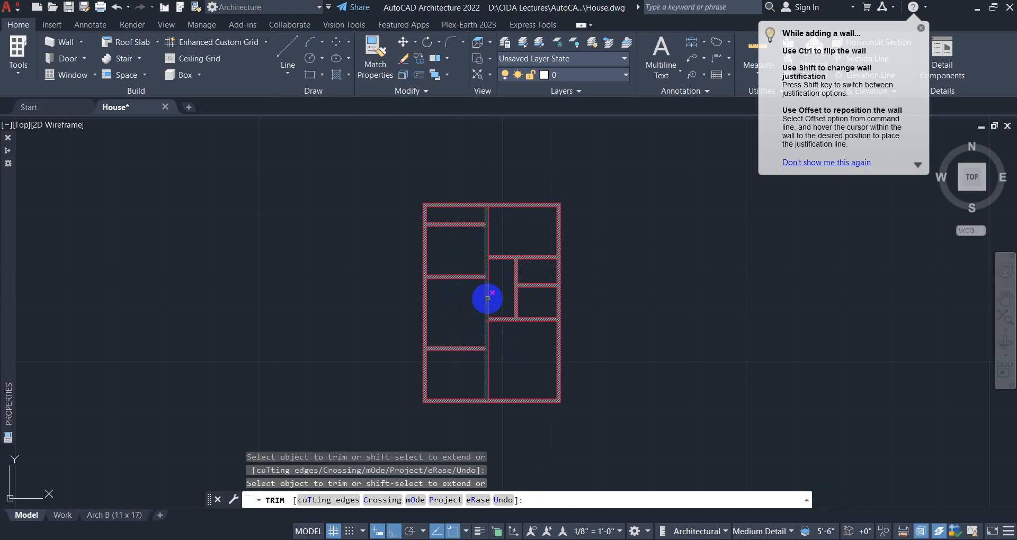
Trim the left inner vertical wall's middle stretch beside the hallway and cut away the two outer wall segments forming the upper-left corner.
left_click(487, 299)
left_click(445, 197)
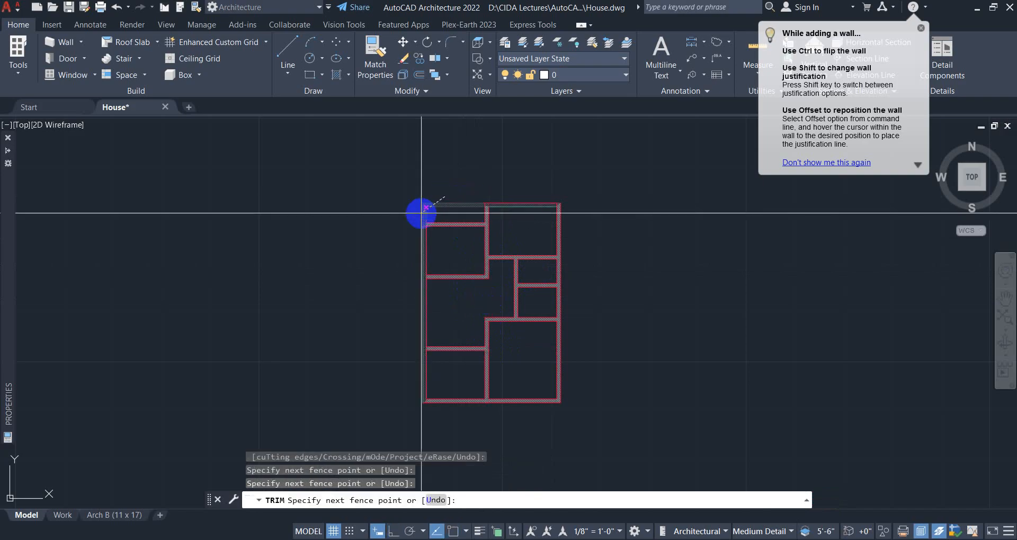
left_click(421, 213)
middle_click_drag(568, 315, 547, 291)
right_click(589, 260)
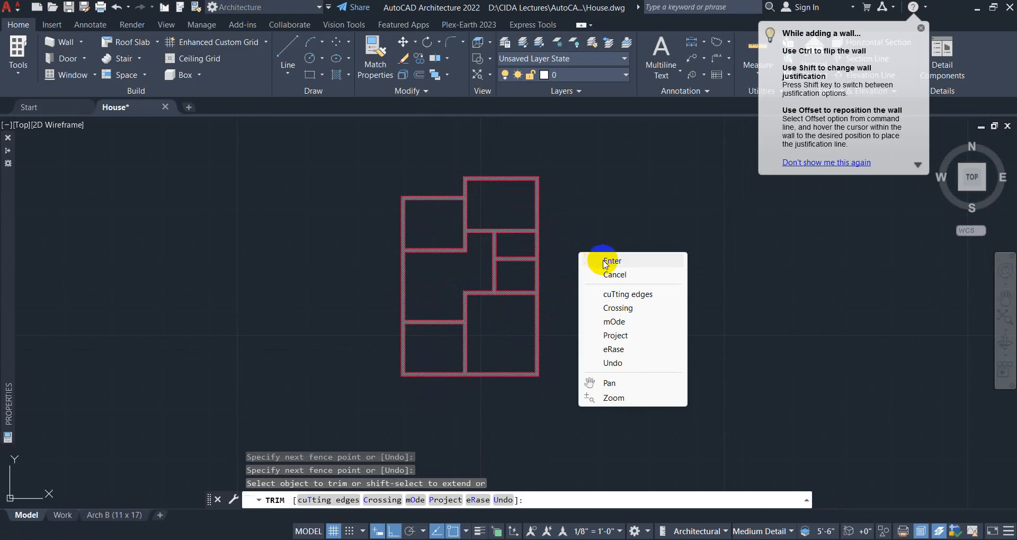
left_click(606, 261)
mouse_move(547, 348)
middle_mouse_down()
mouse_move(588, 342)
mouse_move(572, 356)
mouse_move(564, 350)
middle_mouse_up()
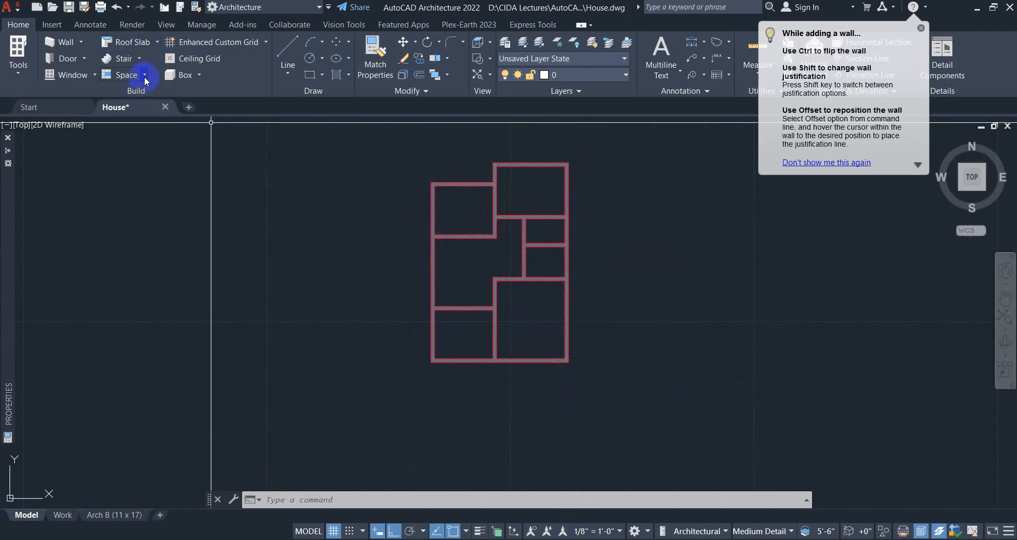
Start adding a slab and set its thickness to 18 inches.
left_click(158, 44)
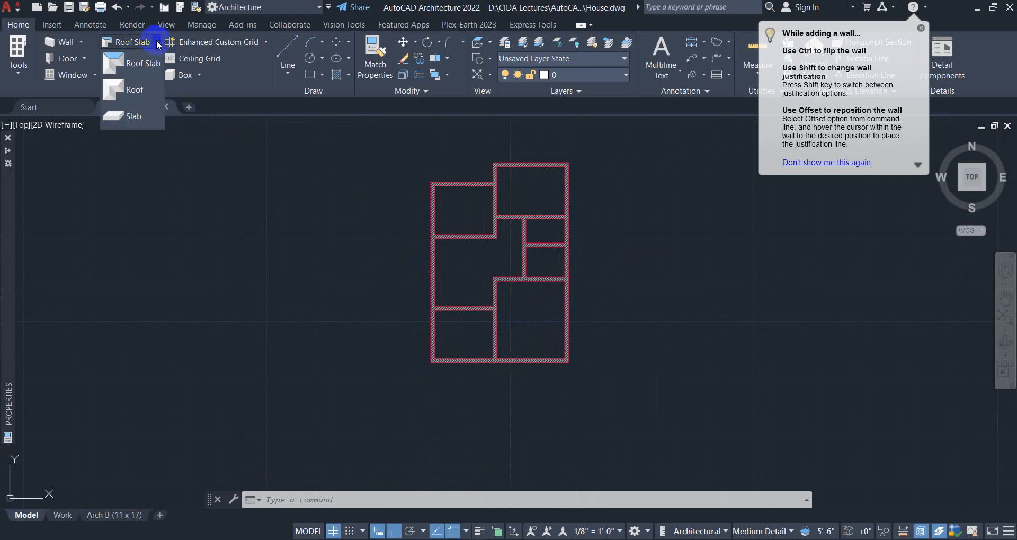
left_click(121, 118)
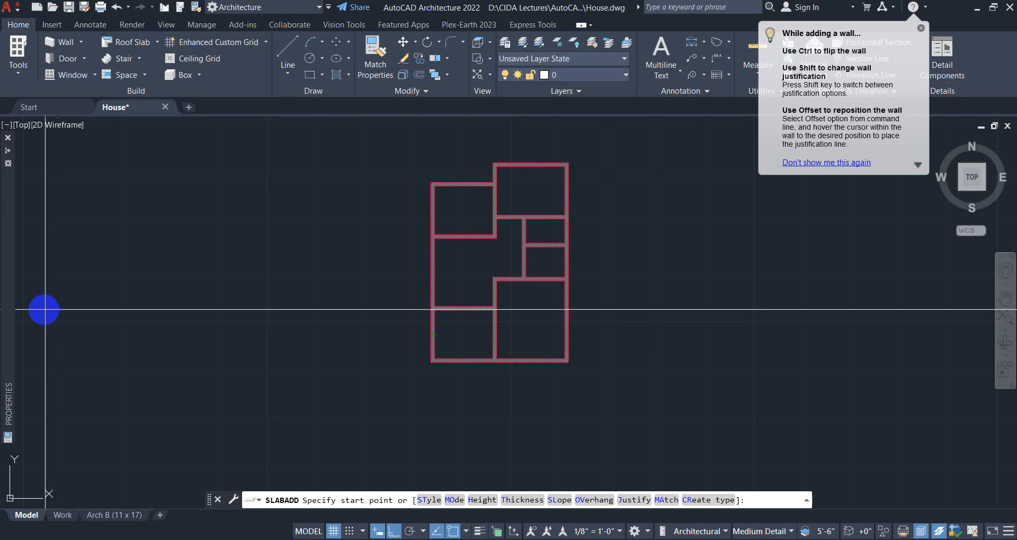
mouse_move(8, 298)
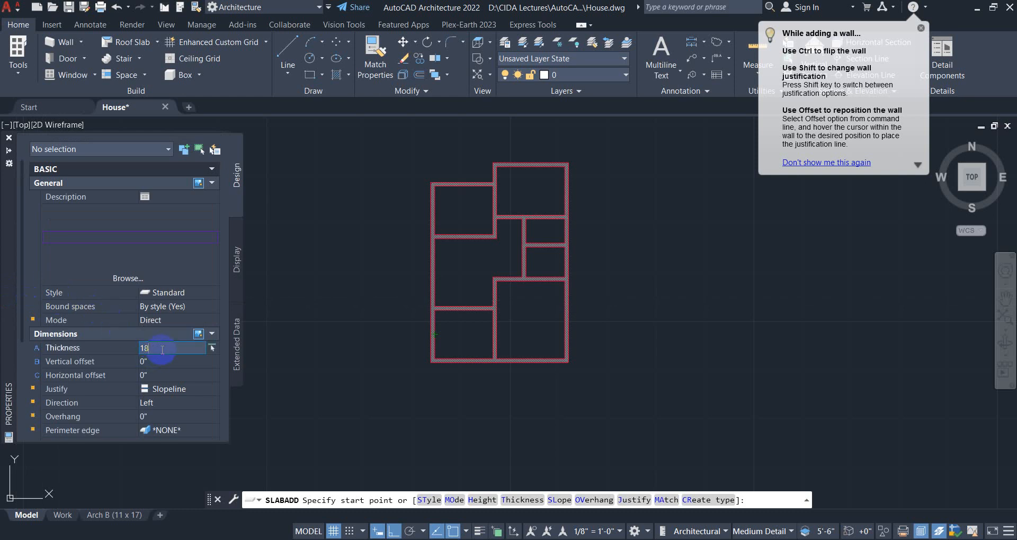
key("Return")
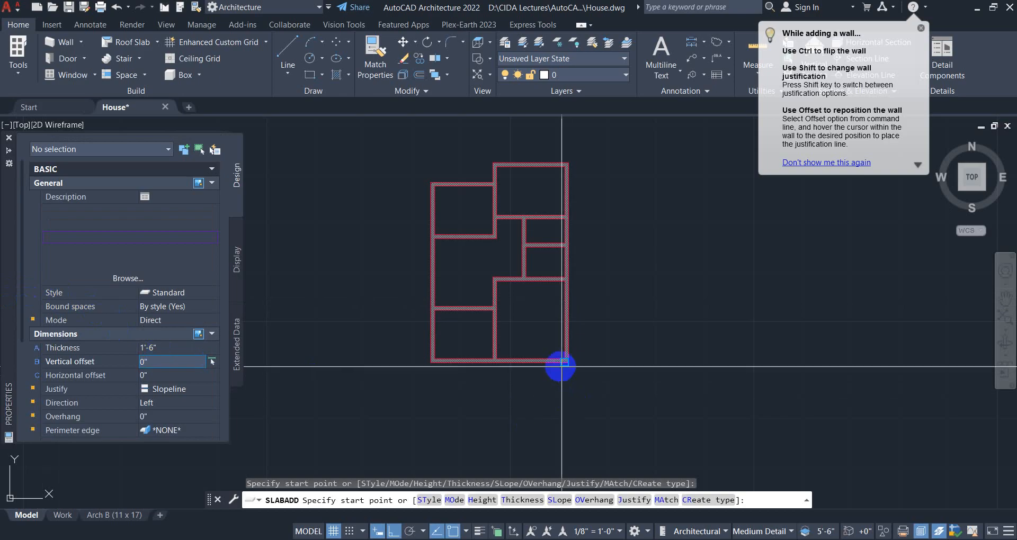
Trace the slab along the house's outer wall corners, counterclockwise from the lower-right corner and around the upper-left step, and close the outline.
left_click(570, 363)
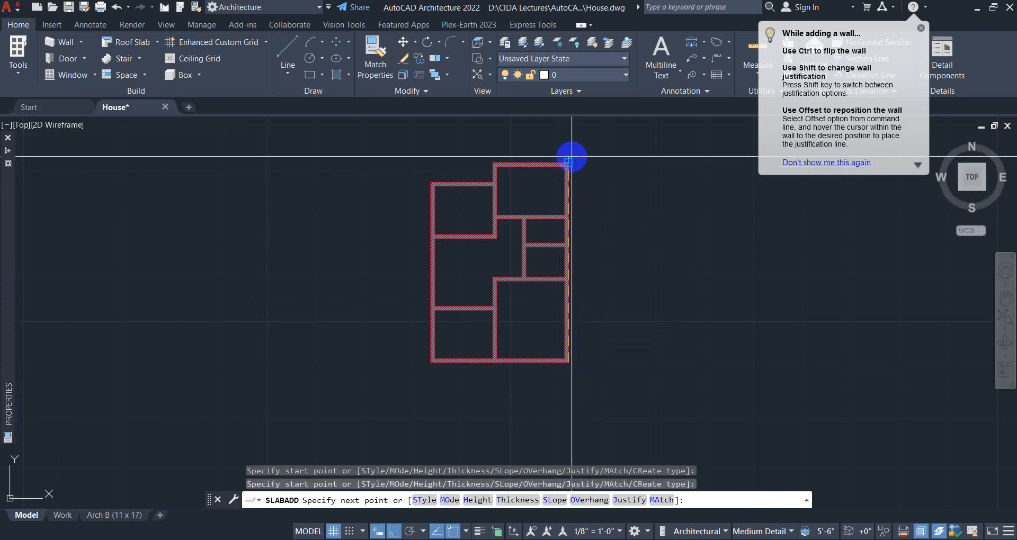
left_click(570, 159)
scroll(498, 157, "up", 4)
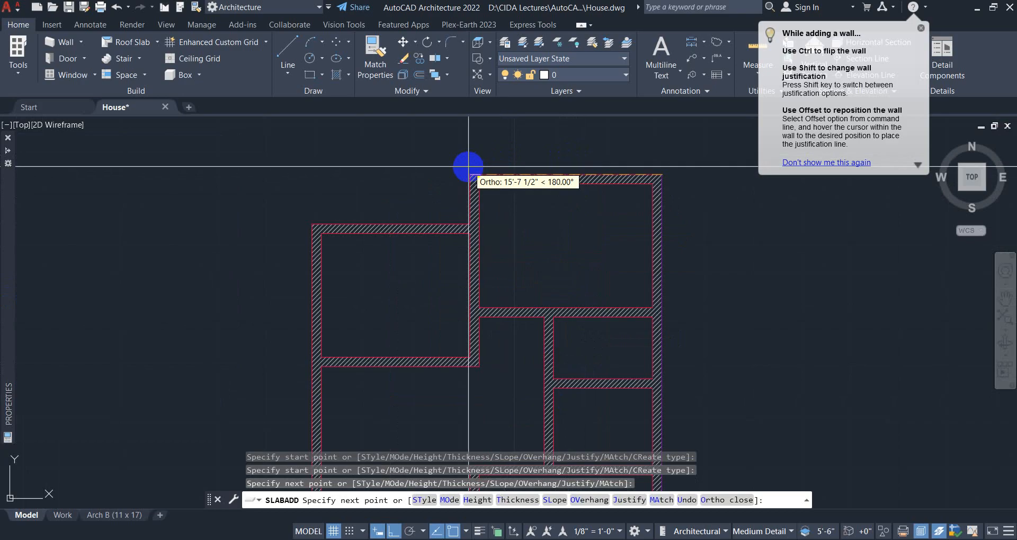
left_click(469, 174)
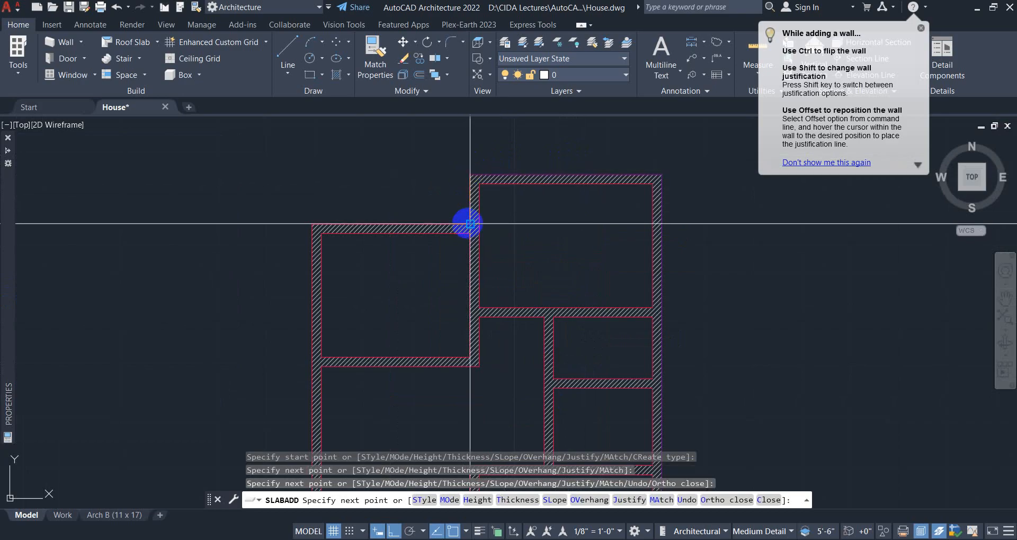
left_click(470, 224)
left_click(309, 225)
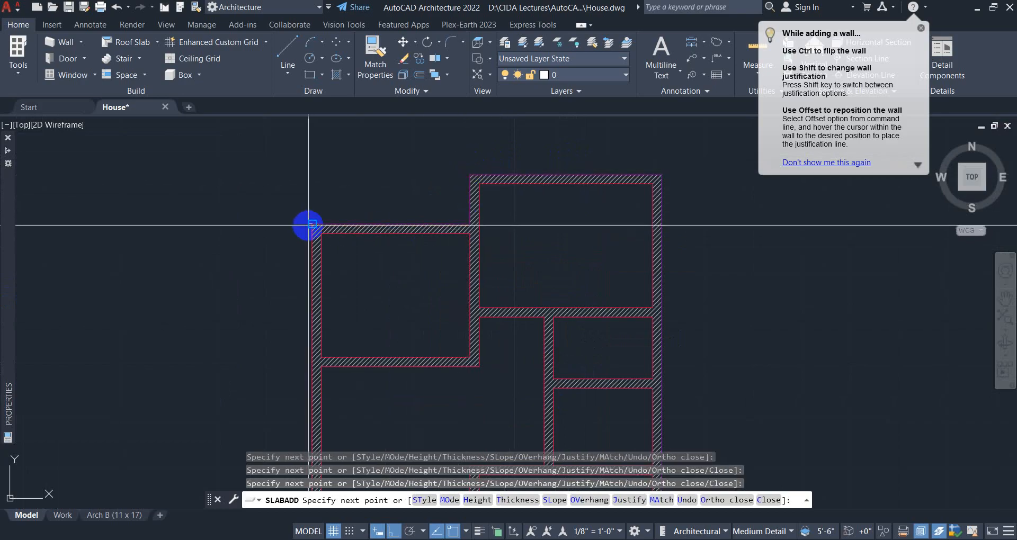
scroll(333, 324, "down", 4)
middle_click_drag(336, 366, 375, 181)
scroll(363, 264, "up", 2)
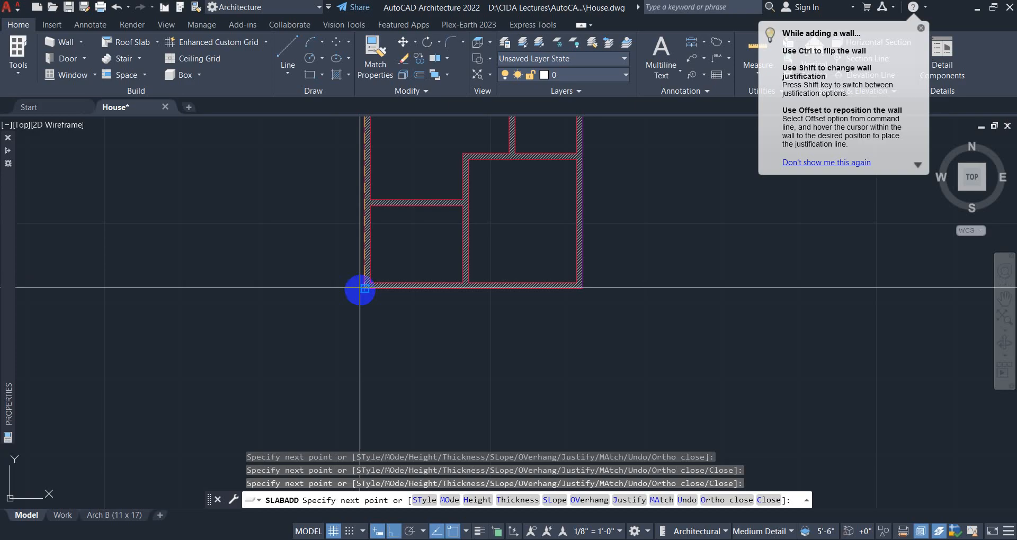
left_click(362, 288)
type("c")
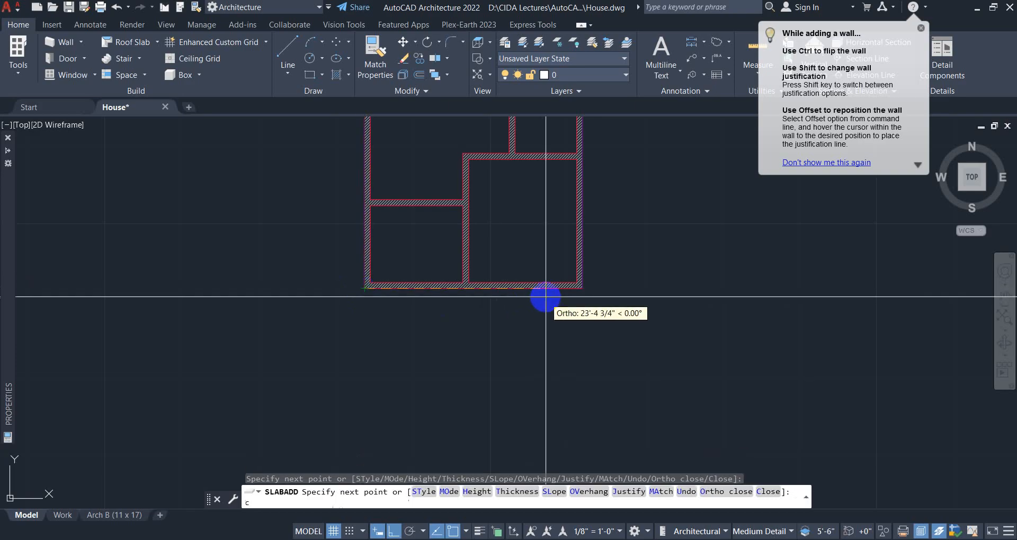
key("Return")
right_click(612, 257)
left_click(628, 264)
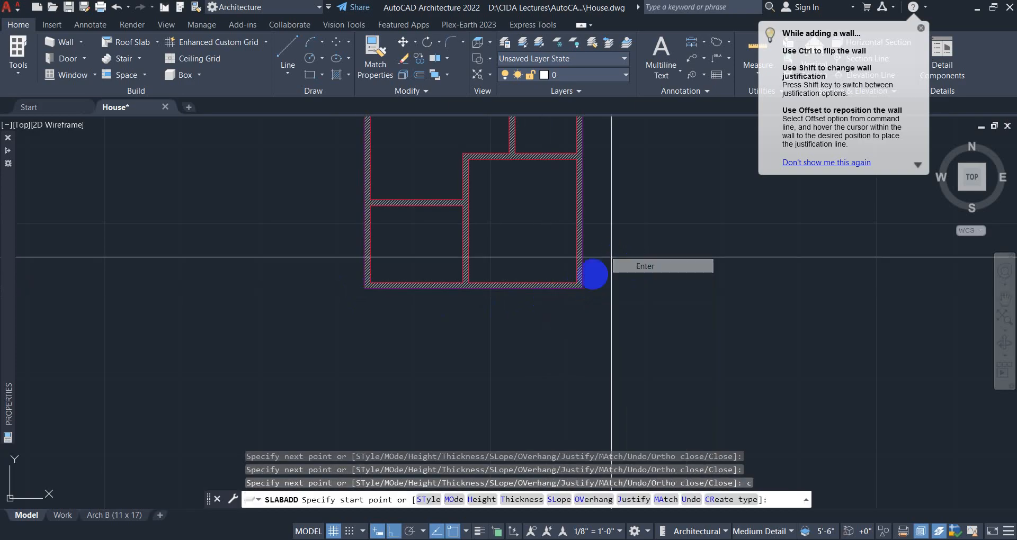
scroll(556, 288, "down", 3)
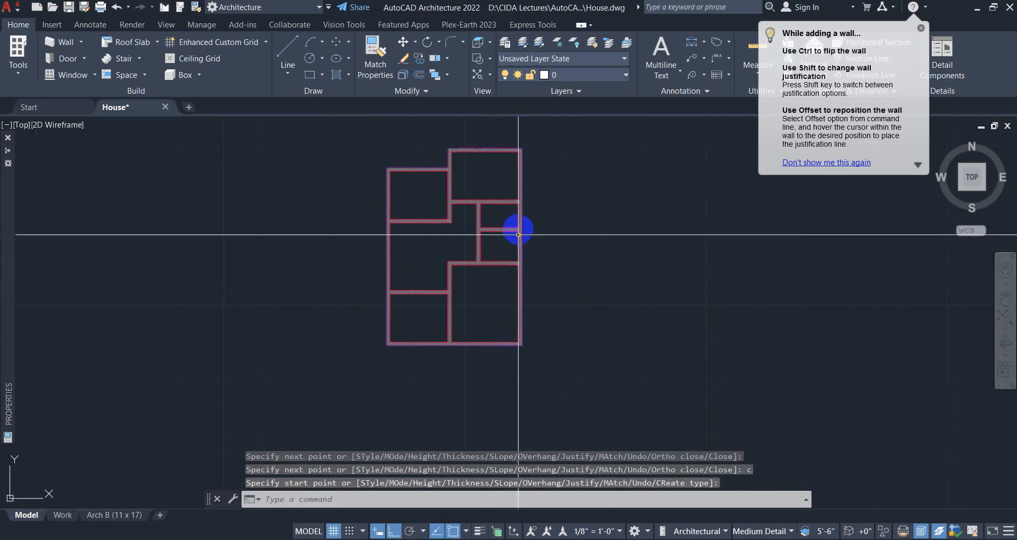
scroll(518, 234, "up", 2)
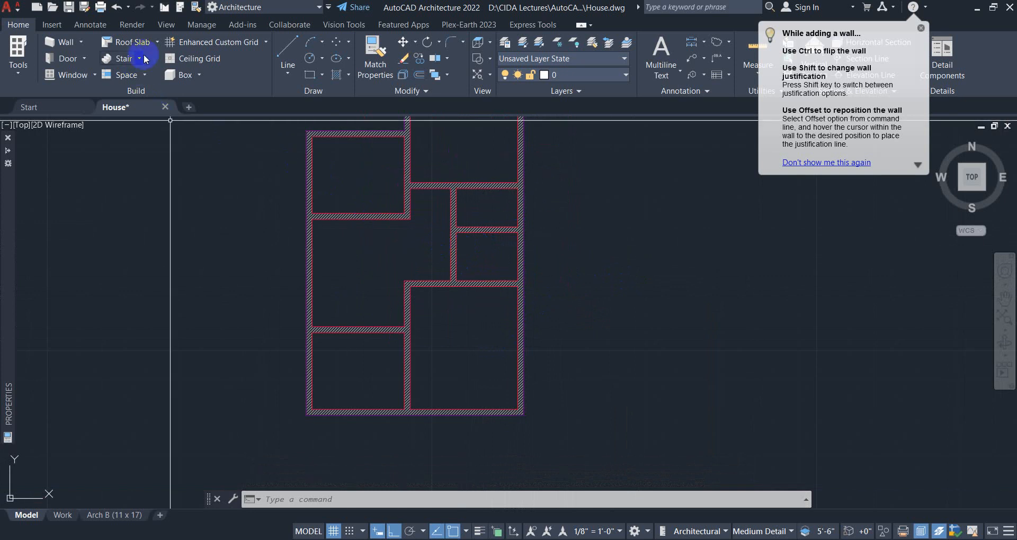
Add a second slab around the inner corners of the two small rooms on the house's right side, close its outline and finish the command.
left_click(158, 42)
left_click(132, 117)
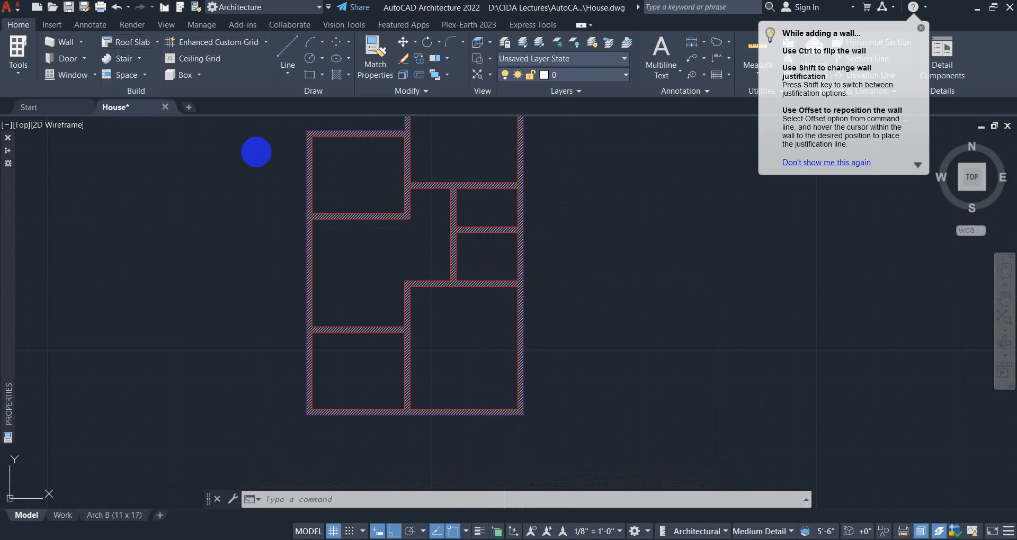
scroll(448, 193, "up", 2)
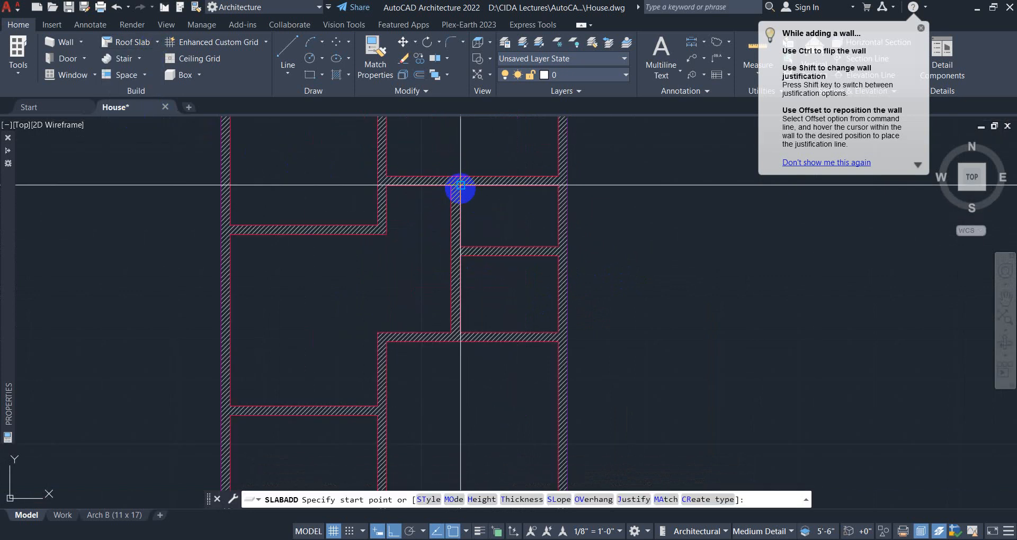
left_click(465, 185)
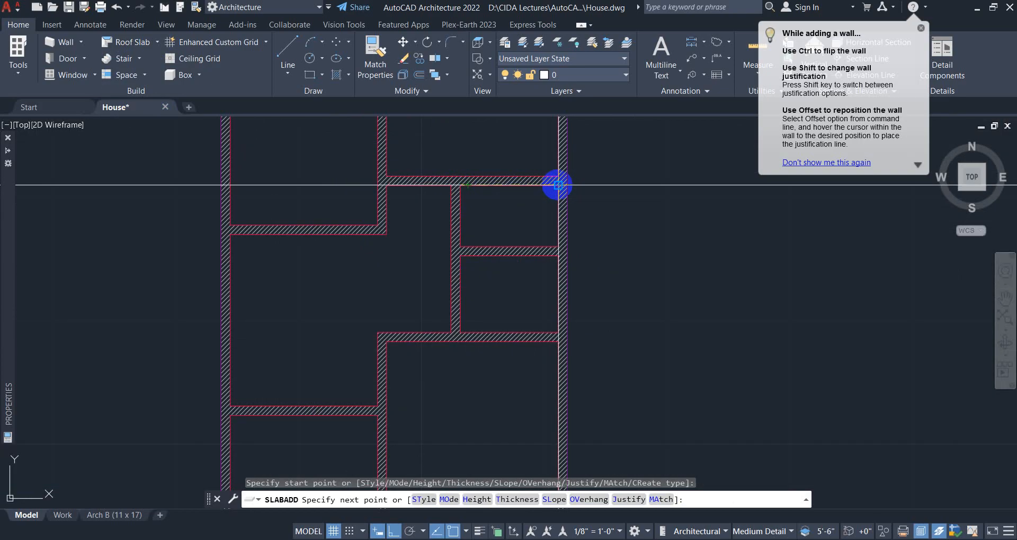
left_click(557, 185)
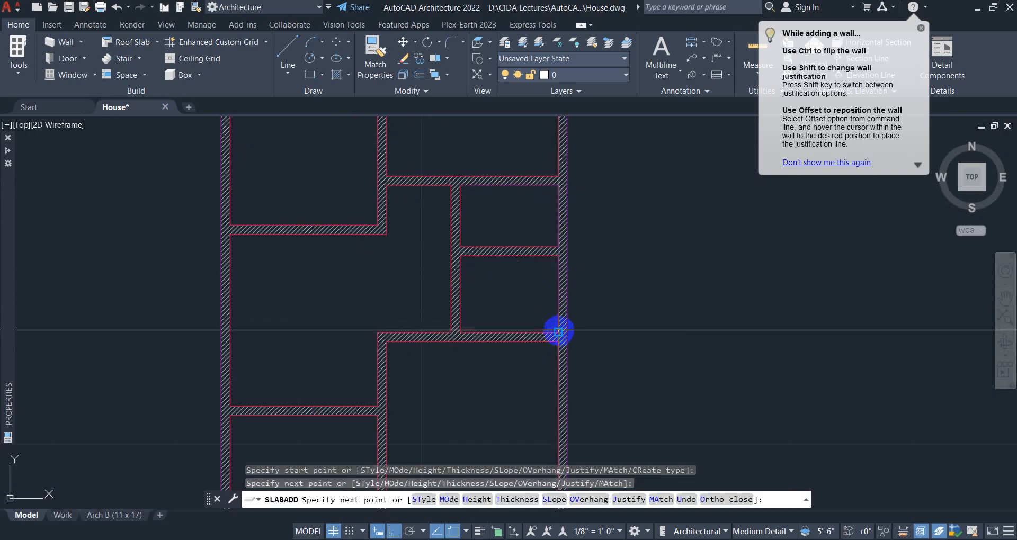
left_click(558, 332)
left_click(462, 334)
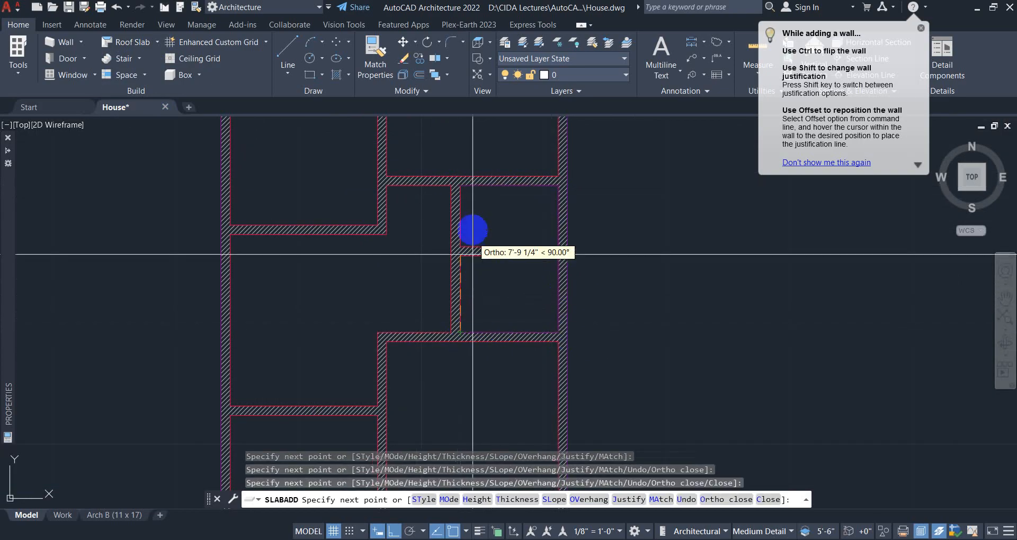
type("c")
key("Return")
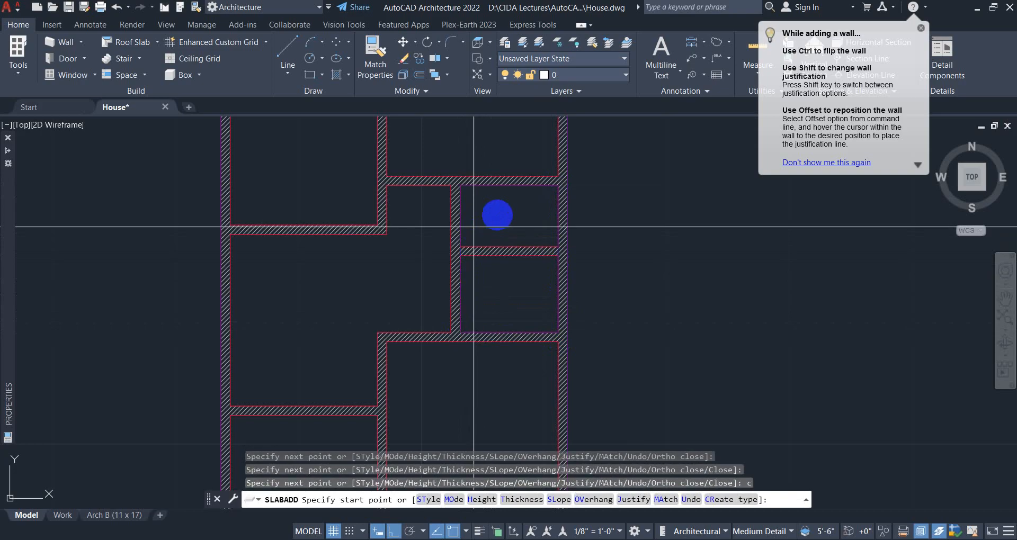
right_click(497, 215)
left_click(530, 224)
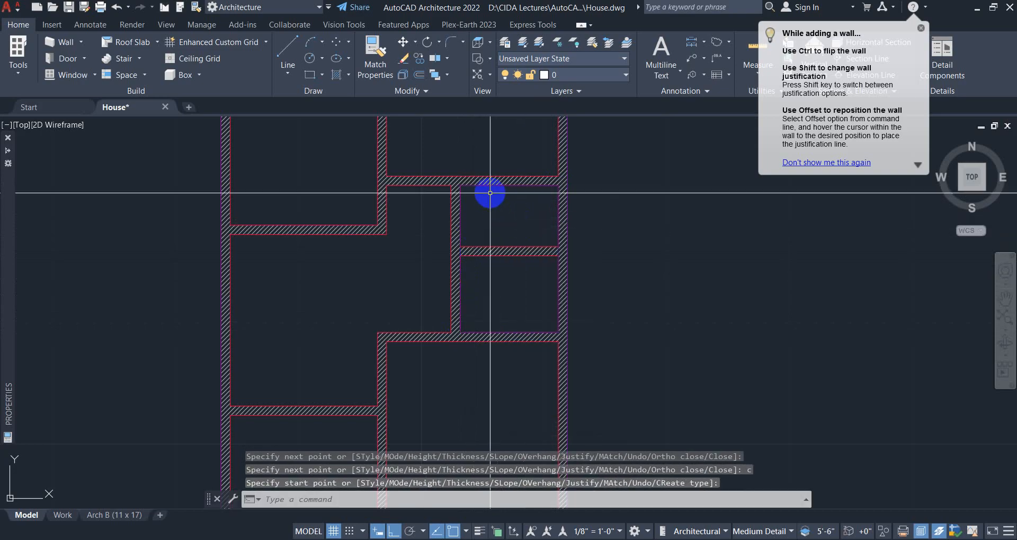
Set the small-room slab's thickness to 3" and its elevation to 1'-3".
left_click(491, 186)
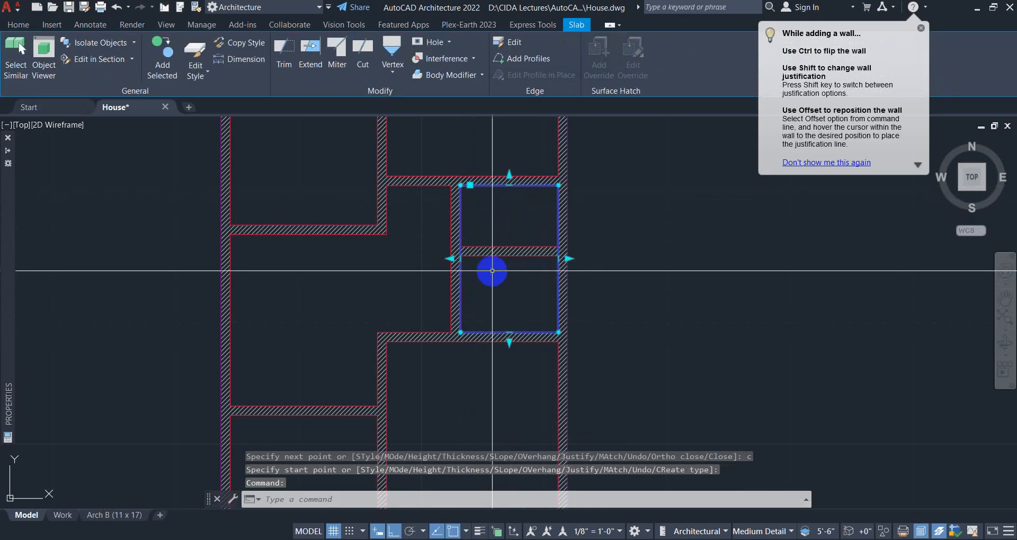
key("Escape")
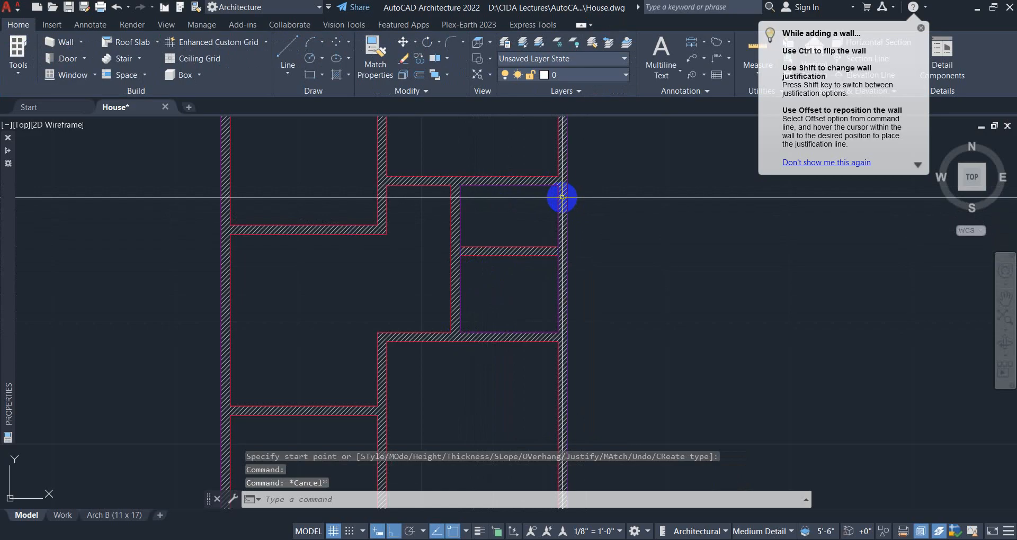
left_click(569, 198)
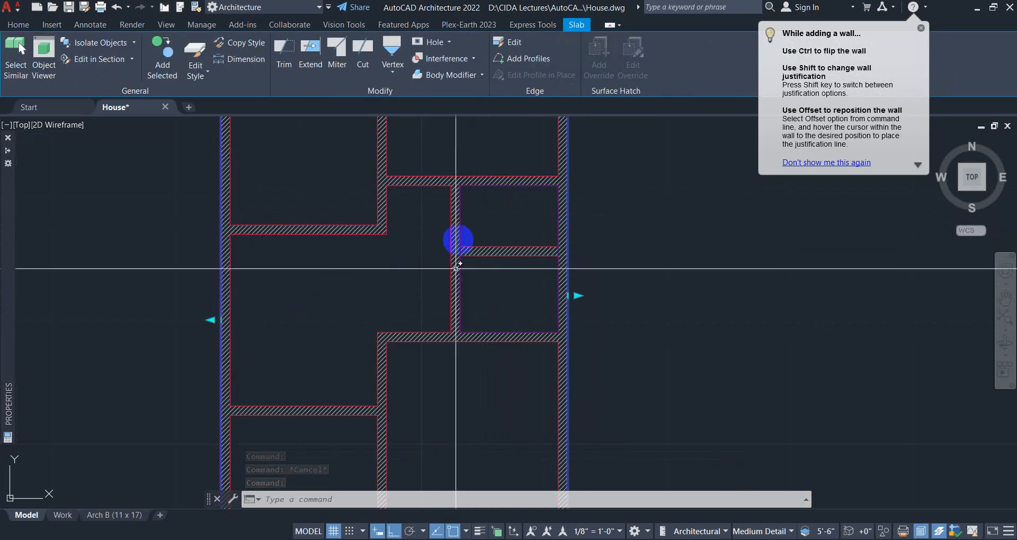
key("Escape")
left_click(461, 223)
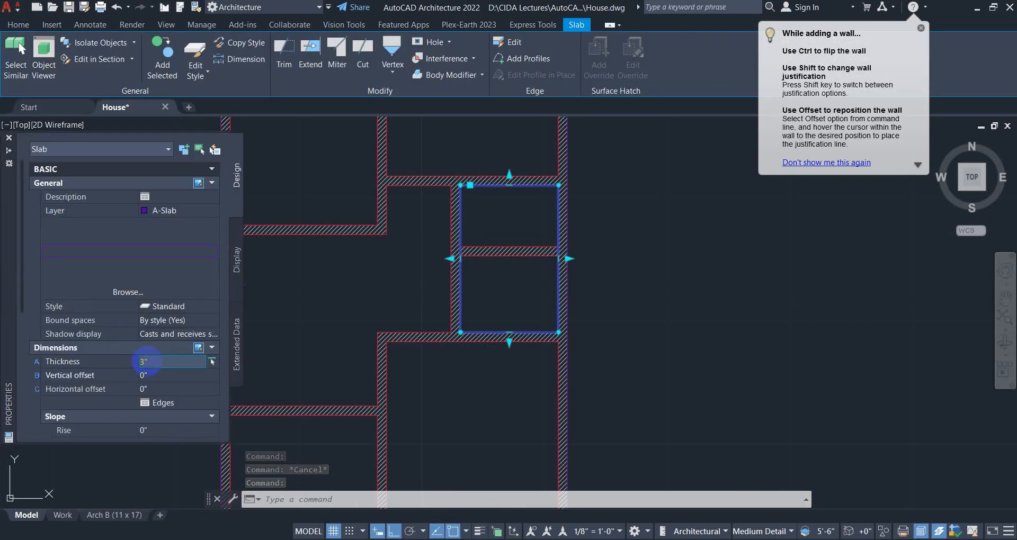
key("Tab")
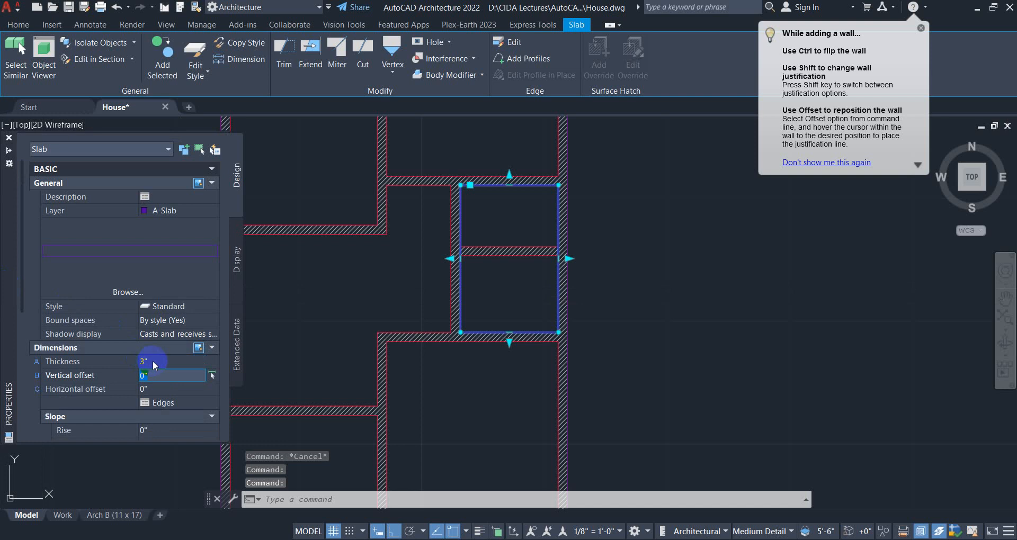
scroll(153, 364, "down", 3)
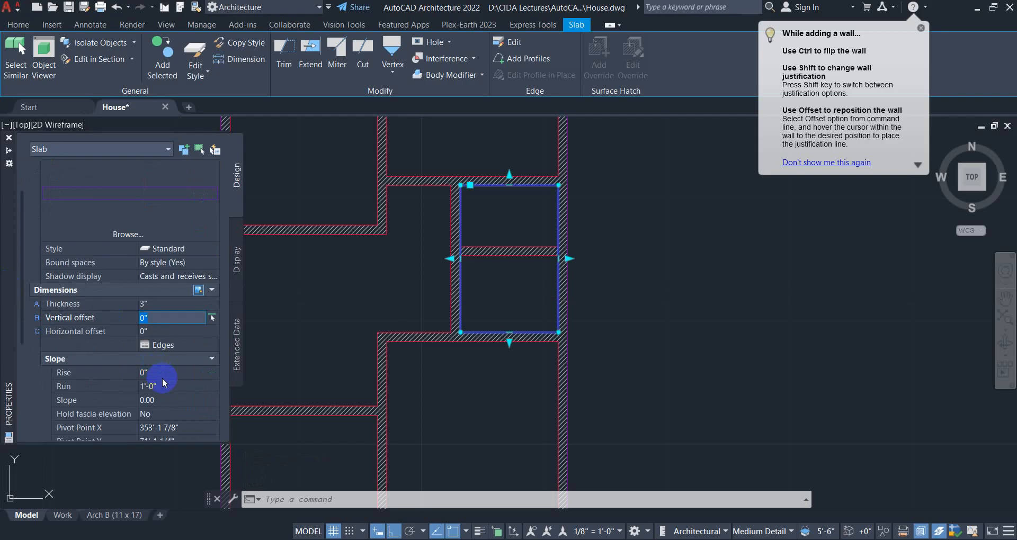
scroll(161, 378, "down", 5)
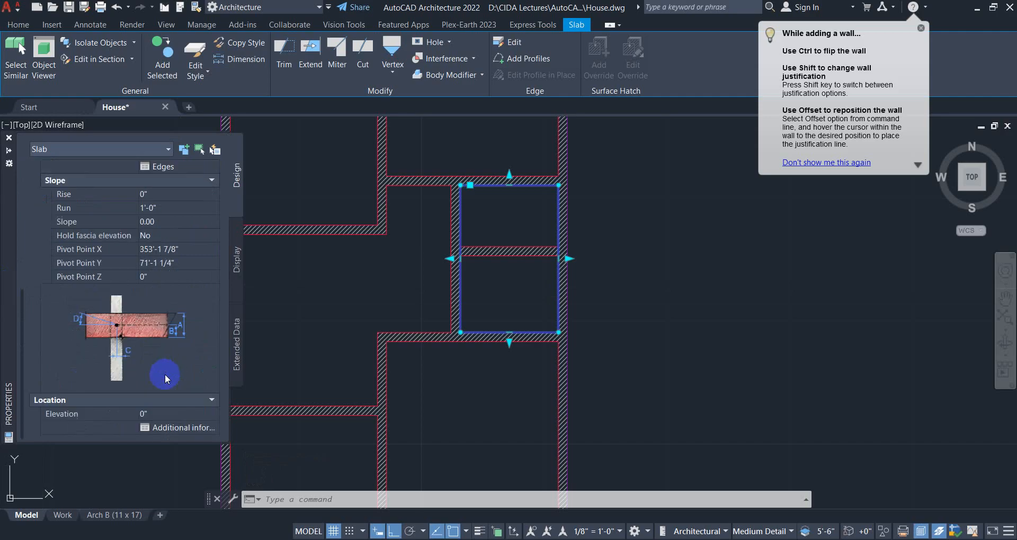
left_click(151, 415)
scroll(171, 223, "up", 3)
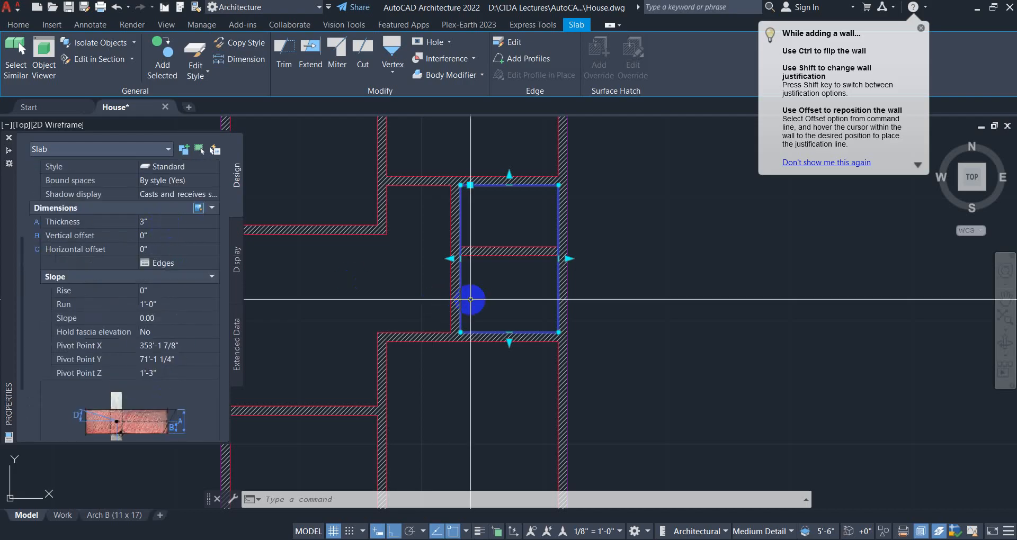
Switch the drawing to the SW Isometric view.
scroll(472, 300, "down", 3)
mouse_move(477, 300)
middle_mouse_down()
mouse_move(421, 330)
mouse_move(411, 307)
middle_mouse_up()
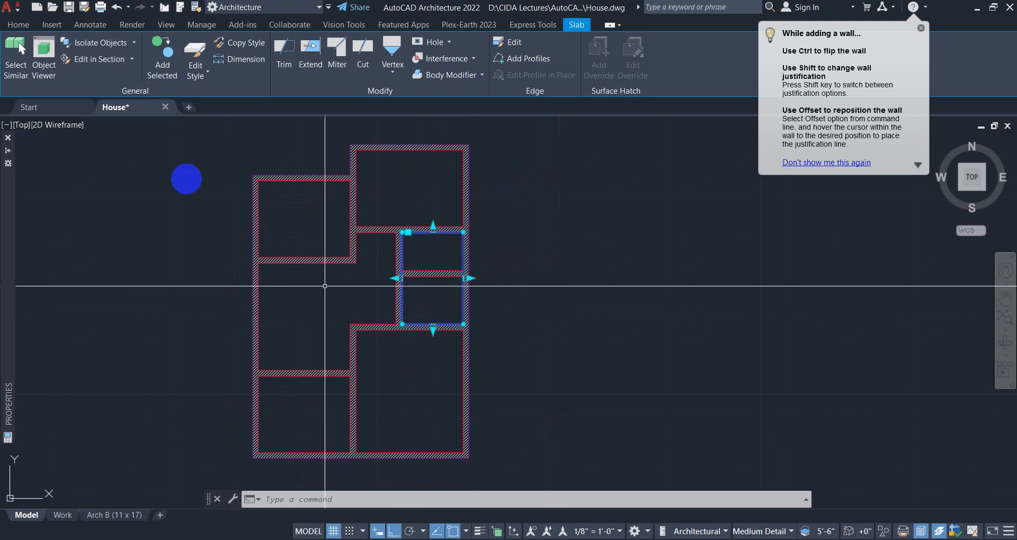
left_click(21, 125)
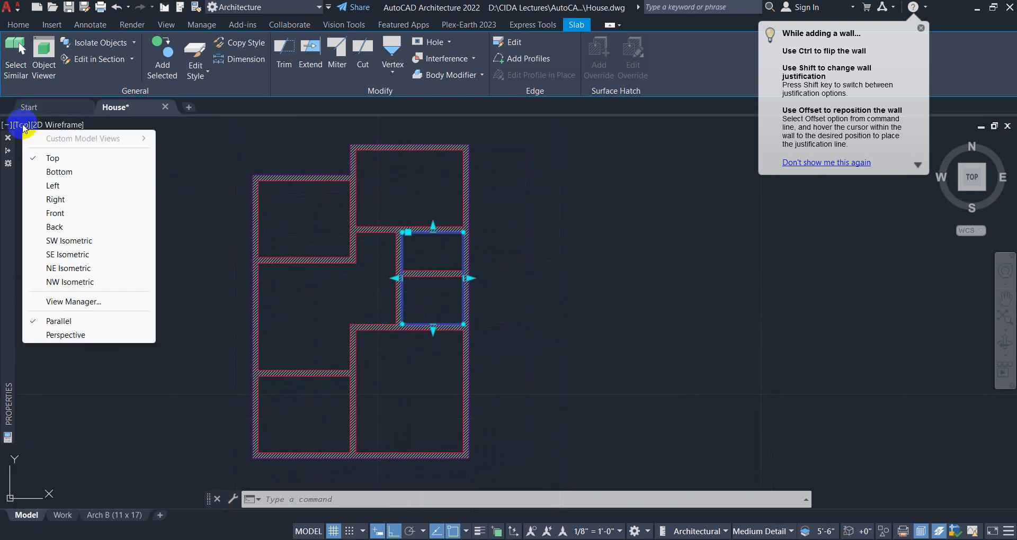
left_click(67, 244)
scroll(572, 277, "up", 8)
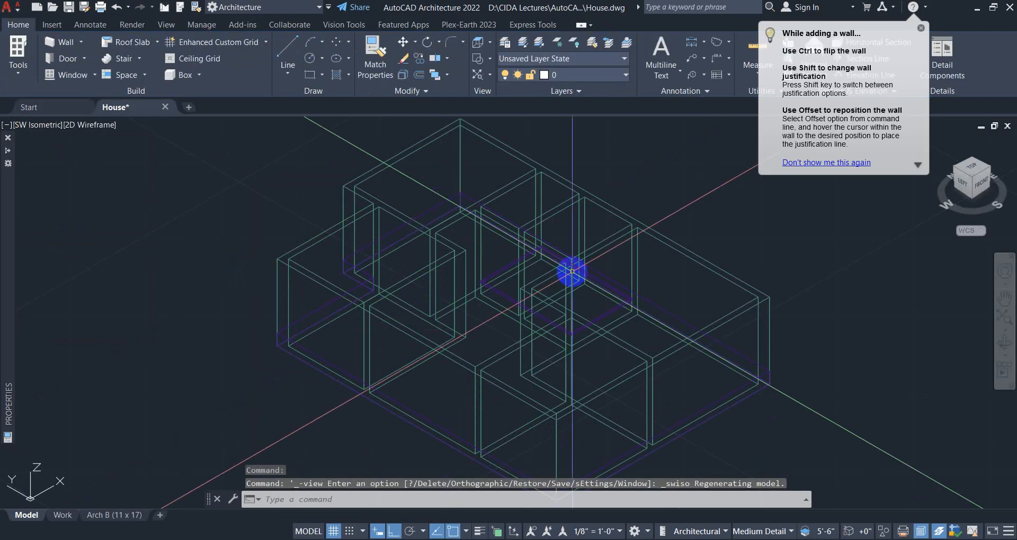
middle_click_drag(573, 296, 462, 250)
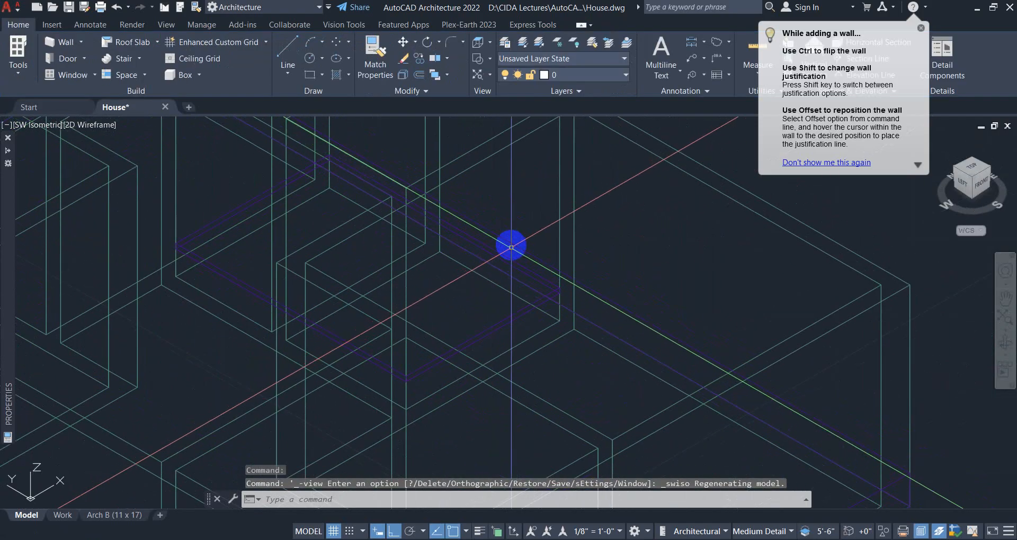
Isolate the large house slab and the small-room slab from the walls.
left_click(511, 228)
left_click(503, 244)
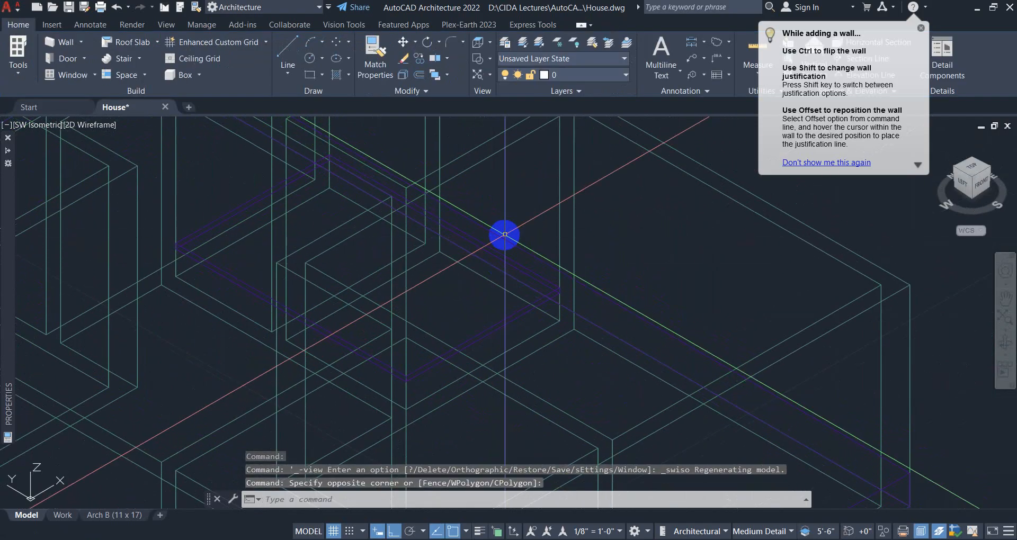
left_click(501, 268)
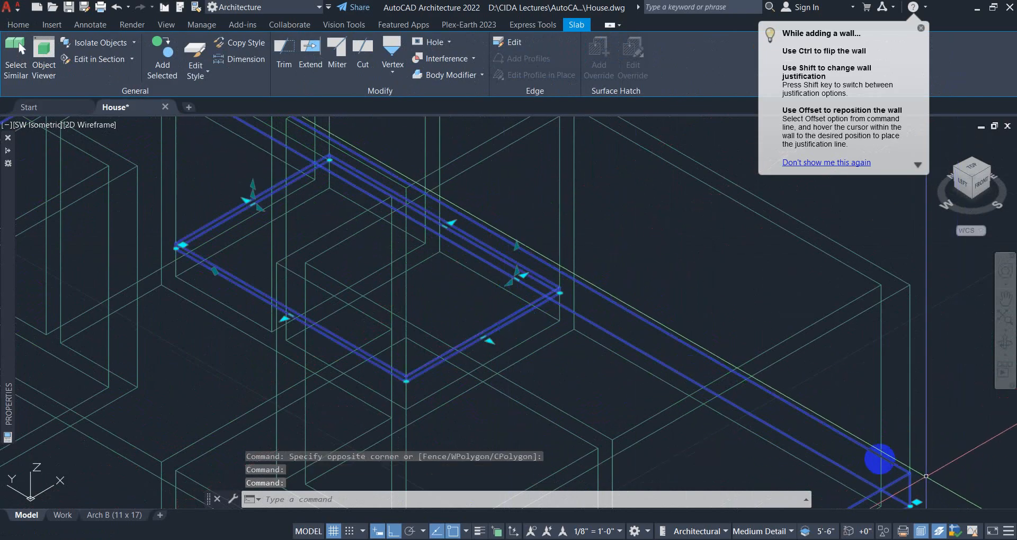
left_click(882, 532)
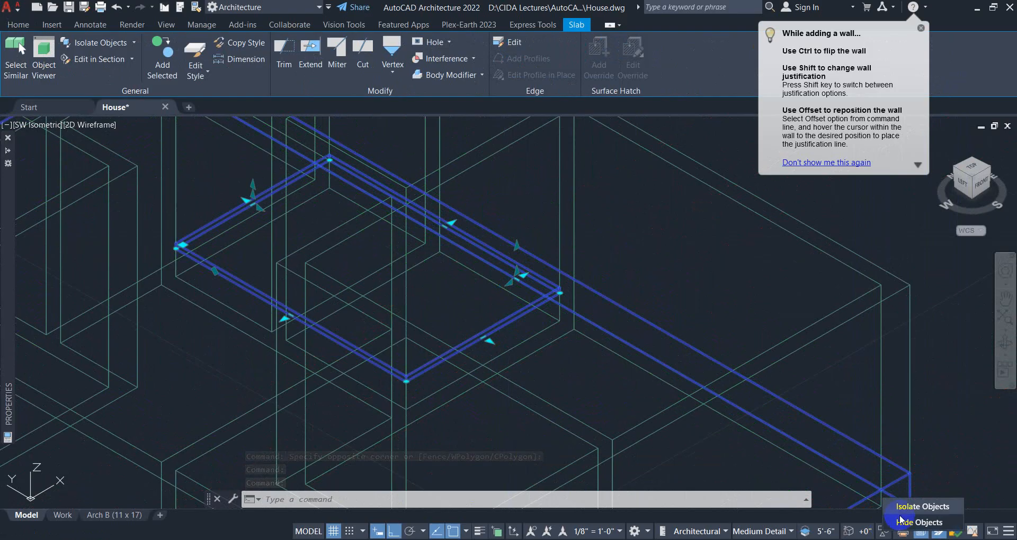
left_click(913, 506)
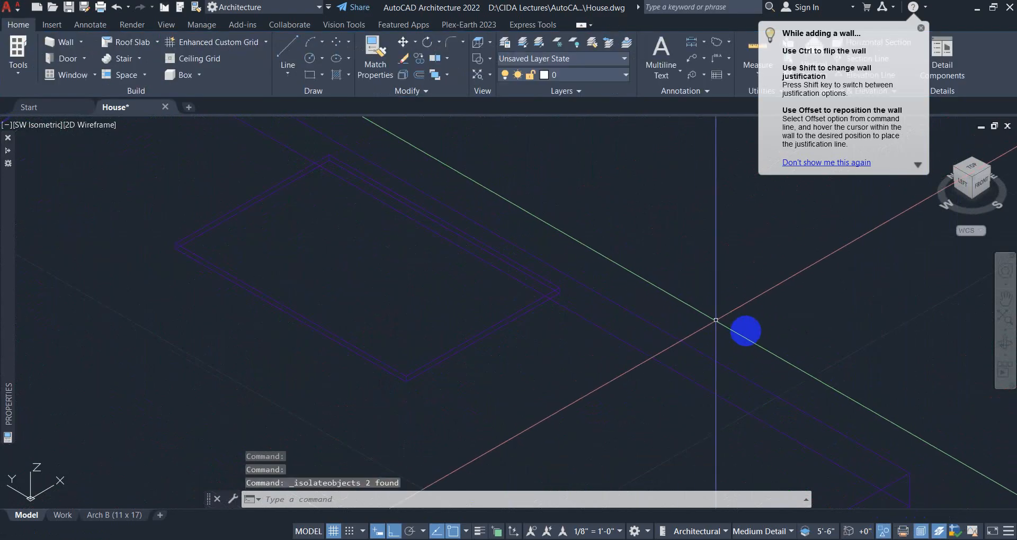
Examine both slabs together in the Object Viewer, orbiting to check how the small slab sits within the large one.
scroll(753, 335, "down", 2)
left_click(641, 281)
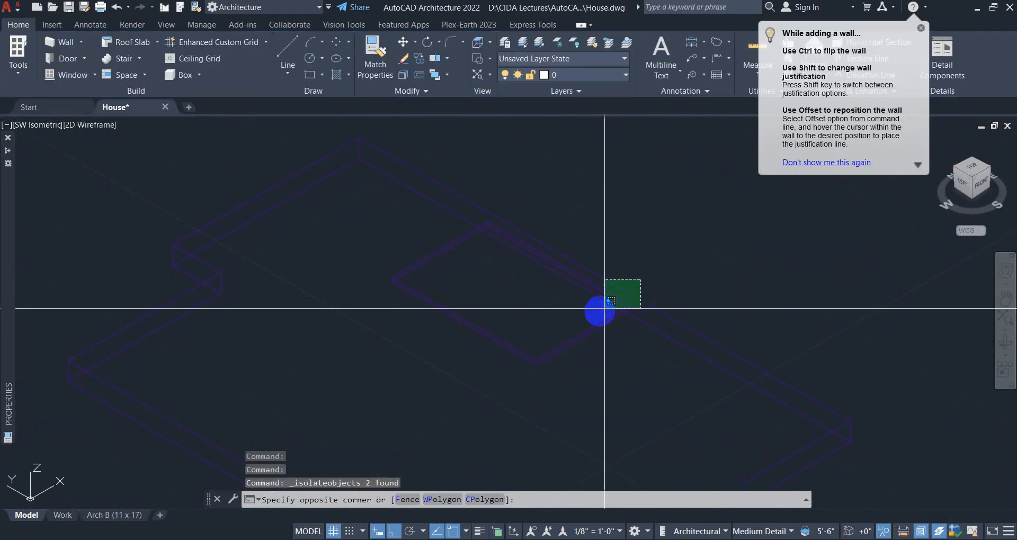
left_click(587, 295)
right_click(588, 297)
left_click(620, 470)
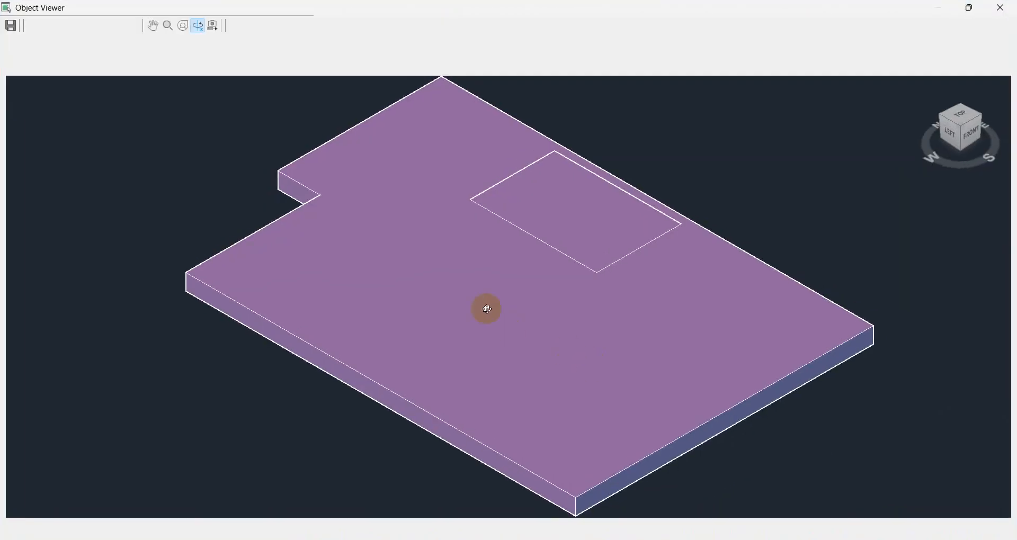
left_click_drag(483, 307, 579, 226)
right_click(618, 218)
left_click(620, 219)
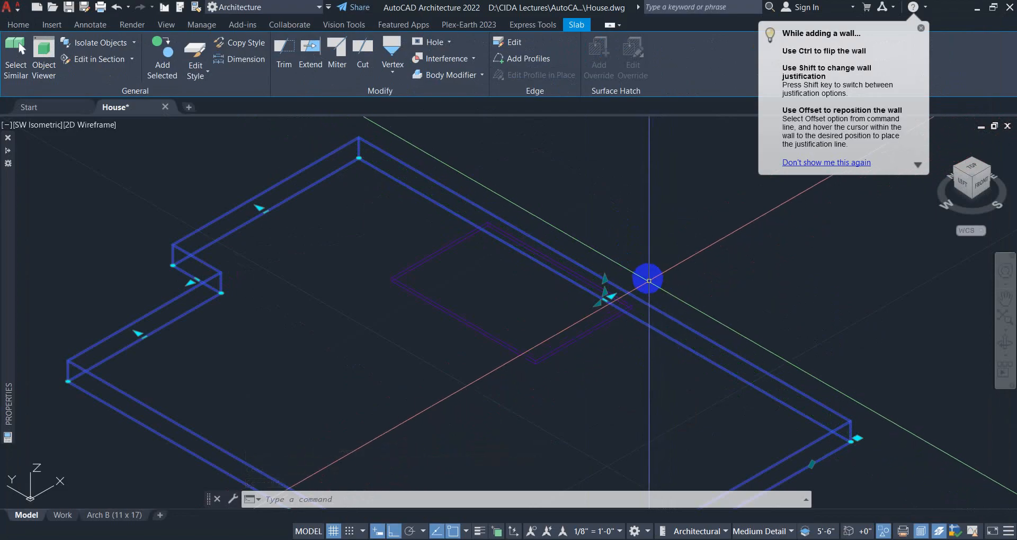
Add the small-room slab to the large slab as a Subtractive body modifier, without erasing the selected object.
right_click(652, 286)
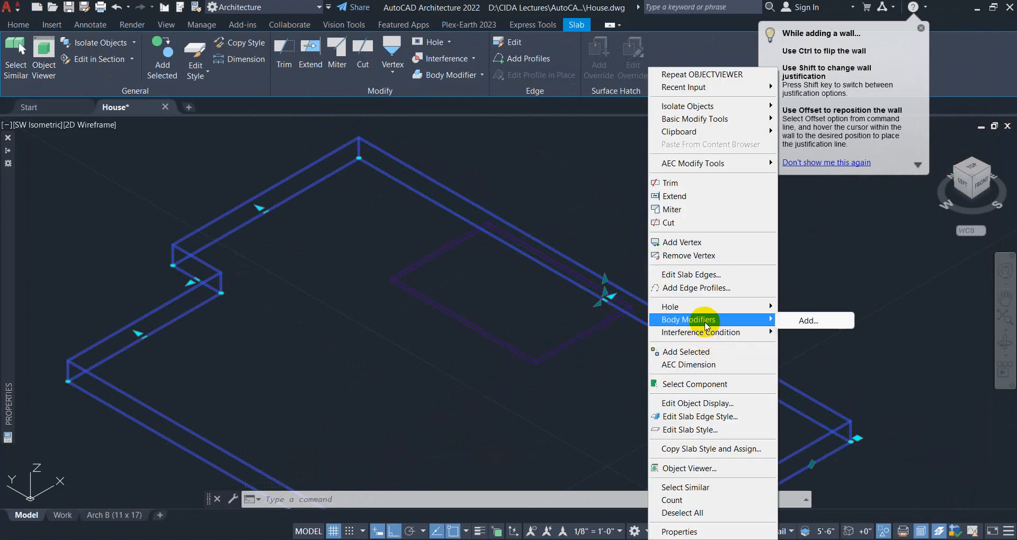
left_click(816, 322)
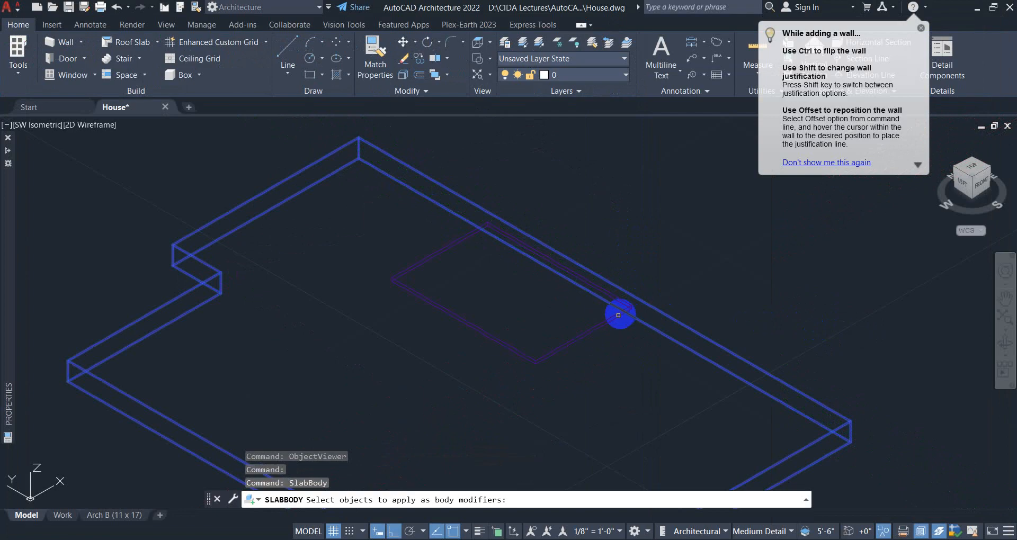
left_click(596, 326)
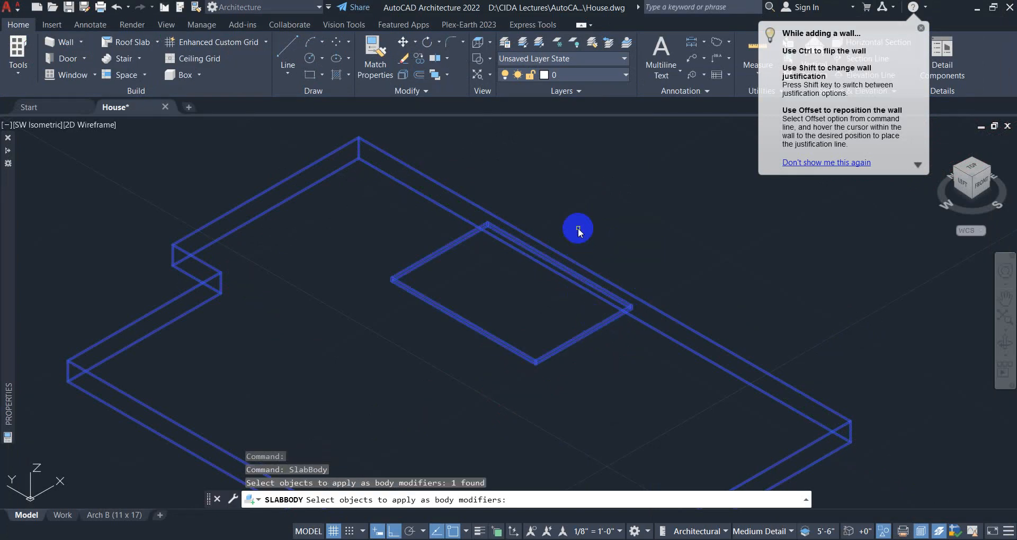
right_click(578, 228)
left_click(603, 237)
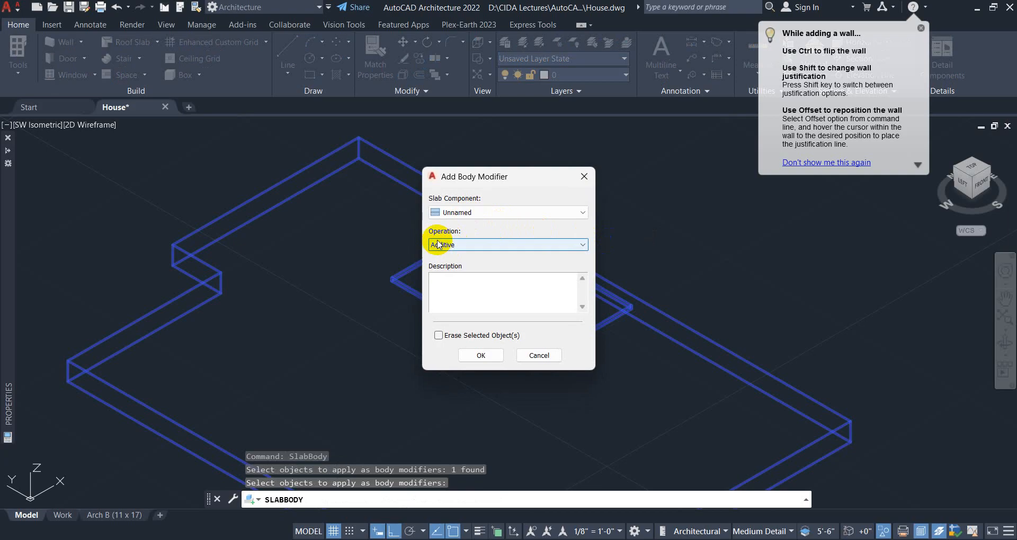
left_click(469, 246)
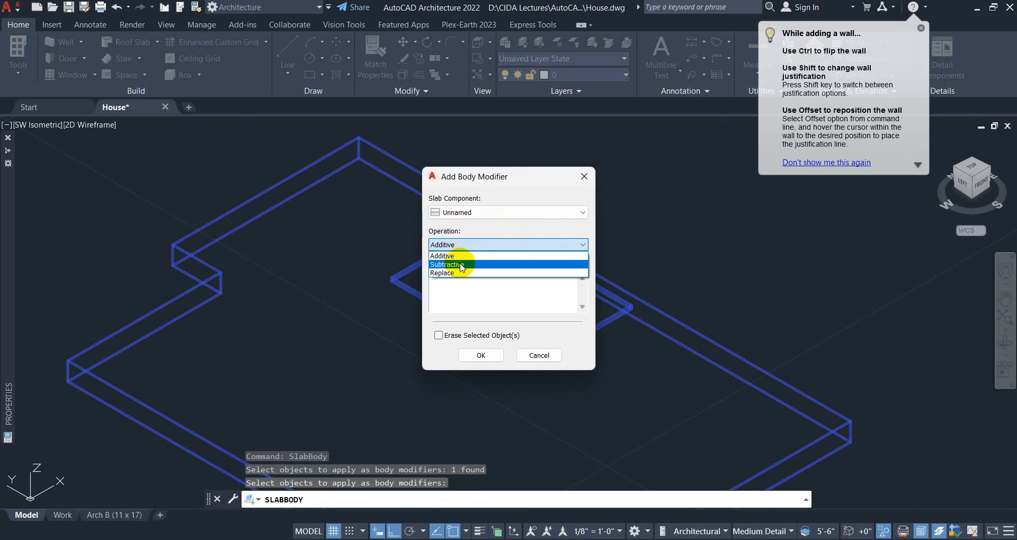
left_click(462, 264)
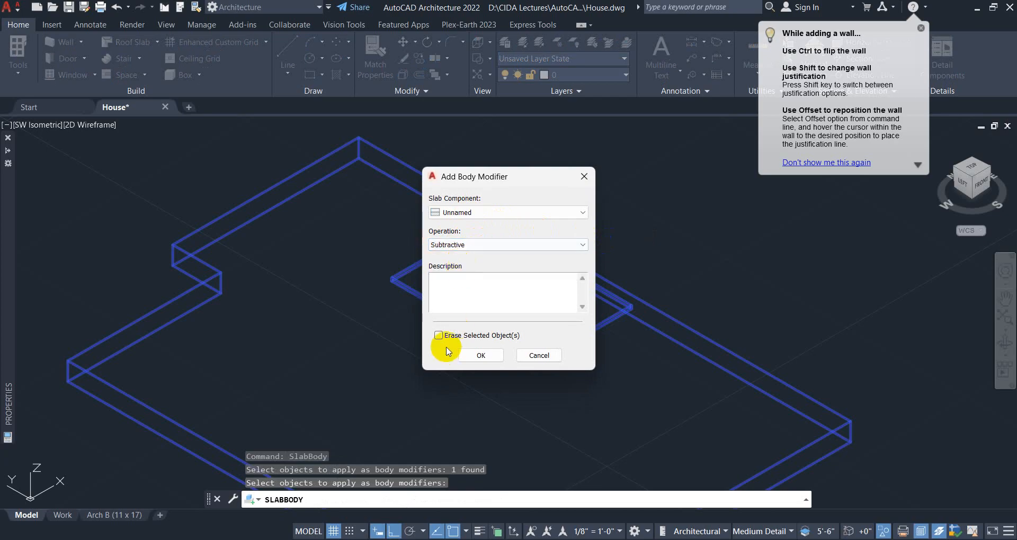
left_click(480, 356)
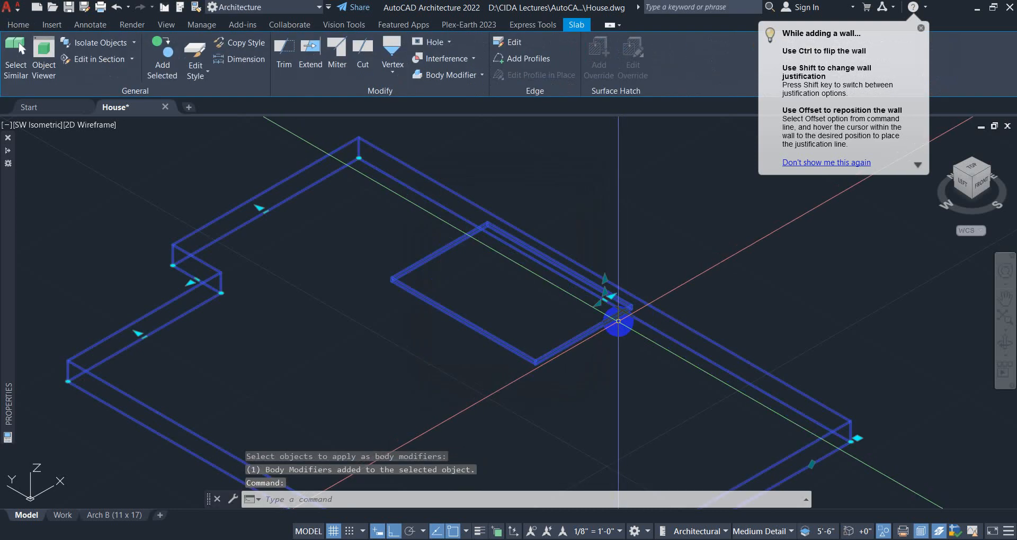
Examine the large slab in the Object Viewer, orbiting to check the recess cut by the small-room slab.
right_click(618, 321)
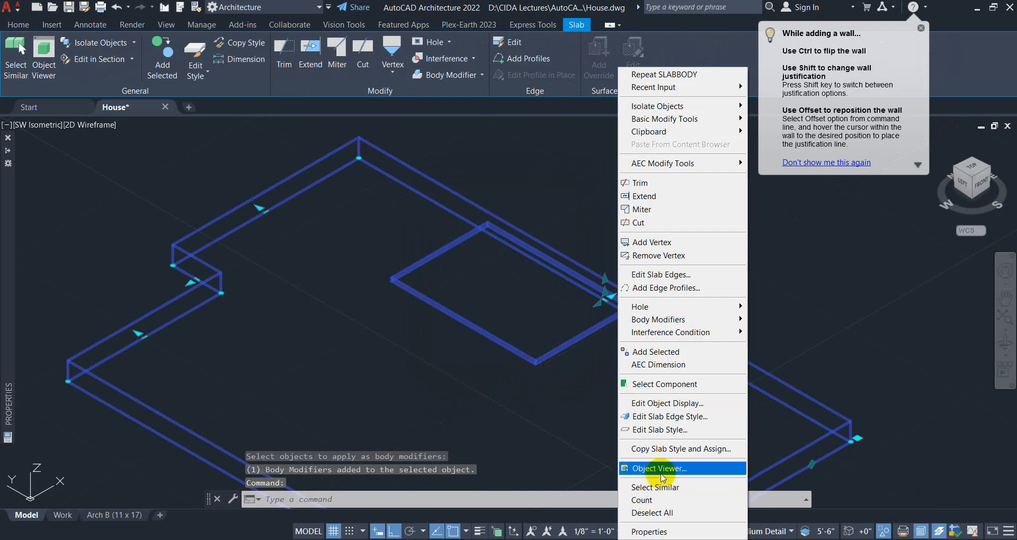
left_click(660, 468)
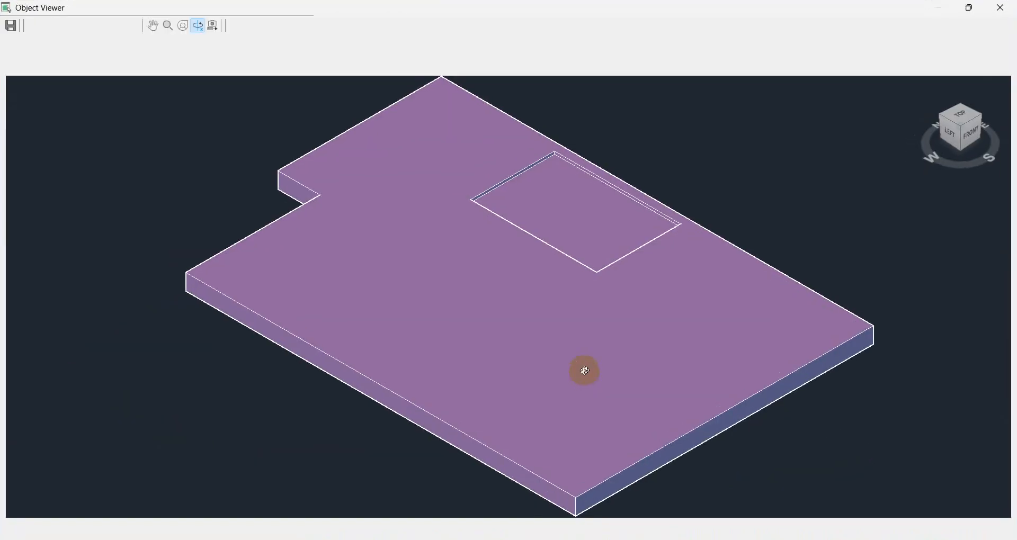
left_click_drag(583, 367, 625, 238)
right_click(624, 239)
left_click(646, 237)
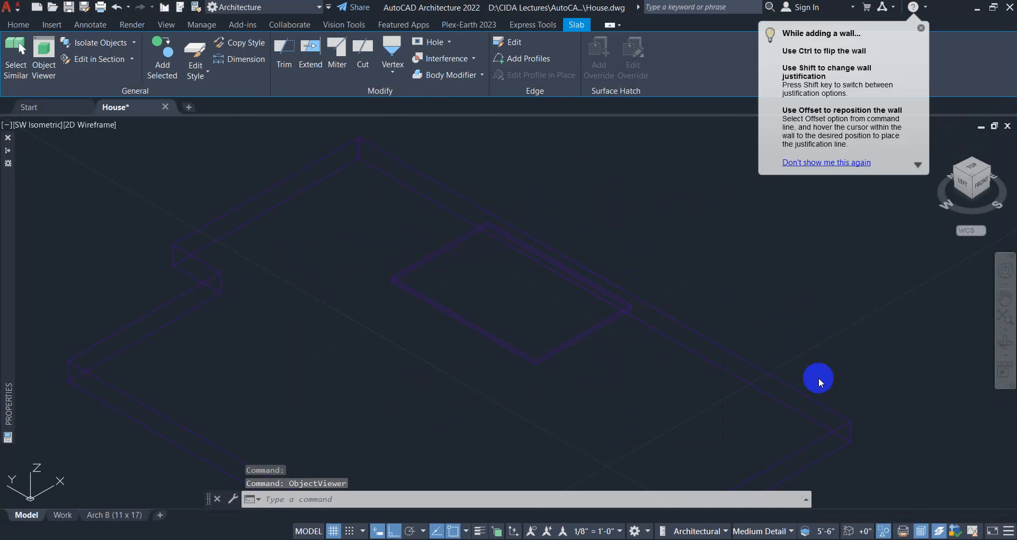
End the object isolation to bring back the walls and switch the drawing to the Top view.
scroll(624, 337, "down", 2)
middle_click_drag(624, 337, 574, 253)
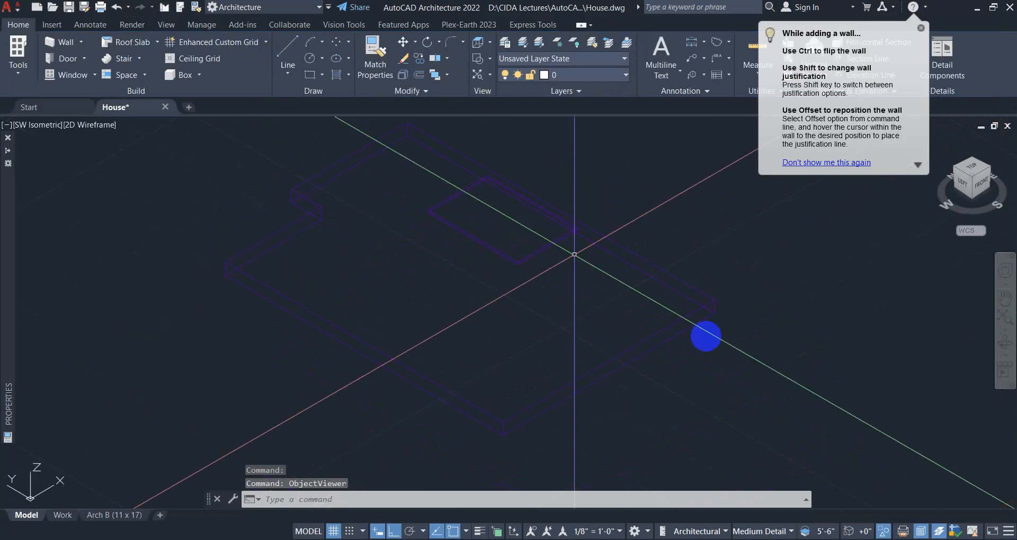
left_click(886, 533)
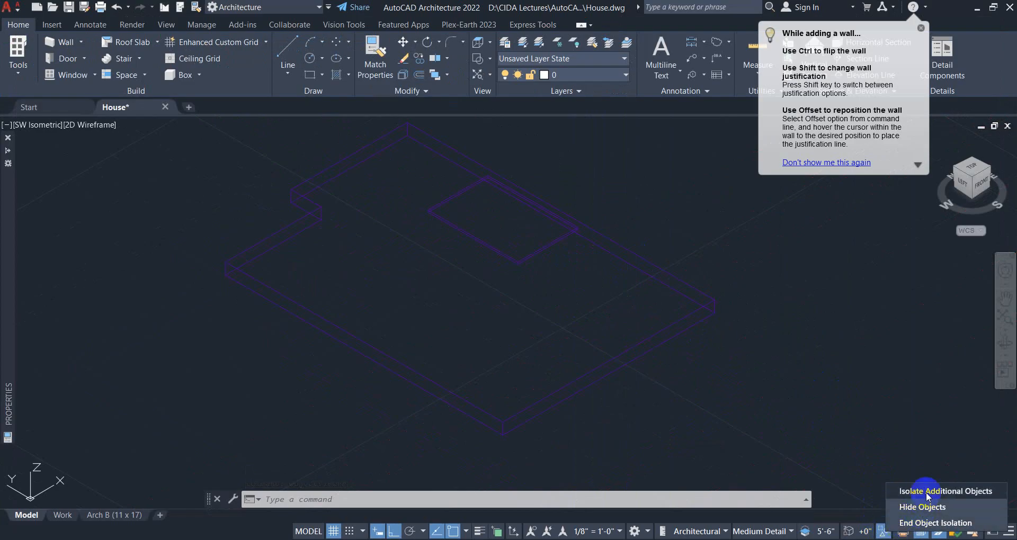
left_click(921, 522)
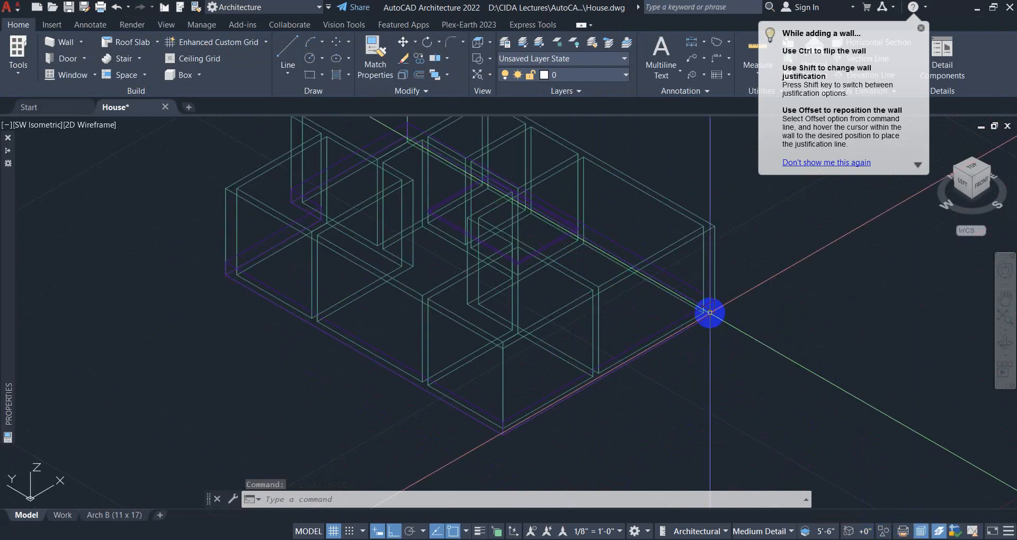
left_click(26, 125)
left_click(43, 157)
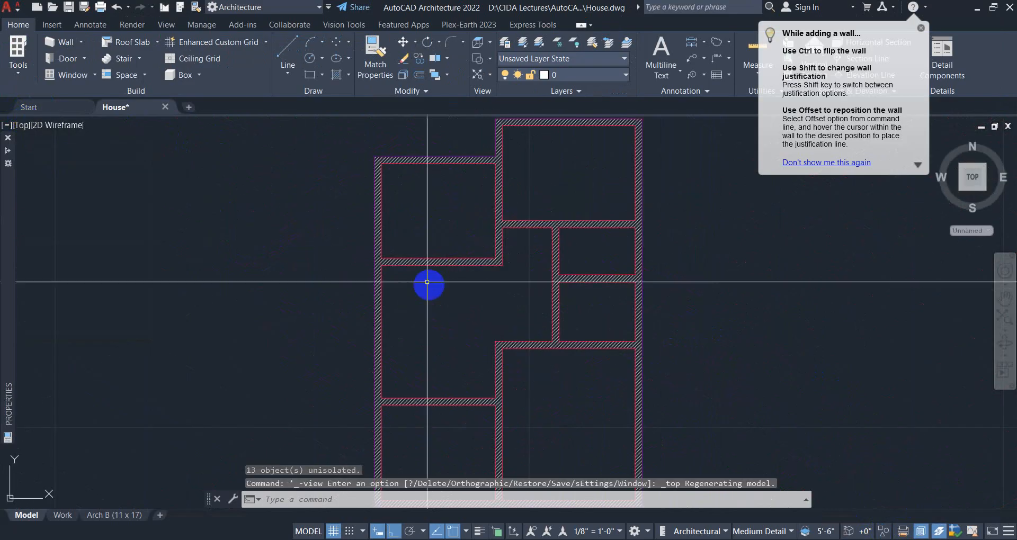
Add a 1'-0" thick rectangular slab filling the notch outside the walls at the house's upper-left corner.
scroll(463, 301, "down", 3)
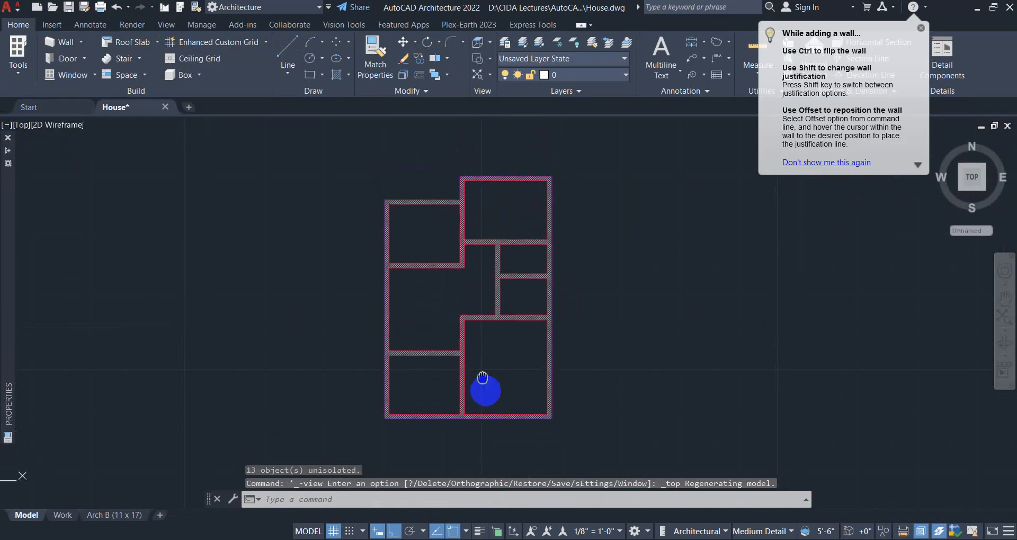
scroll(447, 242, "up", 3)
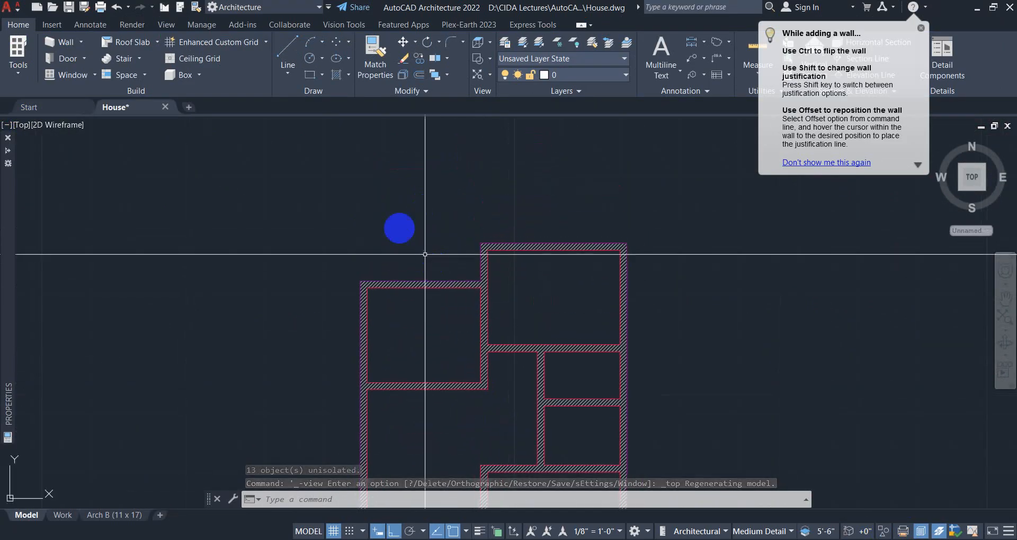
left_click(157, 42)
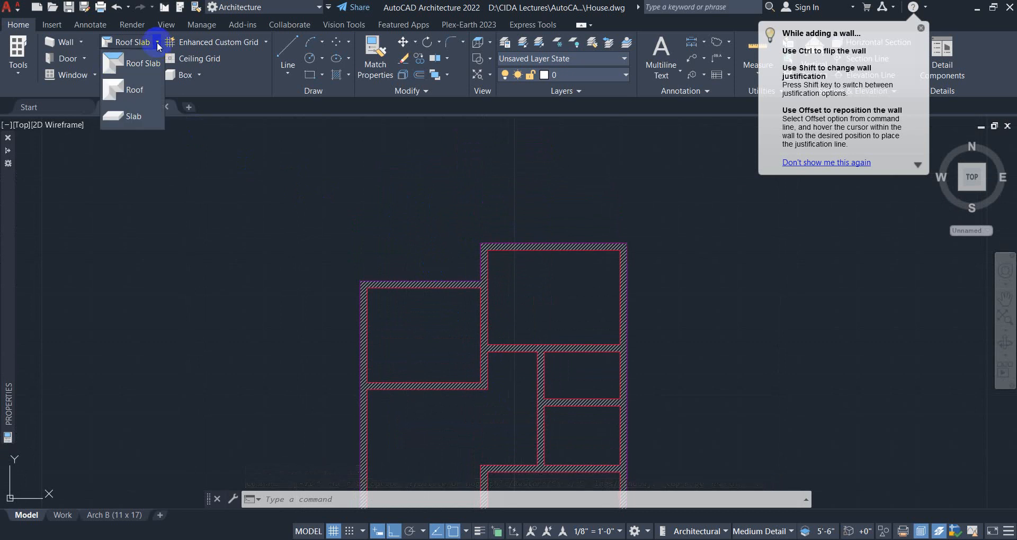
left_click(127, 116)
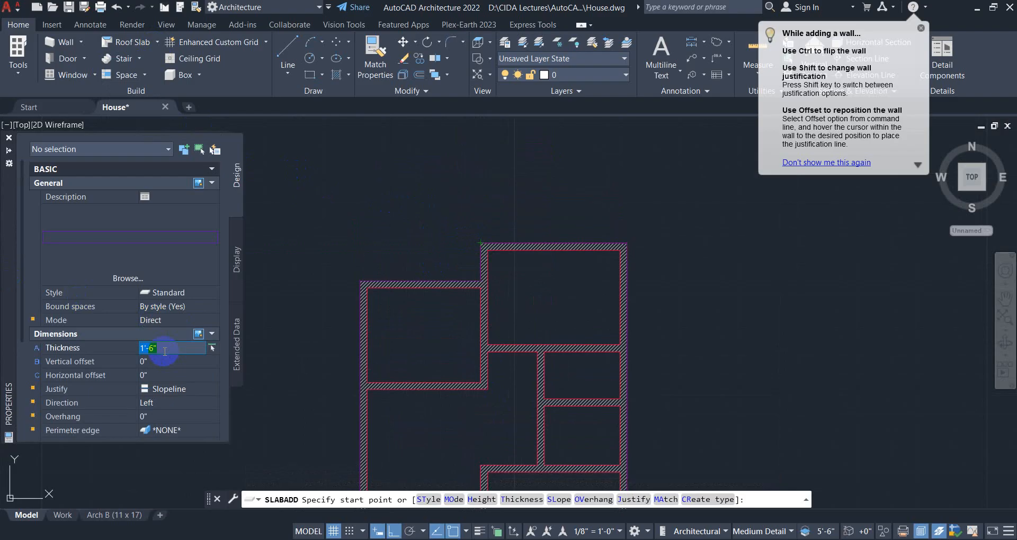
key("Return")
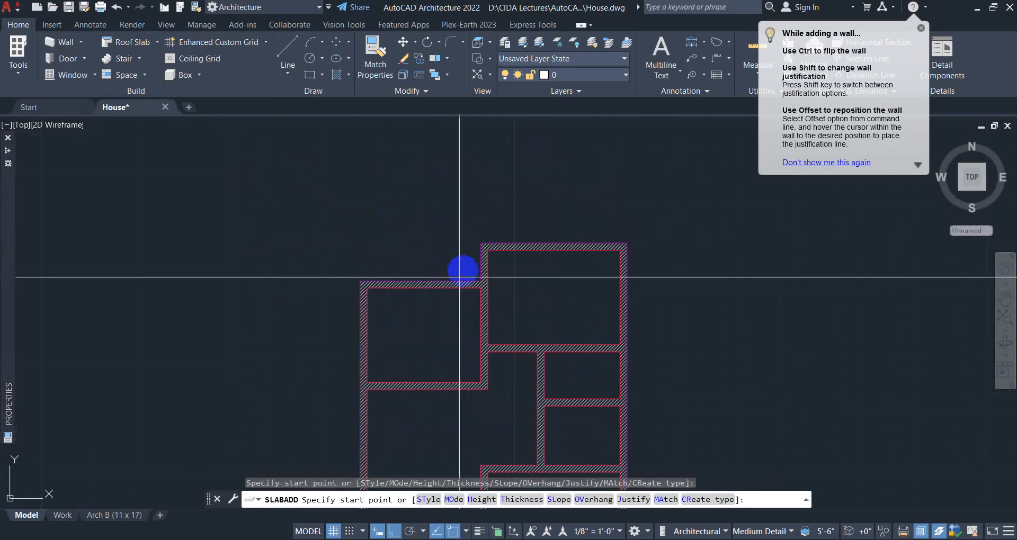
left_click(480, 243)
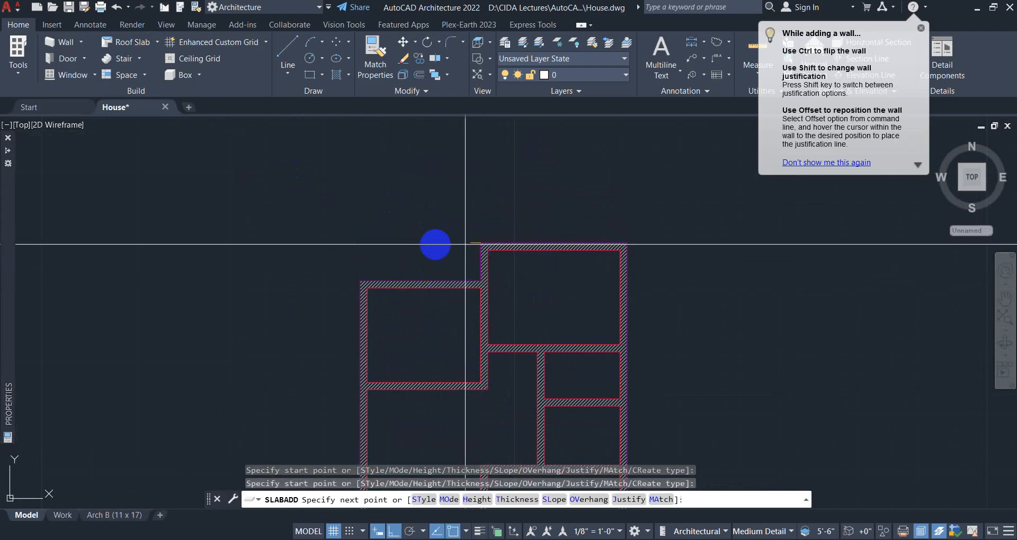
scroll(363, 241, "up", 2)
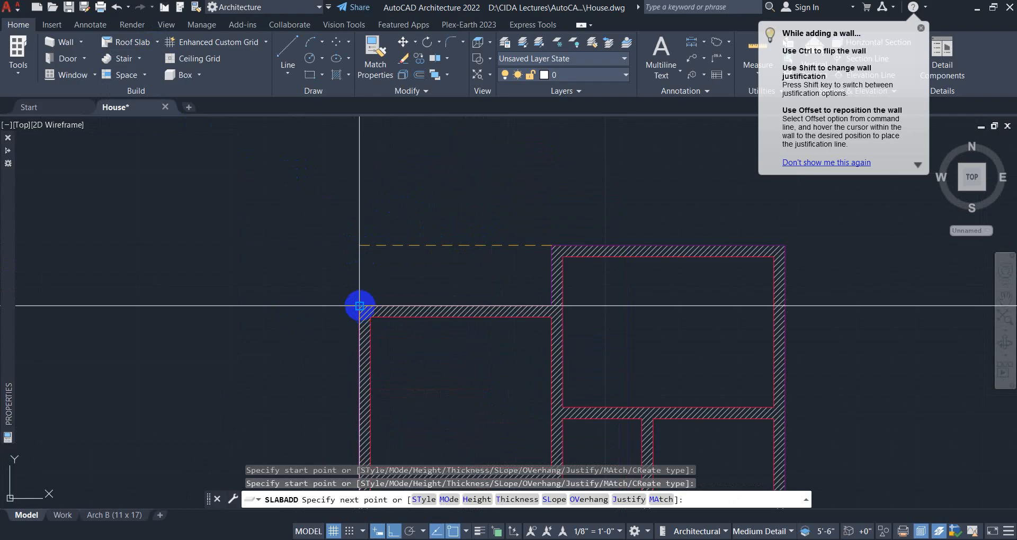
left_click(360, 287)
left_click(359, 306)
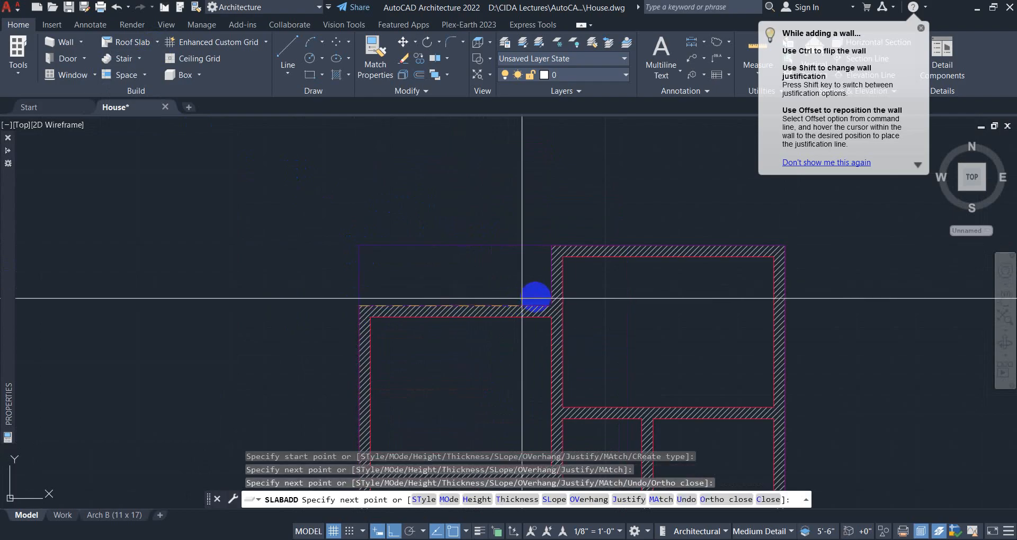
left_click(551, 305)
type("c")
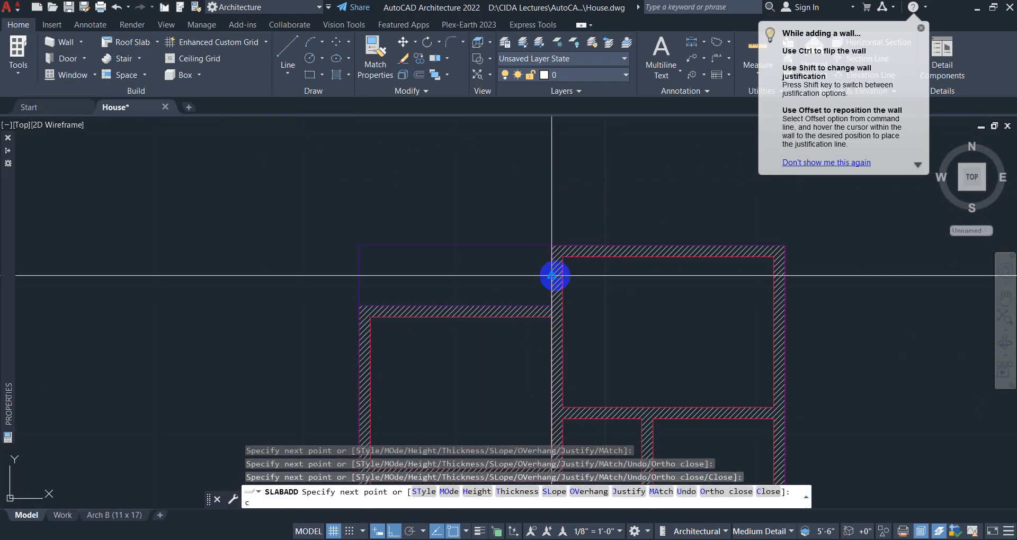
key("Return")
right_click(503, 249)
left_click(526, 259)
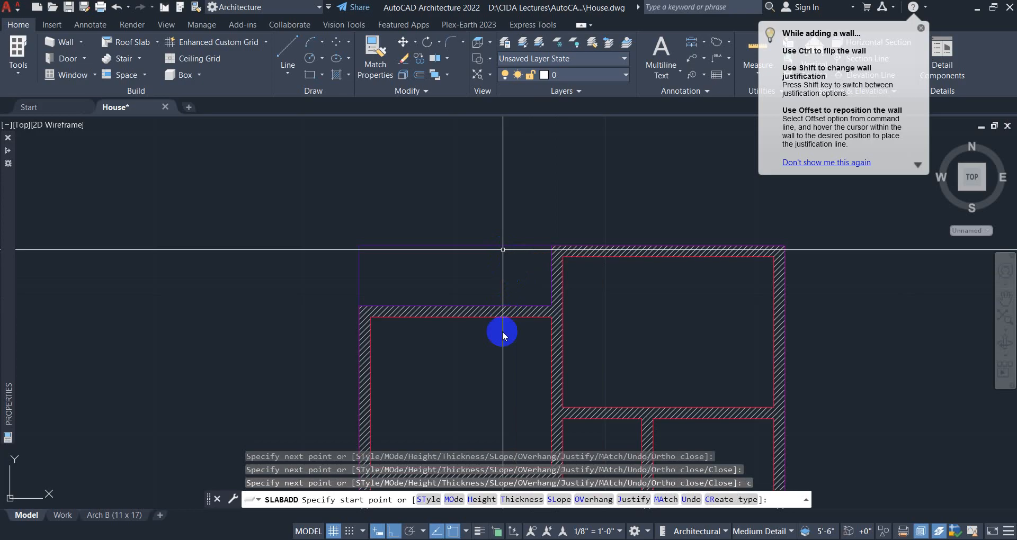
Add a rectangular slab extending 16'-0" down from the house's lower-left outer corner and 8'-0" wide along the bottom wall.
scroll(497, 318, "down", 1)
middle_click_drag(497, 315, 445, 211)
scroll(426, 323, "down", 2)
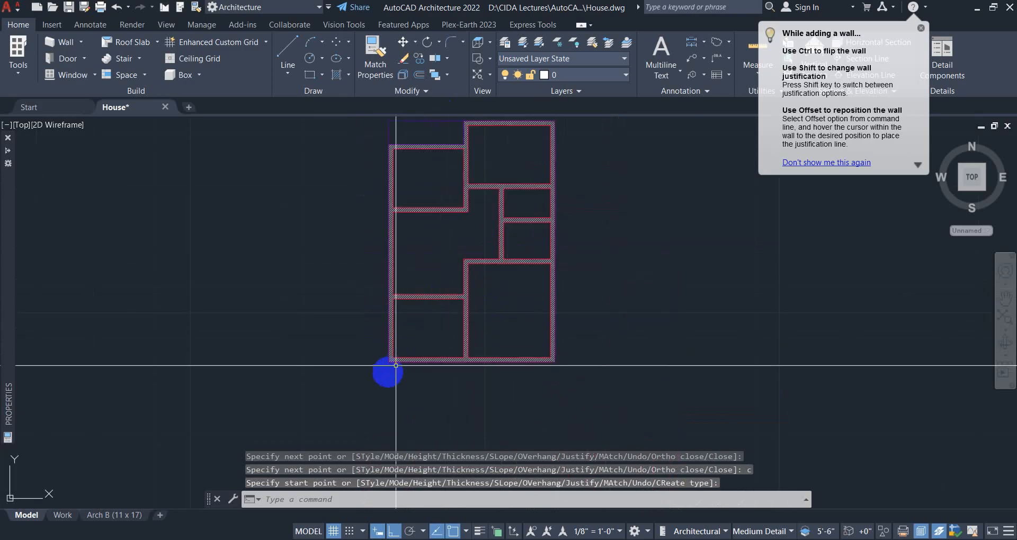
scroll(370, 388, "up", 2)
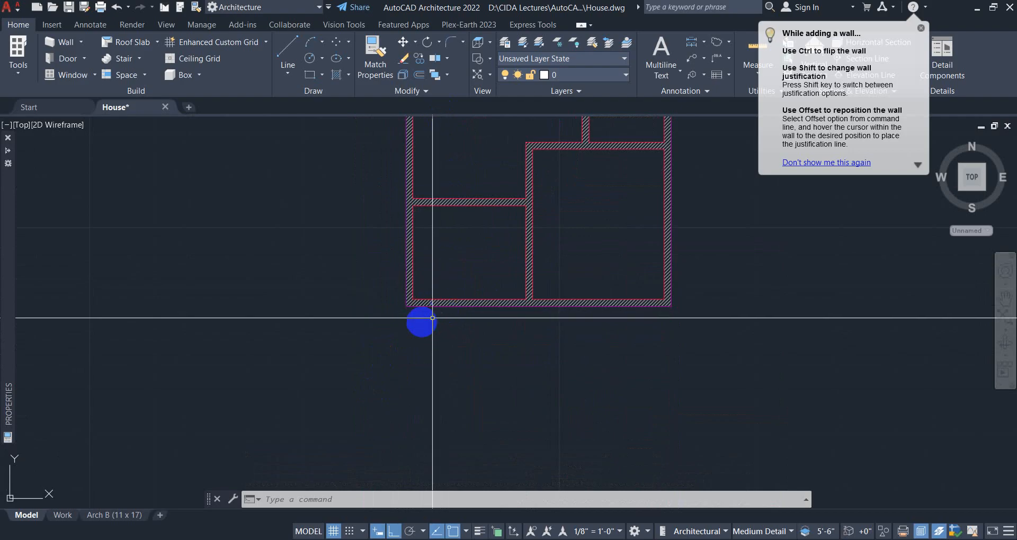
scroll(418, 324, "up", 2)
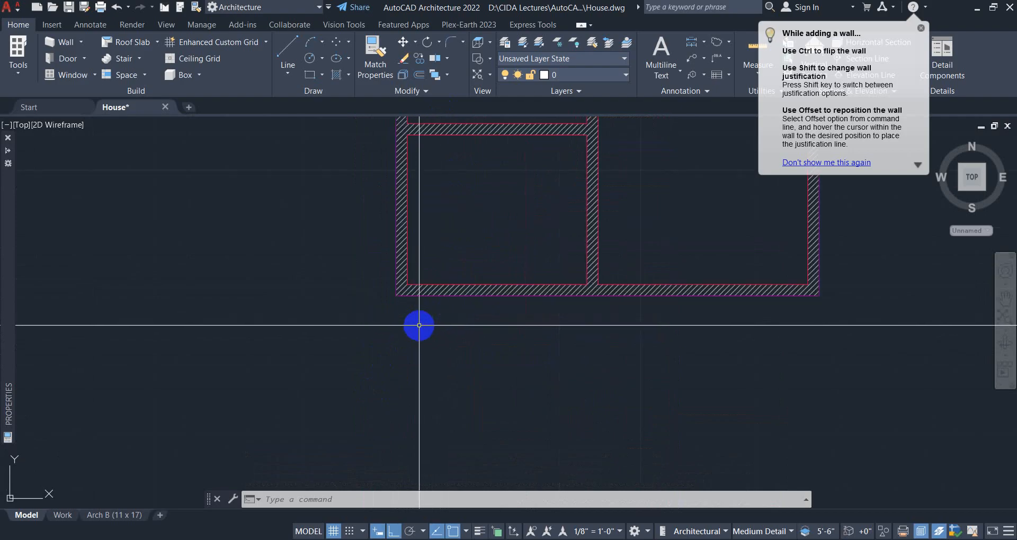
left_click(159, 43)
left_click(127, 118)
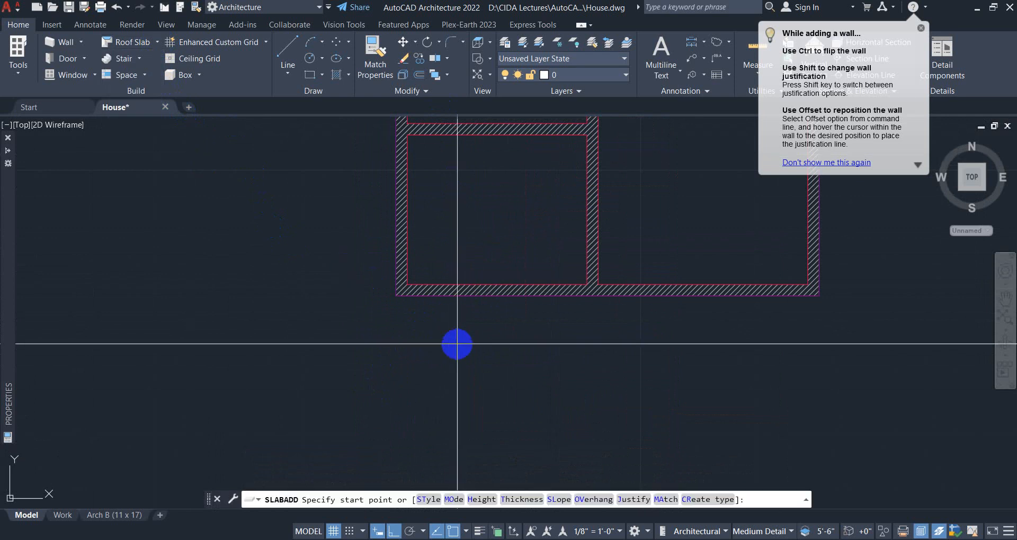
left_click(396, 295)
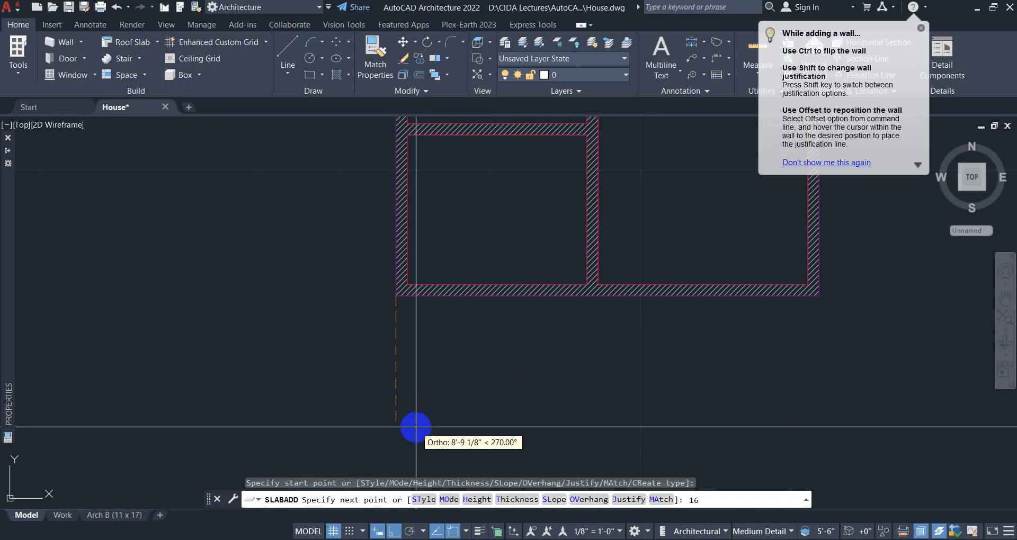
key("Return")
scroll(466, 415, "down", 2)
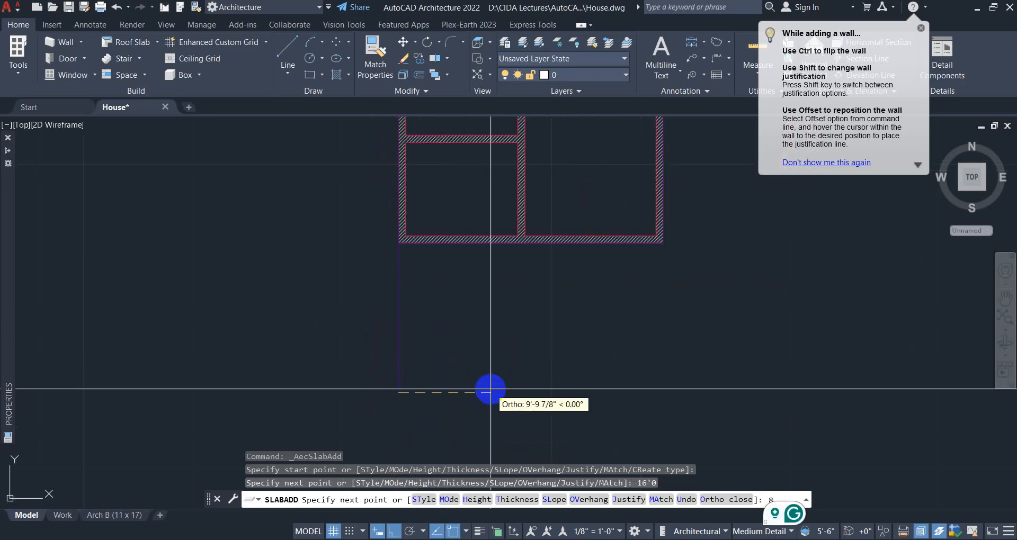
key("Return")
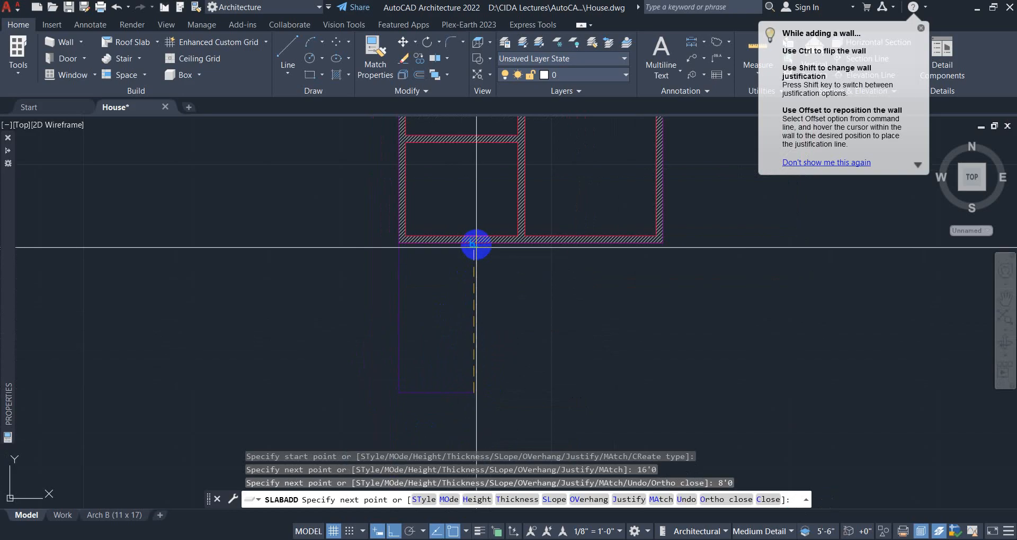
left_click(474, 243)
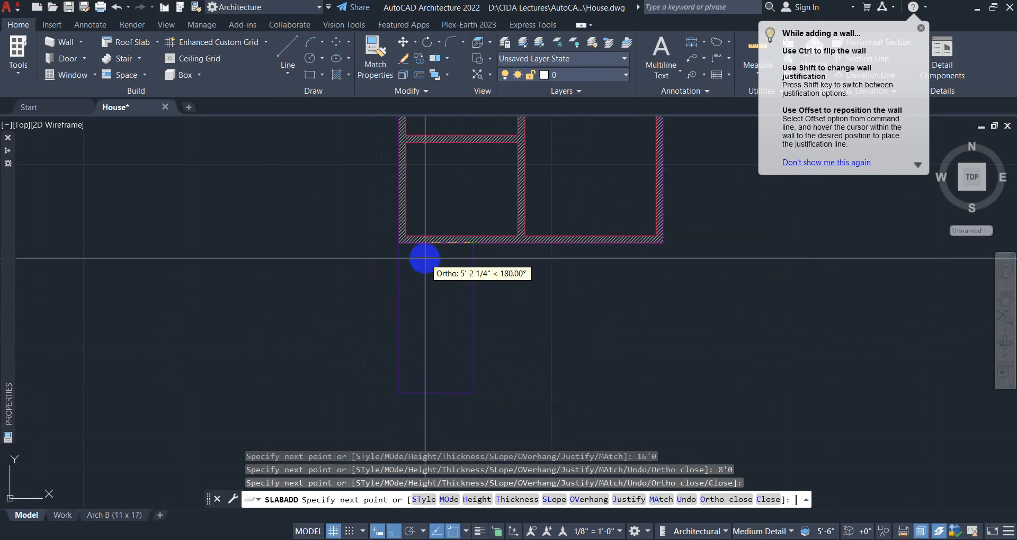
type("c")
key("Return")
right_click(469, 266)
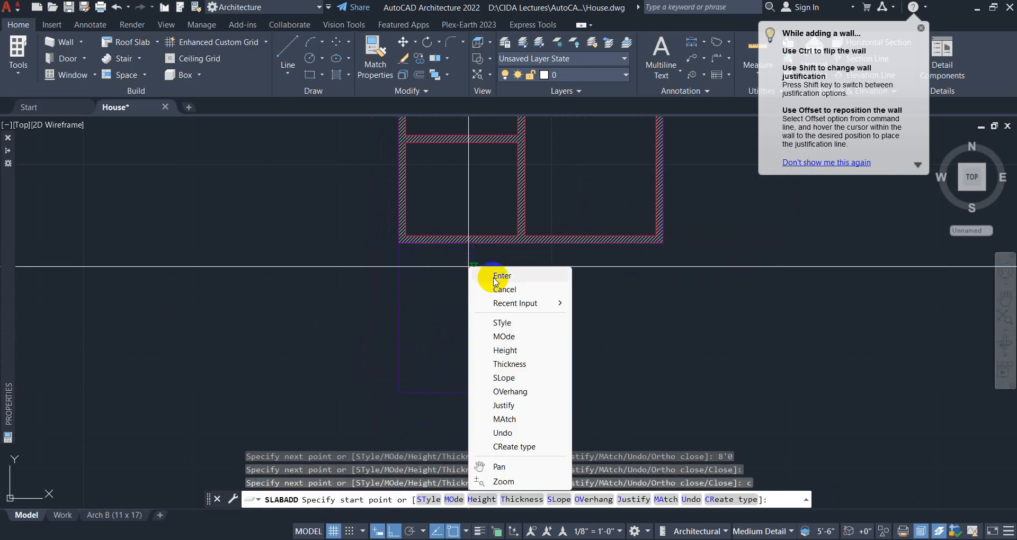
left_click(495, 279)
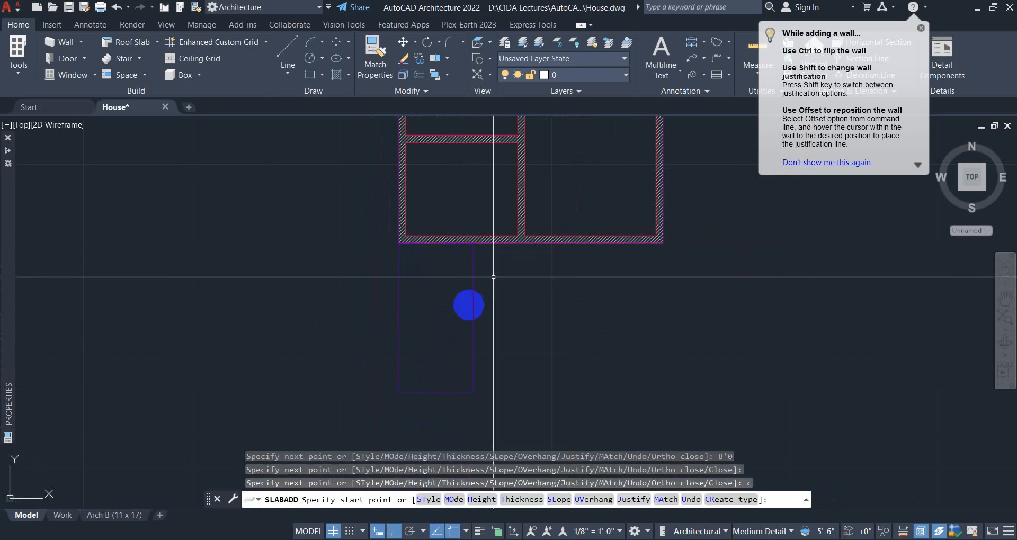
Set the thickness of the 16'-0" by 8'-0" slab below the house to 6".
left_click(474, 315)
mouse_move(11, 296)
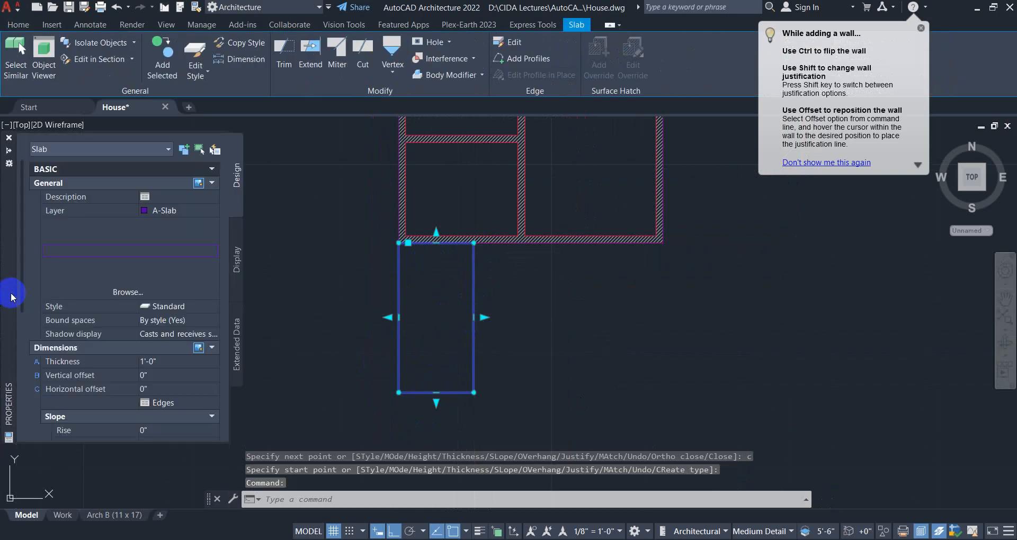
left_click(143, 362)
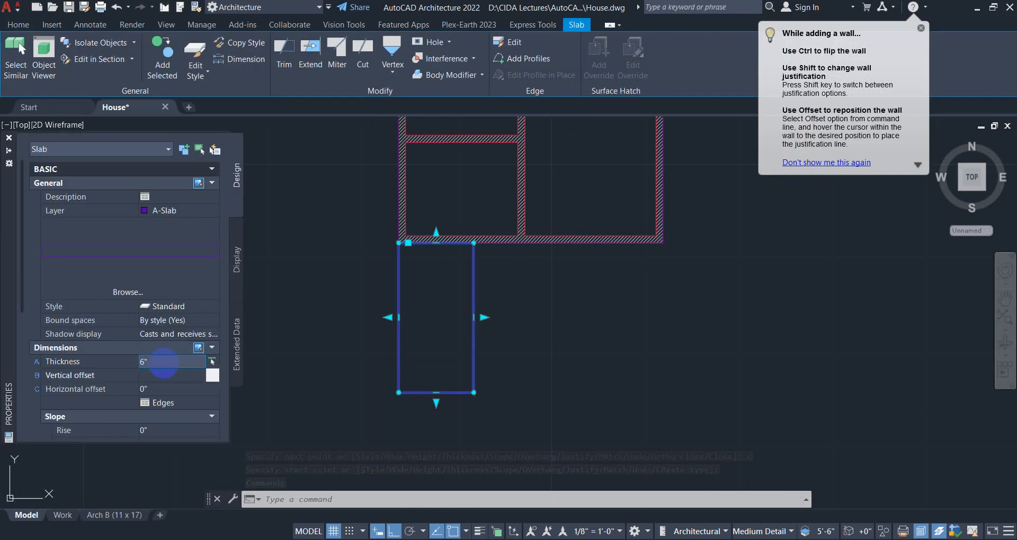
middle_click_drag(509, 297, 431, 324)
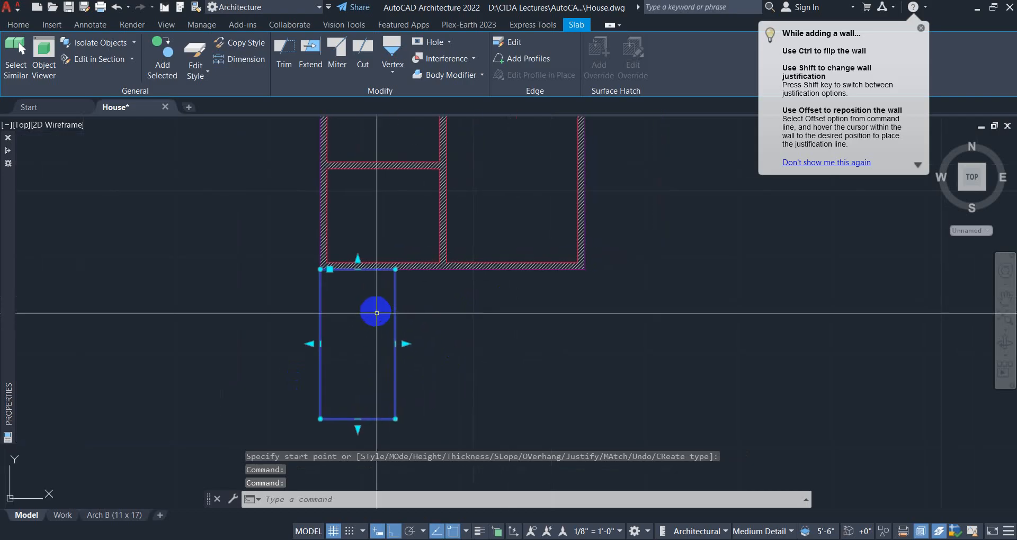
scroll(456, 328, "up", 2)
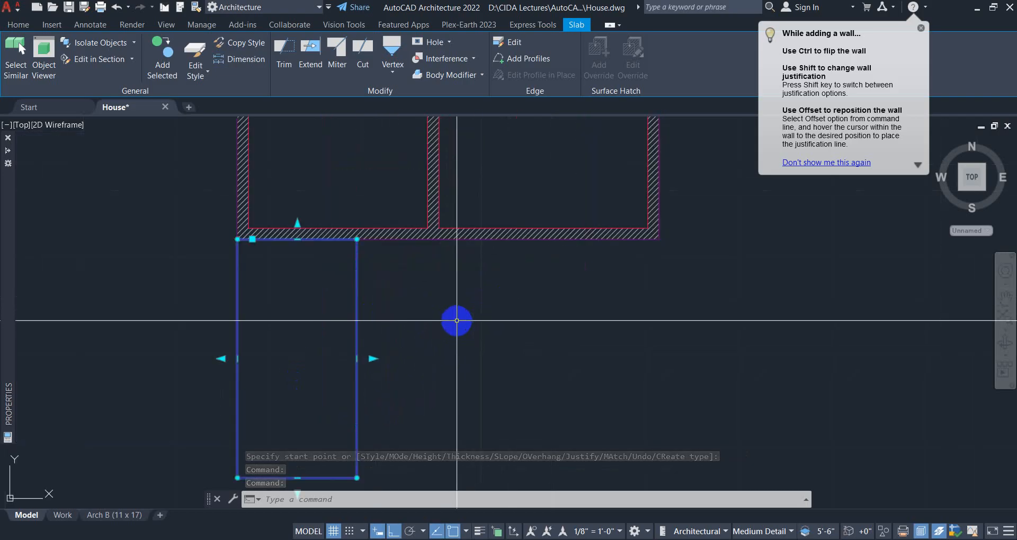
scroll(440, 328, "down", 2)
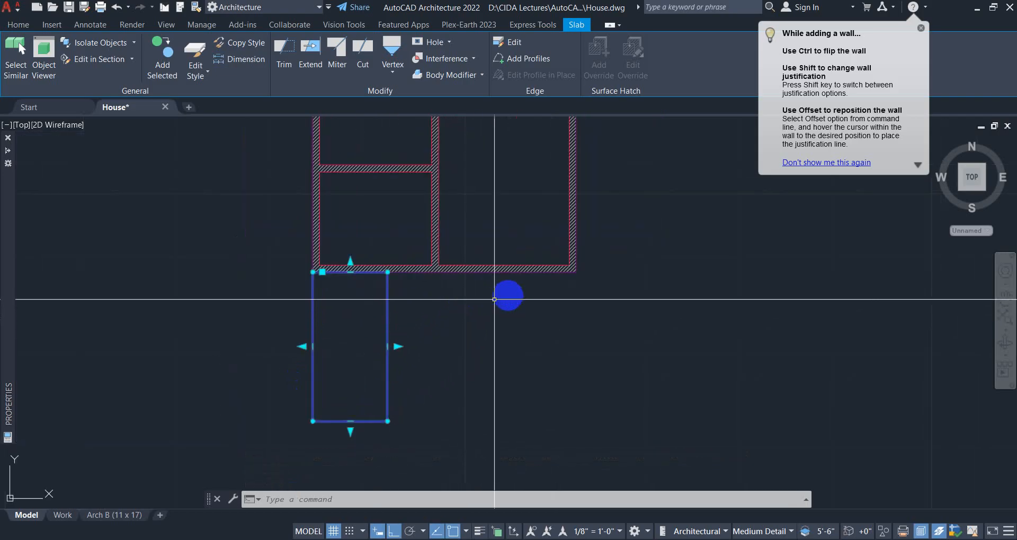
middle_click_drag(513, 298, 493, 306)
key("Escape")
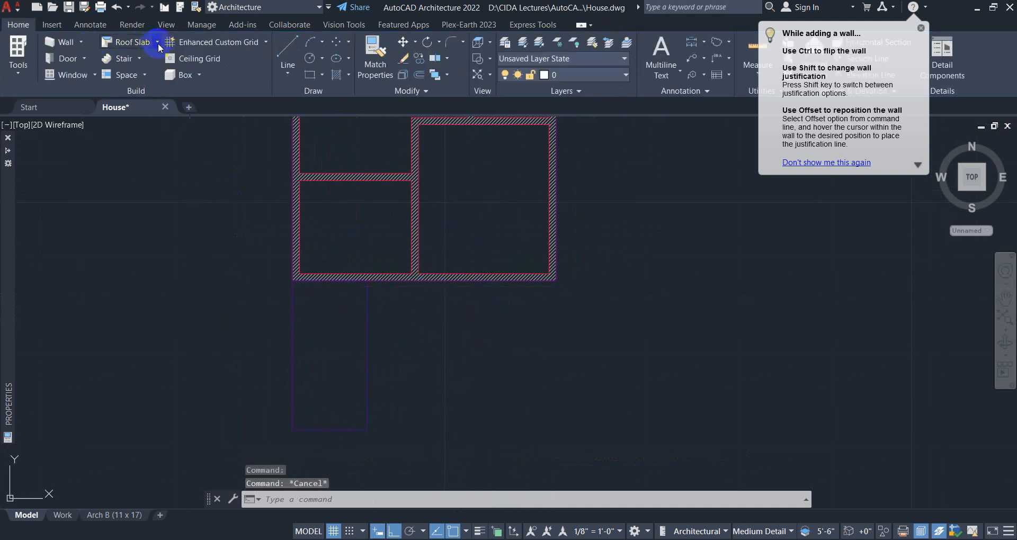
Add a rectangular slab extending 7'-6" down from the house's lower-right outer corner and along the bottom wall to the existing 6" slab.
left_click(158, 44)
left_click(135, 116)
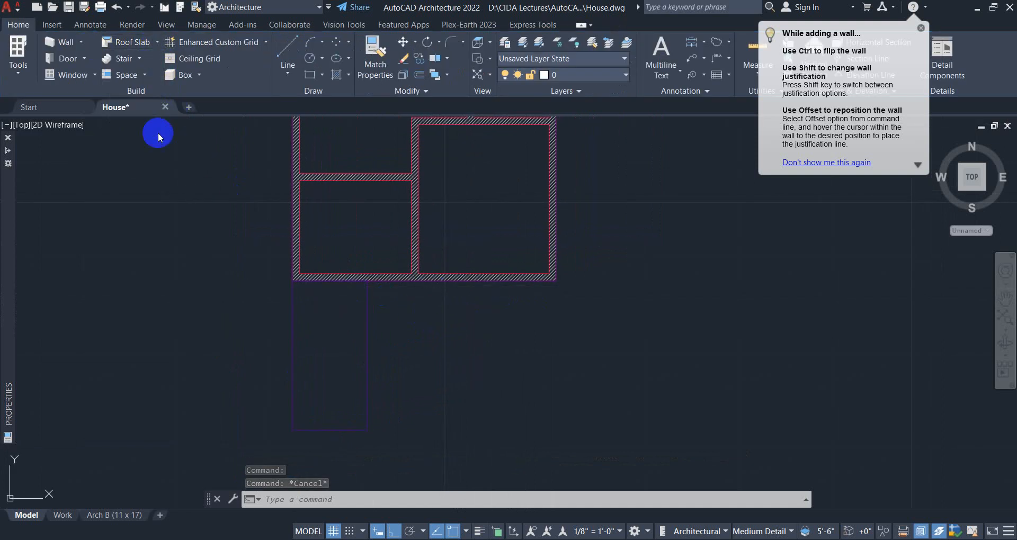
left_click(555, 289)
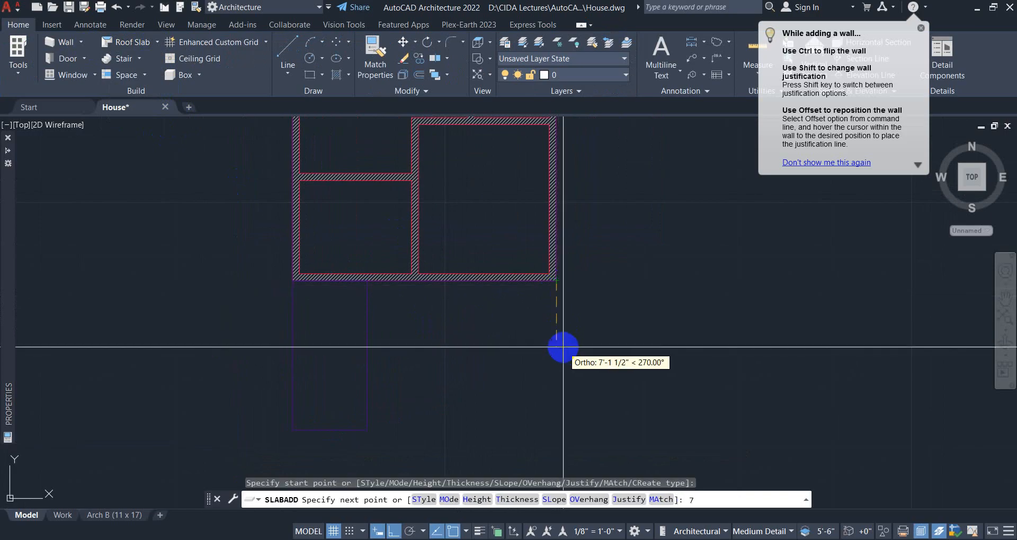
key("Return")
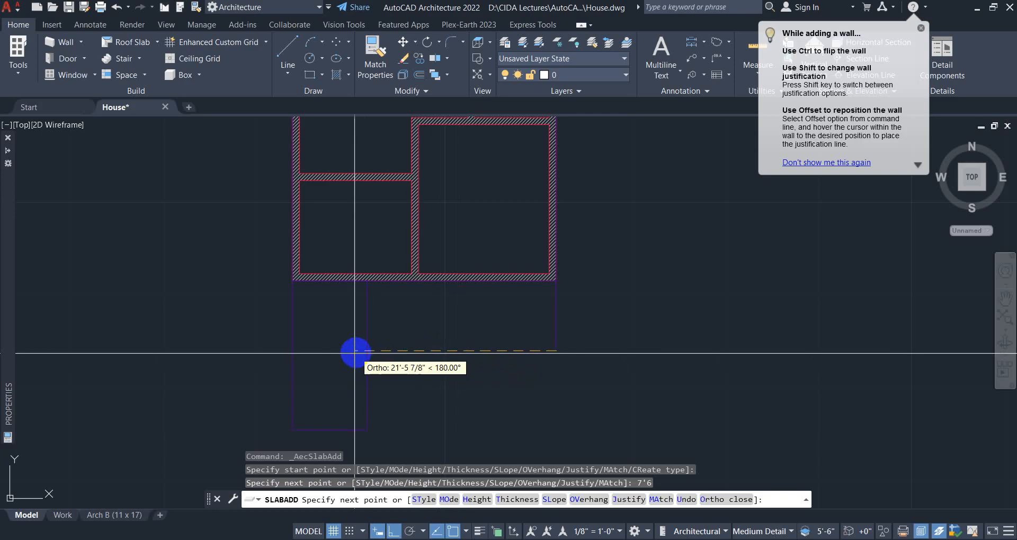
left_click(367, 351)
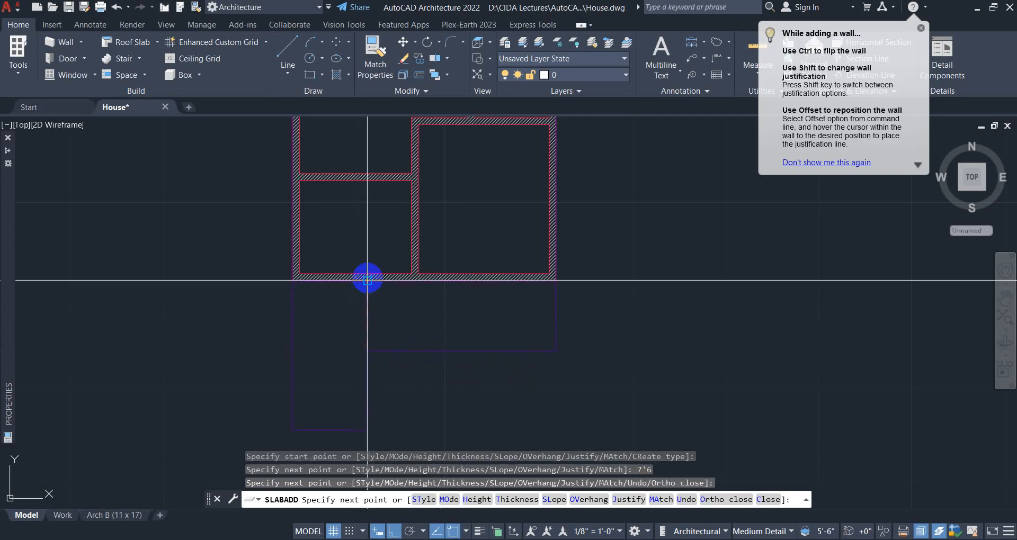
left_click(367, 280)
type("c")
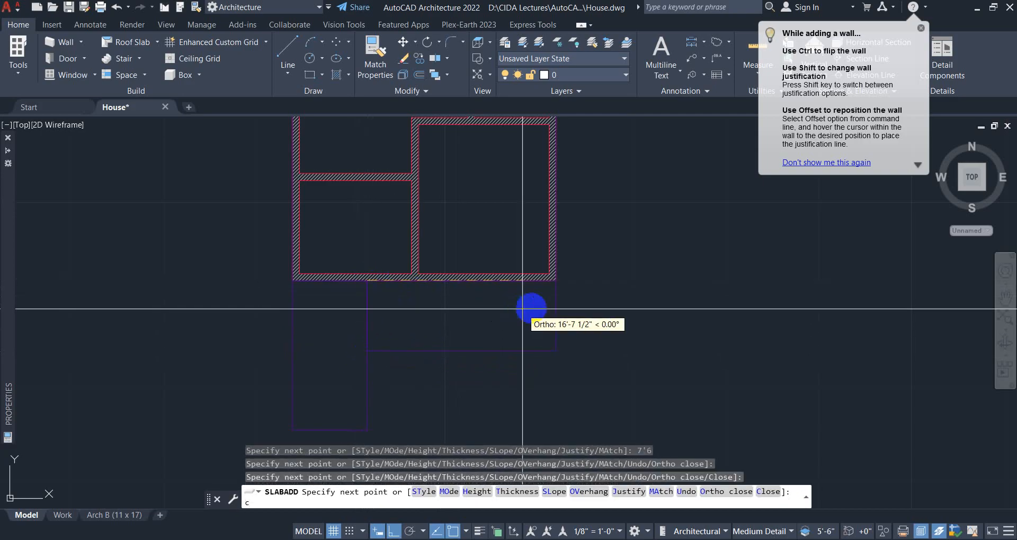
key("Return")
right_click(585, 284)
left_click(601, 293)
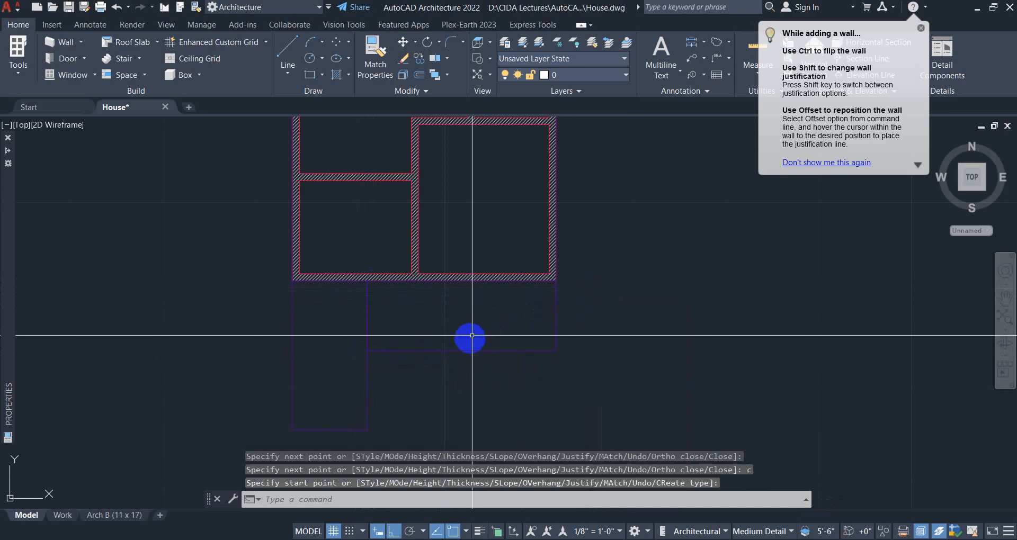
Check the thickness of the new slab below the house in its properties, leaving it unedited.
scroll(472, 336, "down", 4)
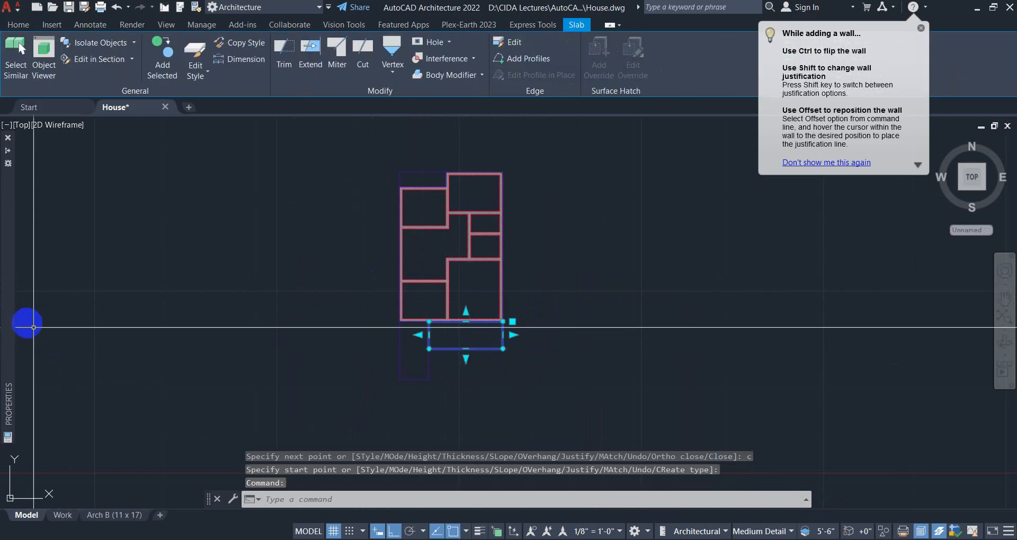
mouse_move(5, 322)
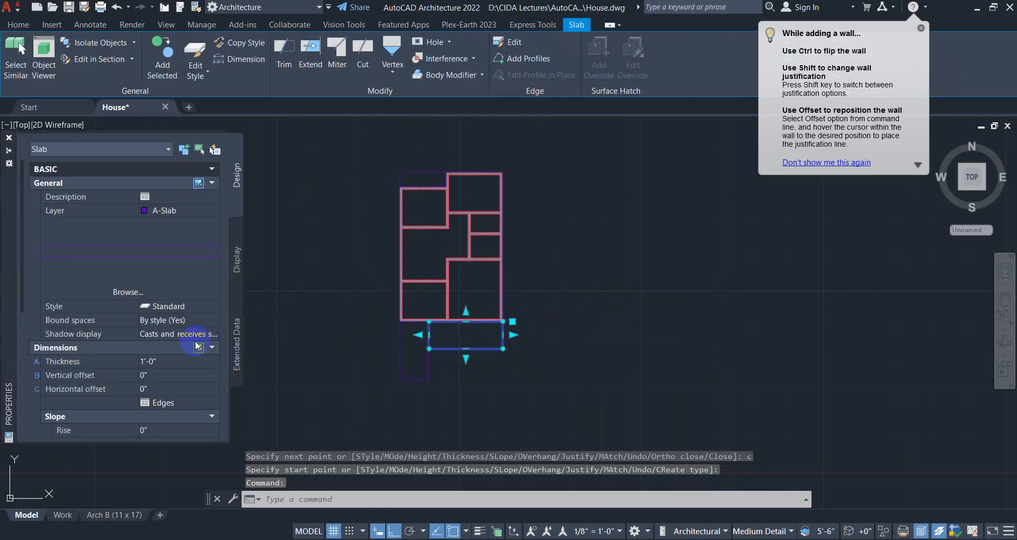
key("Escape")
key("Escape")
key("Escape")
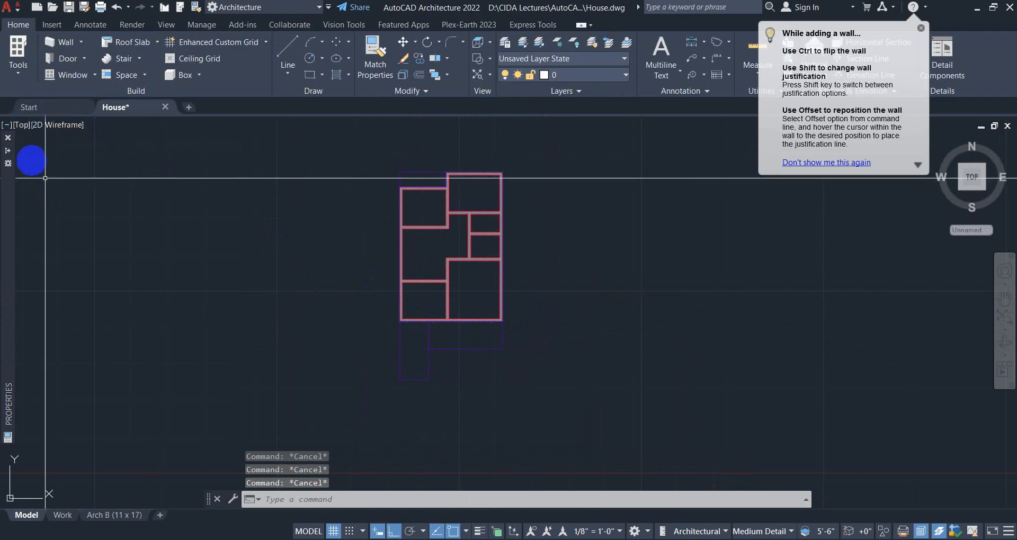
Switch to the SW Isometric view with the Conceptual visual style and examine where the walls meet the slabs at the front corner.
left_click(22, 125)
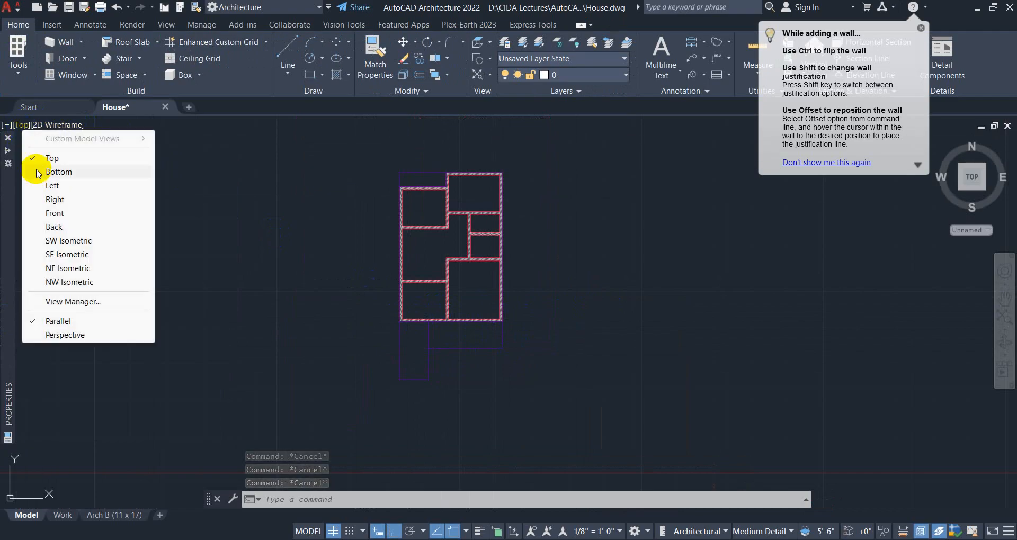
left_click(78, 248)
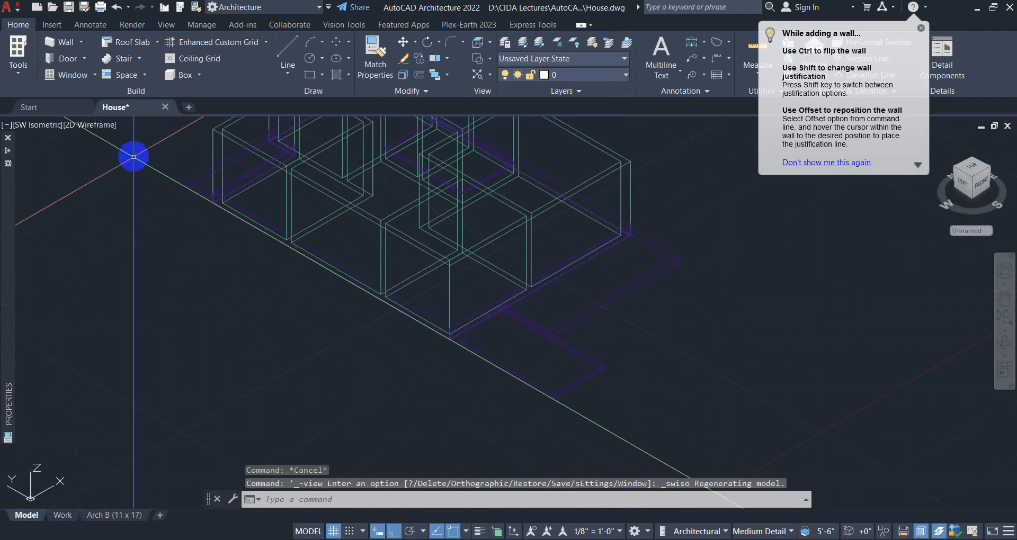
left_click(82, 127)
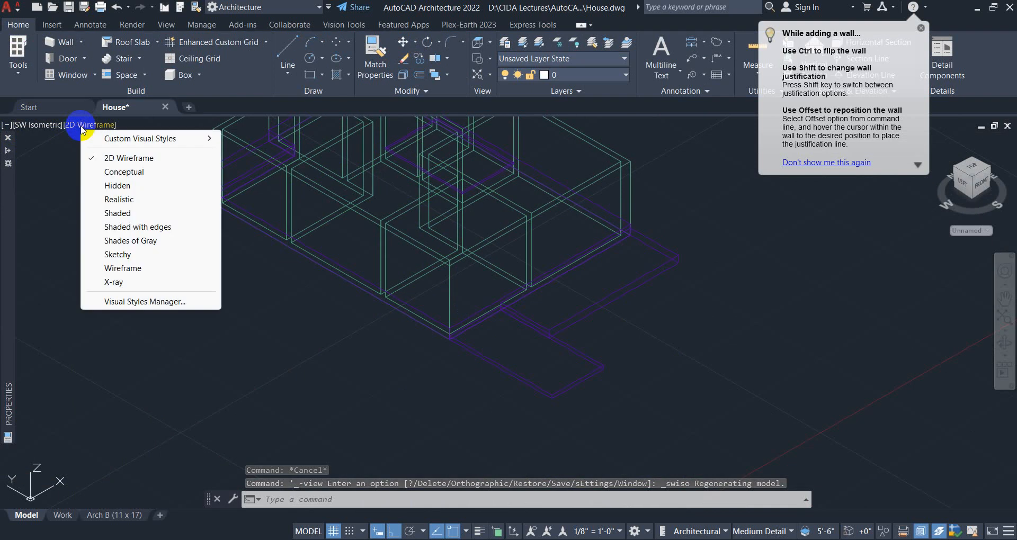
left_click(109, 172)
scroll(302, 267, "up", 2)
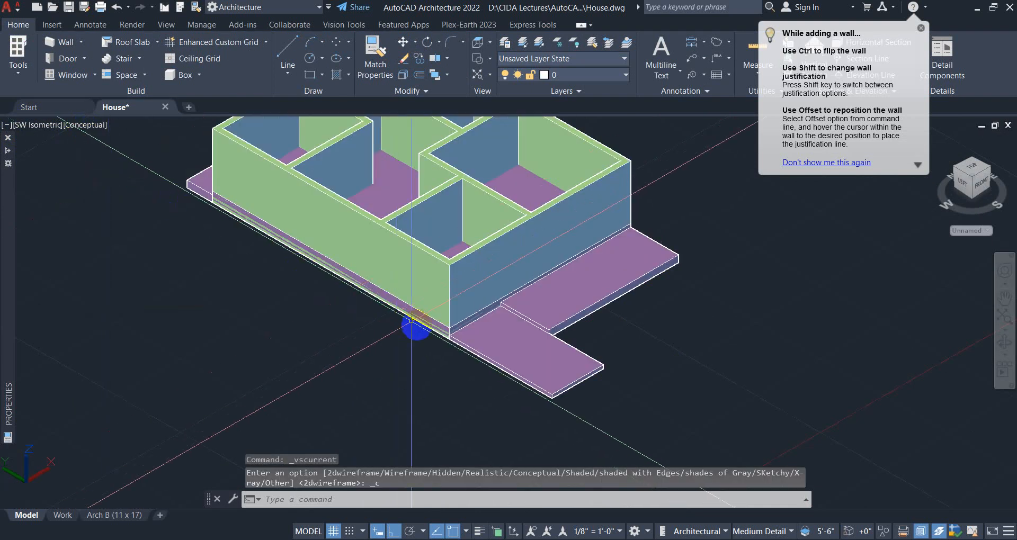
scroll(527, 381, "up", 5)
scroll(471, 324, "up", 2)
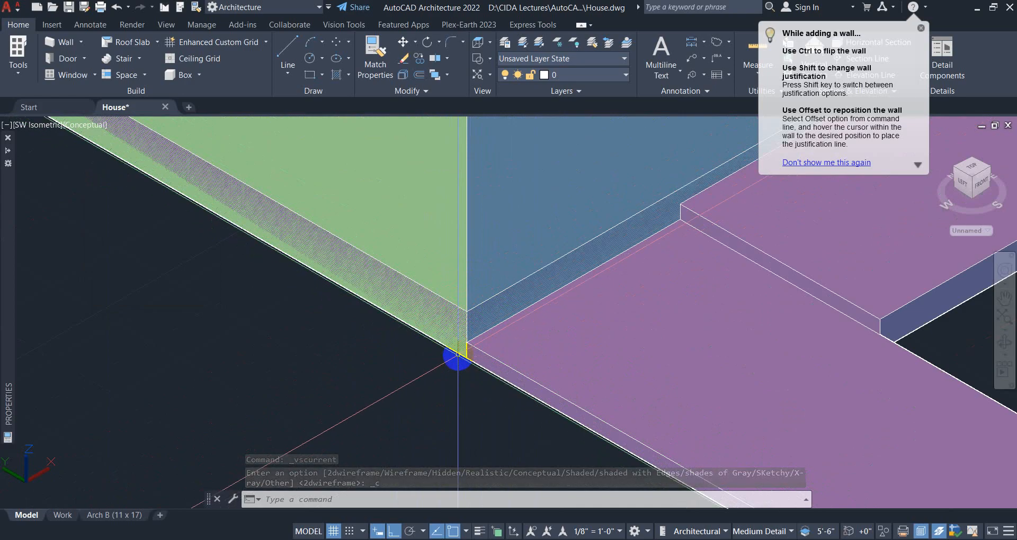
scroll(445, 358, "down", 3)
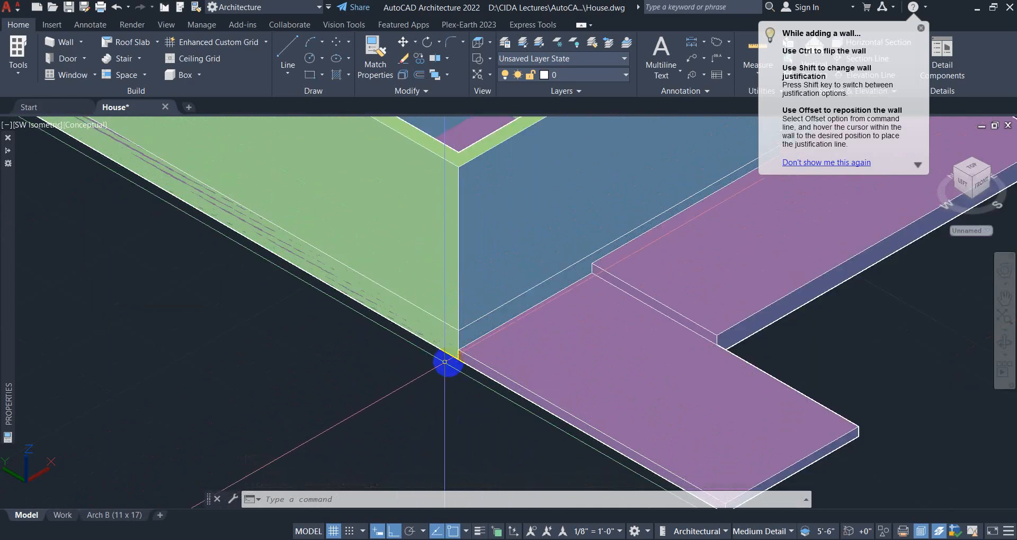
scroll(443, 371, "up", 1)
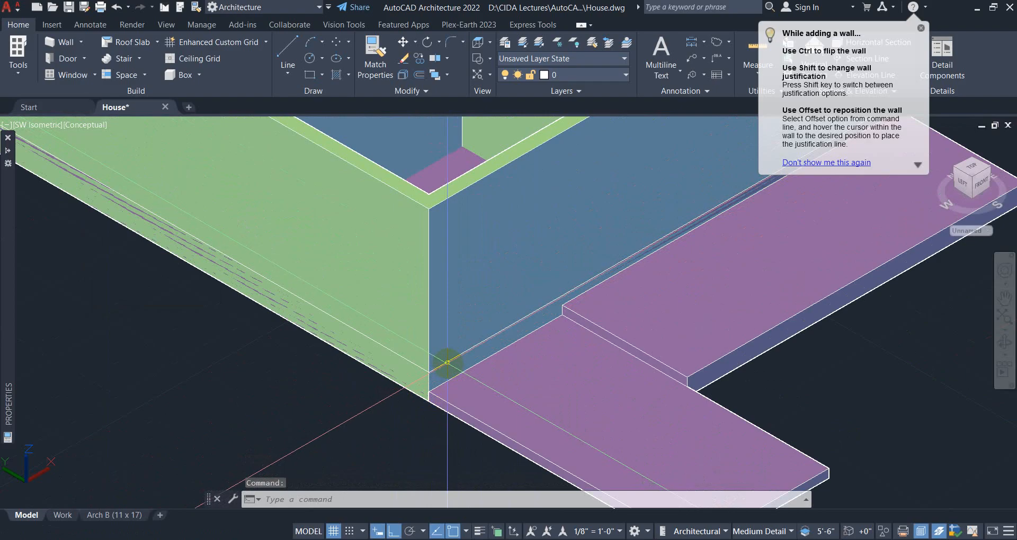
Select all the house's walls as similar objects and set their elevation to 1'-6".
scroll(448, 362, "down", 5)
left_click(475, 305)
right_click(480, 305)
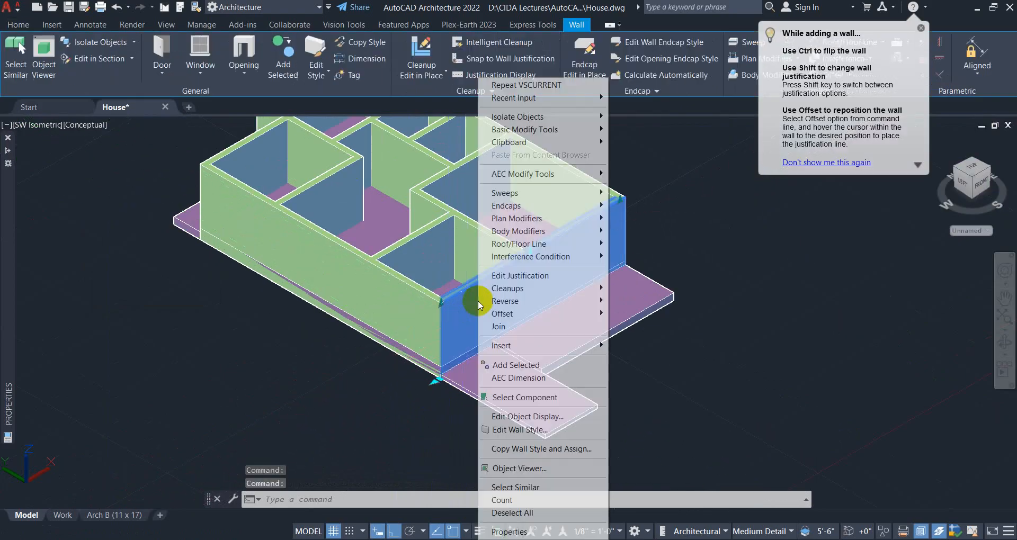
left_click(516, 487)
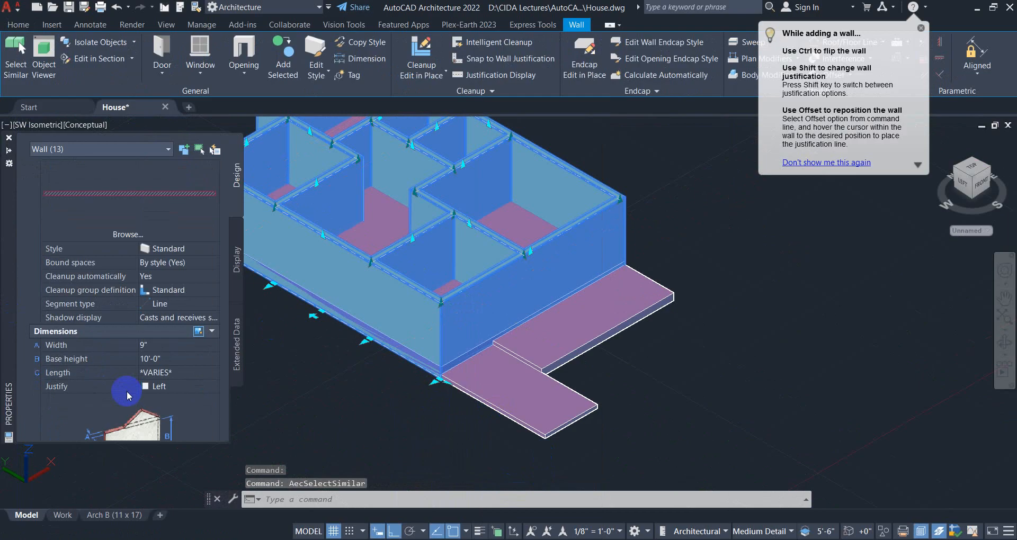
scroll(126, 391, "down", 3)
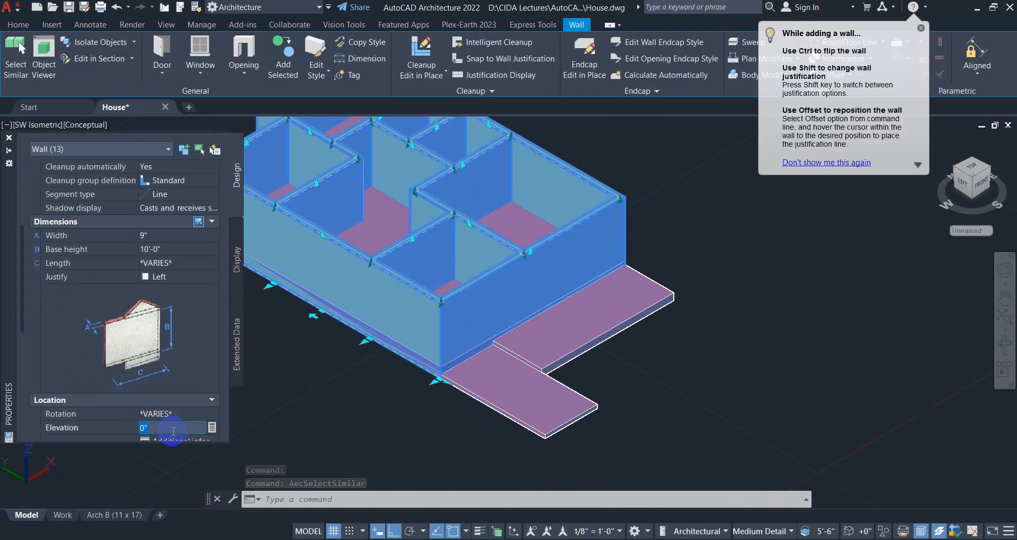
key("Return")
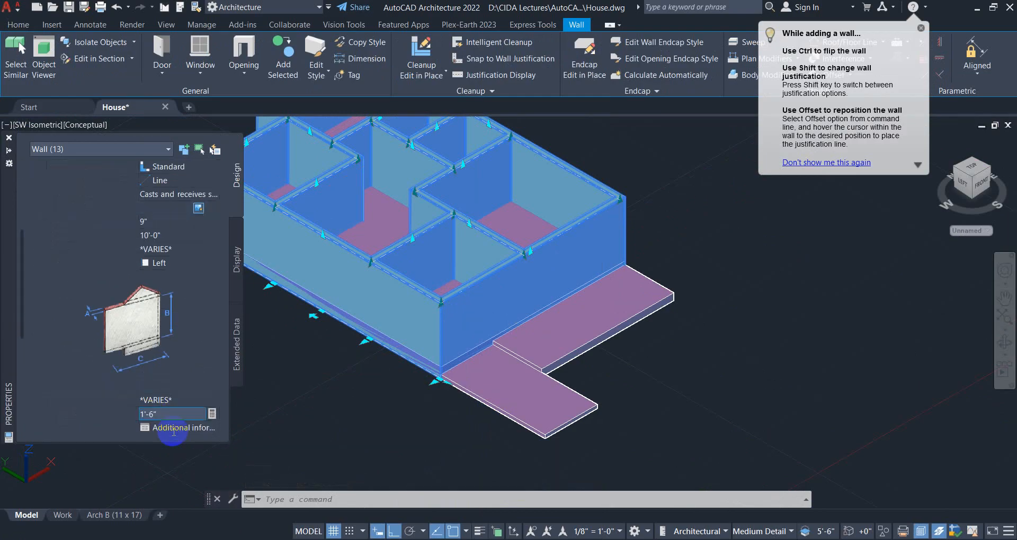
Inspect the raised walls, clear the selection and return the drawing to the Top view with the 2D Wireframe visual style.
scroll(498, 362, "up", 3)
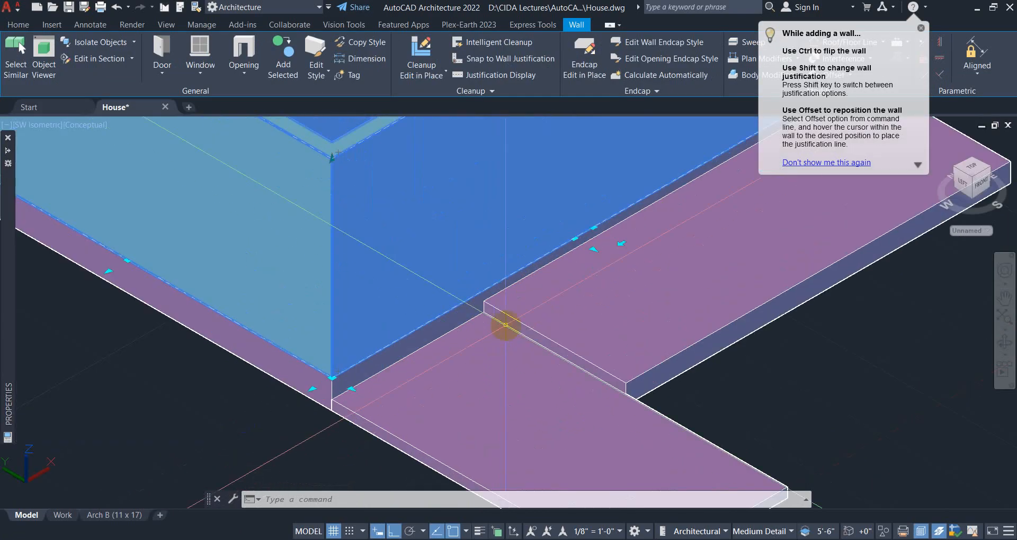
scroll(504, 332, "down", 4)
scroll(424, 317, "up", 2)
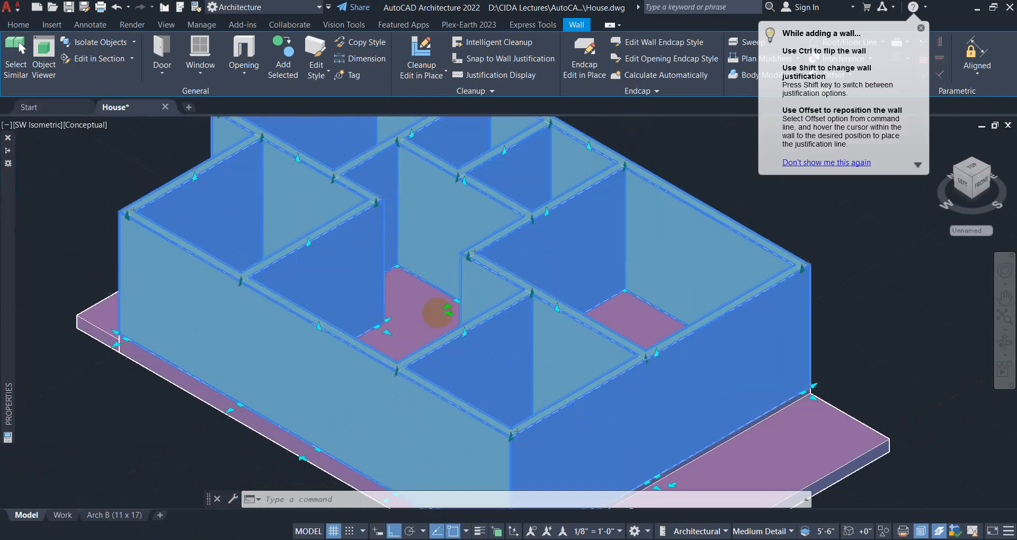
left_click(22, 129)
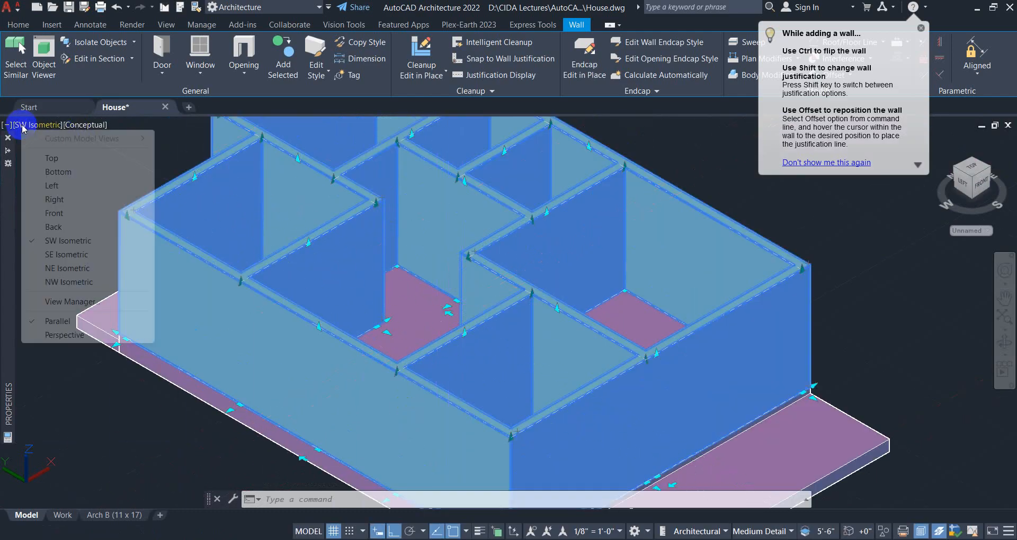
left_click(46, 156)
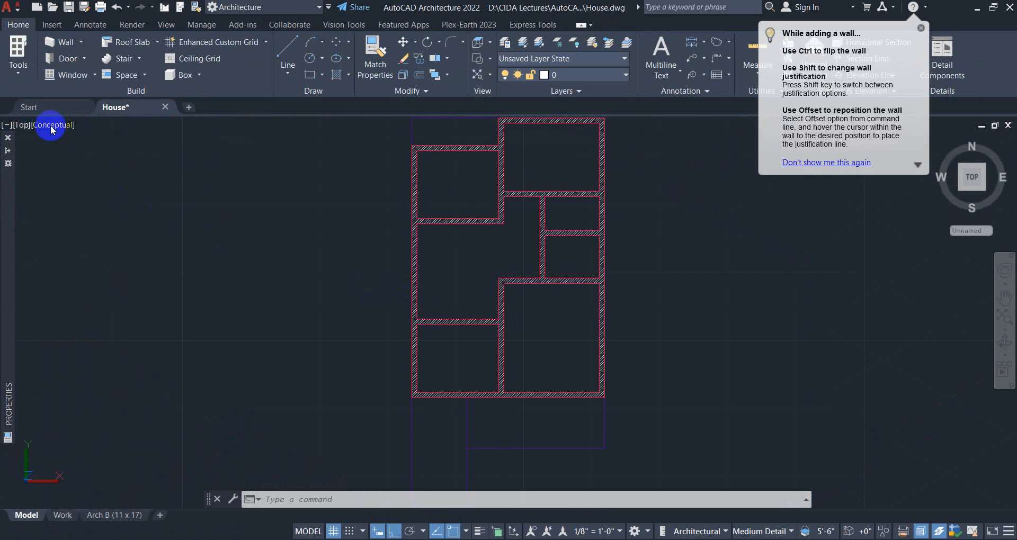
left_click(51, 125)
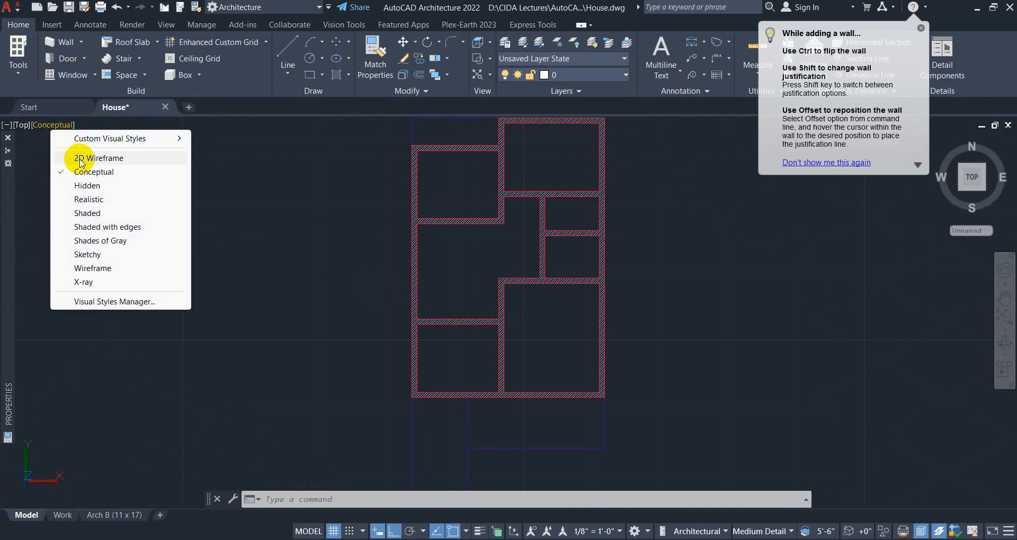
left_click(81, 158)
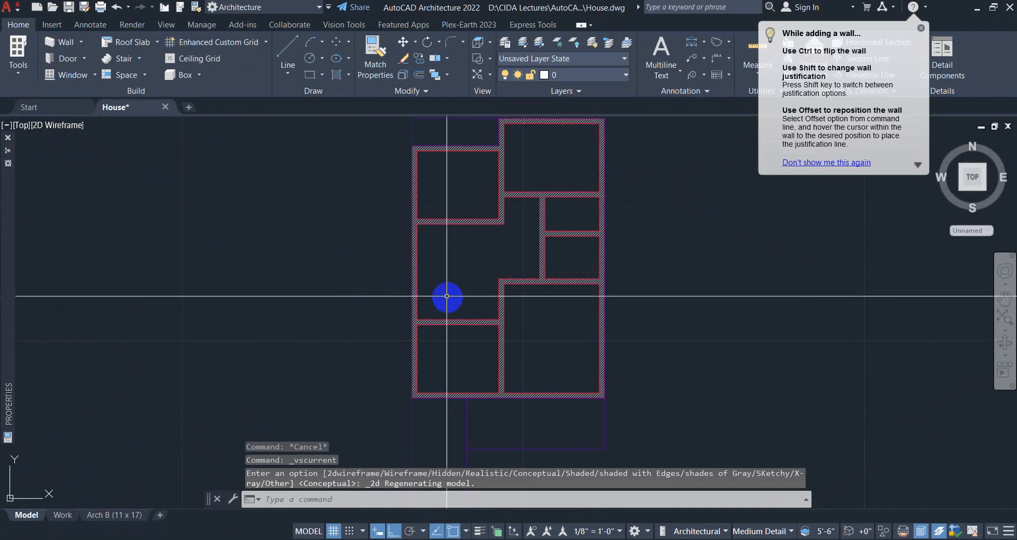
Open the Styles Browser and choose Door/Window Assembly as the object type.
middle_click_drag(541, 364, 519, 308)
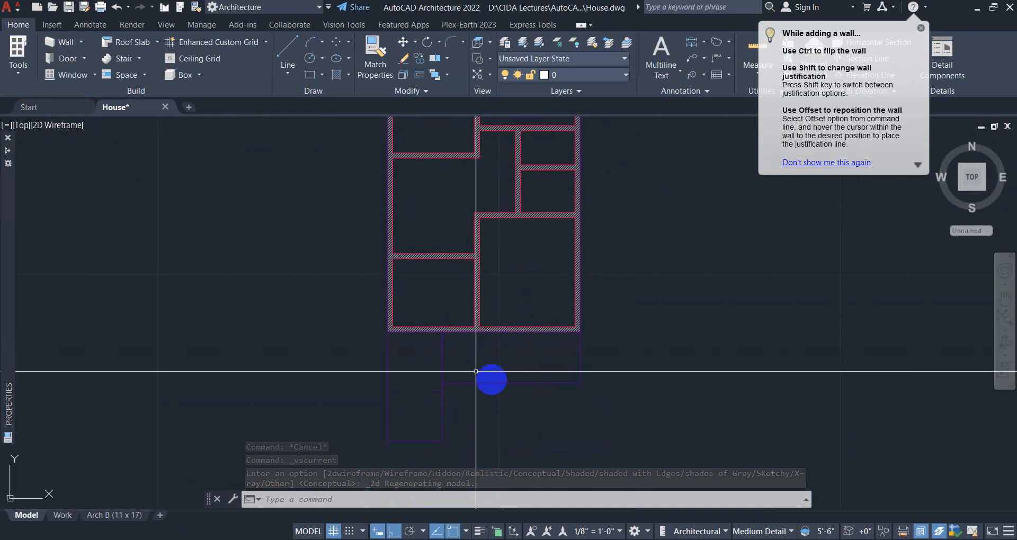
middle_click_drag(497, 382, 501, 362)
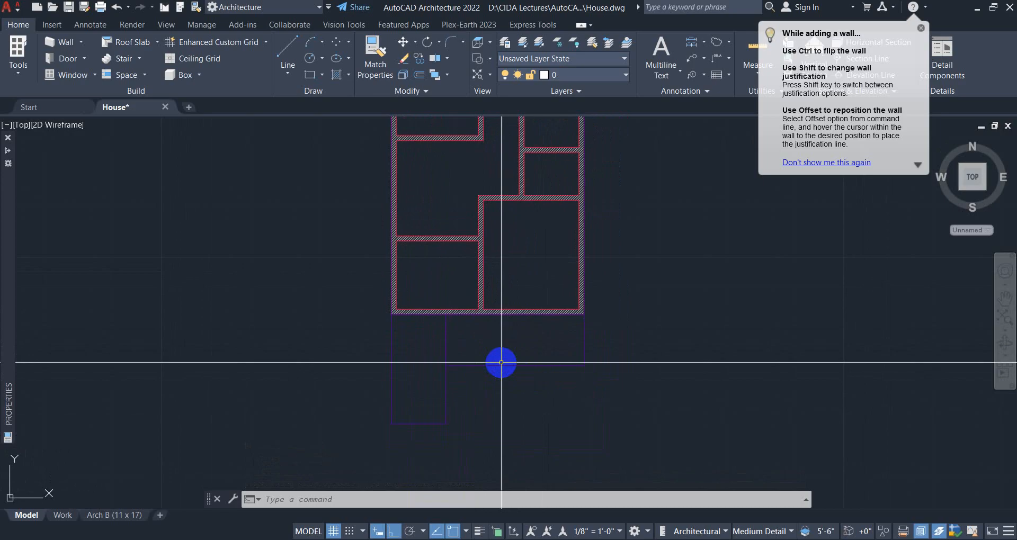
scroll(488, 302, "up", 1)
scroll(488, 316, "down", 3)
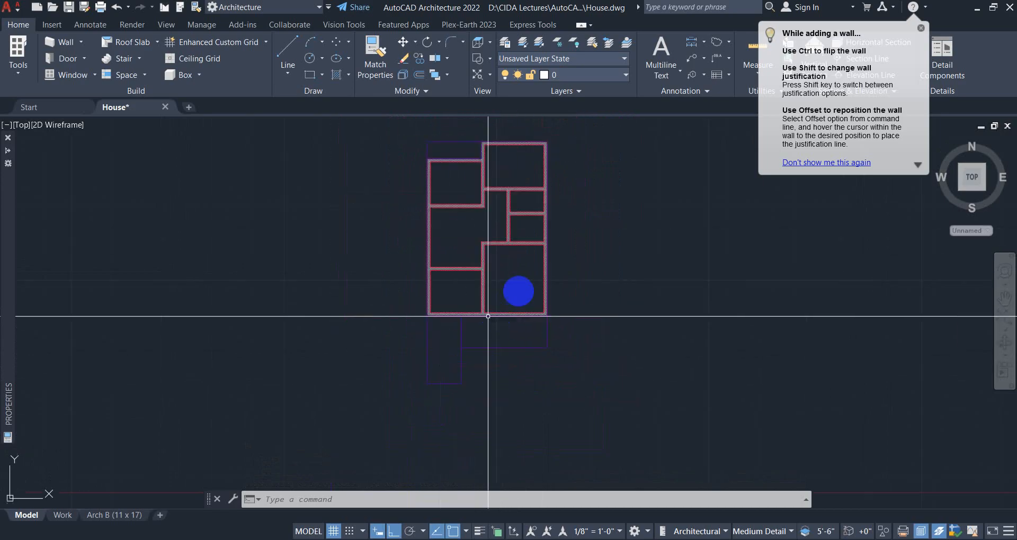
middle_click_drag(488, 317, 457, 386)
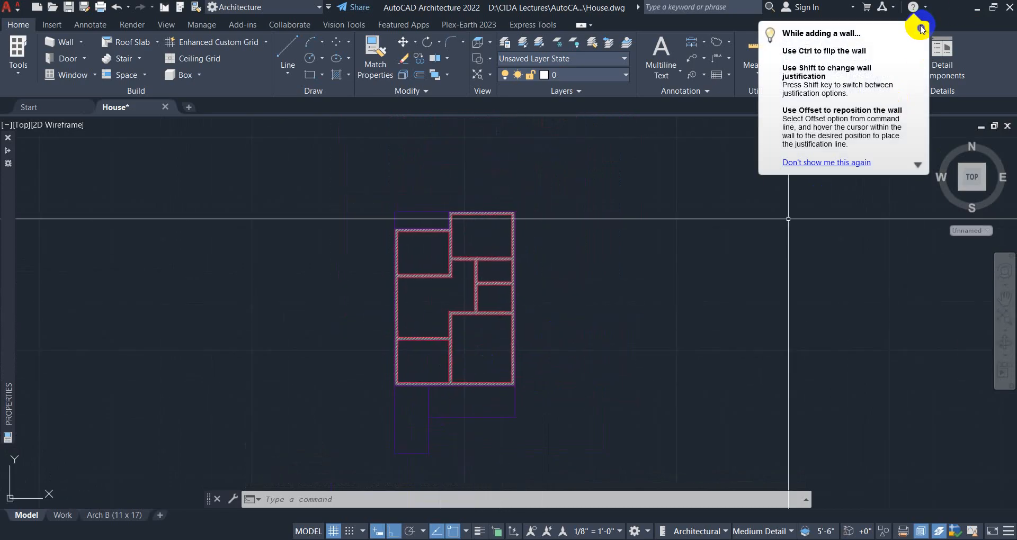
scroll(475, 278, "up", 2)
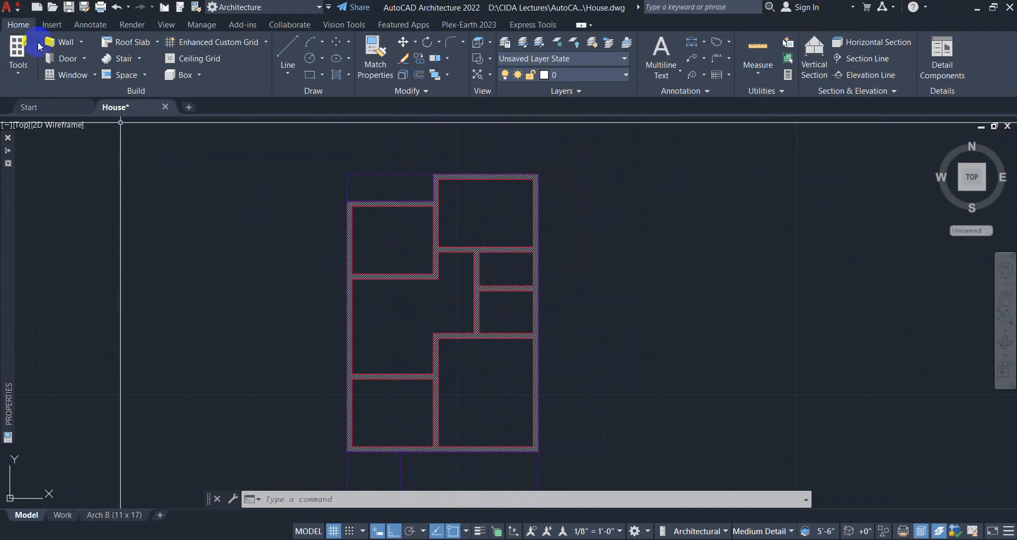
left_click(18, 74)
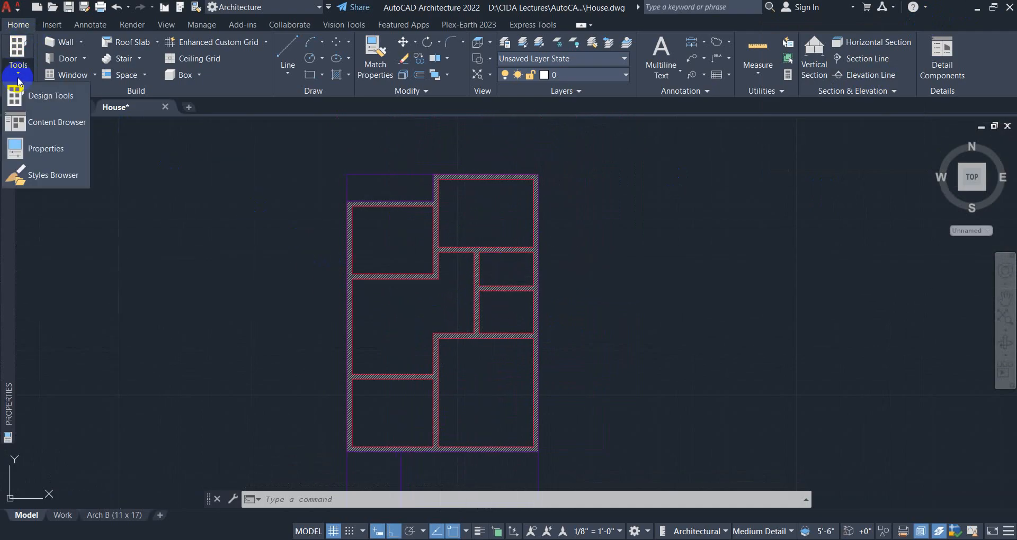
left_click(45, 175)
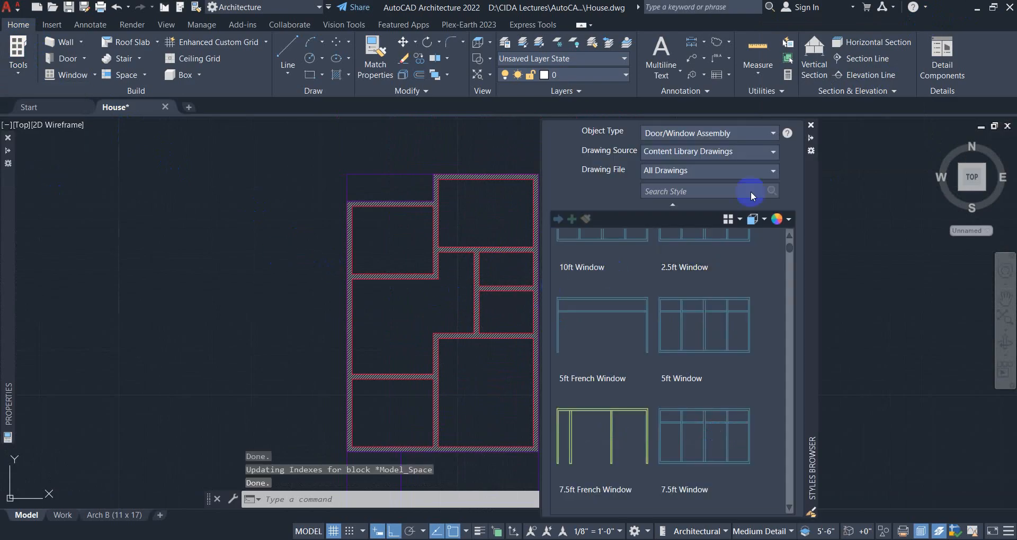
left_click(772, 135)
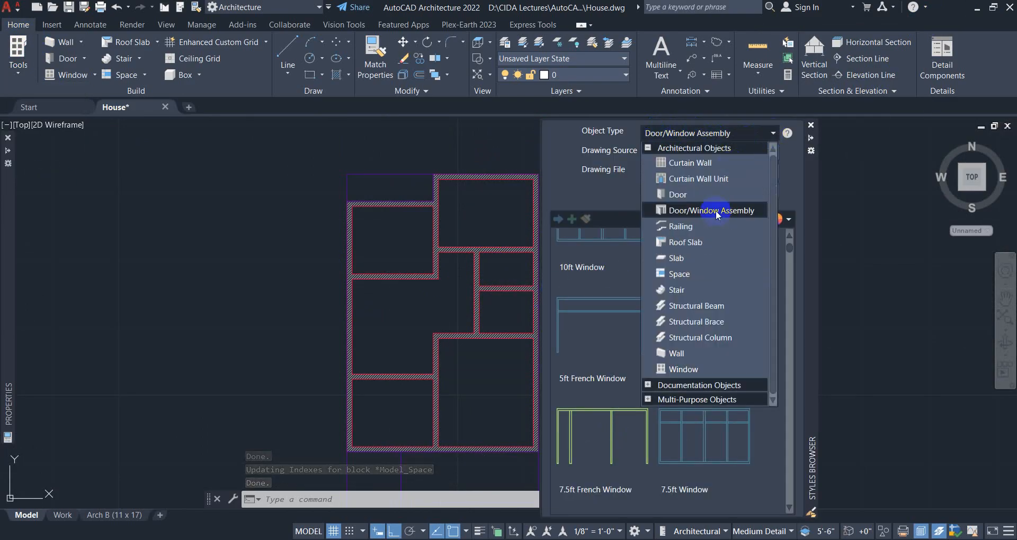
left_click(716, 211)
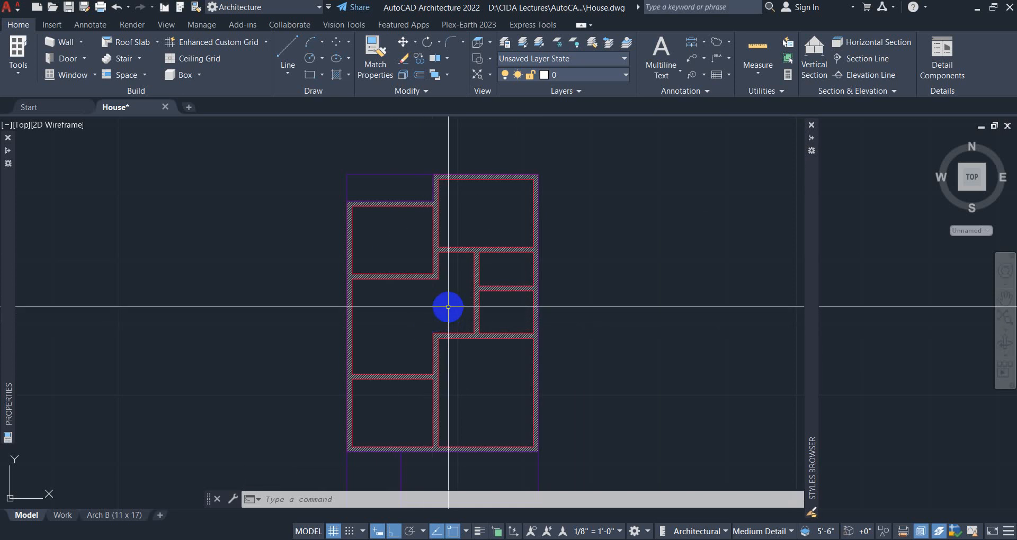
Browse the door/window assembly styles and start adding an External Door object to the house's front wall in the lower-right room.
middle_click_drag(478, 345, 375, 302)
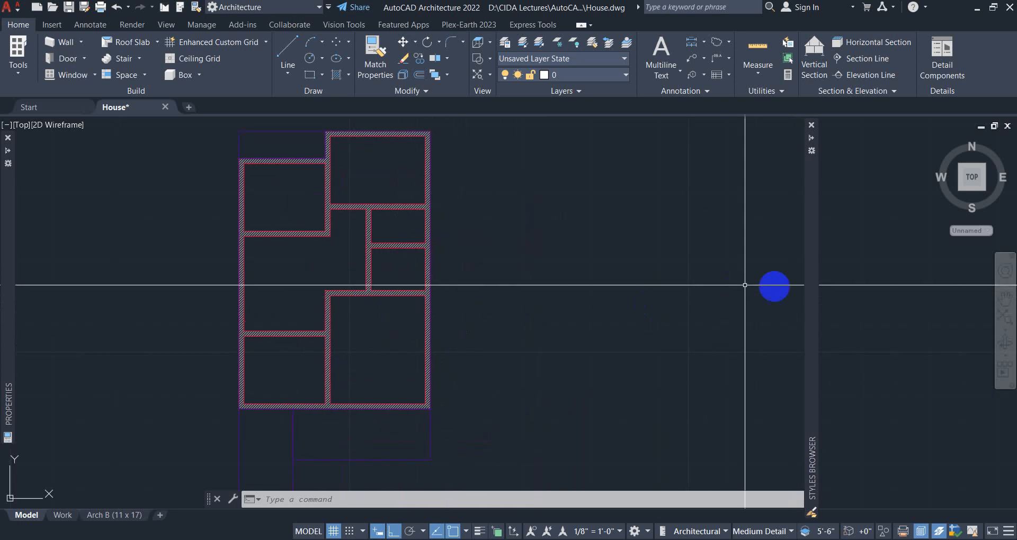
mouse_move(811, 288)
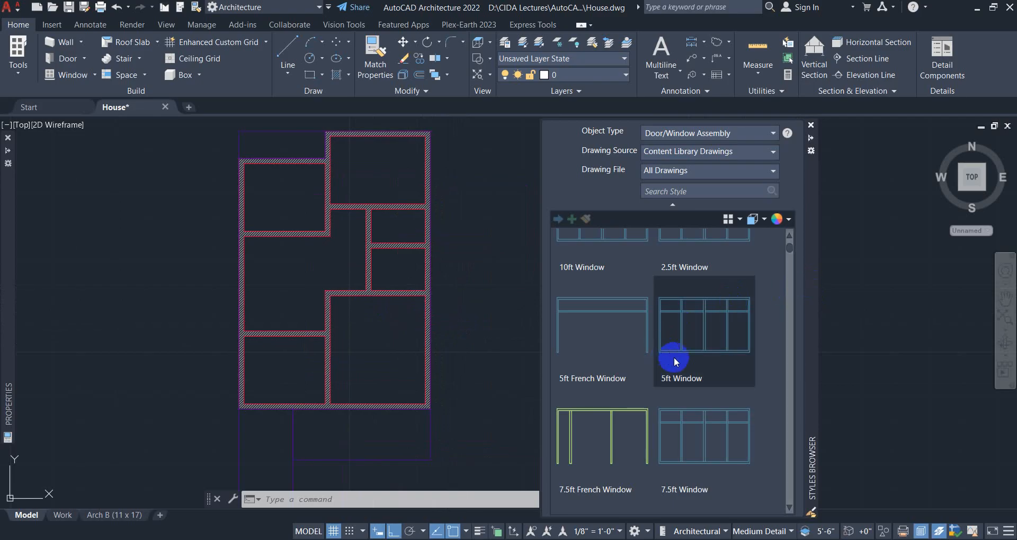
scroll(676, 363, "down", 3)
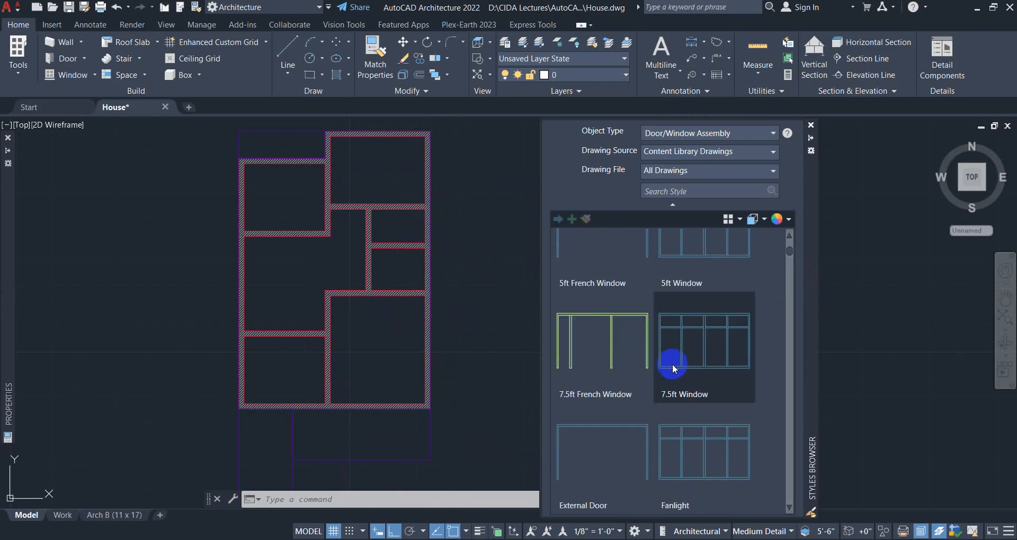
scroll(674, 369, "down", 2)
scroll(638, 386, "down", 2)
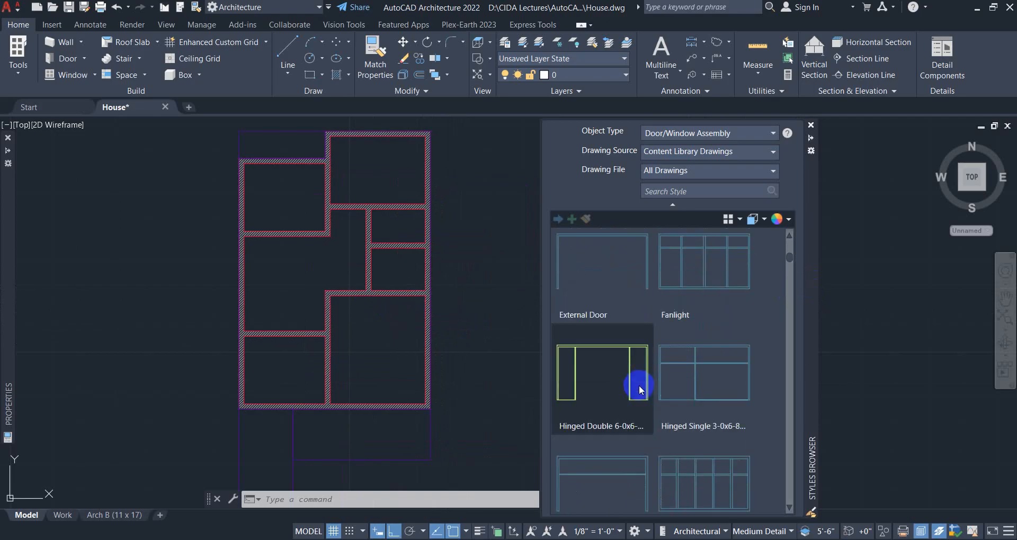
scroll(638, 384, "up", 2)
scroll(638, 384, "down", 4)
scroll(638, 382, "up", 4)
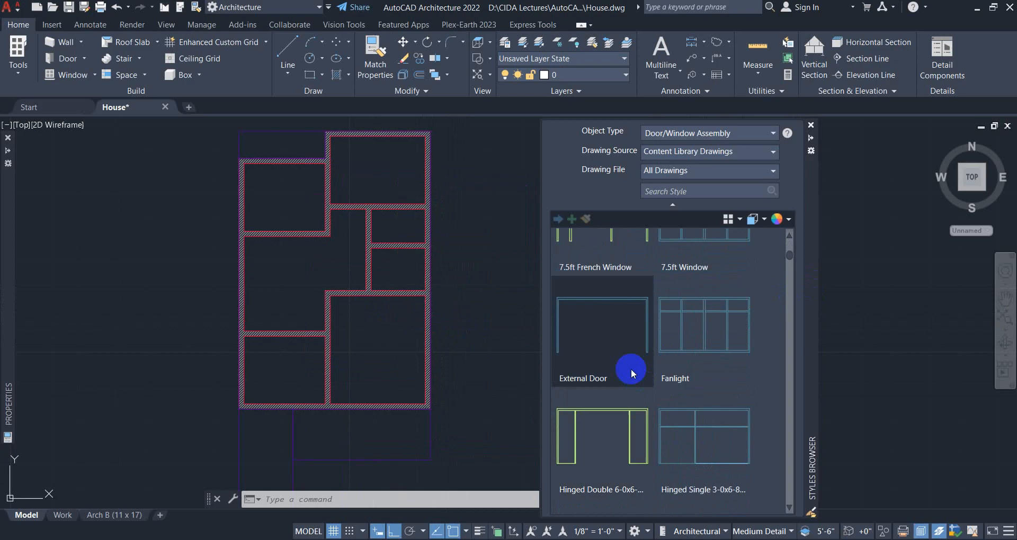
right_click(596, 326)
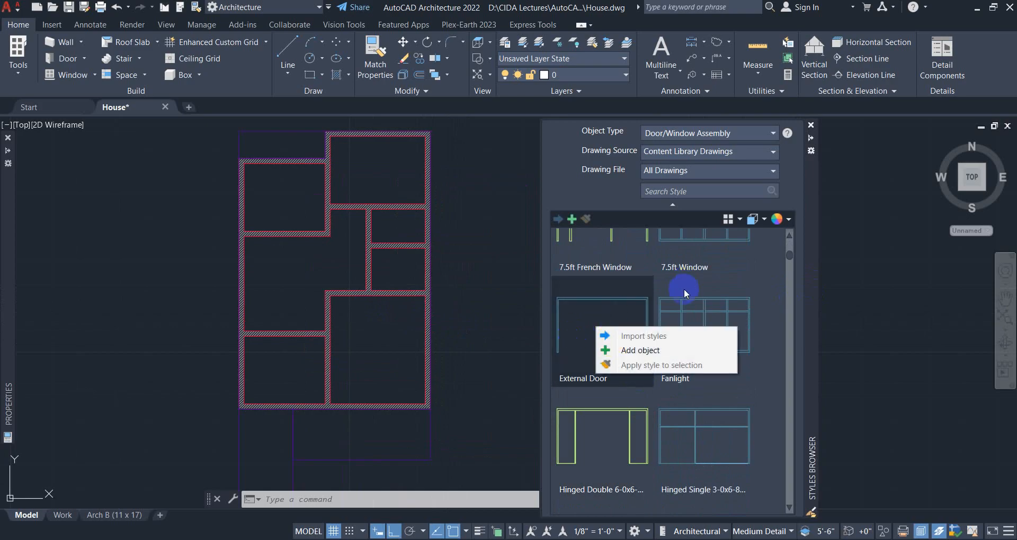
left_click(635, 351)
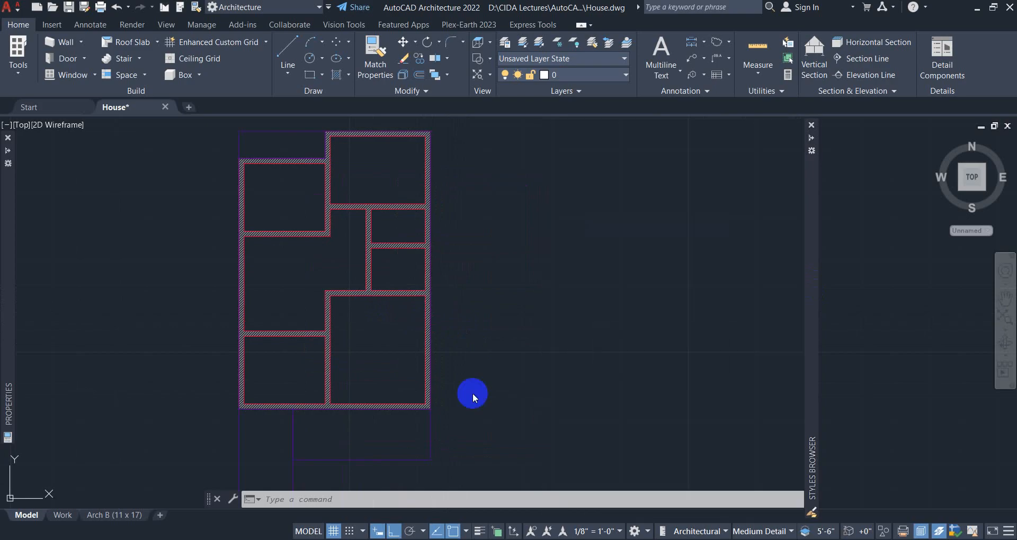
scroll(313, 423, "up", 2)
left_click(368, 397)
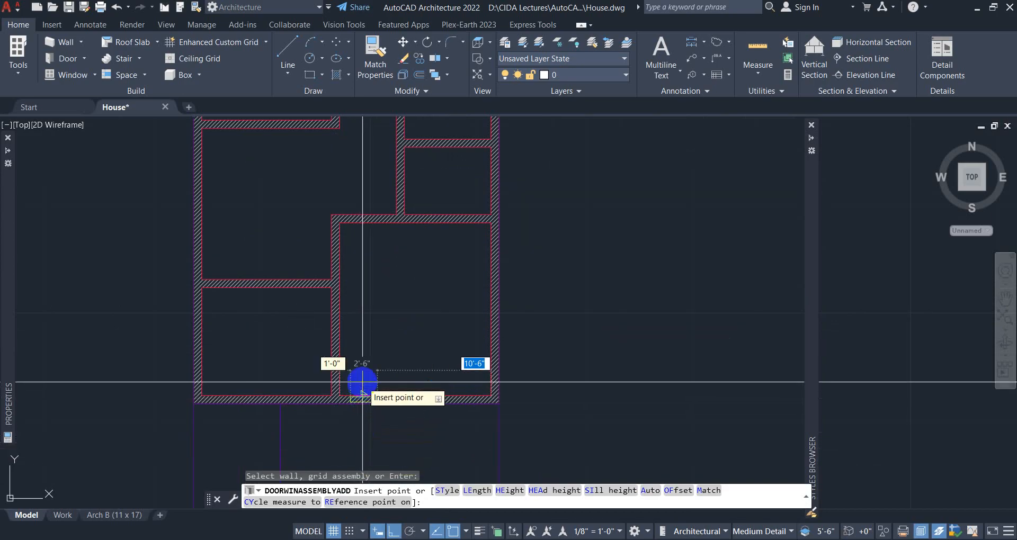
Set the External Door's width to 4'-0", height to 8'-6" and automatic offset to 3".
scroll(363, 394, "up", 3)
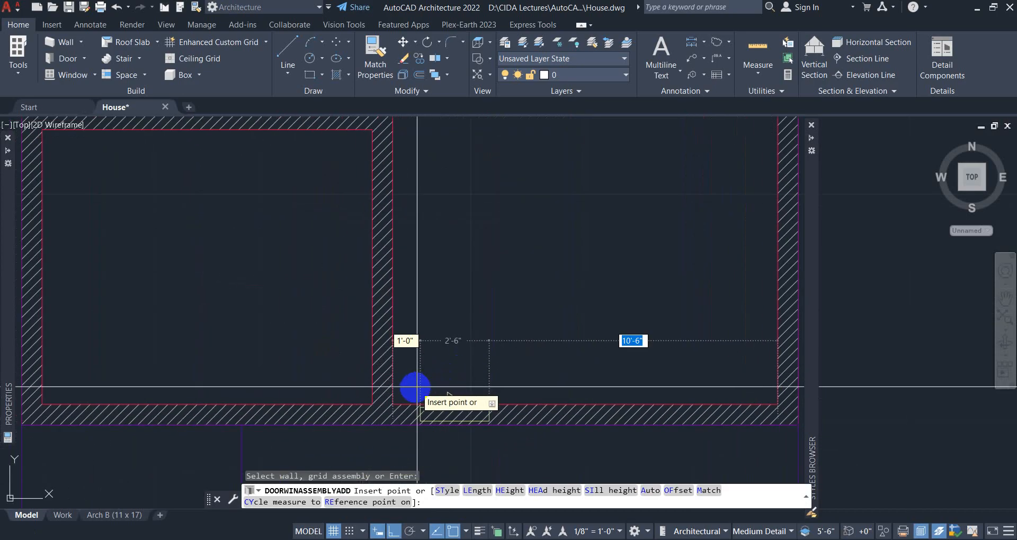
mouse_move(4, 356)
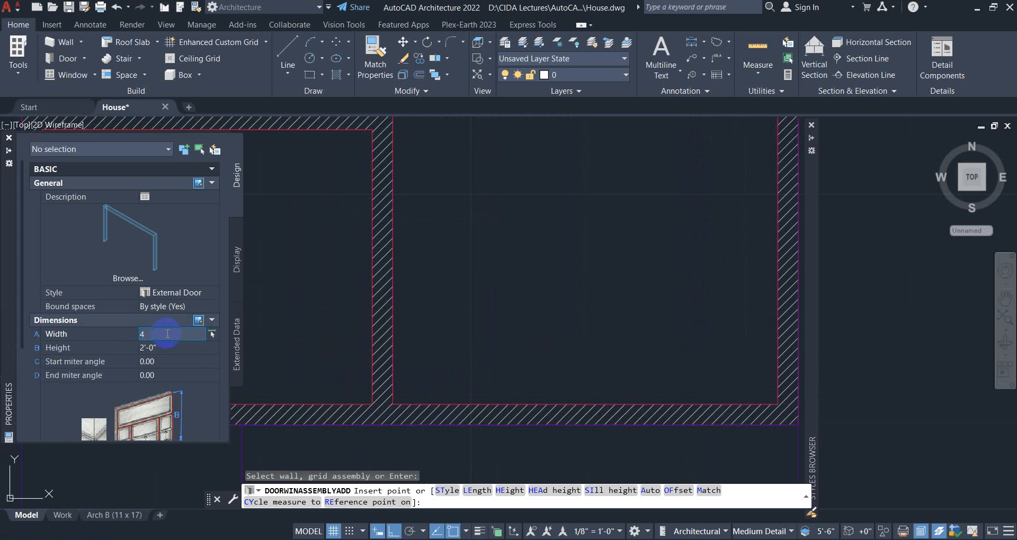
left_click(175, 348)
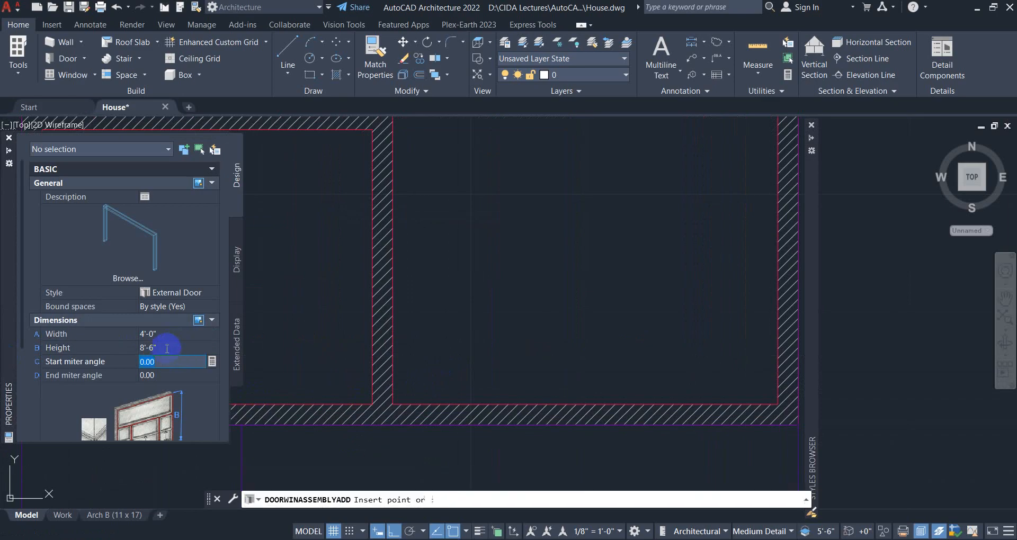
scroll(165, 366, "down", 3)
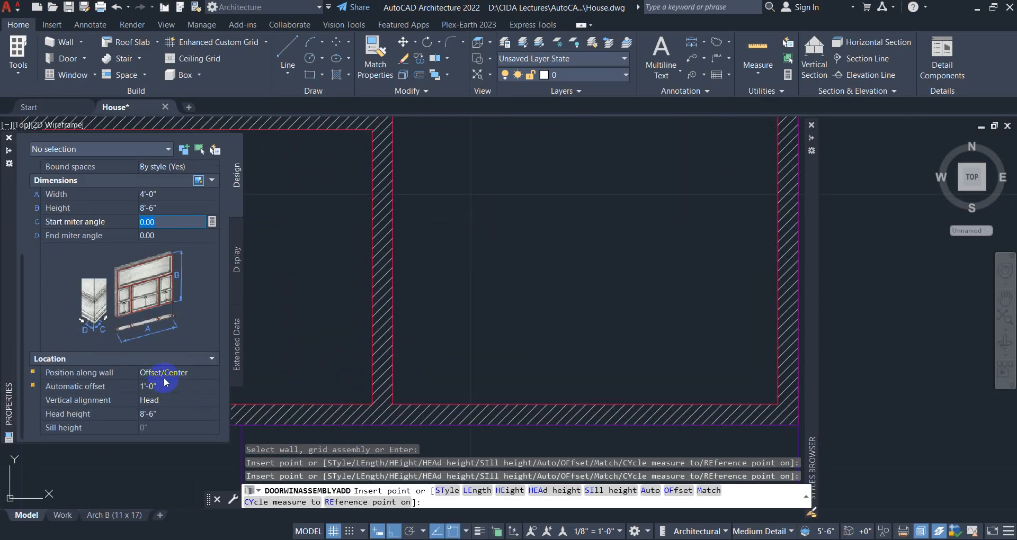
left_click(168, 386)
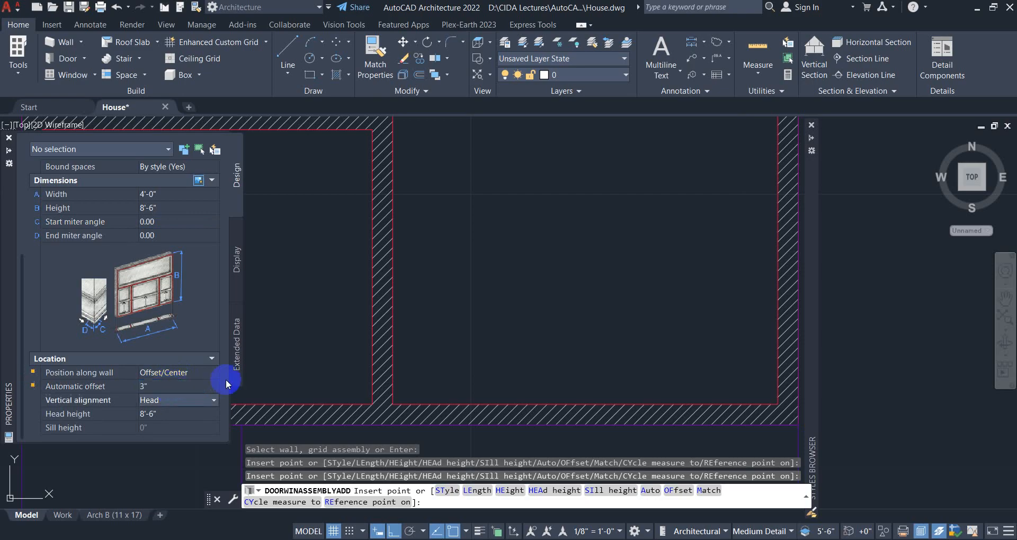
Place the External Door in the lower-right room's front wall beside the interior partition and finish adding assemblies.
left_click(446, 391)
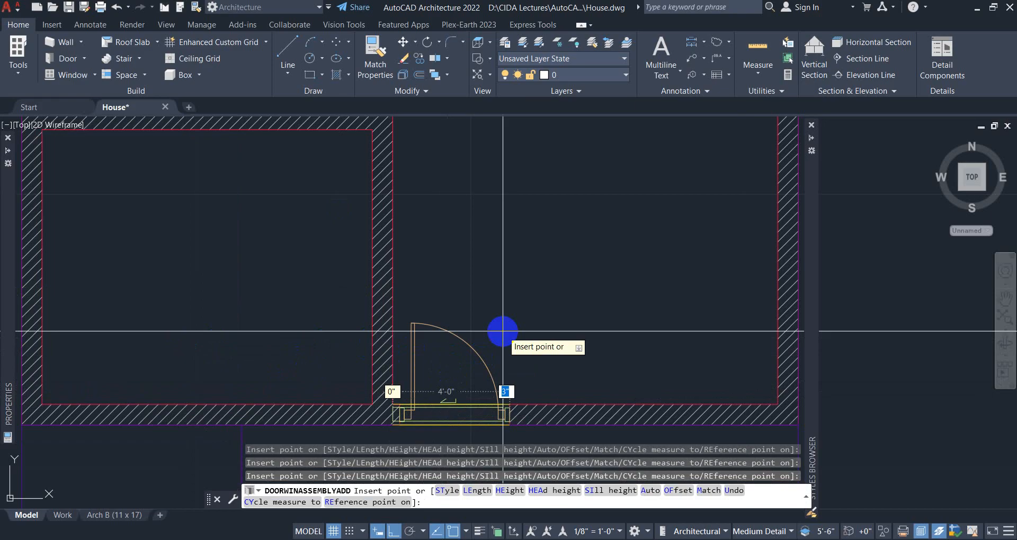
scroll(503, 332, "down", 4)
right_click(503, 267)
left_click(527, 273)
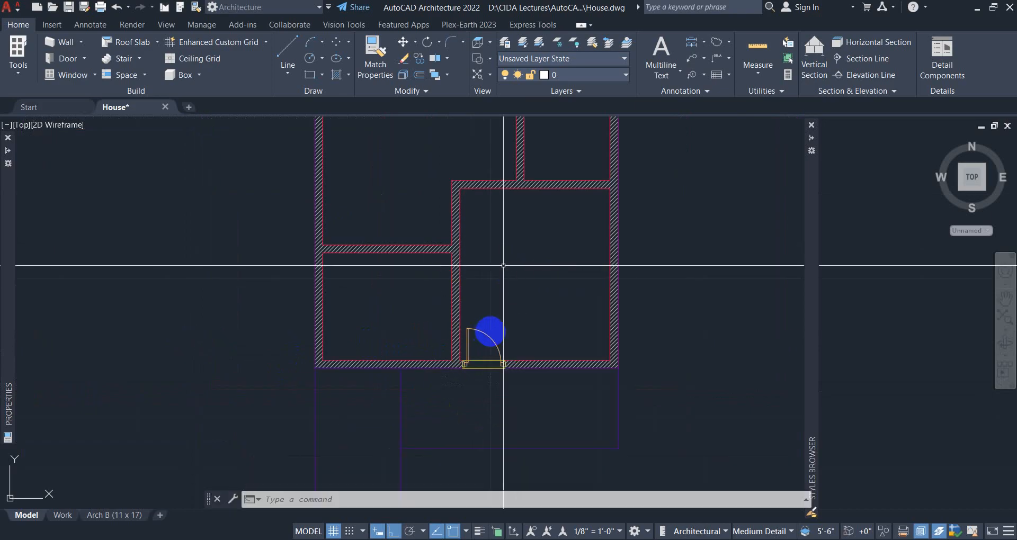
Flip the front door's hinge side, restore the original swing and clear the selection.
left_click(483, 342)
scroll(470, 363, "up", 2)
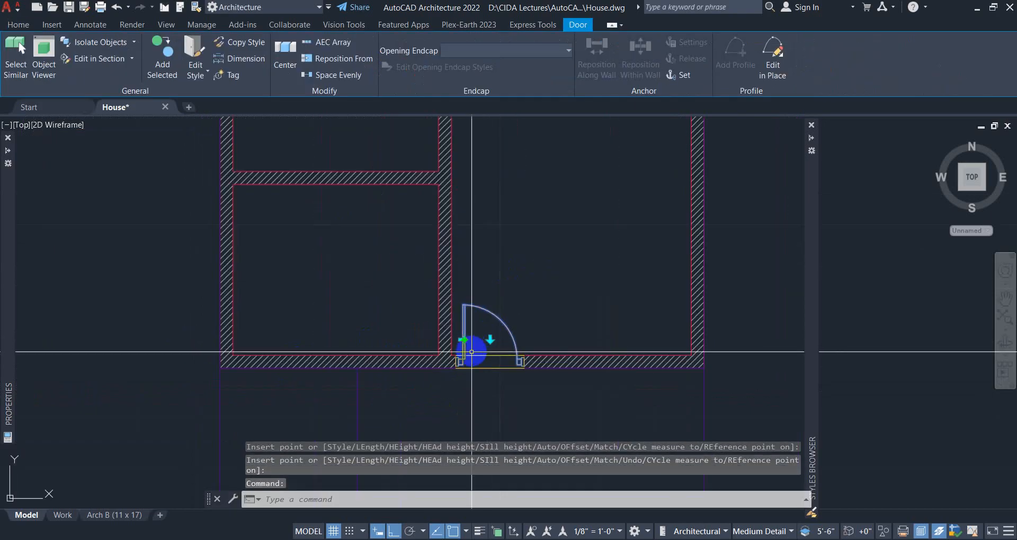
left_click(464, 340)
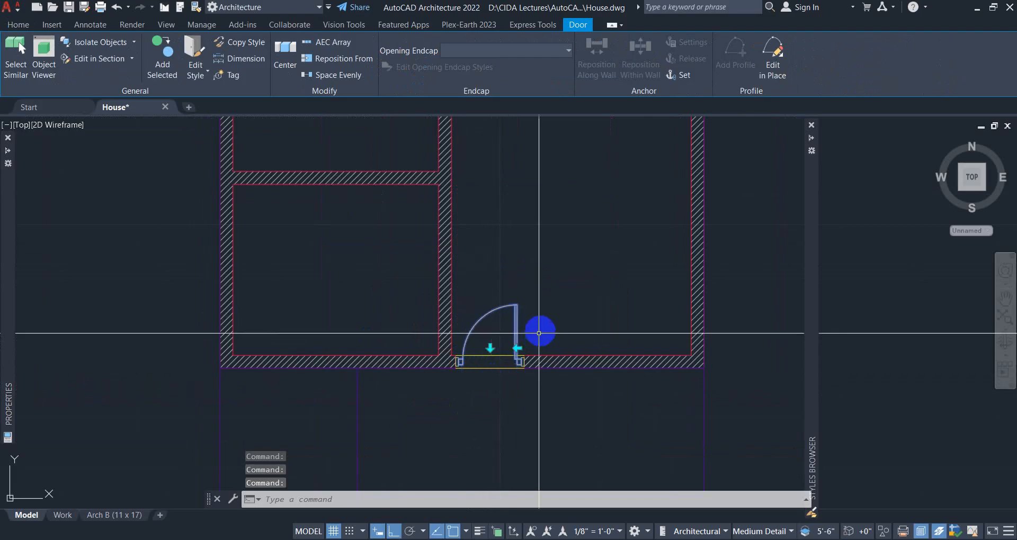
left_click(517, 348)
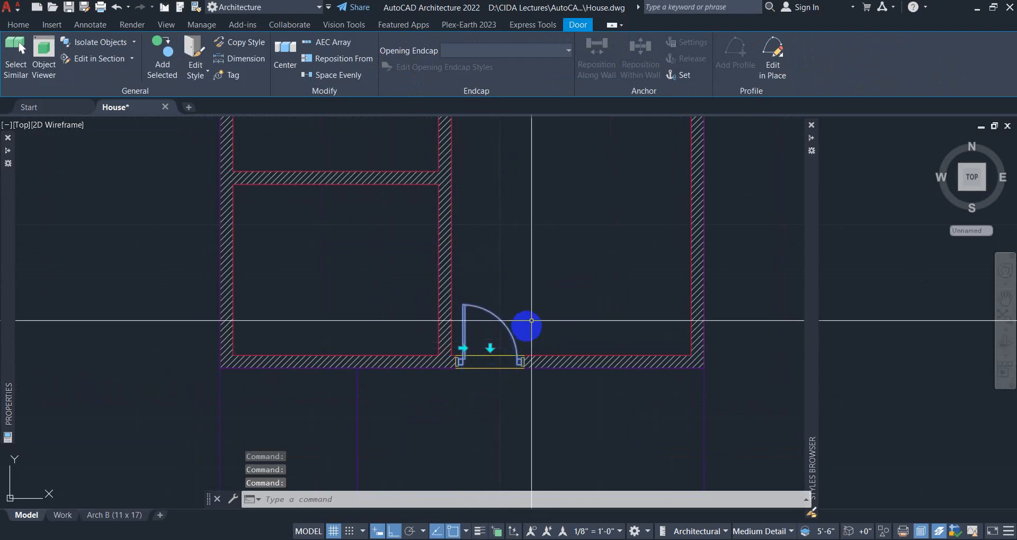
scroll(532, 320, "down", 3)
key("Escape")
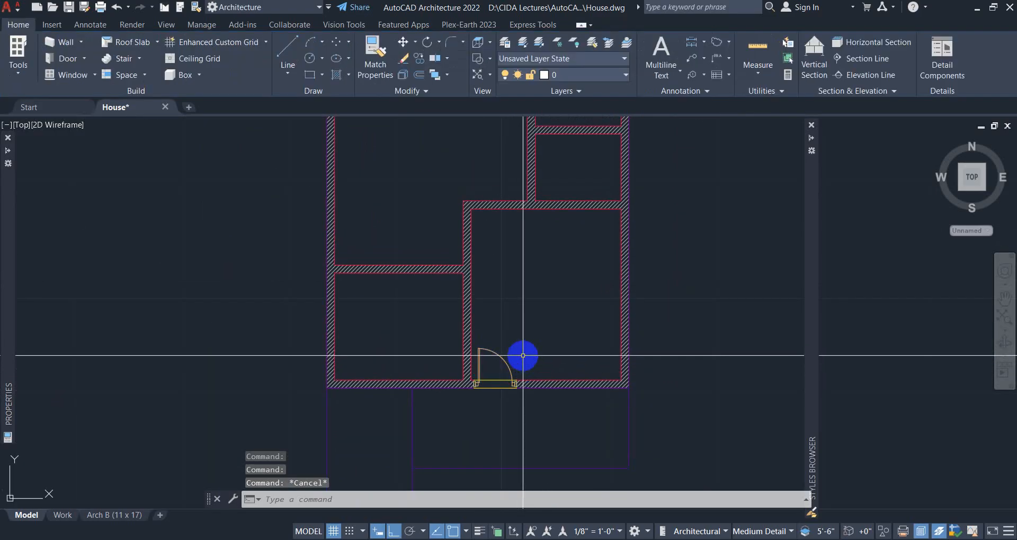
middle_click_drag(481, 355, 479, 329)
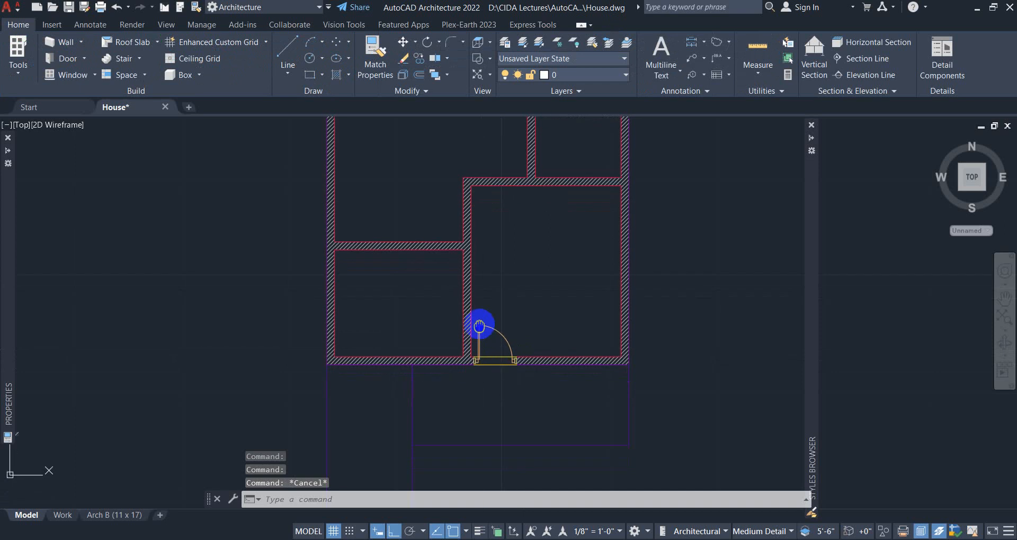
left_click(435, 310)
left_click(545, 404)
right_click(518, 357)
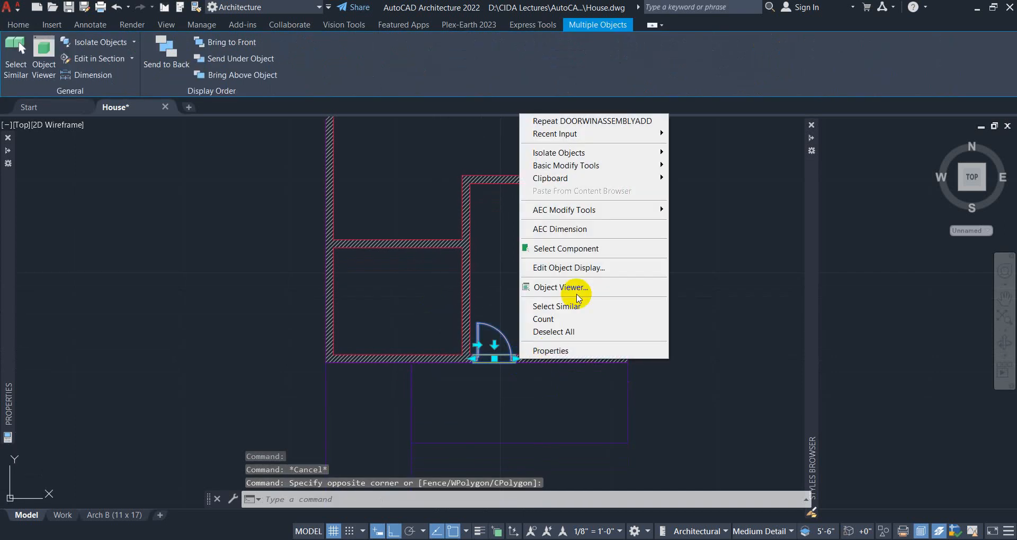
left_click(163, 164)
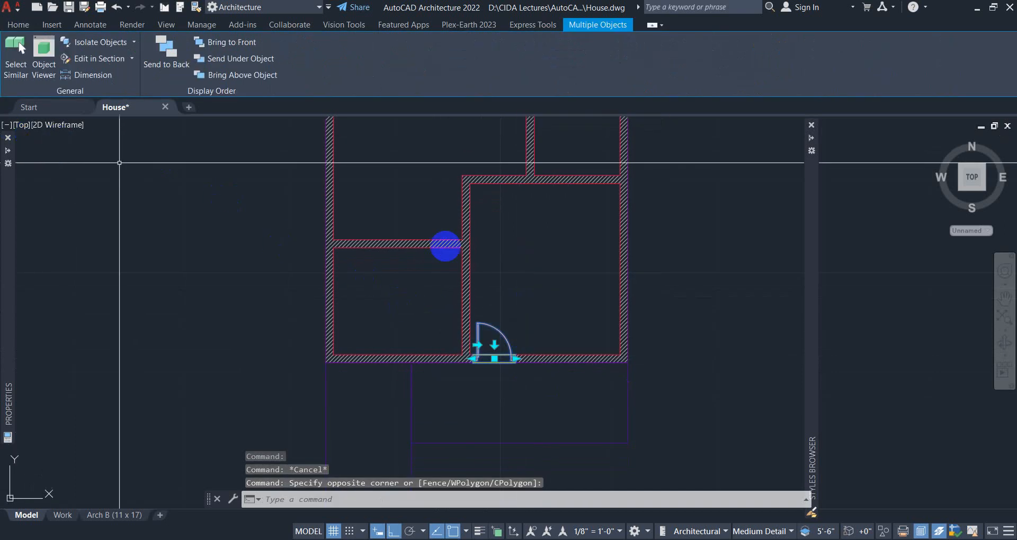
scroll(554, 295, "down", 2)
scroll(530, 346, "up", 1)
key("Escape")
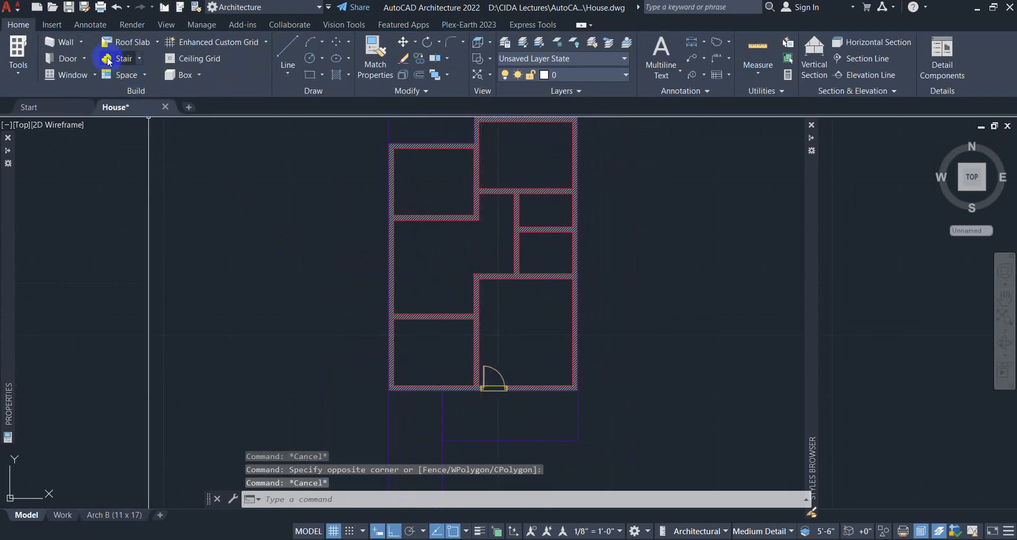
Add a Standard 3'-0" by 7'-0" door between the corridor and lower small room, 3" from the wall's lower end, swinging into the room.
left_click(85, 58)
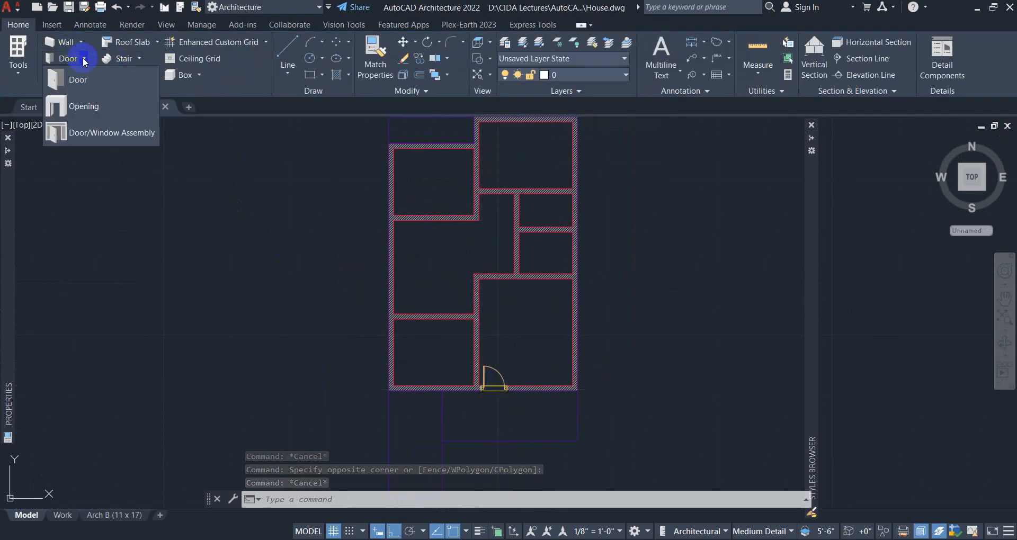
left_click(70, 80)
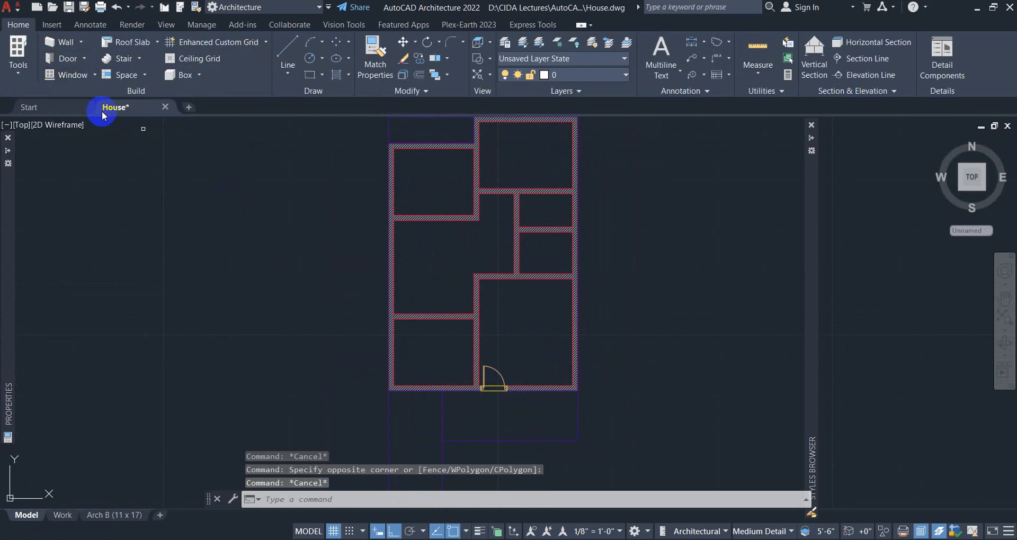
left_click(5, 197)
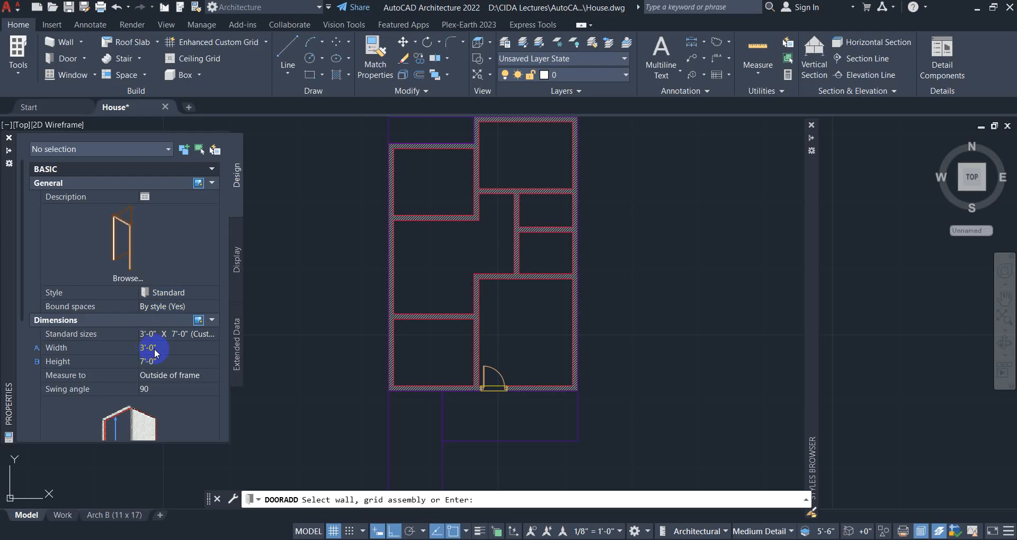
scroll(168, 354, "down", 5)
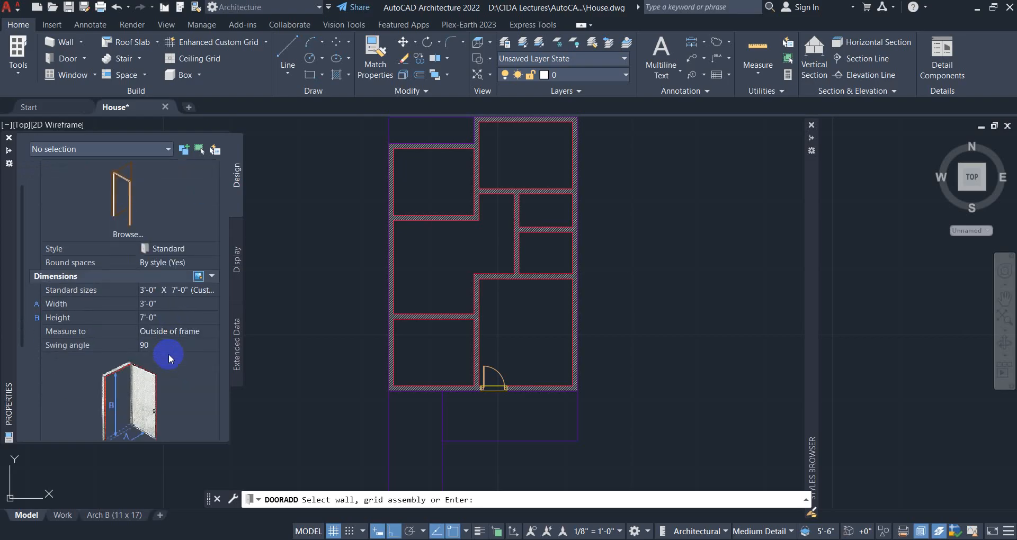
scroll(182, 319, "down", 3)
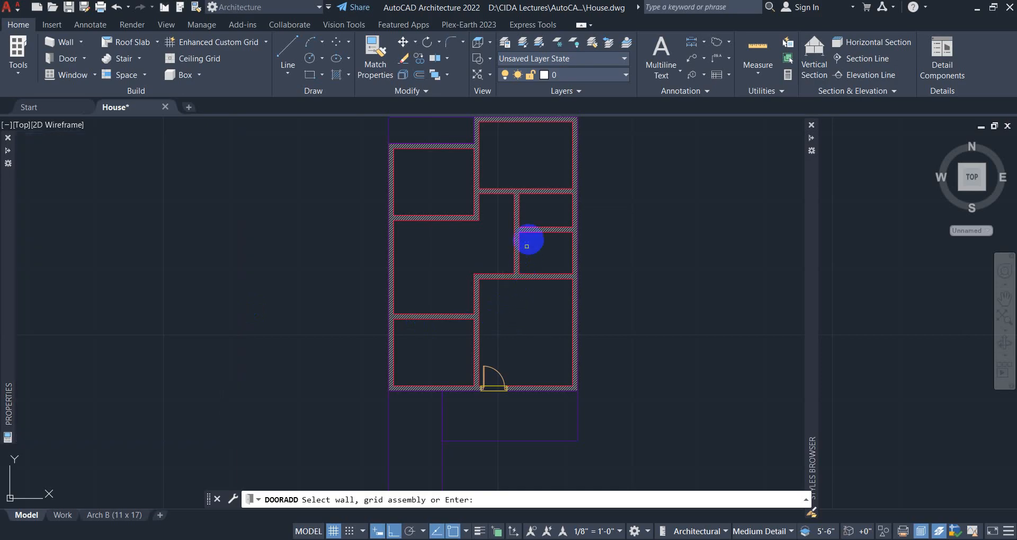
scroll(527, 246, "up", 4)
left_click(504, 295)
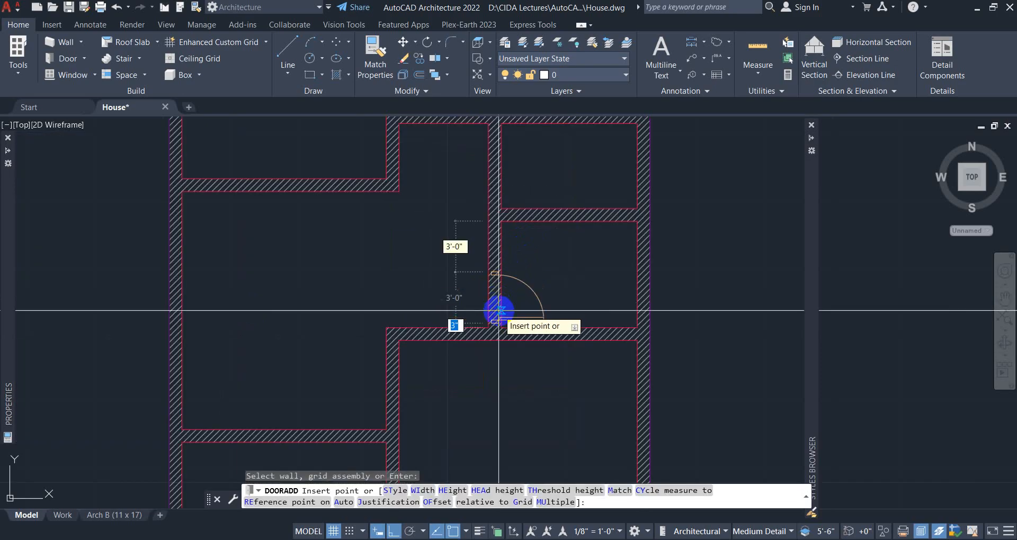
left_click(521, 301)
scroll(521, 265, "down", 2)
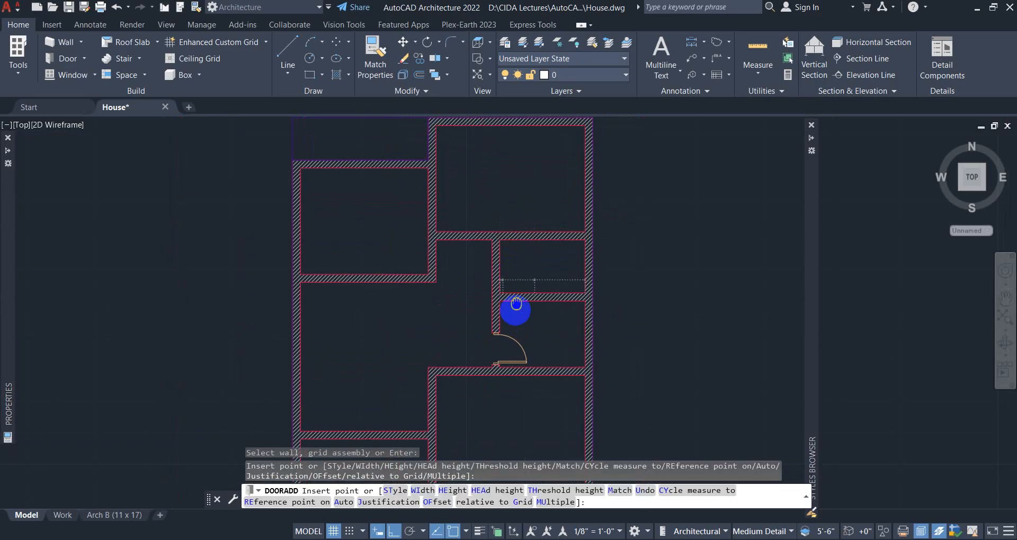
Place 3'-0" inward-swinging doors in the upper small room's top wall, the upper-right room's corridor wall and the upper-left room's rear wall.
left_click(519, 259)
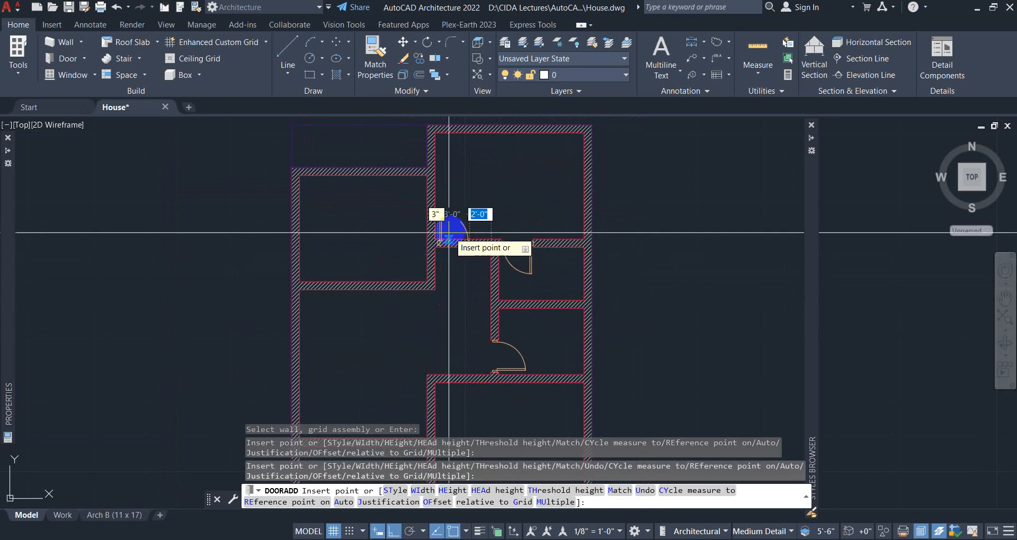
left_click(448, 225)
scroll(439, 233, "up", 3)
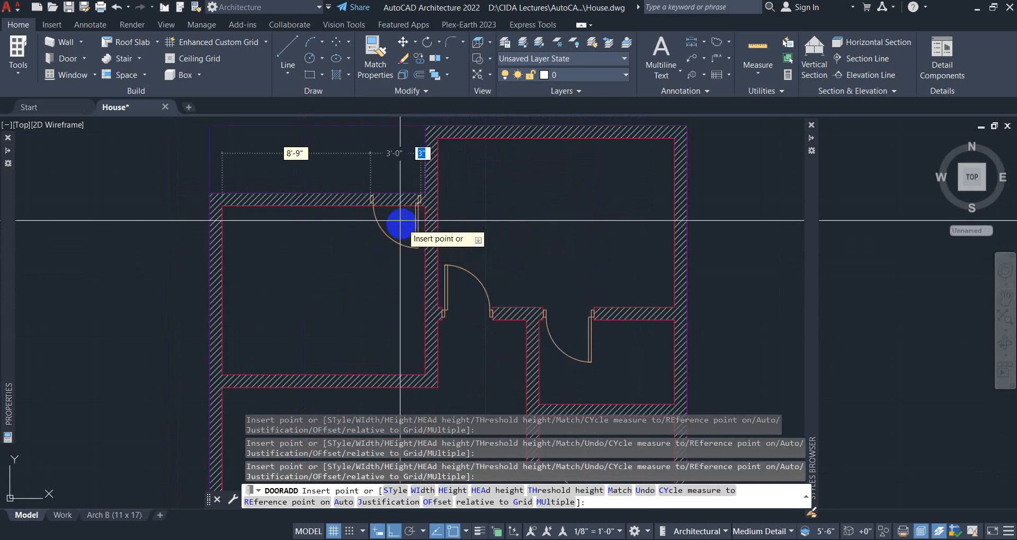
left_click(403, 227)
scroll(403, 318, "down", 3)
Place a 3'-0" door in the lower-left room's top wall, 3" from the partition and swinging inward, and finish adding doors.
middle_click_drag(408, 352, 405, 168)
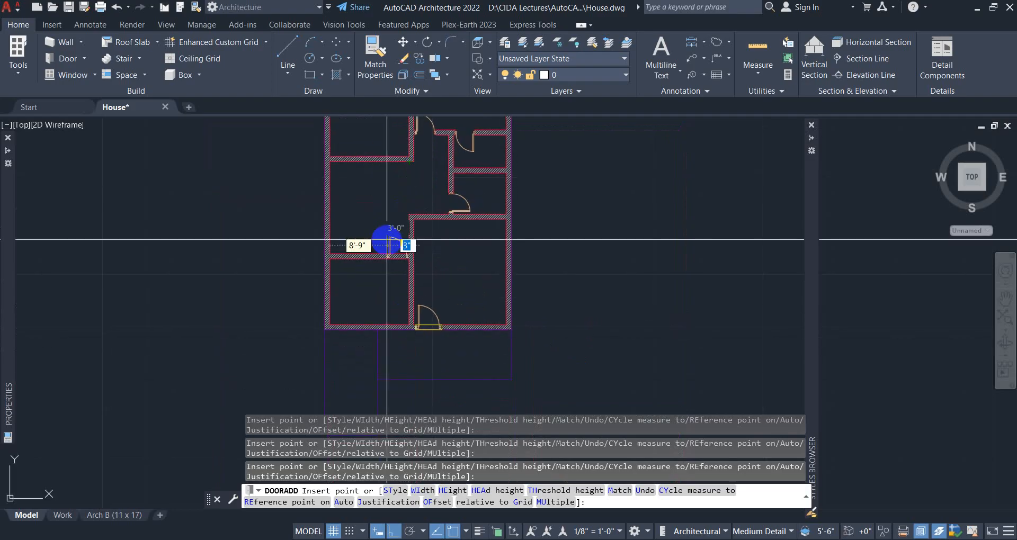
scroll(389, 239, "up", 3)
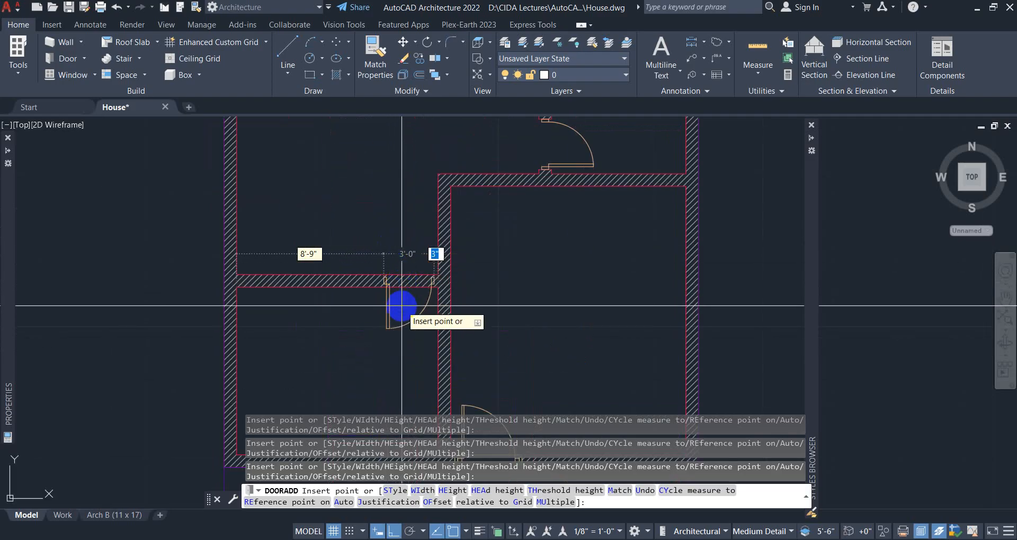
left_click(402, 306)
right_click(484, 243)
left_click(507, 253)
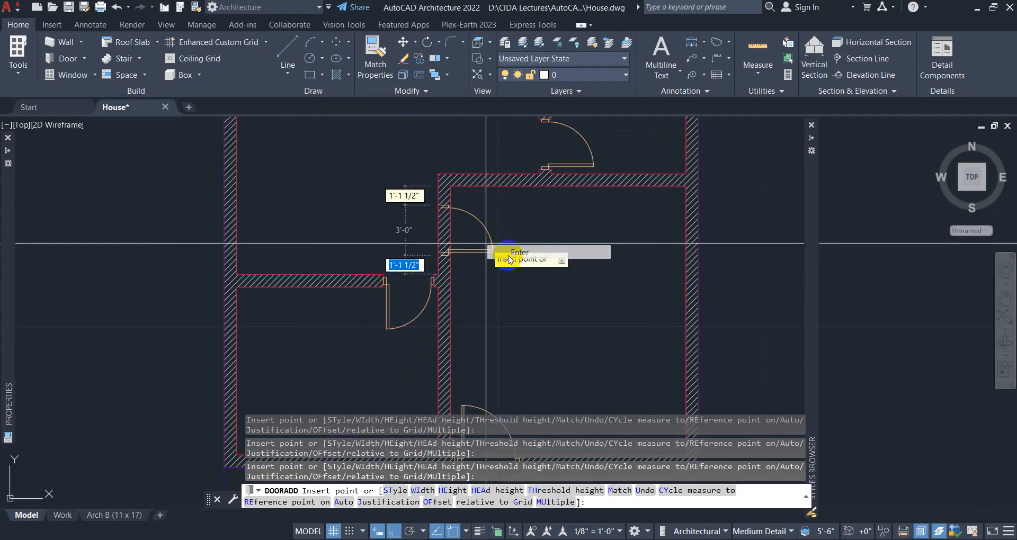
Flip the hinge side of the door in the lower-left room's top wall so it hangs beside the partition.
right_click(422, 313)
left_click(408, 324)
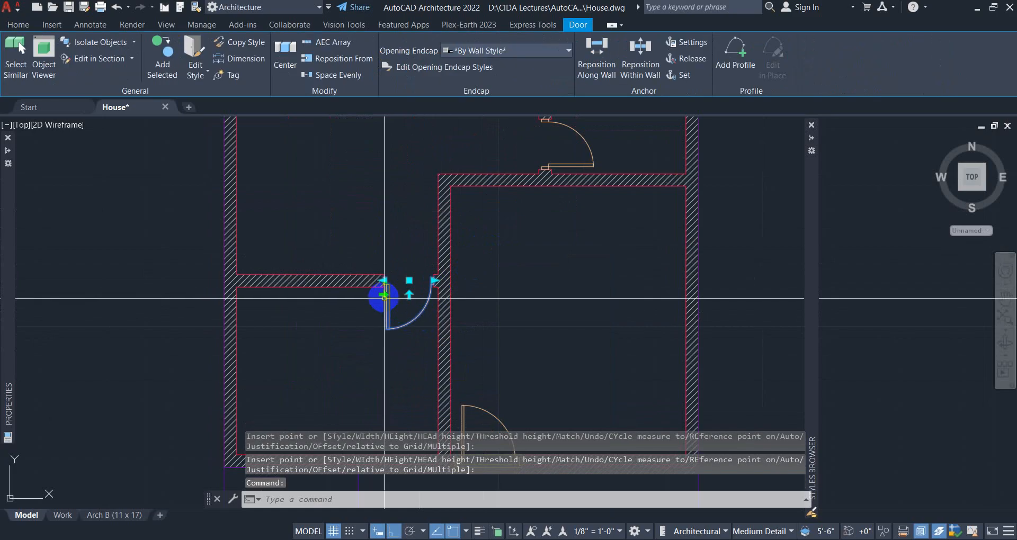
scroll(541, 260, "down", 2)
middle_click_drag(542, 282, 513, 434)
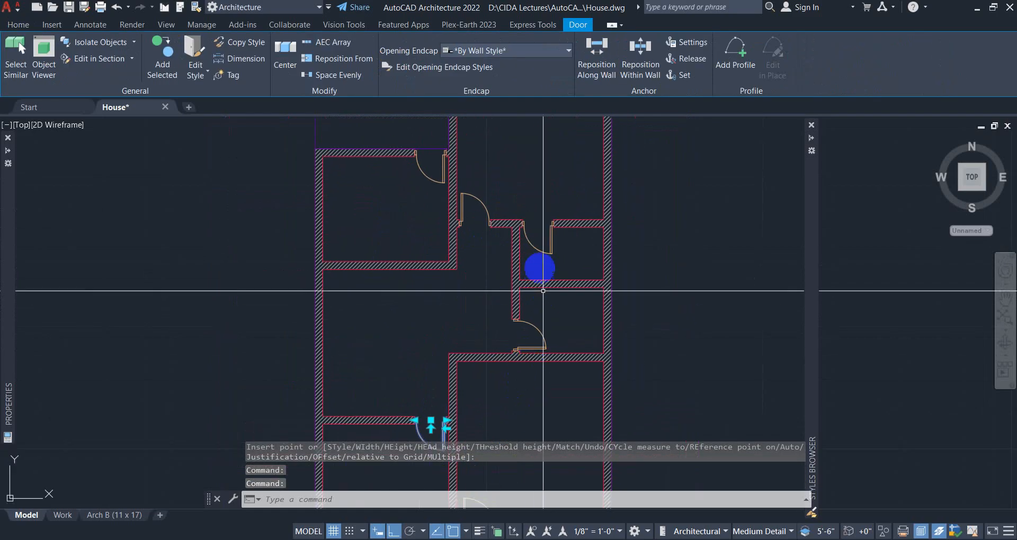
Flip the hinge side of the door in the upper small room's top wall and clear the selection.
scroll(536, 259, "up", 2)
left_click(535, 244)
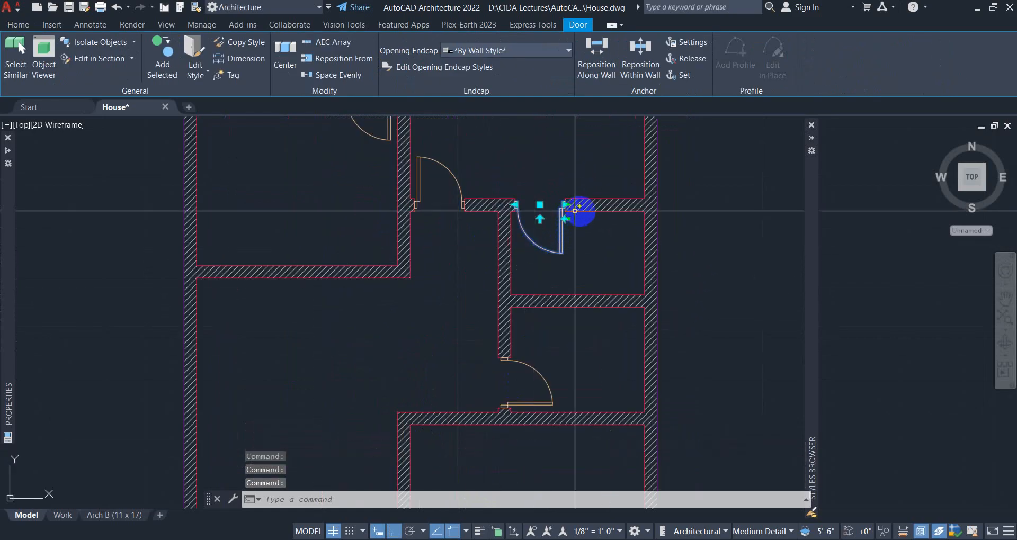
left_click(565, 218)
scroll(429, 241, "down", 2)
middle_click_drag(430, 241, 434, 221)
key("Escape")
Add a 4'-0" opening in the lower-right room's top wall, centred 7 1/2" between the partition corner and the small room's wall.
scroll(465, 335, "down", 2)
middle_click_drag(466, 336, 445, 295)
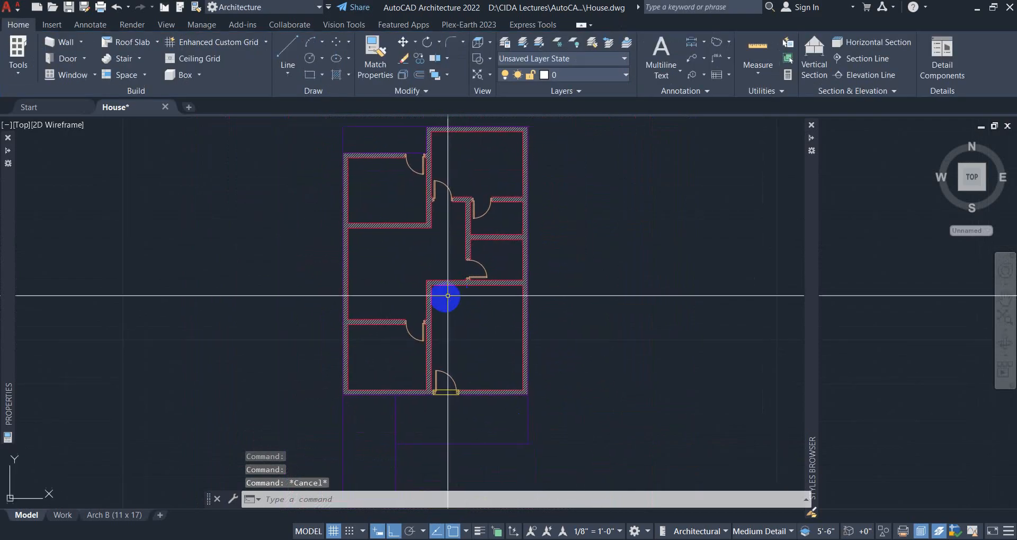
scroll(445, 295, "up", 2)
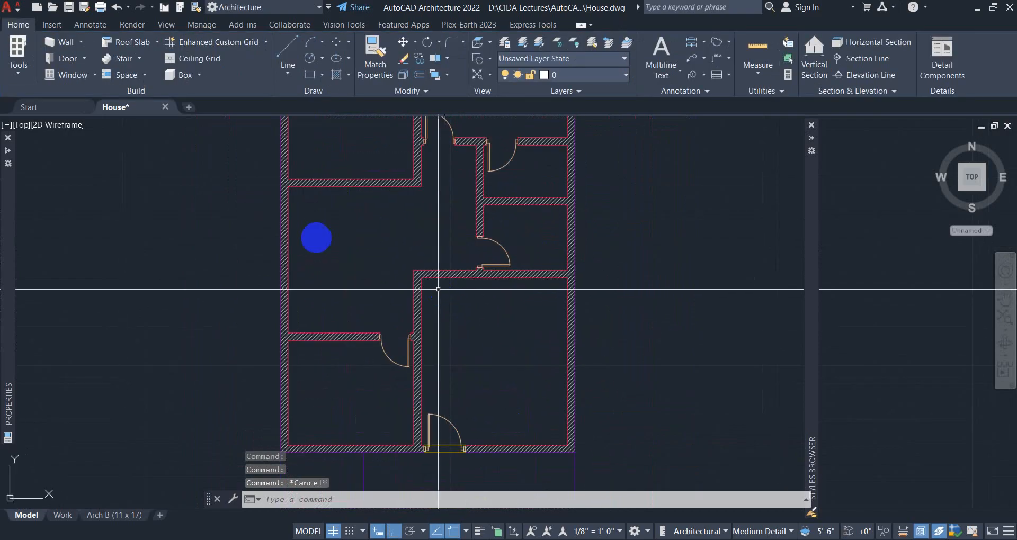
left_click(82, 45)
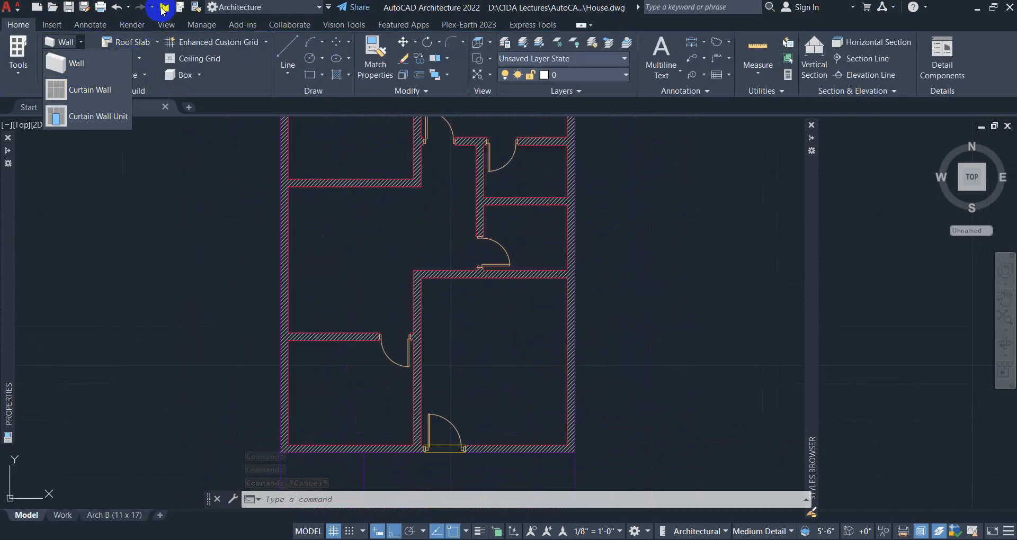
left_click(428, 11)
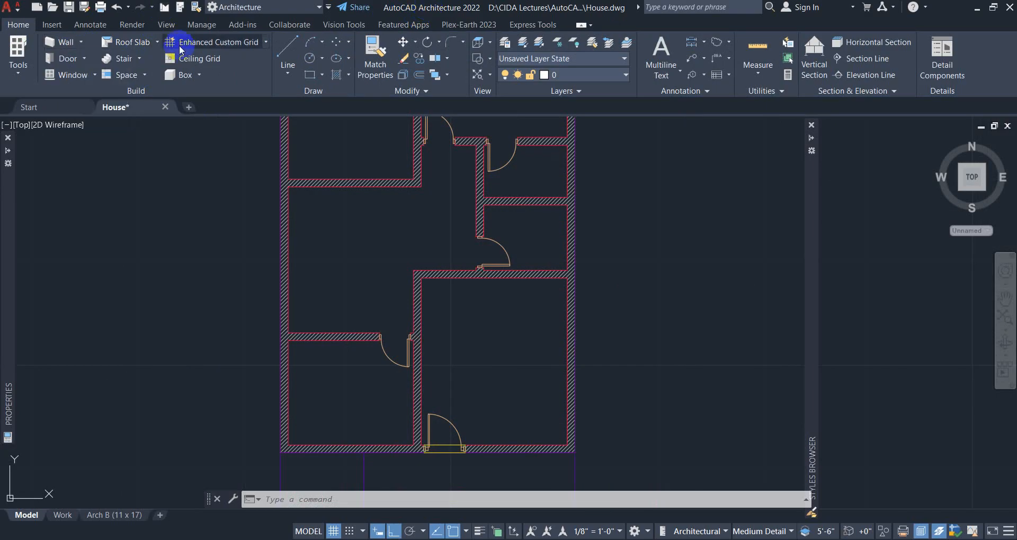
left_click(83, 61)
left_click(66, 109)
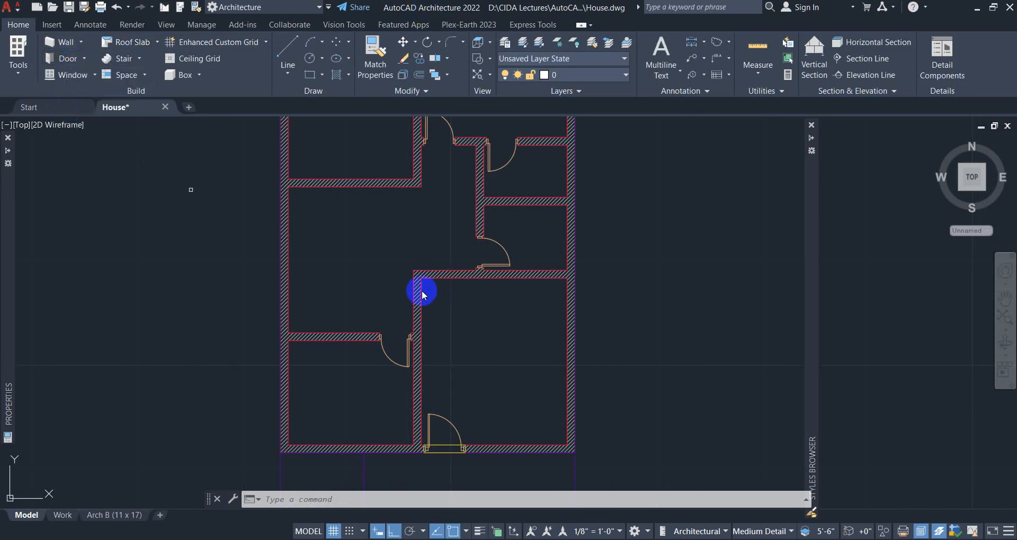
scroll(437, 278, "up", 4)
left_click(444, 275)
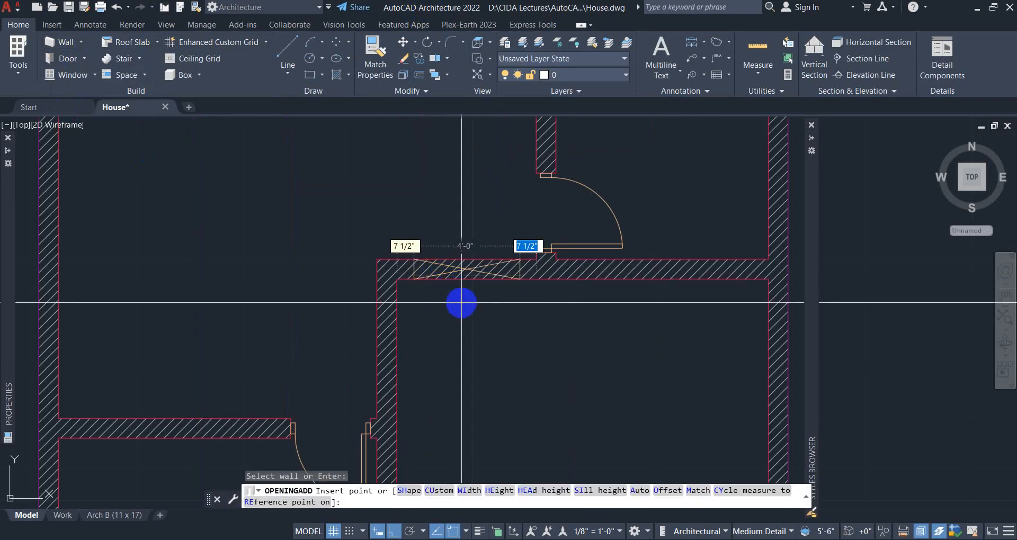
left_click(450, 307)
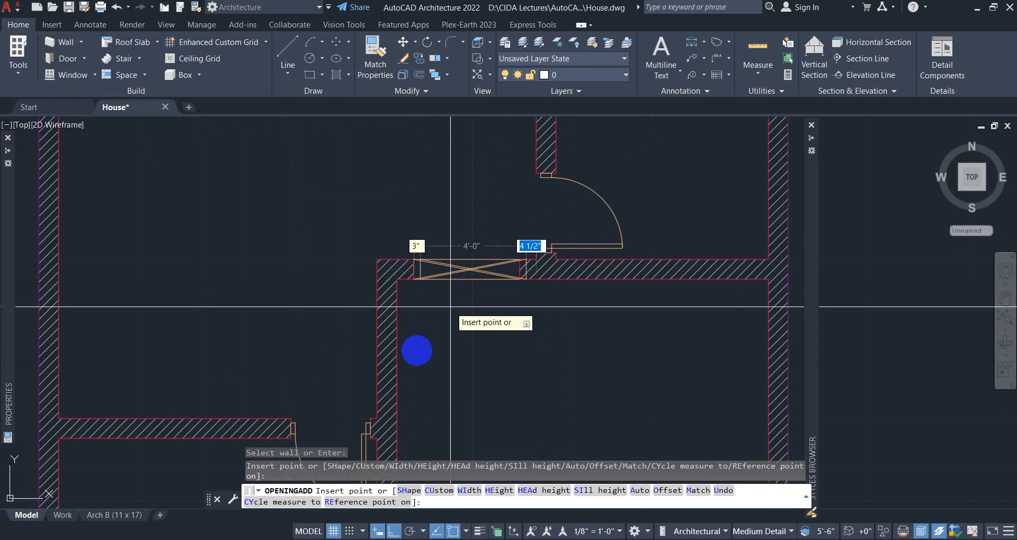
Place a second 4'-0" opening in the lower-right room's partition, just below its top corner, and finish adding openings.
left_click(421, 368)
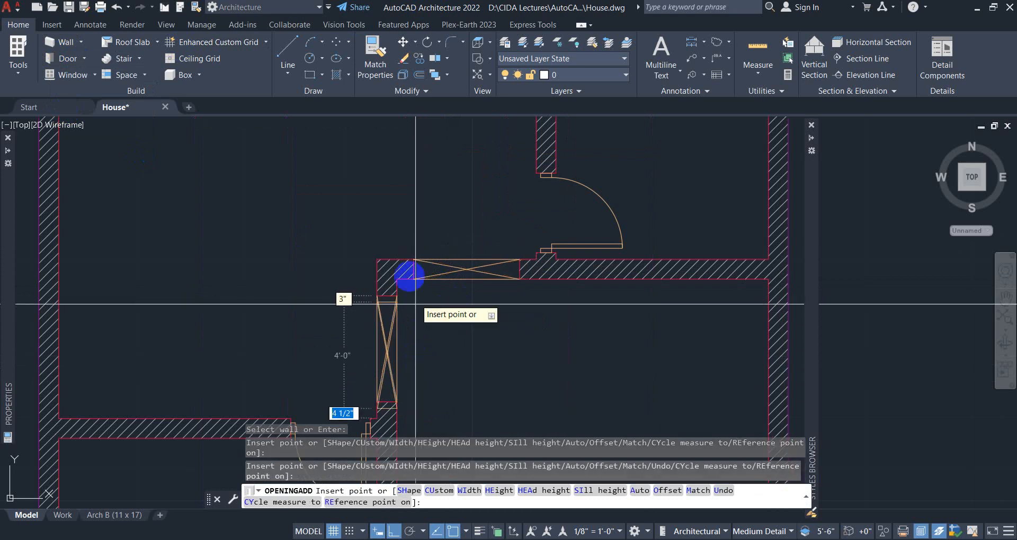
scroll(440, 297, "down", 3)
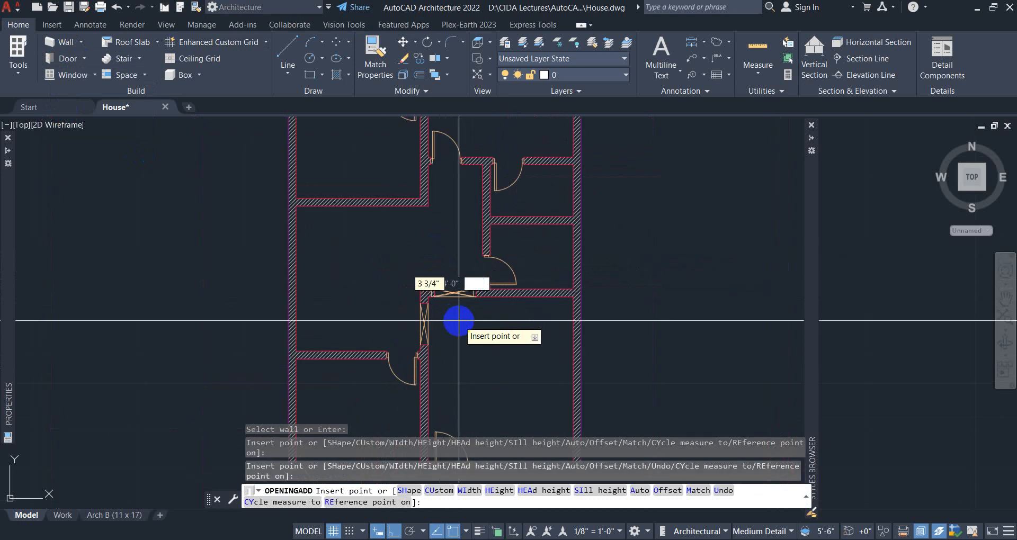
right_click(446, 229)
left_click(470, 236)
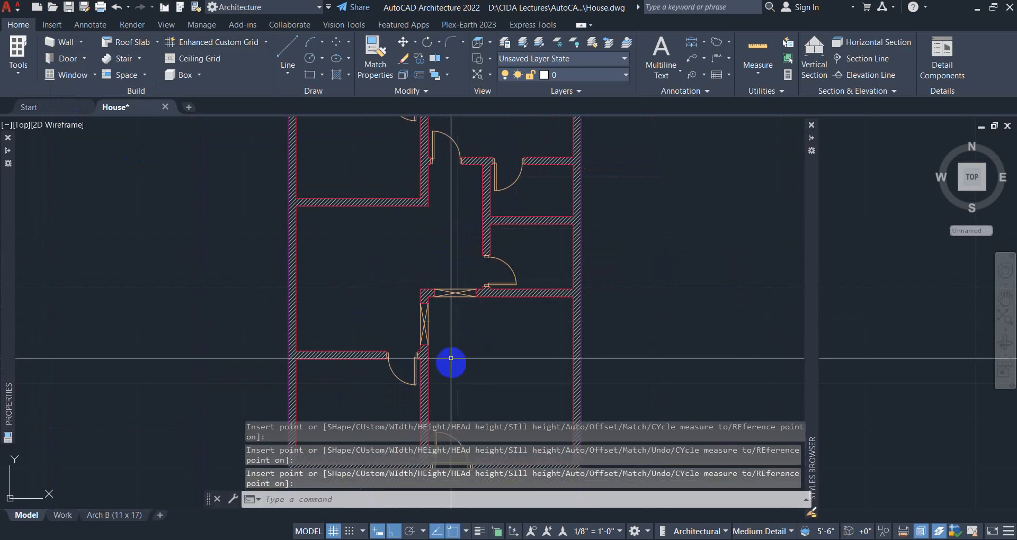
Start adding a door/window assembly in the 5ft Window style from the content library, with its width set to 5'-0".
scroll(411, 281, "down", 3)
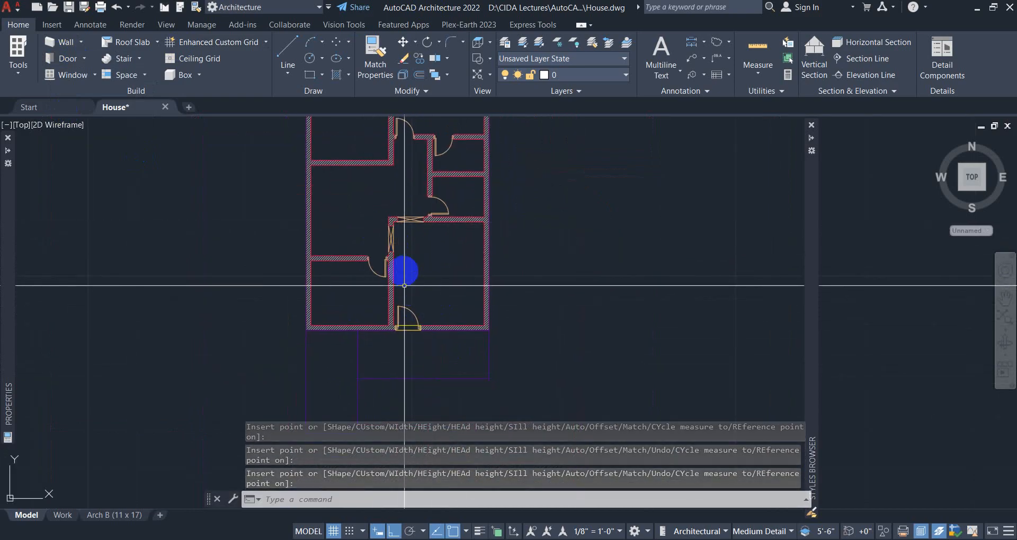
middle_click_drag(403, 269, 377, 283)
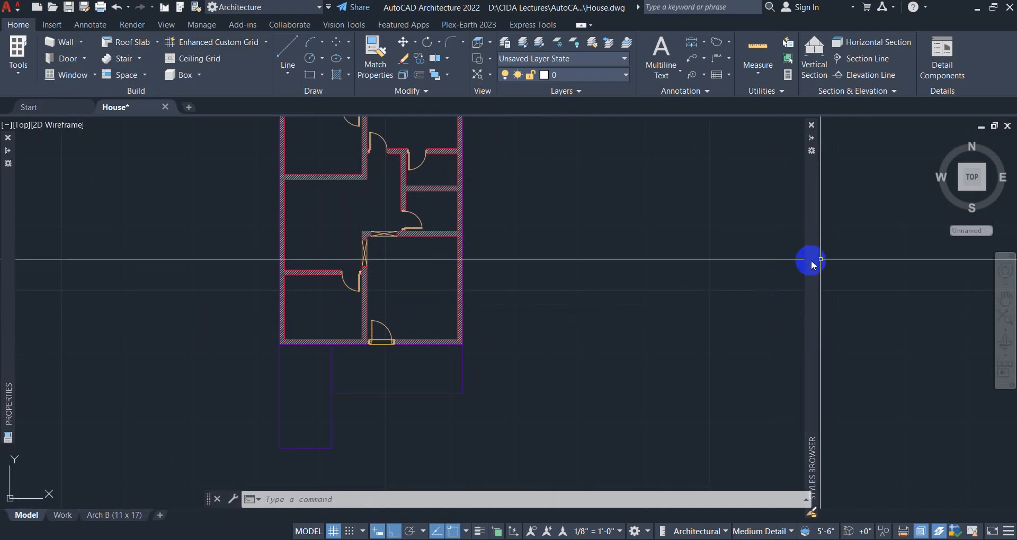
mouse_move(812, 261)
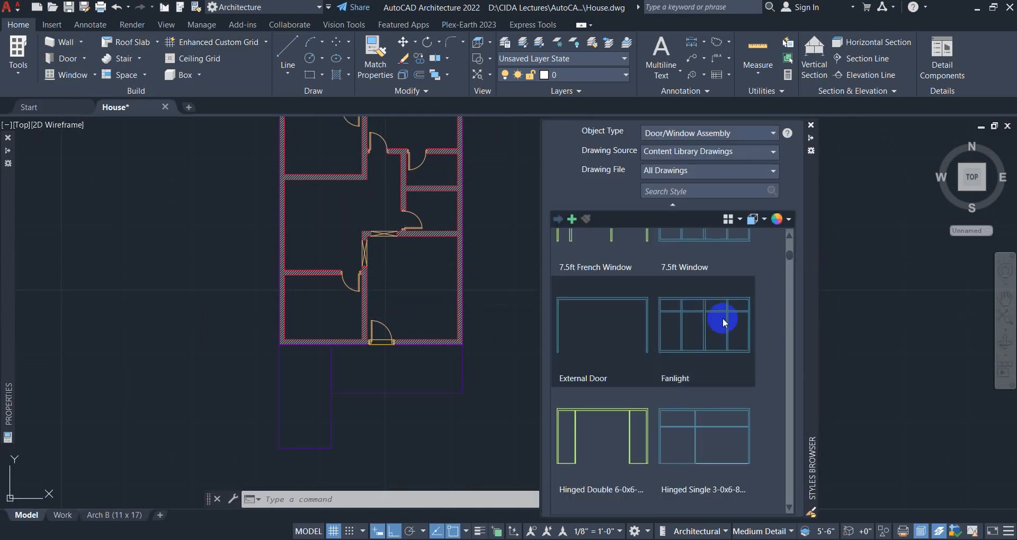
scroll(718, 324, "up", 4)
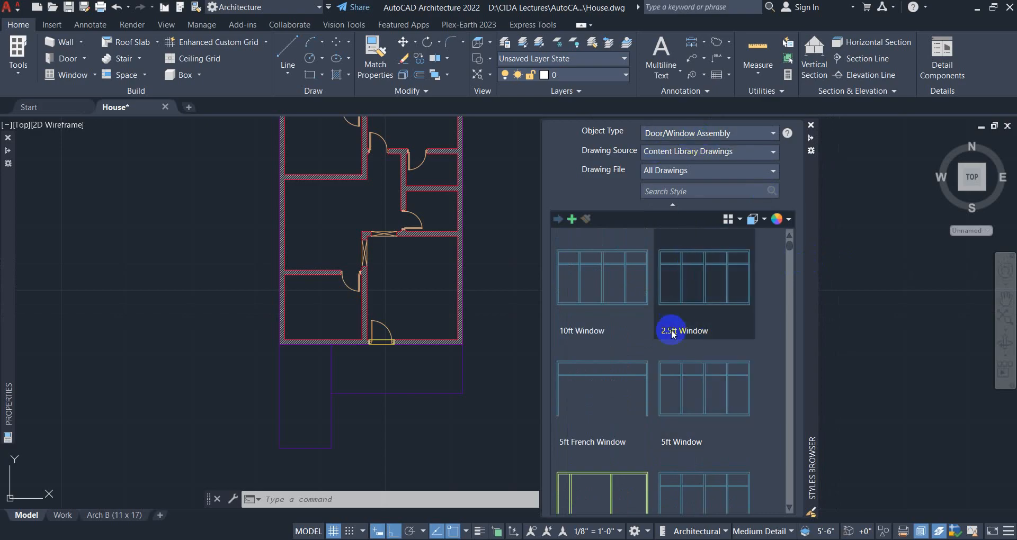
right_click(696, 395)
left_click(725, 419)
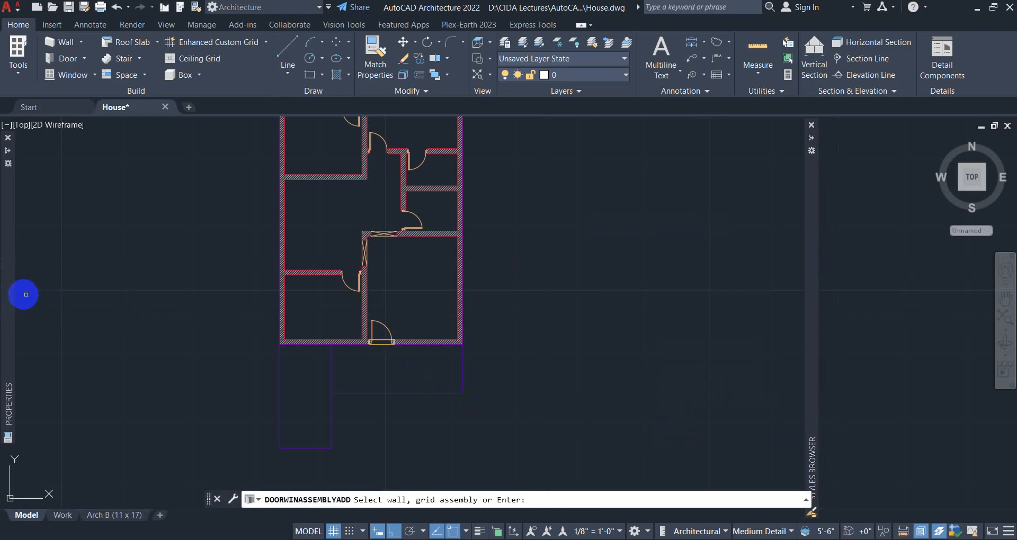
mouse_move(7, 289)
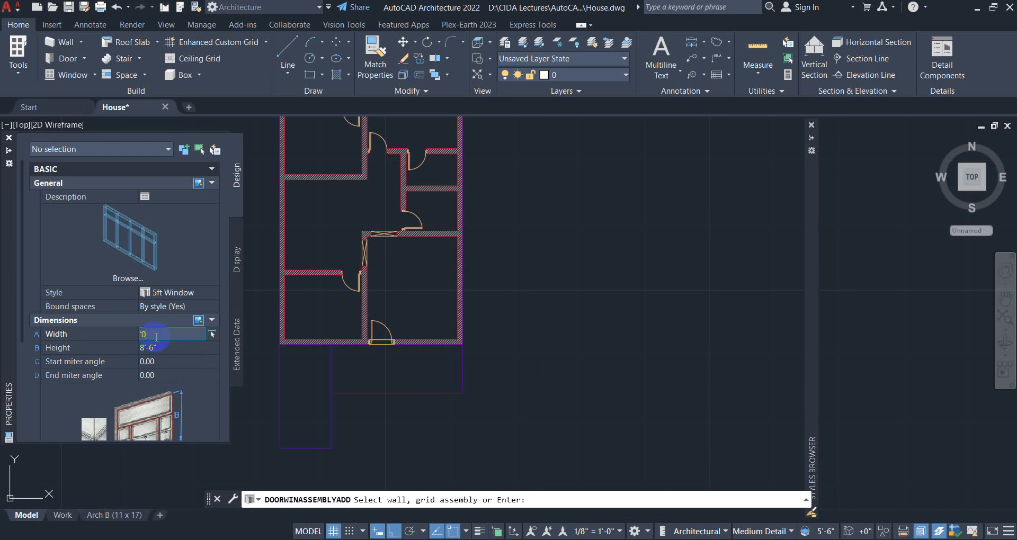
left_click(155, 335)
type("5")
scroll(182, 352, "down", 5)
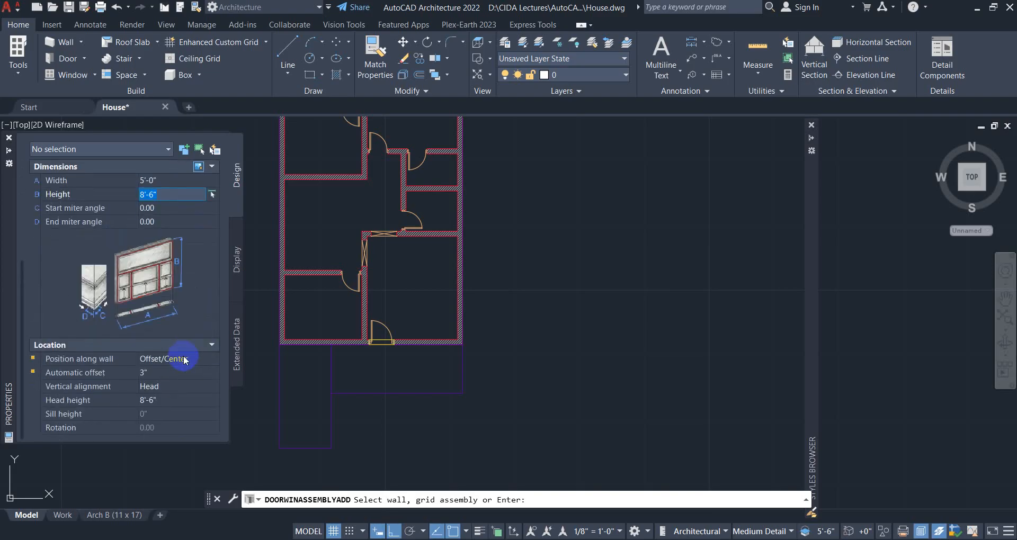
Place the 5'-0" window in the upper-right room's top wall, centred with 4'-6" on each side.
middle_click_drag(442, 282, 488, 393)
scroll(476, 181, "up", 2)
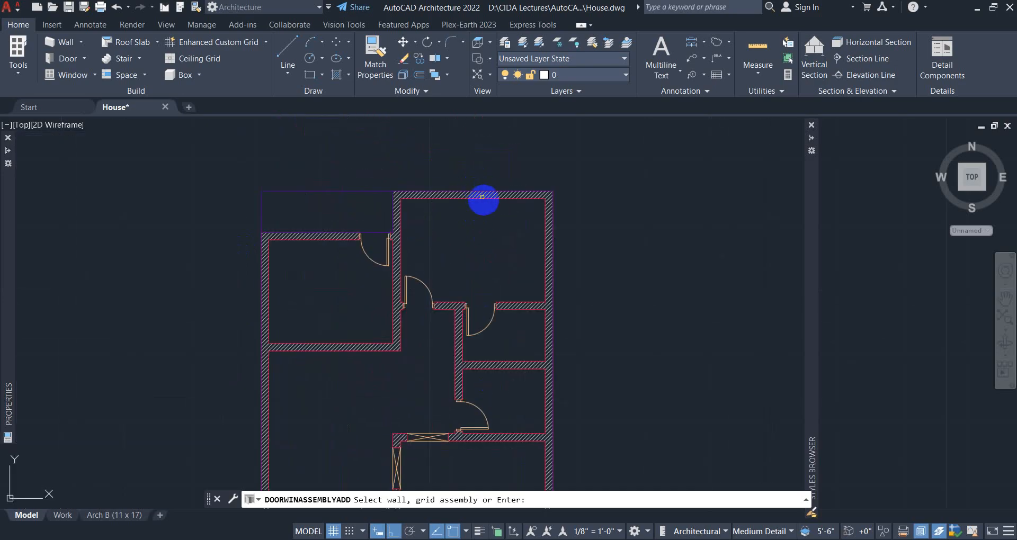
left_click(484, 196)
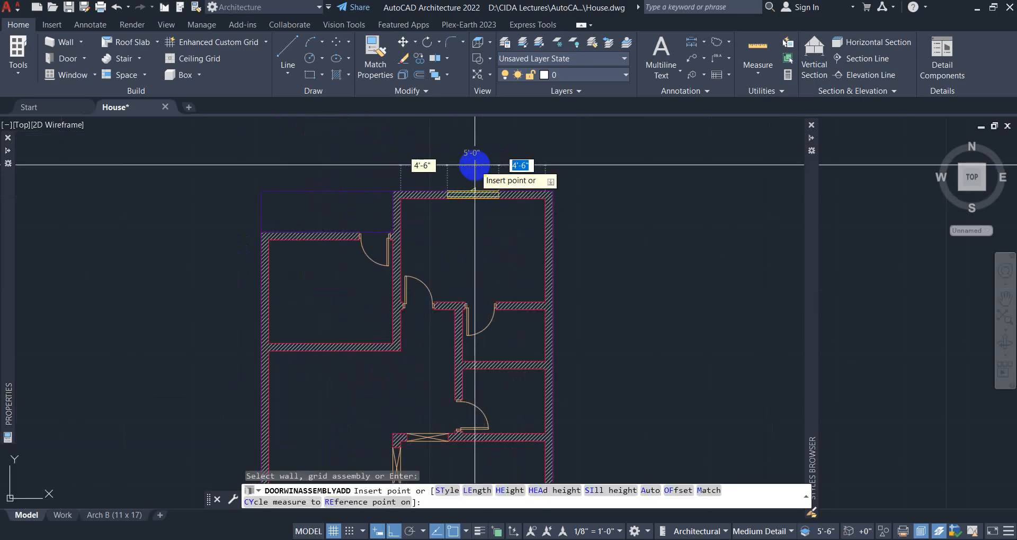
left_click(474, 164)
Check the window locations in Ground Floor.pdf and place a 5'-0" window in the upper-left room's rear wall, centred between corner and door.
middle_click_drag(317, 318, 400, 230)
scroll(400, 229, "down", 2)
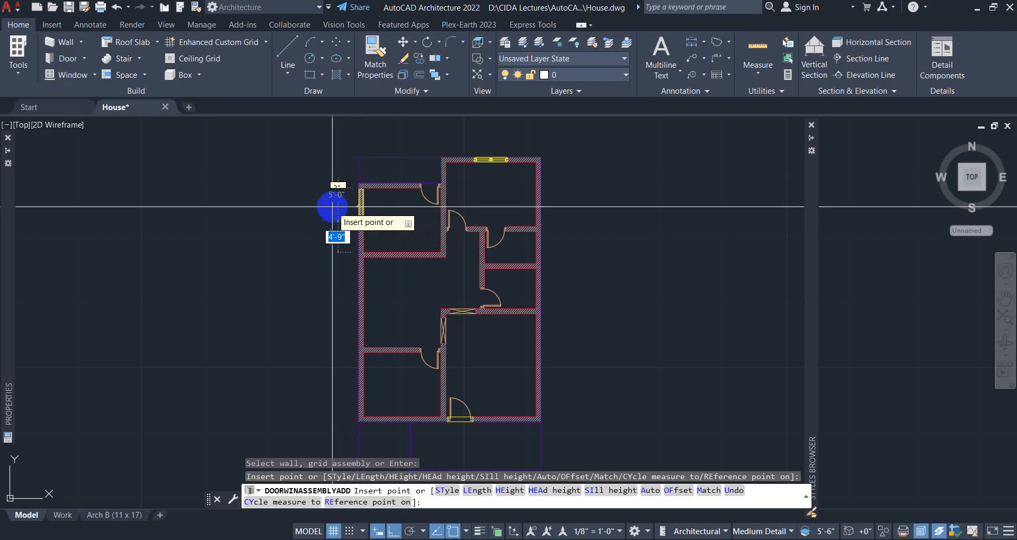
left_click(502, 539)
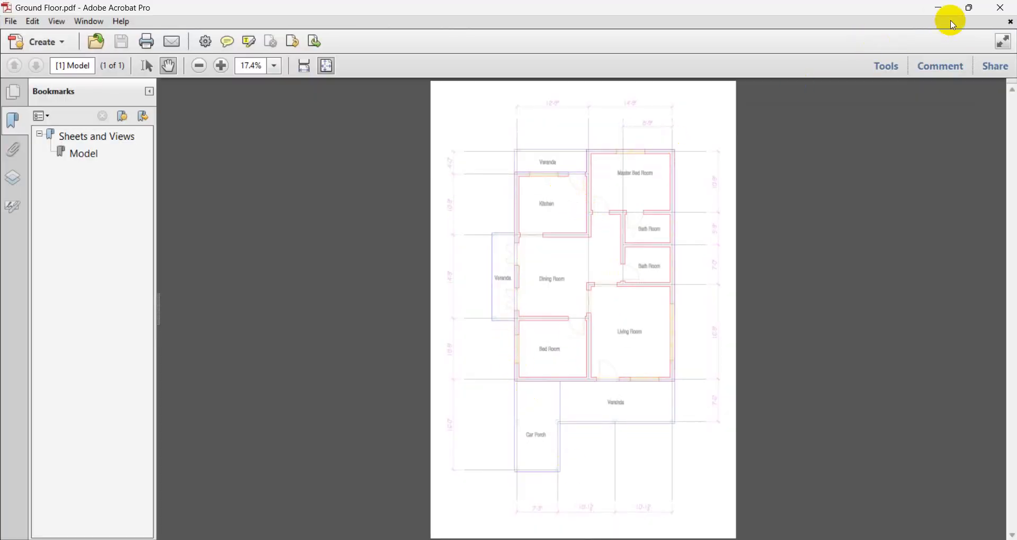
left_click(945, 10)
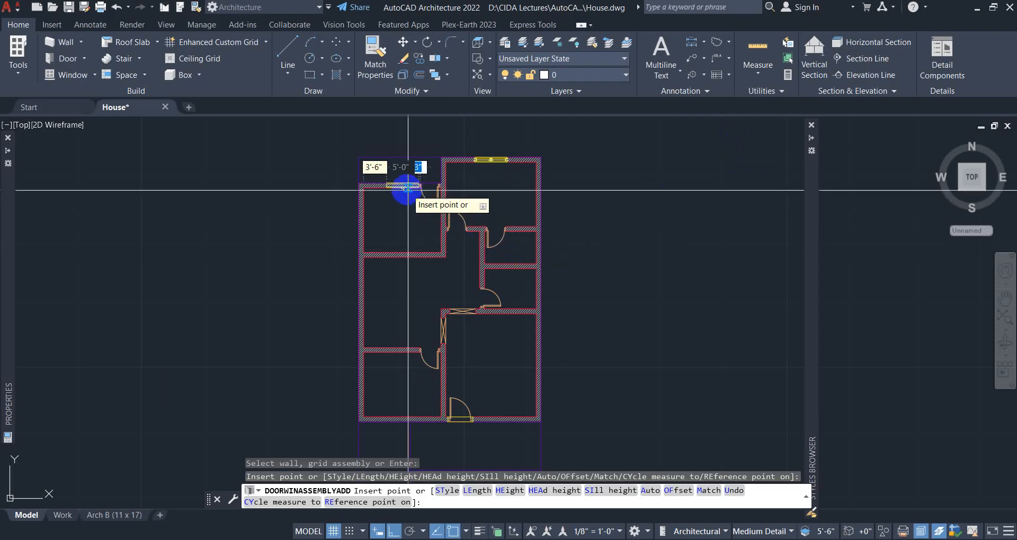
left_click(408, 164)
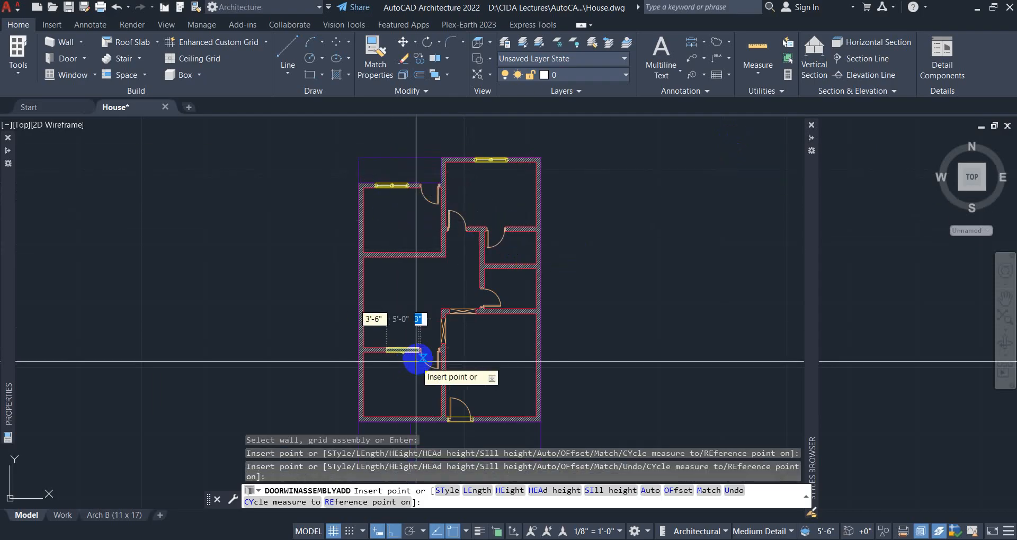
Place a 5'-0" window in the lower-left room's outer side wall, centred with 2'-6" on each side.
middle_click_drag(413, 352, 428, 229)
scroll(367, 273, "up", 1)
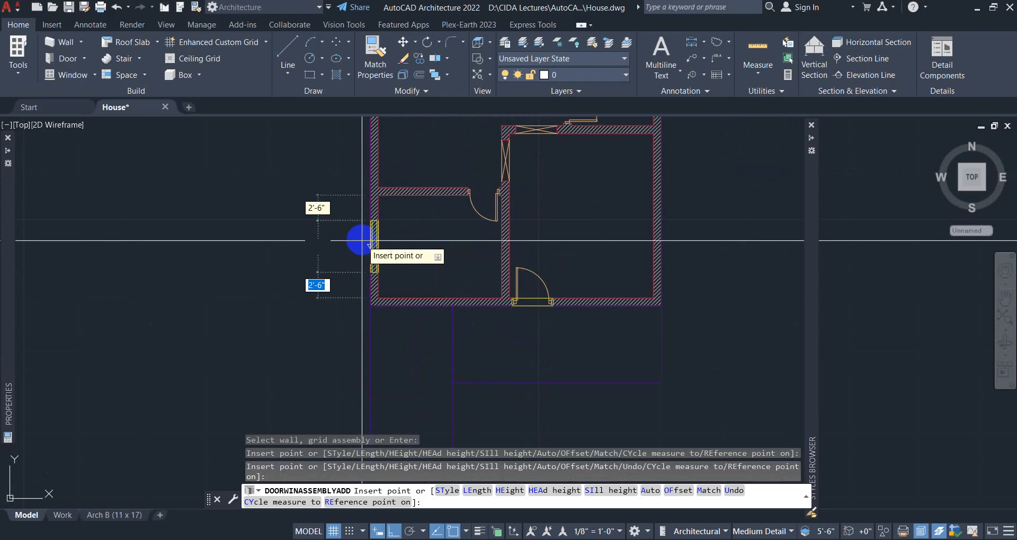
left_click(361, 241)
scroll(522, 295, "down", 3)
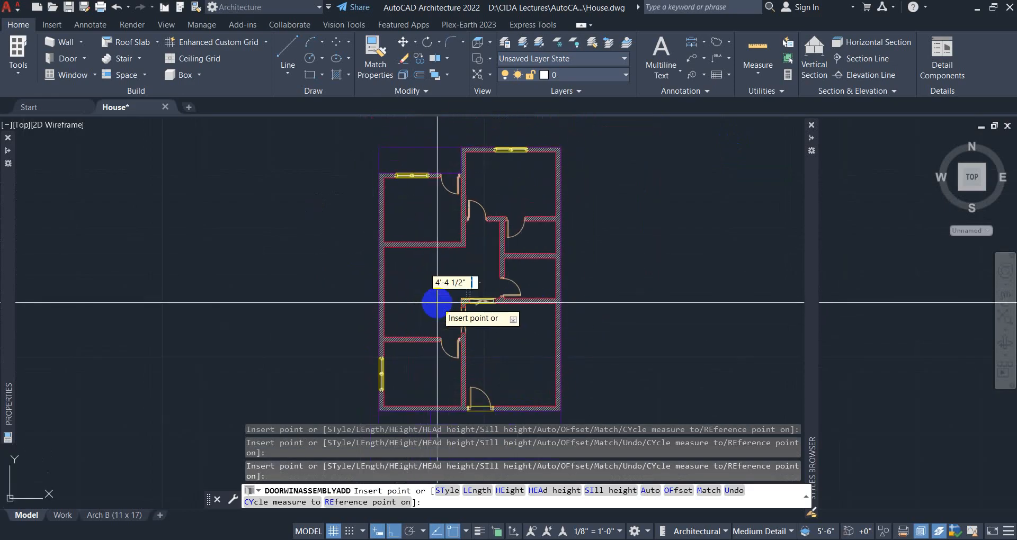
Set the window width to 10'-0" and place one in the lower-right room's outer side wall, 3'-0" from both ends.
middle_click_drag(561, 303, 532, 283)
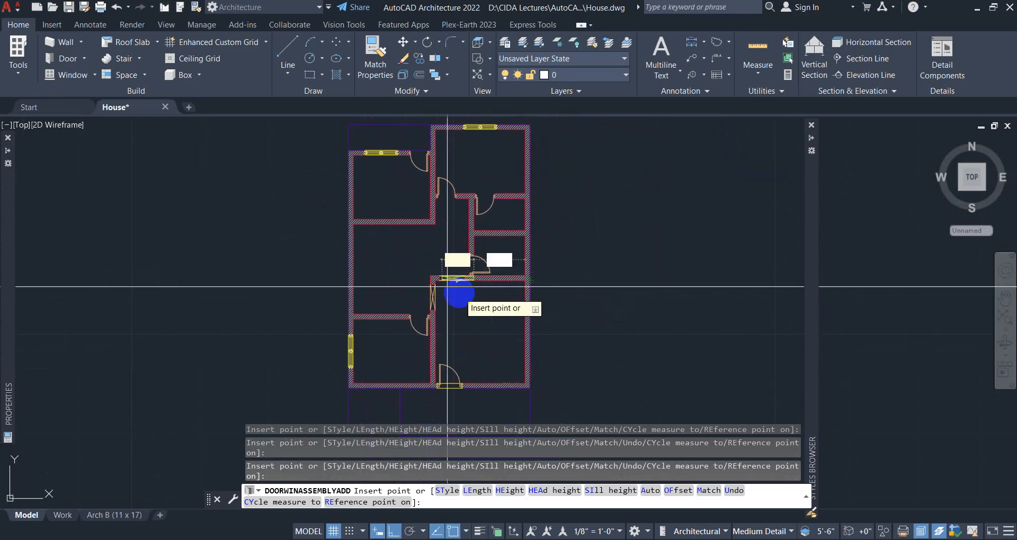
middle_click_drag(499, 348, 472, 307)
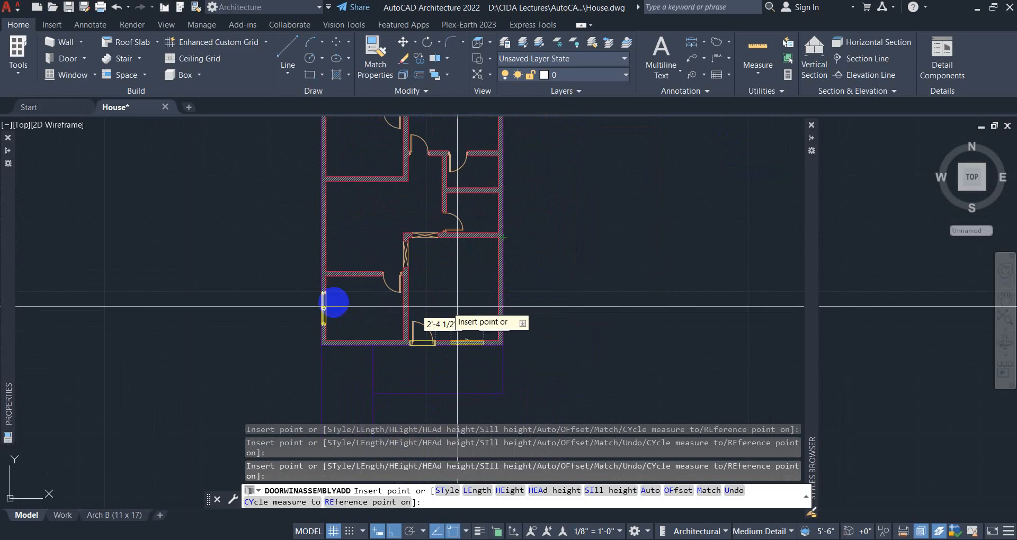
mouse_move(13, 254)
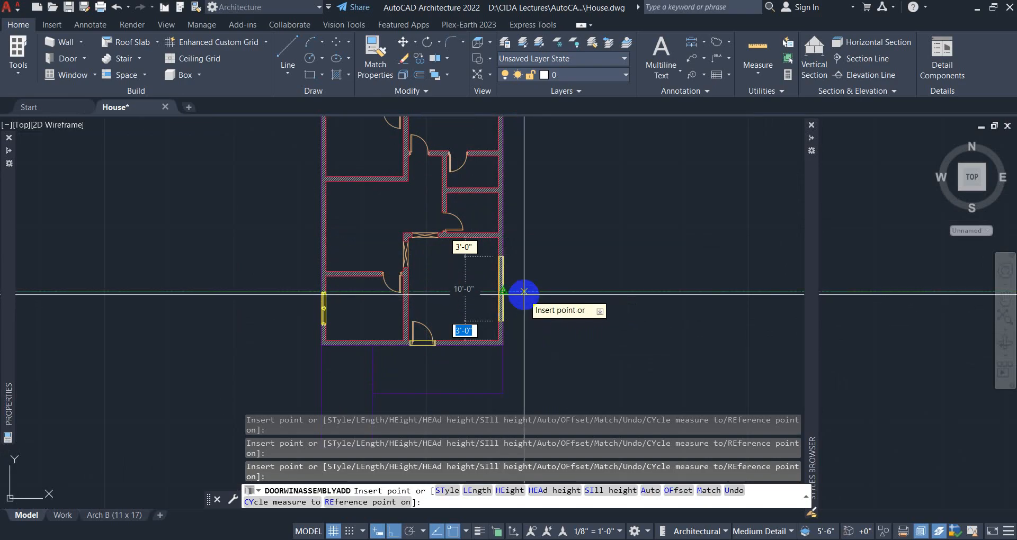
scroll(416, 296, "down", 3)
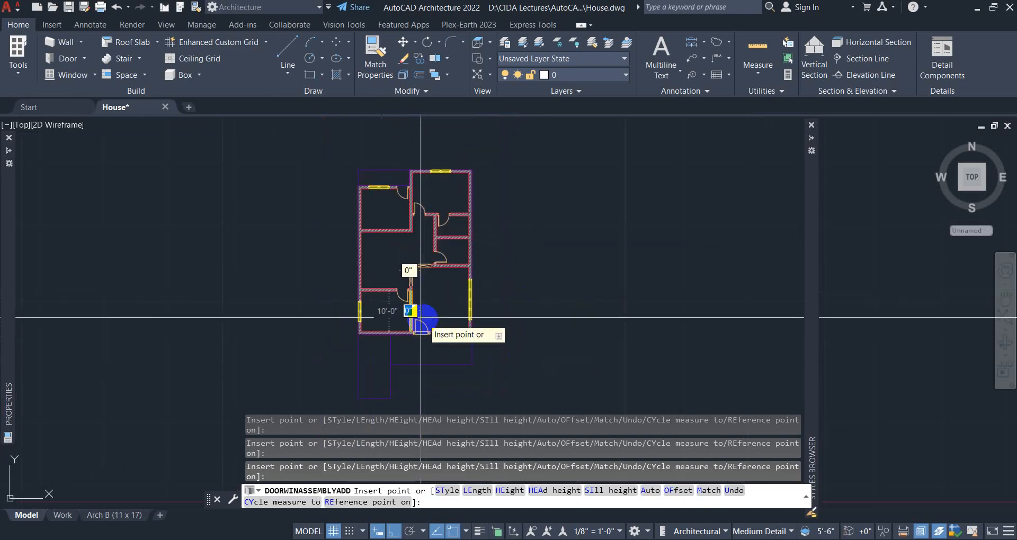
Set the size of the windows being inserted to 2'-6" wide and 3'-0" high.
scroll(466, 307, "up", 2)
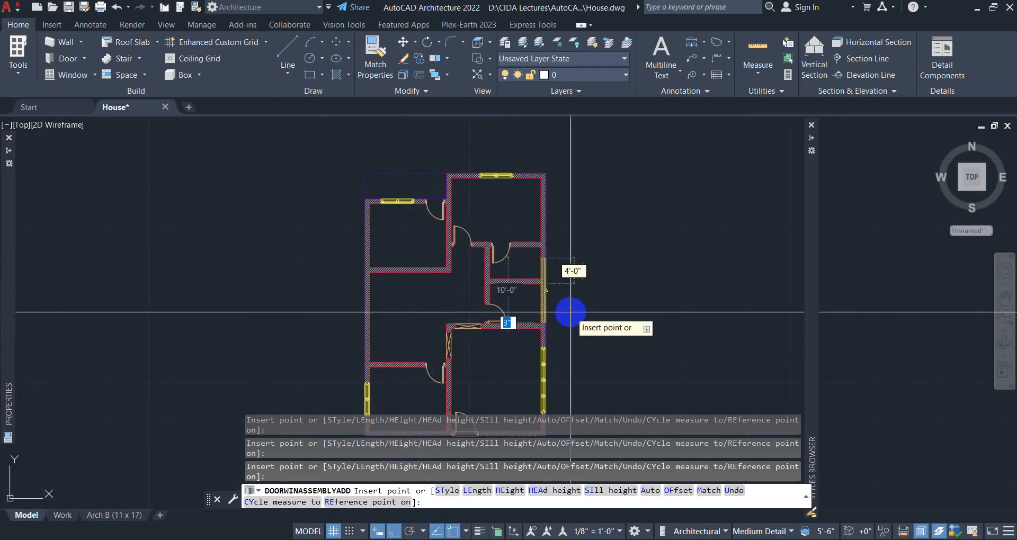
scroll(451, 273, "up", 3)
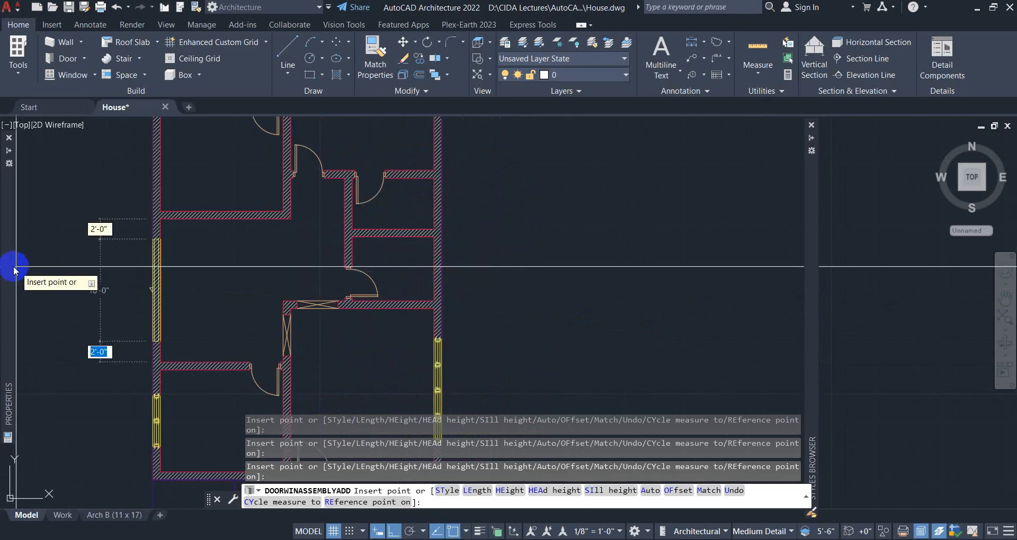
mouse_move(13, 271)
left_click(170, 195)
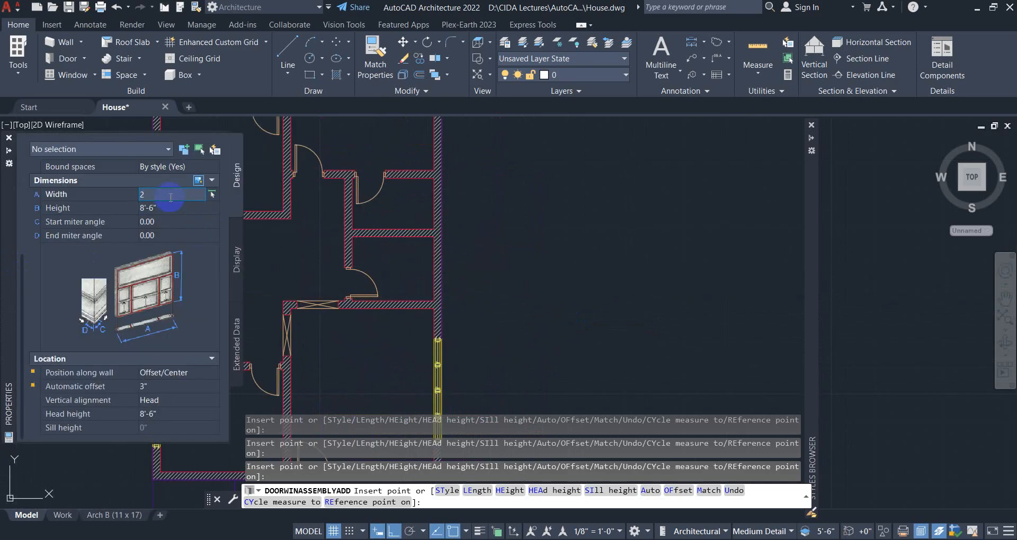
left_click(165, 206)
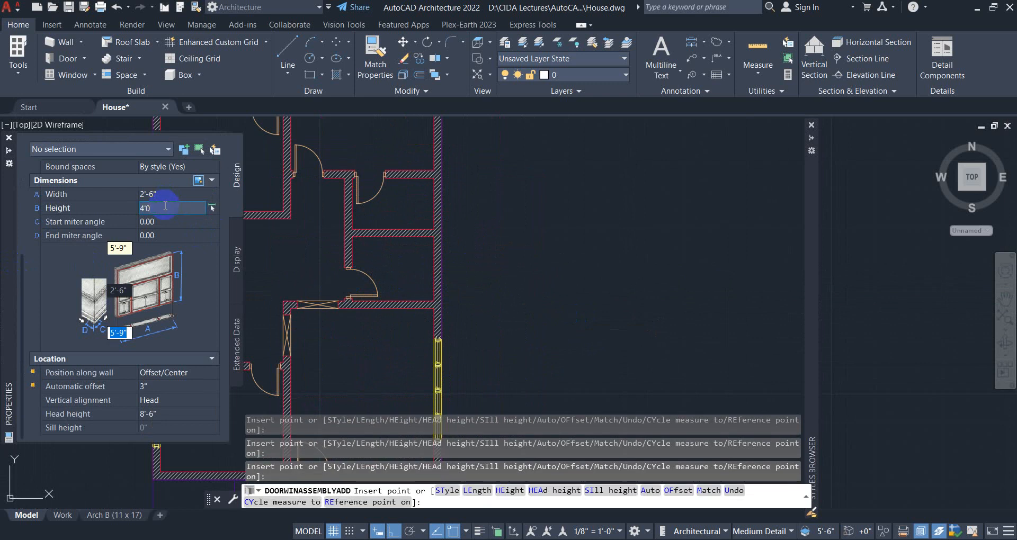
key("Return")
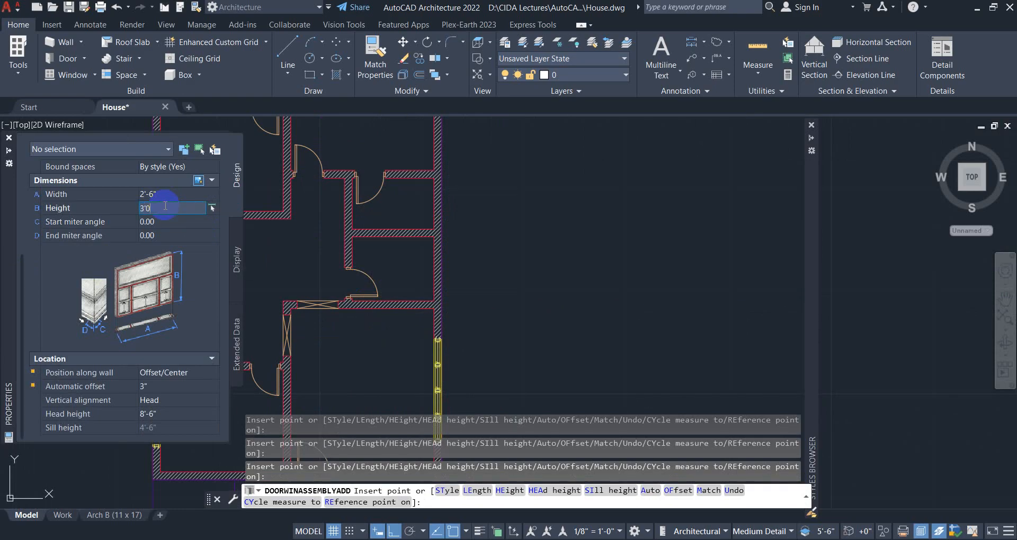
Place one 2'-6" window in the outer side wall of each small right-hand room, the upper one centred with 1'-3" each side.
scroll(438, 211, "up", 2)
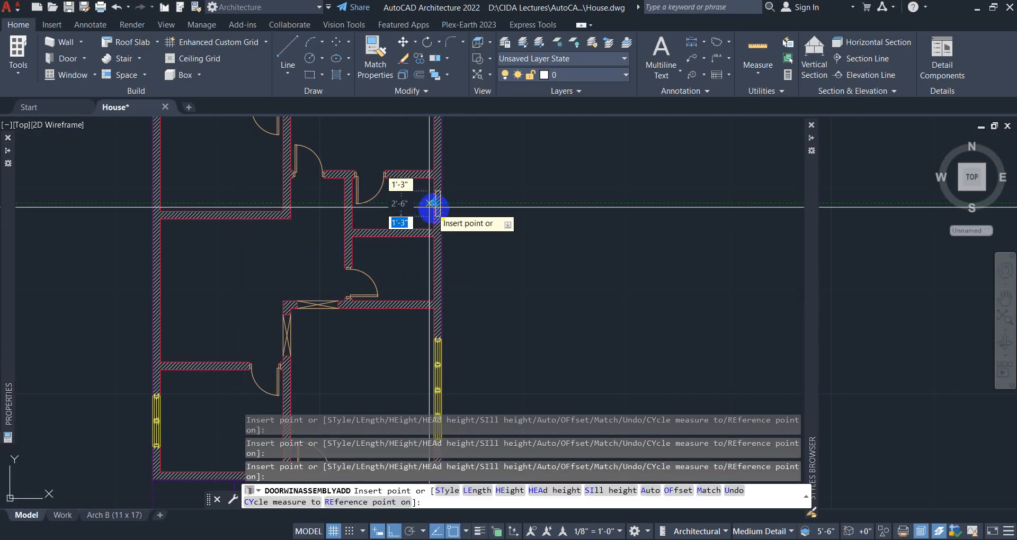
left_click(459, 207)
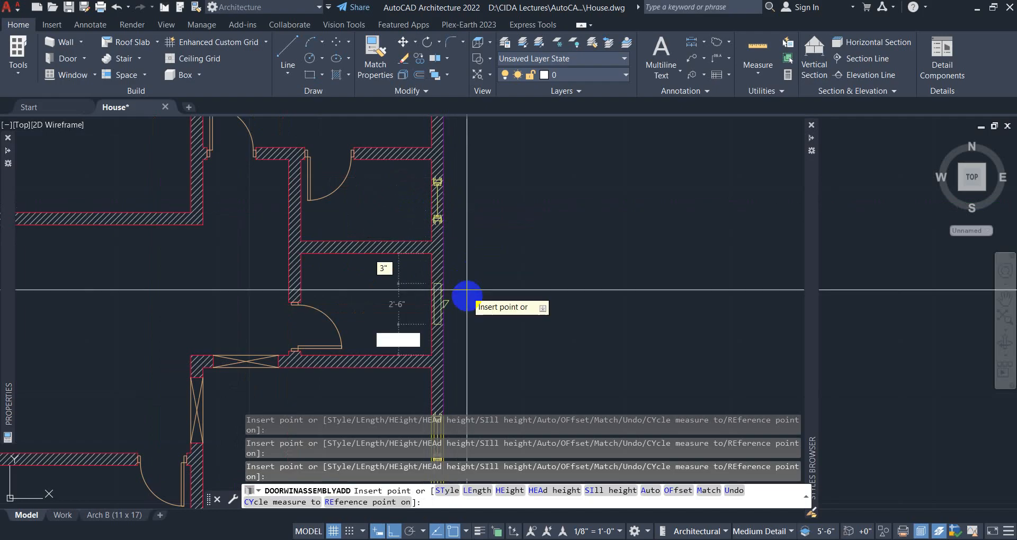
scroll(488, 292, "down", 5)
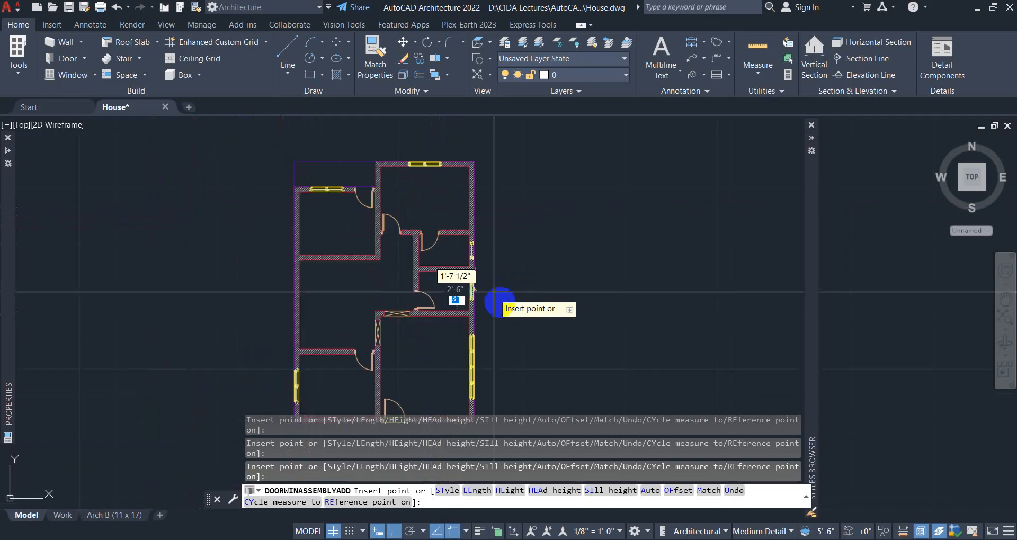
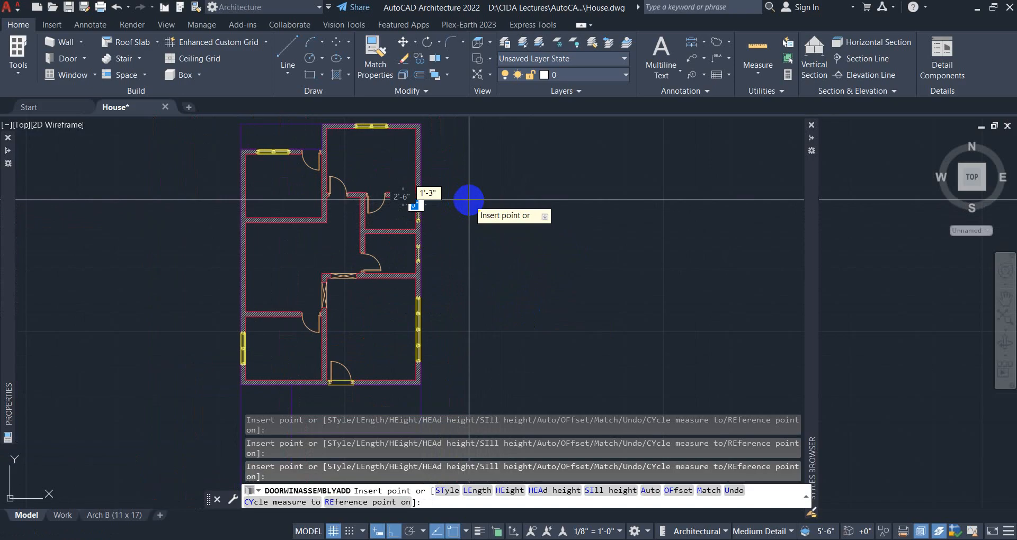
right_click(469, 200)
left_click(489, 212)
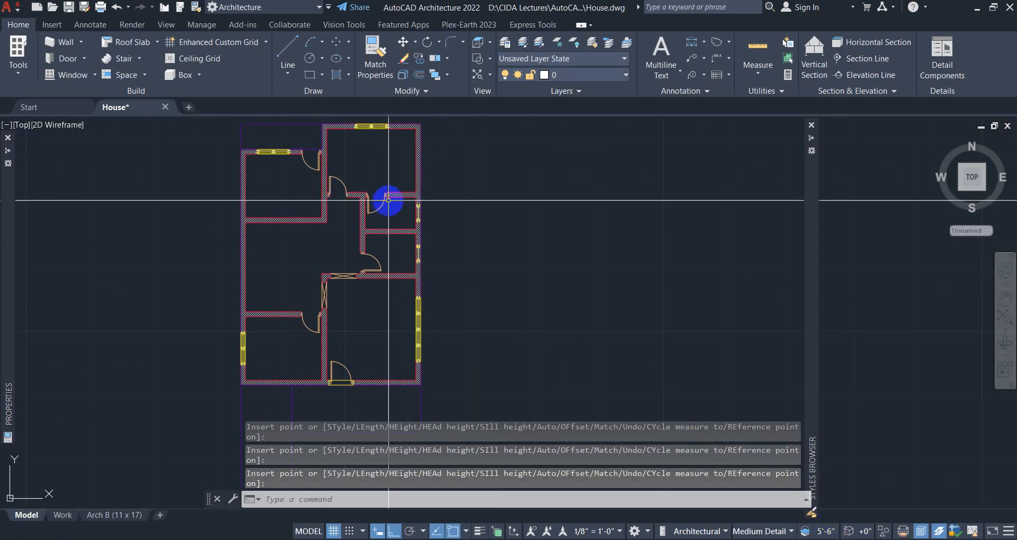
Set the cut height of the Global Cut Plane to 6'-6".
scroll(411, 213, "up", 5)
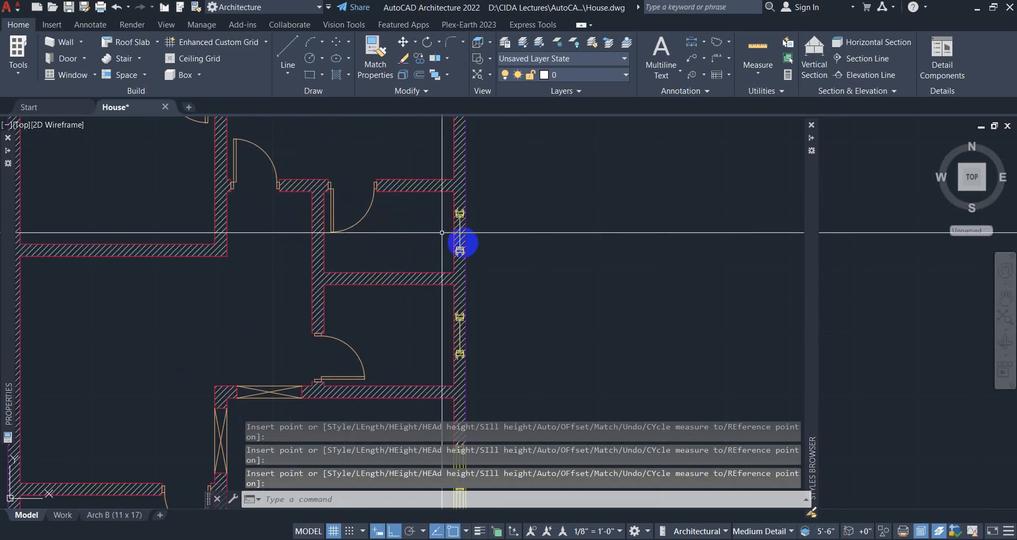
left_click(826, 532)
double_click(522, 265)
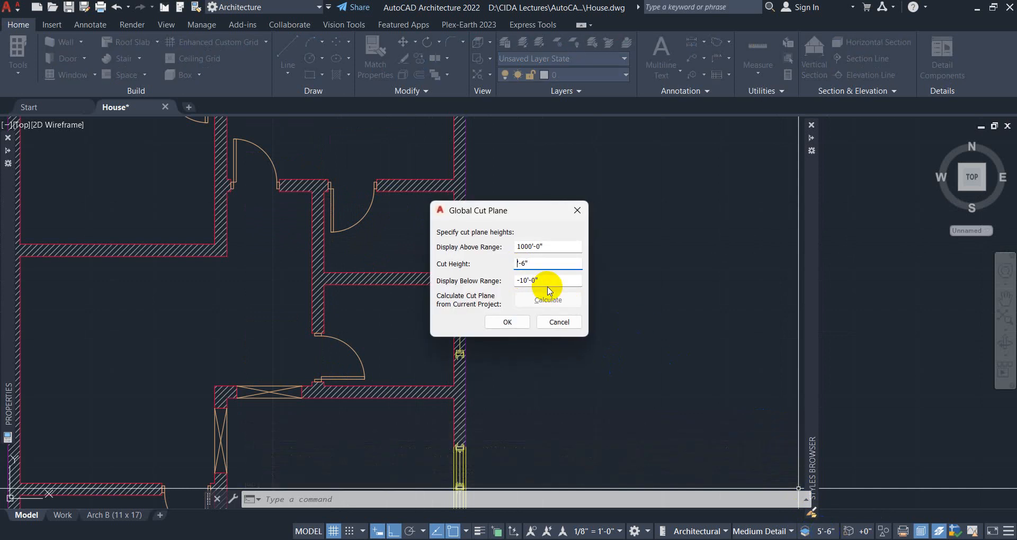
type("6'-6\"")
left_click(507, 322)
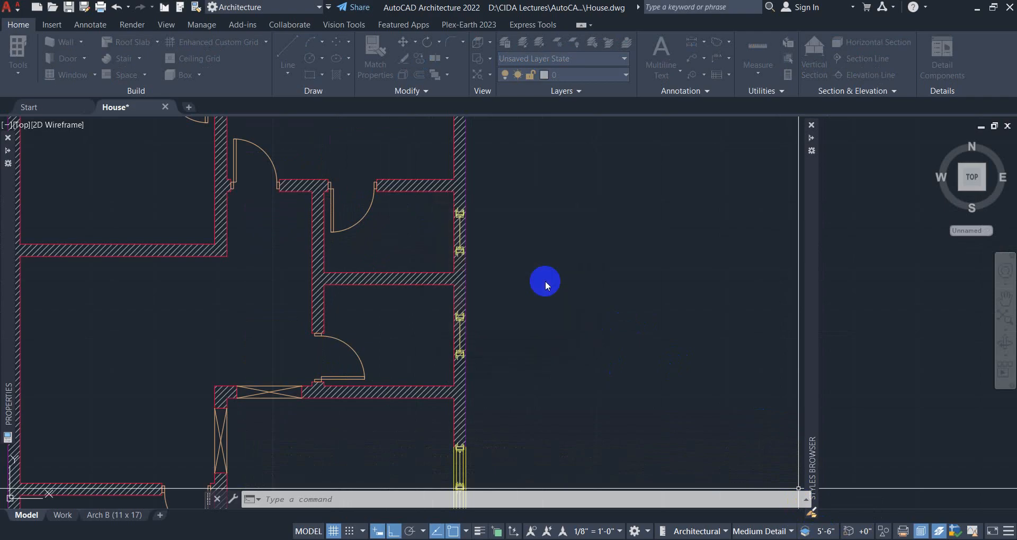
scroll(603, 319, "down", 5)
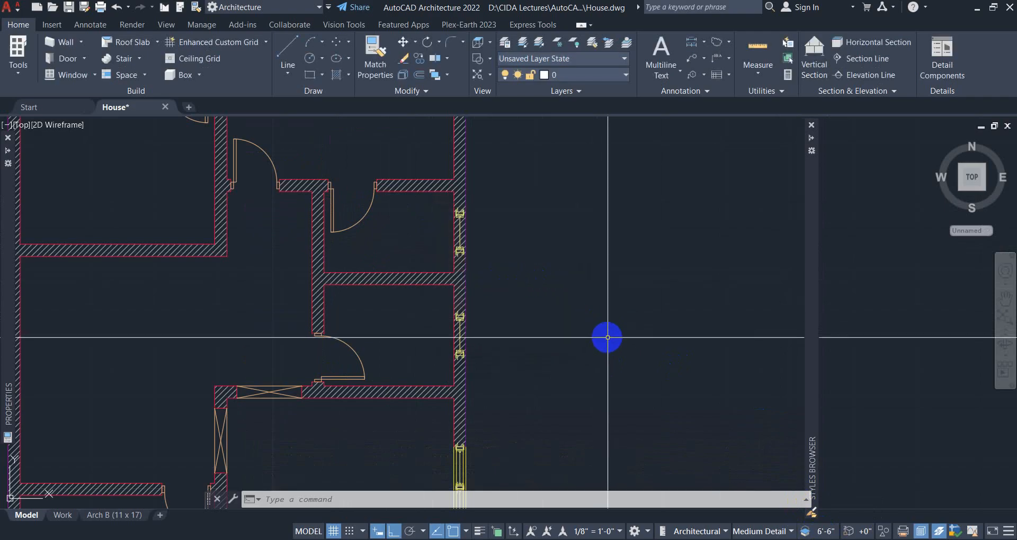
Undo the last cut plane height change.
middle_click_drag(553, 317, 554, 300)
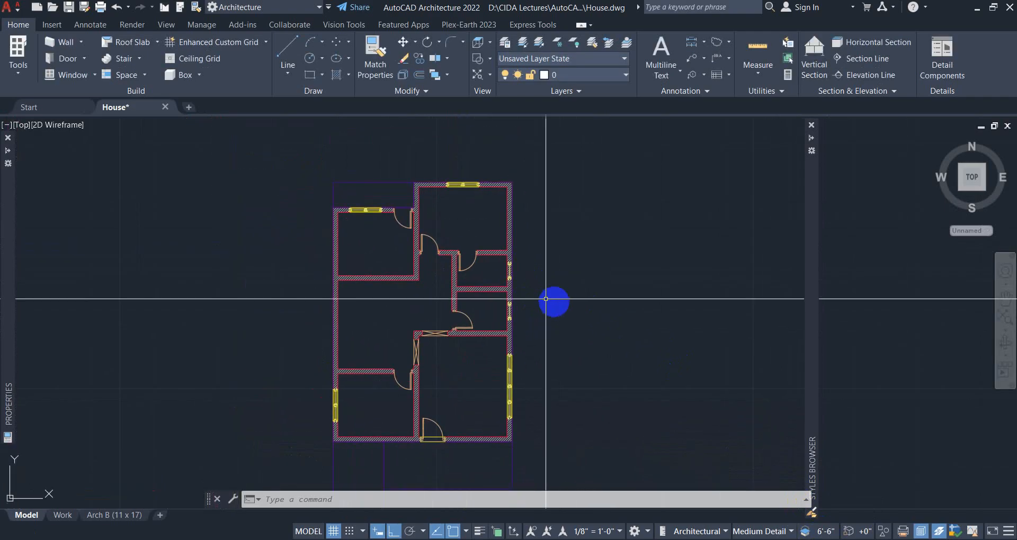
scroll(558, 302, "up", 3)
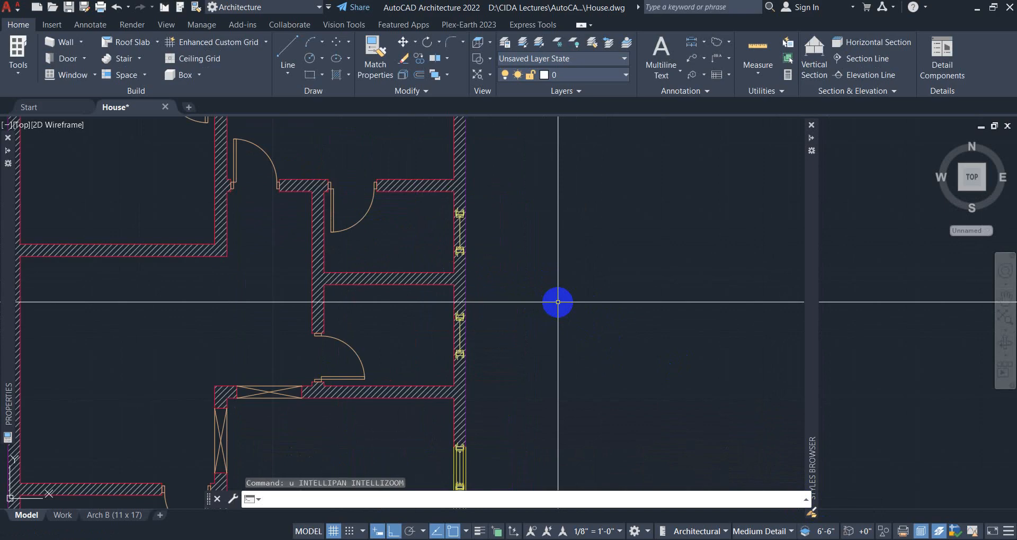
type("u")
key("Return")
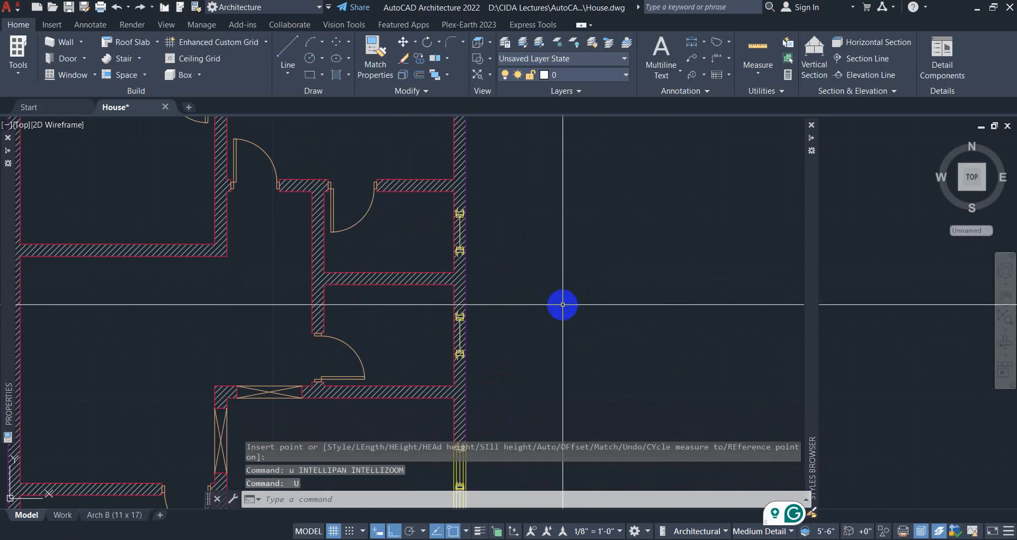
Examine the placed doors and windows in the SW Isometric view, and return to the Top view.
scroll(557, 305, "down", 4)
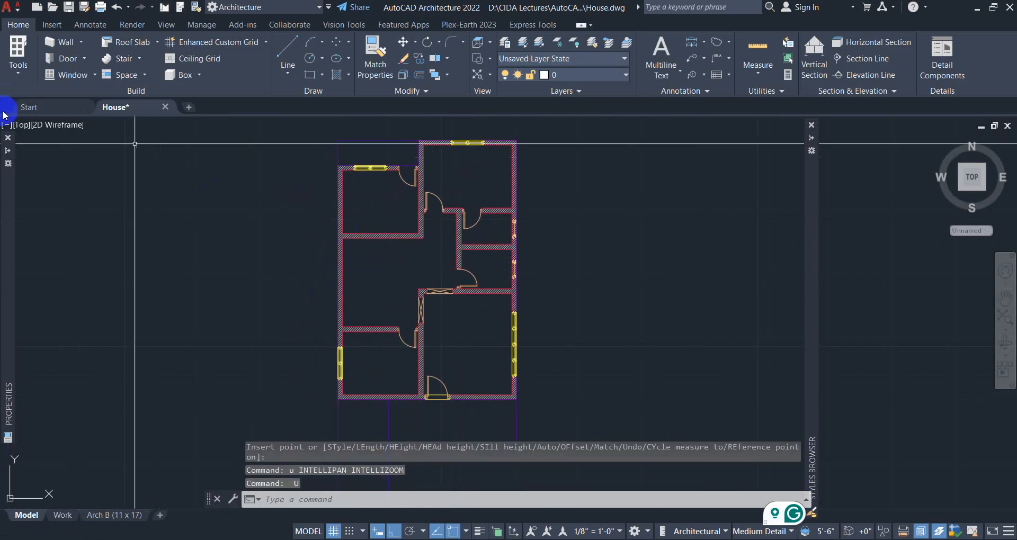
left_click(21, 126)
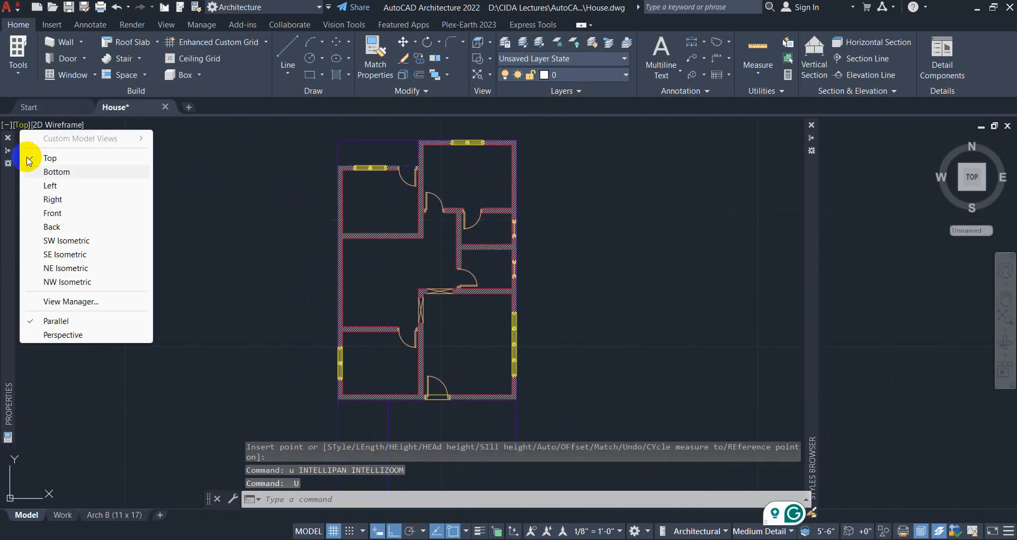
left_click(55, 241)
scroll(556, 342, "up", 4)
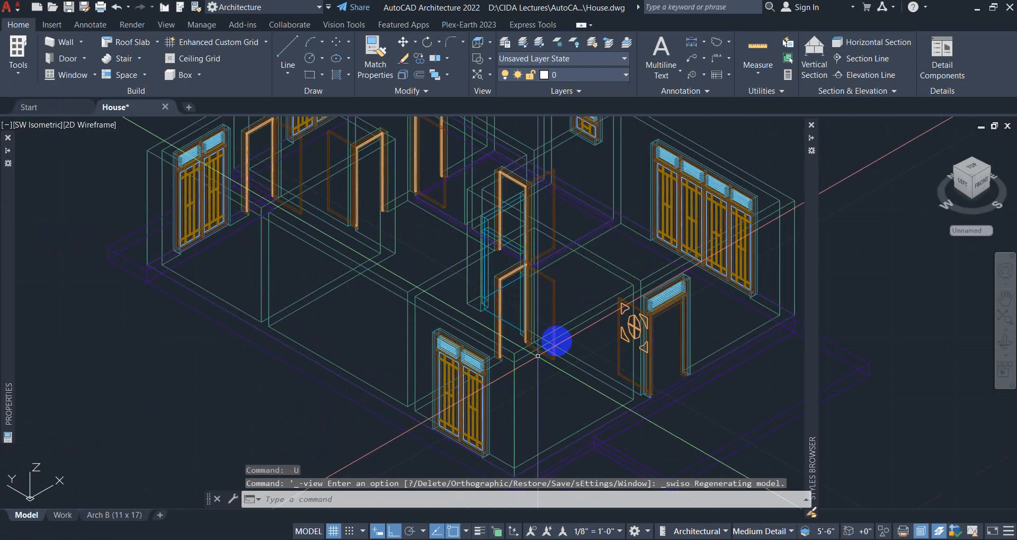
scroll(490, 356, "down", 2)
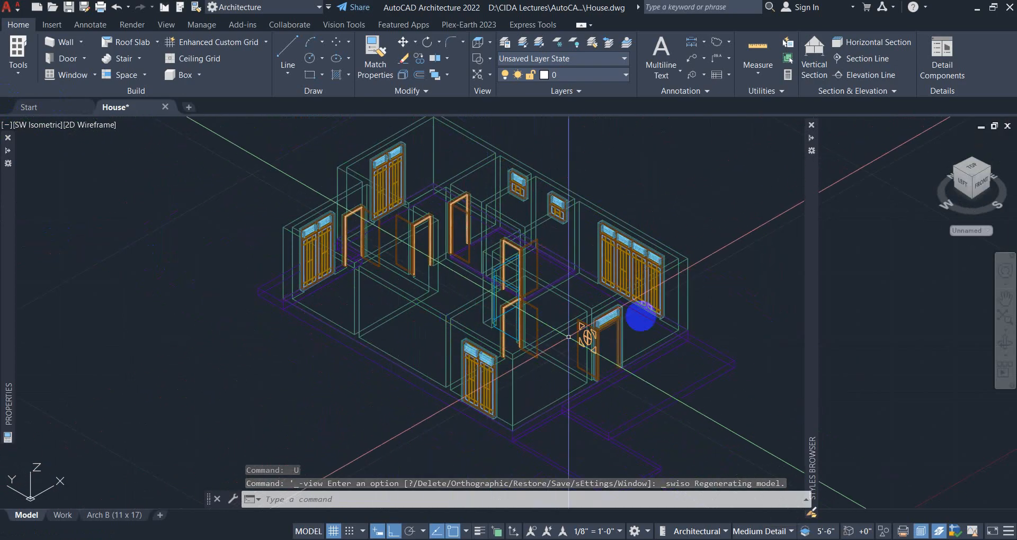
scroll(562, 344, "up", 3)
scroll(556, 353, "down", 3)
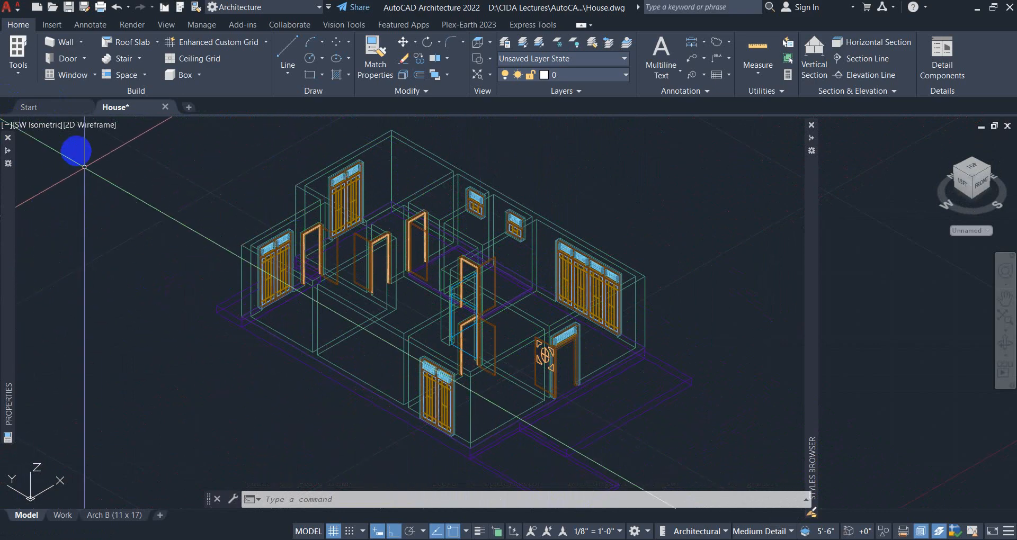
left_click(37, 125)
left_click(65, 157)
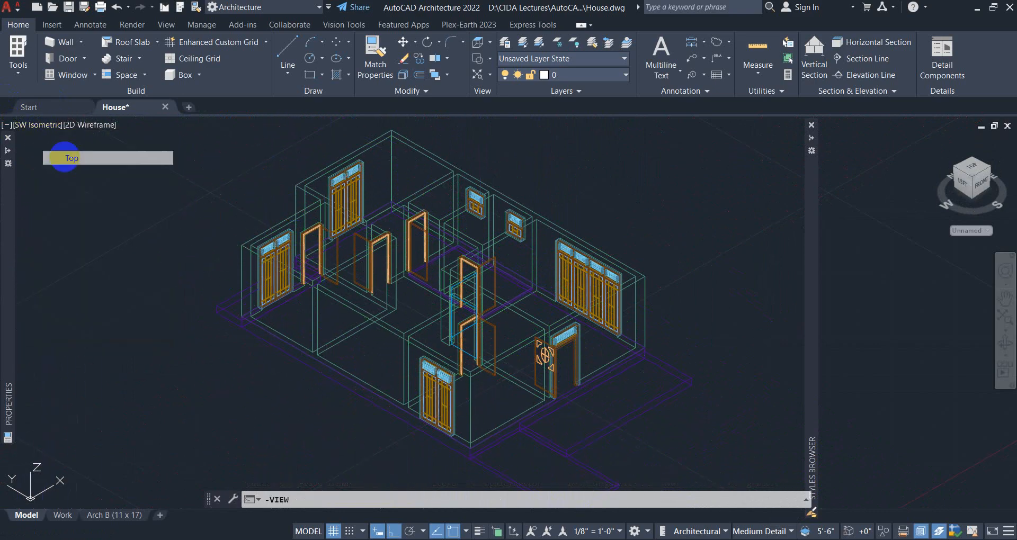
Set the height of the 10'-0" window in the lower-right room's outer side wall to 7" and deselect it.
scroll(604, 376, "up", 6)
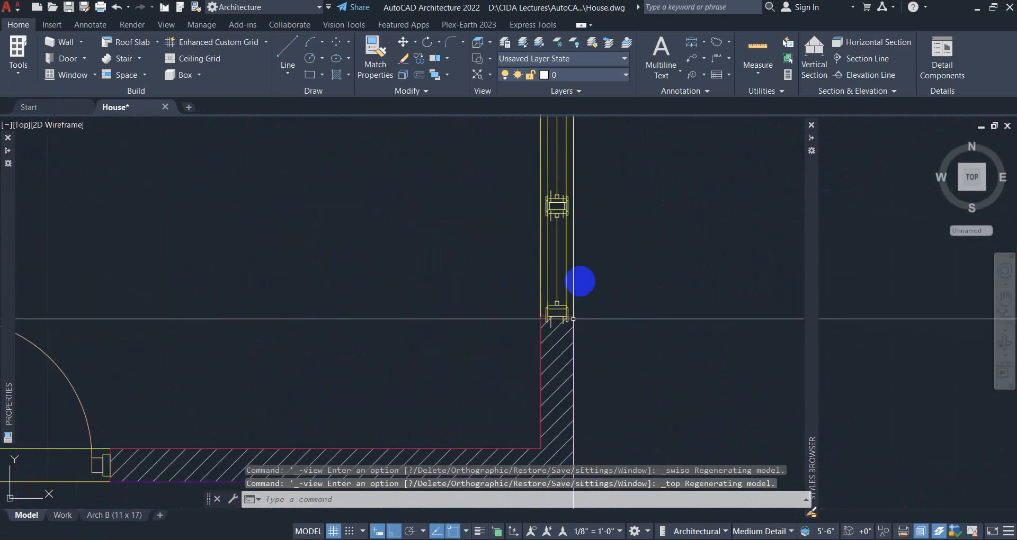
scroll(557, 202, "up", 4)
scroll(603, 348, "down", 4)
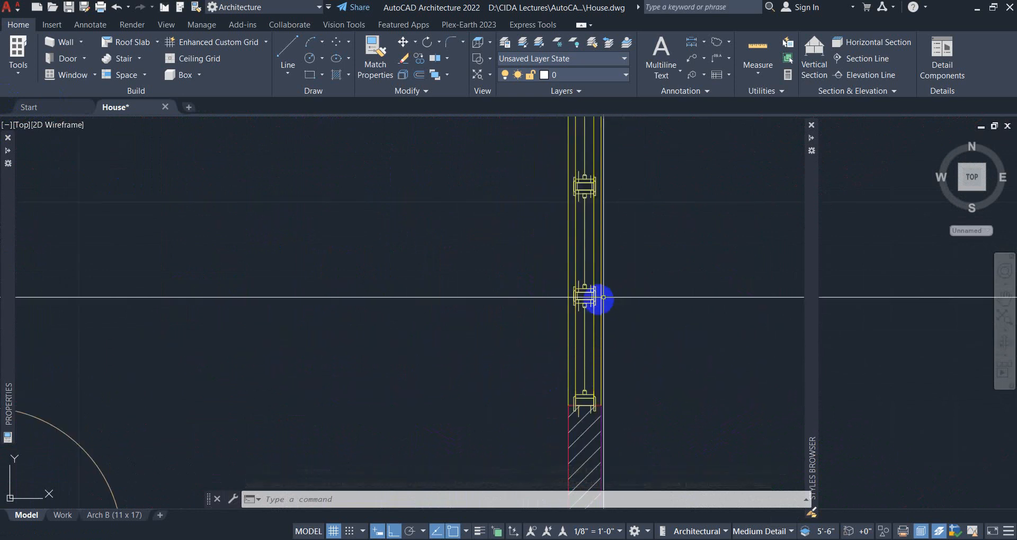
scroll(603, 297, "up", 5)
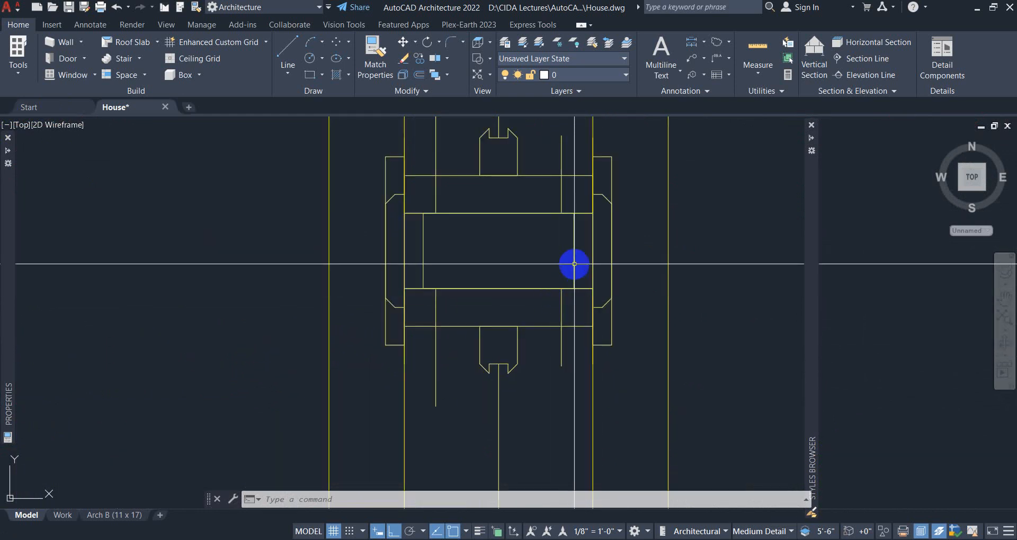
left_click(616, 277)
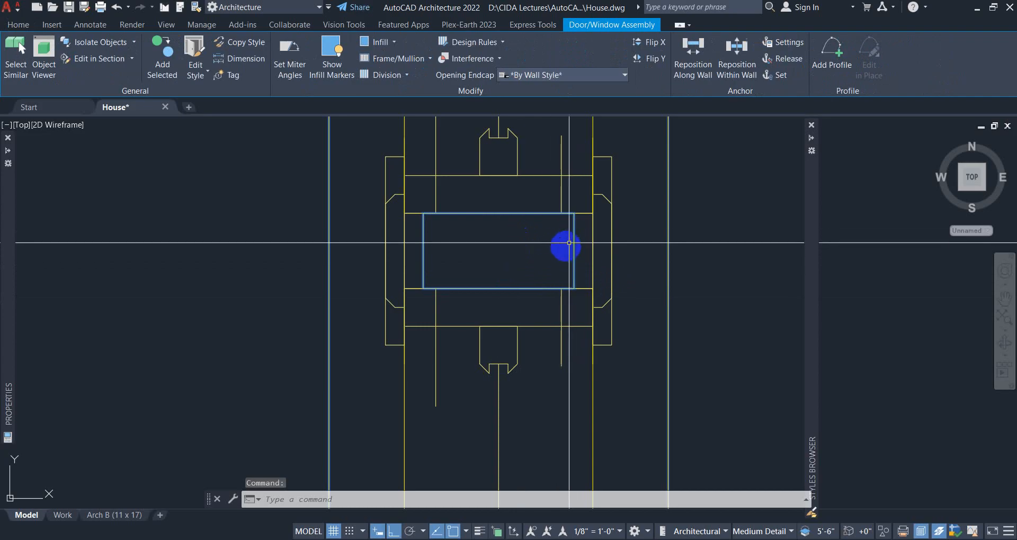
scroll(571, 248, "down", 6)
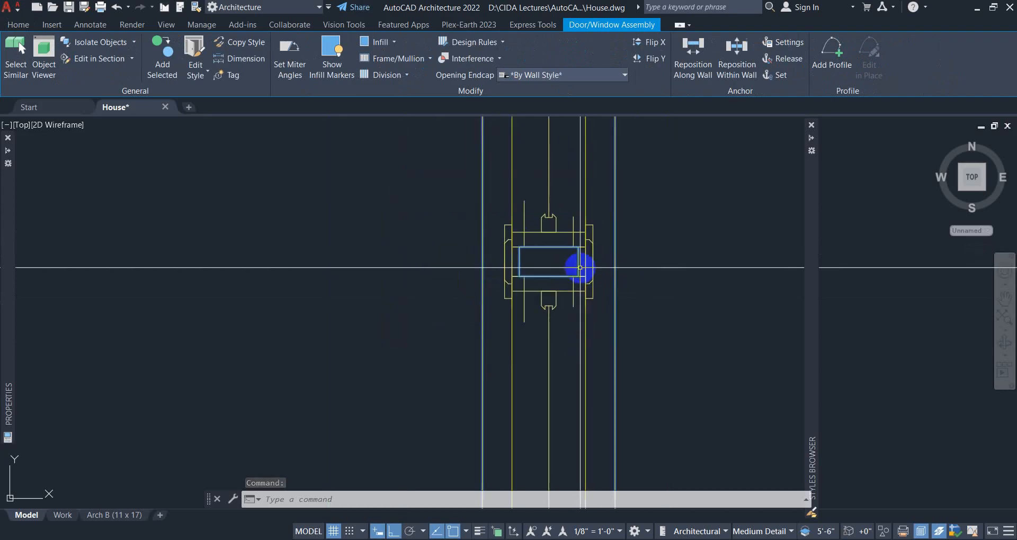
scroll(598, 250, "down", 3)
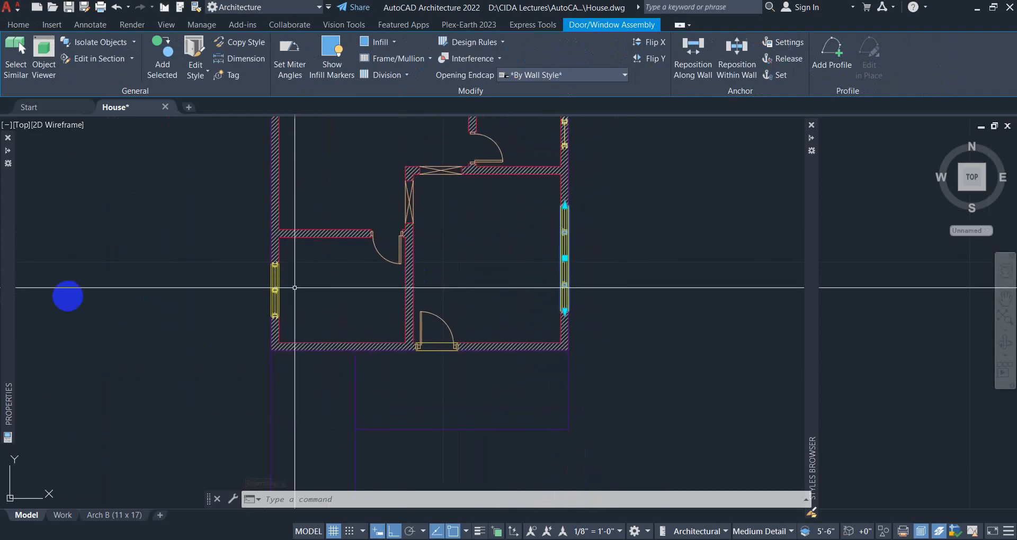
mouse_move(8, 286)
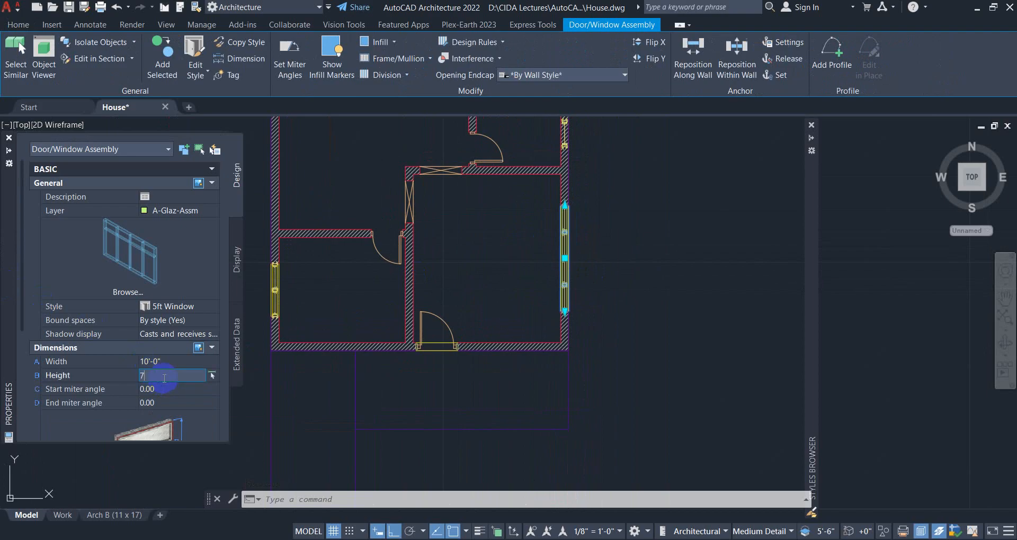
key("Return")
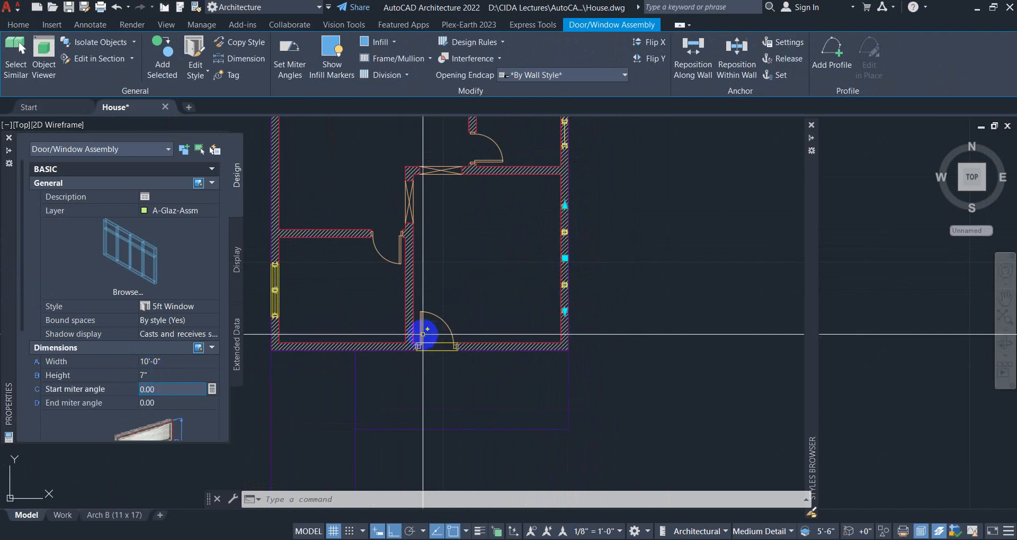
scroll(400, 318, "up", 5)
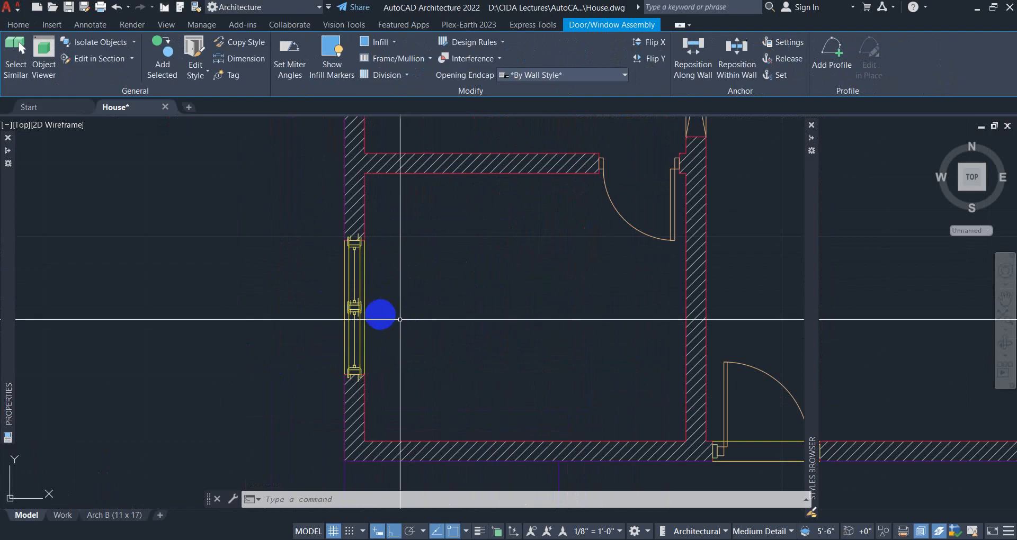
key("Escape")
Set the height of the window in the lower-left room's outer side wall to 5'-0".
scroll(361, 308, "up", 6)
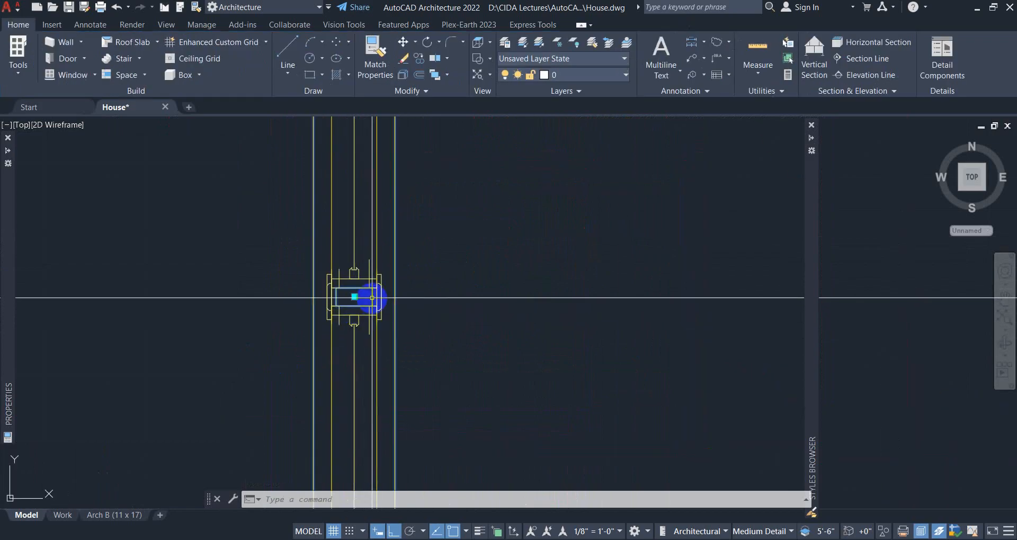
left_click(371, 298)
scroll(370, 298, "down", 4)
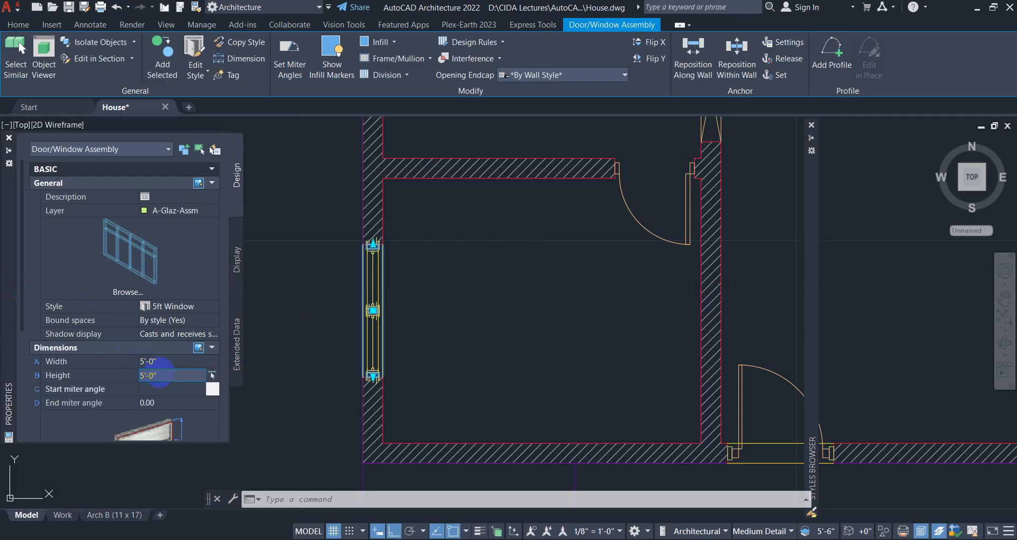
scroll(502, 319, "down", 4)
scroll(520, 311, "up", 7)
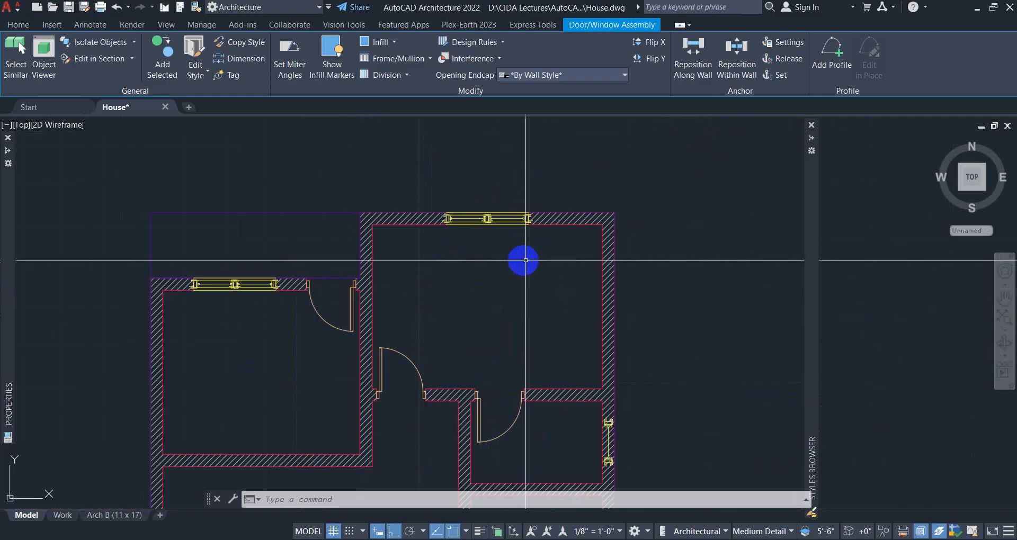
Set the height of the 5ft Window assembly in the upper-right room's upper outer wall to 5'-0".
scroll(477, 217, "up", 2)
key("Escape")
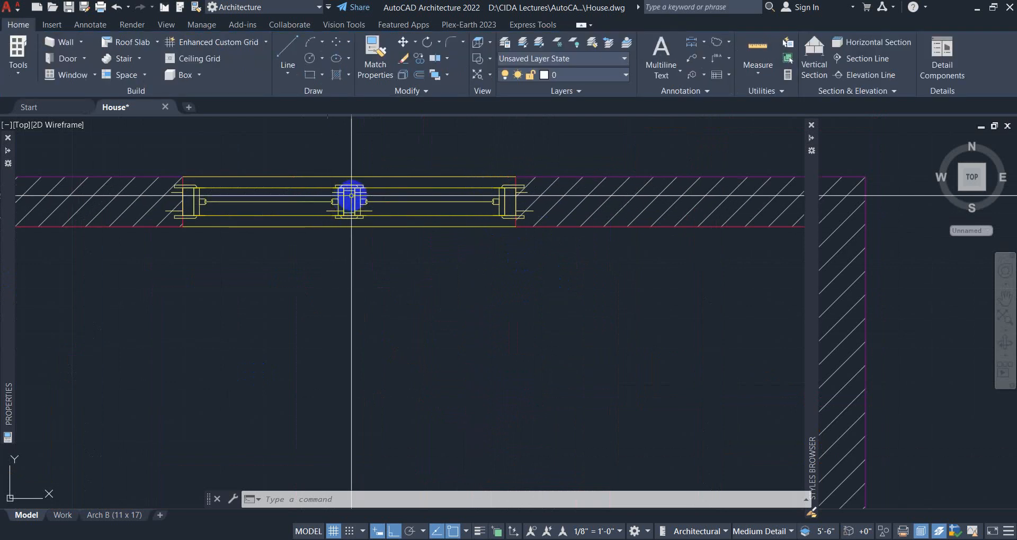
scroll(341, 196, "up", 4)
left_click(337, 187)
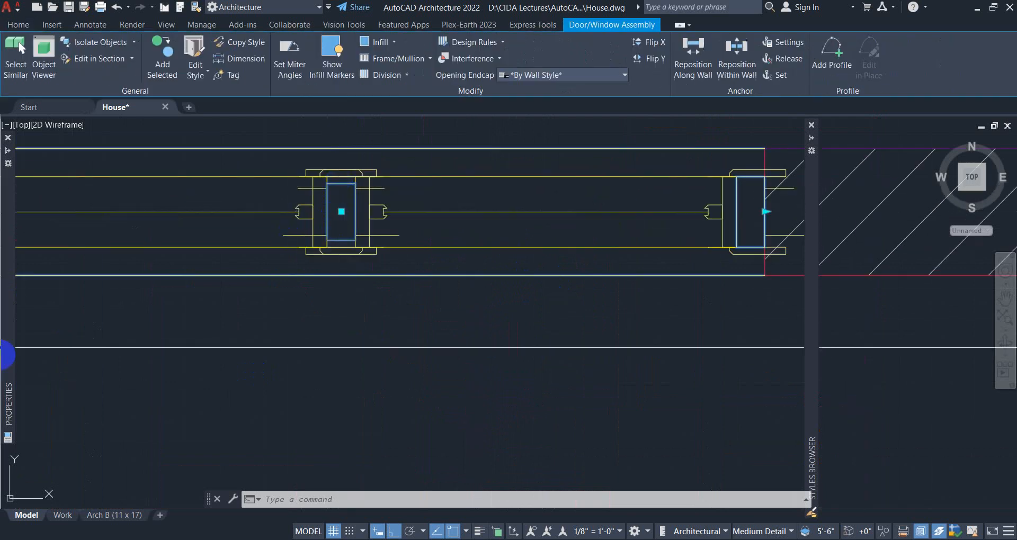
mouse_move(12, 352)
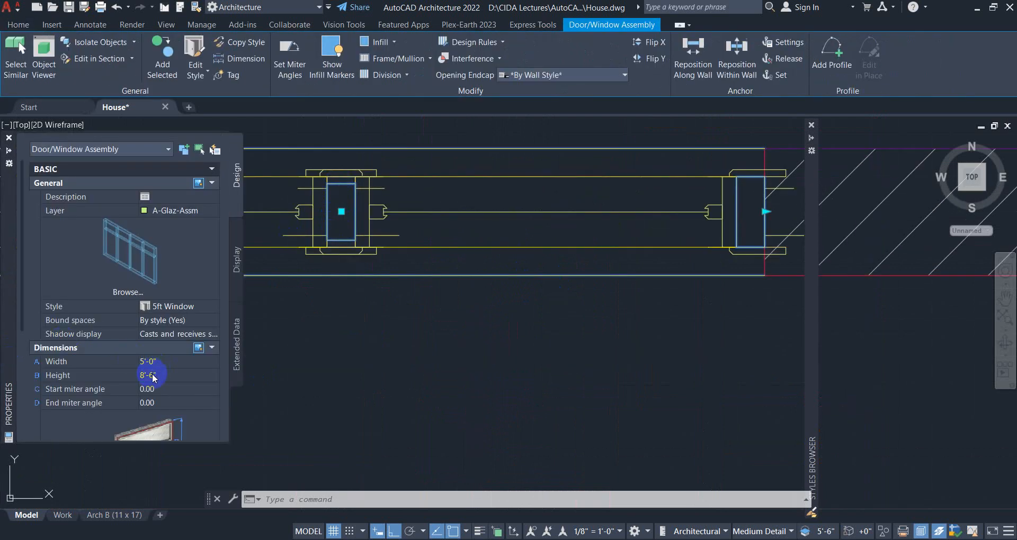
key("Return")
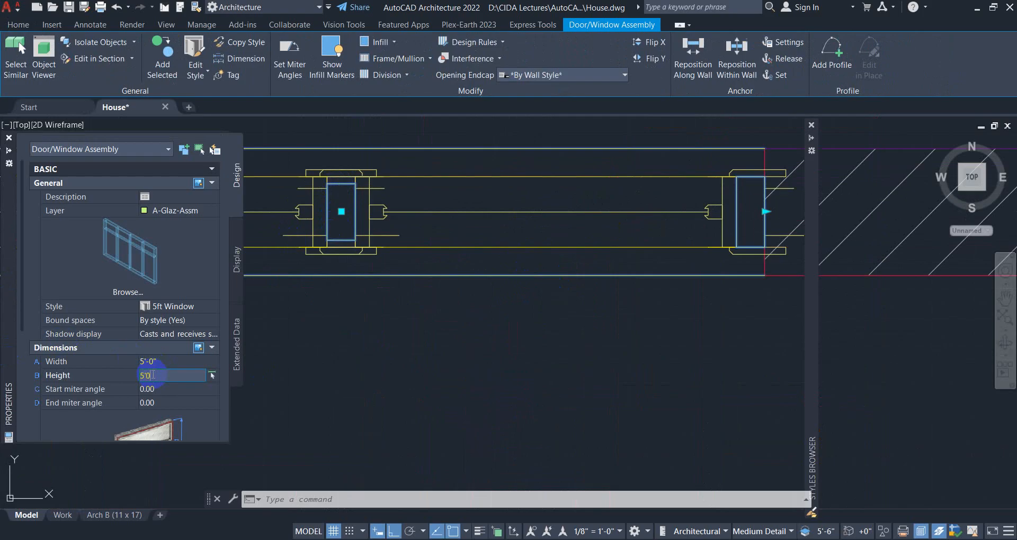
Reduce the height of the 5ft Window assembly in the upper-left room's upper outer wall and deselect it.
scroll(374, 362, "down", 5)
middle_click_drag(374, 363, 639, 238)
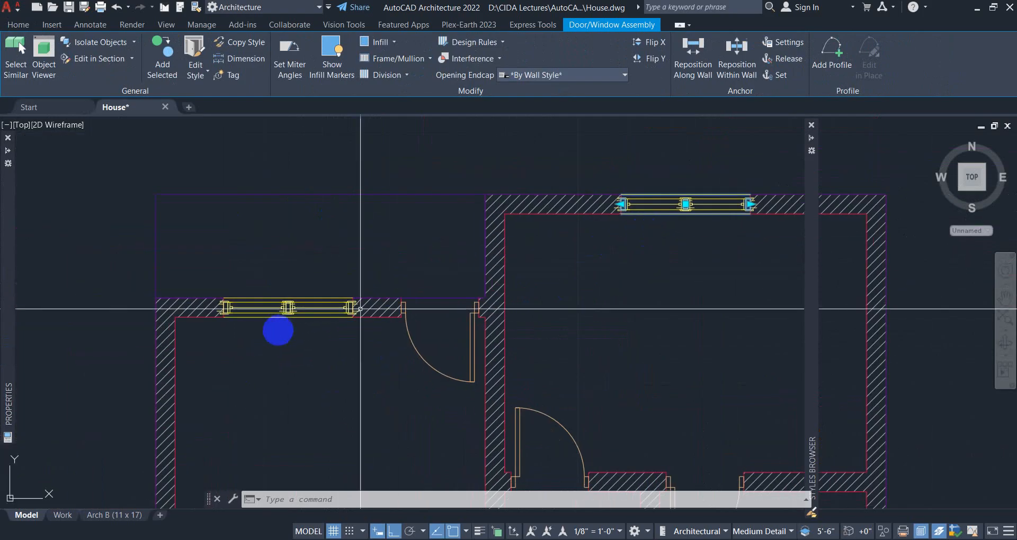
scroll(278, 332, "up", 6)
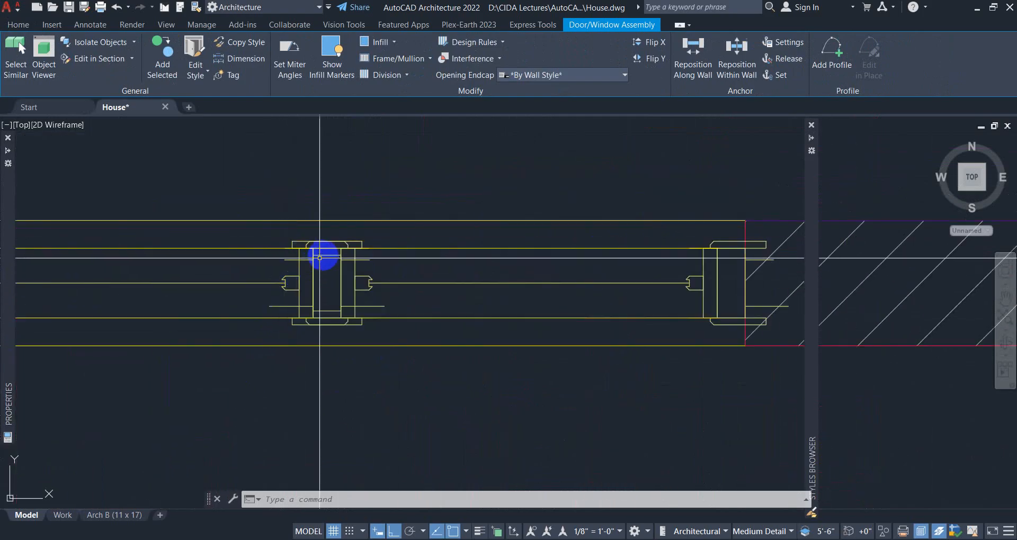
key("Escape")
left_click(322, 256)
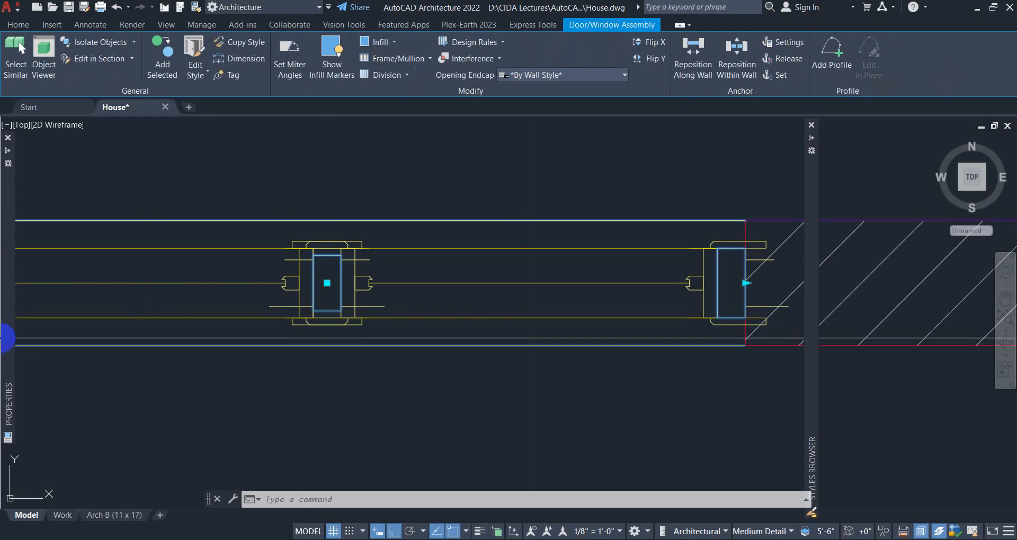
mouse_move(5, 339)
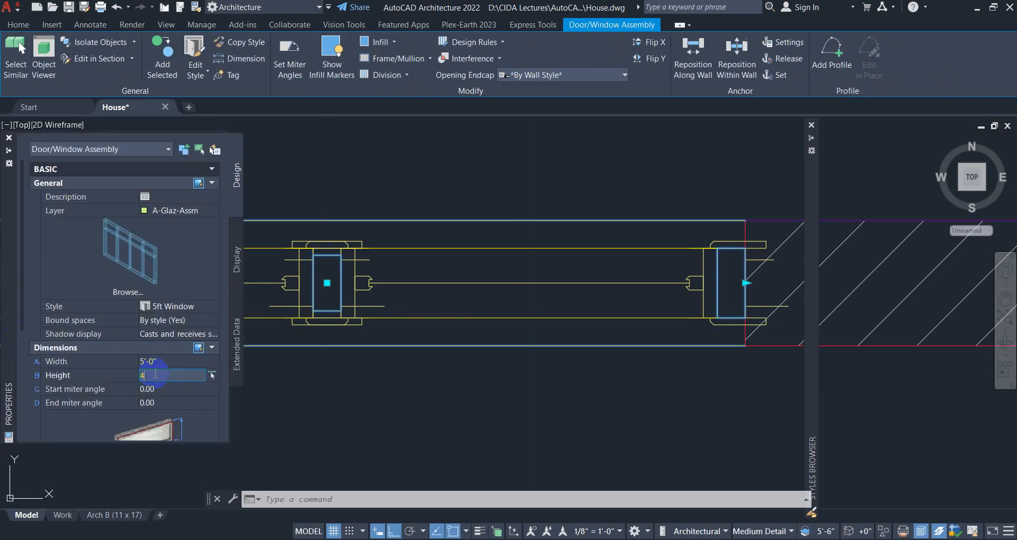
scroll(397, 361, "down", 8)
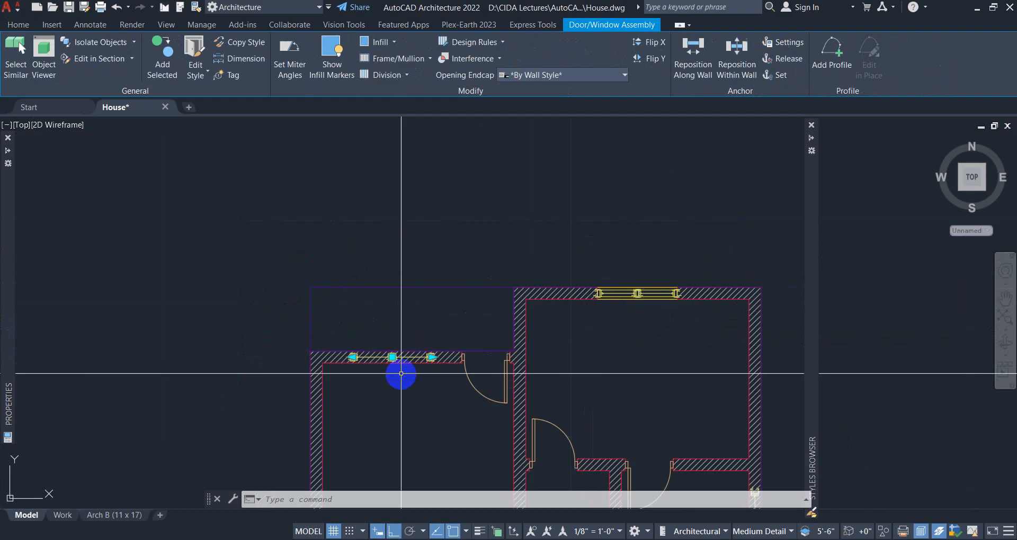
key("Escape")
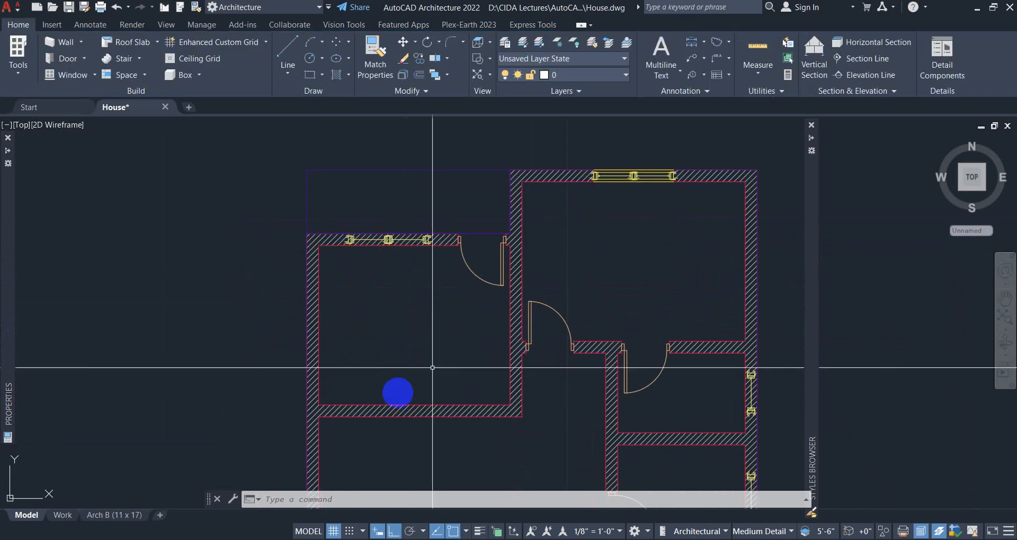
middle_click_drag(397, 392, 405, 301)
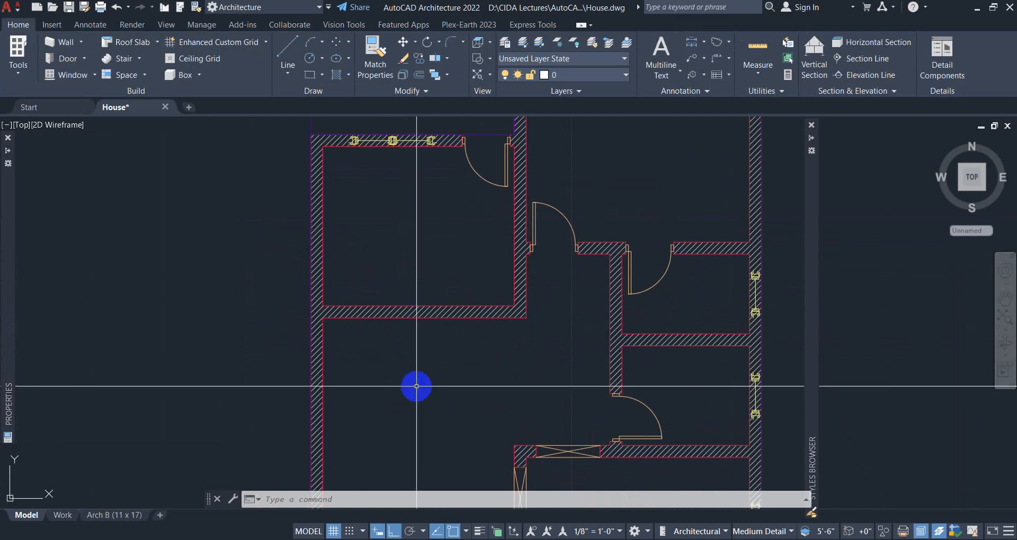
Start adding a 5ft French Window door/window assembly to the exterior wall beside the French window location in the middle room.
scroll(422, 373, "down", 3)
middle_click_drag(422, 370, 421, 302)
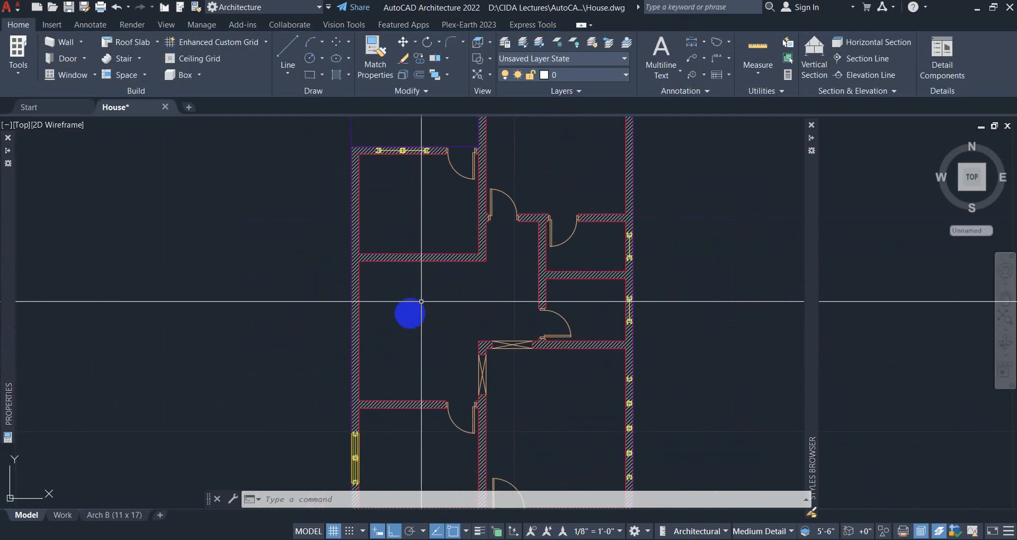
middle_click_drag(397, 334, 406, 281)
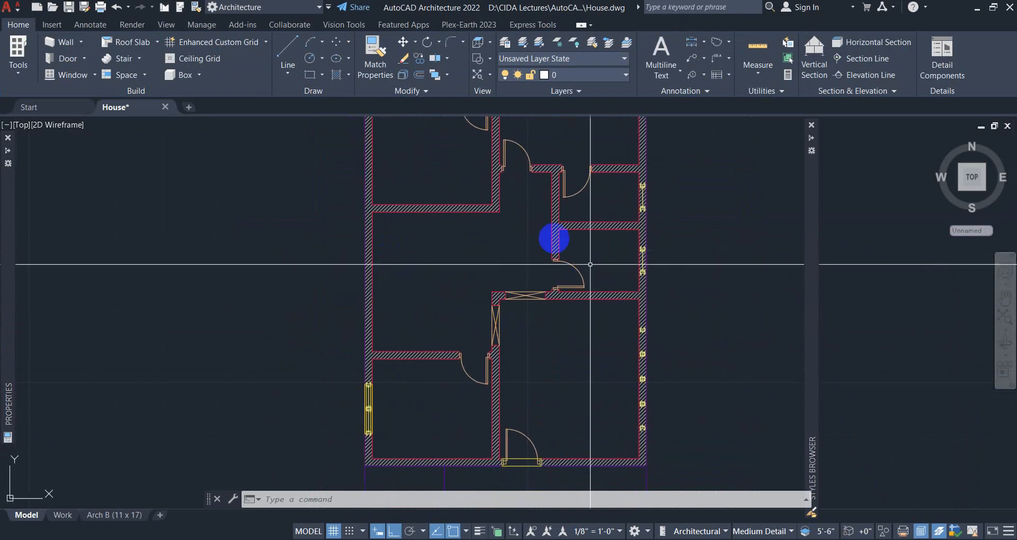
mouse_move(809, 250)
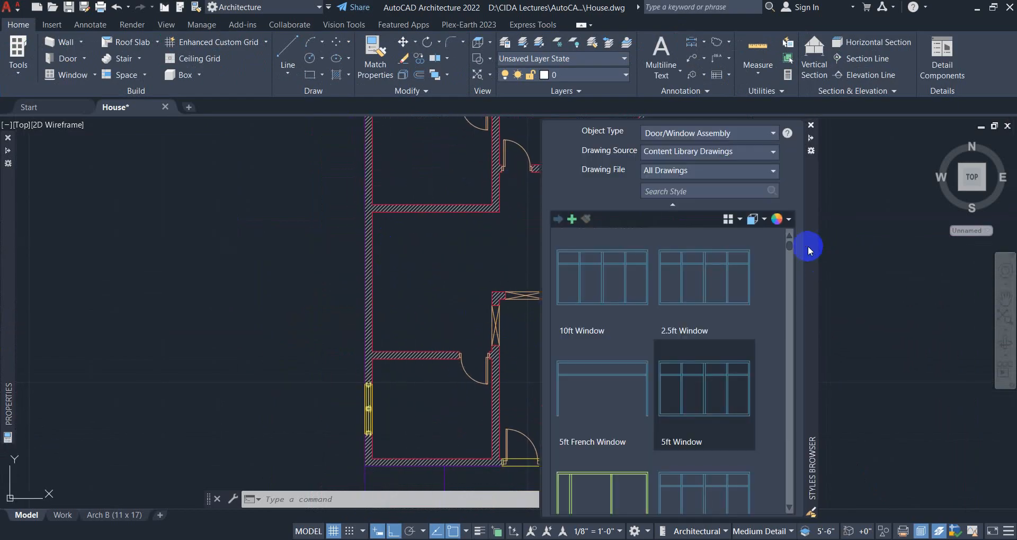
scroll(673, 360, "down", 3)
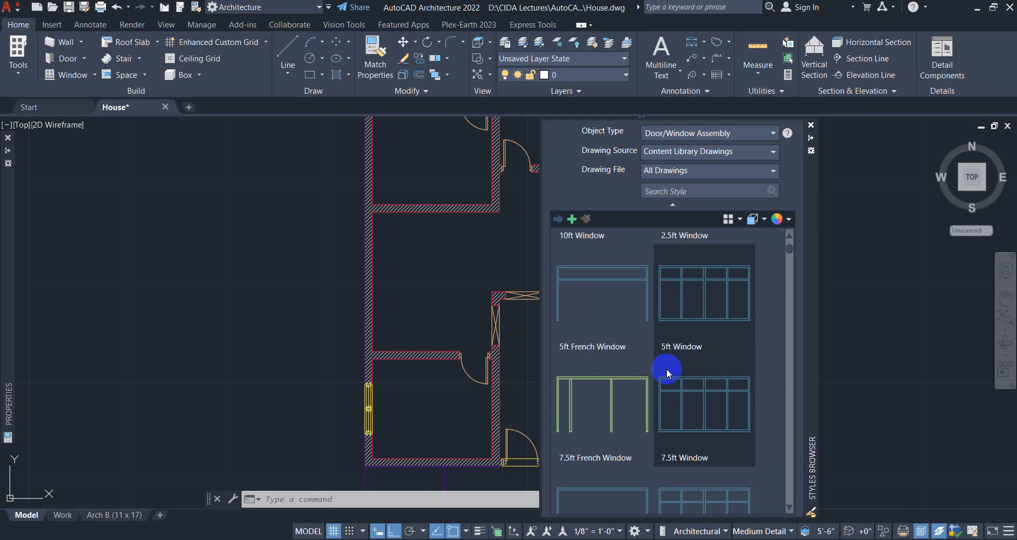
right_click(593, 299)
left_click(595, 321)
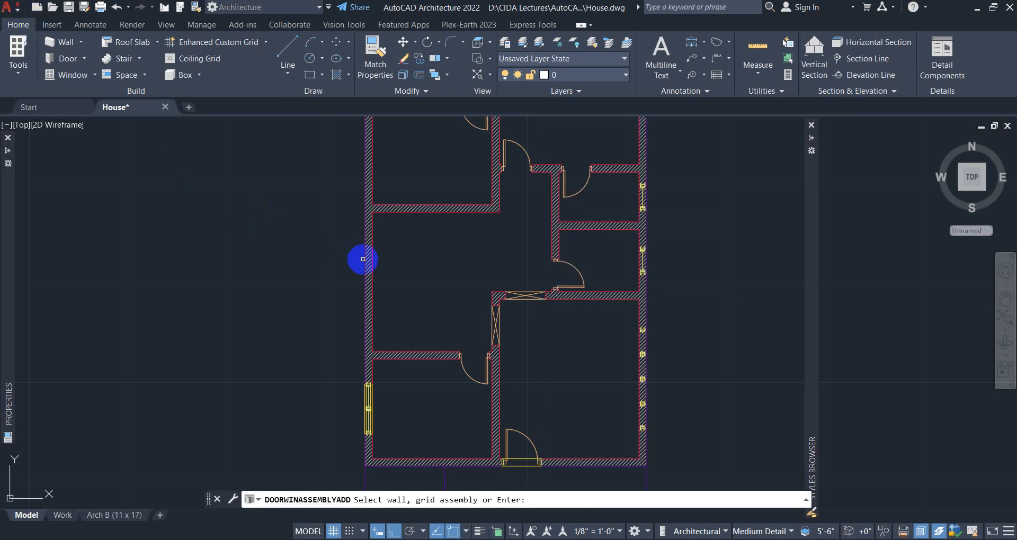
left_click(373, 245)
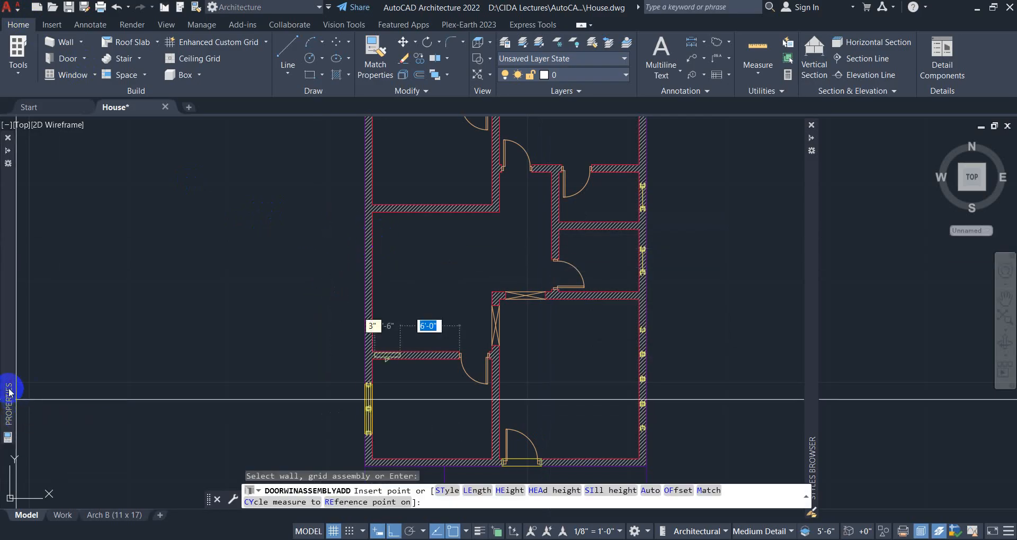
Set the assembly's automatic offset to 1'-0" and keep its position along the wall as Offset/Center.
mouse_move(9, 397)
scroll(158, 376, "down", 4)
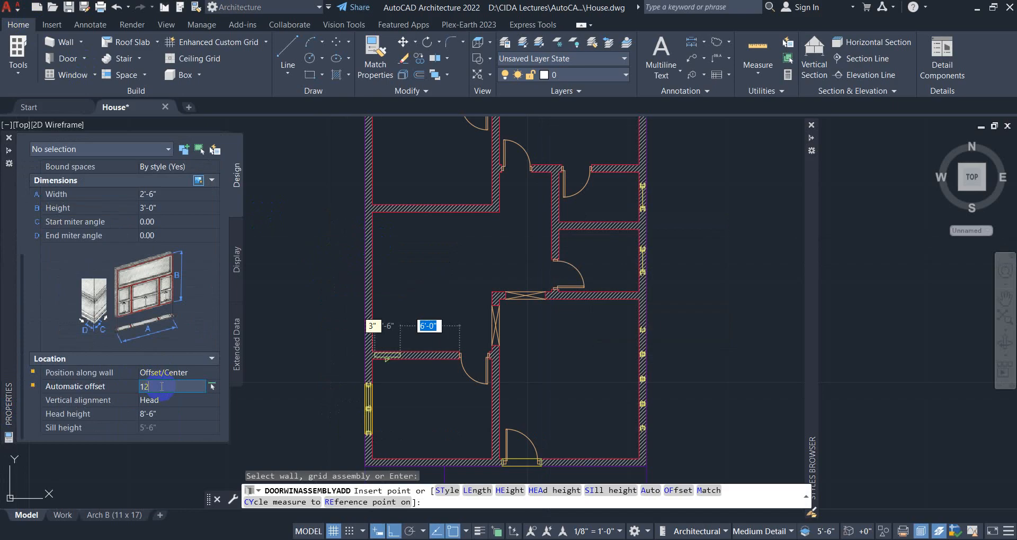
key("Return")
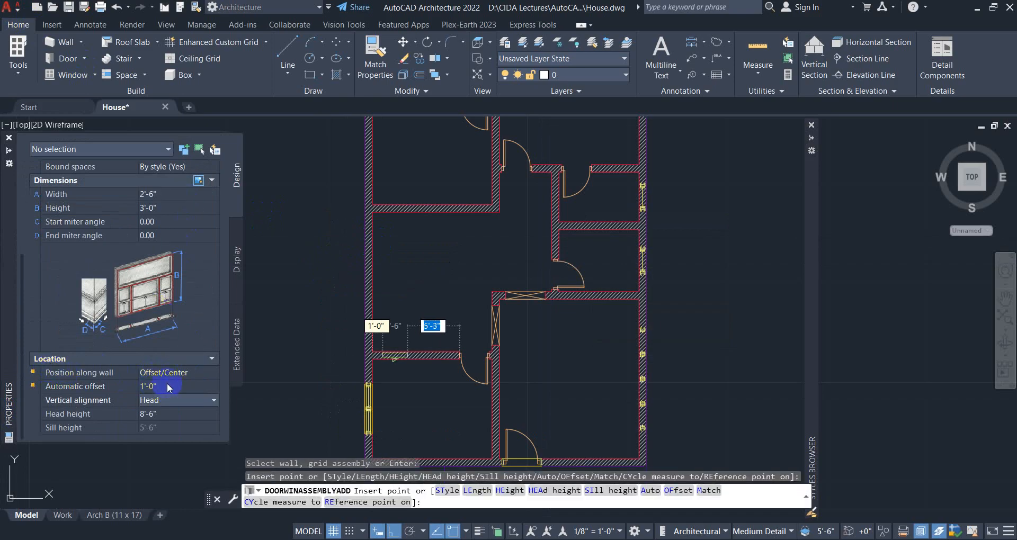
left_click(202, 373)
left_click(203, 373)
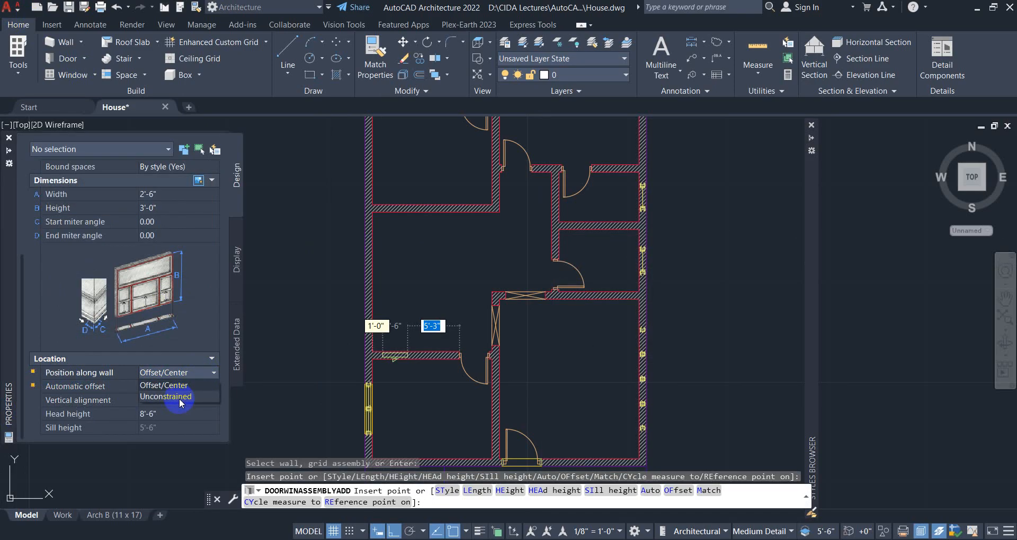
left_click(183, 388)
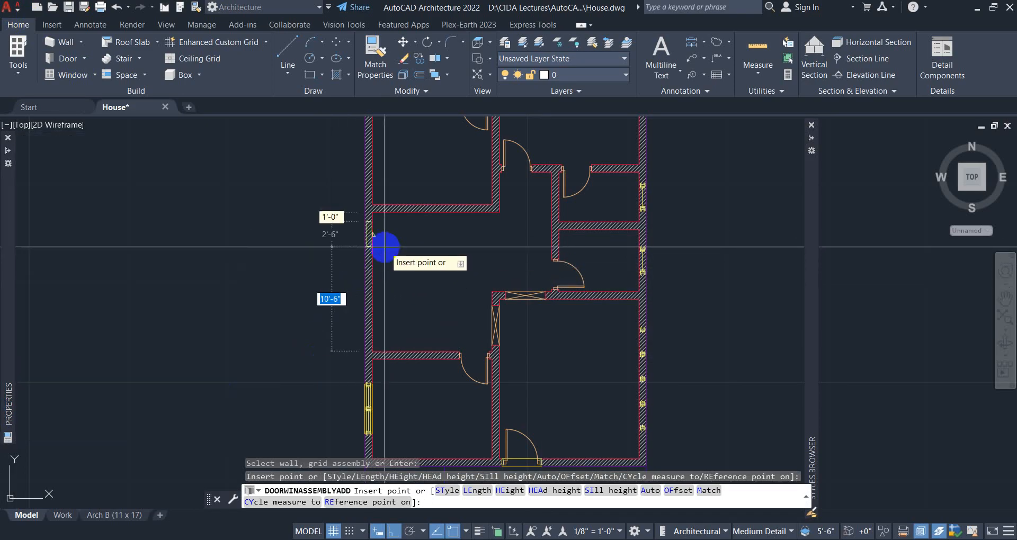
Set the assembly's width to 5' and height to 8'-6", and place it 1'-0" from the upper partition, opening outward.
scroll(354, 243, "up", 5)
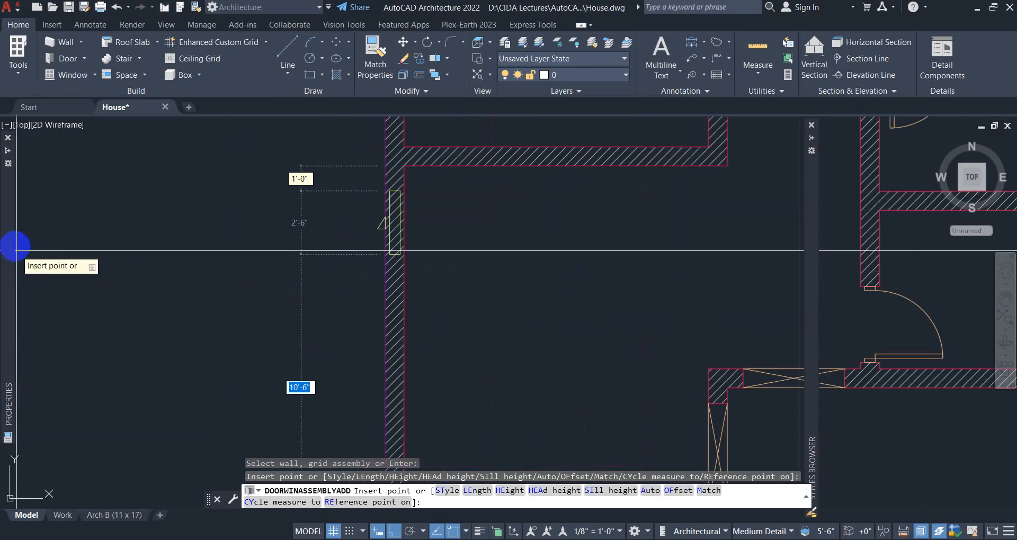
mouse_move(8, 249)
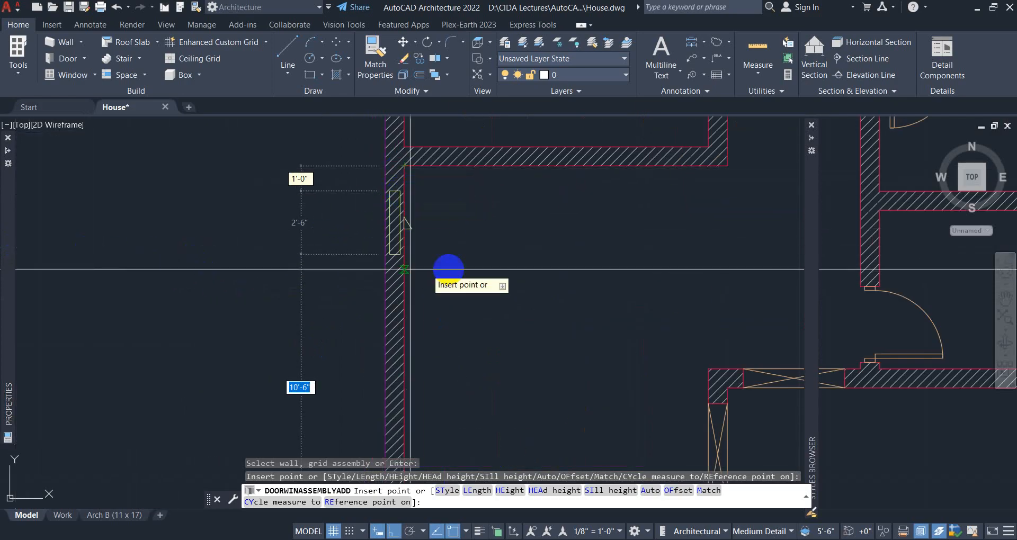
mouse_move(17, 265)
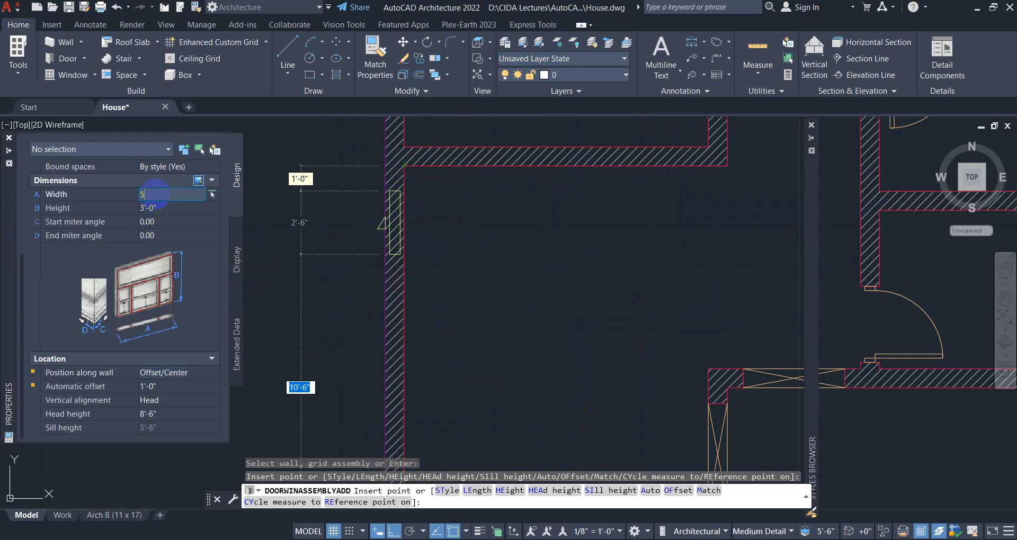
key("Tab")
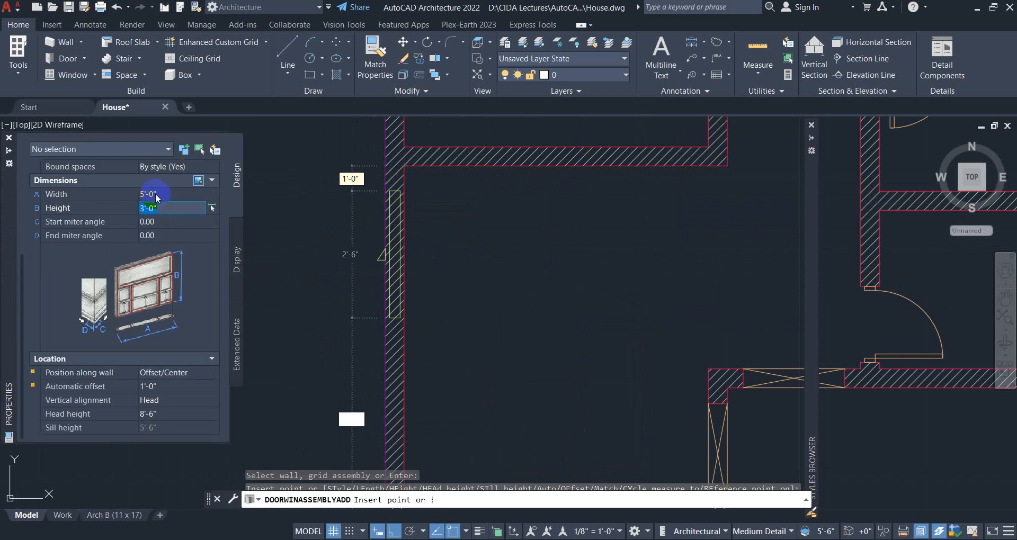
type("8")
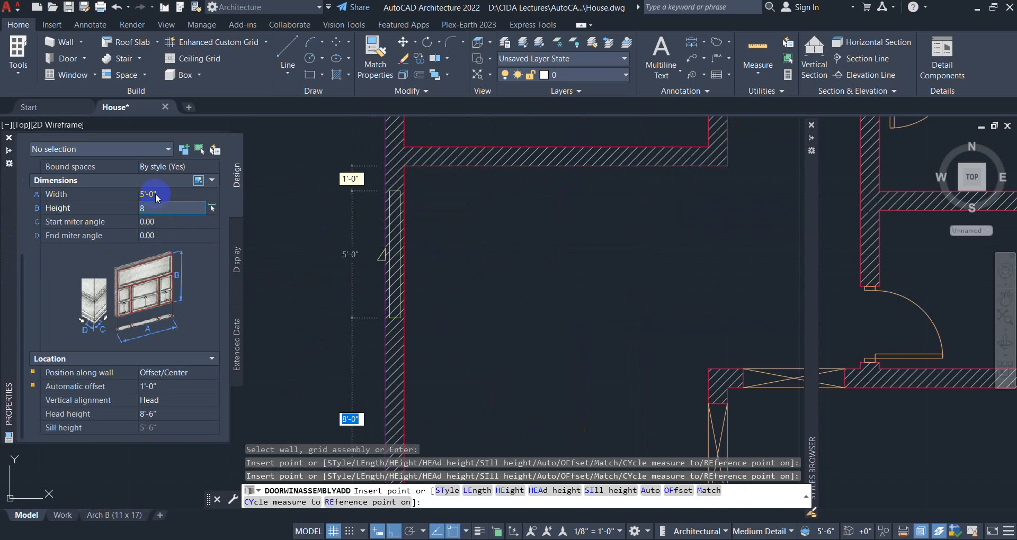
type("'-6")
key("Tab")
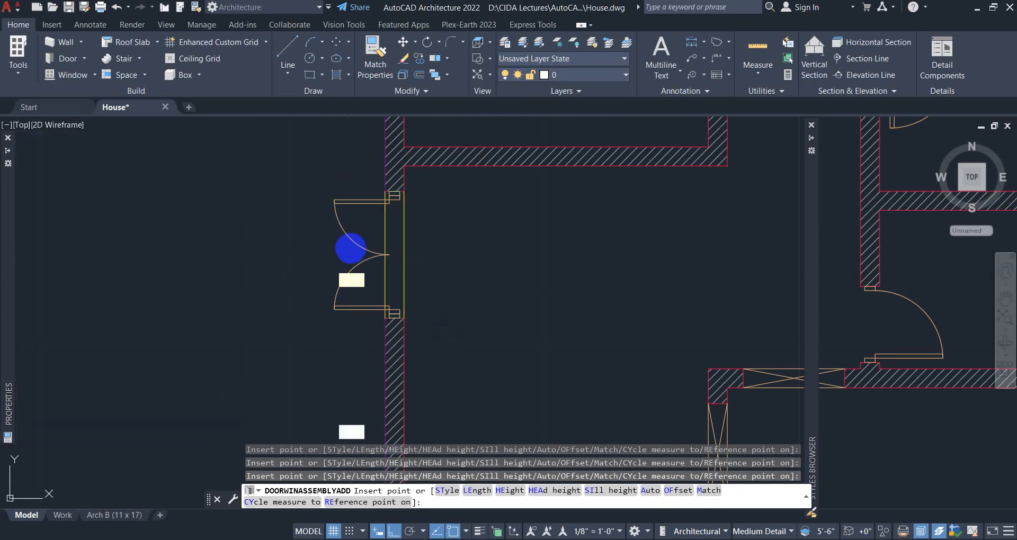
Place a second outward-opening French window below the first, 1'-0" from the lower partition, and finish the insertion.
scroll(341, 409, "down", 5)
scroll(352, 288, "up", 5)
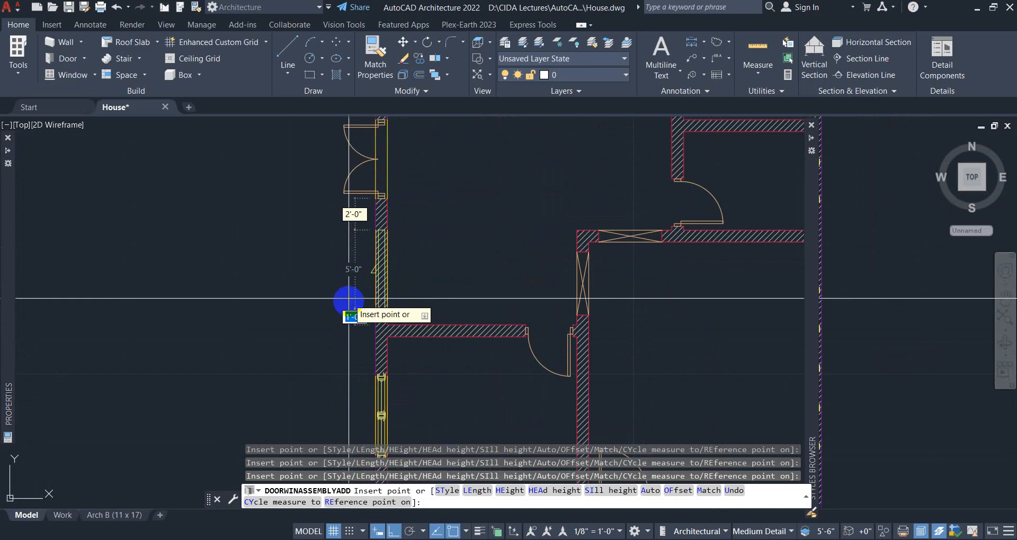
left_click(331, 297)
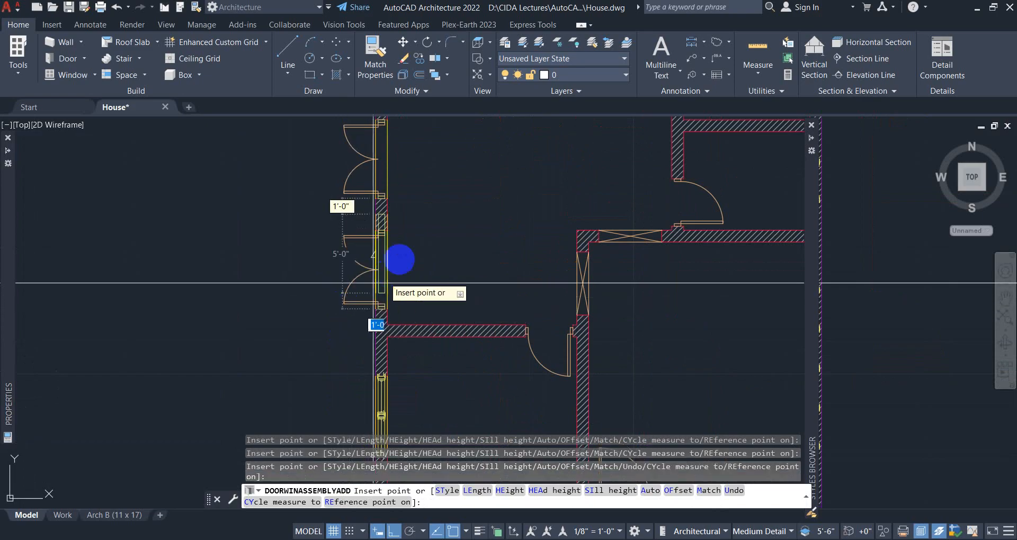
right_click(416, 230)
left_click(452, 252)
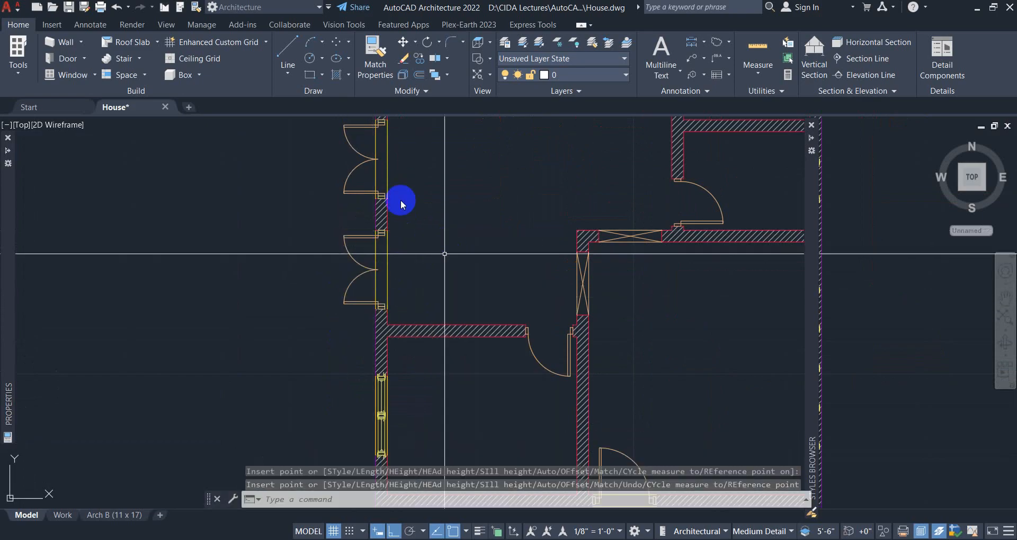
Try sliding the upper French window along its wall, and undo the moves.
middle_click_drag(400, 199, 407, 279)
scroll(389, 225, "up", 2)
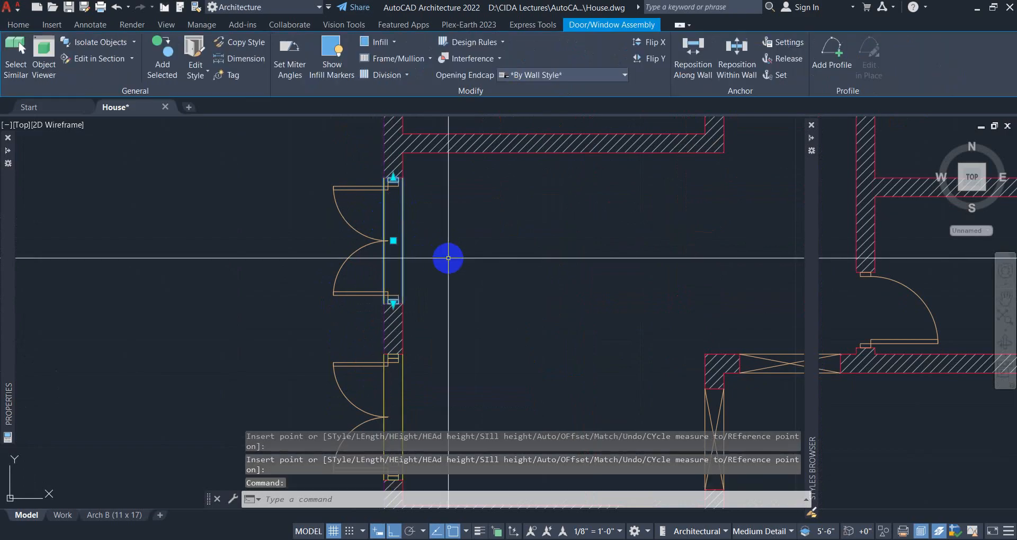
left_click(394, 240)
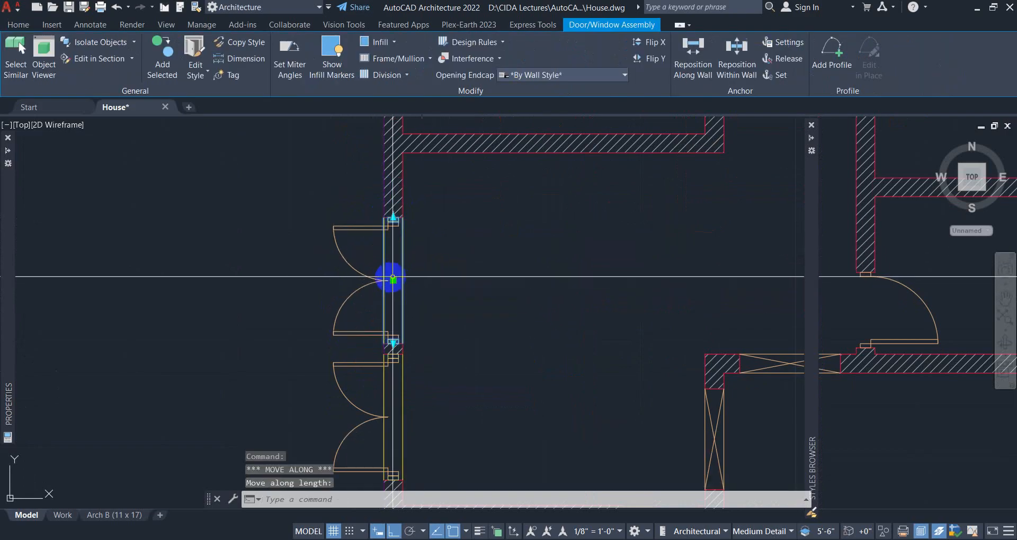
left_click(421, 237)
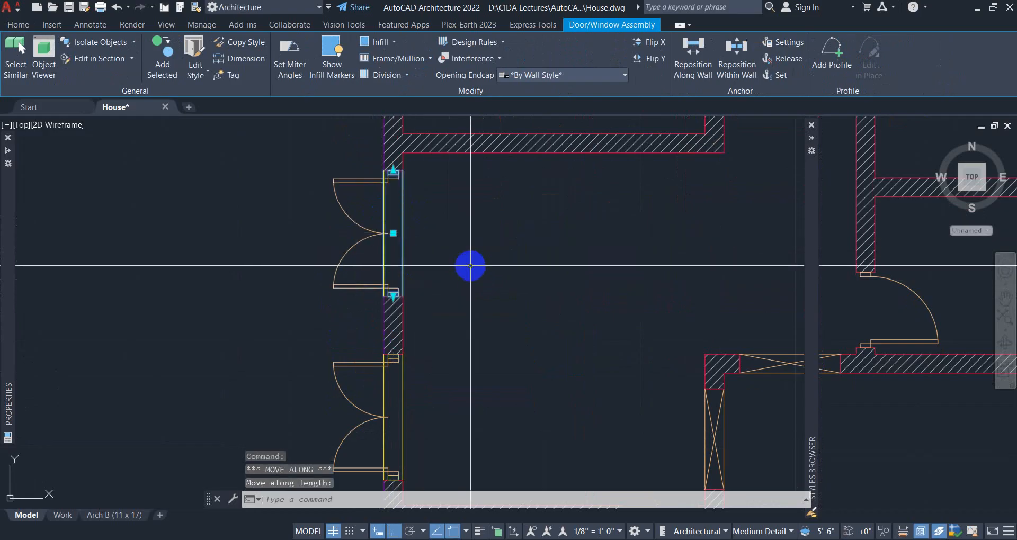
key("Escape")
key("space")
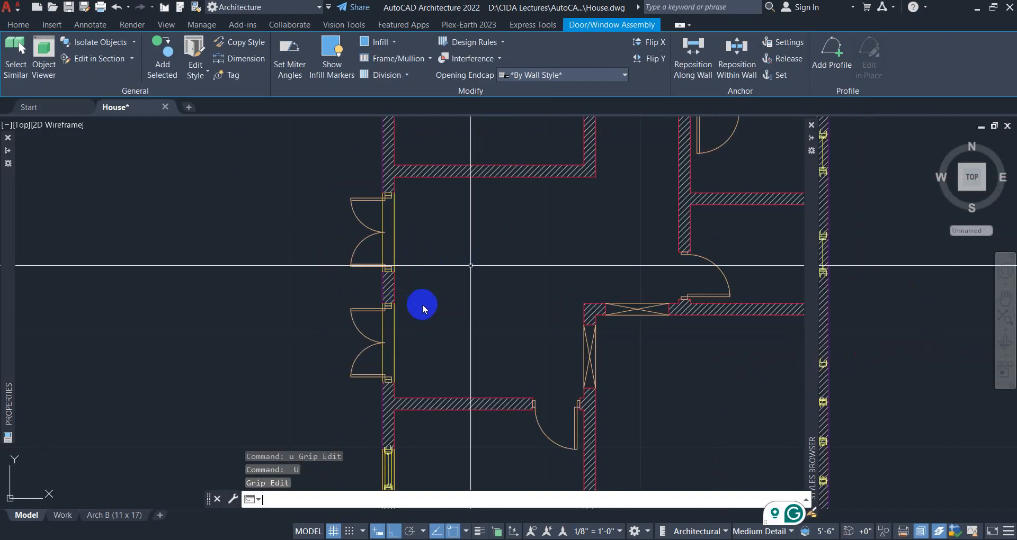
Start a slab at the exterior wall's outer face, level with the lower partition's lower face, and draw its first edge 4'0" outward.
scroll(428, 304, "down", 3)
scroll(473, 354, "down", 4)
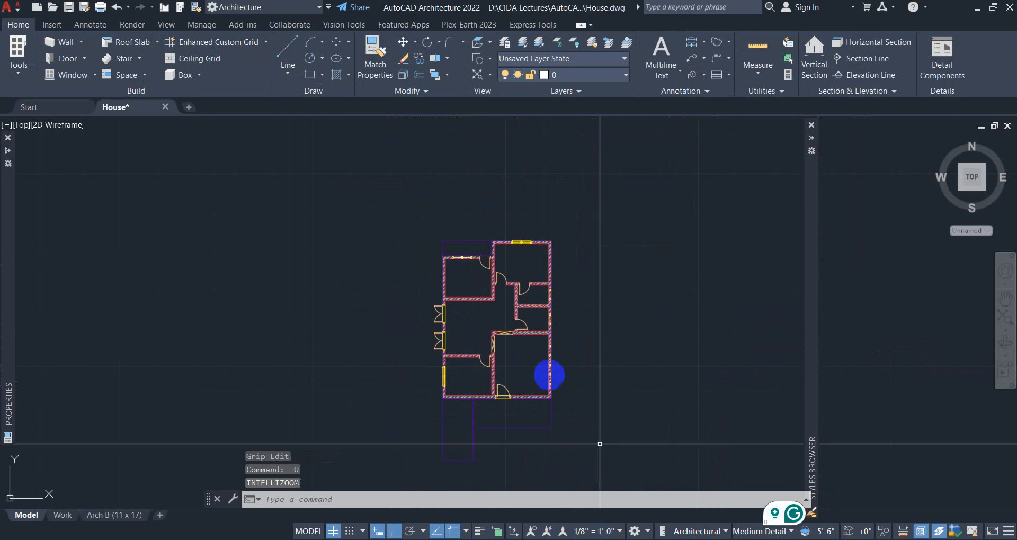
scroll(497, 328, "up", 2)
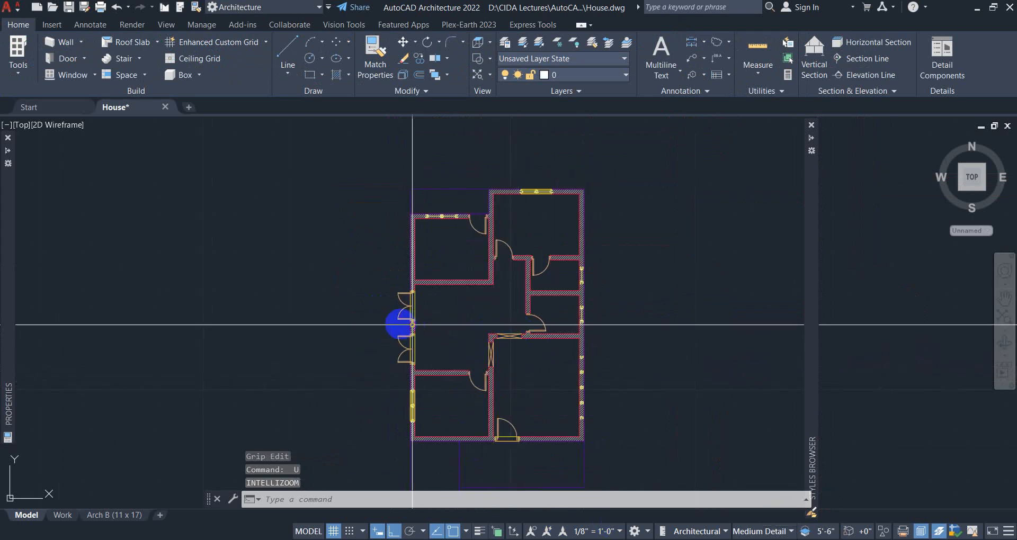
scroll(384, 374, "up", 3)
scroll(416, 373, "up", 2)
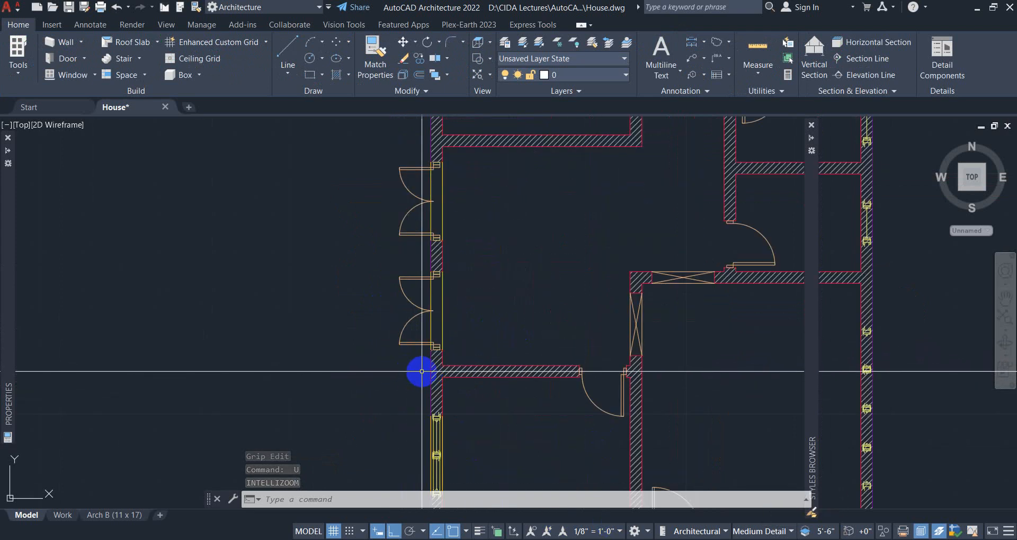
scroll(377, 367, "down", 2)
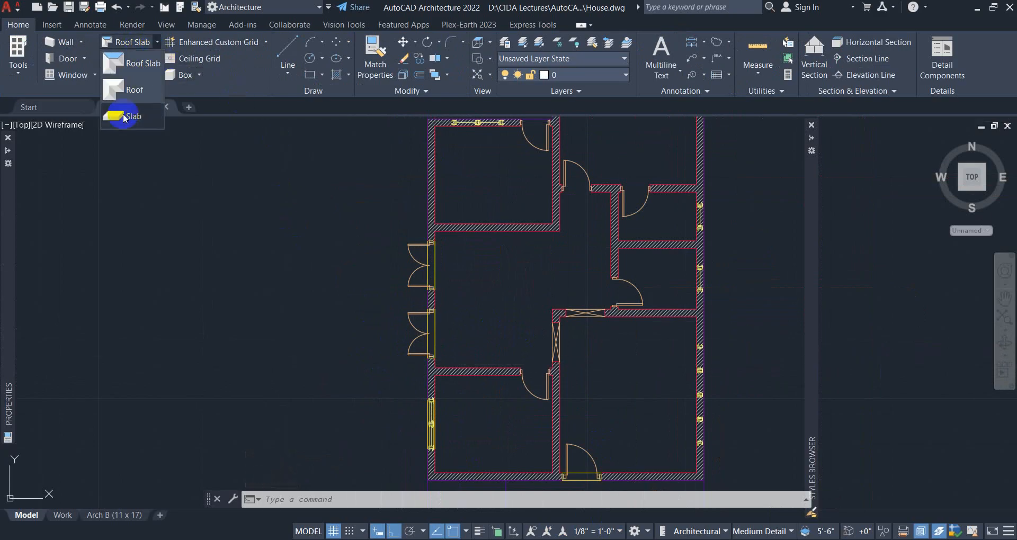
left_click(124, 117)
scroll(408, 418, "up", 3)
scroll(456, 321, "up", 1)
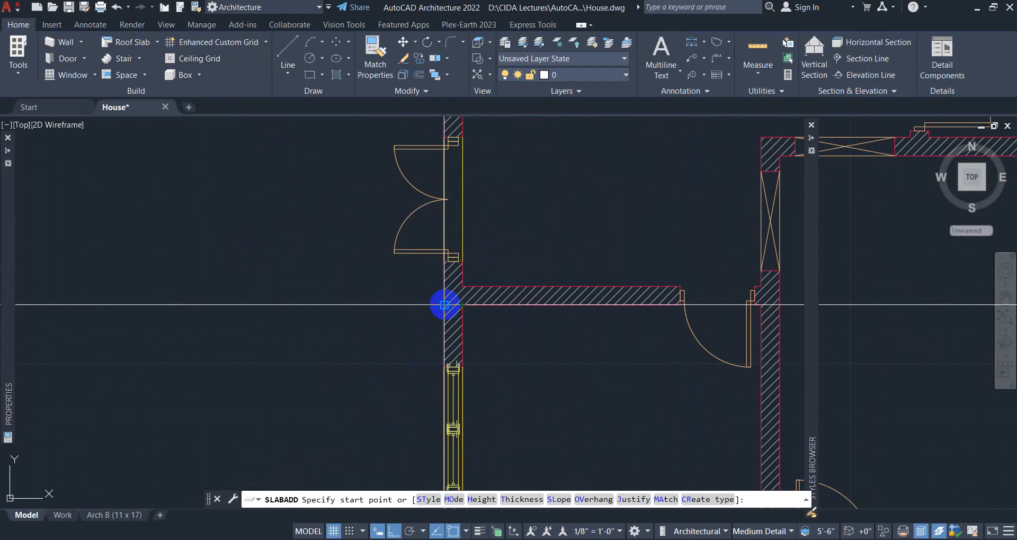
left_click(444, 305)
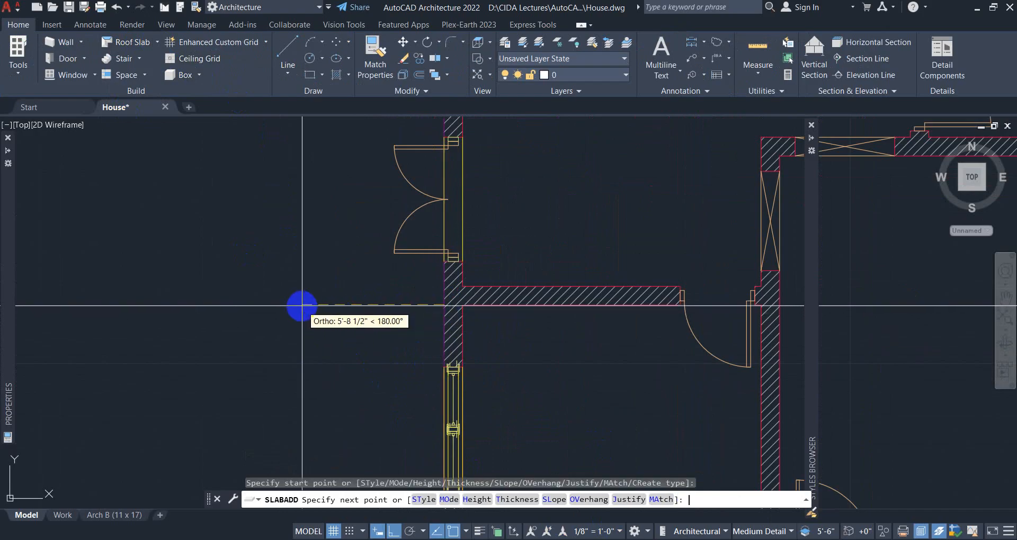
type("4'0")
key("Return")
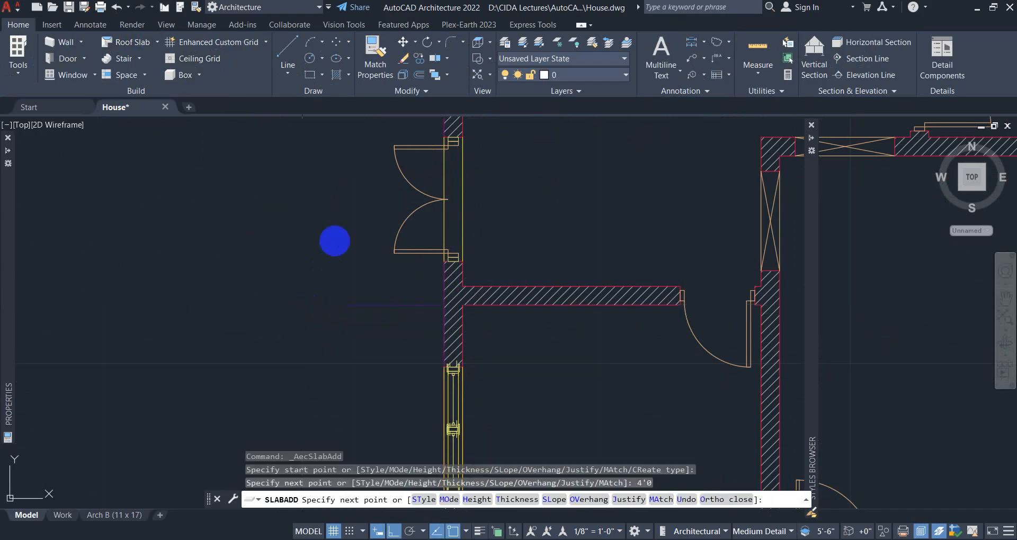
Extend the slab to the level of the upper partition's upper face, return to the exterior wall, and close the outline.
scroll(347, 249, "down", 4)
scroll(349, 347, "up", 6)
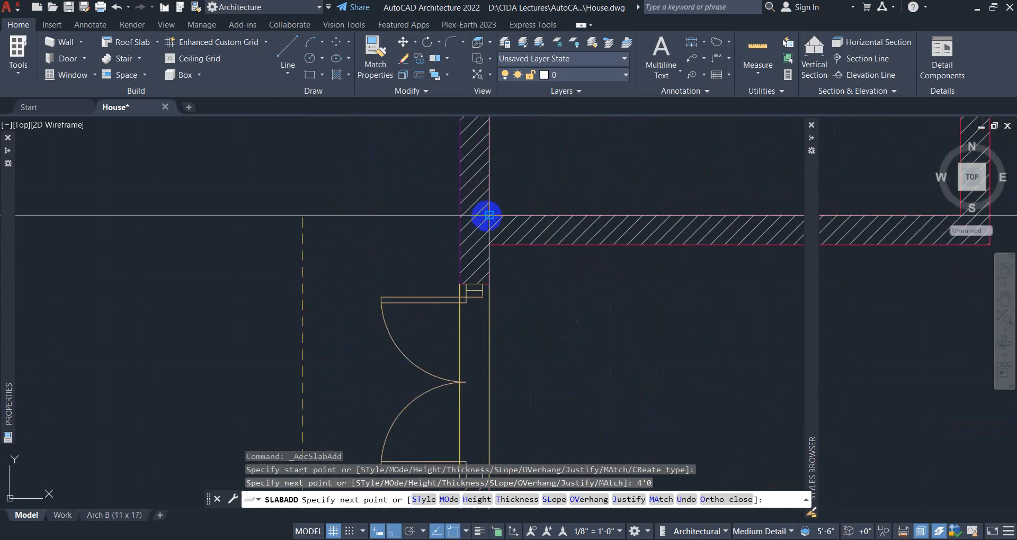
left_click(488, 215)
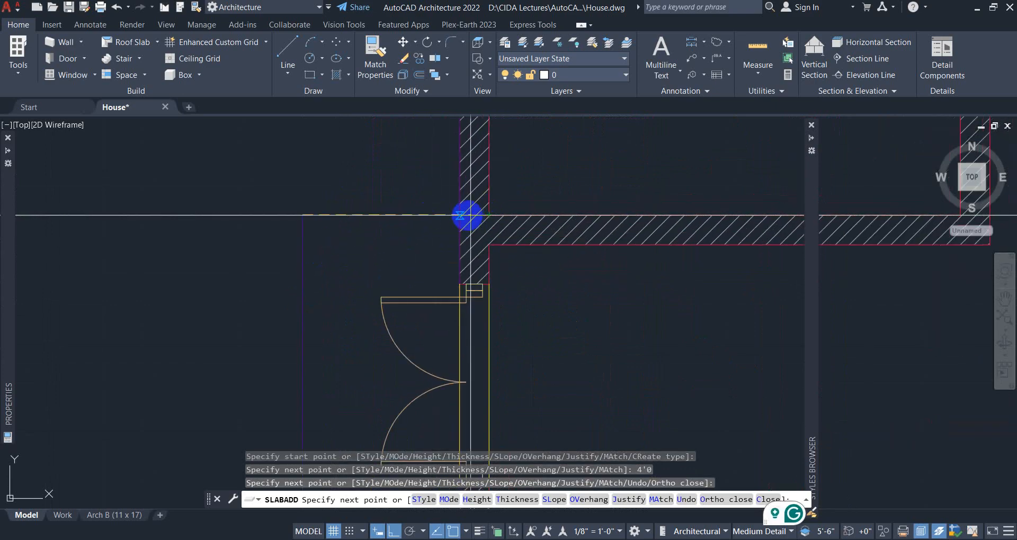
left_click(464, 215)
scroll(452, 321, "down", 6)
middle_click_drag(443, 354, 411, 181)
left_click(429, 262)
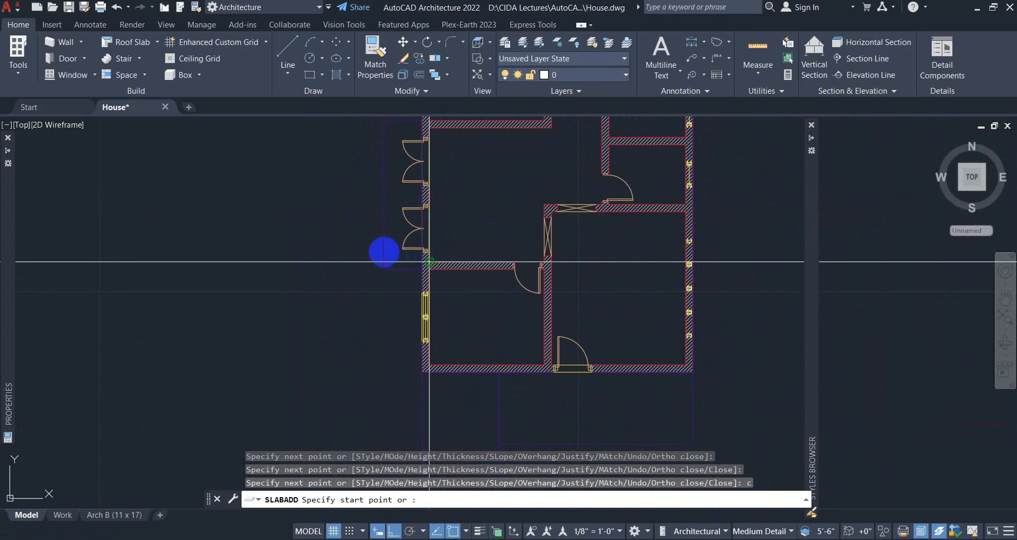
right_click(373, 235)
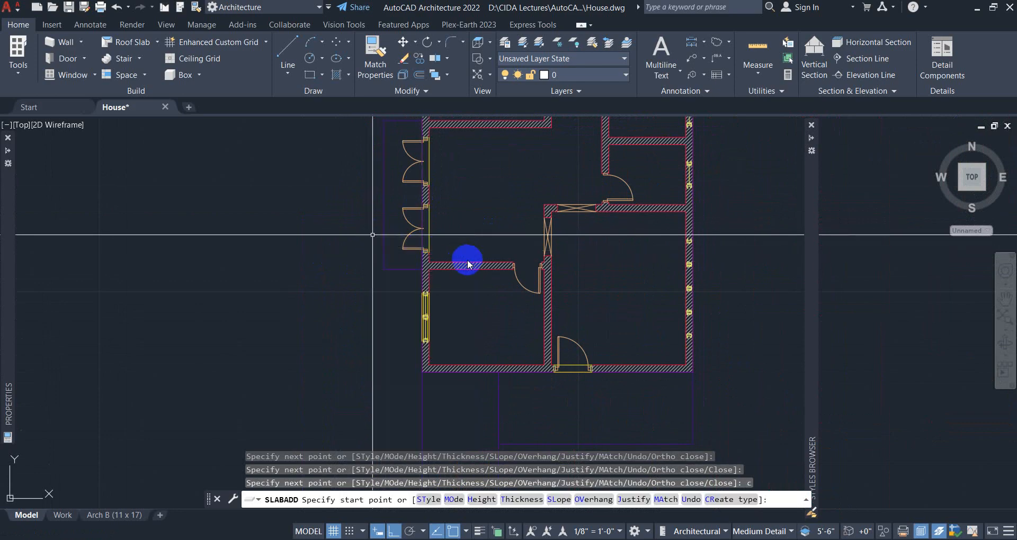
key("Return")
scroll(465, 309, "down", 4)
middle_click_drag(474, 316, 428, 326)
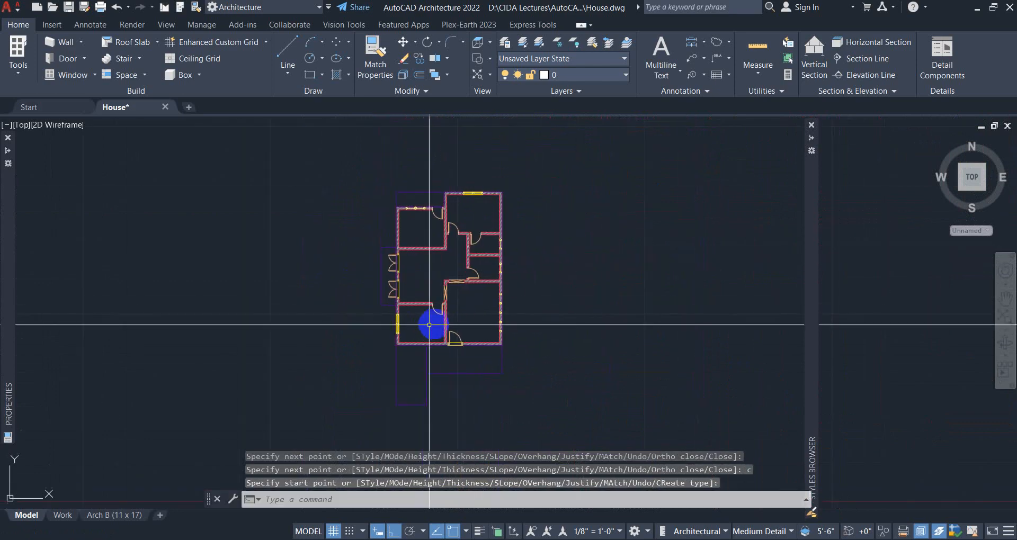
Insert a 4'-0" wide opening in the partition between the upper-left and middle rooms, 3" from the exterior wall.
scroll(447, 338, "up", 2)
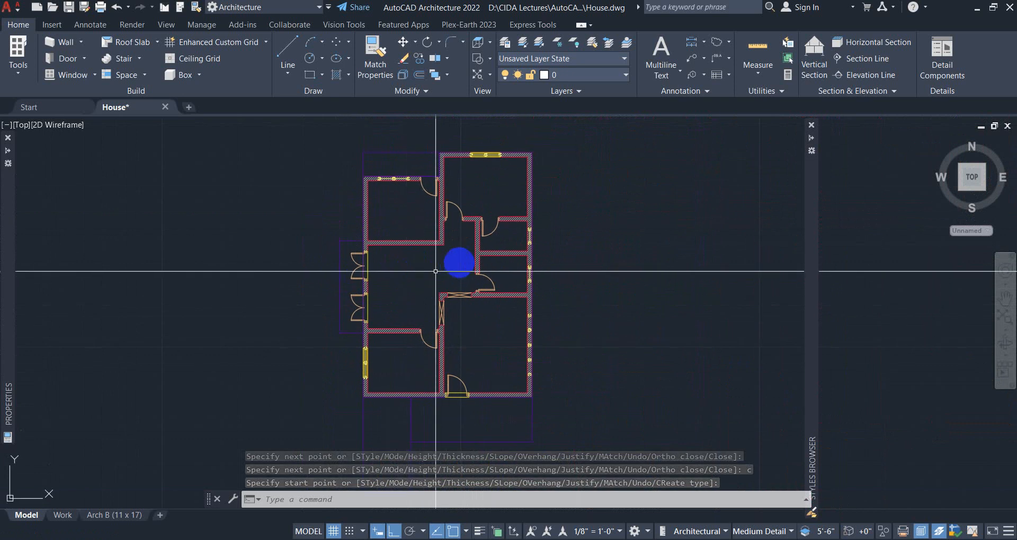
scroll(475, 243, "up", 2)
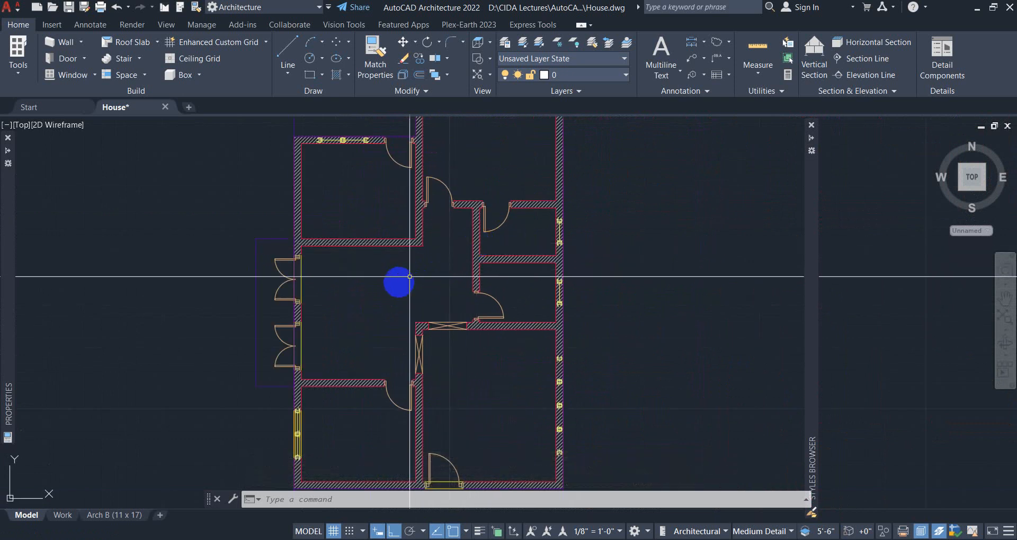
middle_click_drag(407, 329, 446, 354)
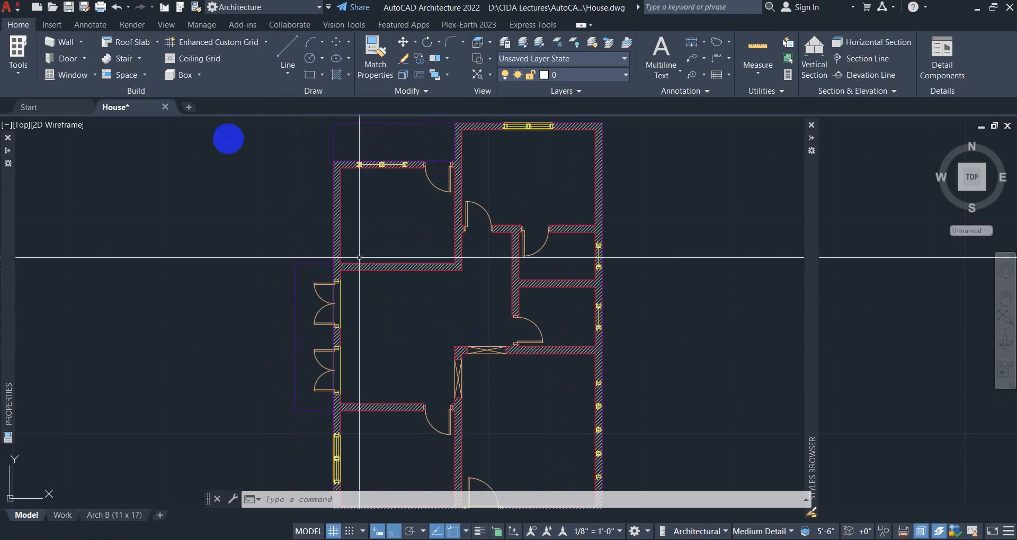
left_click(85, 60)
left_click(266, 207)
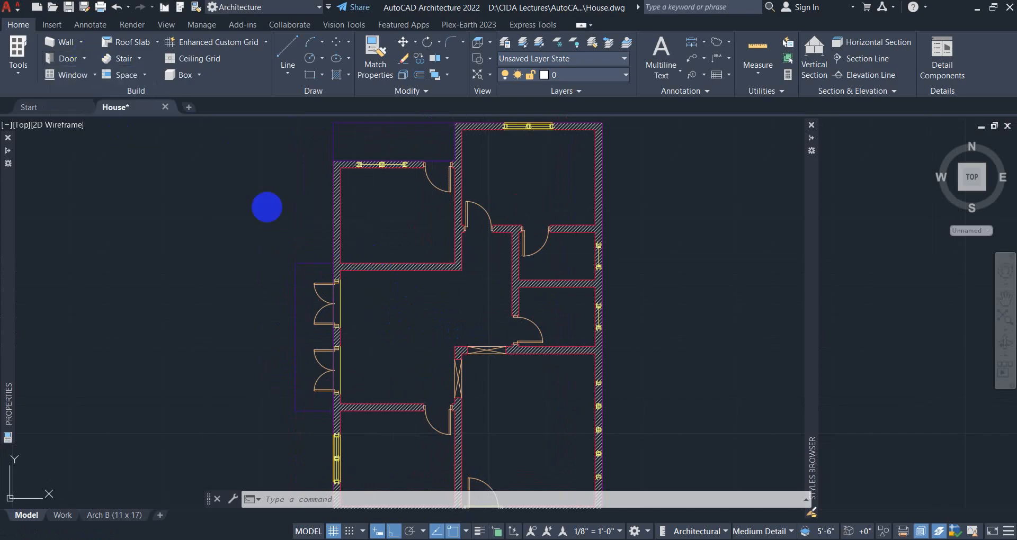
left_click(370, 269)
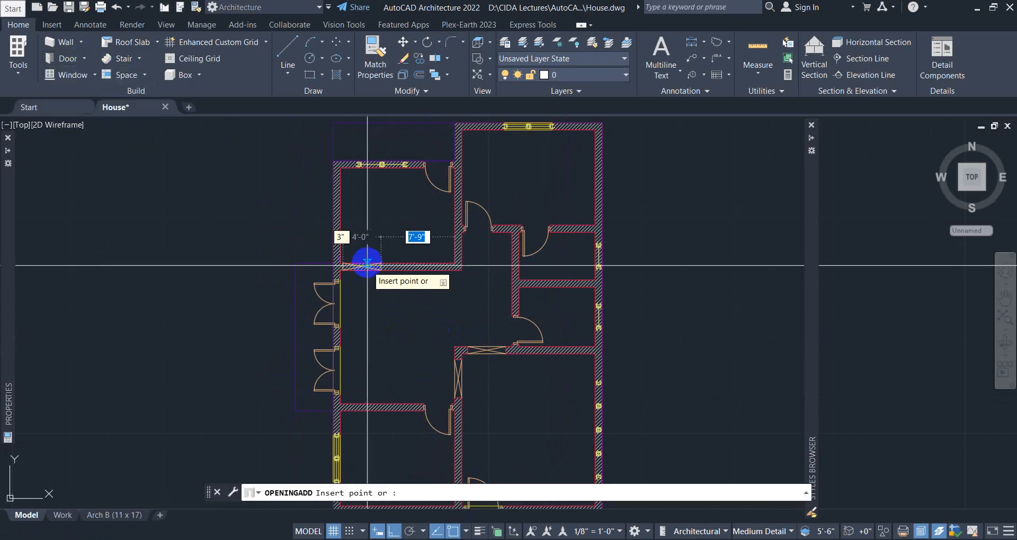
scroll(369, 259, "up", 2)
left_click(368, 259)
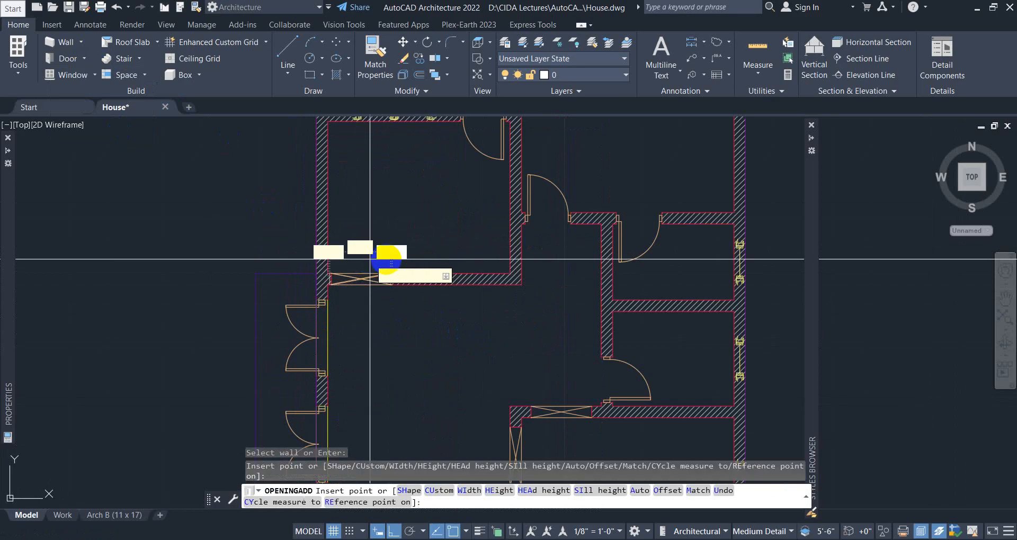
right_click(430, 225)
left_click(465, 285)
Draw a 9" by 9" rectangle inside the lower-right corner of the slab in front of the entrance door.
scroll(466, 285, "down", 3)
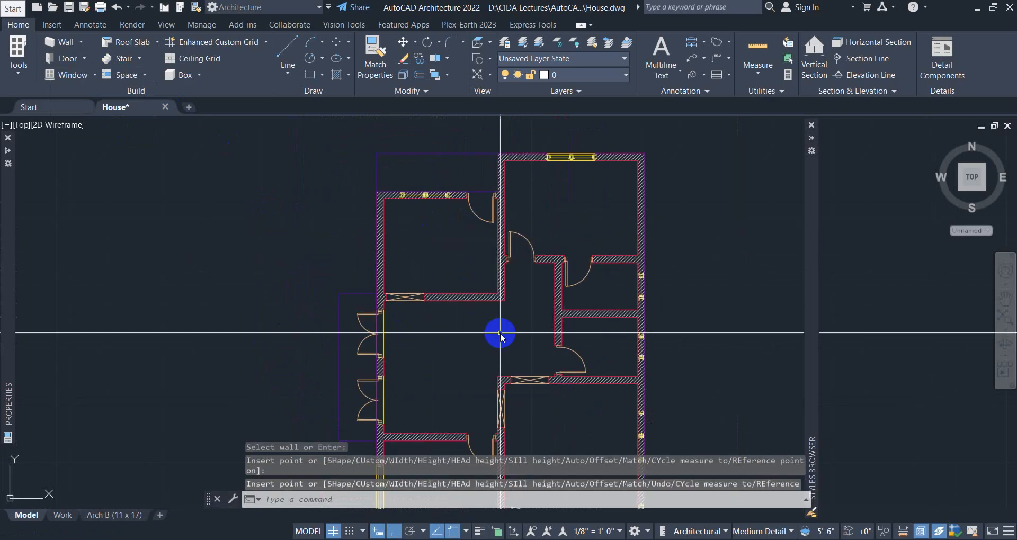
scroll(465, 298, "down", 2)
middle_click_drag(484, 365, 461, 282)
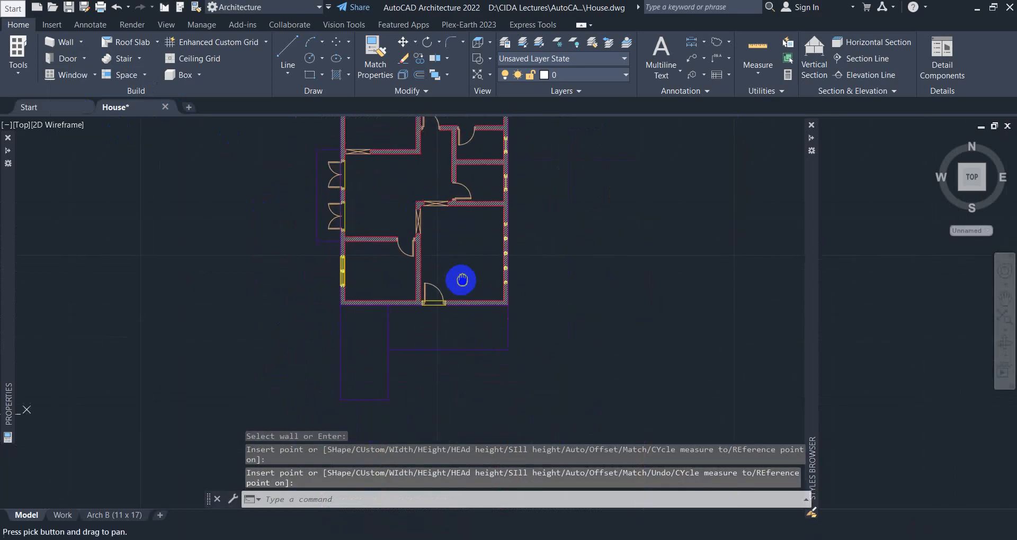
middle_click_drag(380, 369, 433, 326)
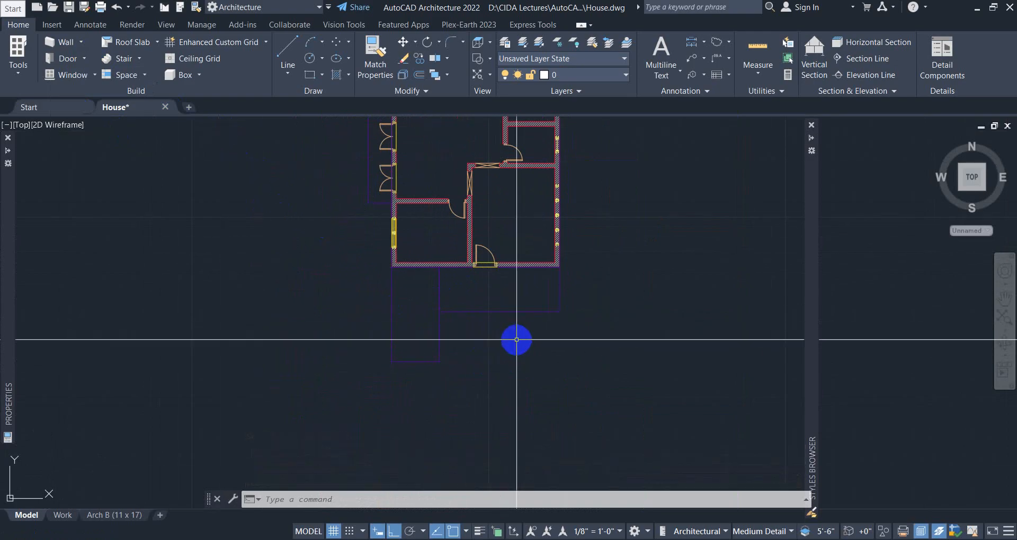
type("rec")
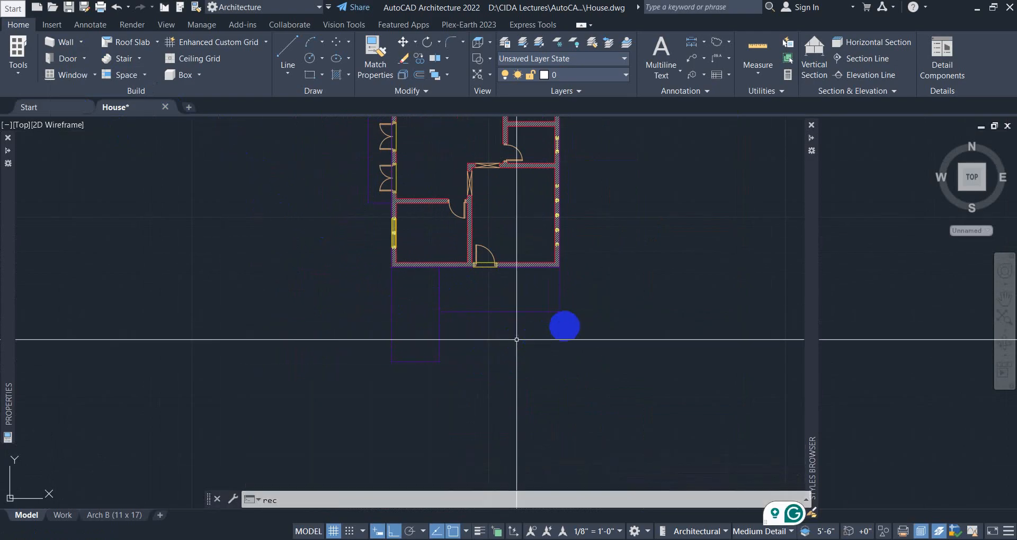
key("Return")
scroll(563, 310, "up", 5)
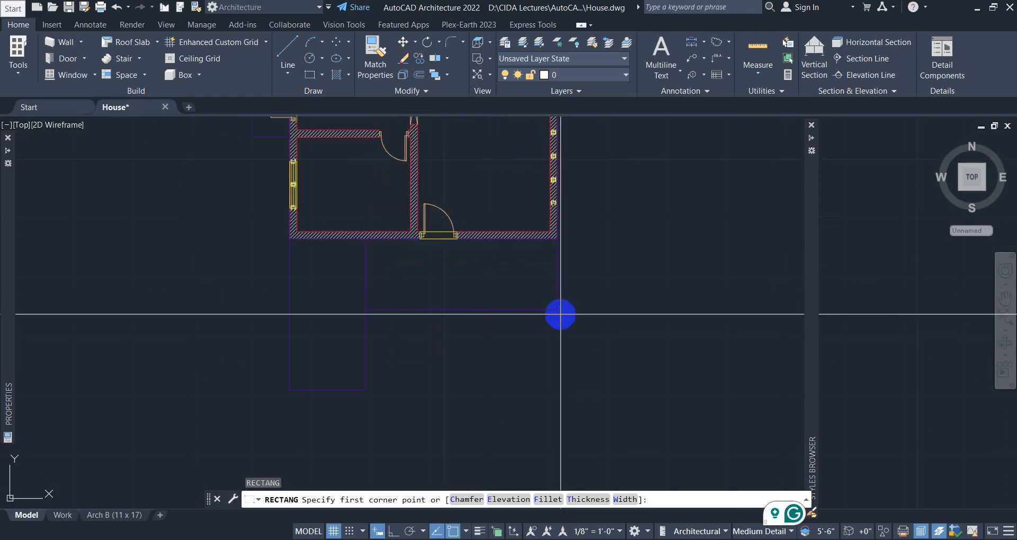
left_click(552, 307)
right_click(500, 264)
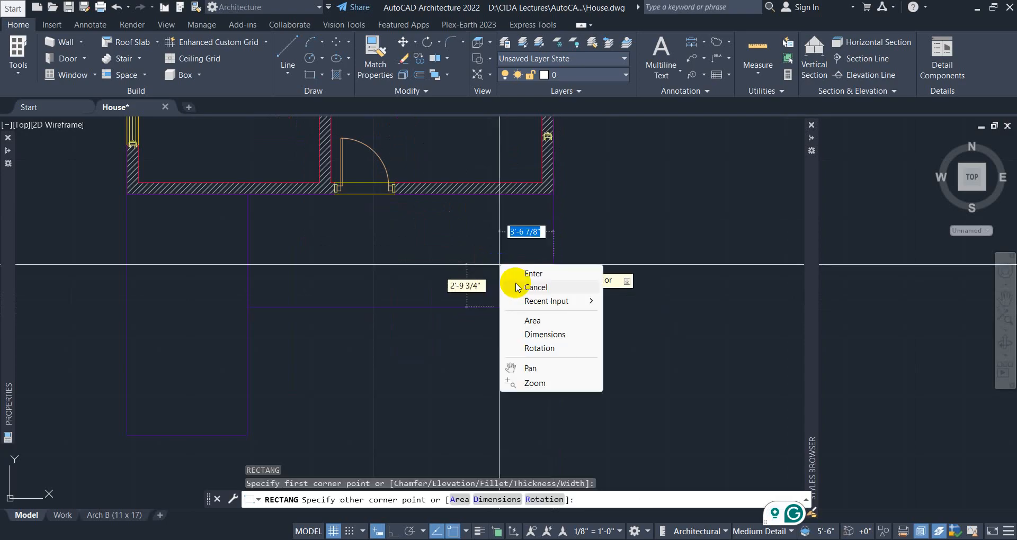
left_click(547, 335)
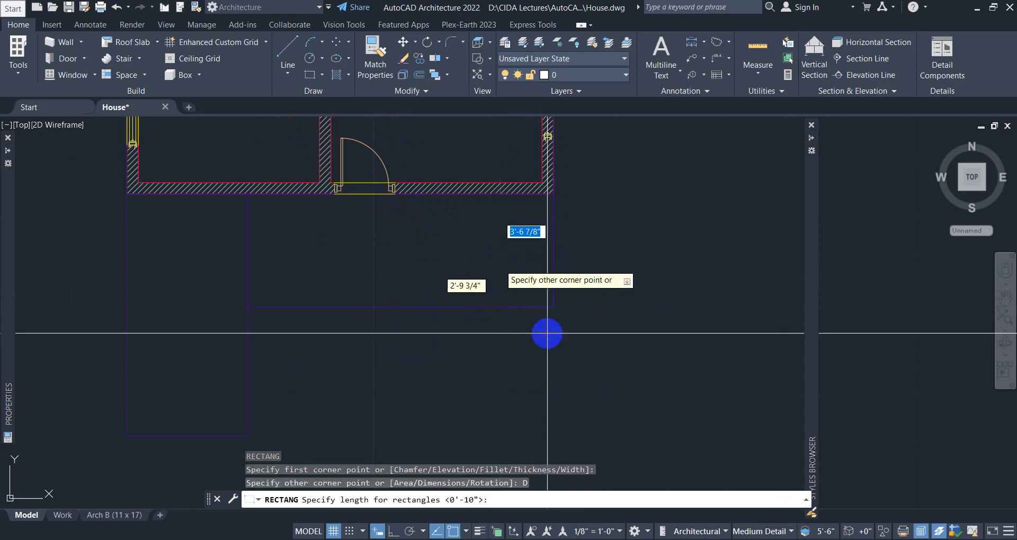
type("9")
key("Return")
type("9")
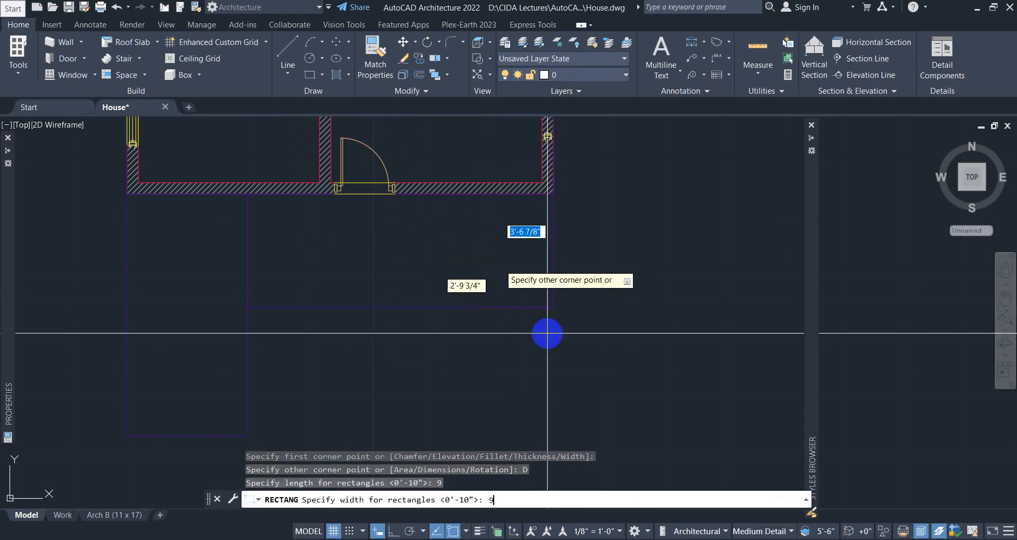
key("Return")
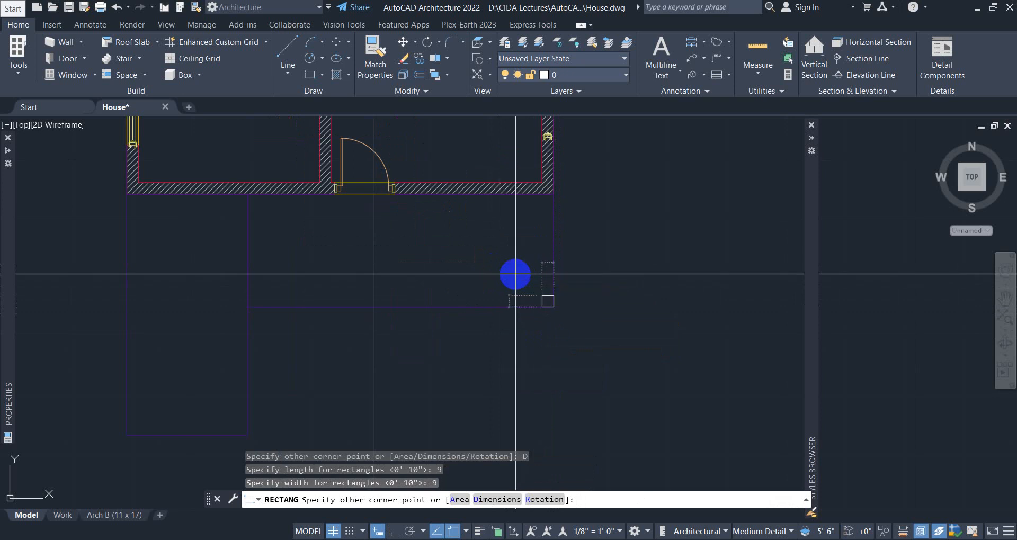
left_click(515, 274)
right_click(589, 263)
left_click(591, 272)
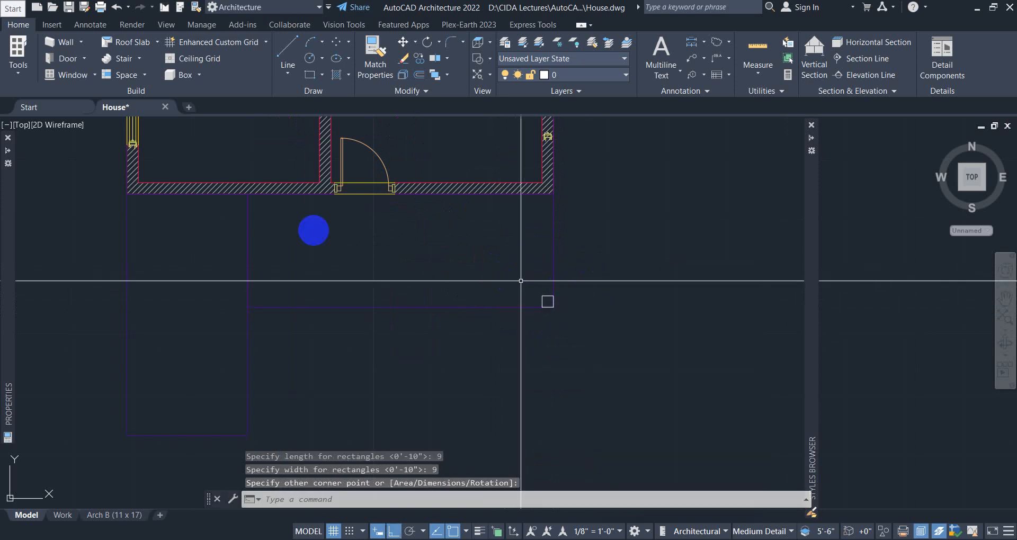
Switch to the SW Isometric view and extrude the square at the entrance slab's corner to a height of 10'0".
left_click(22, 125)
left_click(64, 240)
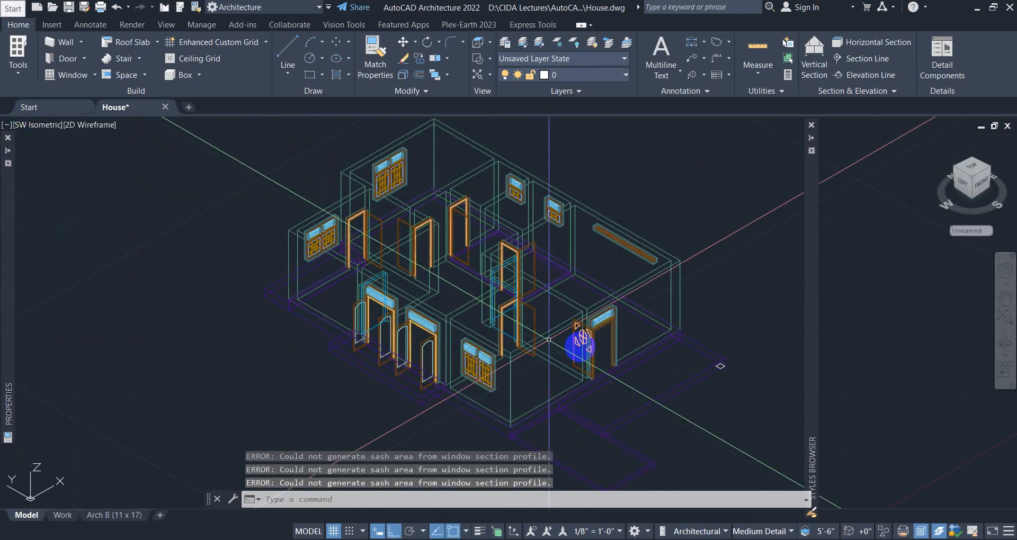
scroll(747, 386, "up", 5)
middle_click_drag(748, 387, 582, 391)
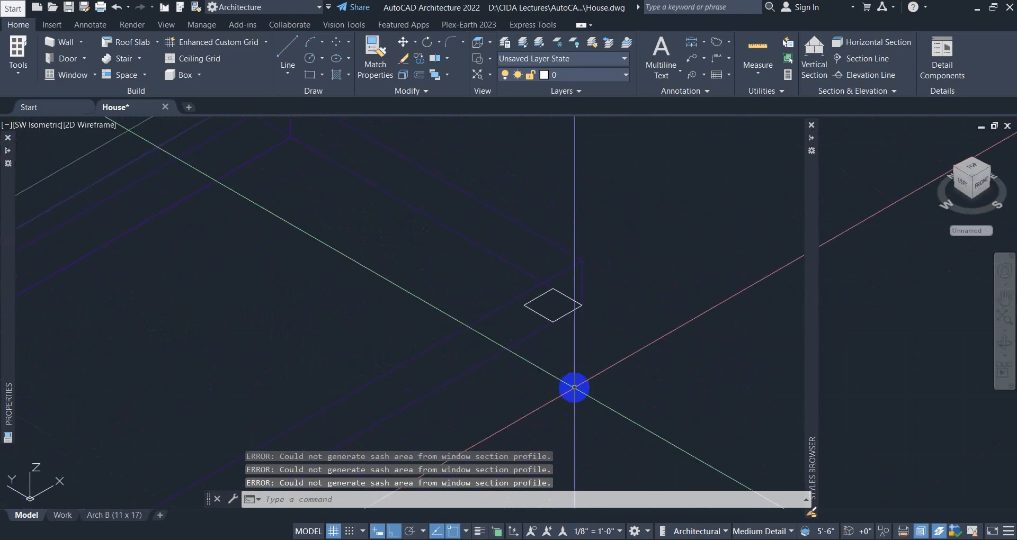
type("ex")
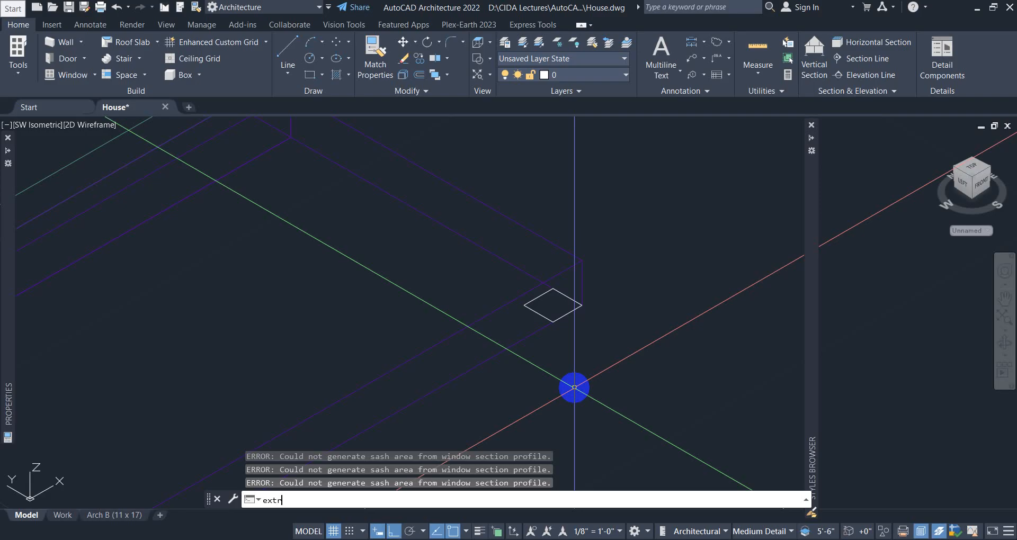
type("tr")
key("Return")
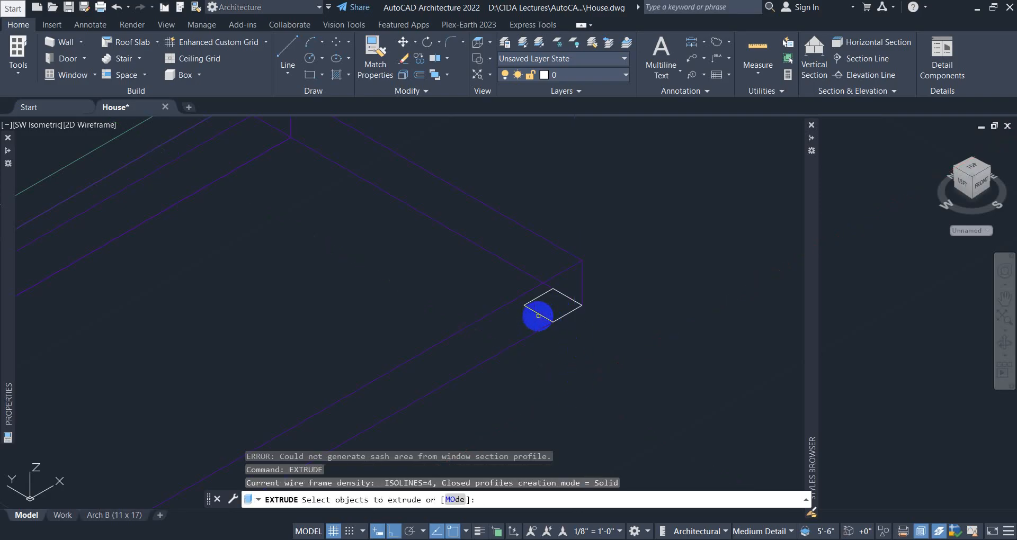
left_click(538, 316)
right_click(602, 295)
left_click(622, 293)
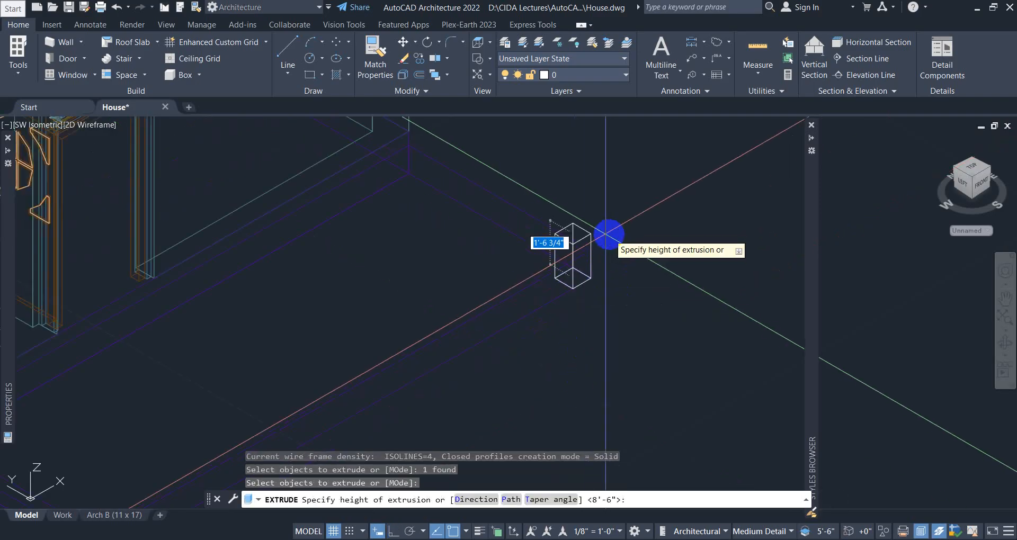
scroll(605, 234, "down", 3)
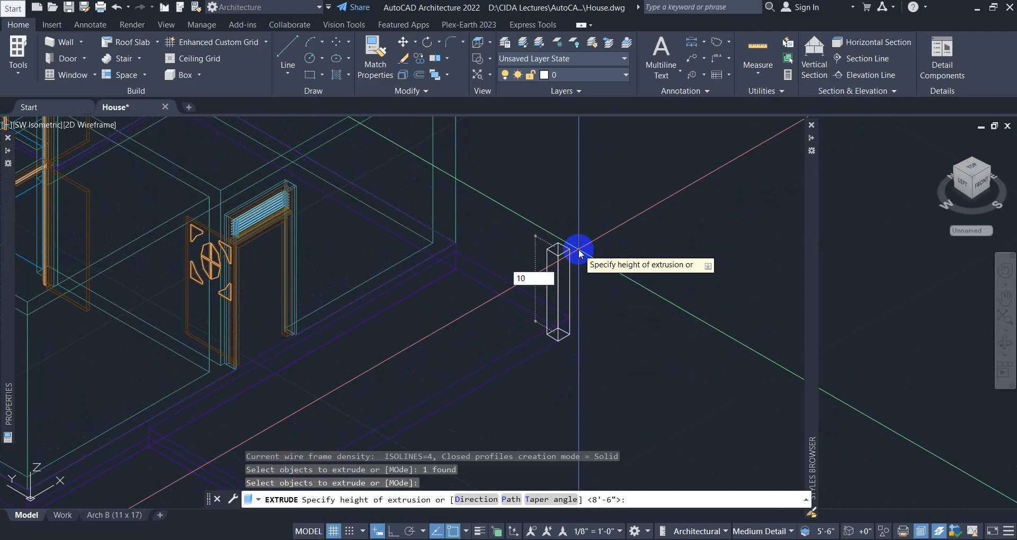
type("10'0")
key("Return")
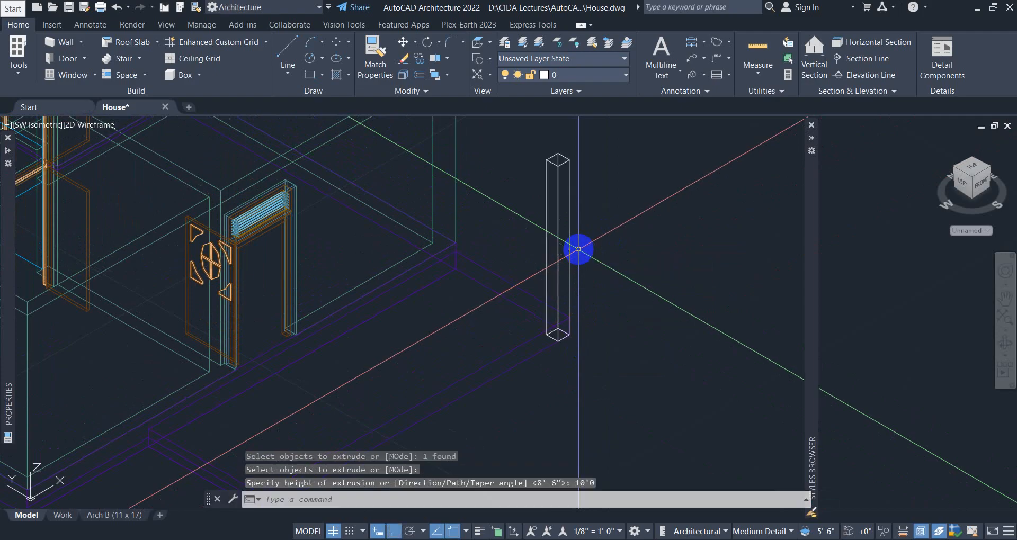
Convert the extruded column to a mass element, erasing its layout geometry.
scroll(566, 201, "down", 3)
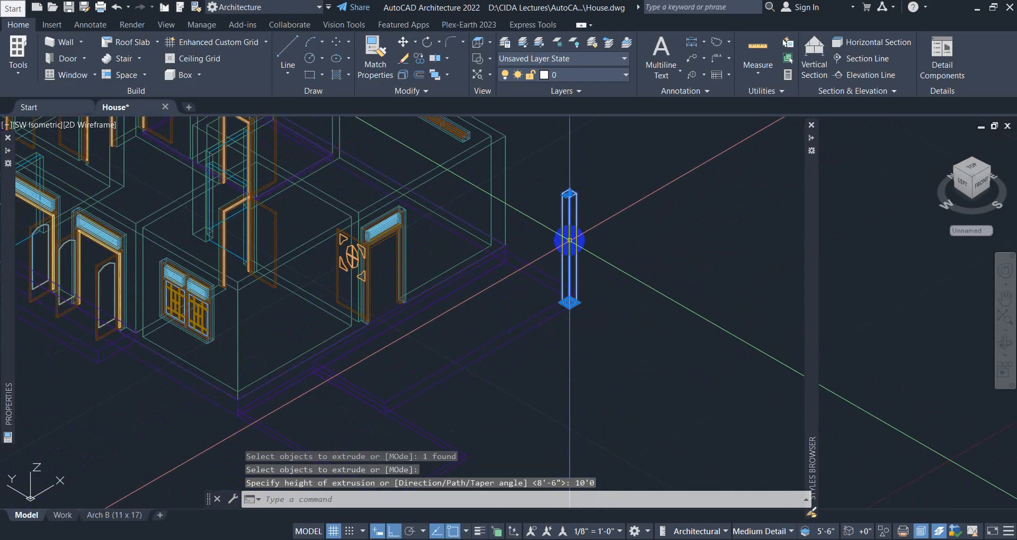
right_click(591, 244)
mouse_move(635, 341)
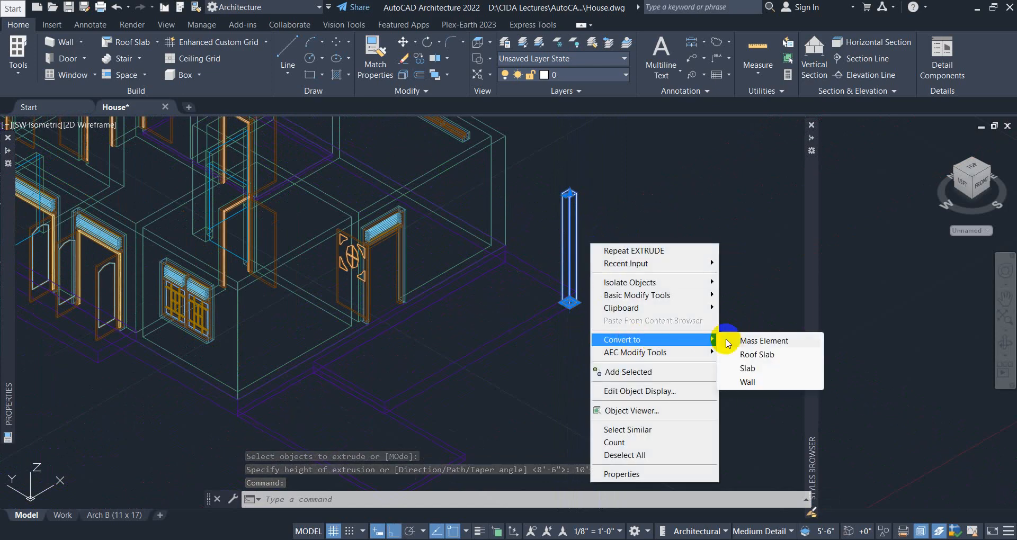
left_click(763, 341)
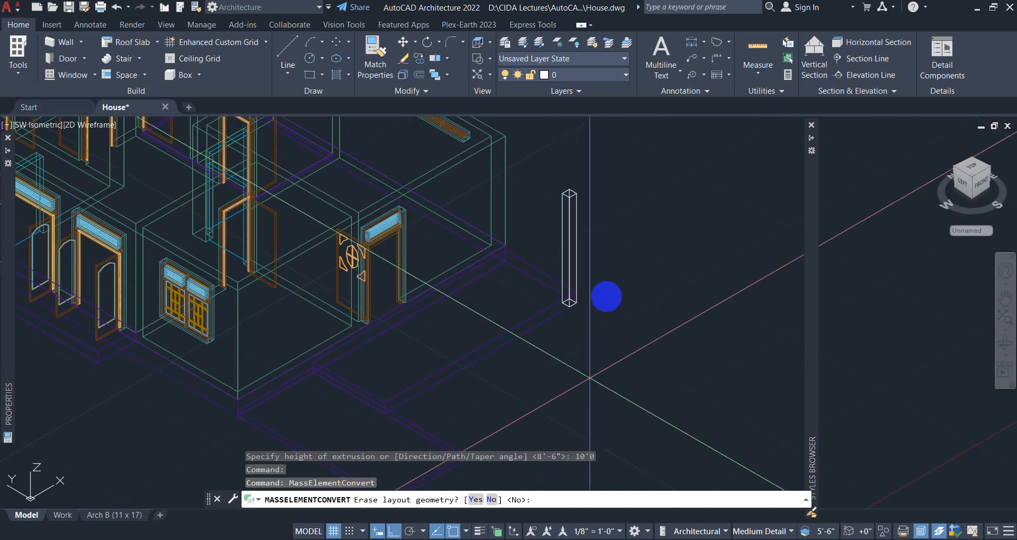
right_click(616, 302)
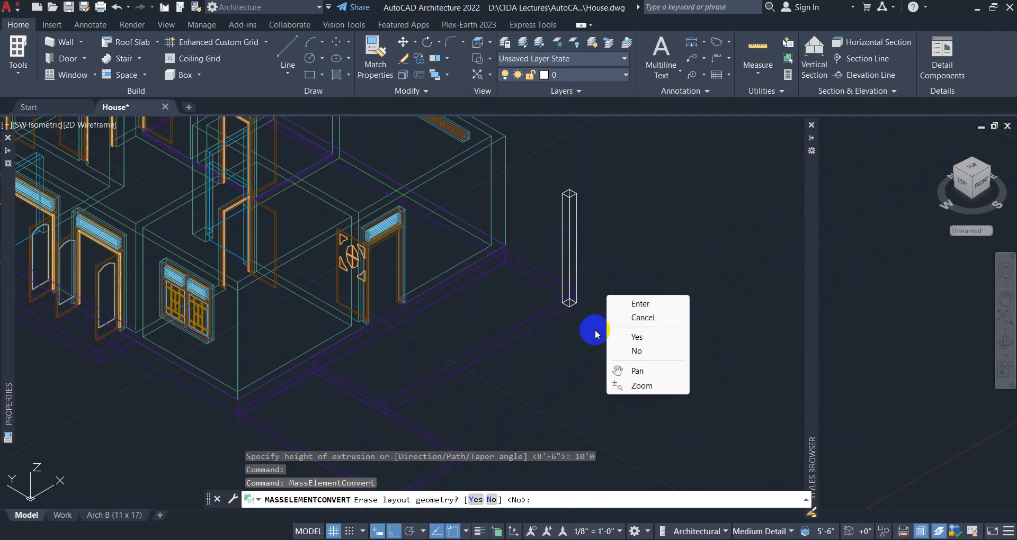
left_click(646, 342)
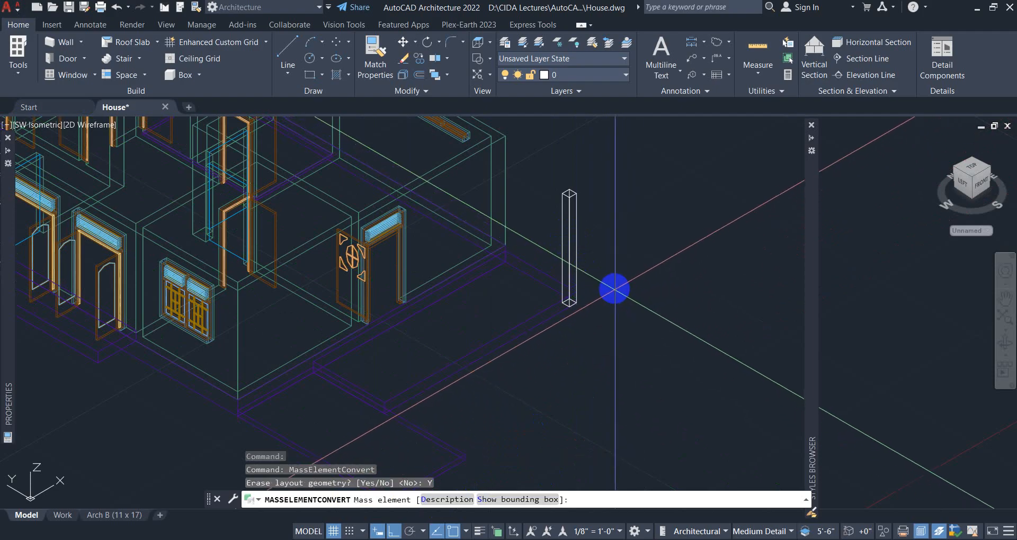
right_click(614, 287)
left_click(633, 295)
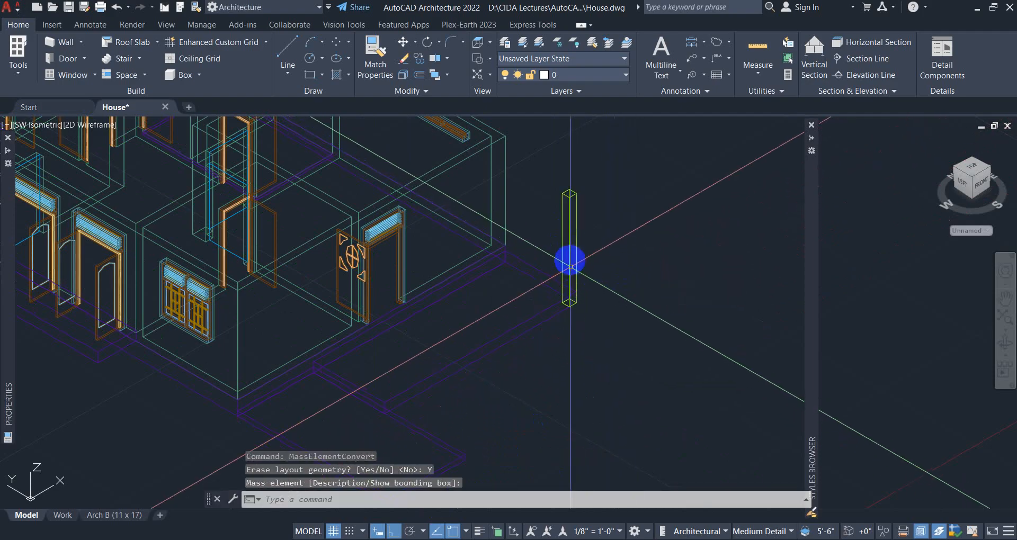
In the Top view, copy the corner column to the entrance slab's lower-left corner and the lower-right corner of the adjoining front-left slab.
left_click(23, 126)
left_click(46, 158)
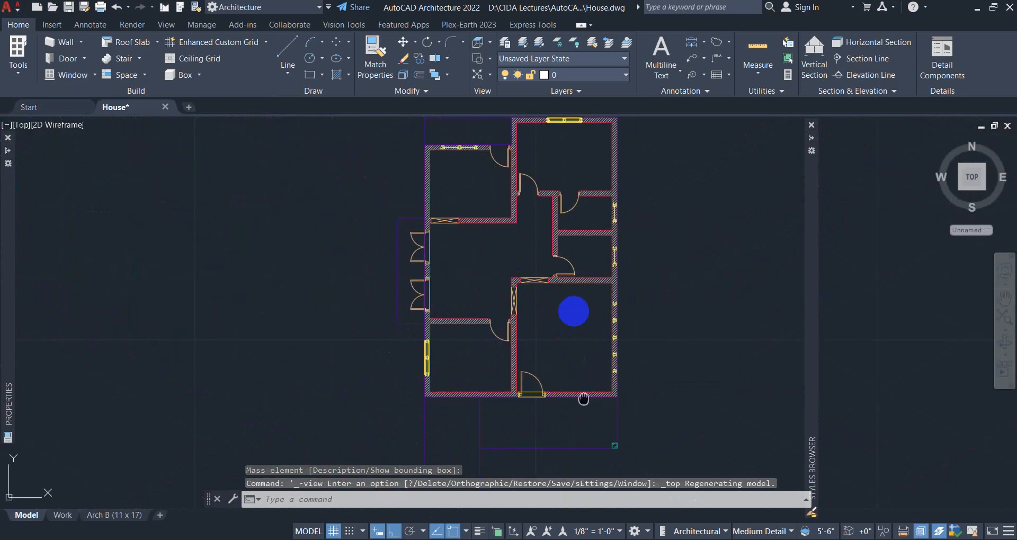
scroll(580, 305, "up", 5)
left_click(602, 288)
left_click(656, 343)
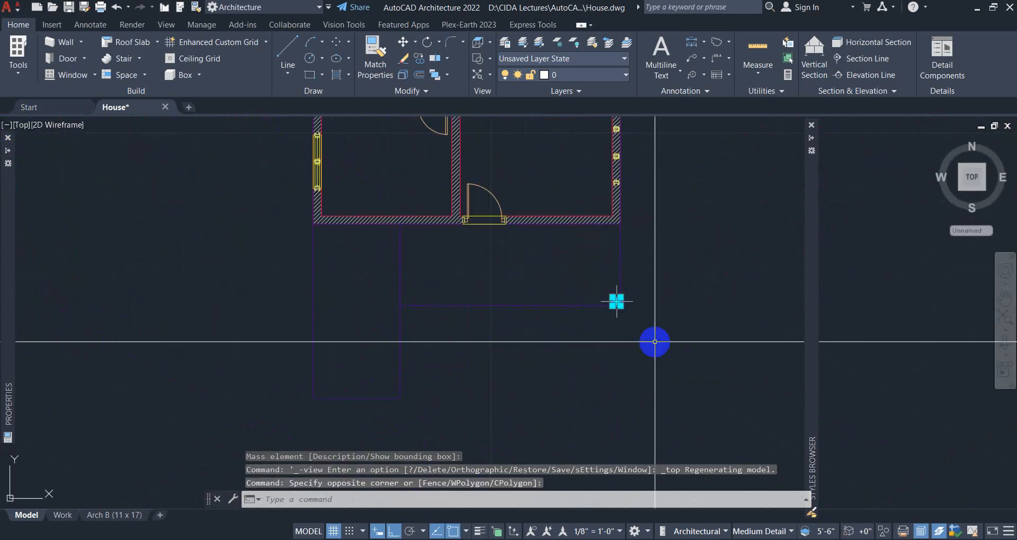
type("co")
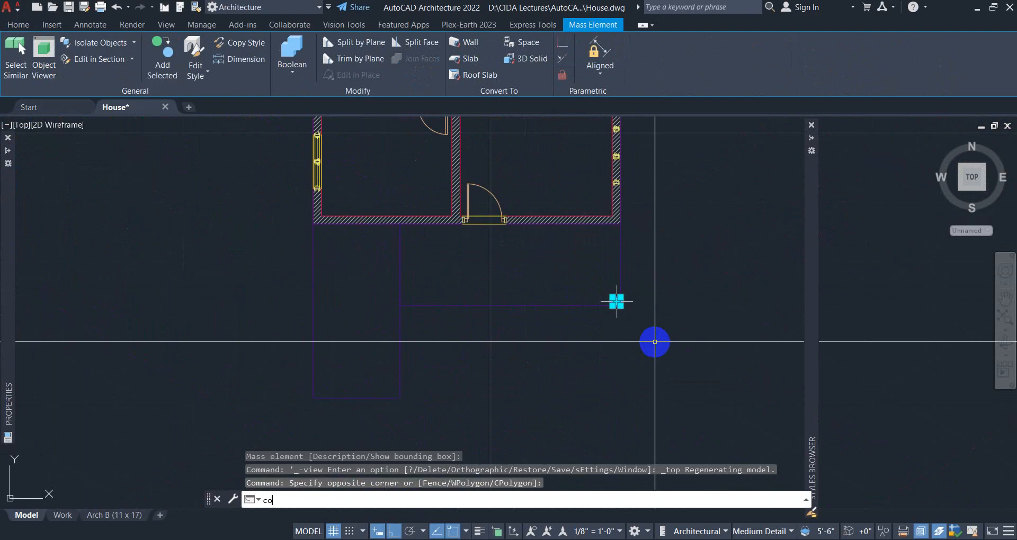
key("Return")
scroll(624, 302, "up", 4)
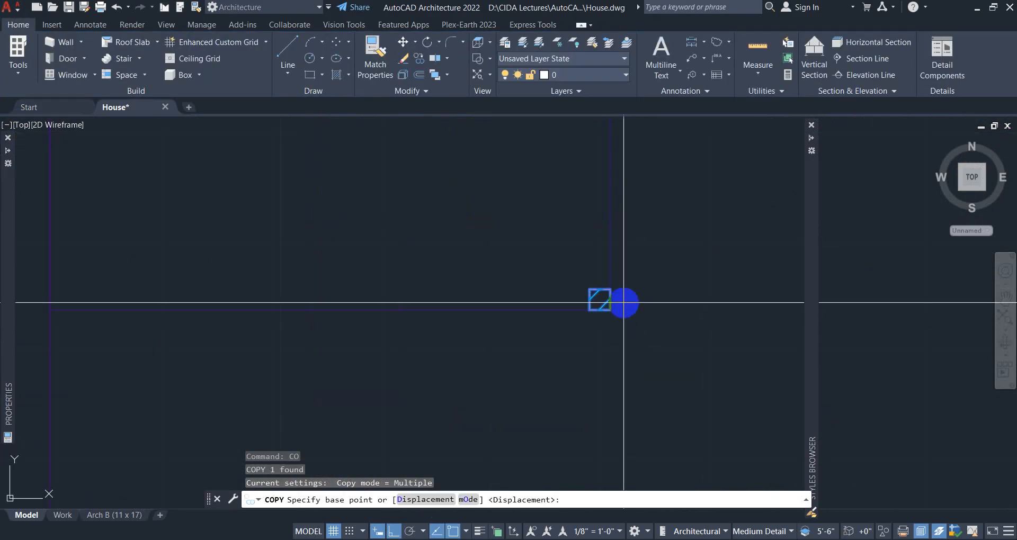
left_click(610, 310)
scroll(606, 302, "down", 3)
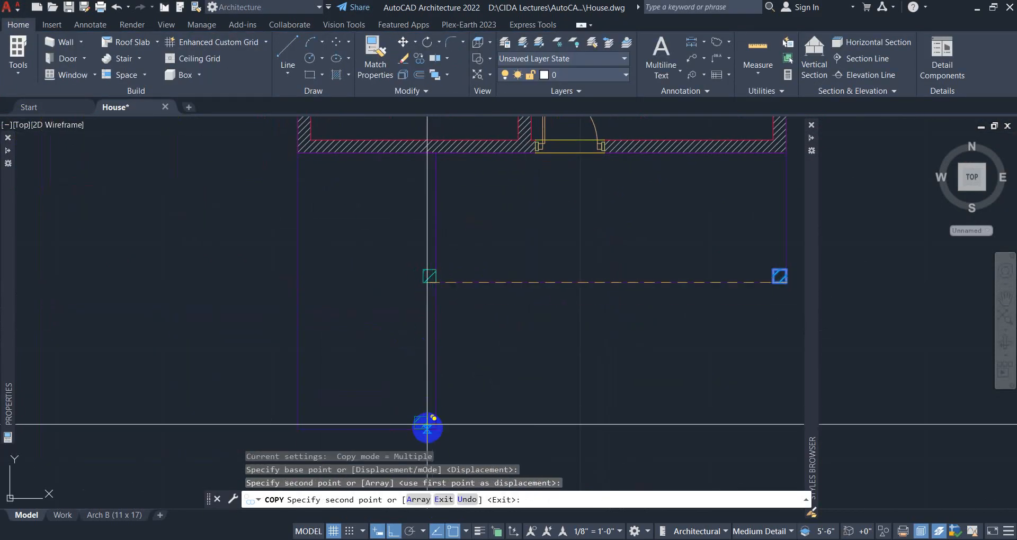
left_click(435, 434)
left_click(436, 430)
middle_click_drag(463, 331, 559, 329)
scroll(558, 328, "down", 4)
right_click(557, 295)
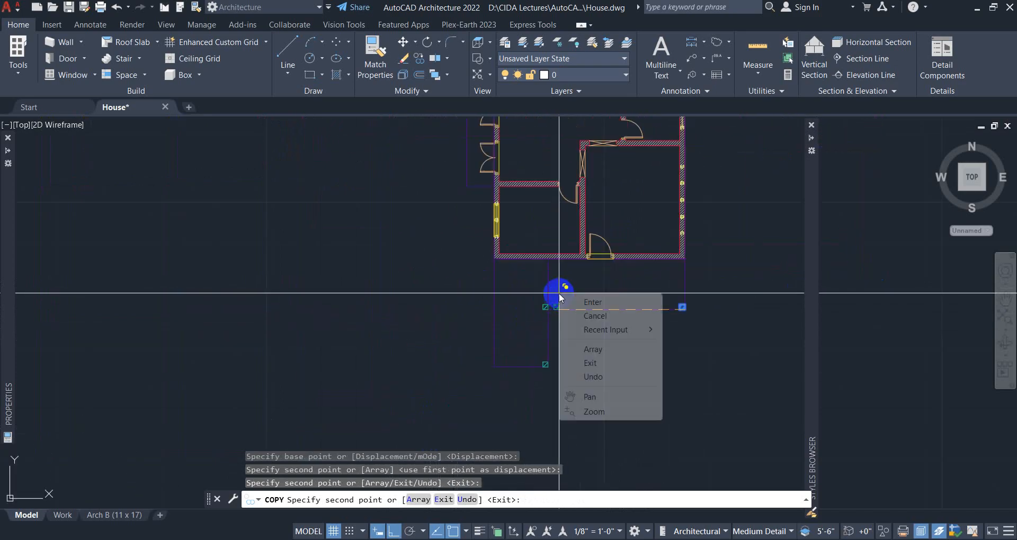
left_click(588, 302)
Copy the two columns on the front-left slab's right edge straight across to its left edge.
left_click(533, 299)
left_click(557, 376)
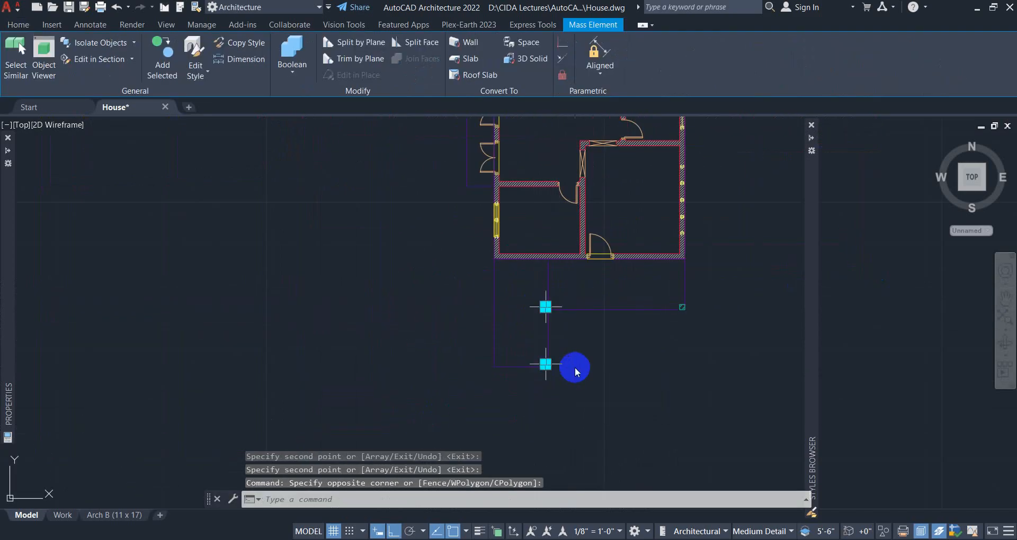
right_click(575, 367)
mouse_move(664, 183)
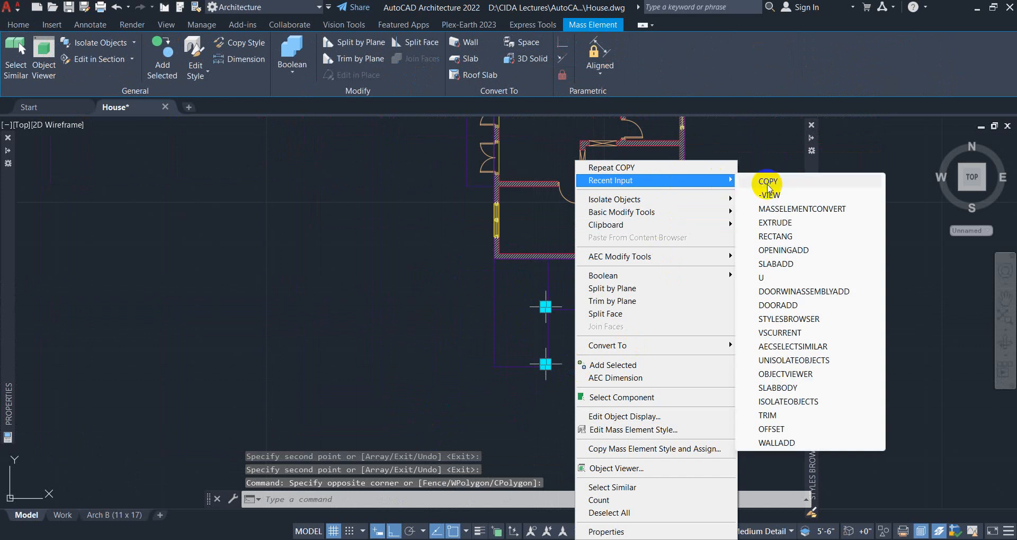
left_click(768, 186)
scroll(539, 379, "up", 4)
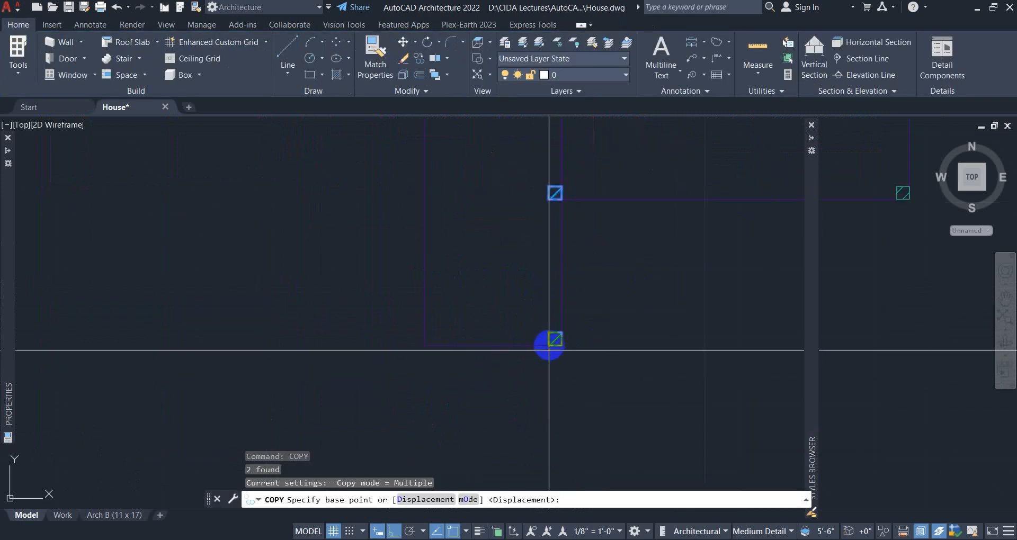
left_click(549, 345)
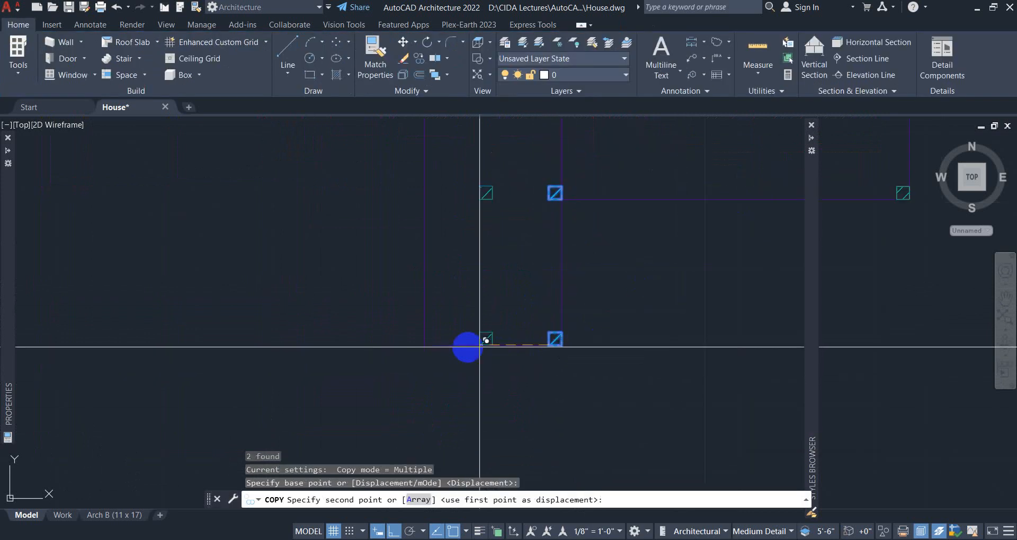
left_click(424, 345)
right_click(377, 221)
left_click(404, 236)
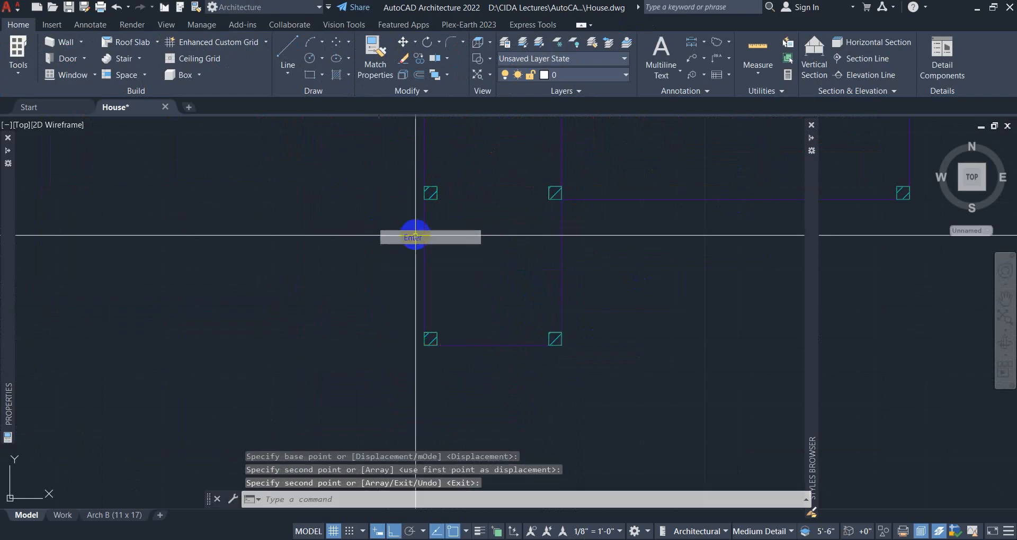
Copy the column at the front-left slab's lower-left corner to the lower-left corner of the slab outside the double doors.
left_click(398, 266)
left_click(464, 376)
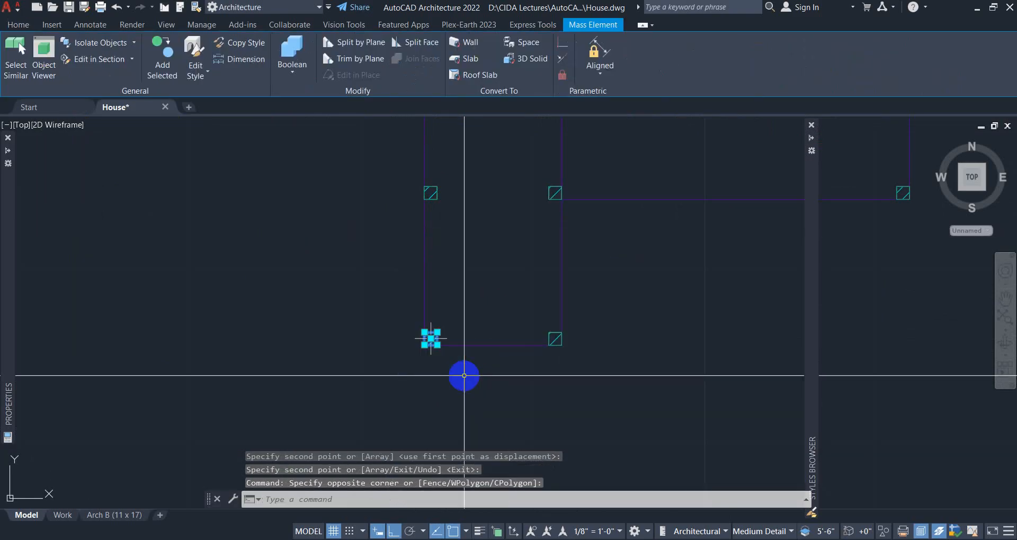
key("Return")
left_click(424, 345)
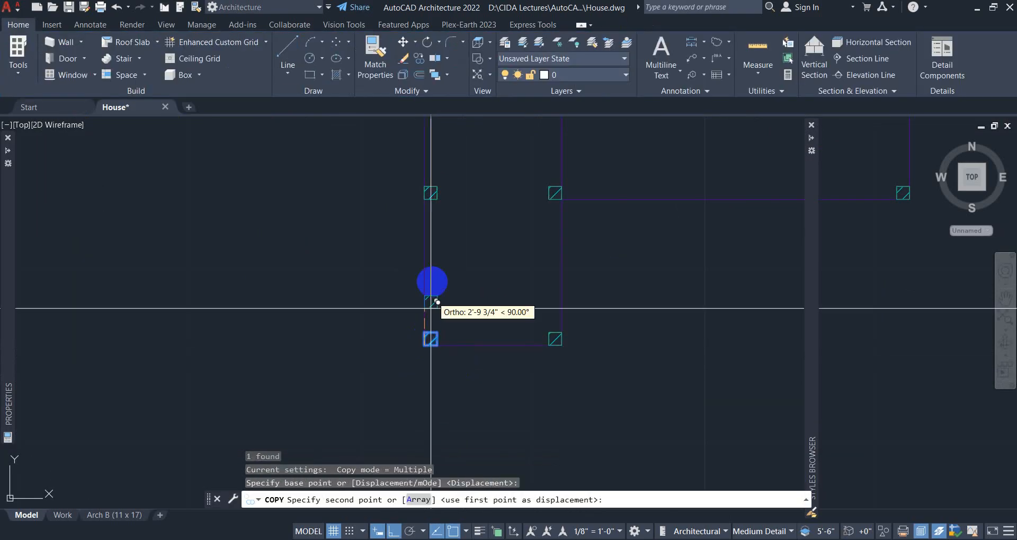
scroll(425, 268, "down", 3)
middle_click_drag(424, 268, 473, 462)
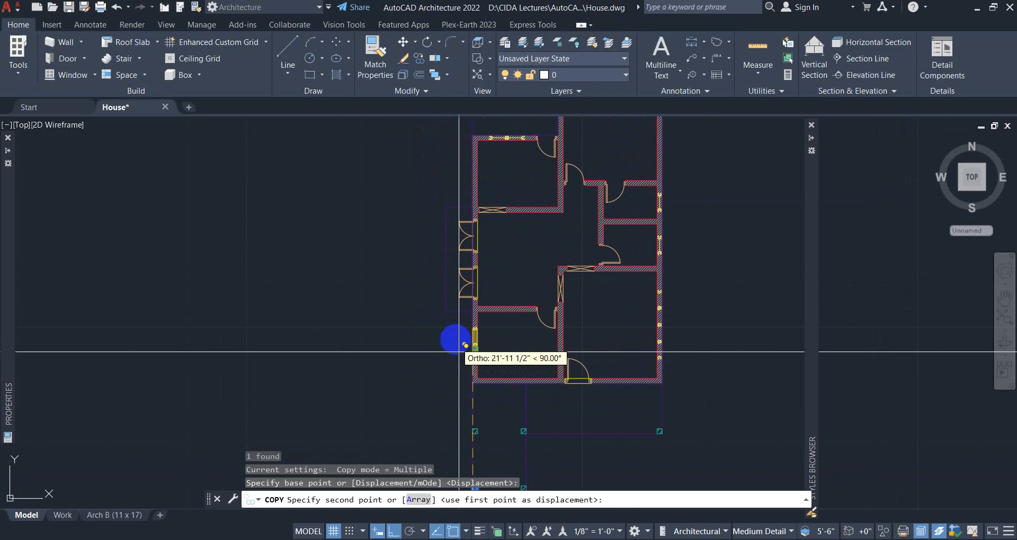
left_click(446, 311)
right_click(438, 321)
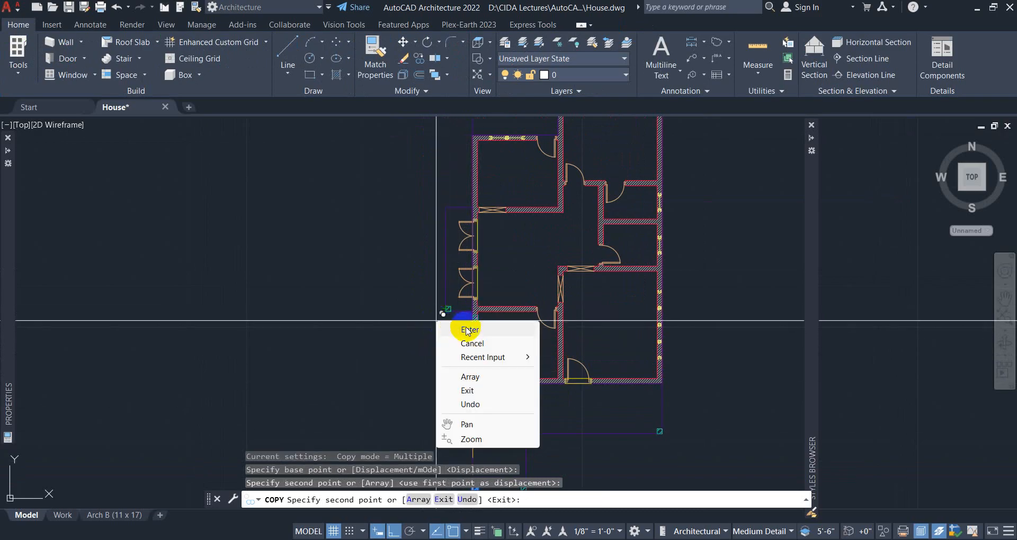
left_click(466, 331)
Copy the double-door slab's column by its upper-left corner to that slab's upper-left corner and the rear slab's upper-left corner.
scroll(435, 305, "up", 2)
key("Return")
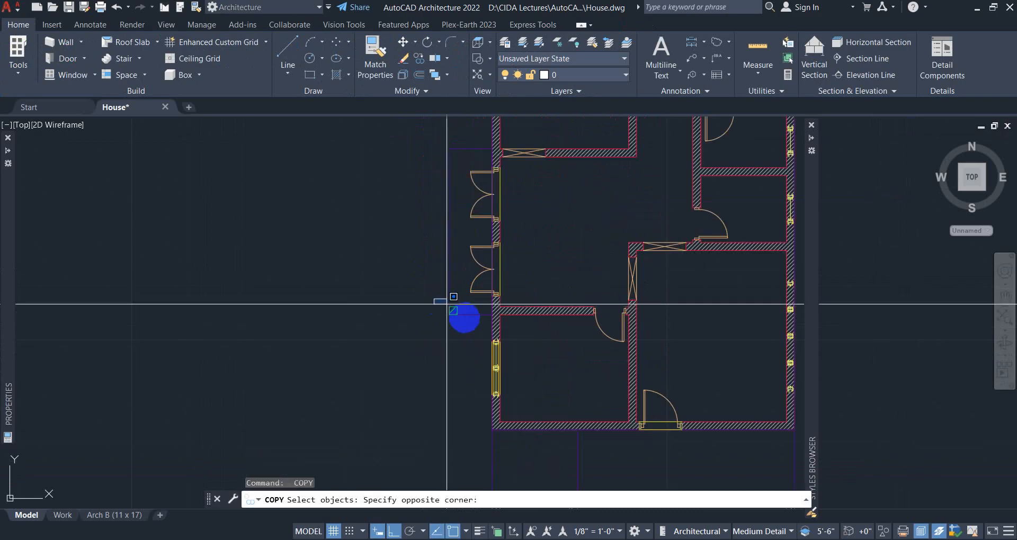
left_click(449, 309)
scroll(448, 310, "up", 4)
key("Return")
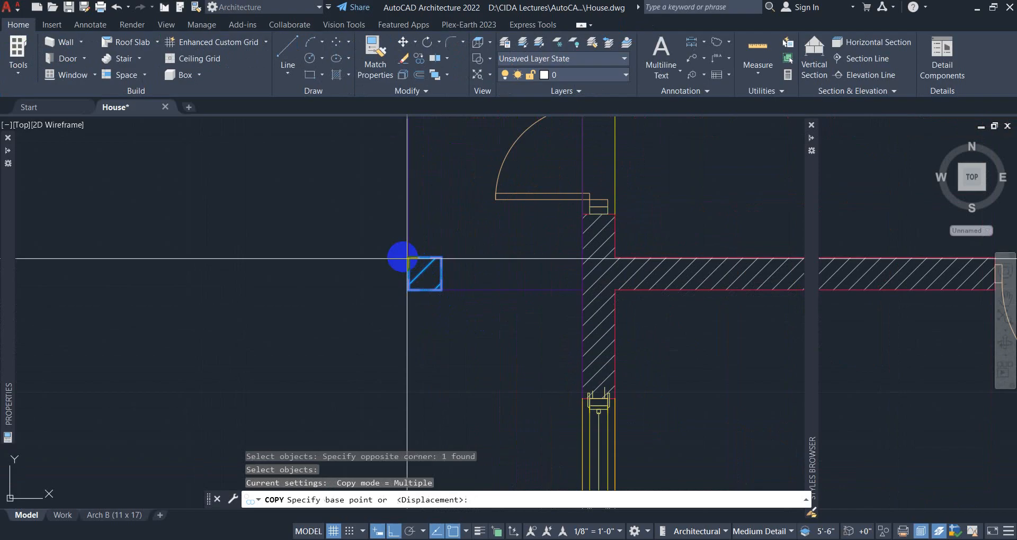
left_click(409, 257)
scroll(408, 264, "down", 3)
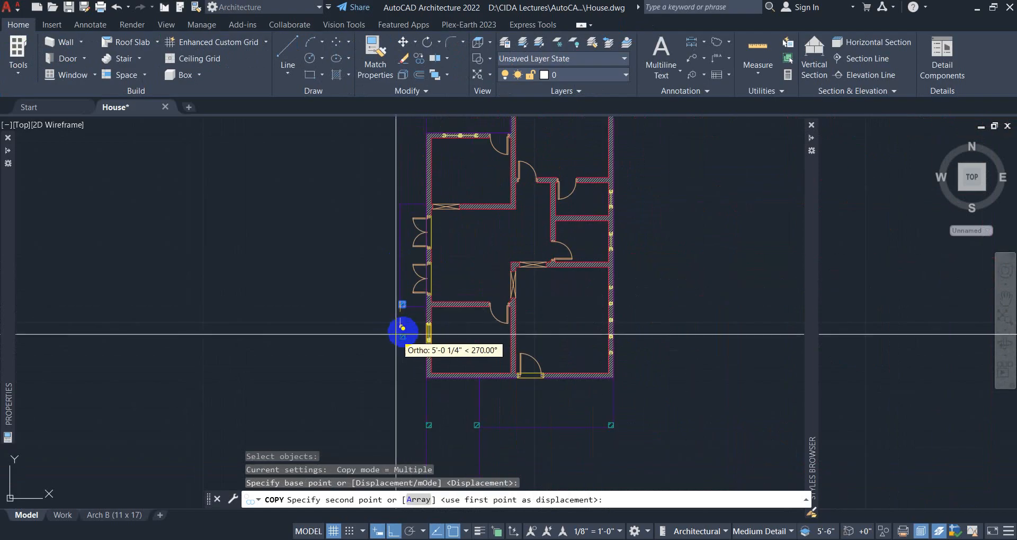
left_click(395, 192)
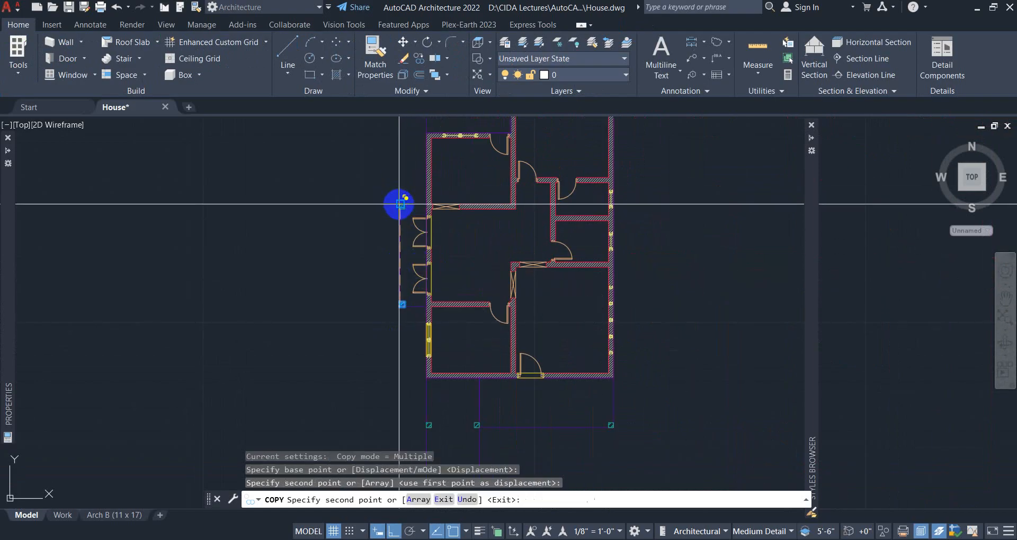
middle_click_drag(455, 161, 448, 233)
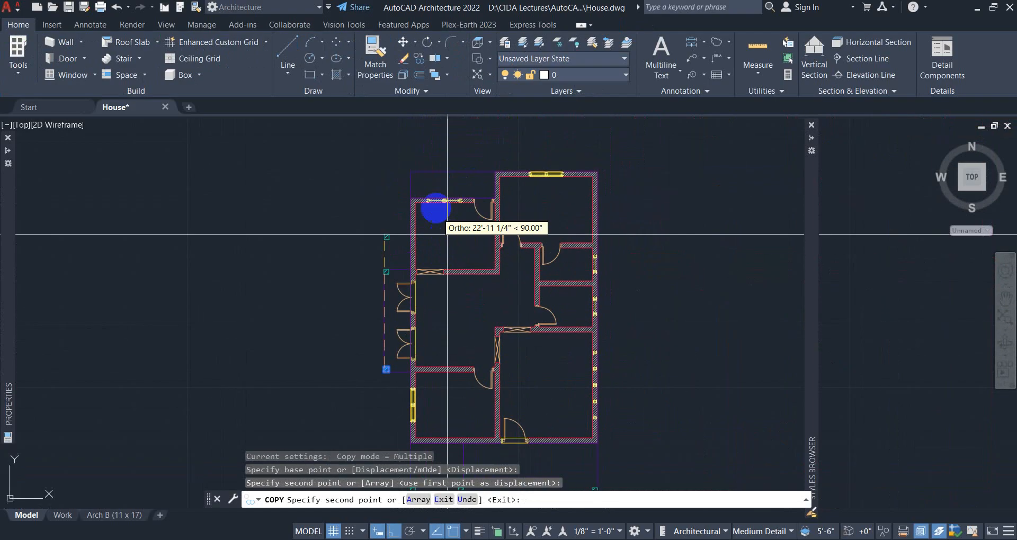
left_click(411, 171)
right_click(477, 163)
left_click(492, 170)
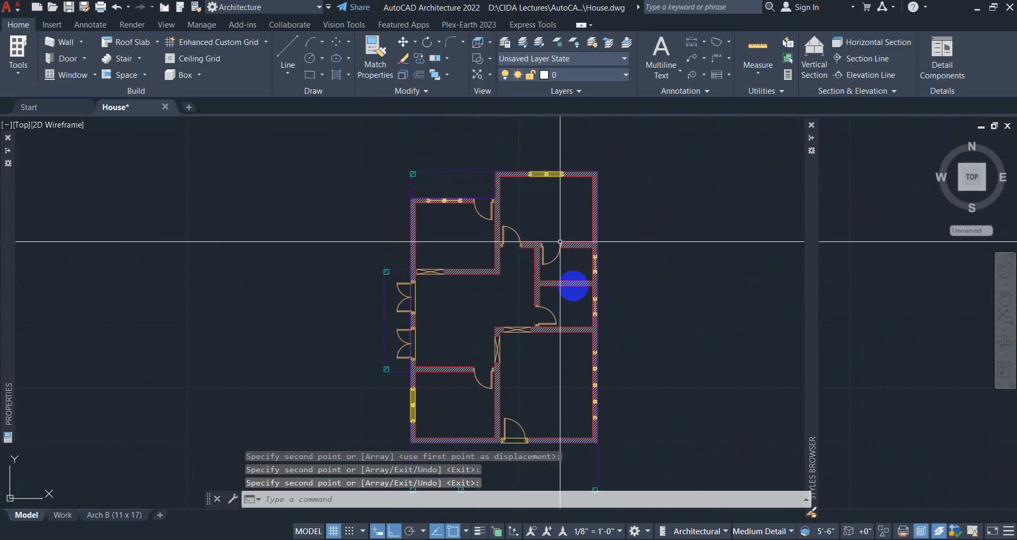
Inspect the windows in the entrance room's right exterior wall in plan, and switch to the SW Isometric view.
scroll(522, 280, "down", 2)
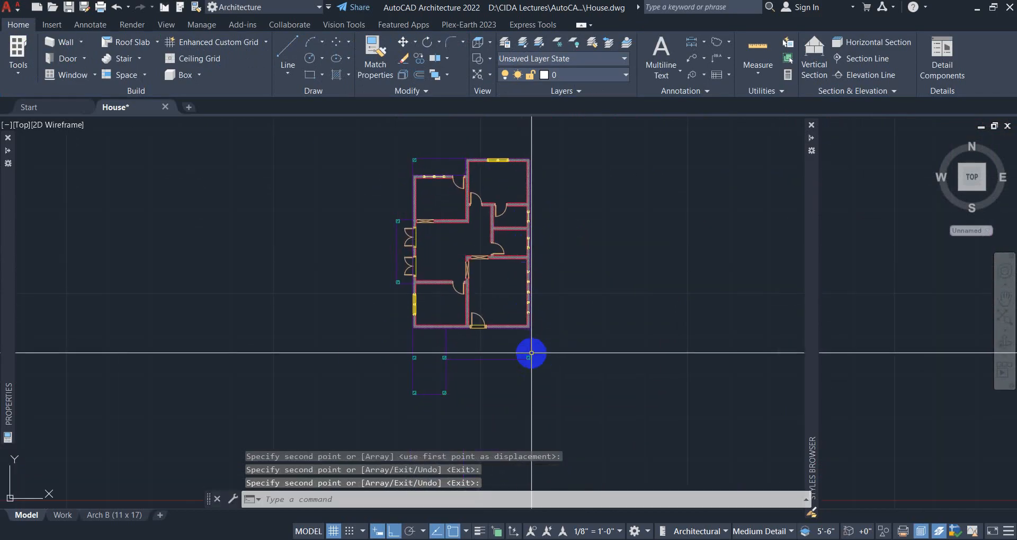
scroll(531, 353, "up", 2)
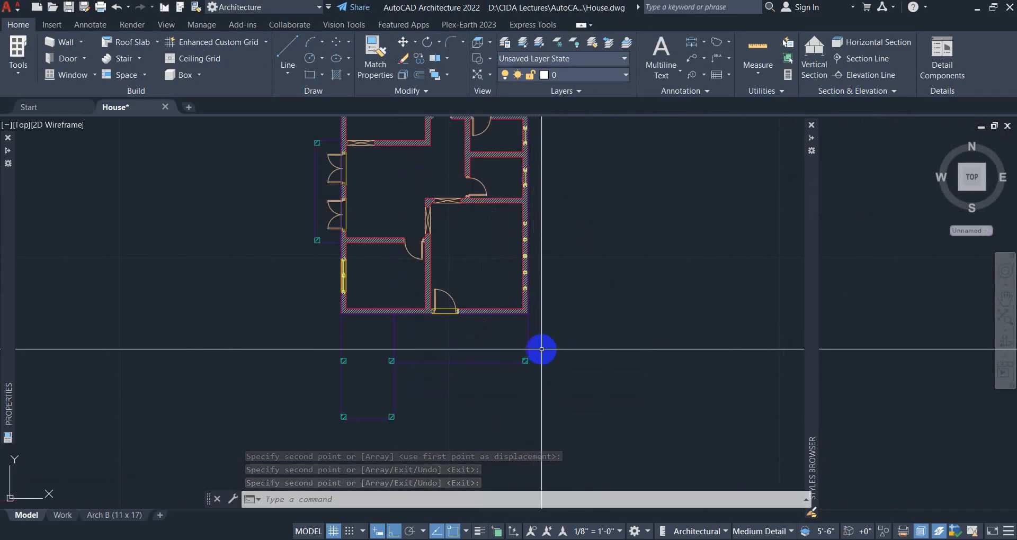
scroll(480, 279, "up", 5)
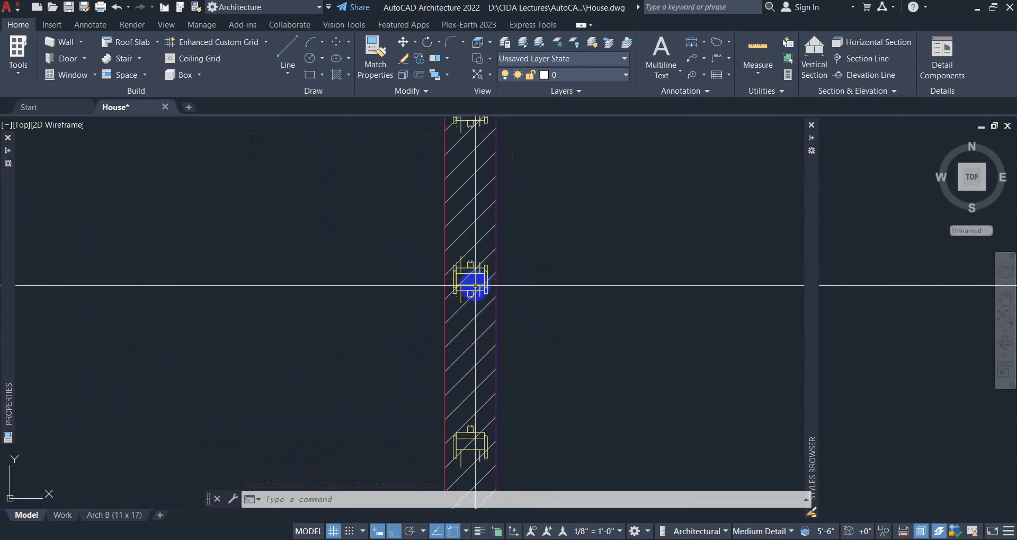
scroll(475, 286, "up", 2)
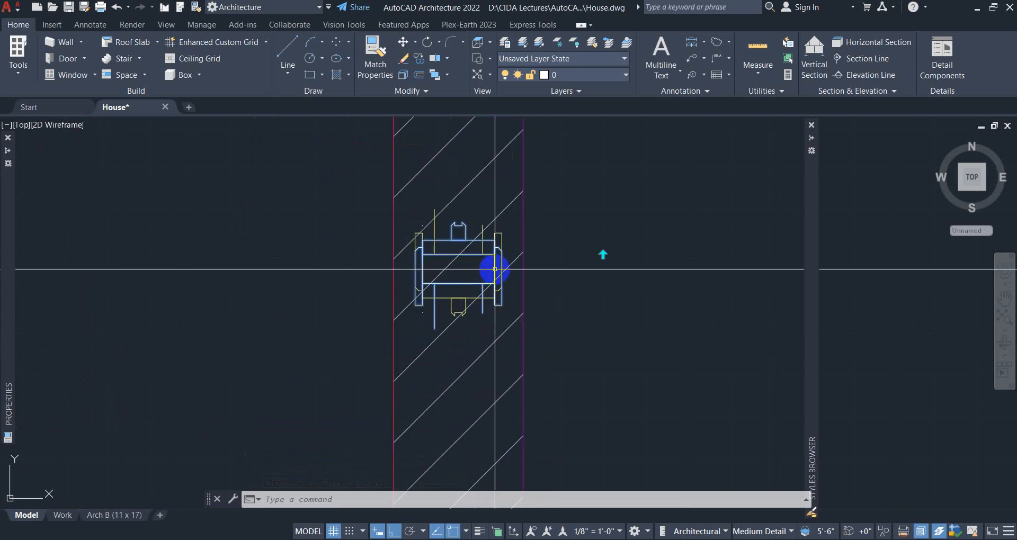
scroll(495, 269, "down", 8)
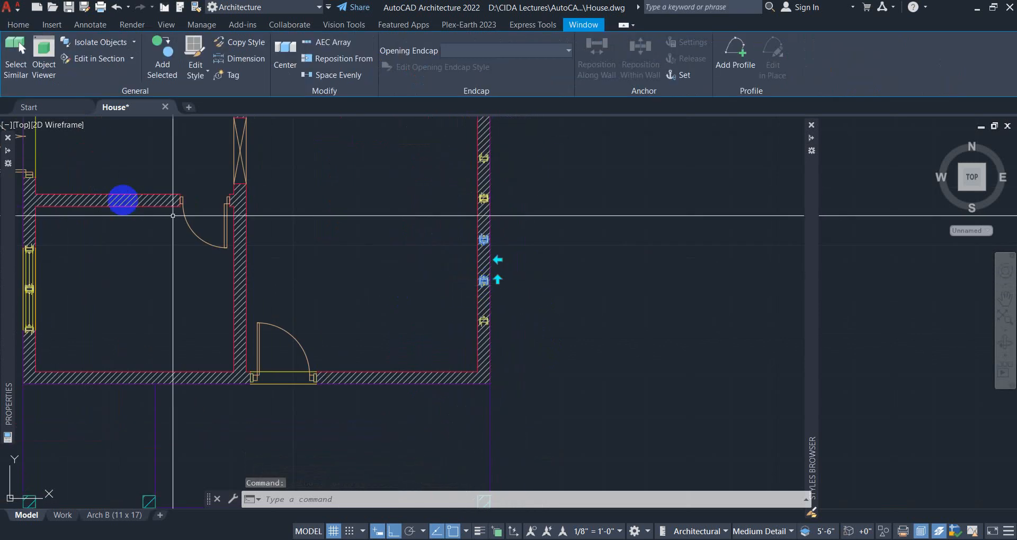
left_click(22, 126)
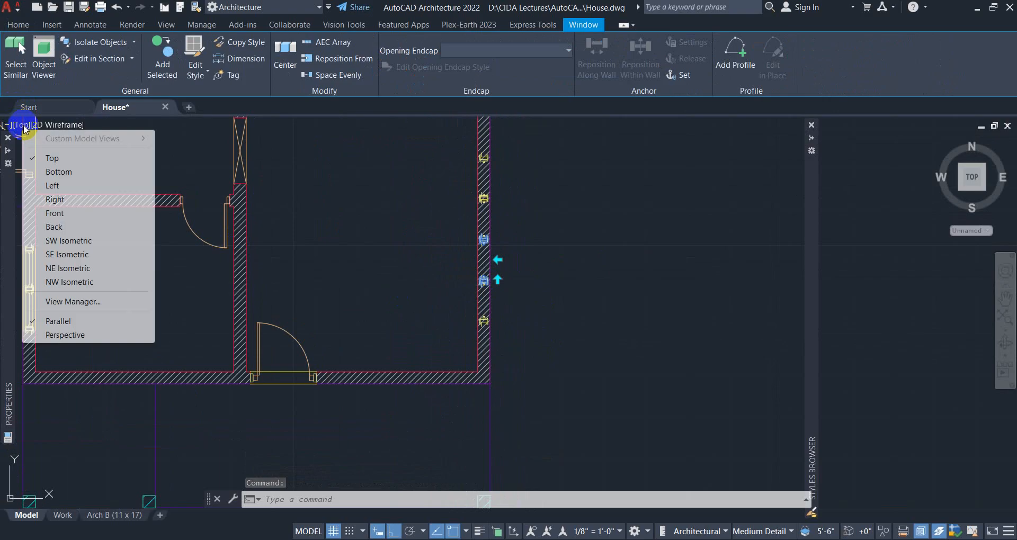
left_click(68, 241)
key("Escape")
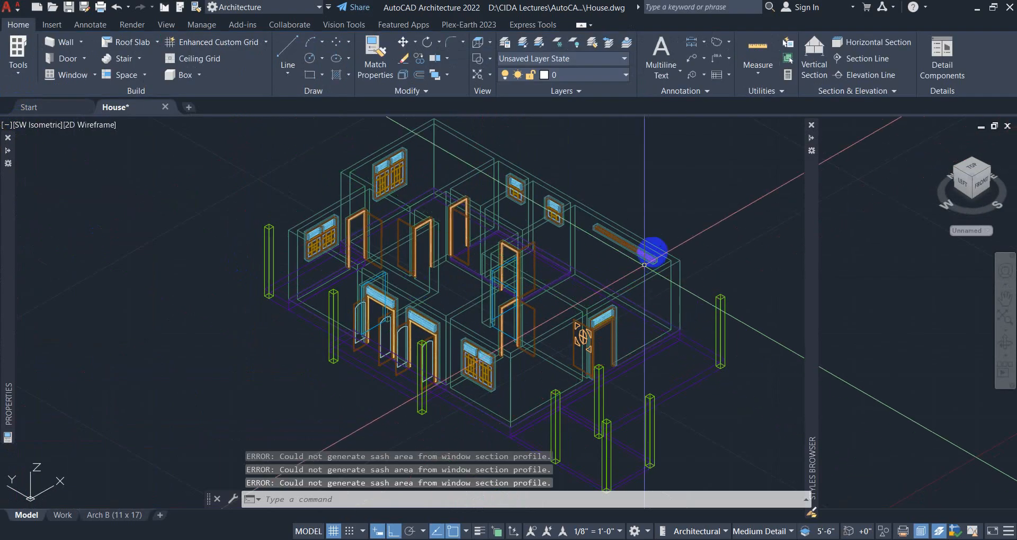
Set the height of the flattened 10'-0" wide window assembly in the entrance room's exterior wall to 7'-0".
scroll(658, 253, "up", 5)
scroll(665, 331, "up", 5)
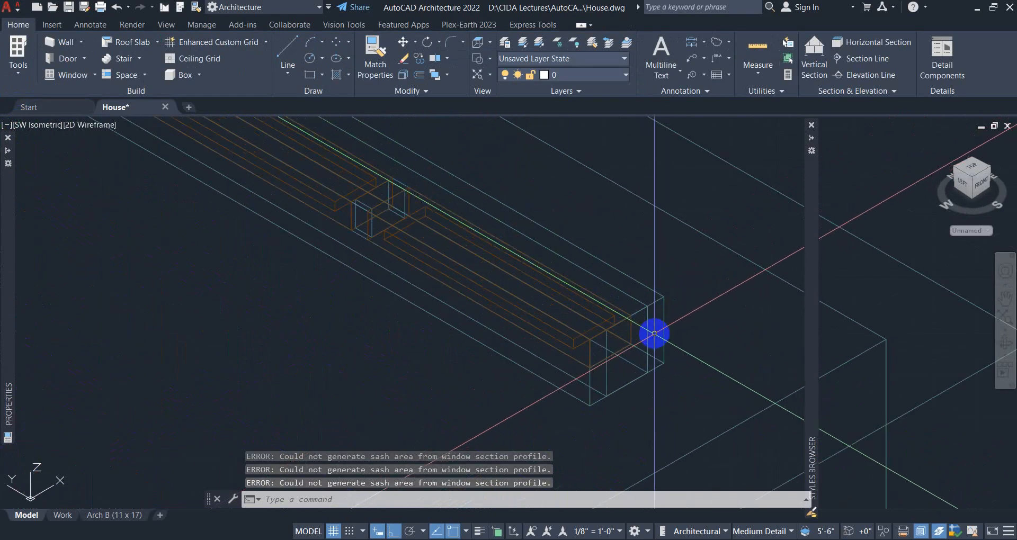
left_click(651, 332)
scroll(684, 326, "down", 5)
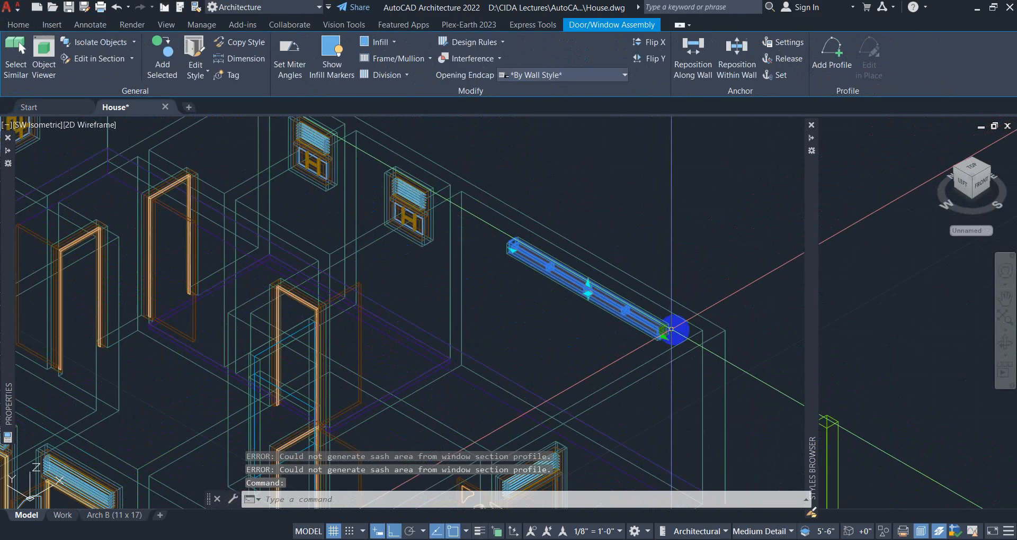
scroll(699, 323, "down", 5)
middle_click_drag(697, 322, 650, 294)
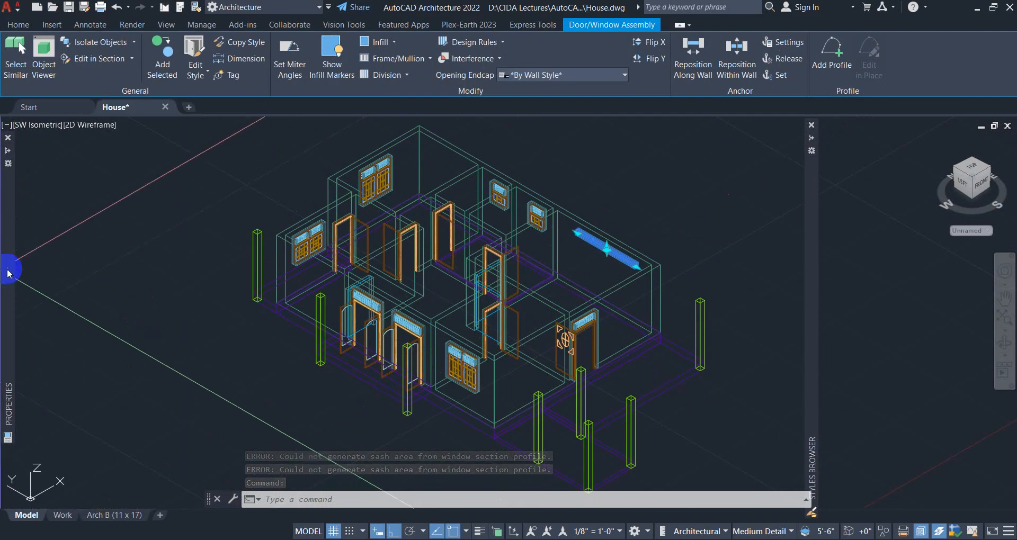
mouse_move(8, 273)
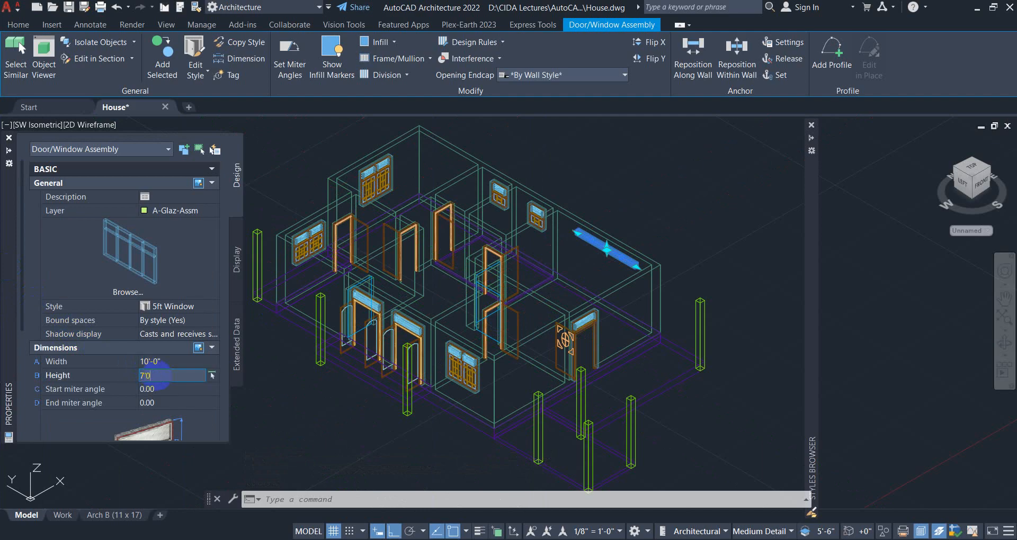
key("Tab")
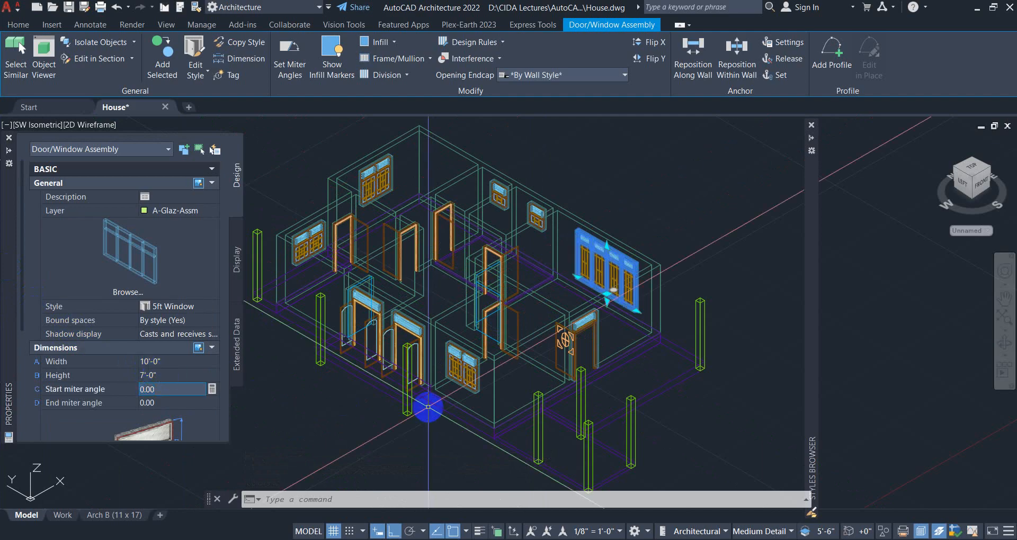
scroll(575, 354, "up", 2)
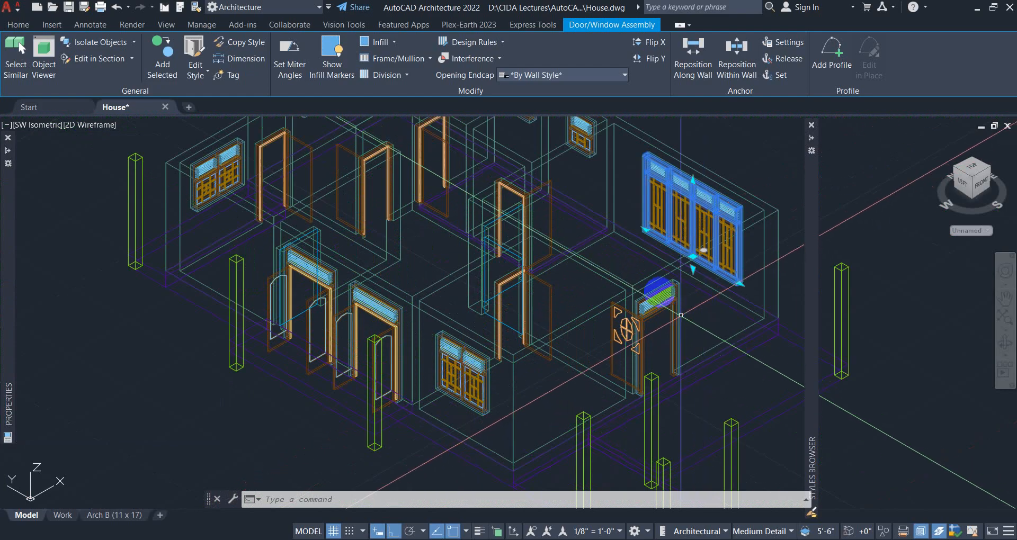
middle_click_drag(636, 267, 704, 370)
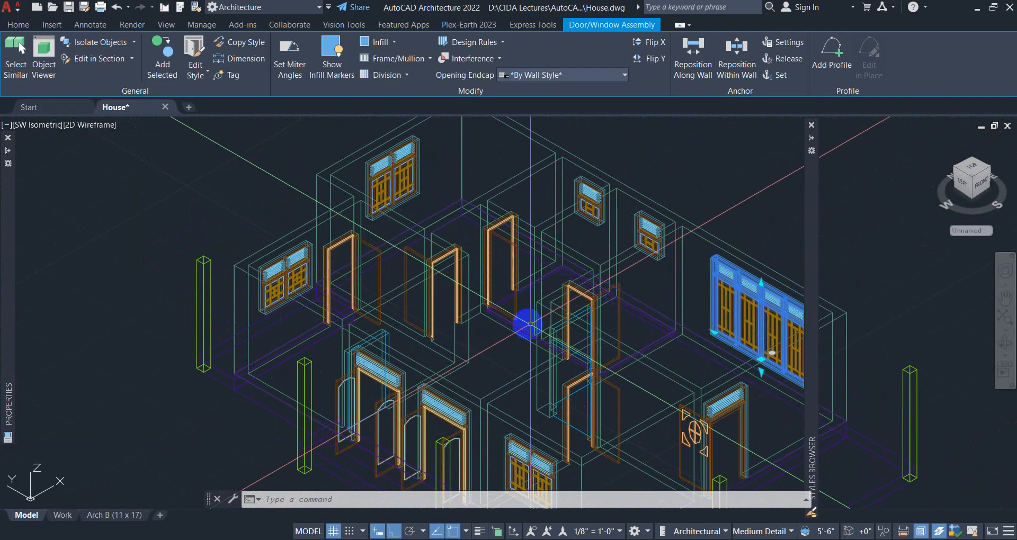
Display the isometric model in the Conceptual visual style and examine how the columns meet the outer slabs.
middle_click_drag(530, 324, 497, 220)
middle_click_drag(511, 359, 457, 270)
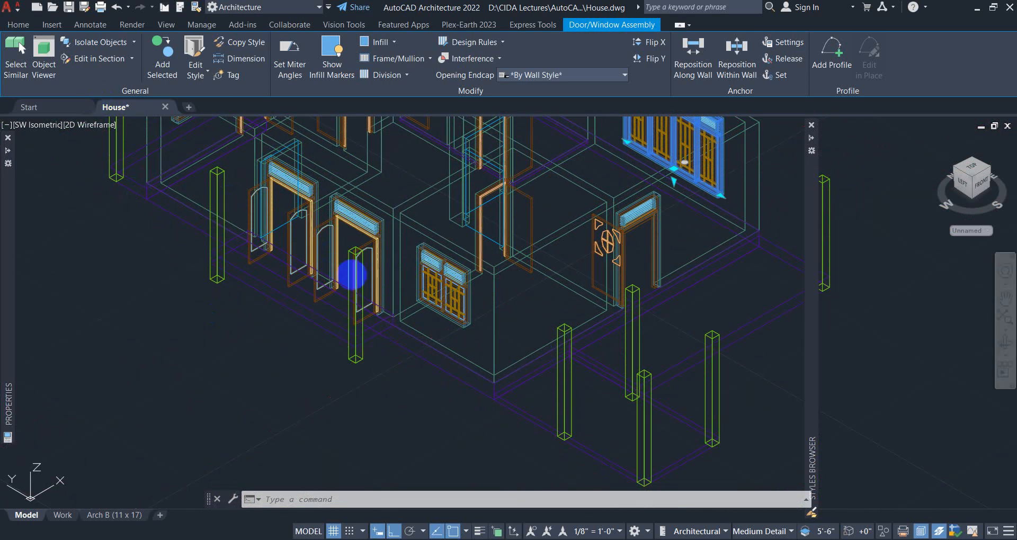
scroll(394, 357, "up", 6)
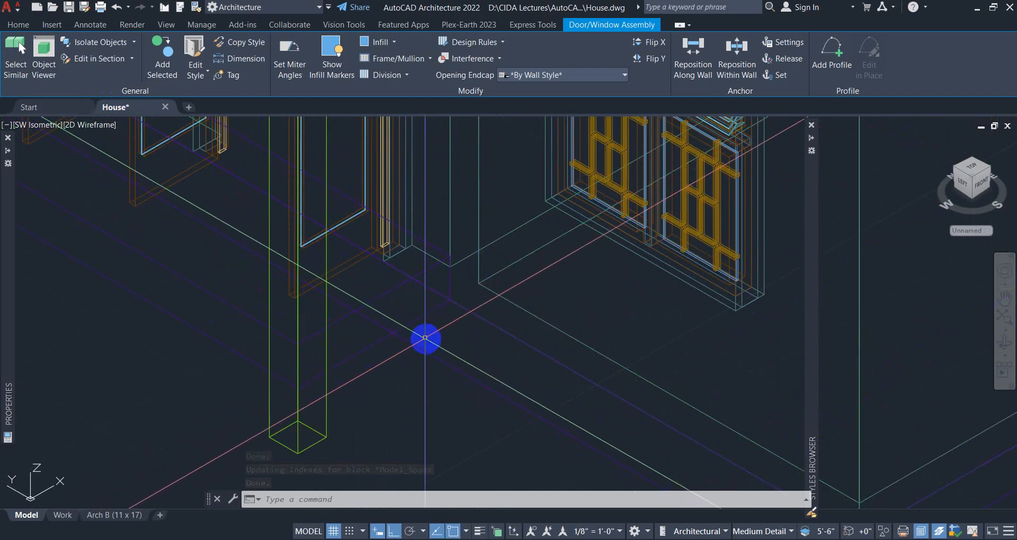
left_click(79, 125)
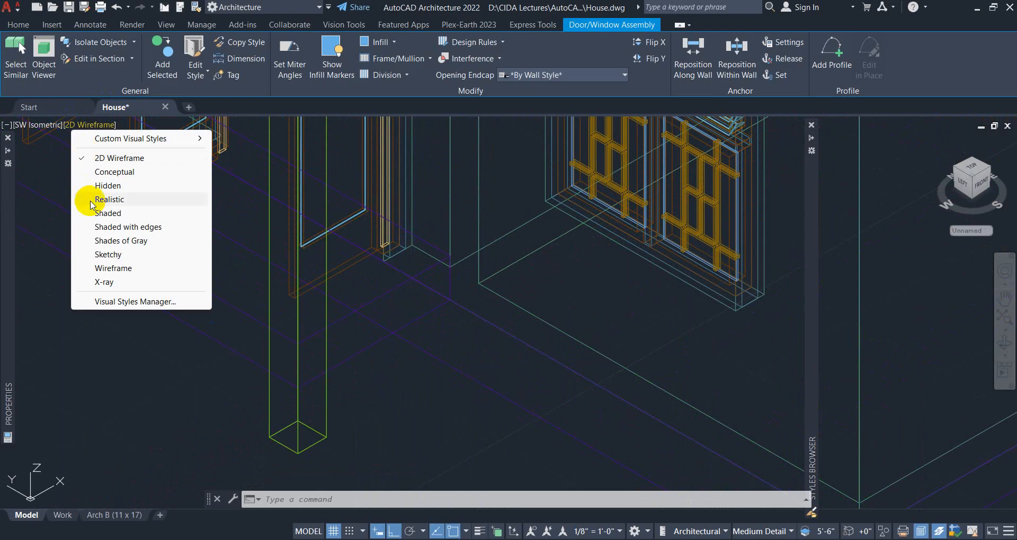
left_click(114, 172)
scroll(473, 391, "down", 6)
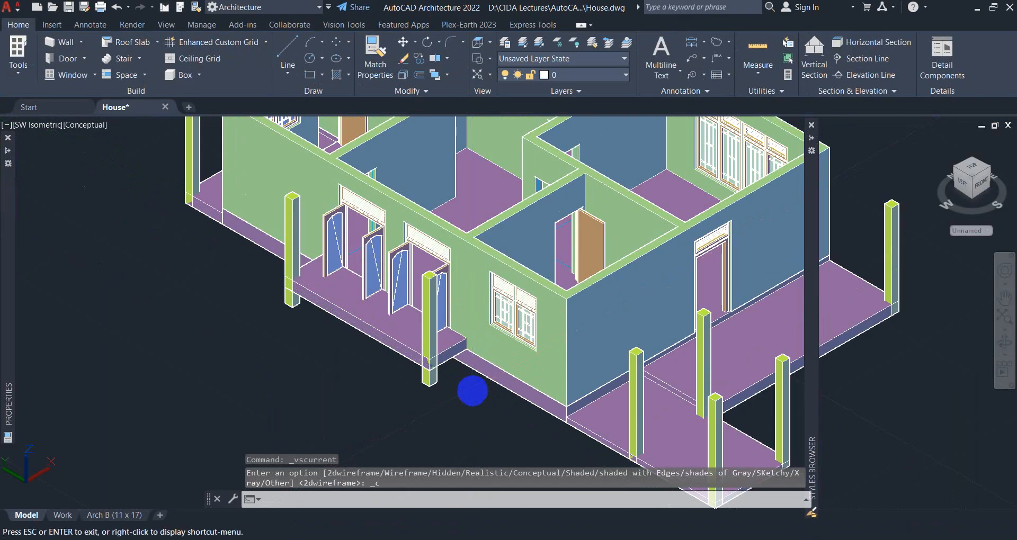
middle_click_drag(472, 391, 466, 333)
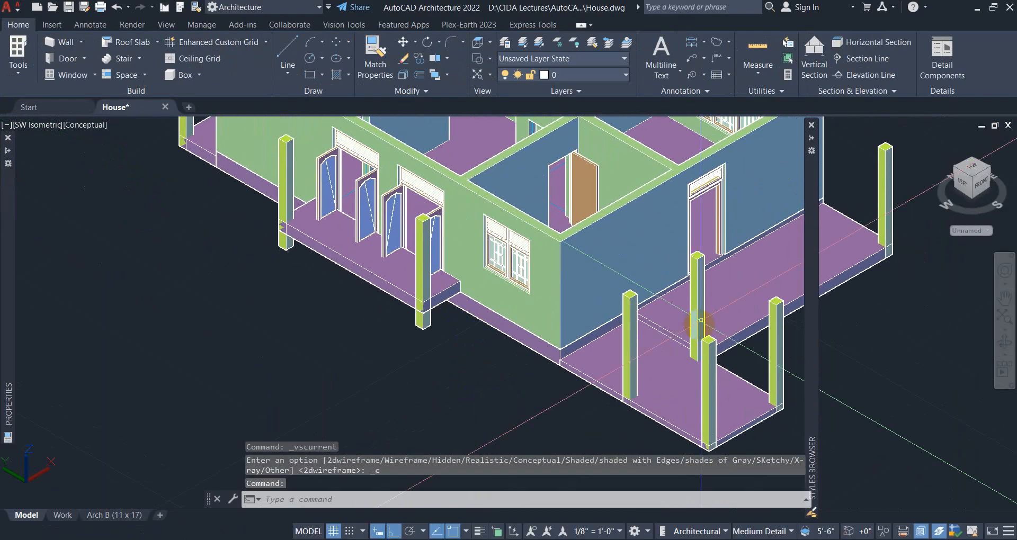
scroll(345, 247, "up", 2)
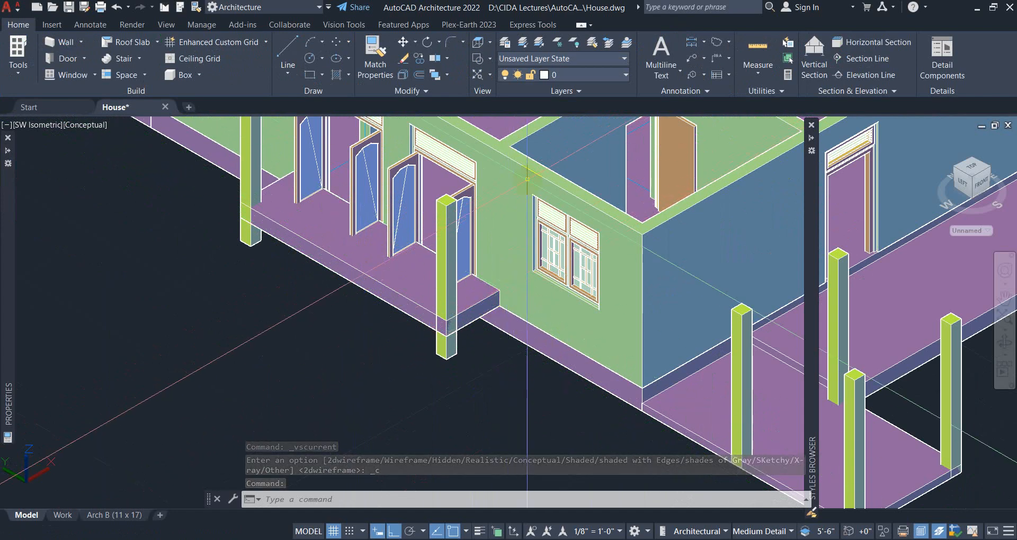
Lower the elevation of the slab outside the double doors so its underside aligns with the column bases.
left_click(412, 300)
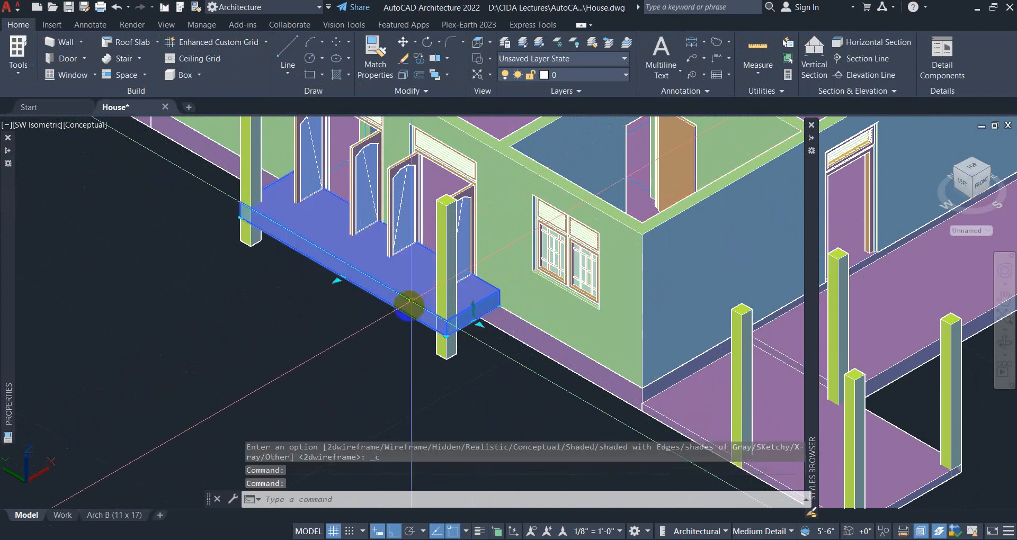
mouse_move(10, 317)
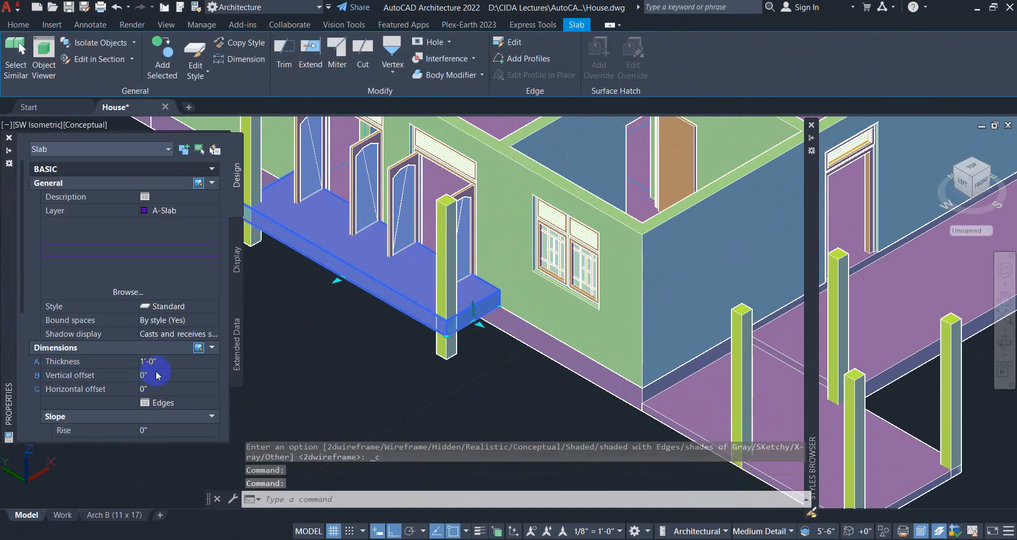
scroll(148, 381, "down", 10)
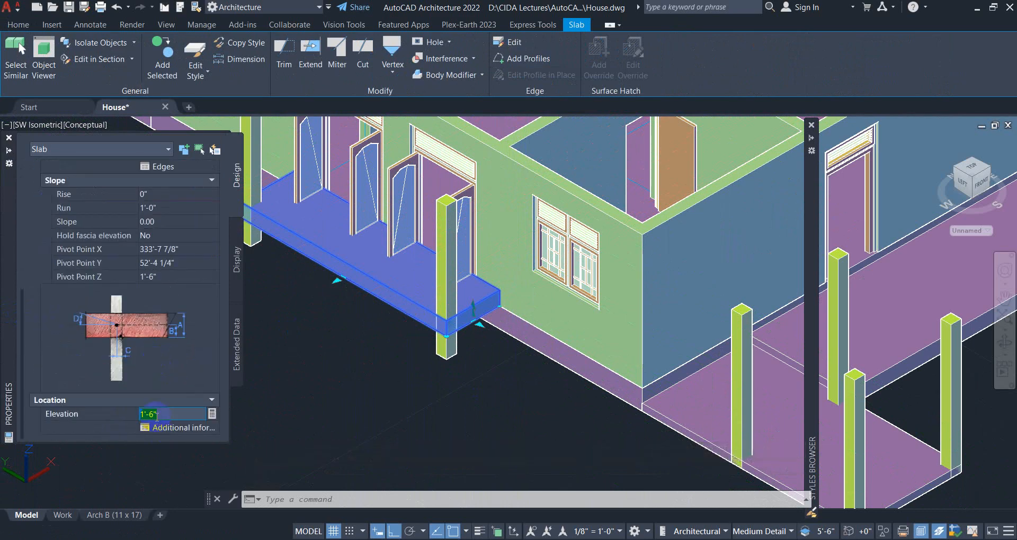
middle_click_drag(554, 389, 424, 346)
key("Escape")
Check the elevation of the main floor slab and the two slabs at the front, and review the whole house model.
left_click(566, 365)
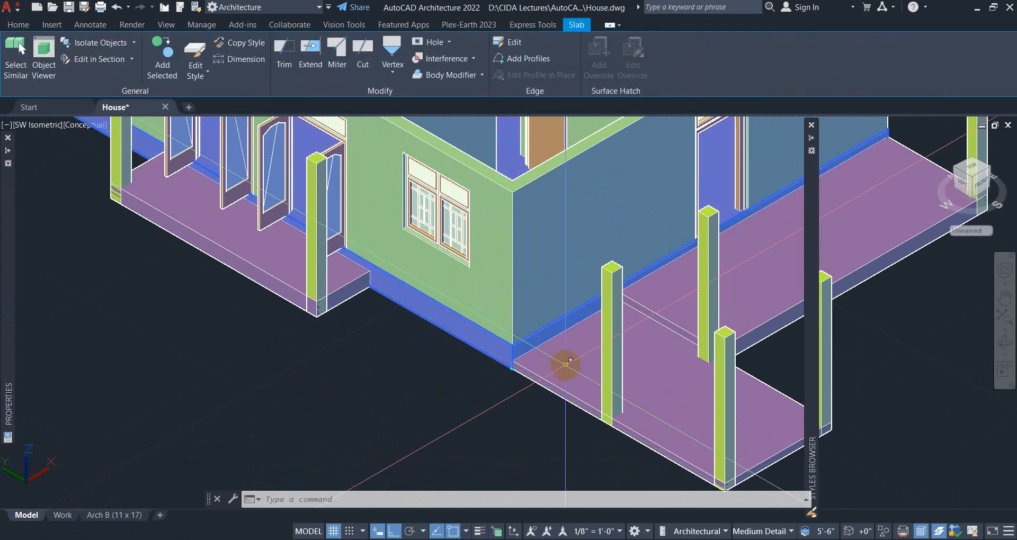
left_click(656, 305)
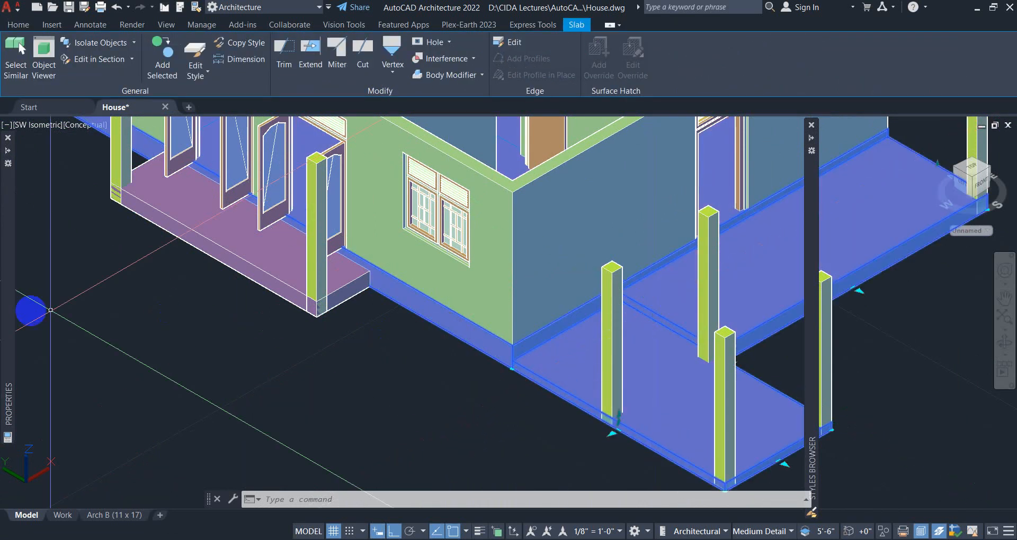
scroll(106, 354, "down", 5)
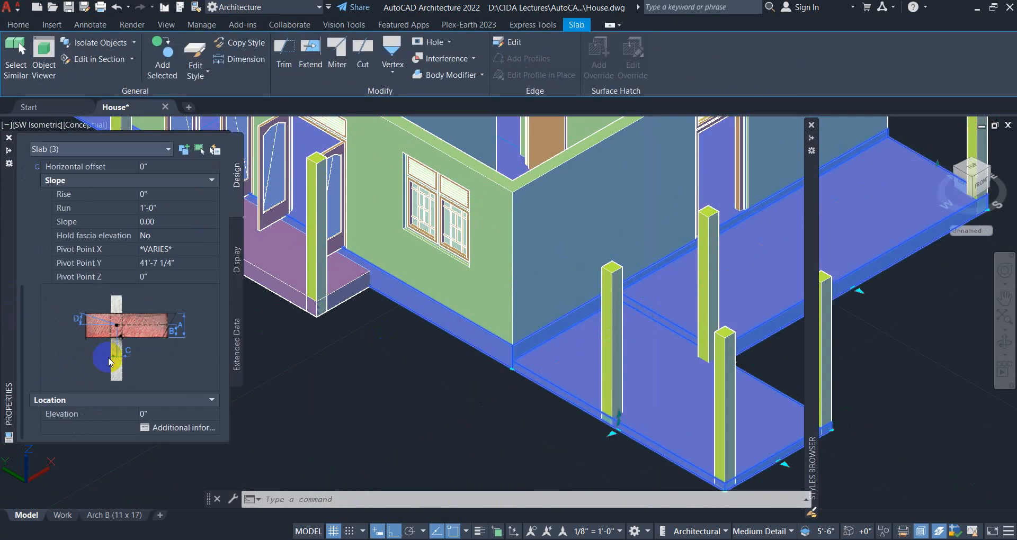
key("Escape")
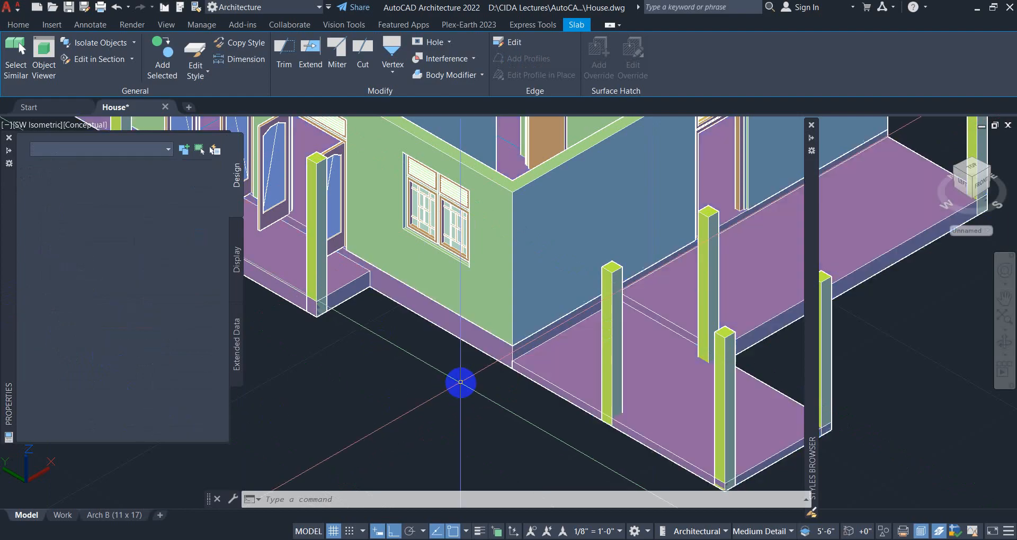
scroll(535, 368, "down", 5)
scroll(533, 323, "up", 4)
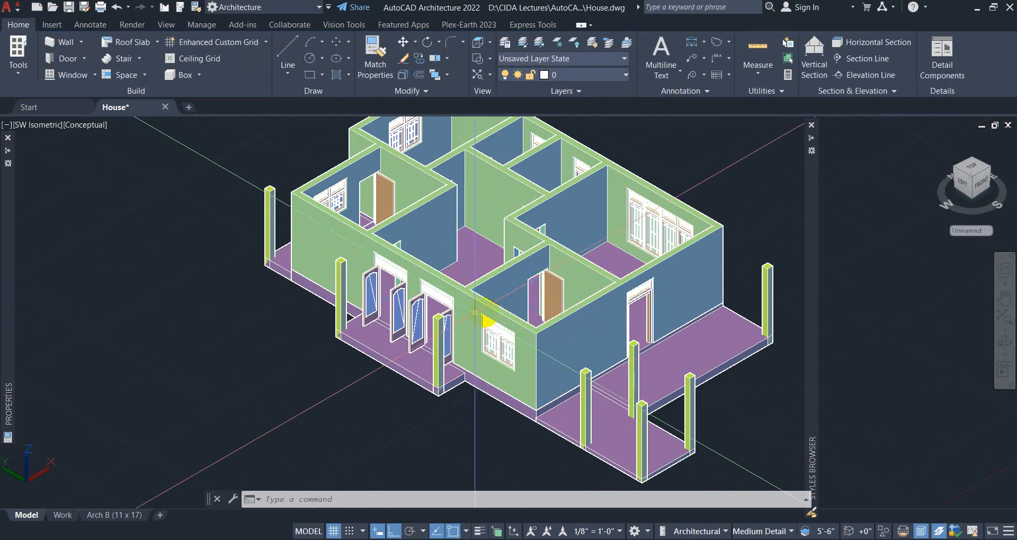
scroll(533, 323, "up", 3)
middle_click_drag(583, 307, 584, 410)
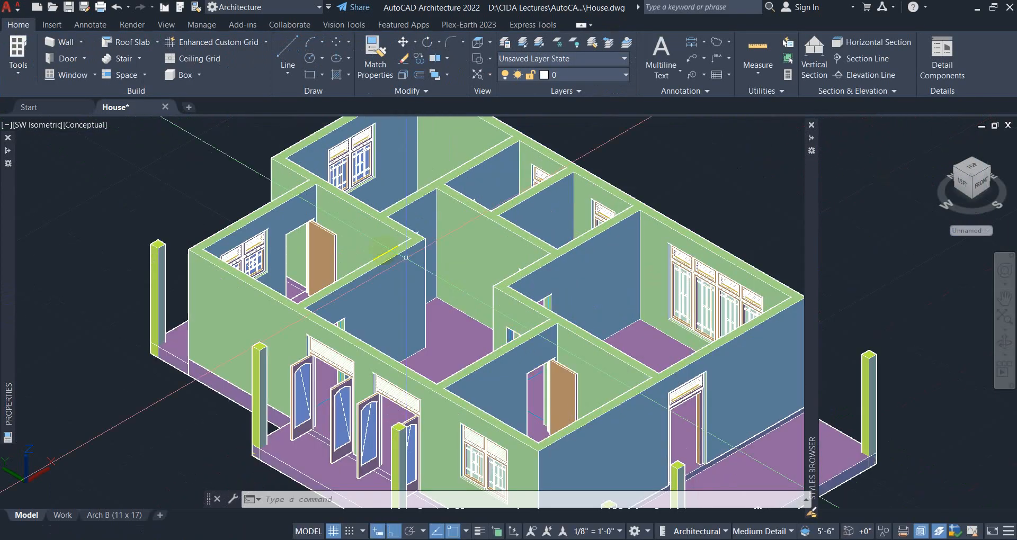
scroll(522, 346, "down", 2)
middle_click_drag(445, 298, 349, 227)
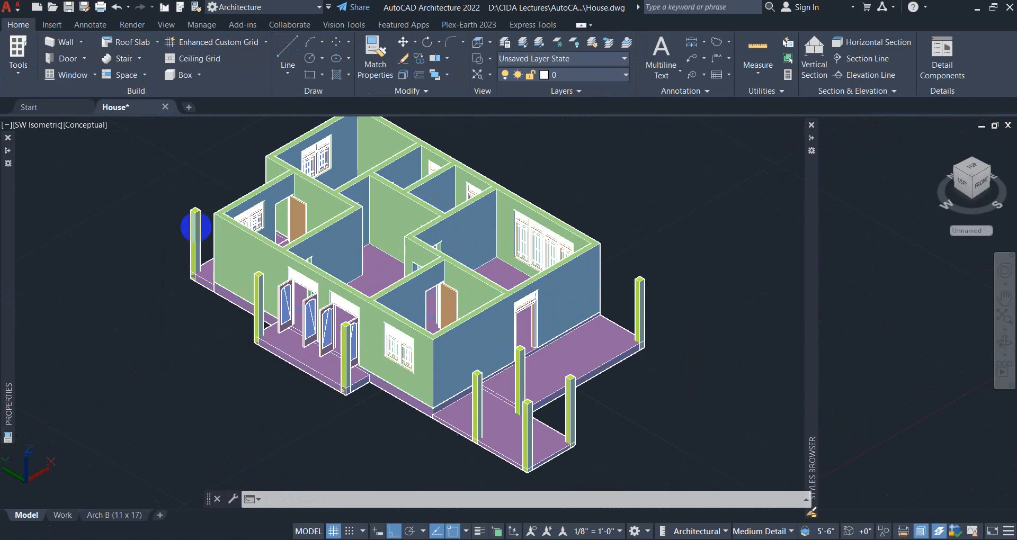
Switch to the Top view and move the entire house plan closer to the drawing origin.
left_click(35, 128)
left_click(53, 155)
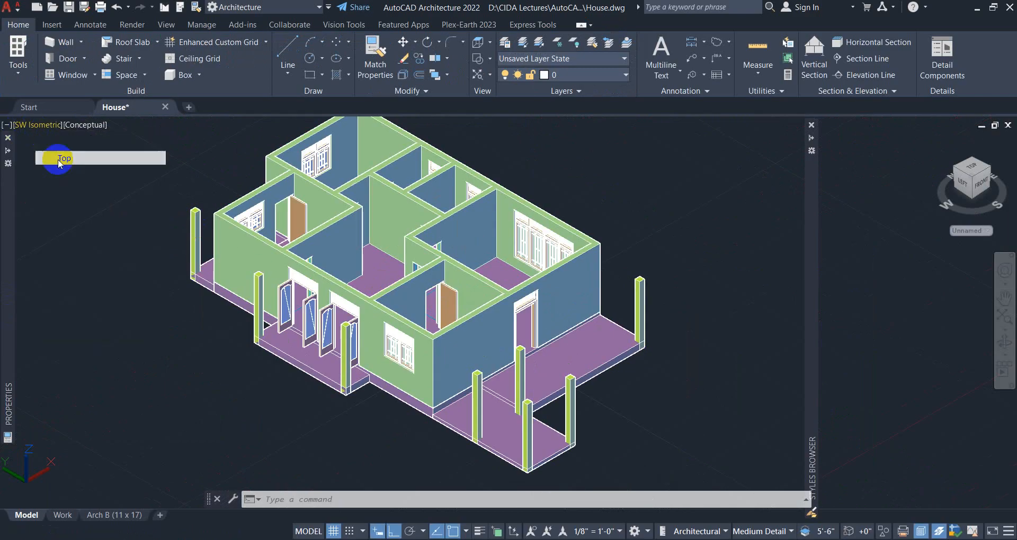
scroll(615, 345, "down", 2)
middle_click_drag(644, 353, 358, 318)
left_click(618, 225)
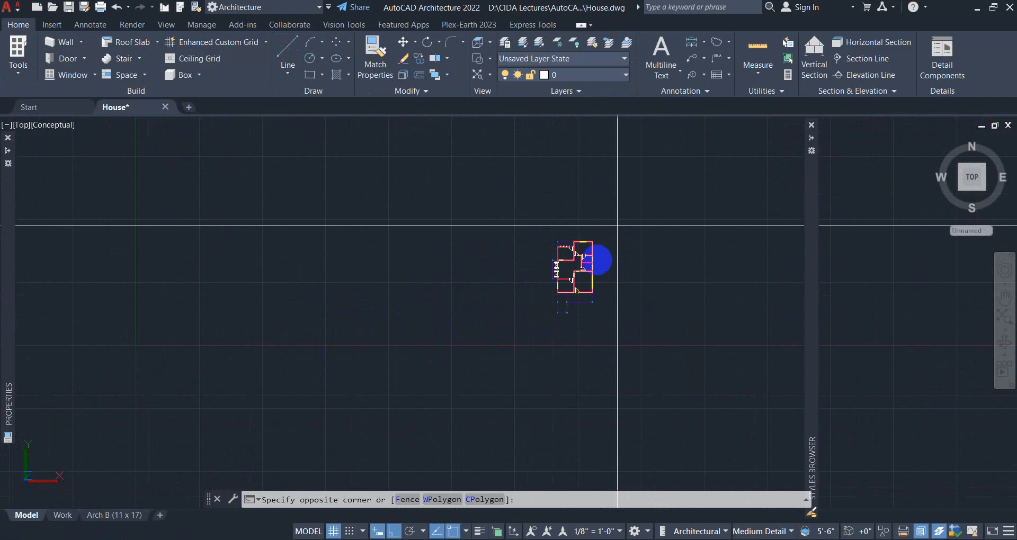
left_click(542, 322)
type("m")
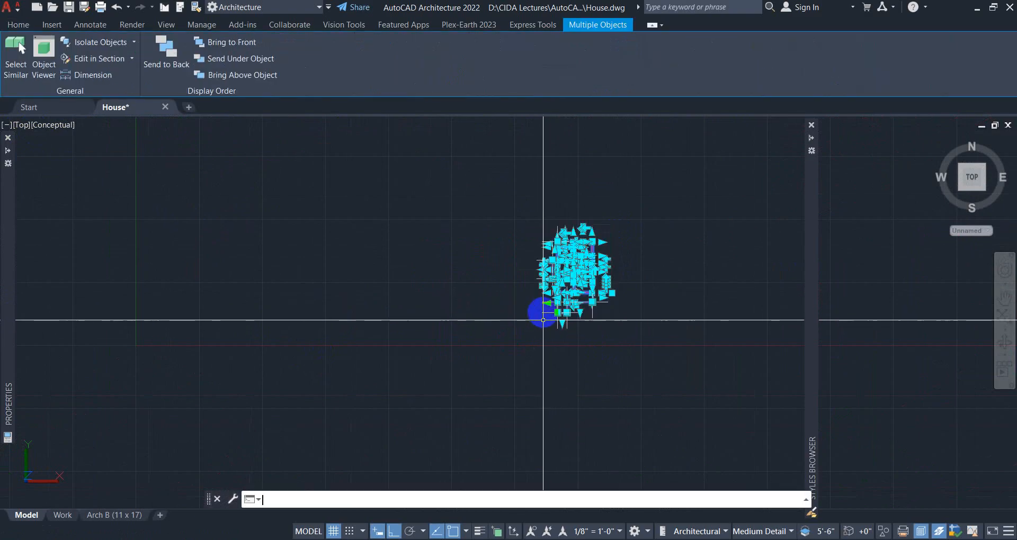
key("Return")
left_click(532, 277)
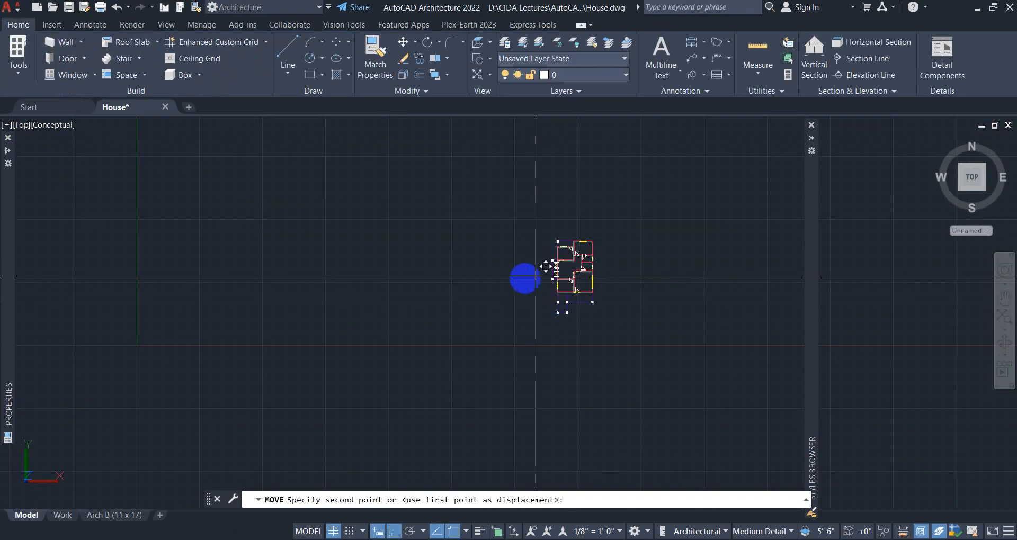
left_click(186, 300)
Display the relocated house plan in the 2D Wireframe visual style.
scroll(196, 278, "up", 6)
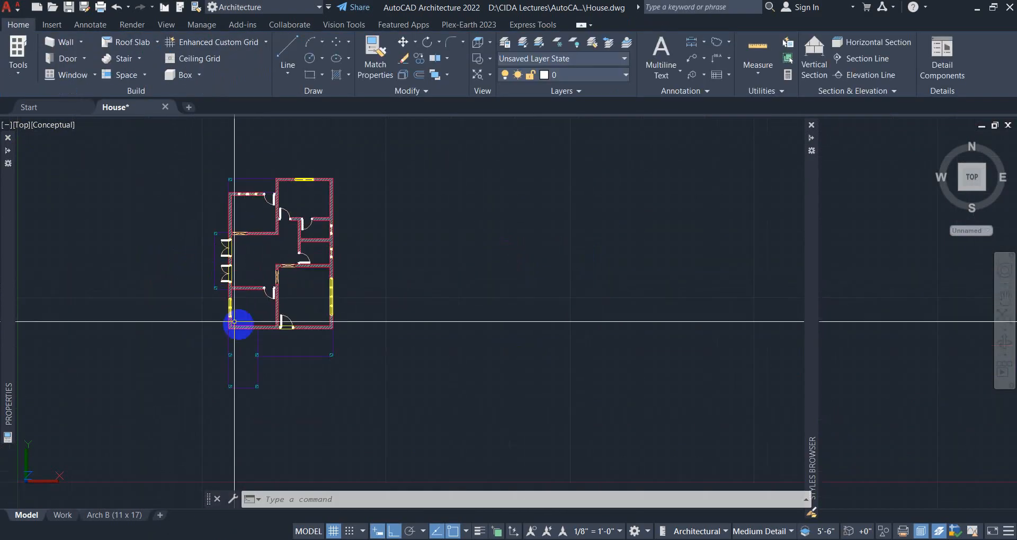
middle_click_drag(304, 342, 468, 317)
scroll(467, 310, "up", 2)
middle_click_drag(441, 278, 443, 330)
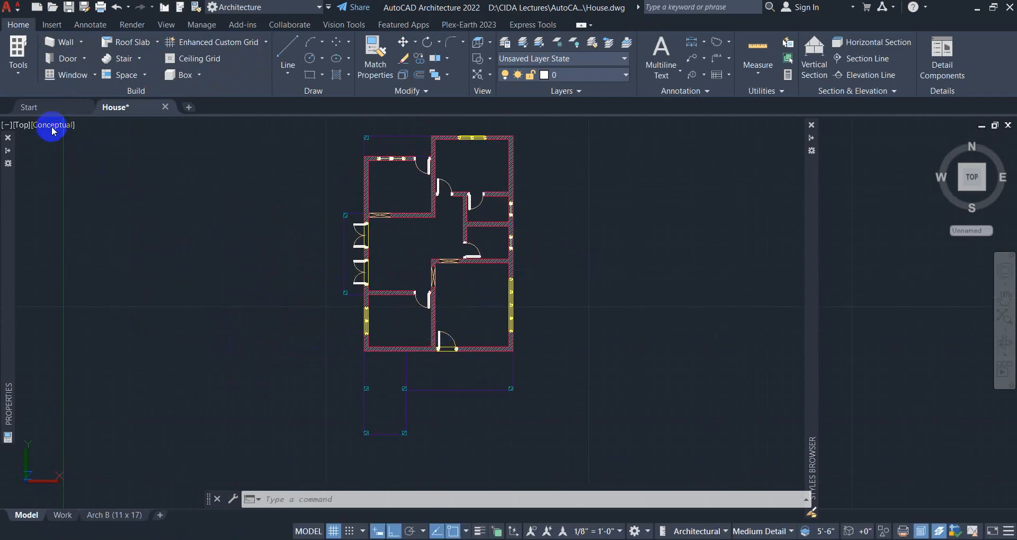
left_click(52, 127)
left_click(55, 153)
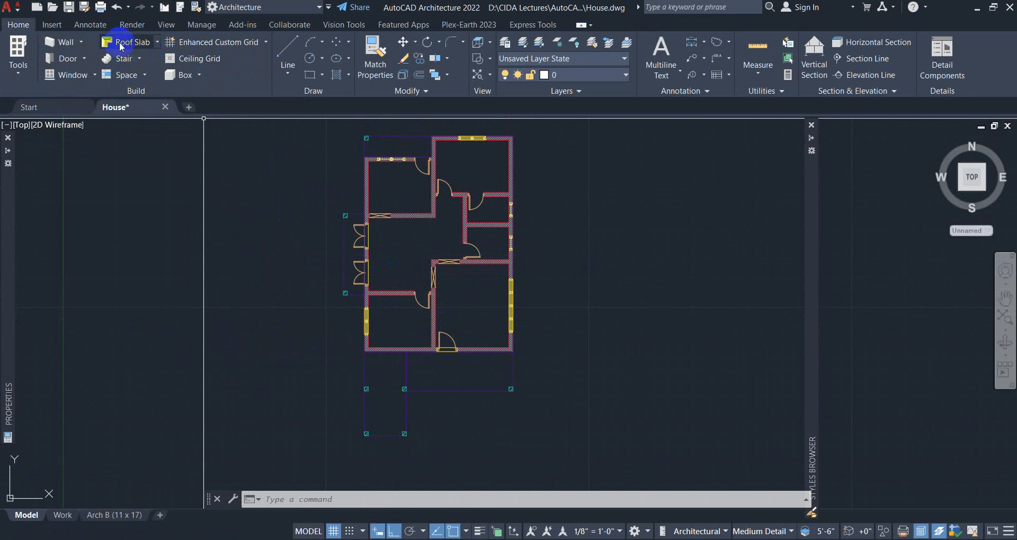
Start a roof outline through the front-left slab's lower-left and lower-right corners and its inside corner with the front entrance slab.
left_click(158, 43)
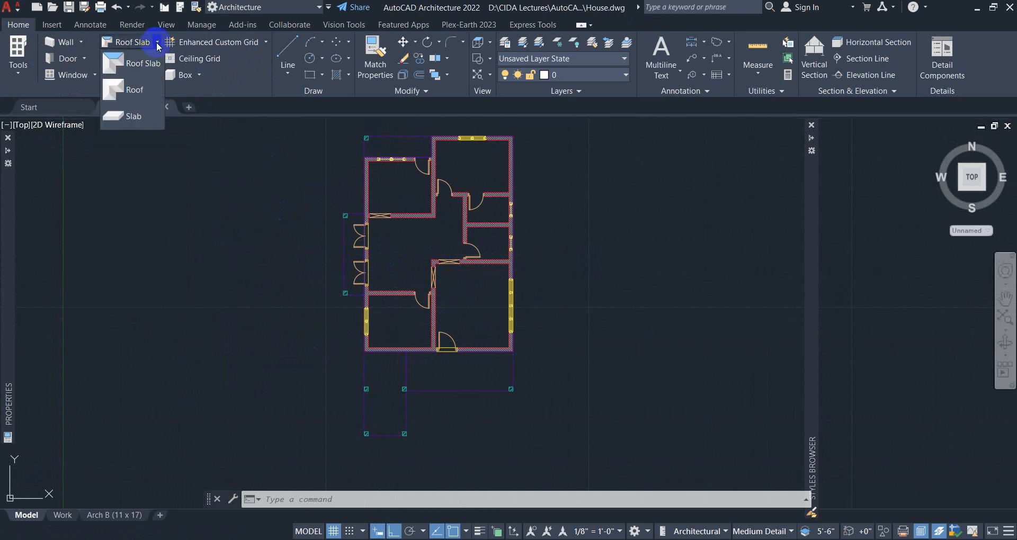
left_click(119, 94)
scroll(360, 466, "up", 6)
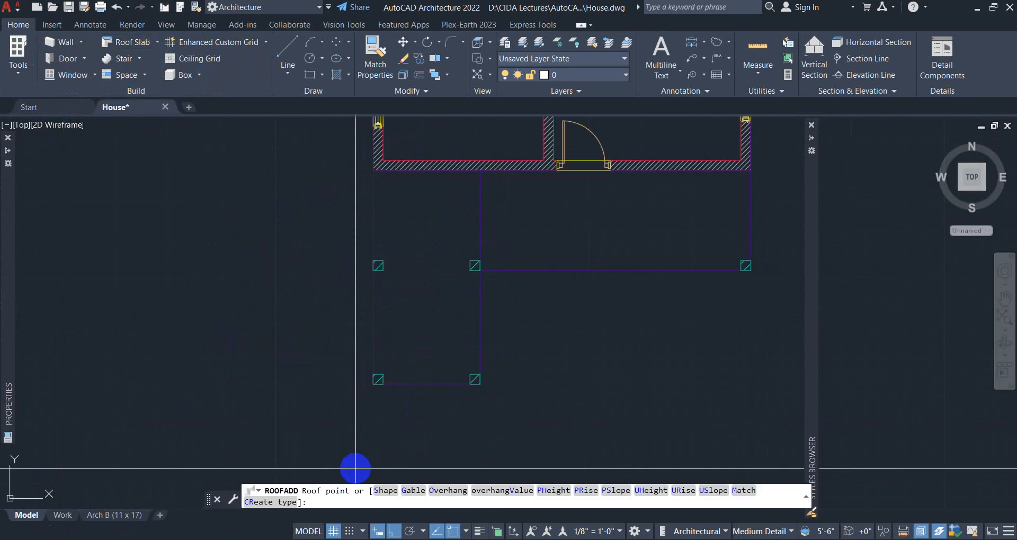
left_click(381, 335)
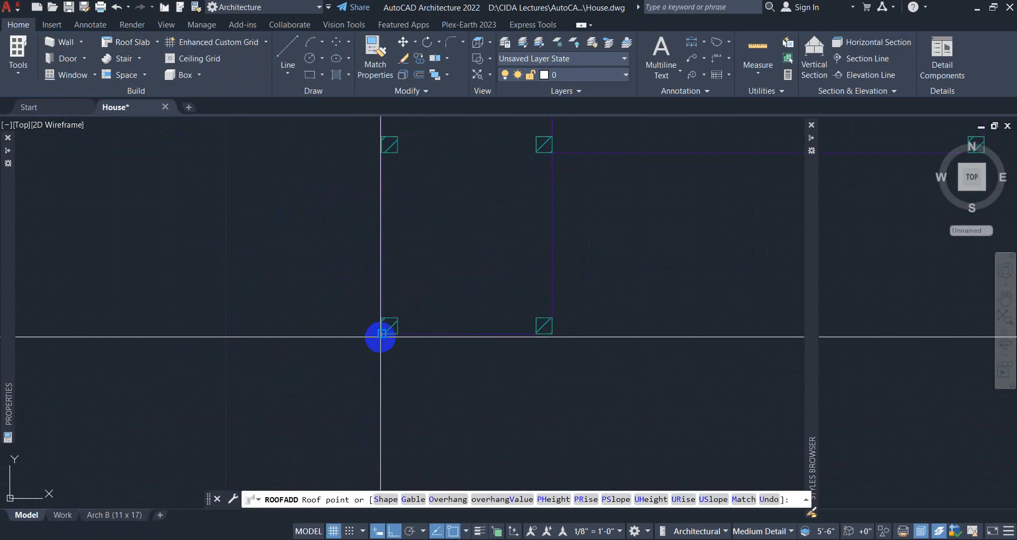
left_click(553, 334)
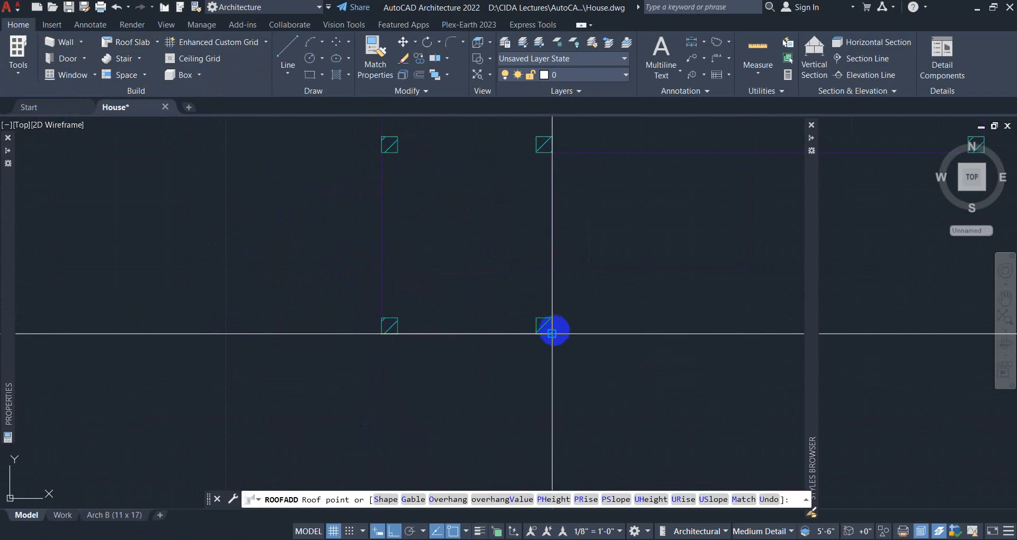
left_click(552, 153)
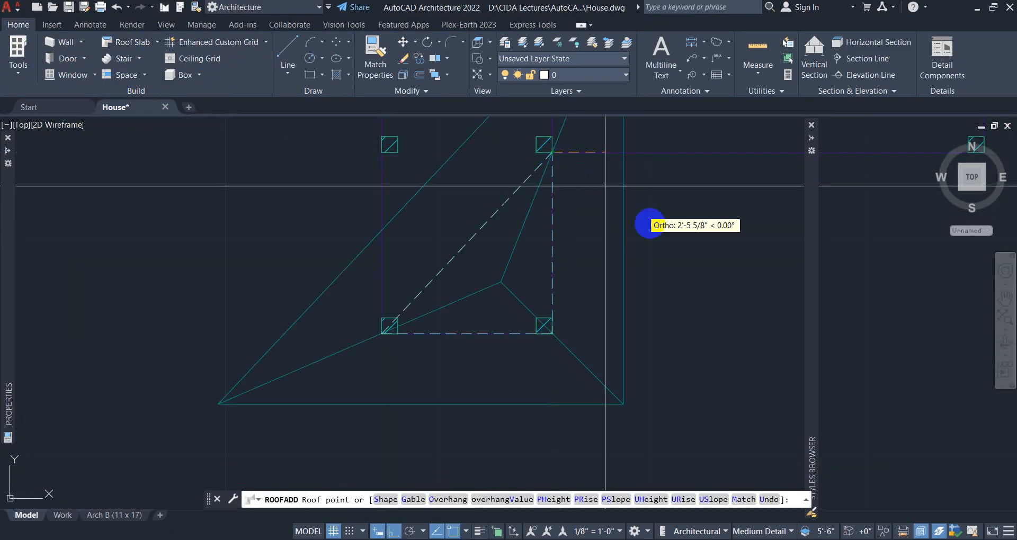
Extend the roof outline to the front entrance slab's lower-right corner and the house's upper-right exterior corner.
scroll(658, 248, "down", 6)
middle_click_drag(679, 259, 542, 343)
scroll(567, 320, "up", 4)
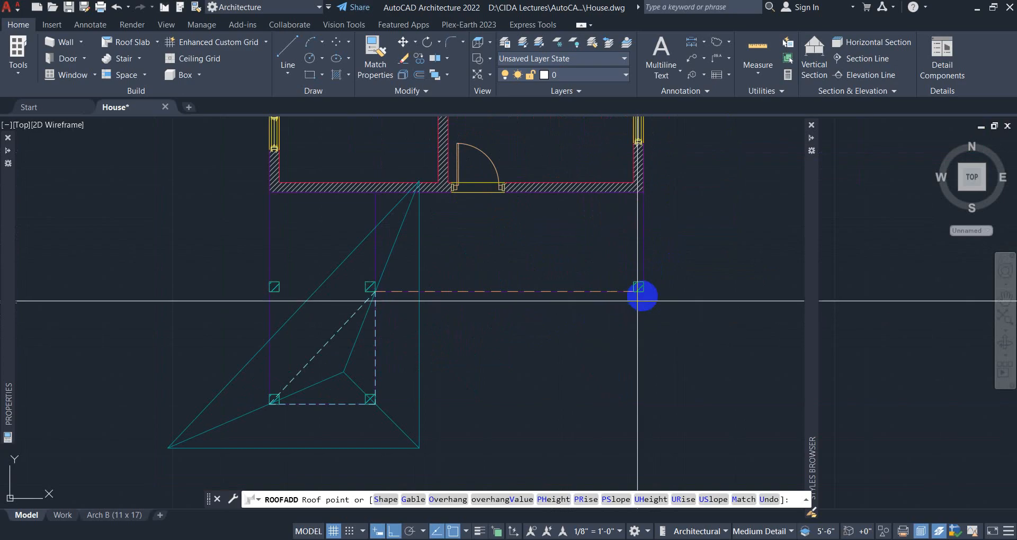
scroll(647, 218, "down", 6)
middle_click_drag(648, 218, 629, 339)
scroll(628, 215, "up", 3)
left_click(621, 198)
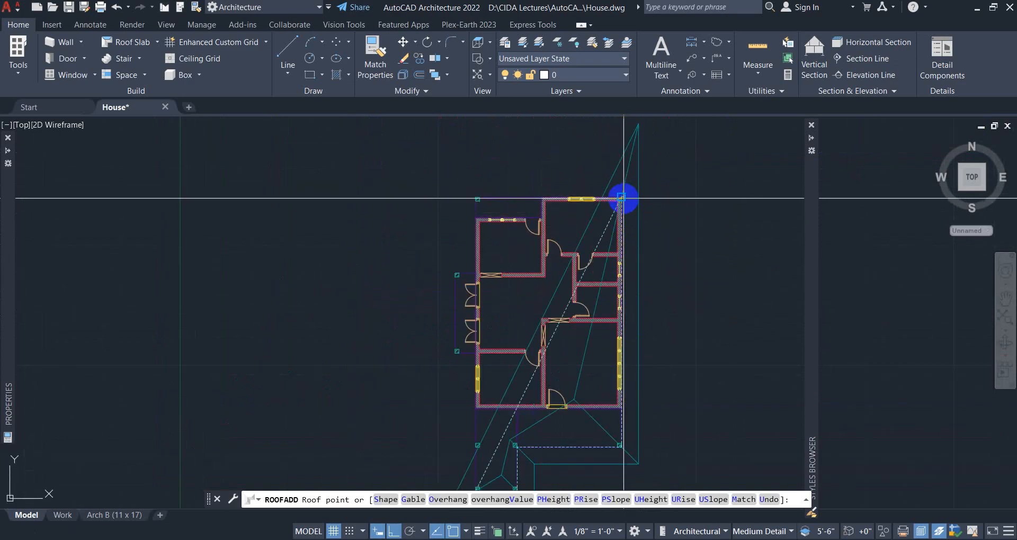
Continue the roof outline through the rear slab's upper-left corner, down the exterior wall, and out to the double-door slab's upper-left corner.
scroll(409, 191, "up", 4)
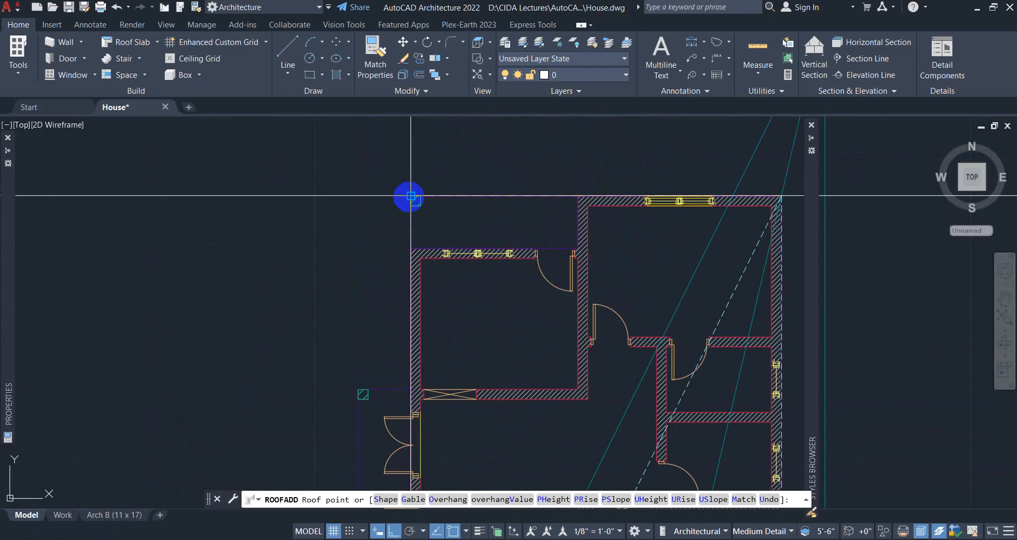
left_click(408, 197)
scroll(404, 424, "up", 4)
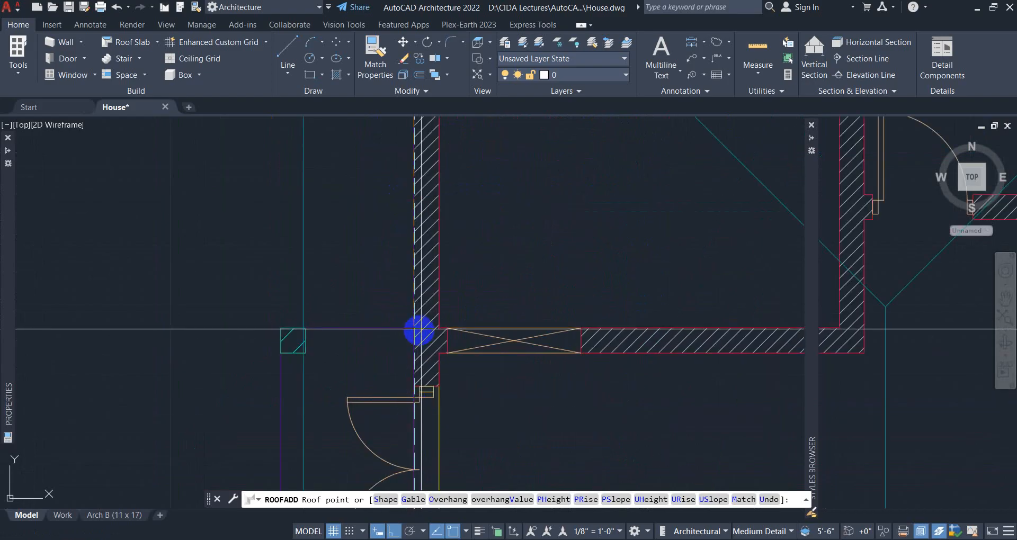
left_click(281, 327)
Finish the roof outline through the double-door slab's lower-left corner and its lower junction with the exterior wall, closing at the front-left slab.
scroll(305, 430, "down", 4)
middle_click_drag(305, 430, 351, 167)
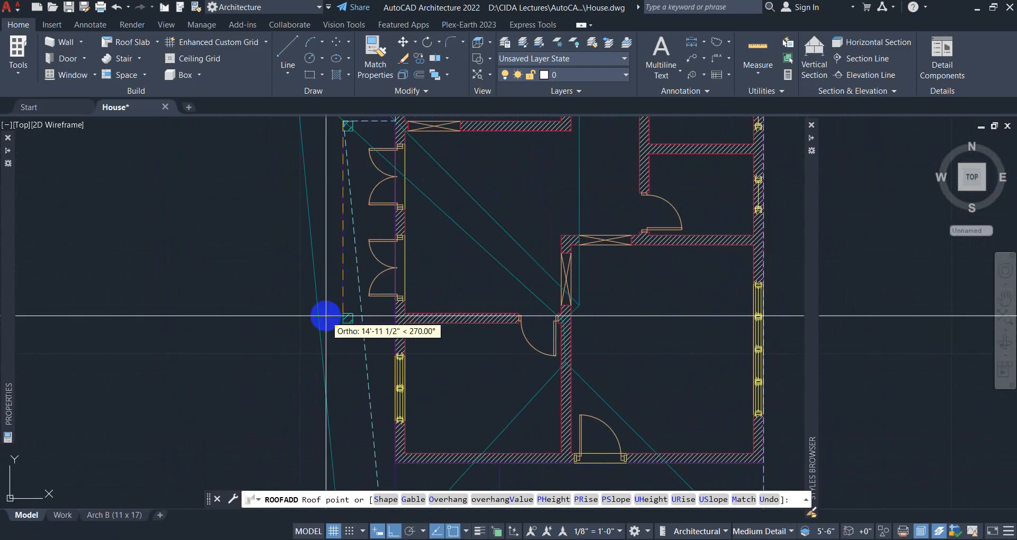
scroll(352, 334, "up", 2)
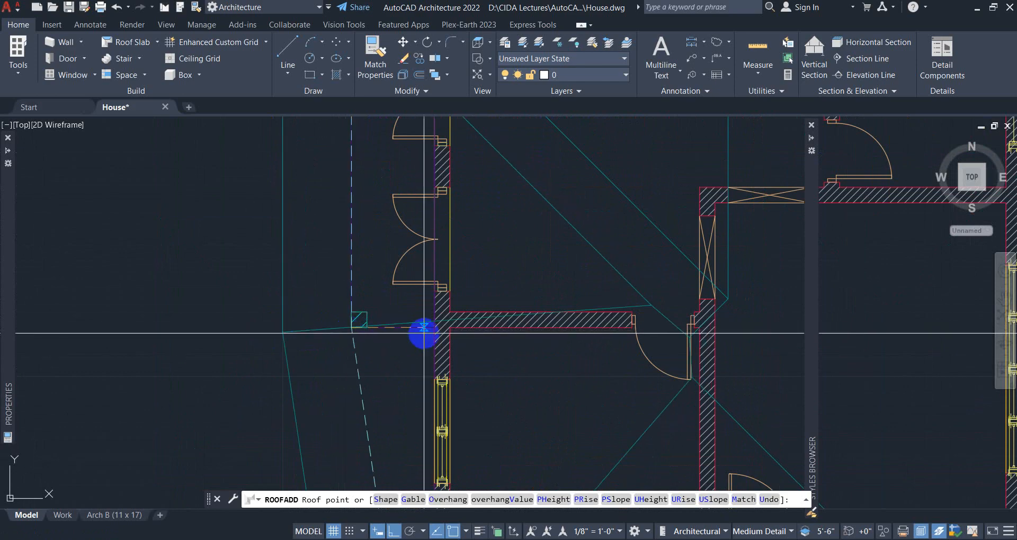
scroll(429, 329, "down", 3)
middle_click_drag(421, 409, 434, 243)
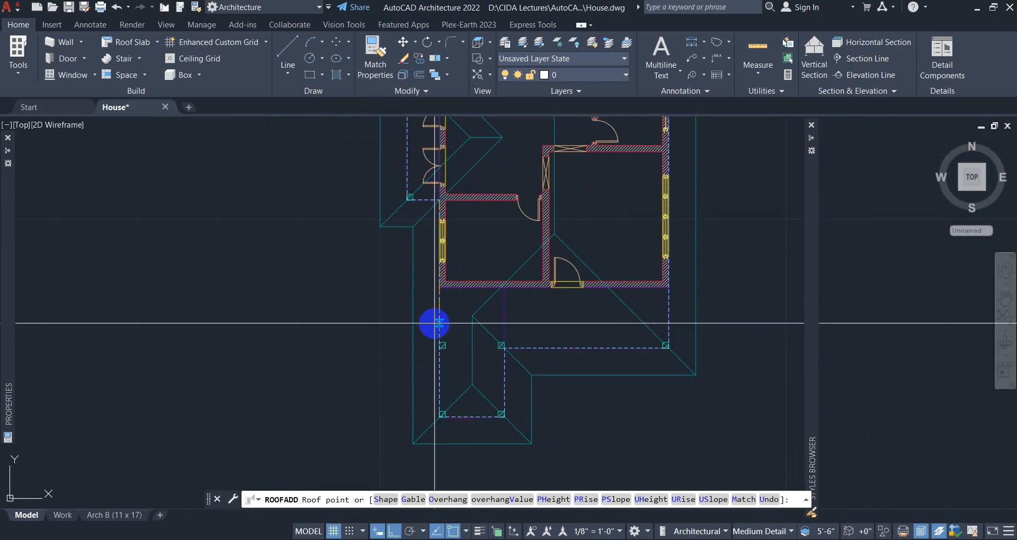
right_click(384, 273)
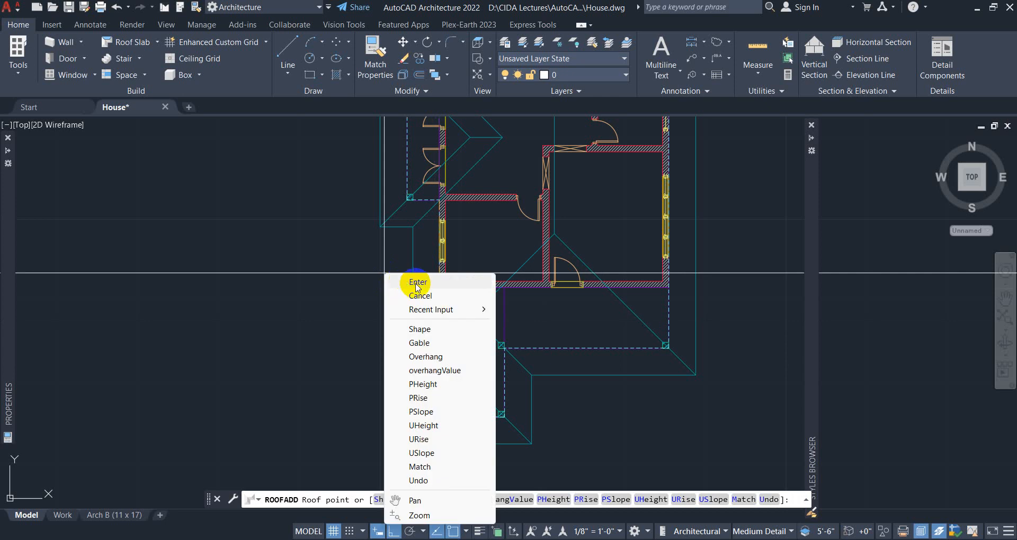
left_click(418, 282)
Set the new roof's elevation to 1'-6".
left_click(412, 286)
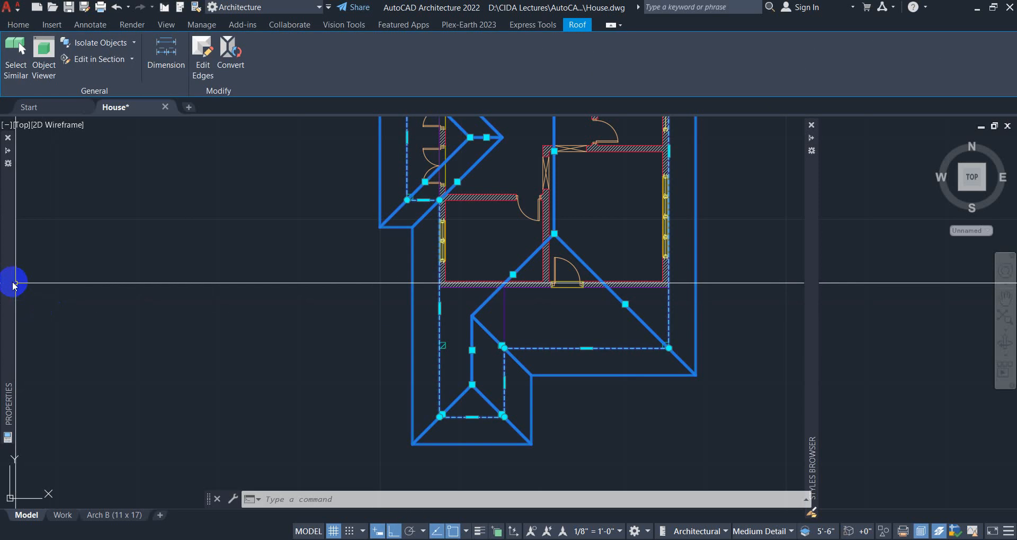
mouse_move(12, 286)
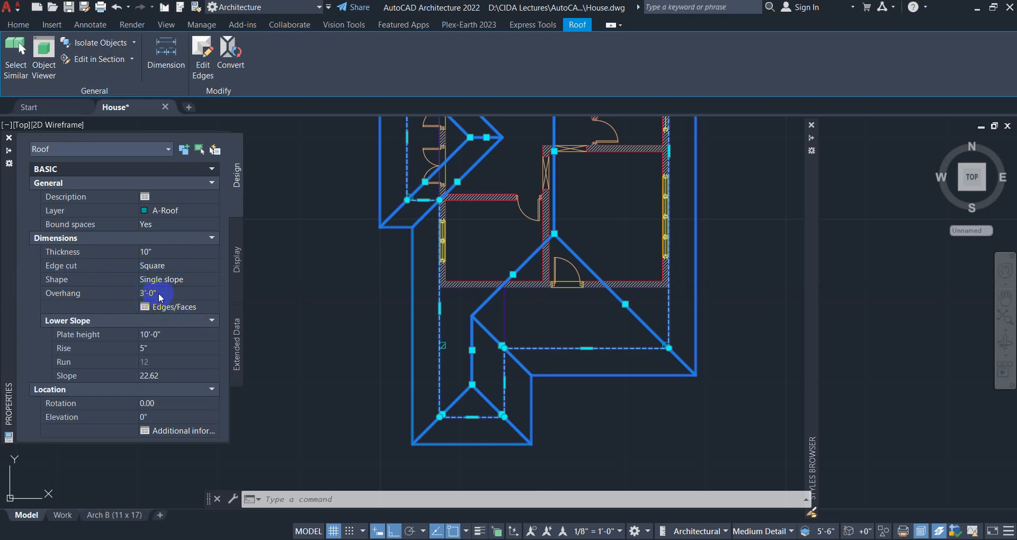
left_click(155, 417)
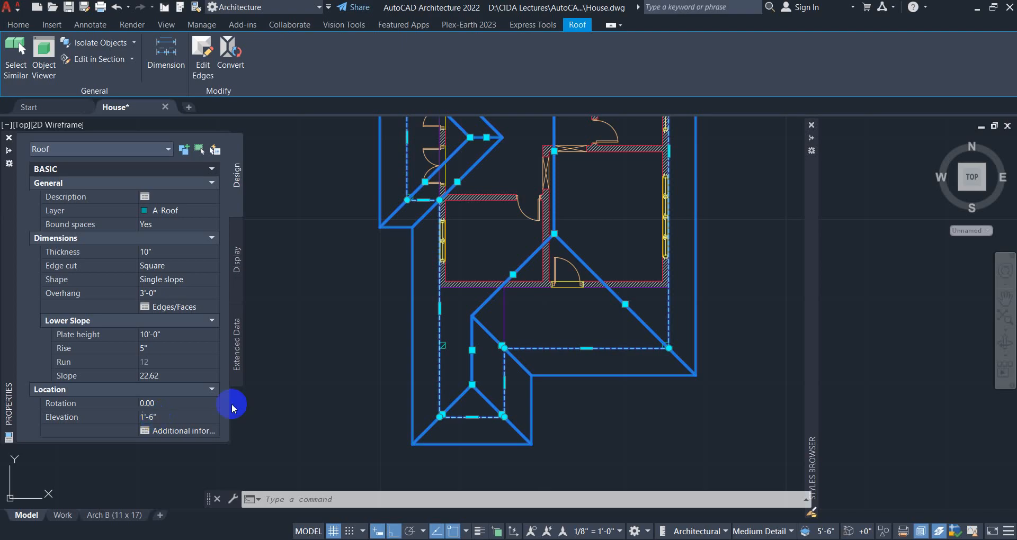
scroll(549, 345, "down", 3)
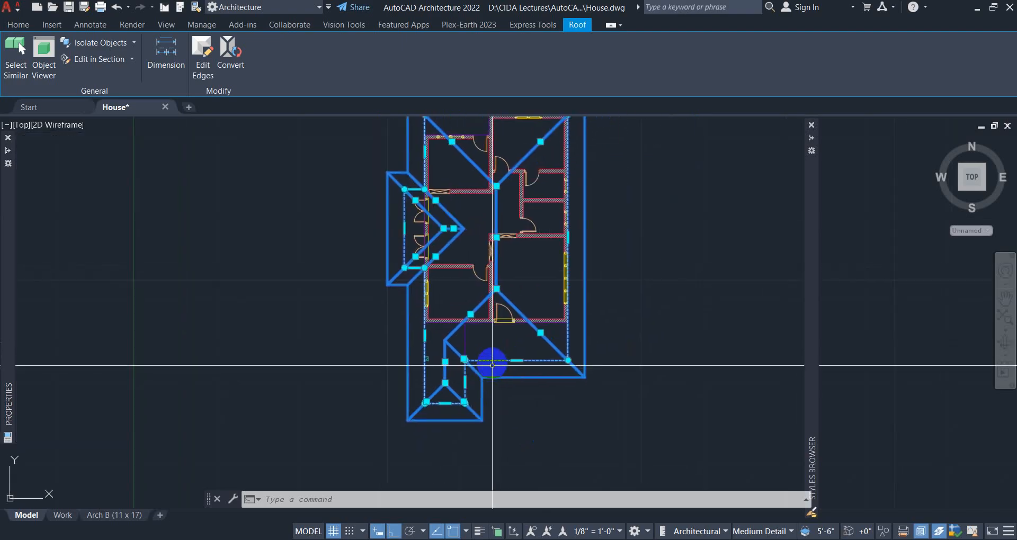
key("Escape")
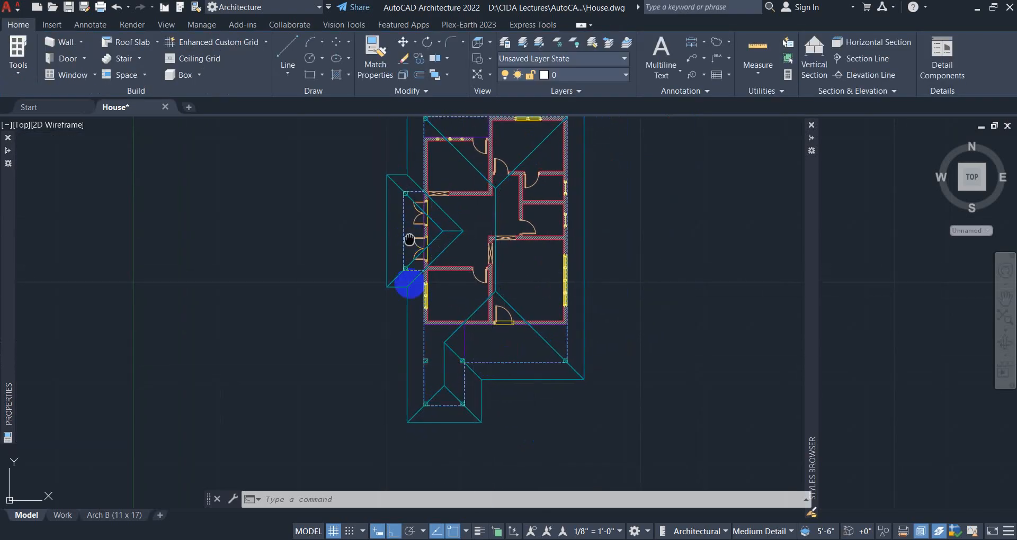
middle_click_drag(410, 239, 413, 298)
middle_click_drag(488, 313, 464, 200)
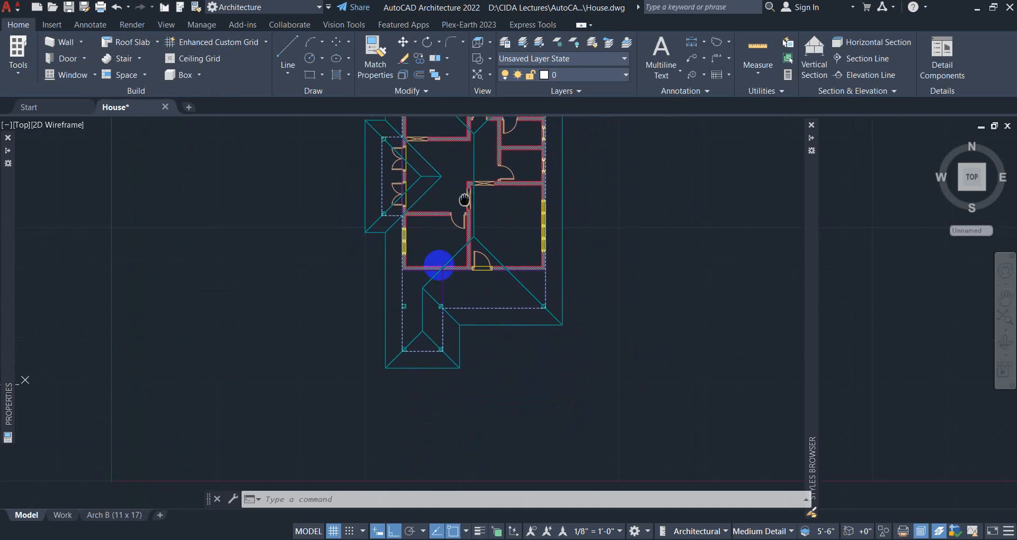
left_click(447, 348)
right_click(484, 339)
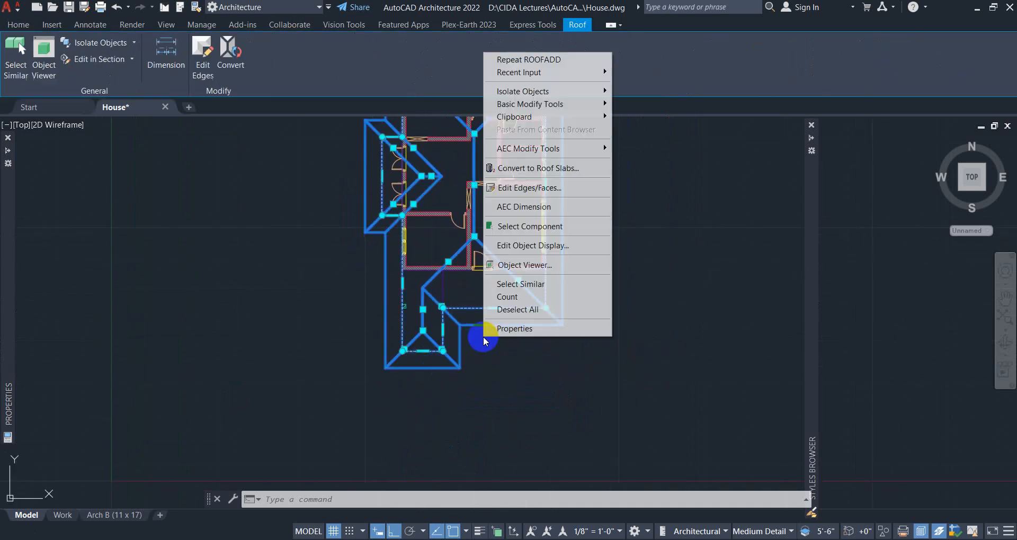
left_click(512, 206)
scroll(440, 312, "down", 4)
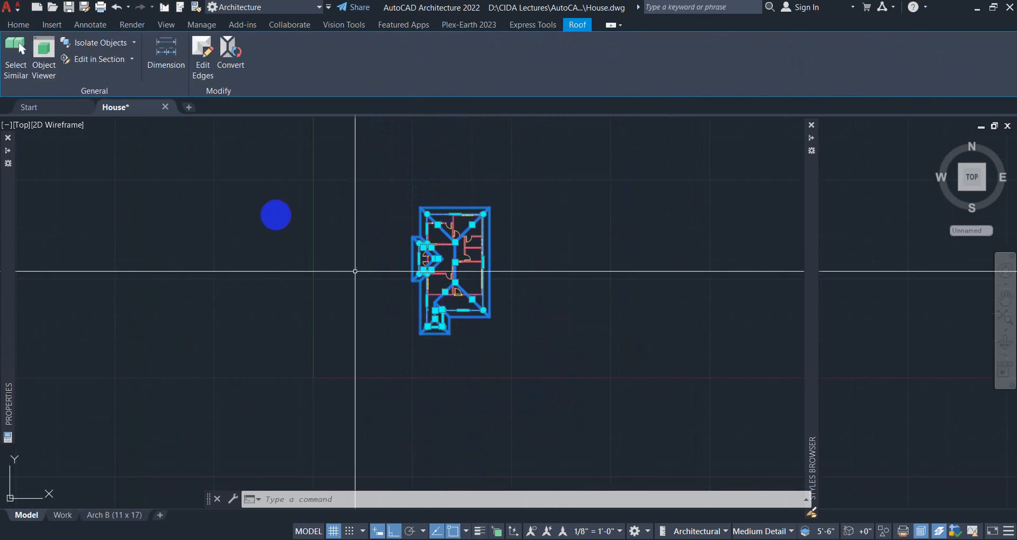
Show the house and its raised roof from the SW Isometric view in the Conceptual visual style.
left_click(24, 126)
left_click(74, 237)
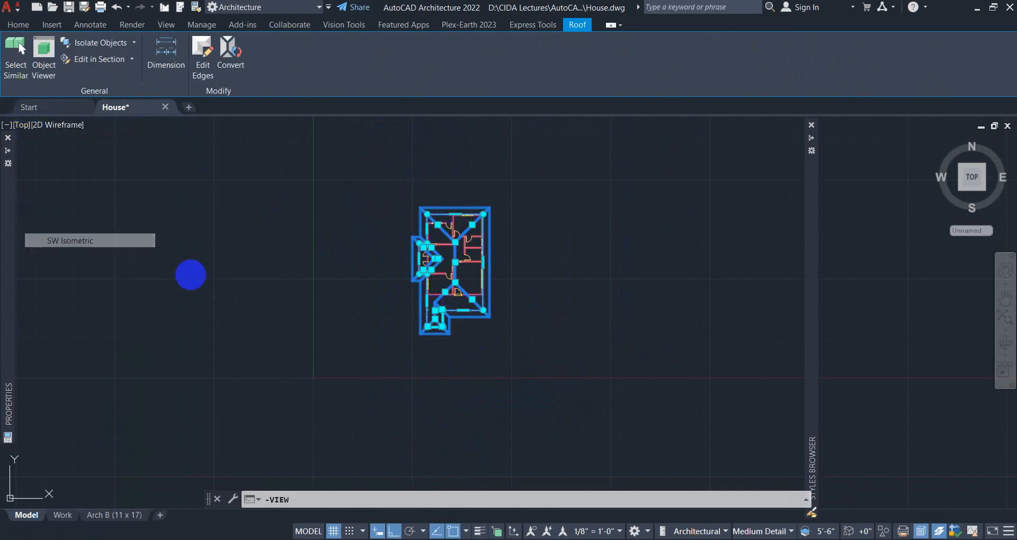
middle_click_drag(500, 396, 492, 336)
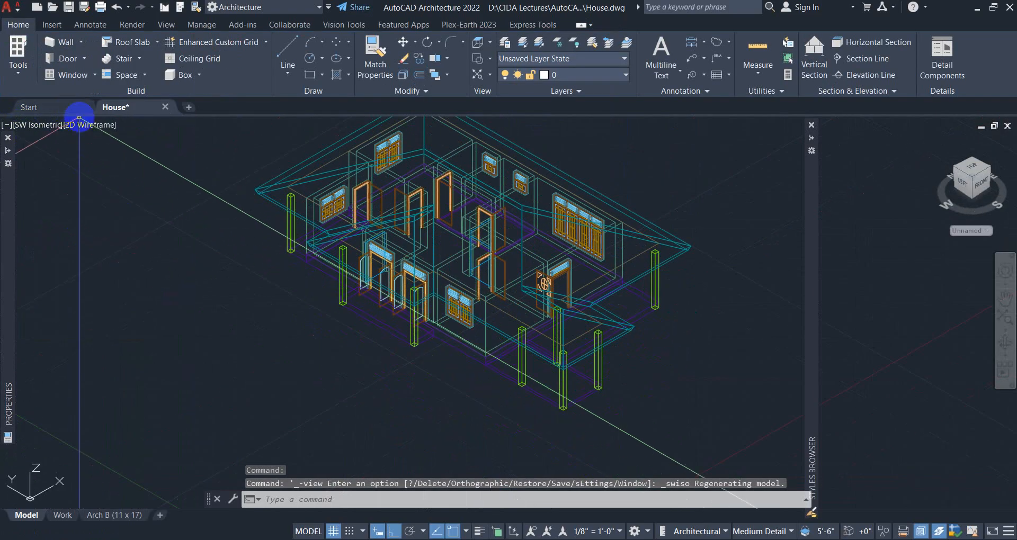
left_click(85, 127)
left_click(117, 168)
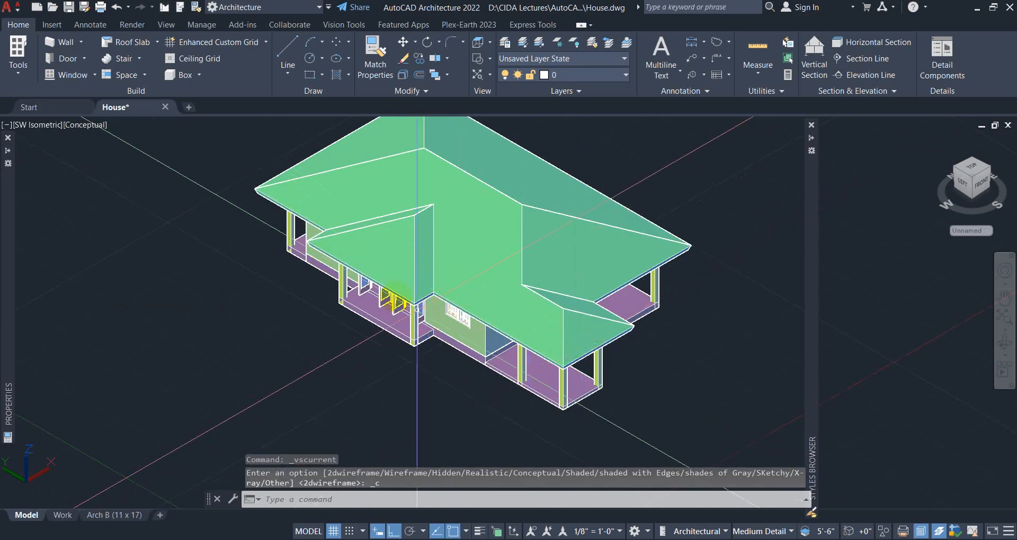
Return to the Top view of the house in the 2D Wireframe visual style.
left_click(45, 126)
left_click(69, 158)
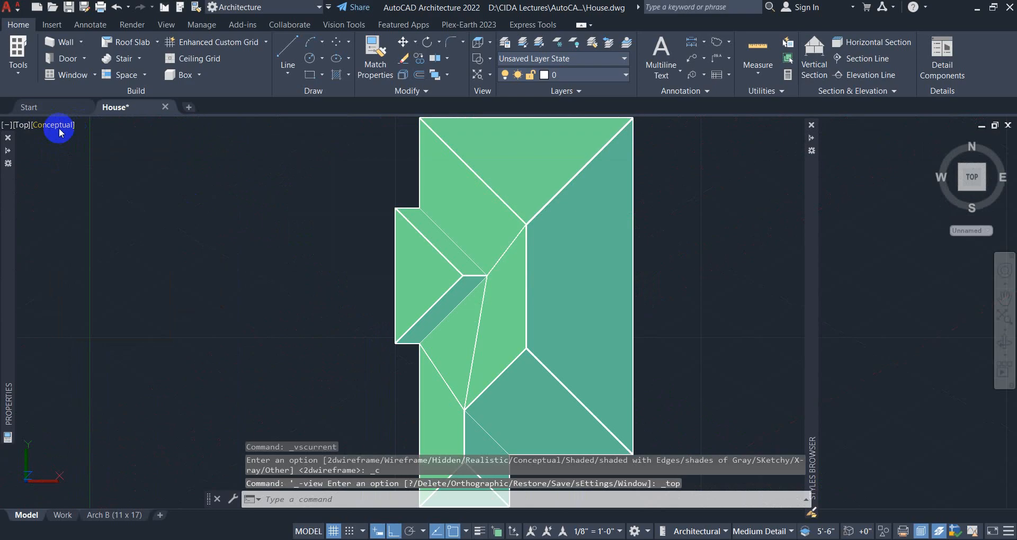
left_click(59, 126)
left_click(87, 158)
middle_click_drag(443, 341, 480, 377)
left_click(479, 378)
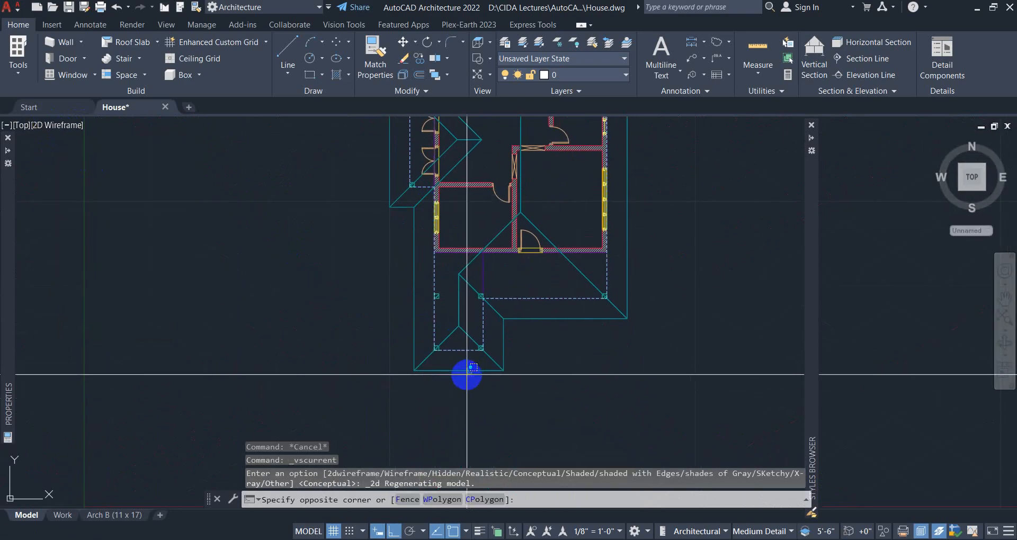
left_click(465, 371)
right_click(466, 372)
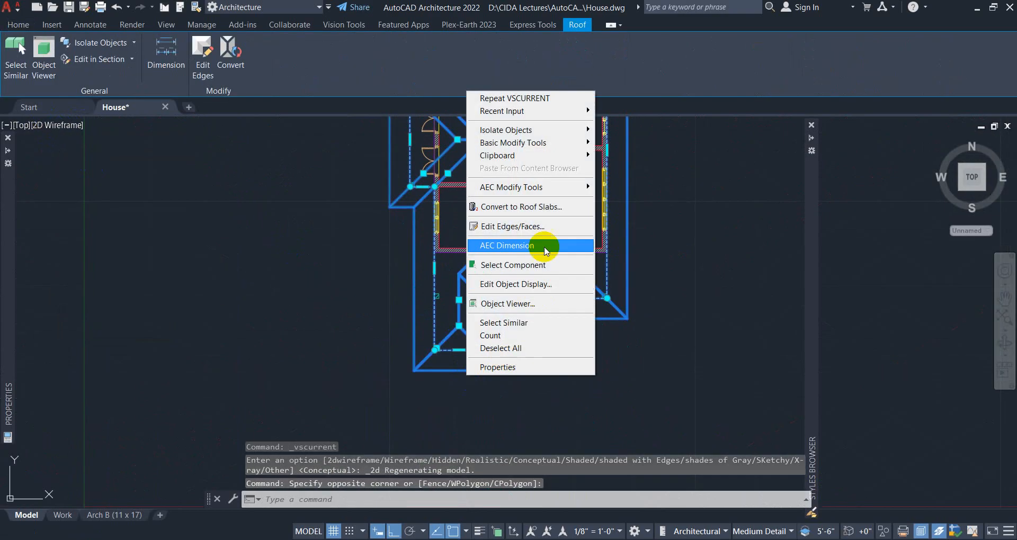
left_click(516, 226)
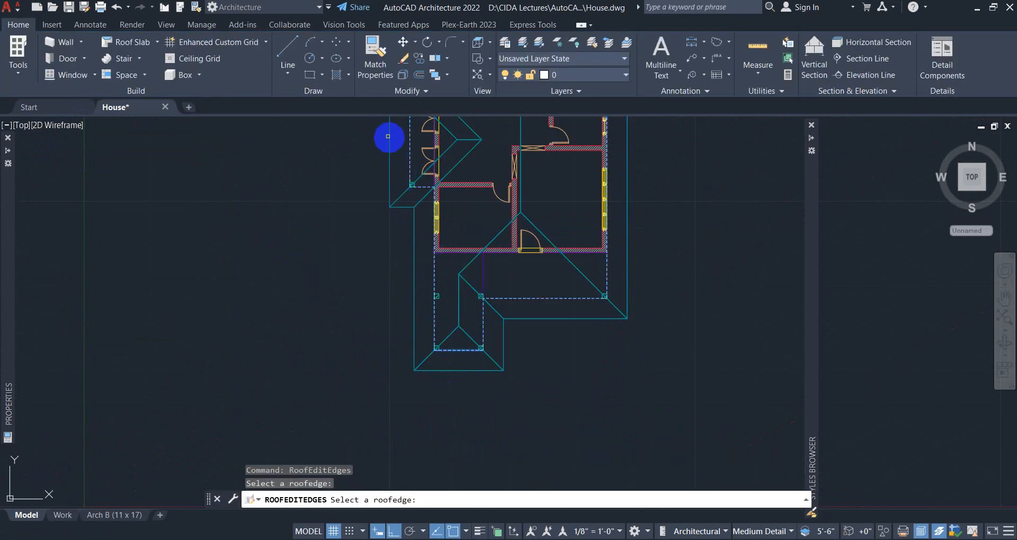
right_click(353, 151)
left_click(375, 159)
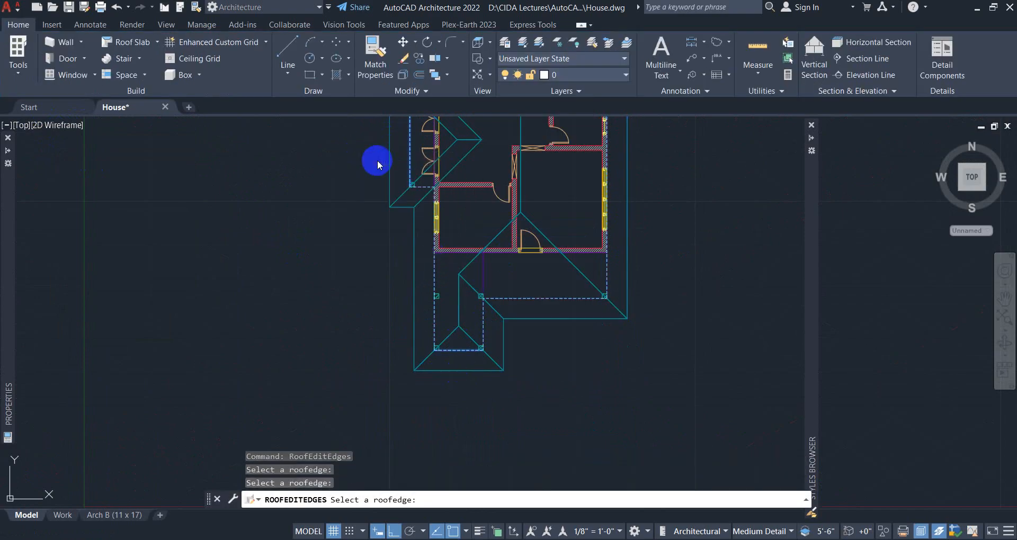
left_click(431, 211)
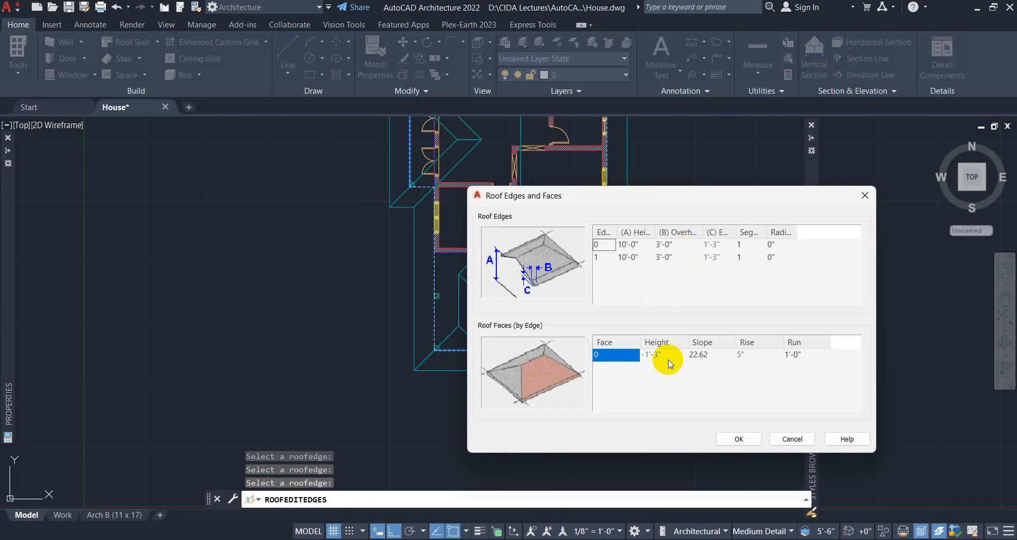
left_click(862, 200)
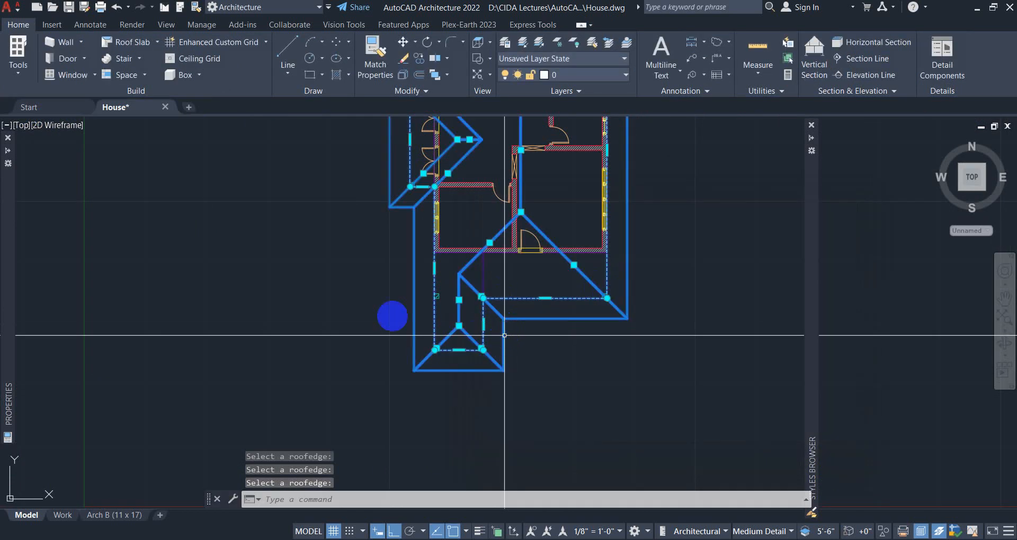
Set the lower slope rise of the whole roof to 7".
key("Return")
mouse_move(2, 200)
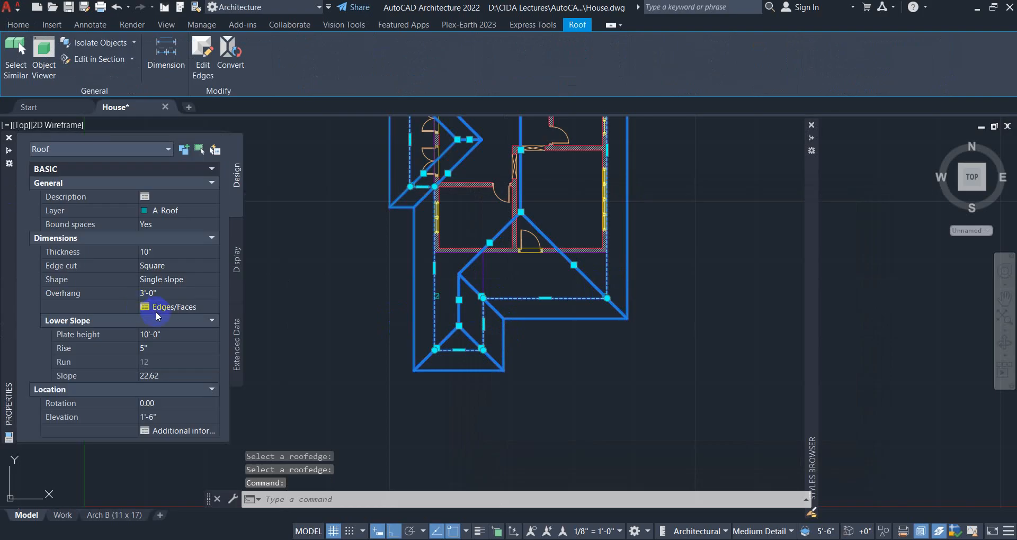
left_click(163, 348)
type("7")
key("Return")
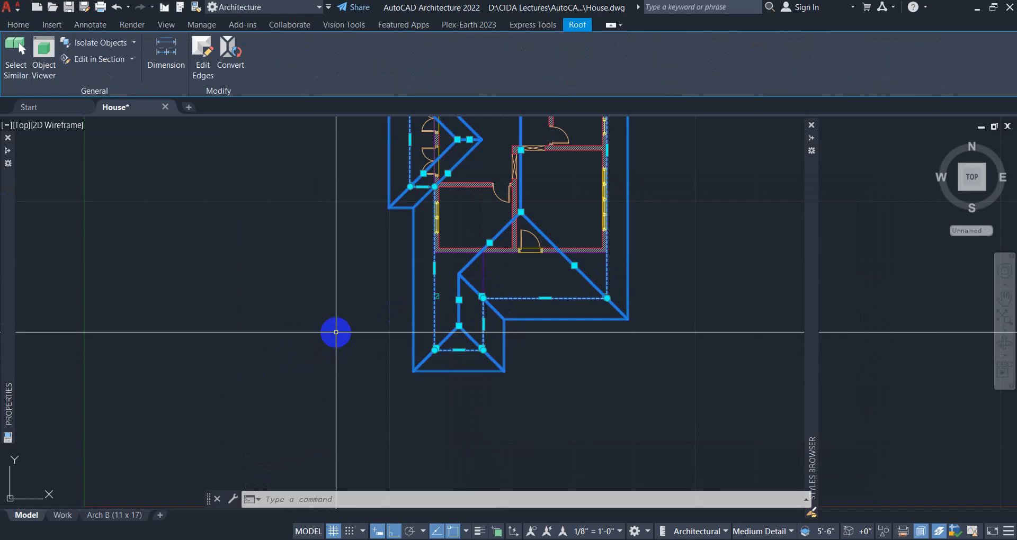
middle_click_drag(465, 331, 419, 357)
key("Escape")
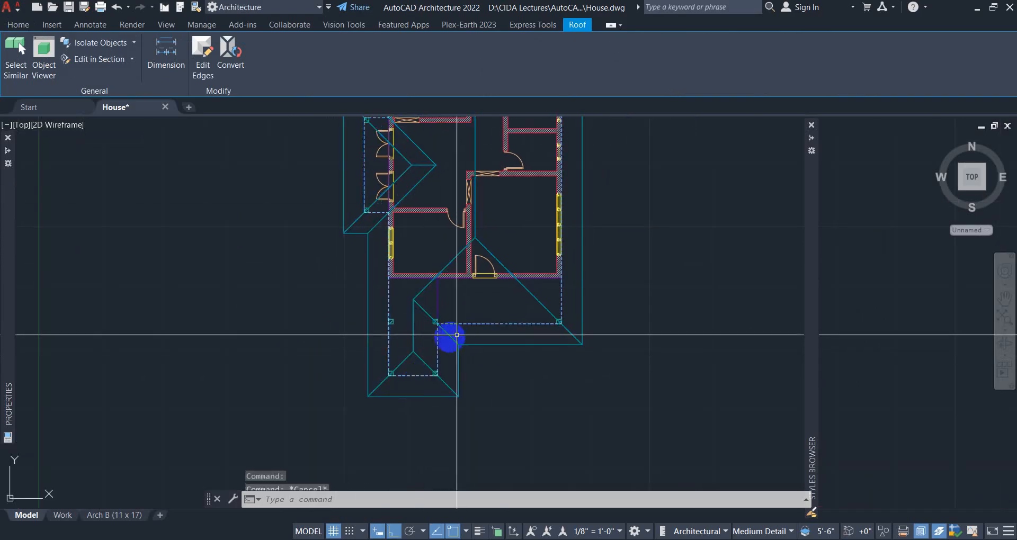
Edit the roof edges at the front-left slab's front end and the double-door slab's outer side, turning both sloped ends into gables.
mouse_move(8, 345)
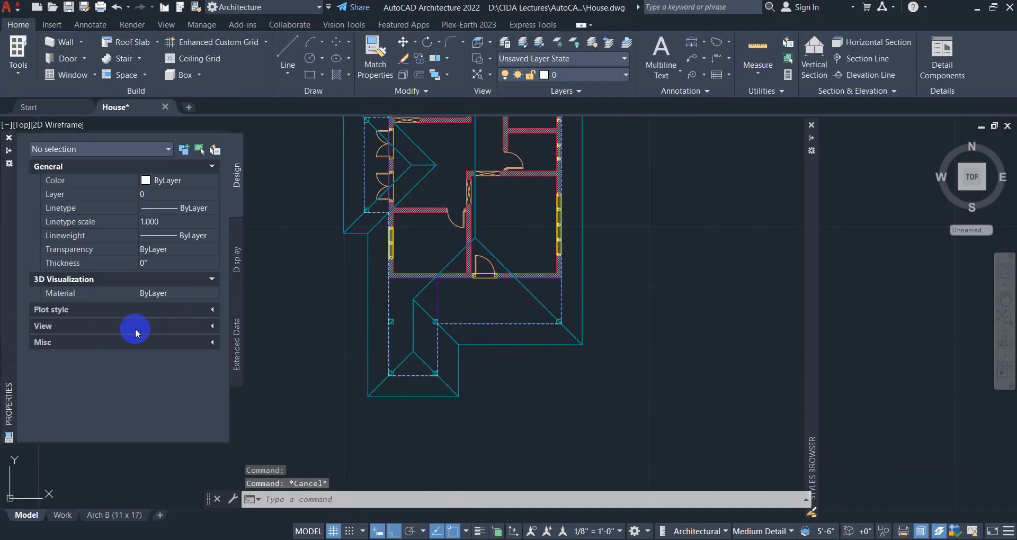
left_click(358, 331)
key("Escape")
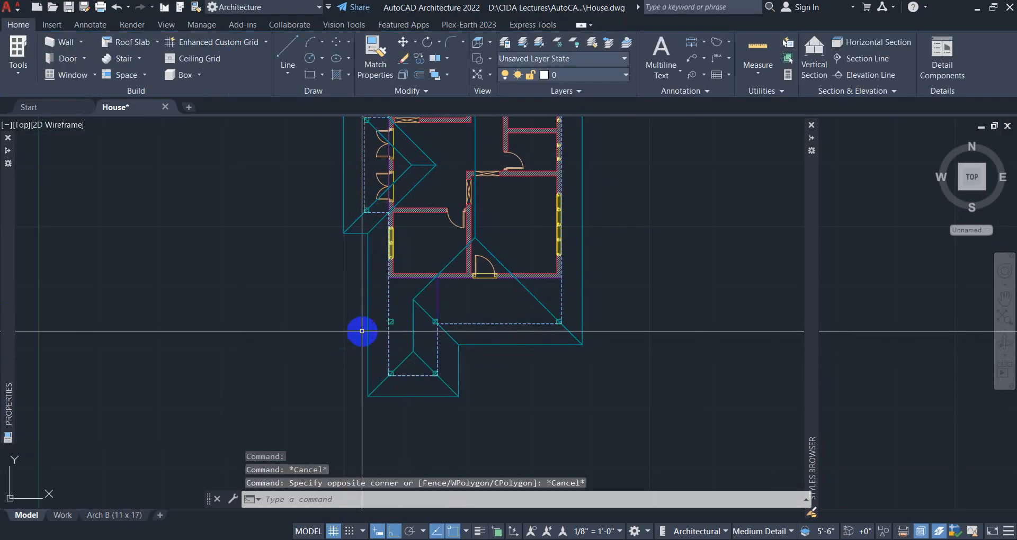
left_click(362, 332)
right_click(381, 322)
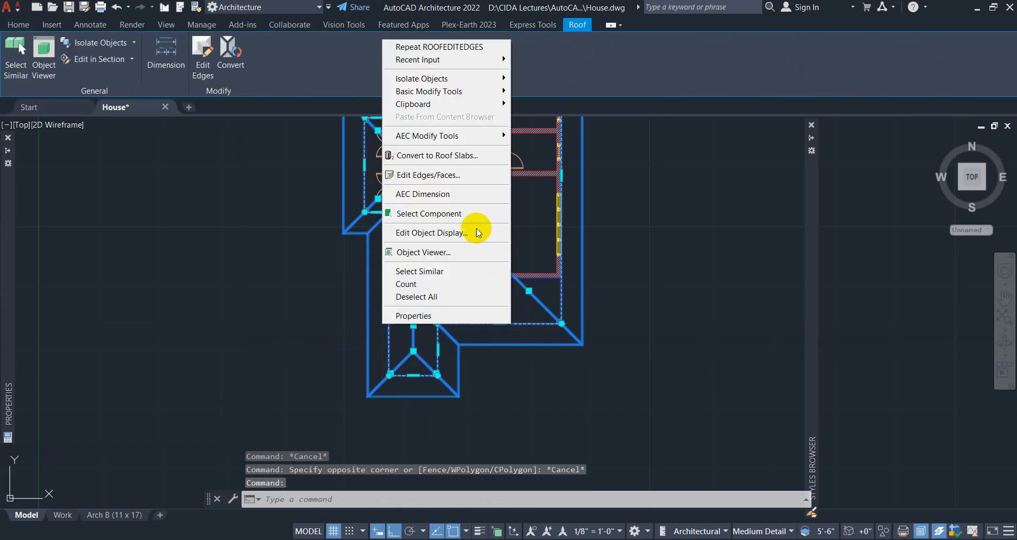
left_click(444, 174)
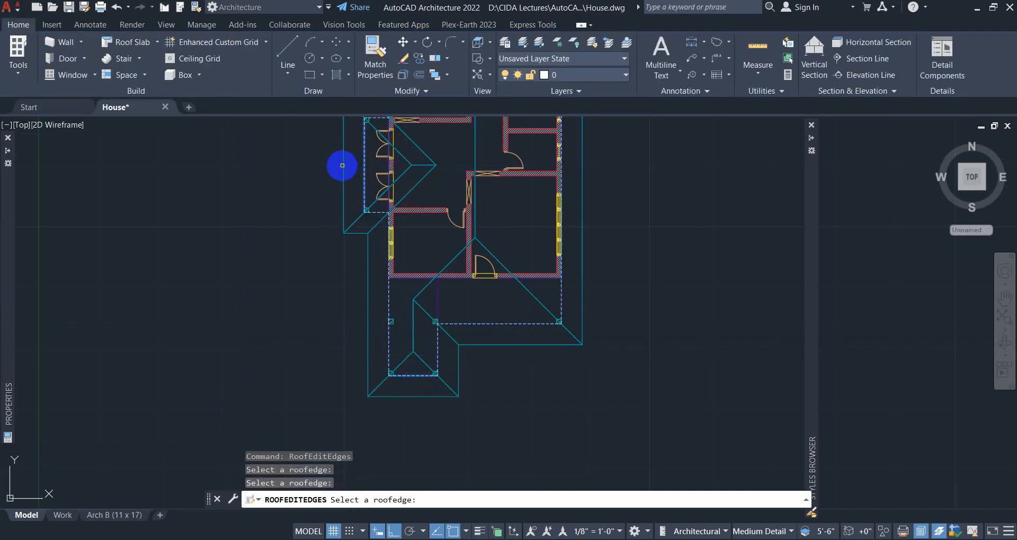
right_click(343, 189)
left_click(374, 197)
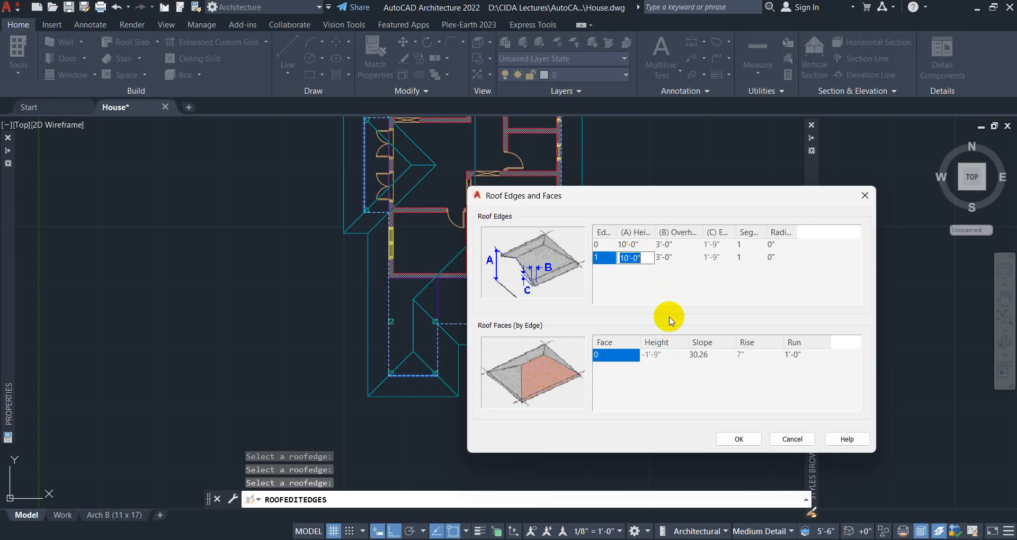
left_click(738, 440)
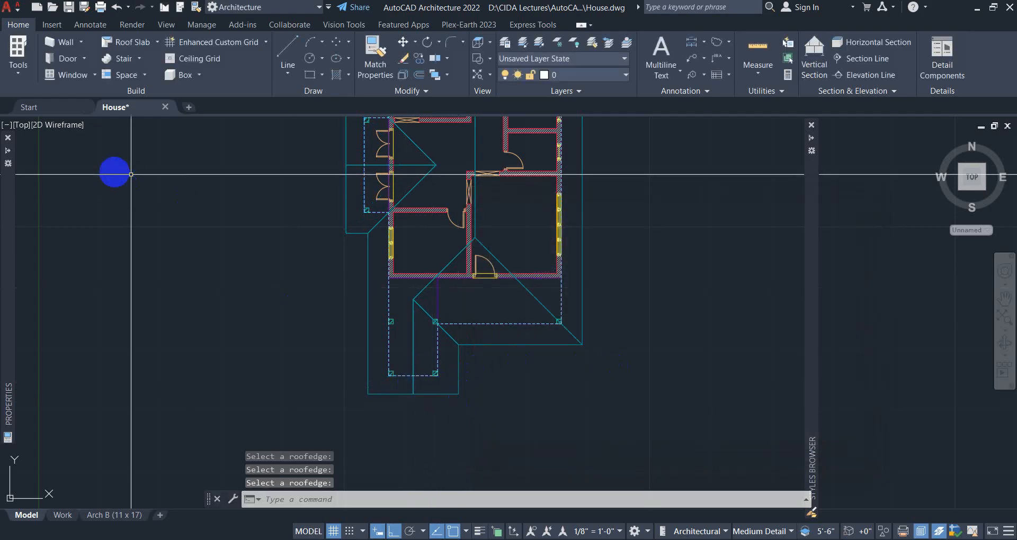
Show the gabled roof from the SW Isometric view in the Conceptual visual style.
left_click(20, 126)
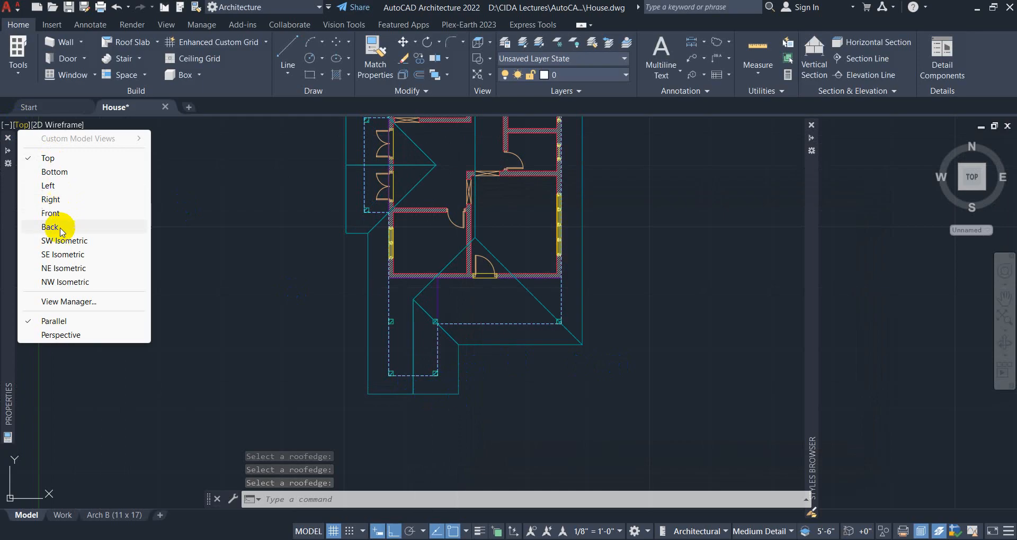
left_click(62, 241)
scroll(535, 348, "up", 5)
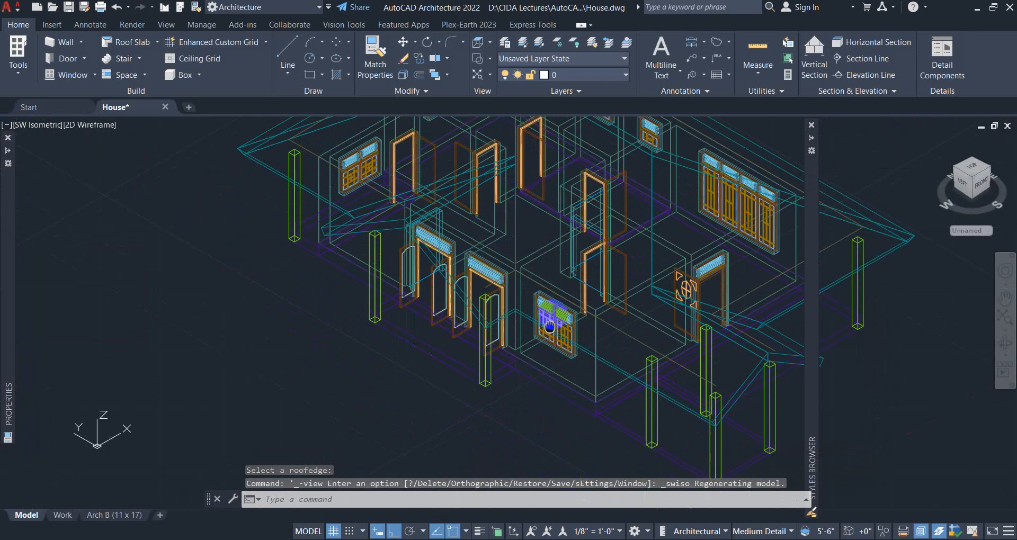
left_click(85, 125)
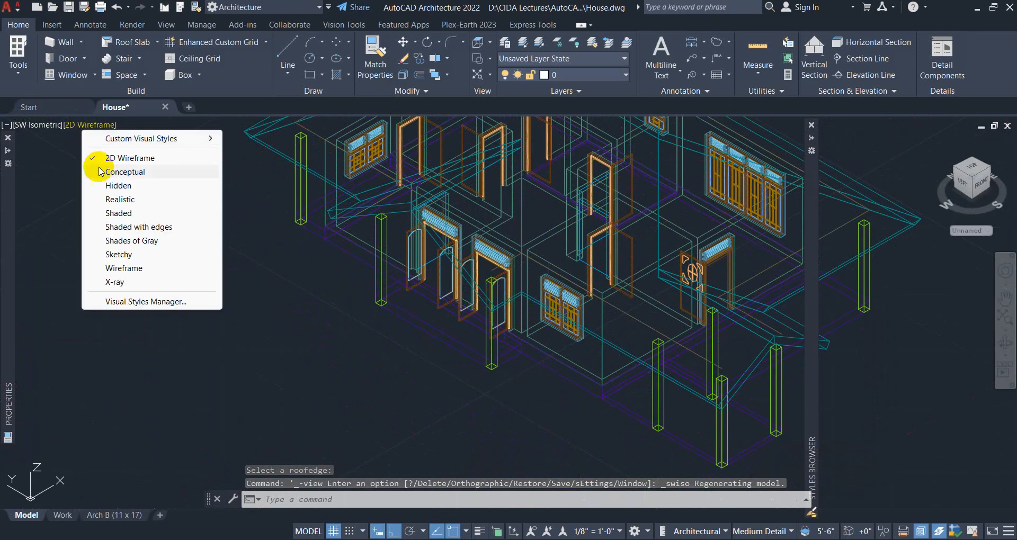
left_click(121, 172)
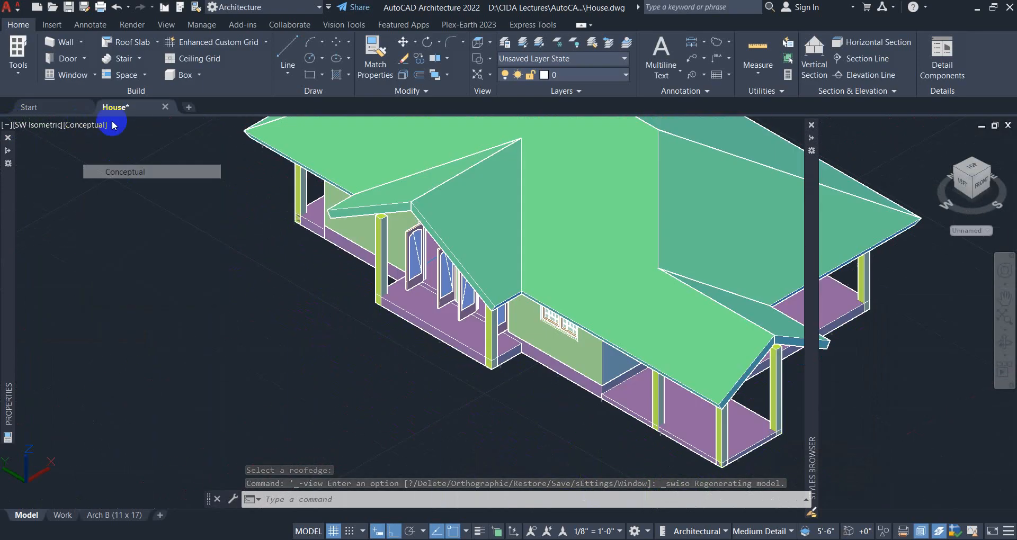
Orbit around the house to inspect the gabled roof ends from the front and right sides, finishing the orbit facing the front.
left_click(164, 25)
left_click(53, 67)
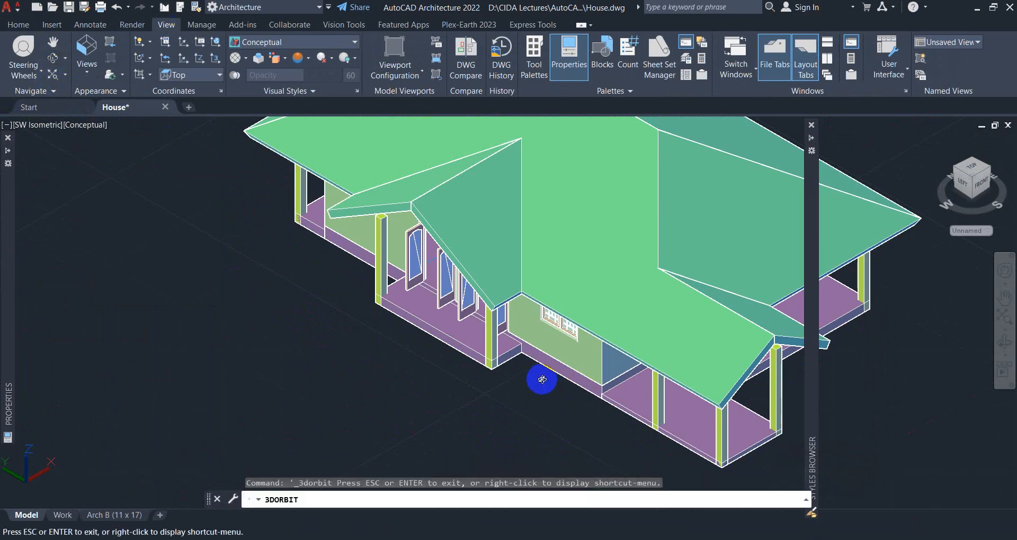
left_click_drag(542, 380, 508, 314)
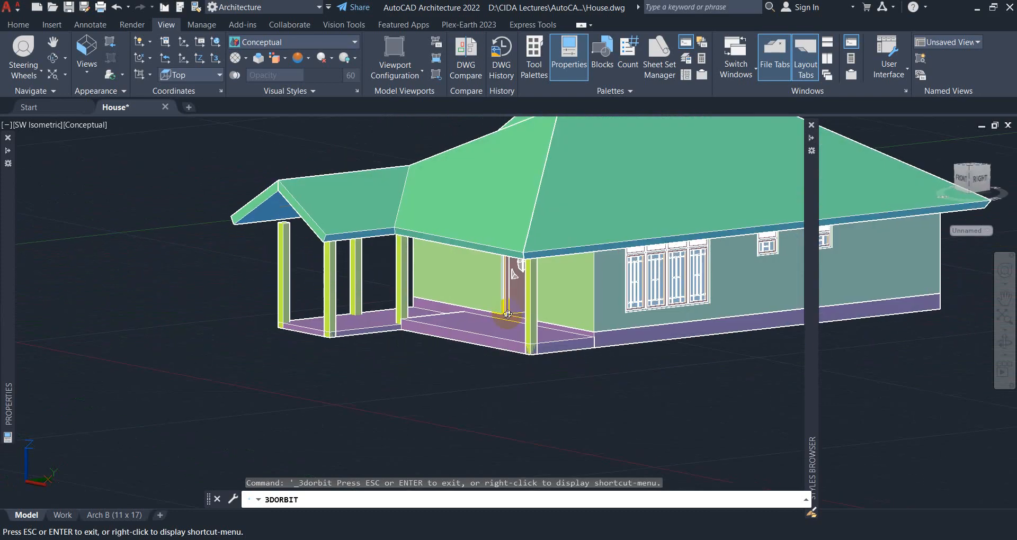
left_click_drag(395, 278, 623, 260)
left_click_drag(648, 254, 593, 314)
right_click(479, 235)
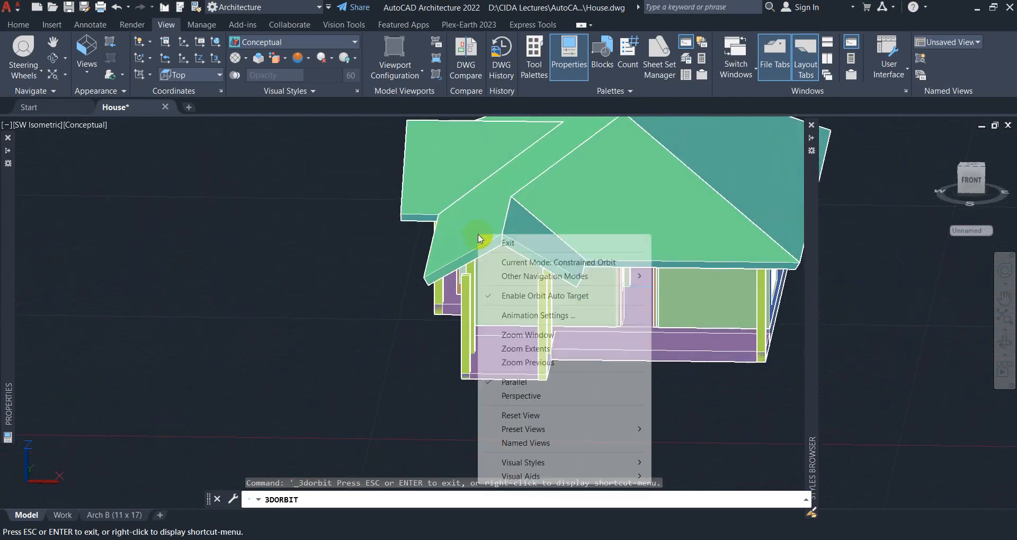
left_click(509, 238)
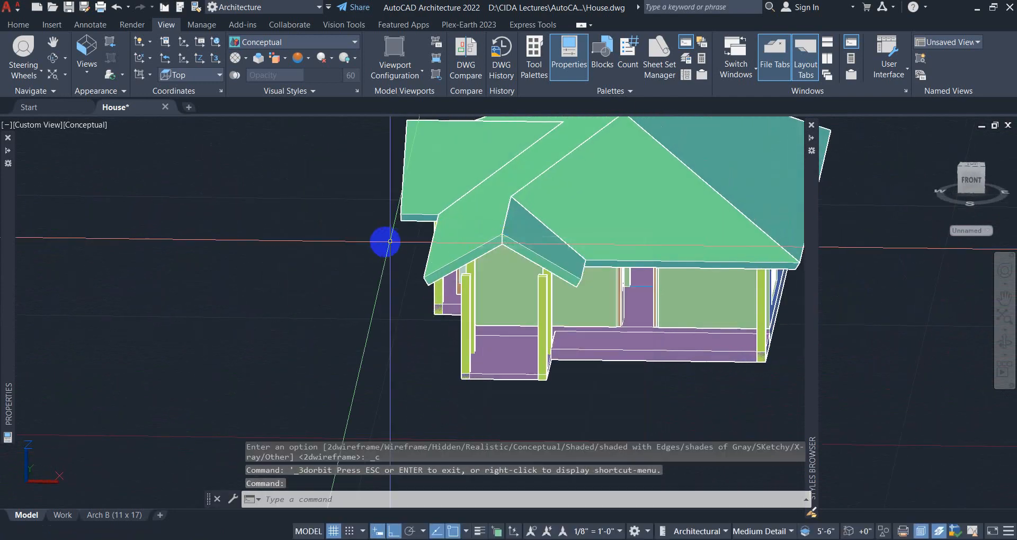
Switch the house back to the Top view in the 2D Wireframe visual style.
left_click(37, 125)
left_click(63, 155)
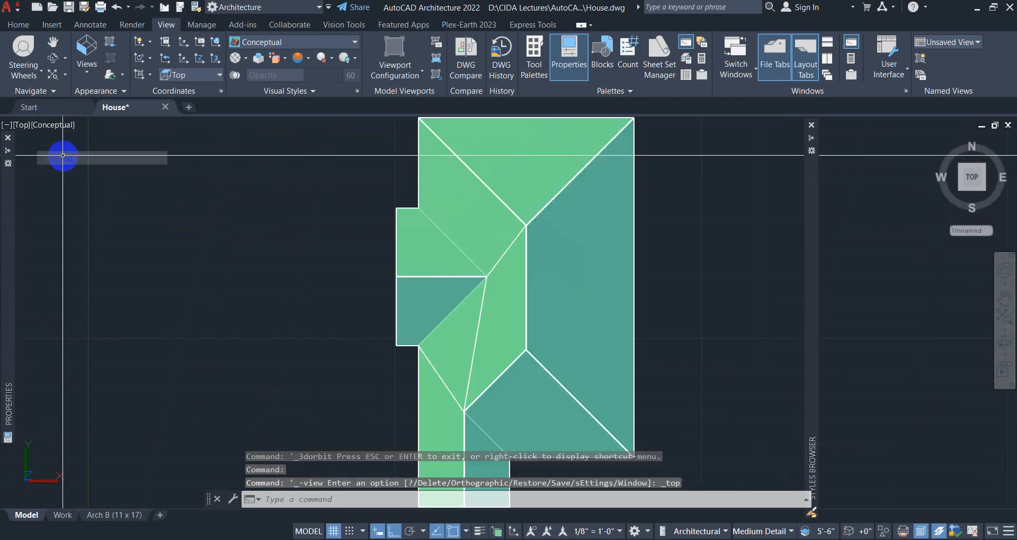
left_click(51, 126)
left_click(61, 158)
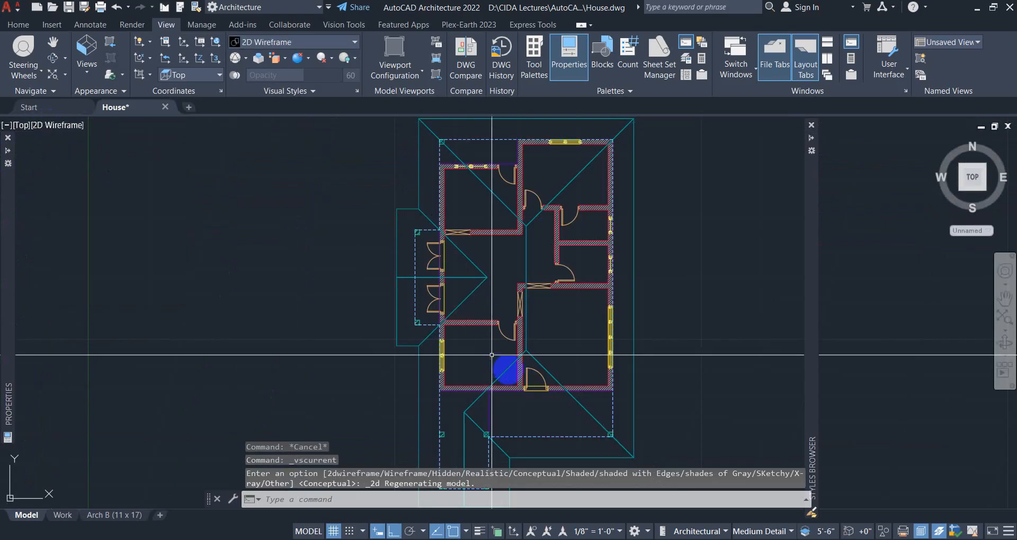
Start editing the roof's edges and pick the front porch edge plus the front-left slab's inner side and front end.
middle_click_drag(504, 373, 481, 220)
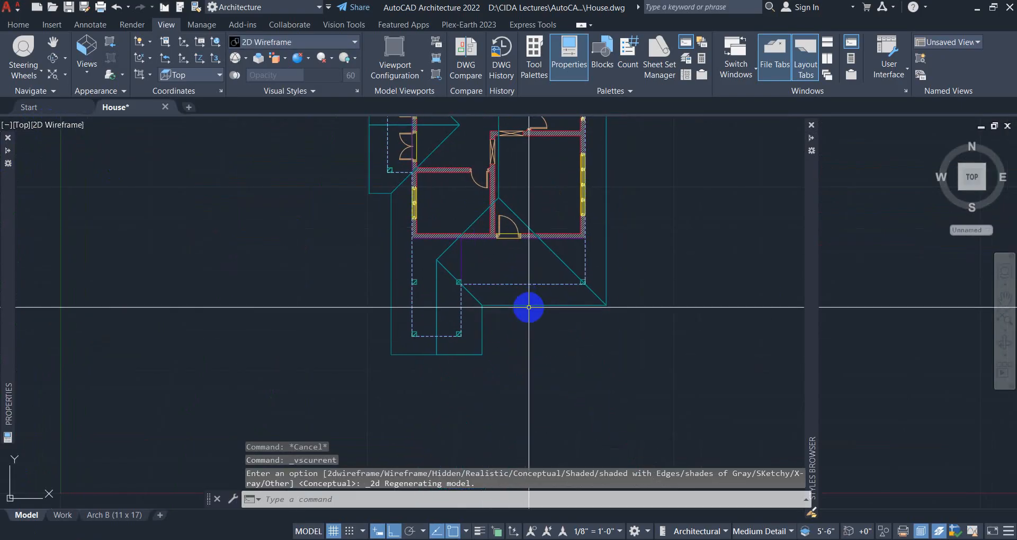
left_click(525, 306)
left_click(525, 305)
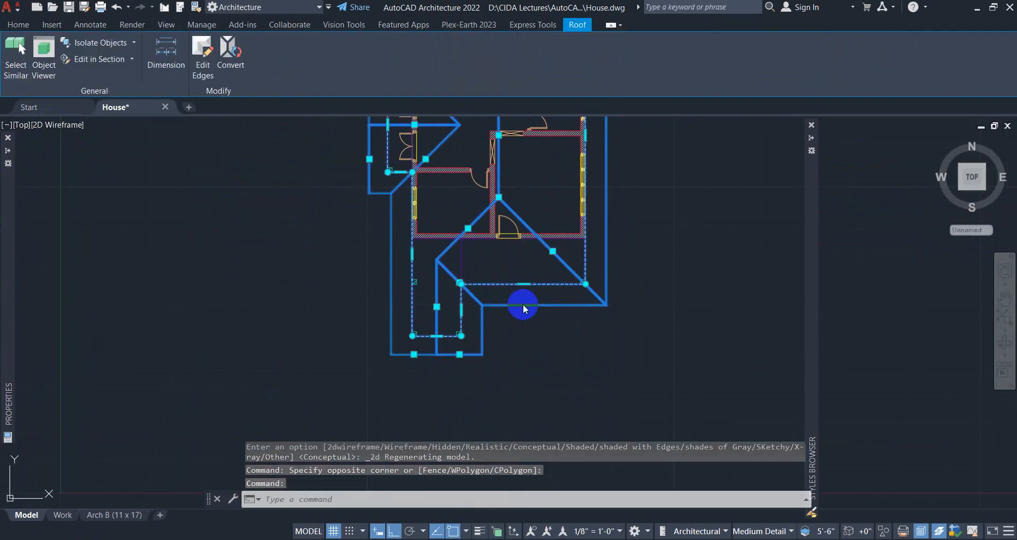
right_click(524, 305)
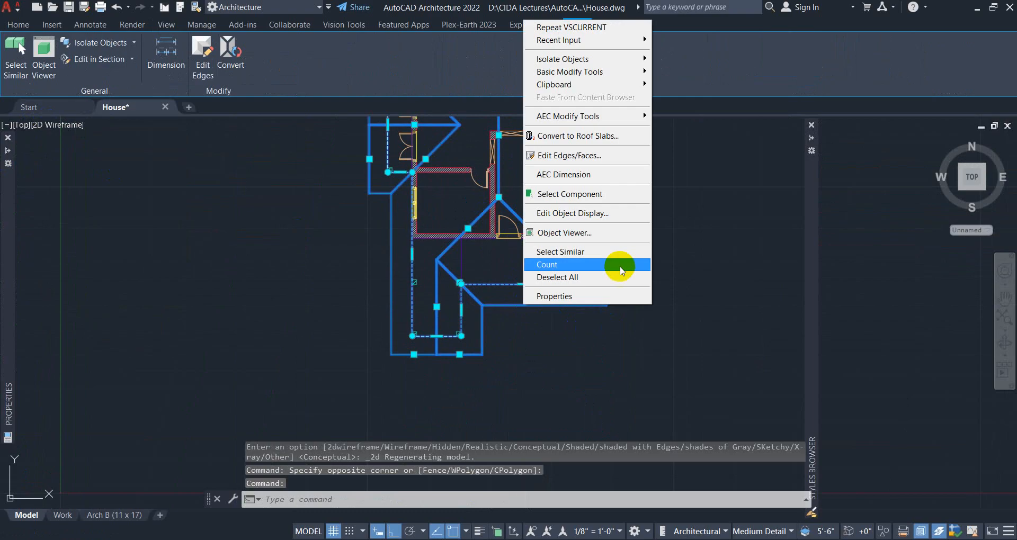
left_click(571, 157)
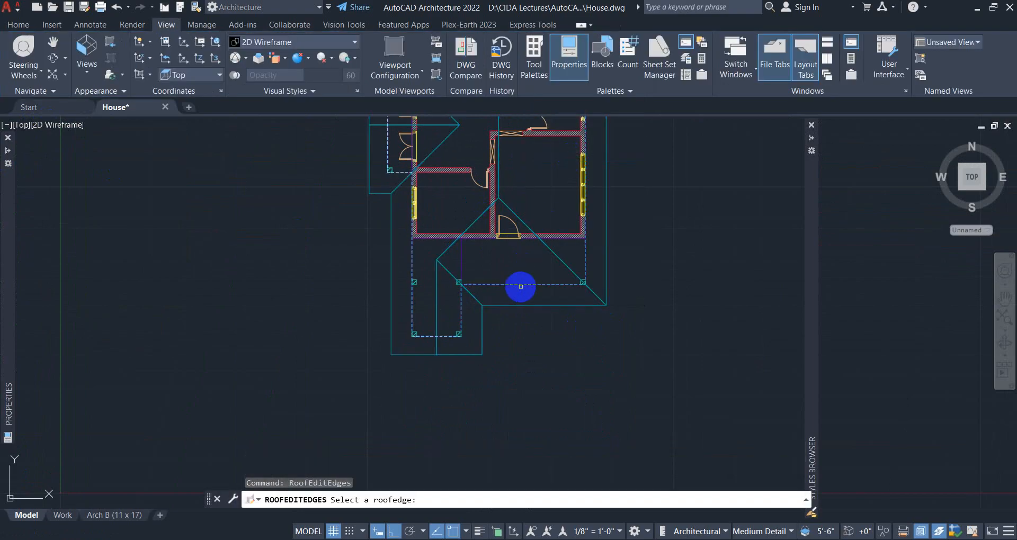
left_click(521, 285)
left_click(478, 307)
scroll(450, 321, "up", 2)
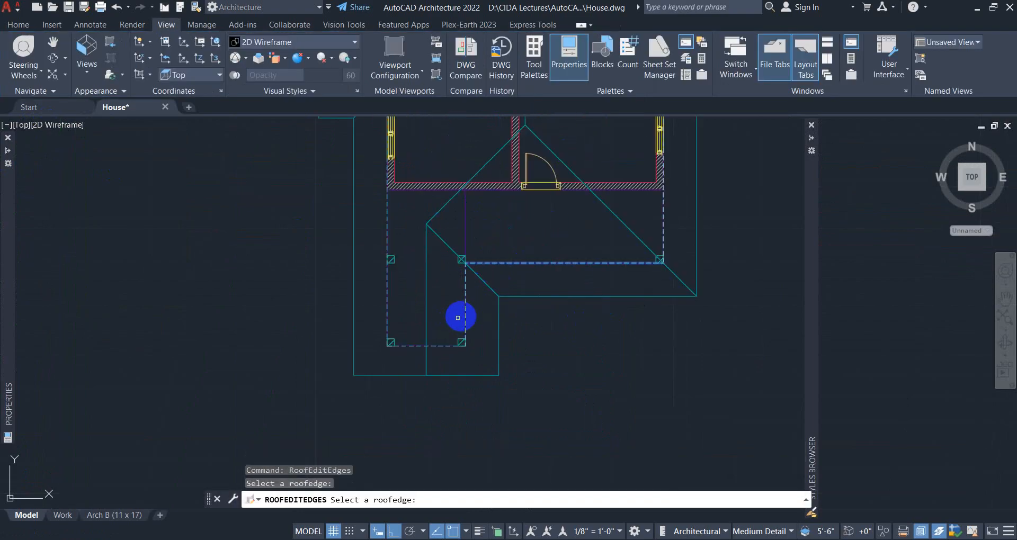
left_click(464, 312)
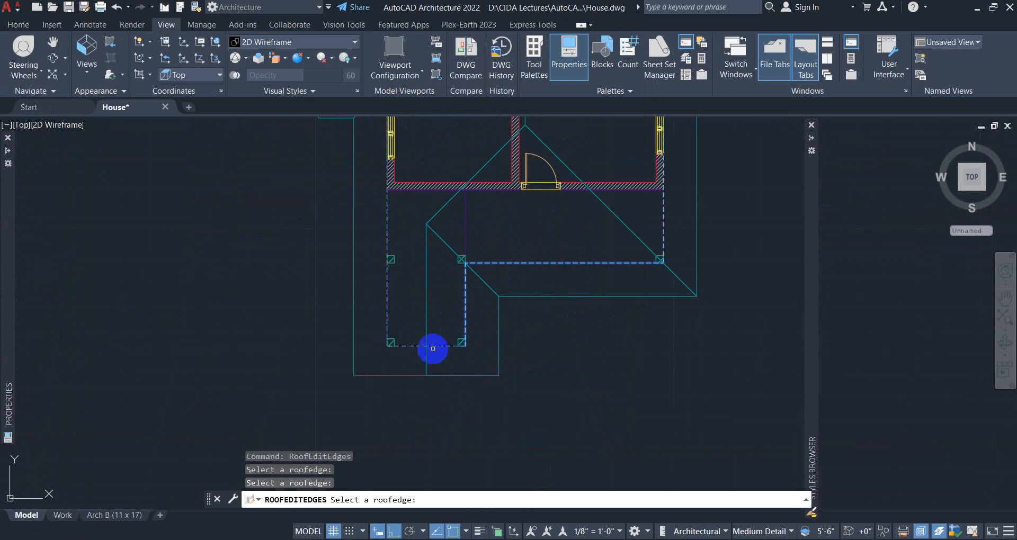
scroll(440, 344, "down", 2)
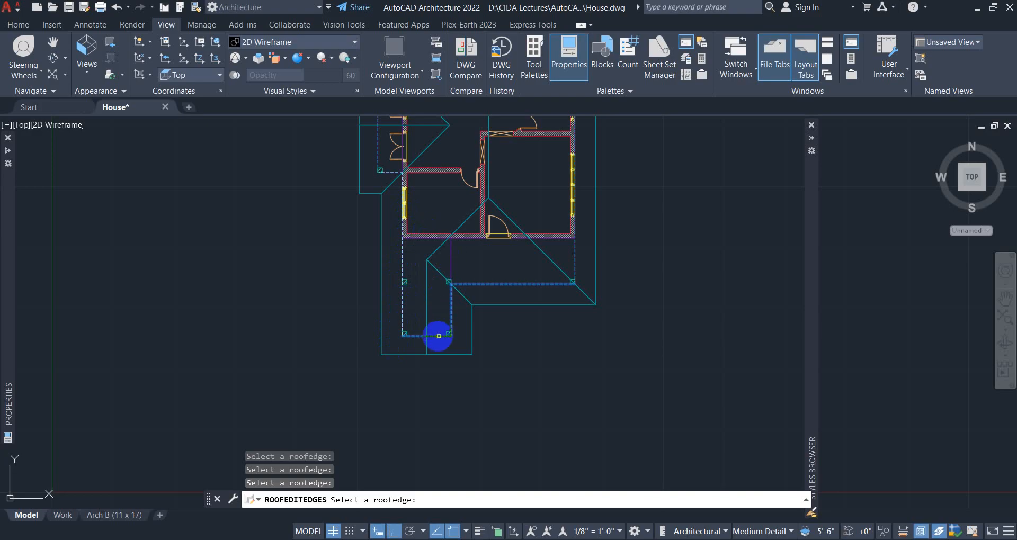
Add the three roof edges around the double-door slab to the selection and open the roof edge and face settings.
middle_click_drag(469, 261, 516, 404)
scroll(451, 309, "up", 3)
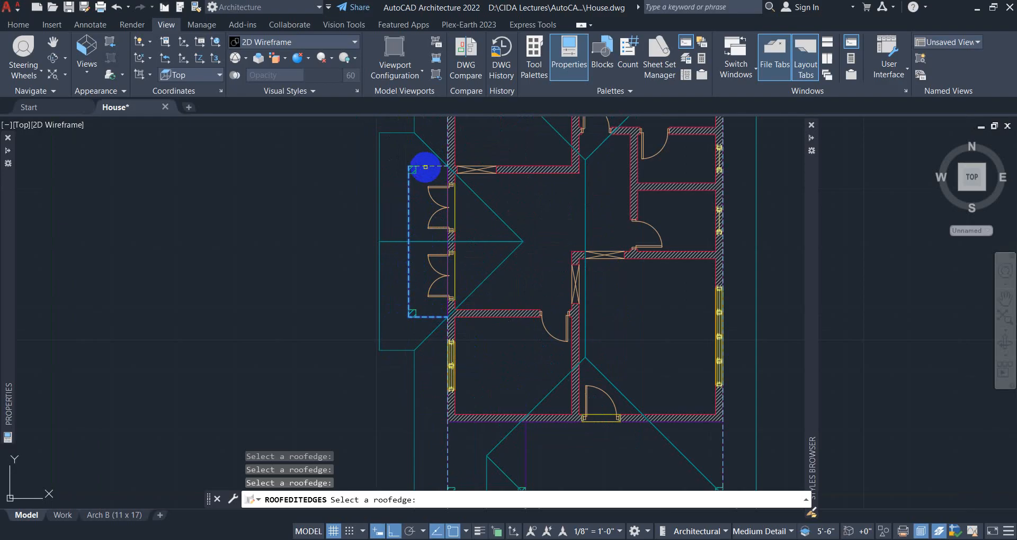
scroll(495, 264, "down", 5)
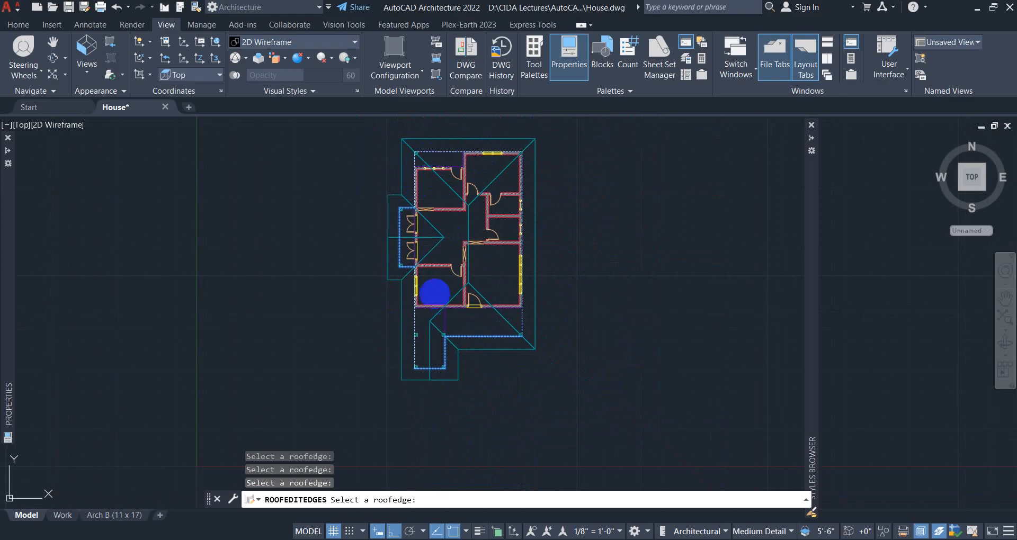
middle_click_drag(431, 289, 399, 264)
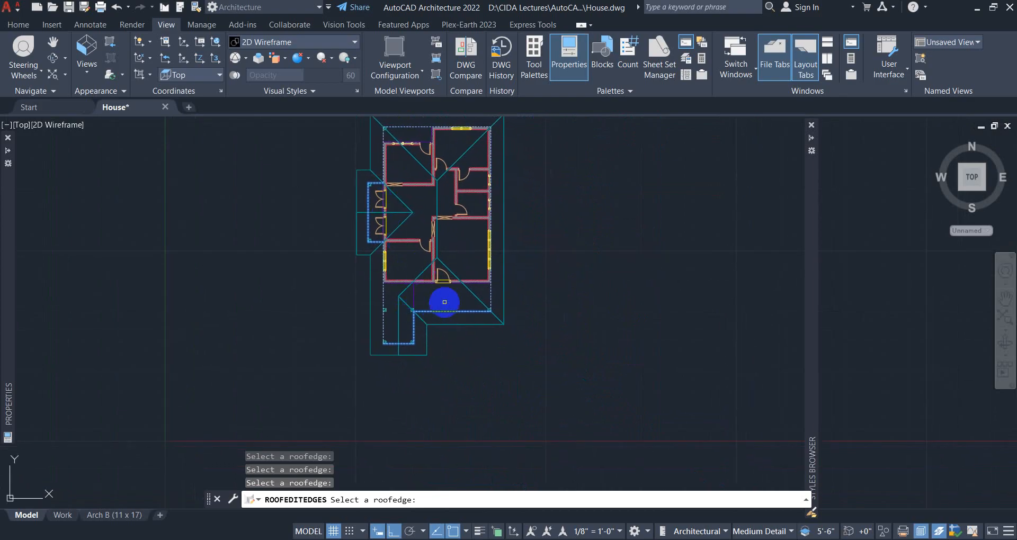
right_click(444, 302)
left_click(475, 314)
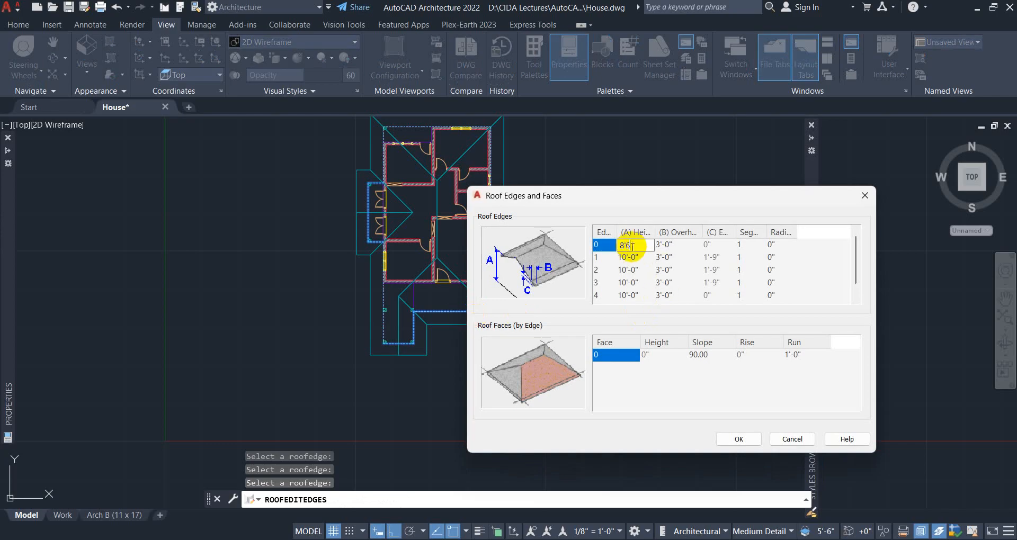
Set the height of all six selected roof edges, 0 through 5, to 8'-6" and apply the change.
left_click_drag(640, 247, 606, 247)
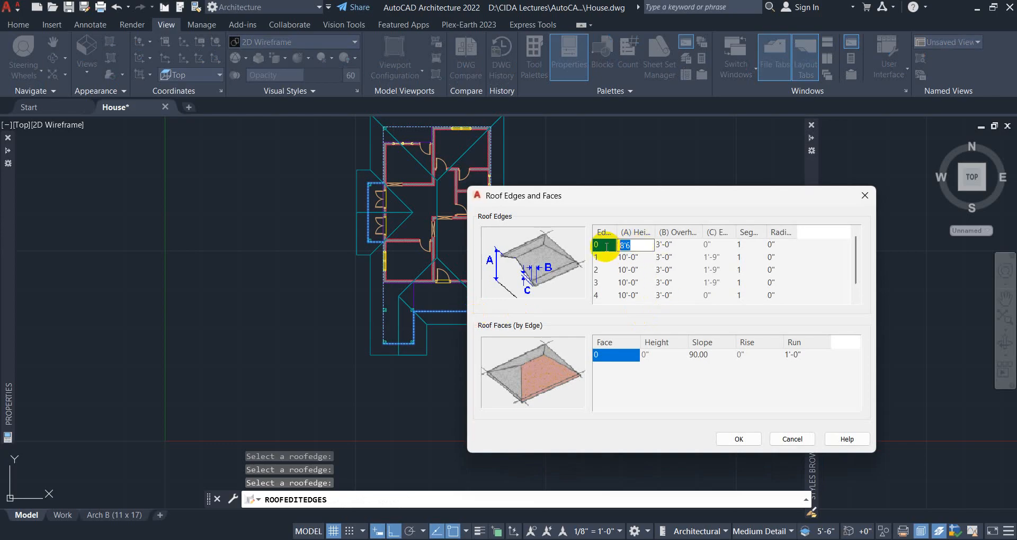
left_click(633, 257)
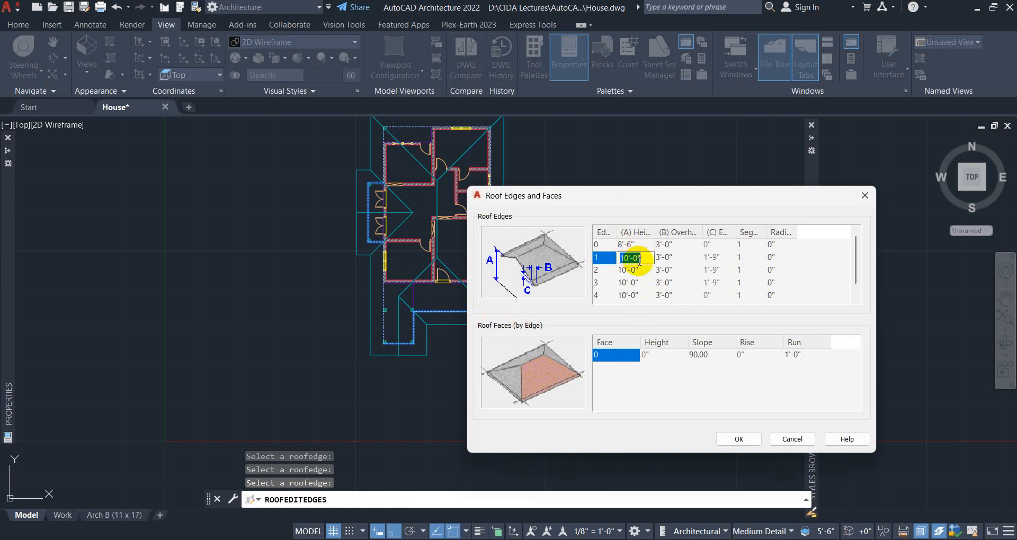
left_click(640, 272)
type("8'6")
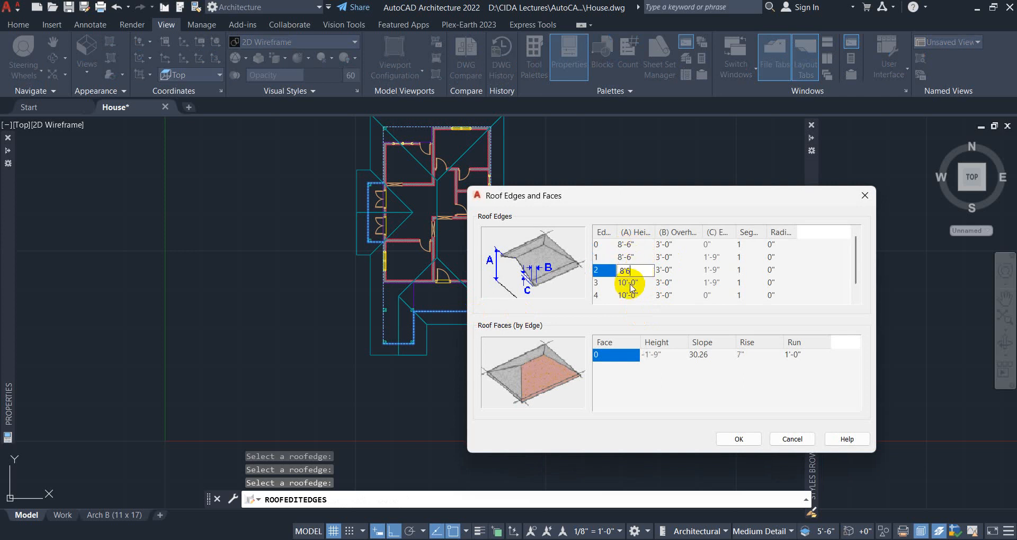
left_click(631, 285)
type("8'6")
left_click(635, 295)
type("8'6")
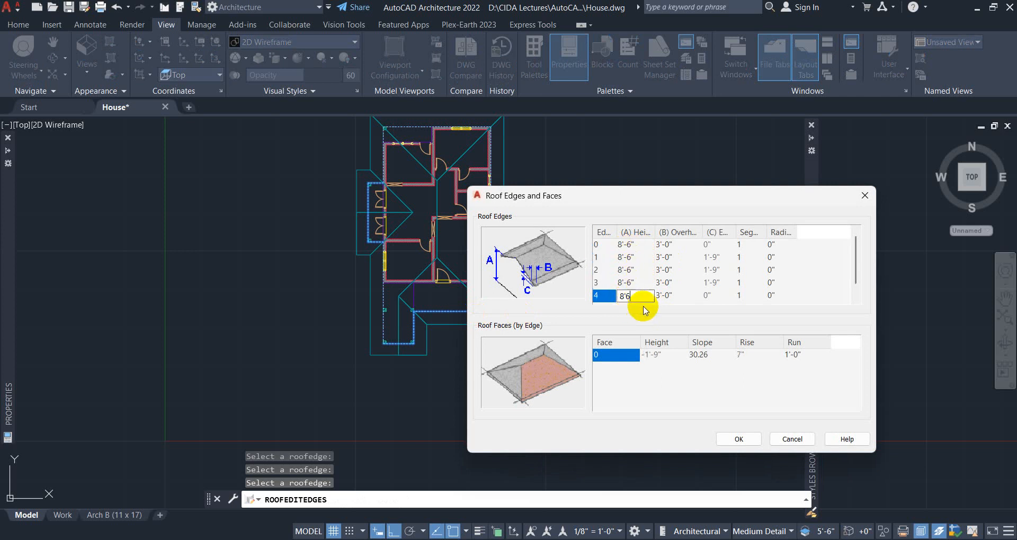
scroll(663, 294, "down", 1)
left_click(684, 300)
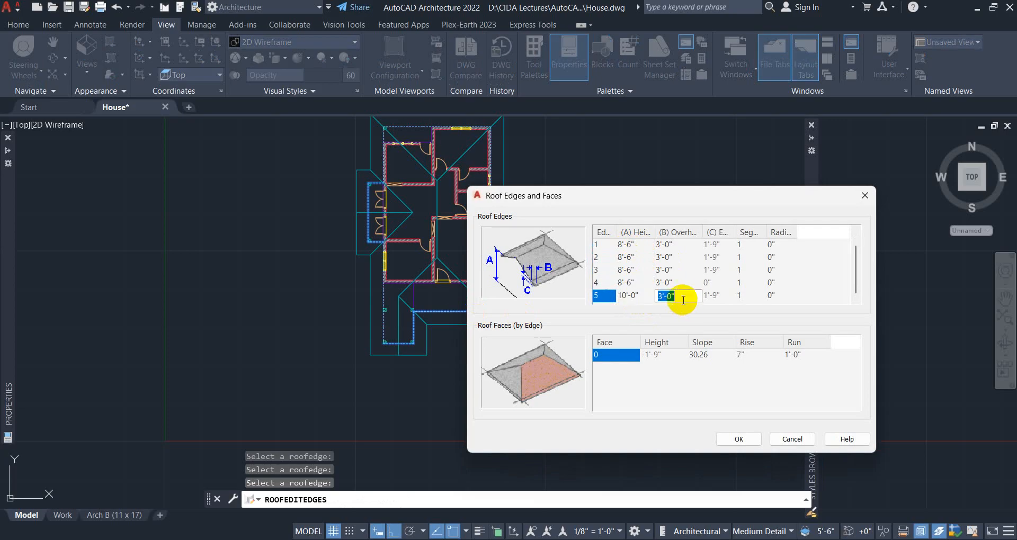
left_click(637, 302)
type("8'6")
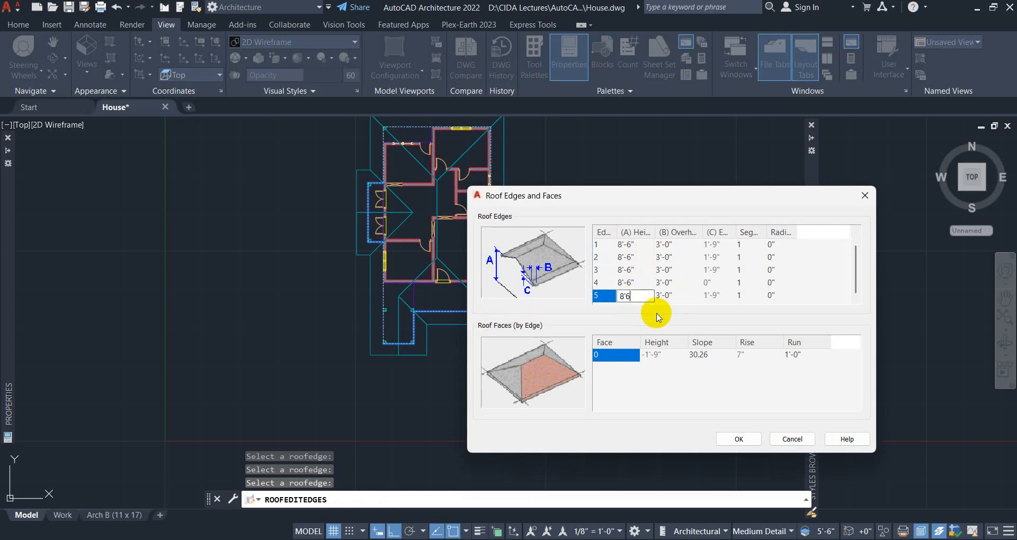
left_click(739, 439)
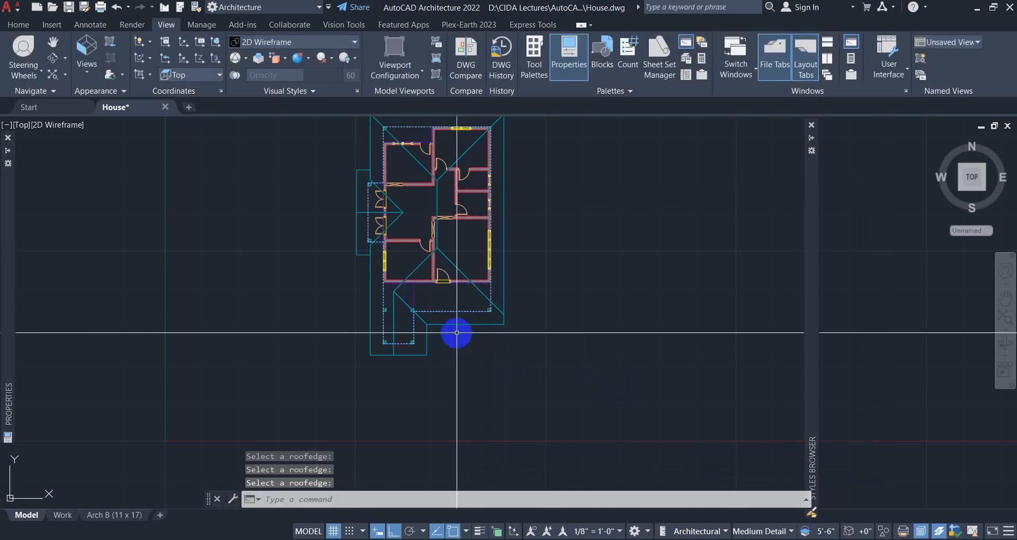
Display the house with the edited roof from the SW Isometric view in the Conceptual visual style.
left_click(18, 128)
left_click(65, 235)
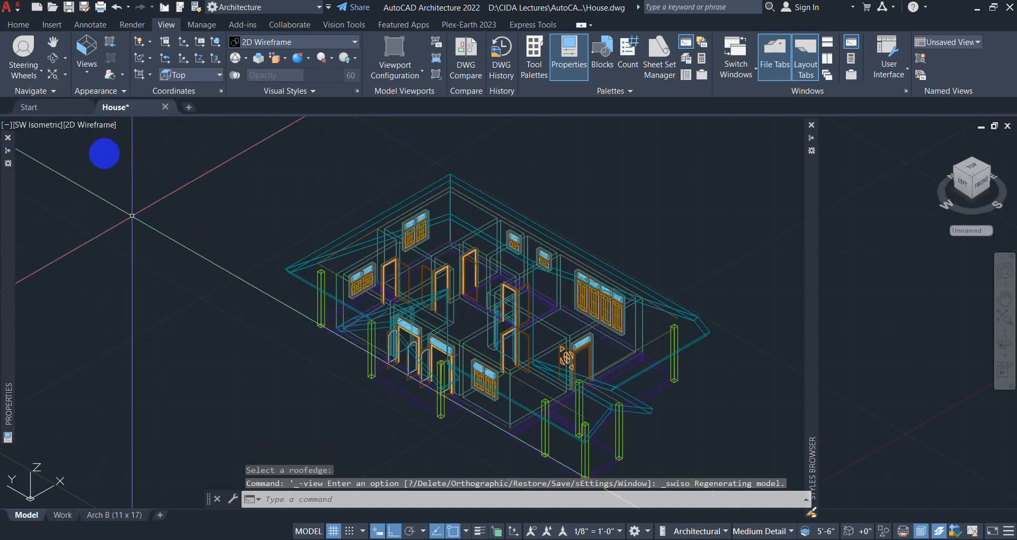
left_click(91, 132)
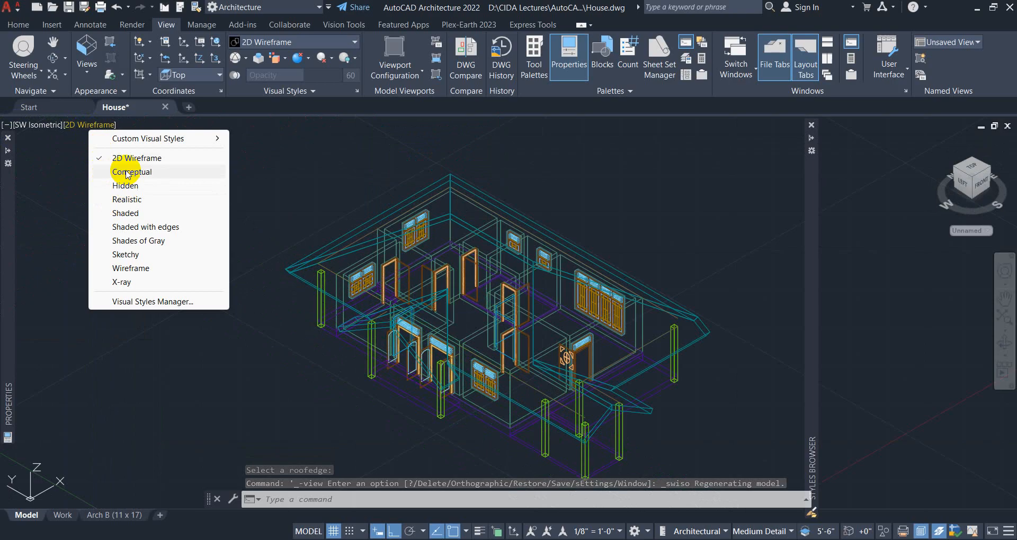
left_click(119, 170)
Examine the eaves, gable ends and porch junctions of the edited roof from several angles around the front of the house.
left_click(58, 74)
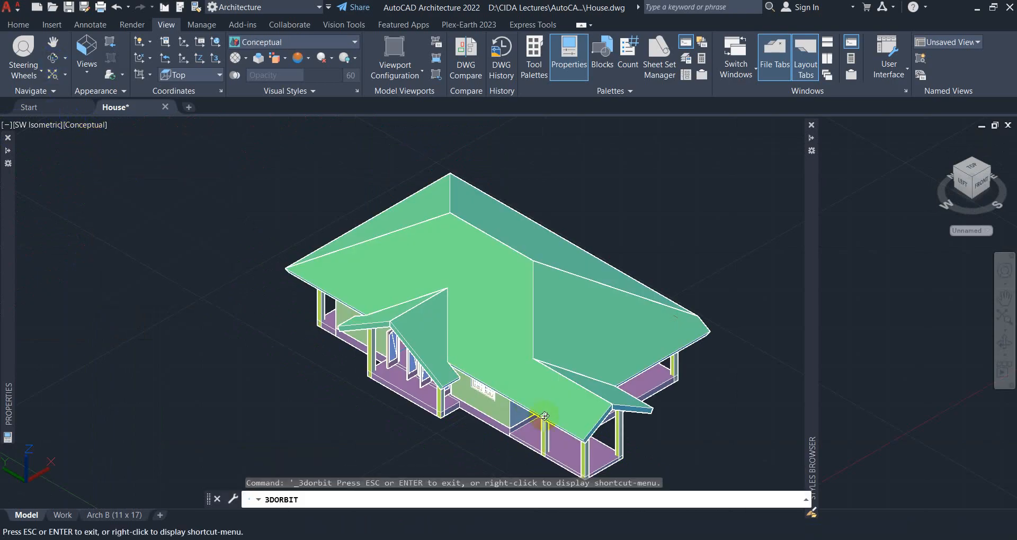
left_click_drag(546, 418, 459, 321)
scroll(469, 360, "up", 5)
scroll(498, 320, "up", 8)
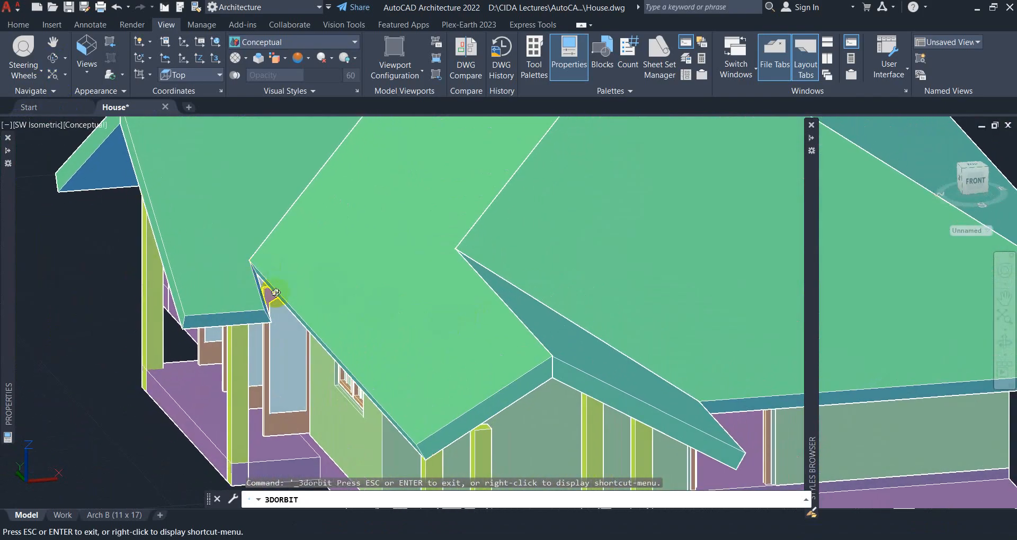
left_click_drag(276, 293, 436, 327)
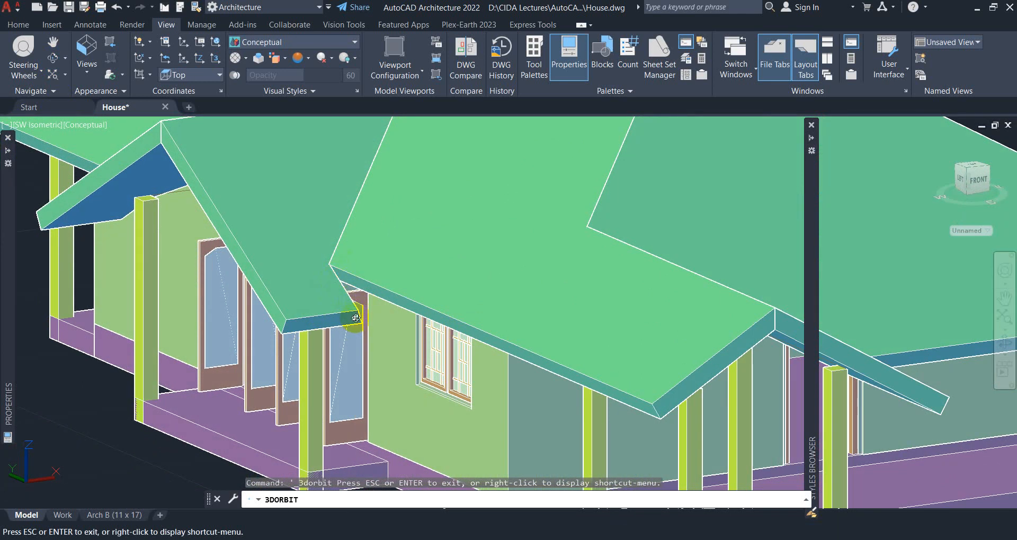
left_click_drag(389, 323, 406, 307)
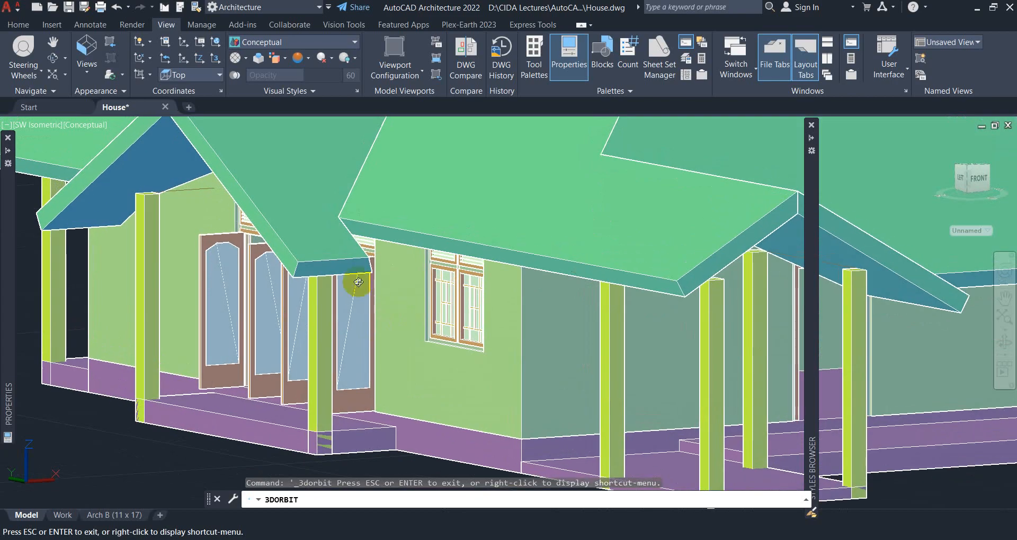
left_click_drag(304, 245, 424, 233)
left_click_drag(531, 258, 454, 315)
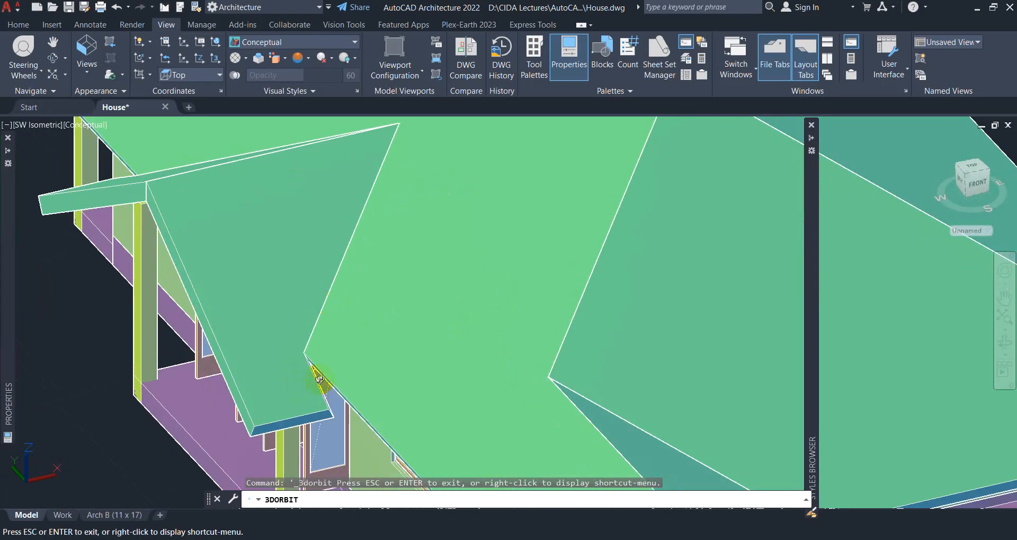
scroll(325, 377, "down", 2)
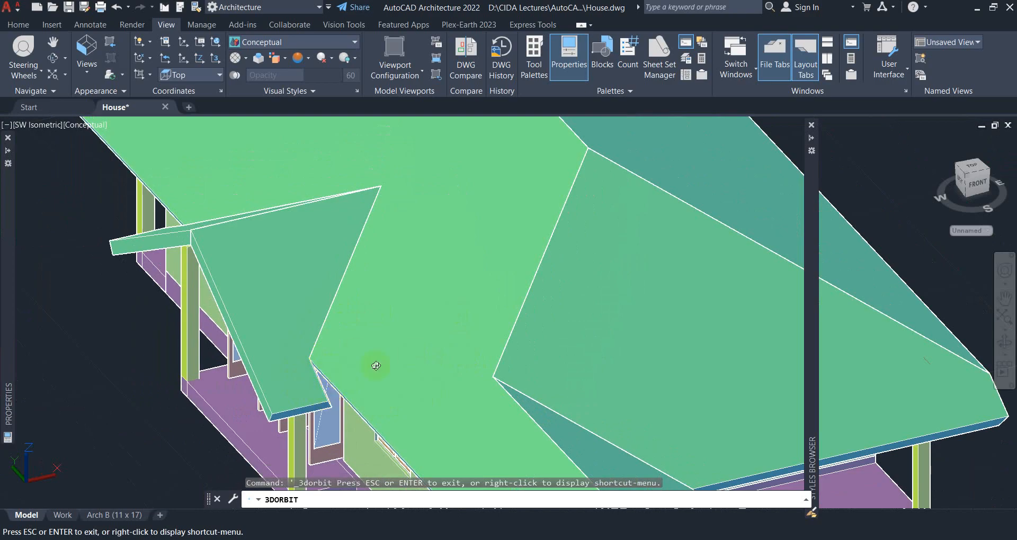
scroll(370, 357, "down", 2)
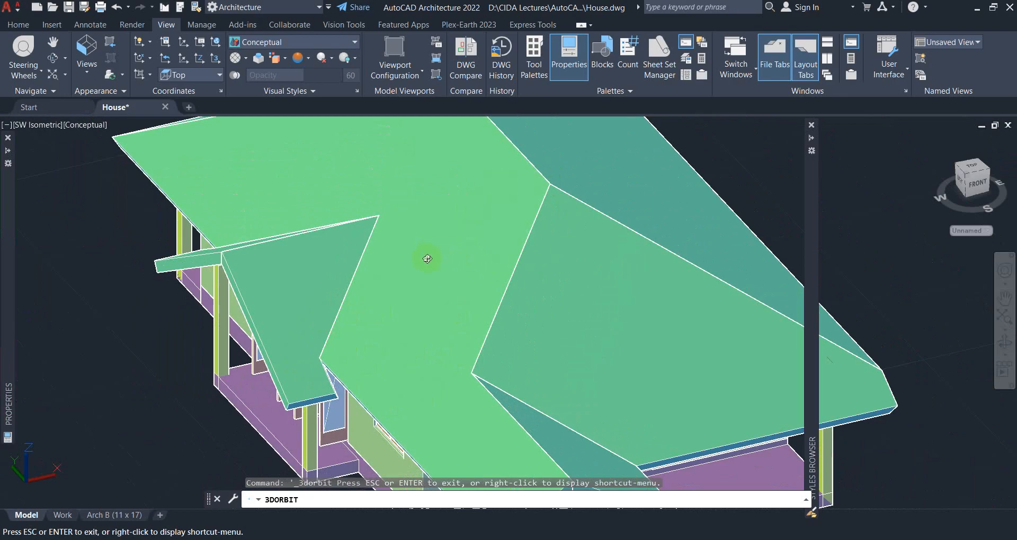
left_click_drag(513, 353, 500, 291)
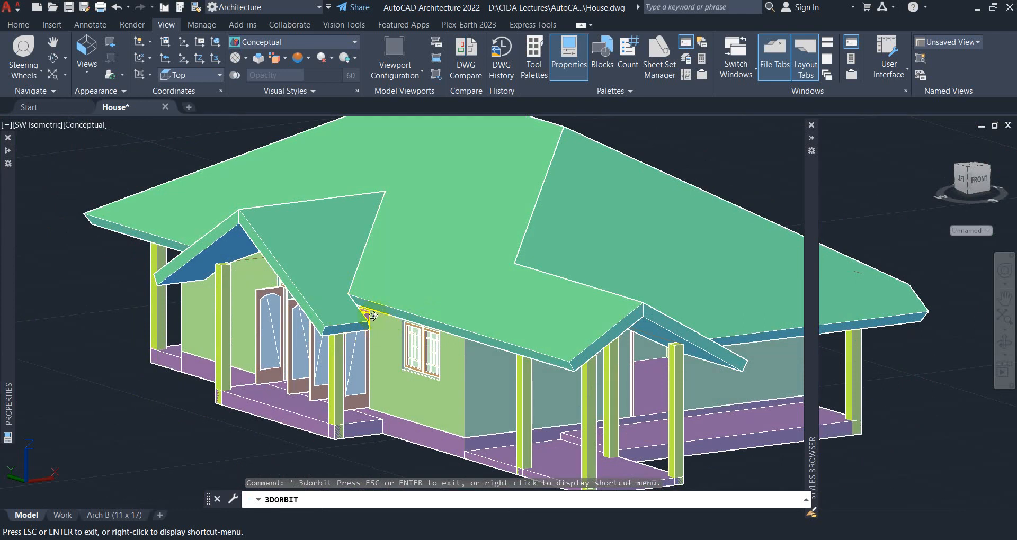
Inspect the cut of the eave ends on the double-door porch gable from the left side of the house.
left_click_drag(338, 290, 577, 289)
scroll(371, 291, "up", 3)
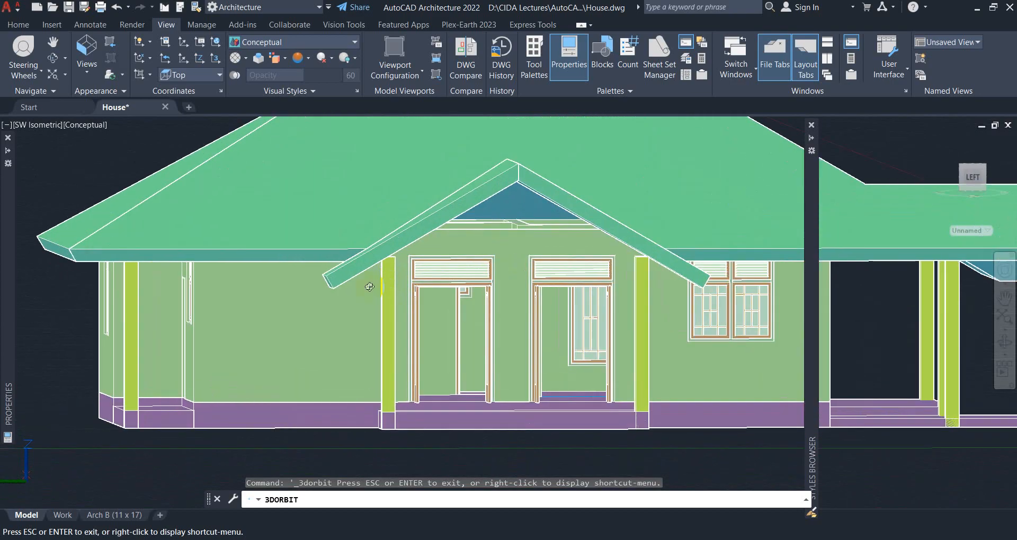
scroll(316, 280, "up", 1)
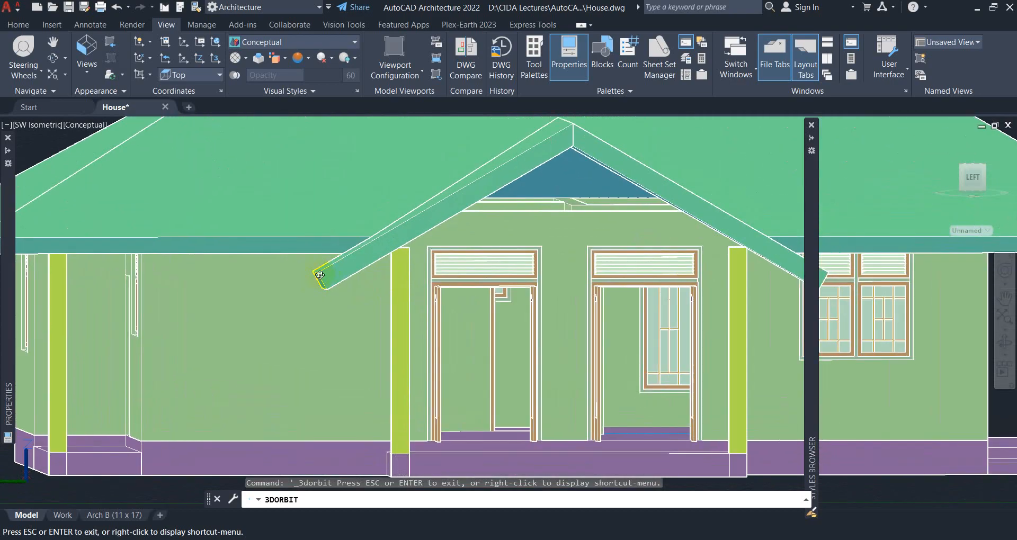
scroll(320, 275, "up", 1)
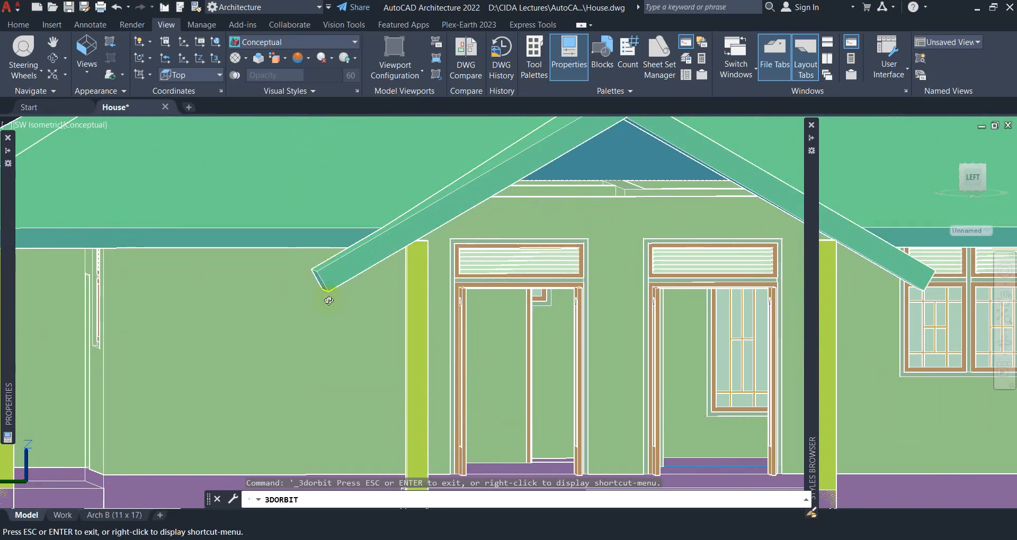
right_click(332, 277)
left_click(345, 272)
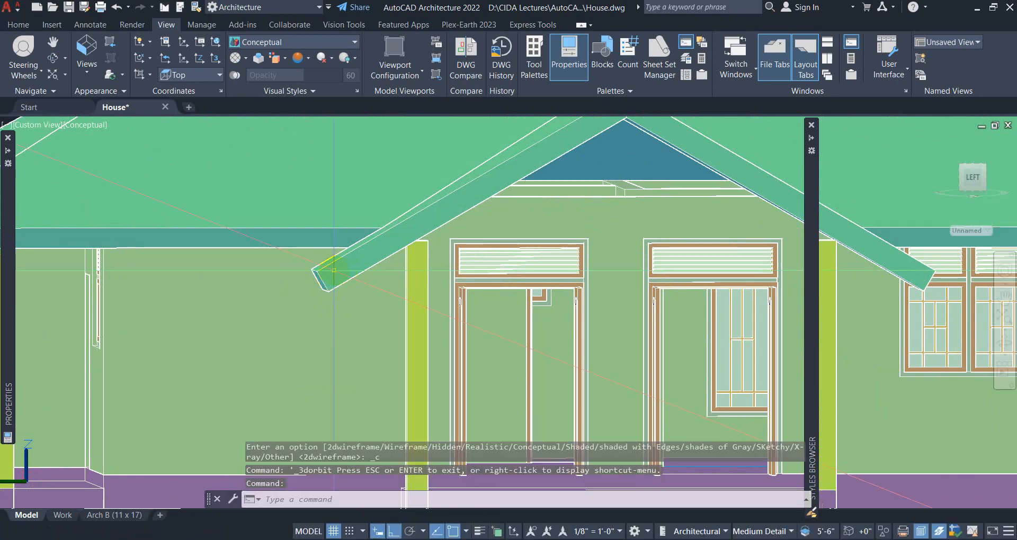
Change the roof's edge cut to Plumb and deselect the roof.
left_click(324, 269)
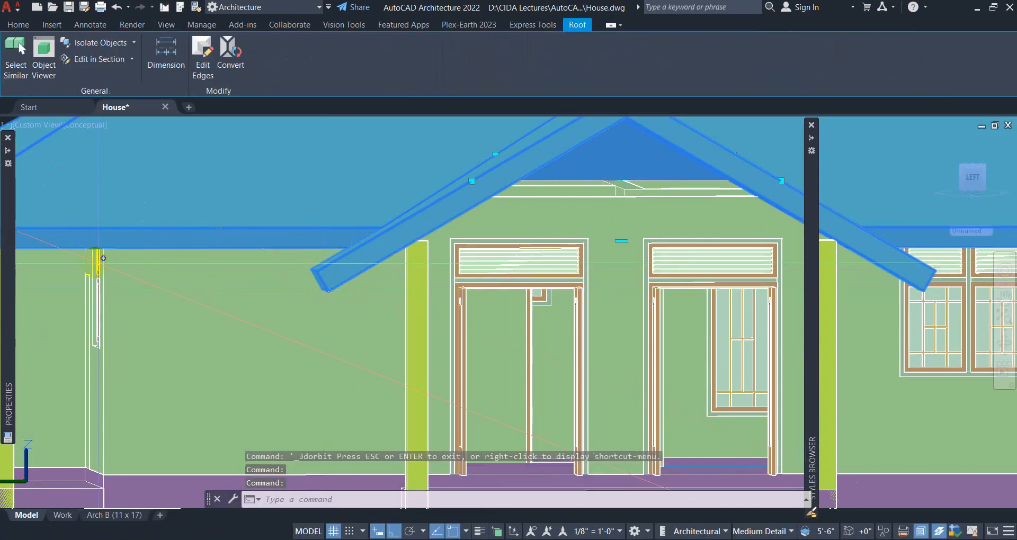
mouse_move(8, 244)
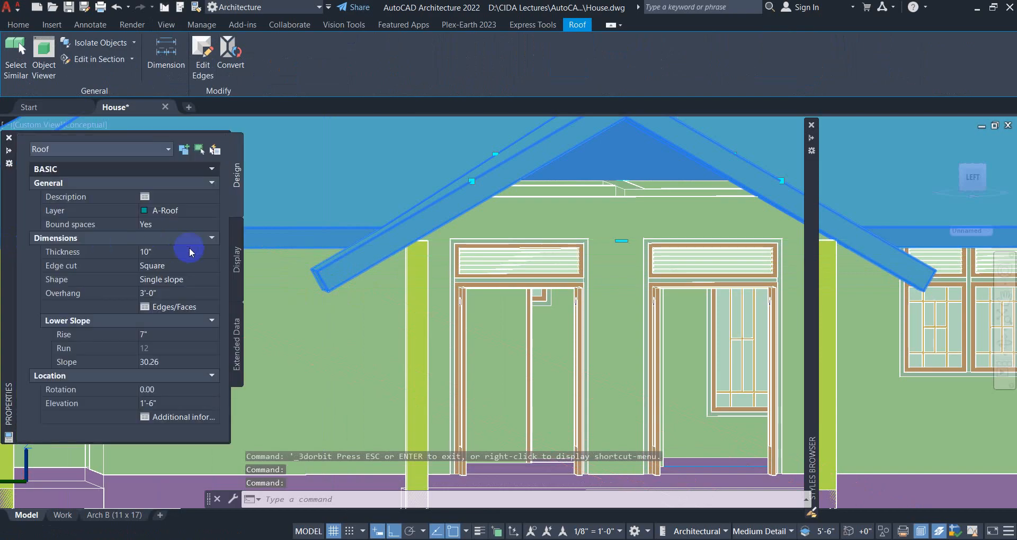
left_click(186, 267)
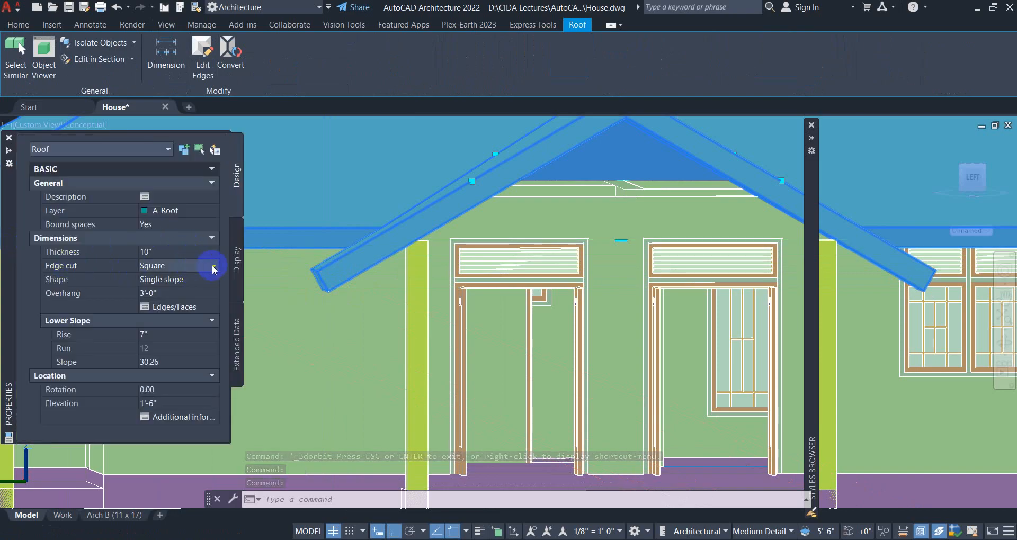
left_click(216, 267)
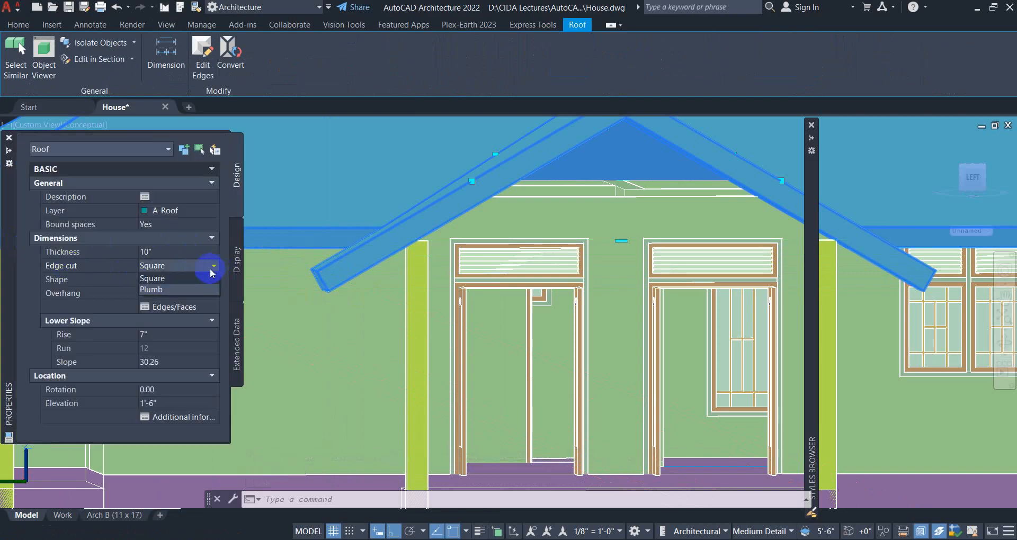
left_click(178, 291)
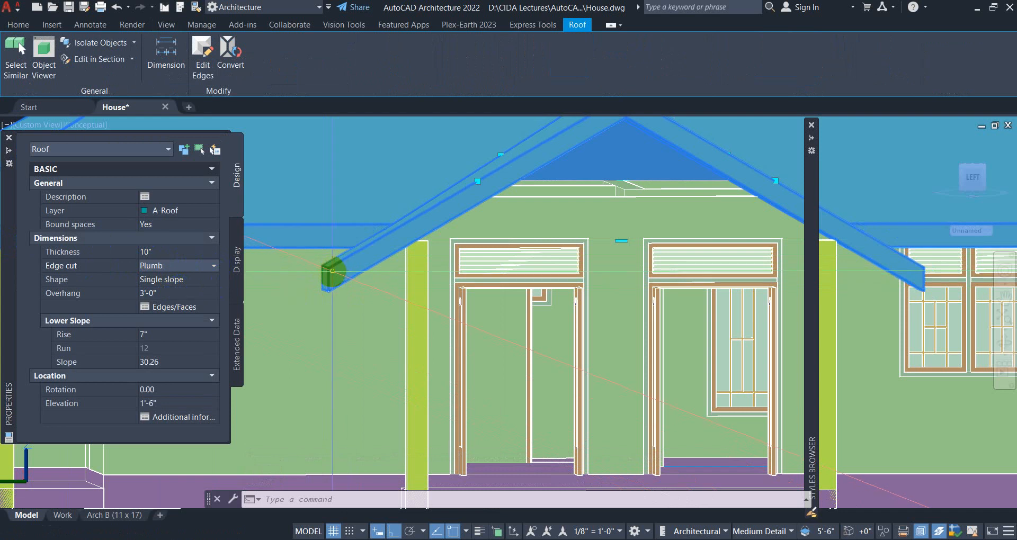
scroll(333, 284, "down", 5)
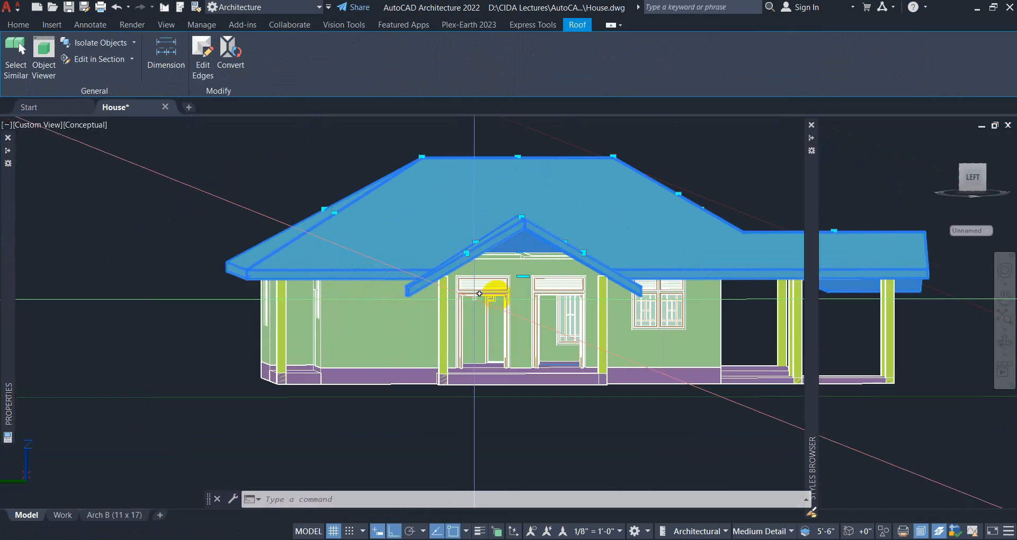
scroll(516, 279, "up", 5)
key("Escape")
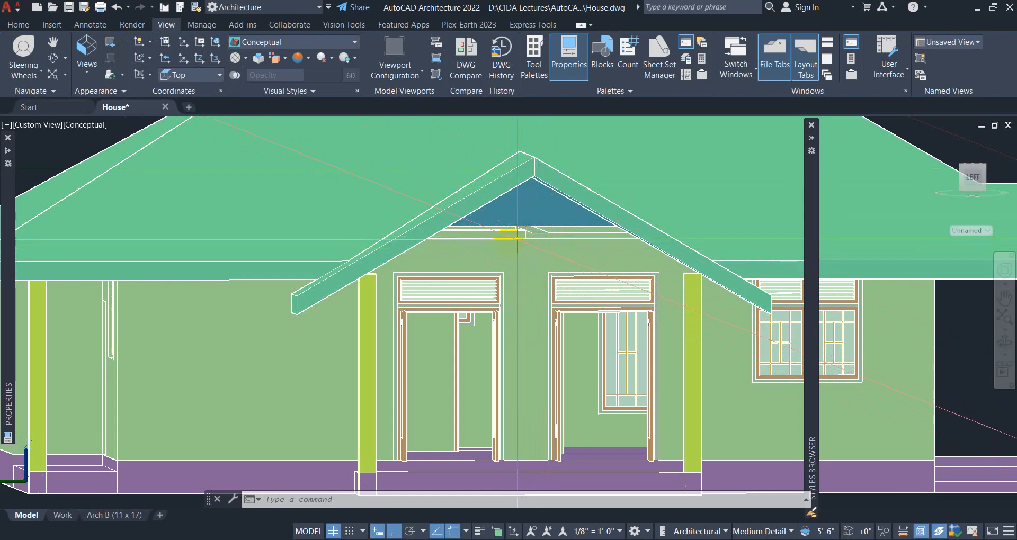
Select the wall containing the porch double doors together with all similar walls of the house.
middle_click_drag(508, 244, 447, 242)
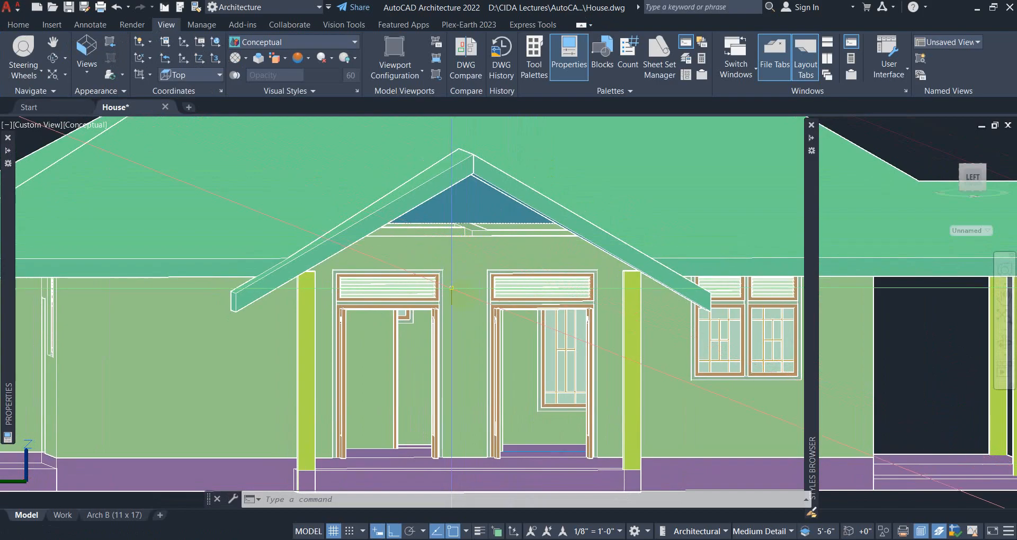
left_click(443, 240)
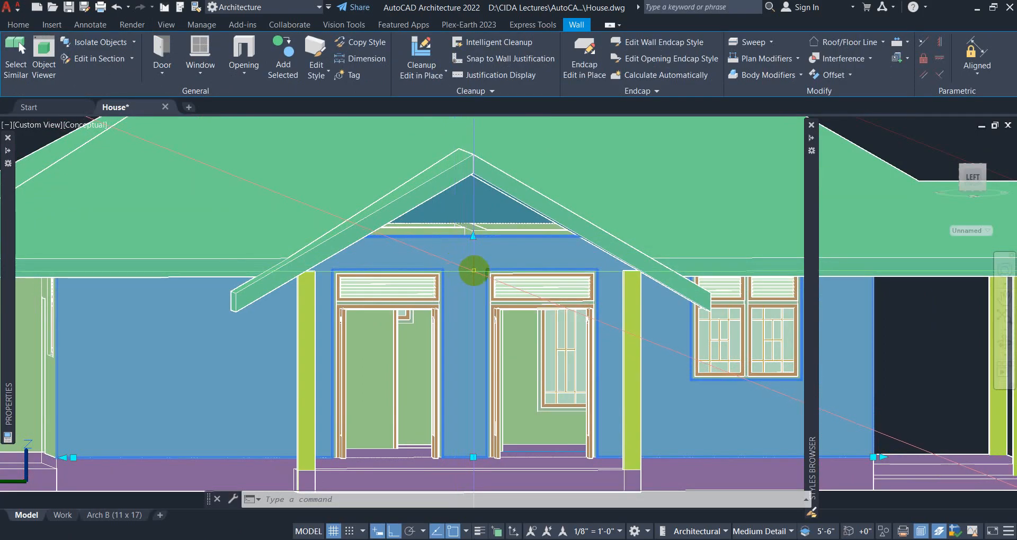
scroll(428, 267, "down", 4)
key("Escape")
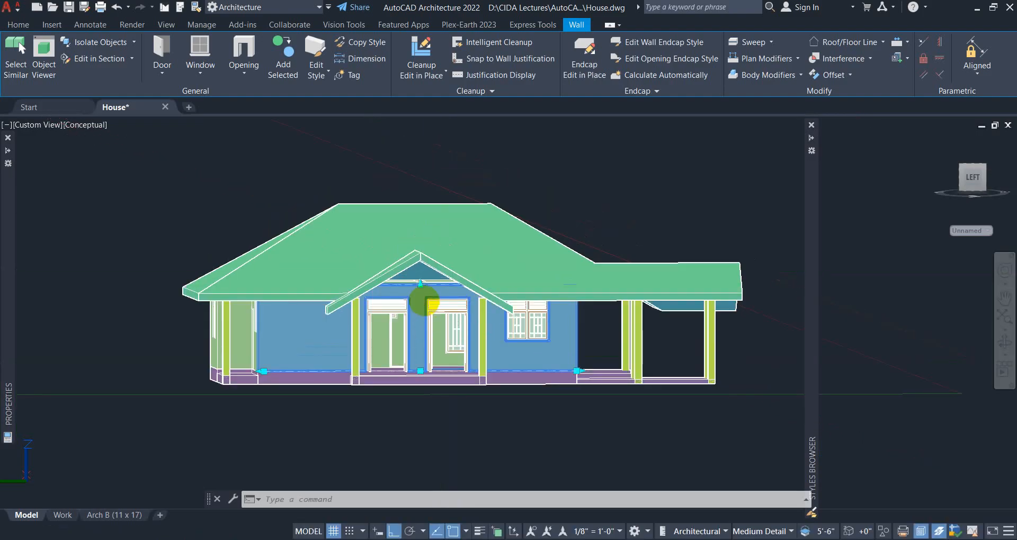
right_click(425, 297)
left_click(493, 488)
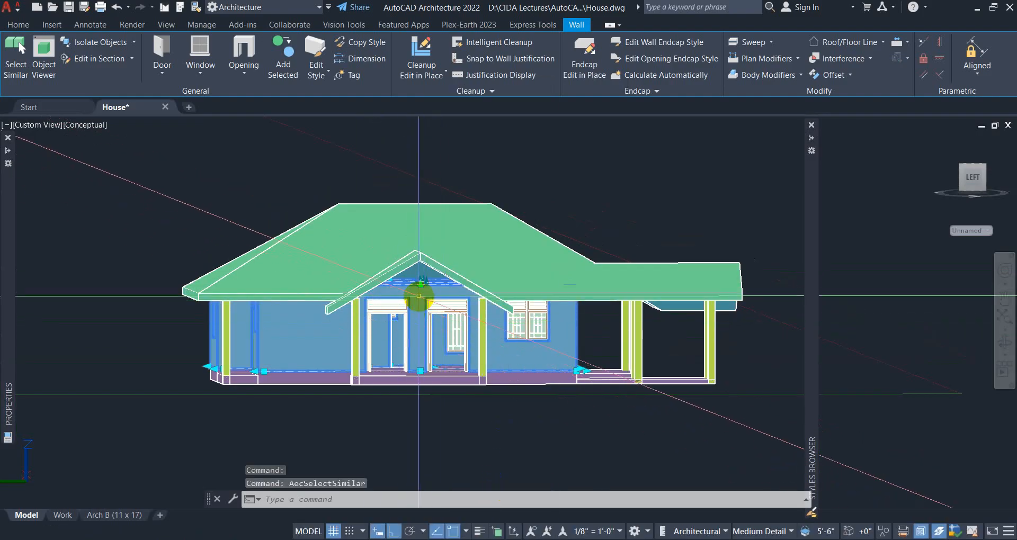
Modify the roof line of the selected walls with Auto project, using the roof as the object to project to.
right_click(419, 297)
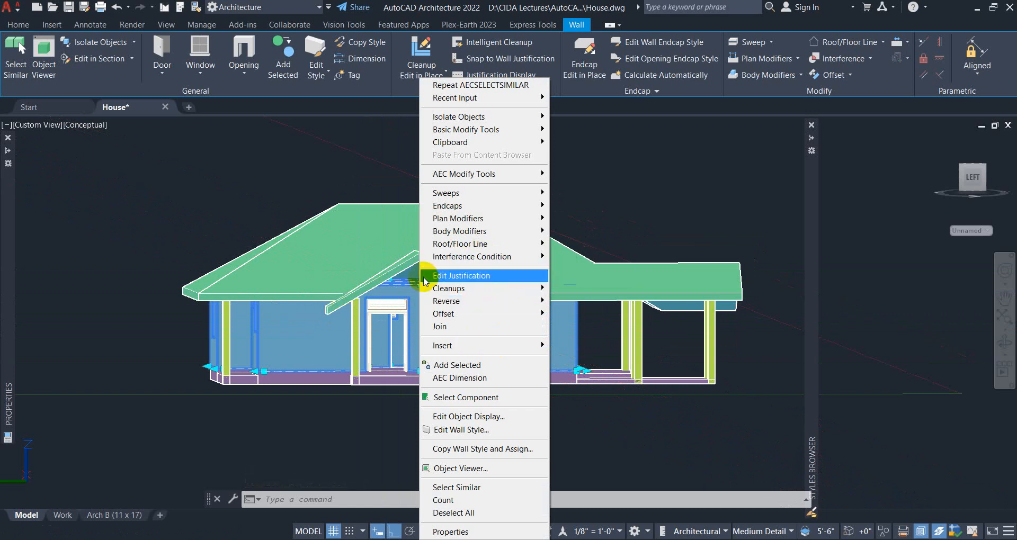
mouse_move(475, 249)
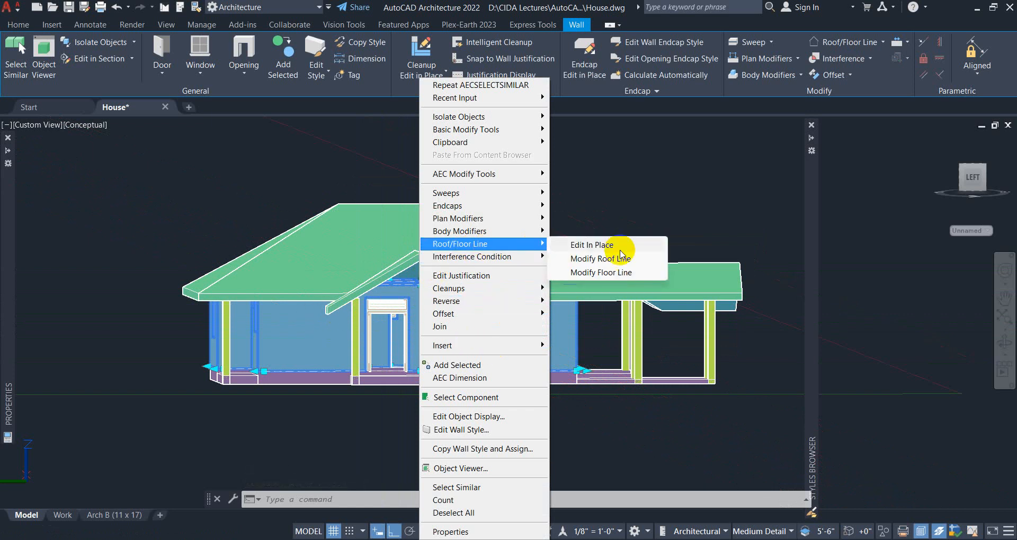
left_click(601, 259)
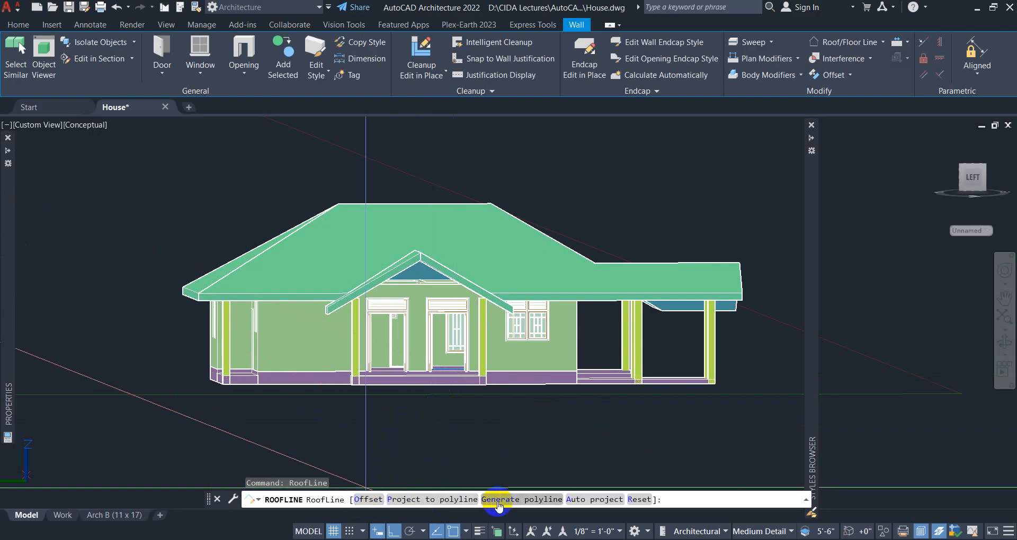
left_click(590, 500)
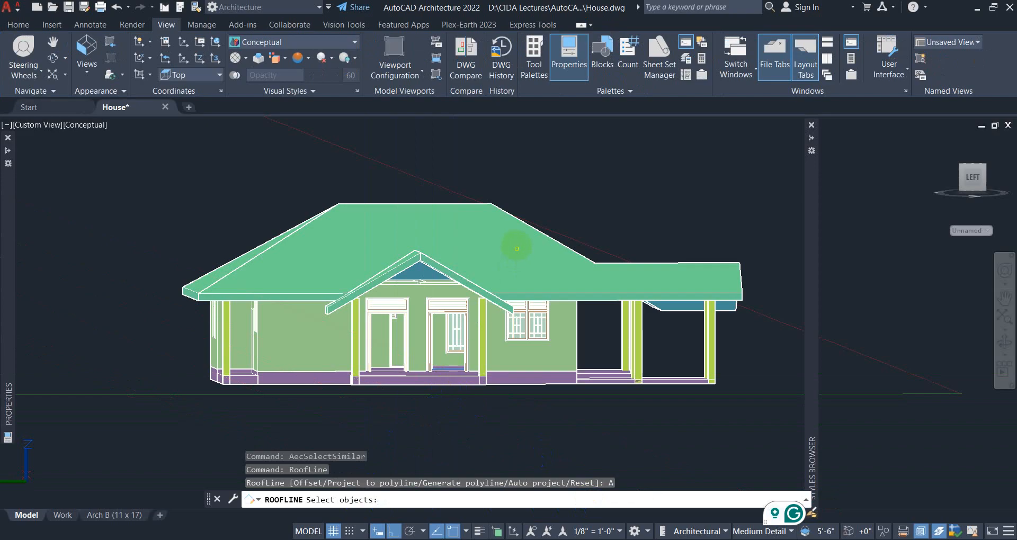
left_click(526, 225)
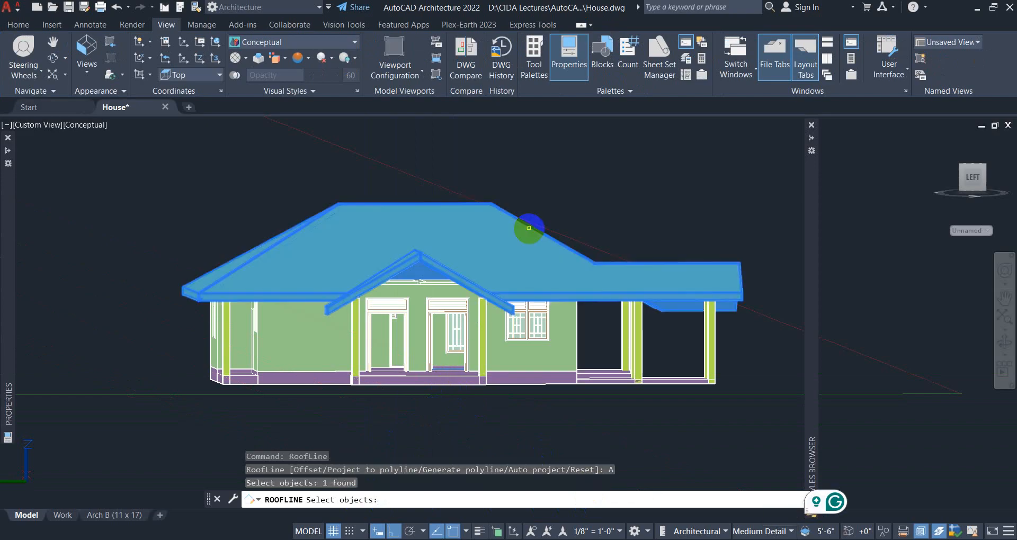
right_click(495, 194)
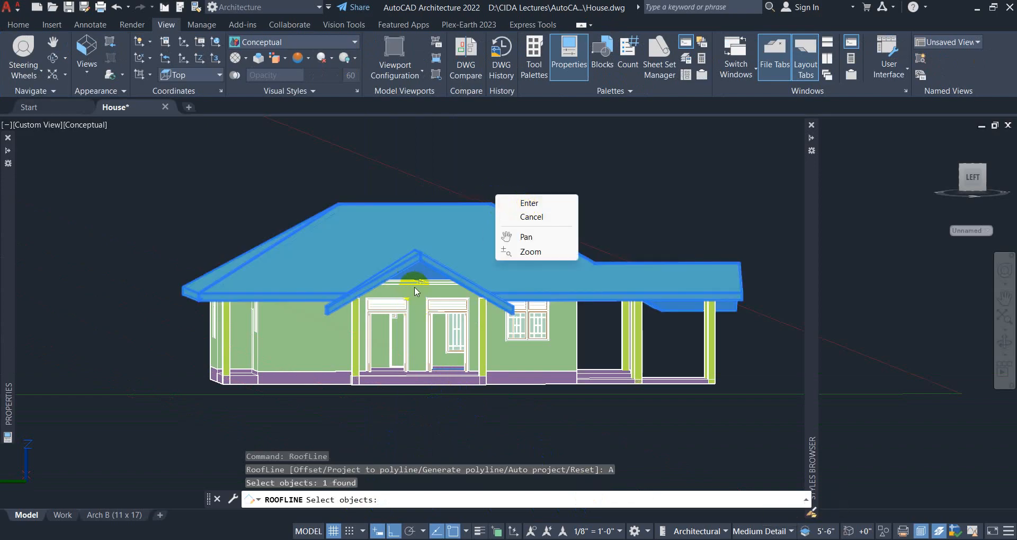
left_click(528, 205)
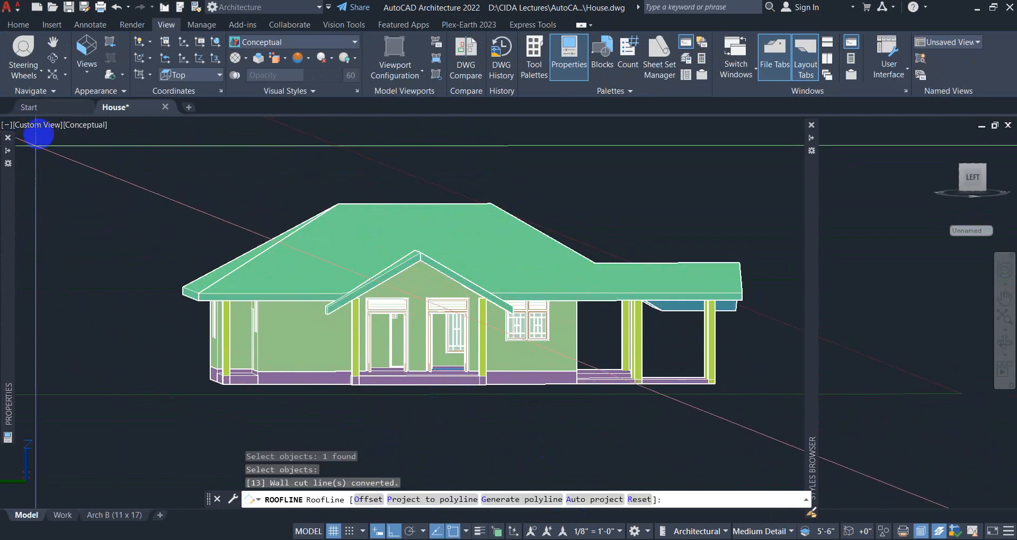
Display the house in the 2D Wireframe visual style from the SW Isometric view and select the roof.
left_click(39, 126)
left_click(82, 242)
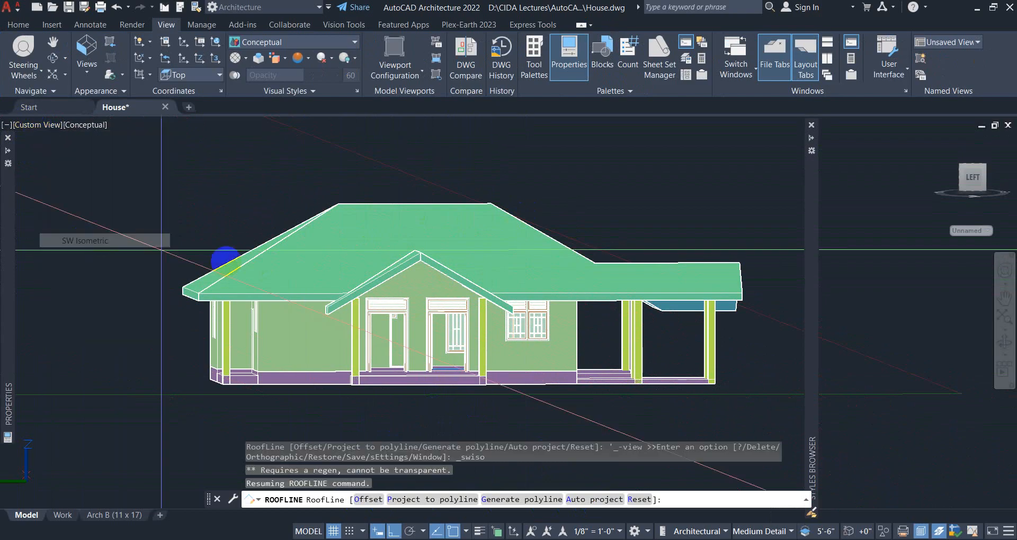
left_click(77, 126)
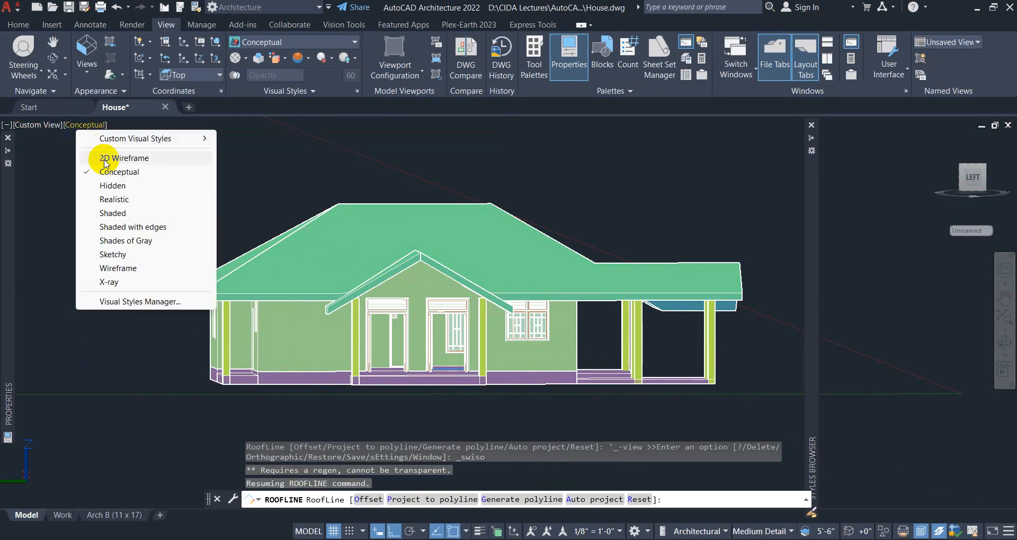
left_click(88, 159)
left_click(48, 125)
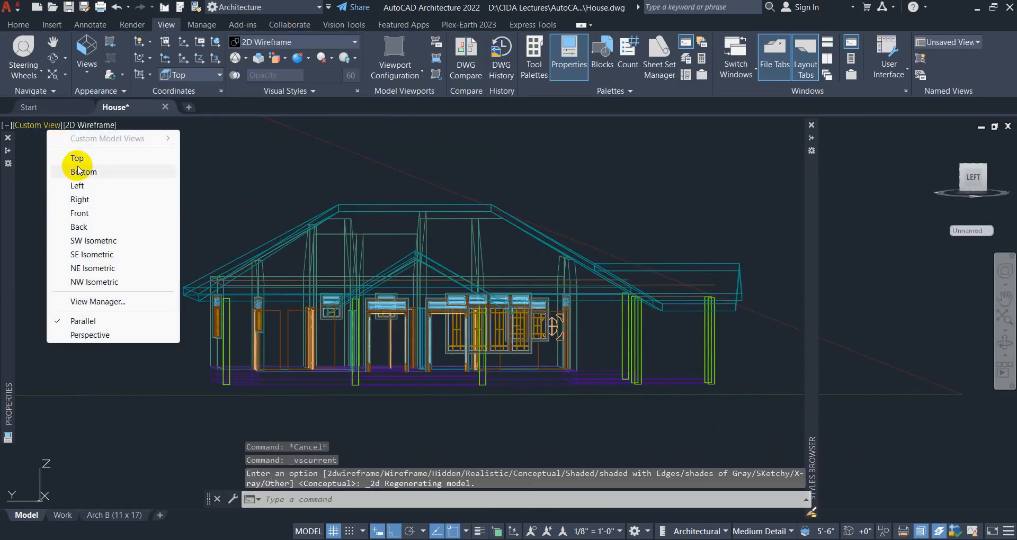
left_click(93, 241)
scroll(368, 307, "up", 6)
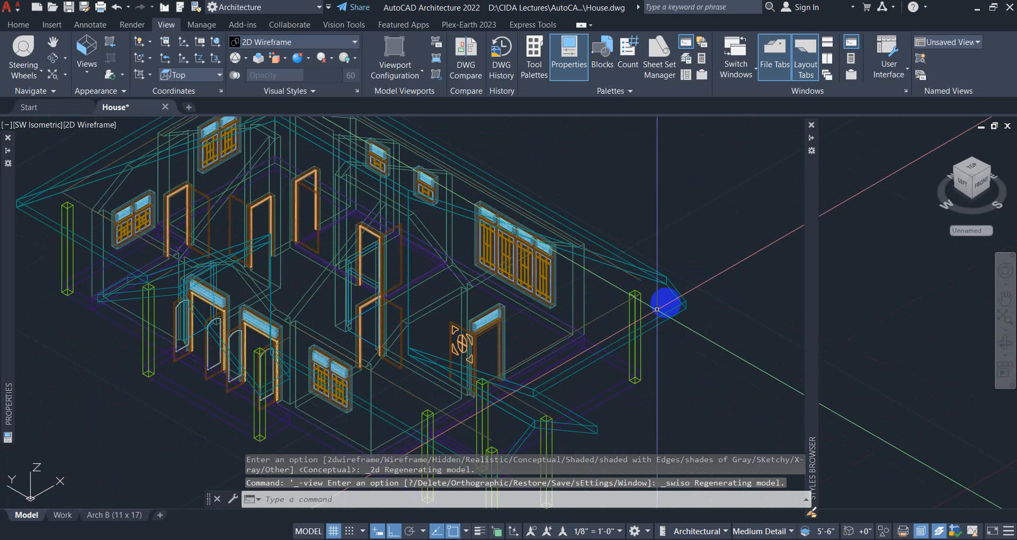
left_click(665, 285)
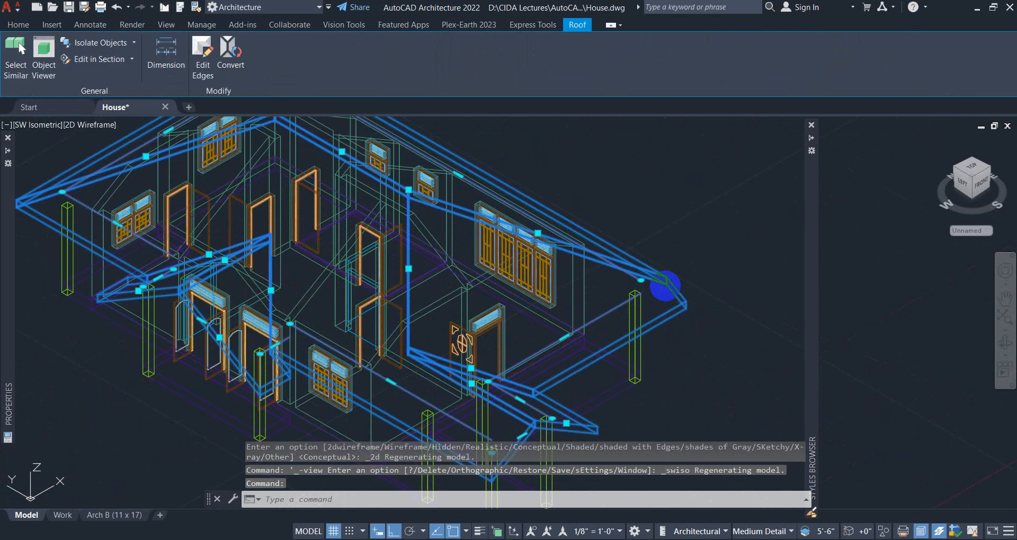
Erase the selected roof and display the house in the Conceptual visual style to inspect the tops of the walls.
key("Delete")
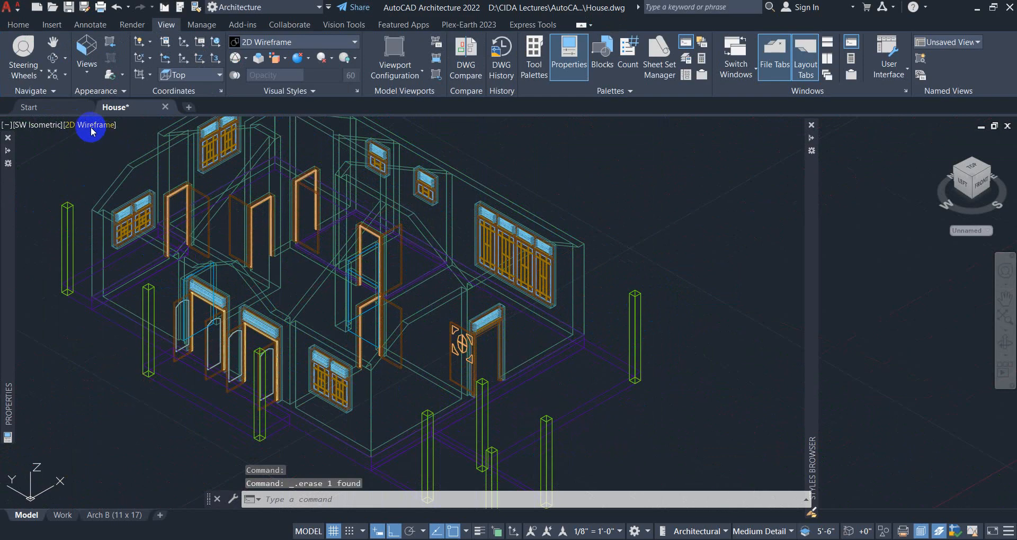
left_click(91, 125)
left_click(134, 172)
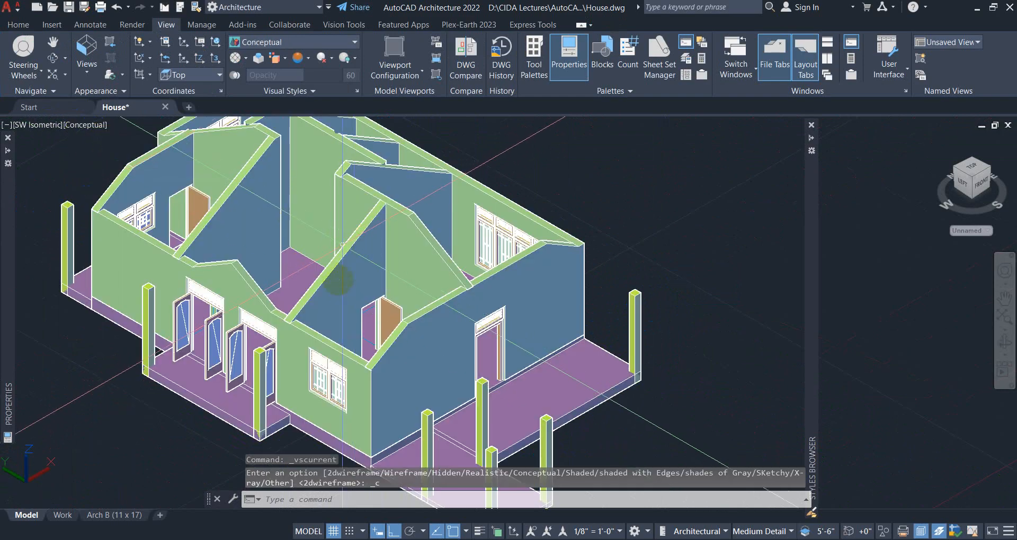
mouse_move(358, 354)
middle_mouse_down("shift")
mouse_move(371, 311)
mouse_move(352, 295)
mouse_move(335, 305)
mouse_move(377, 334)
mouse_move(408, 313)
mouse_move(411, 340)
mouse_move(461, 325)
mouse_move(445, 307)
mouse_move(333, 336)
mouse_move(363, 346)
middle_mouse_up("shift")
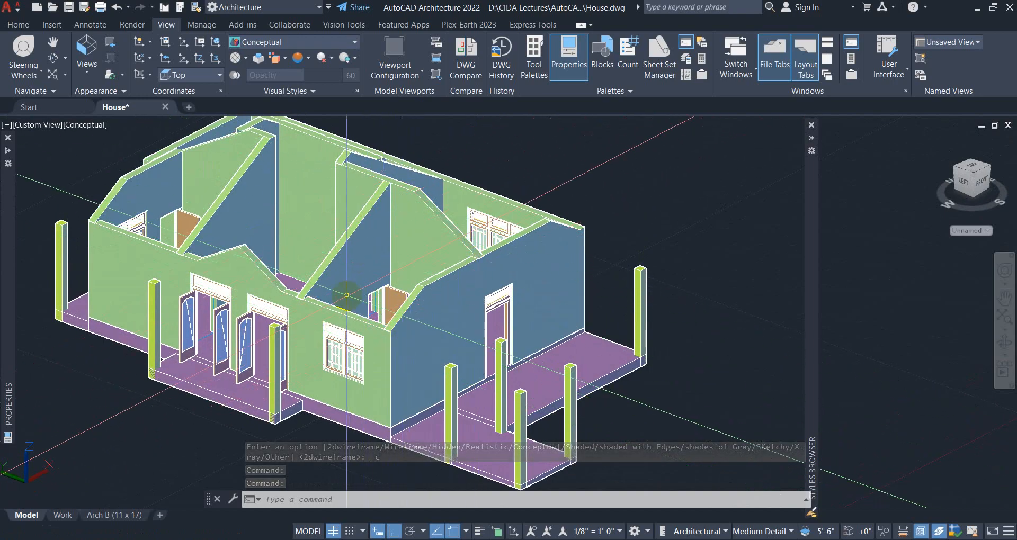
middle_click_drag(341, 291, 360, 300, "shift")
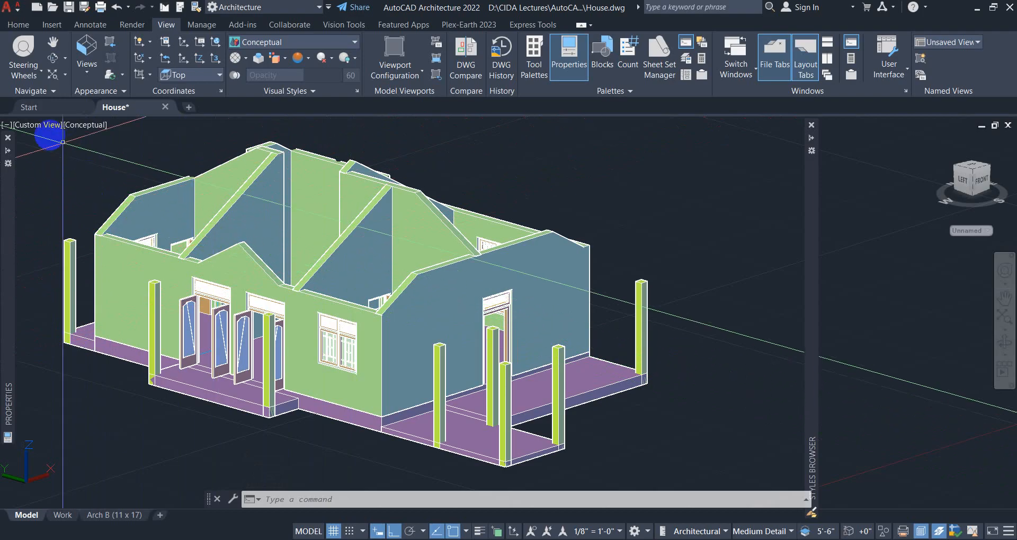
Display the house without its roof from the Top view in the 2D Wireframe visual style.
left_click(44, 127)
left_click(68, 158)
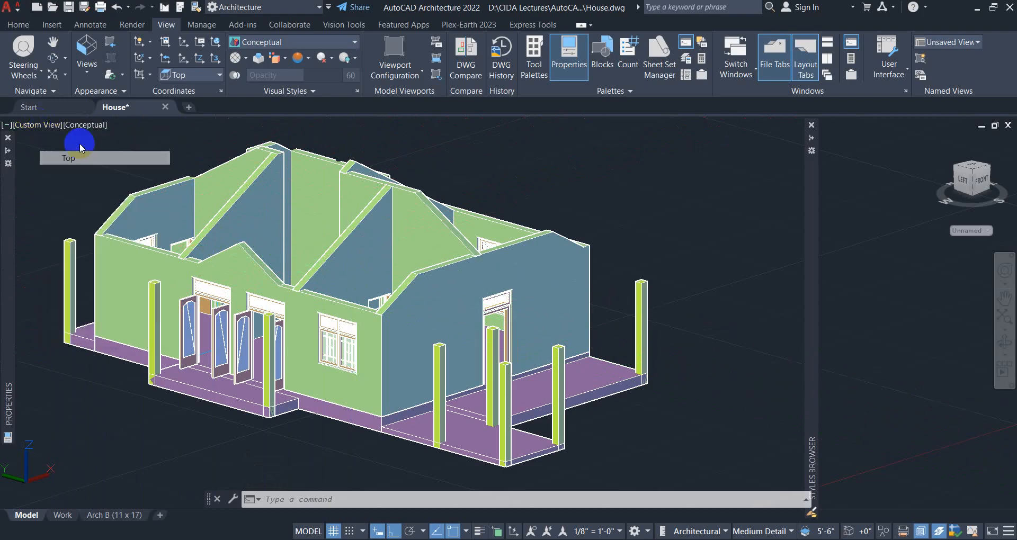
left_click(61, 125)
left_click(106, 158)
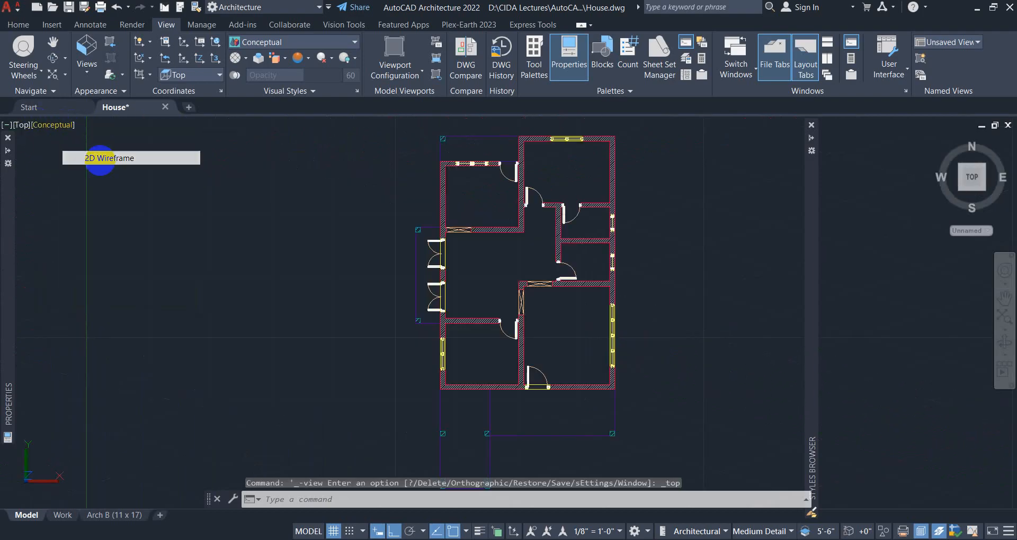
scroll(477, 329, "down", 2)
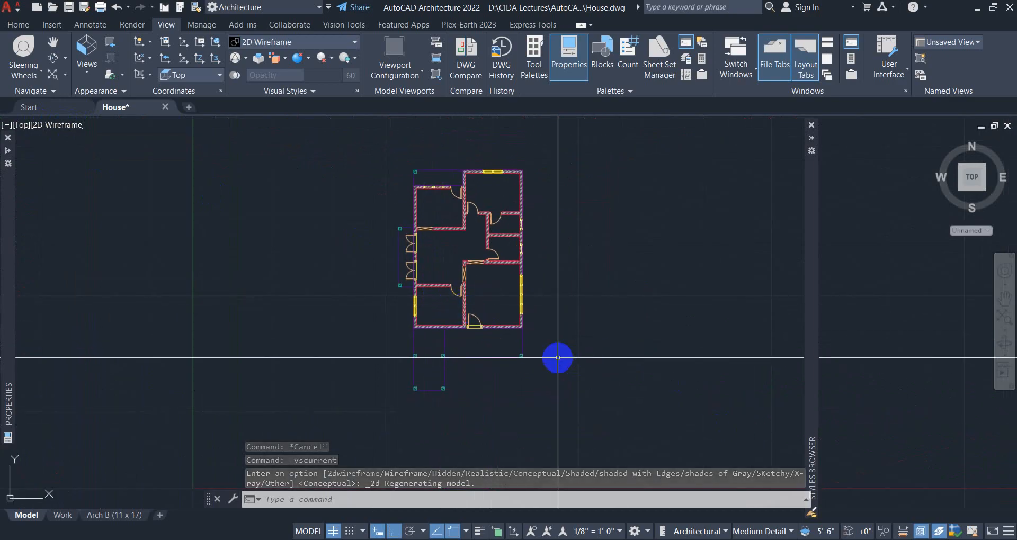
Undo the recent view and visual style changes and the erasing of the roof.
type("u")
key("Return")
type("u")
key("Return")
type("u")
key("Return")
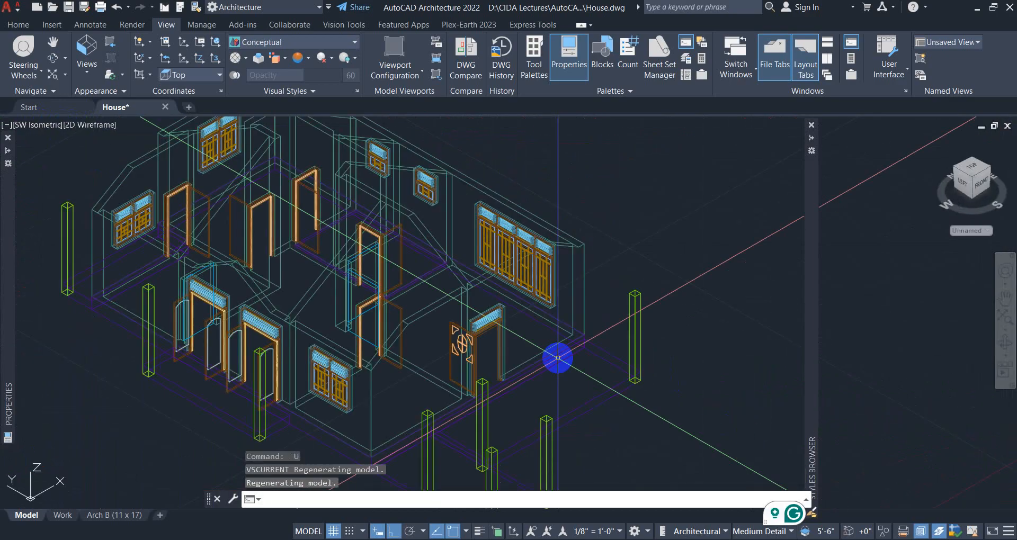
type("u")
key("Return")
middle_click_drag(620, 356, 545, 302)
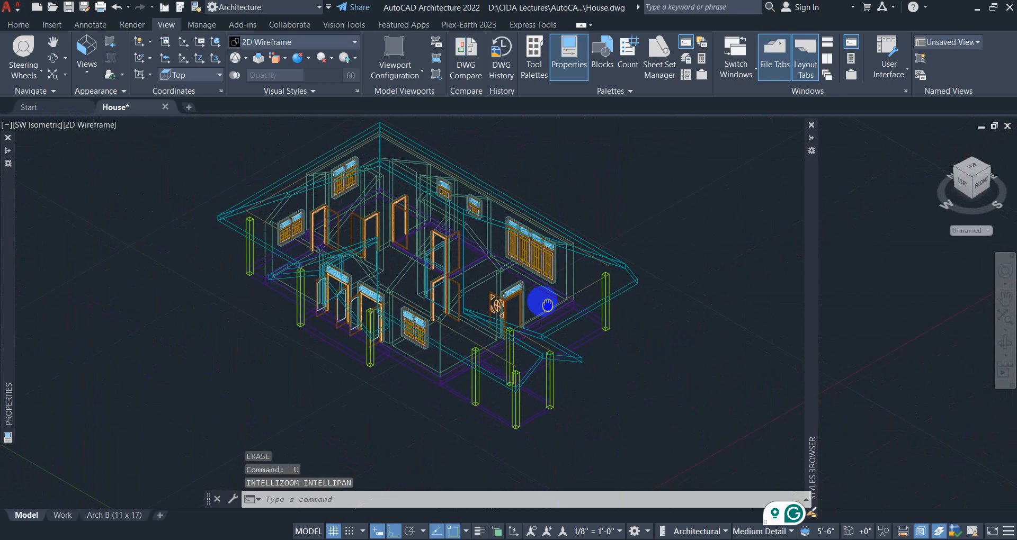
Display the house from the Top view and examine the roof's outline at the porches, leaving the roof deselected.
left_click(41, 126)
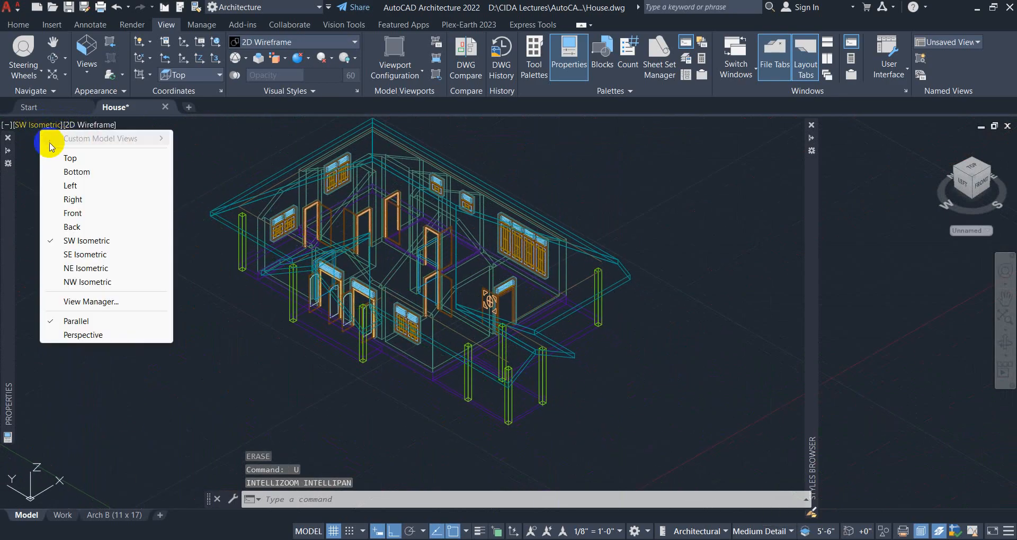
left_click(58, 160)
middle_click_drag(492, 339, 395, 239)
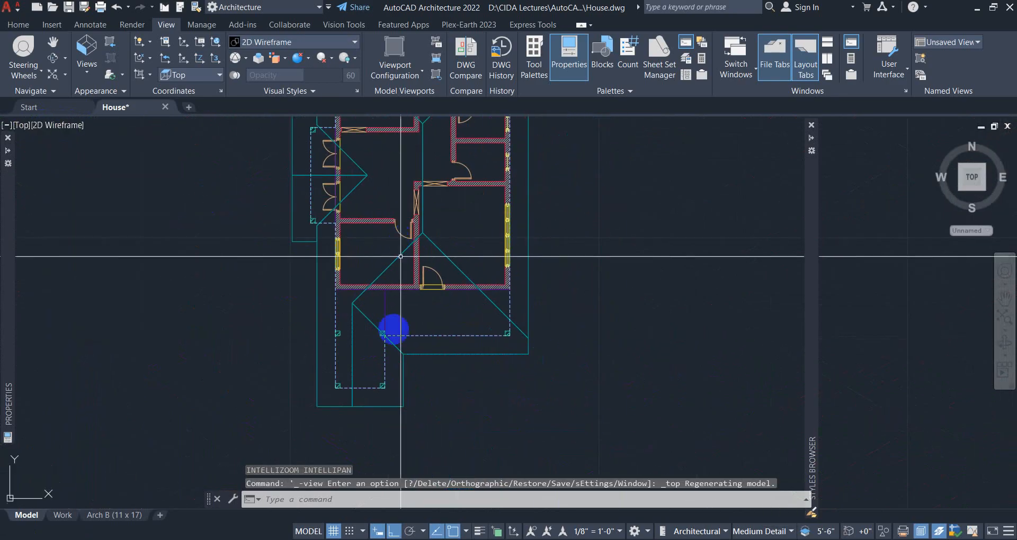
middle_click_drag(379, 418, 424, 400)
left_click(418, 390)
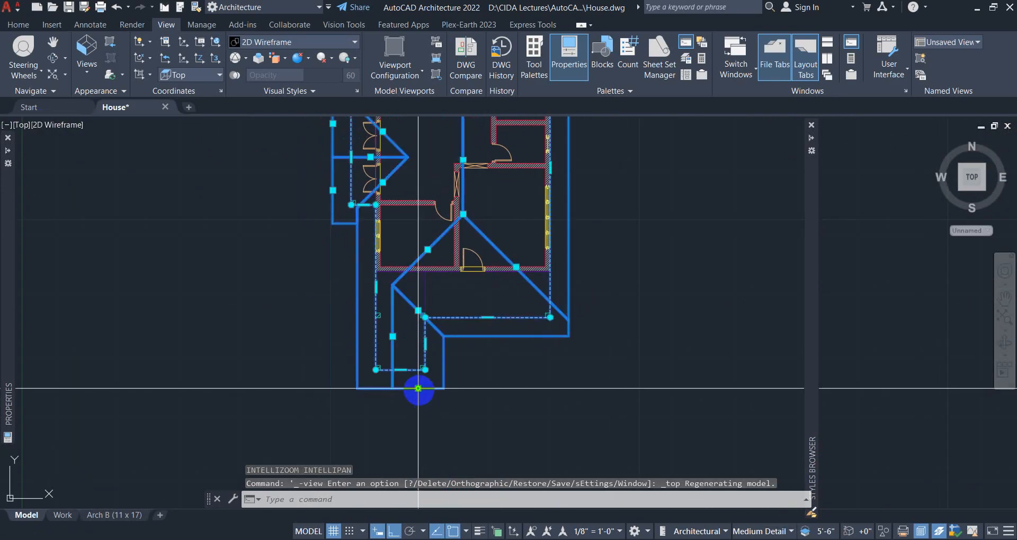
scroll(342, 218, "up", 4)
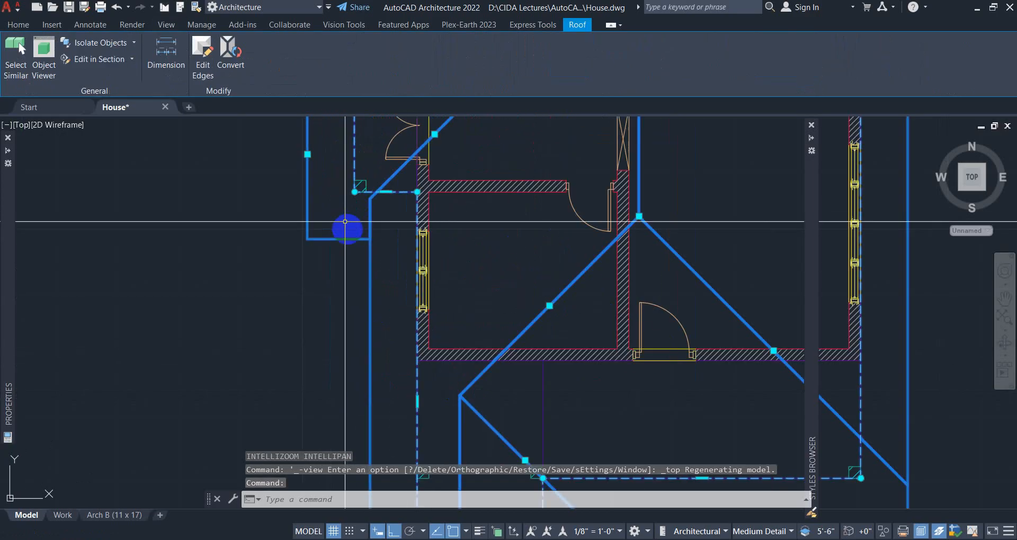
middle_click_drag(342, 234, 360, 268)
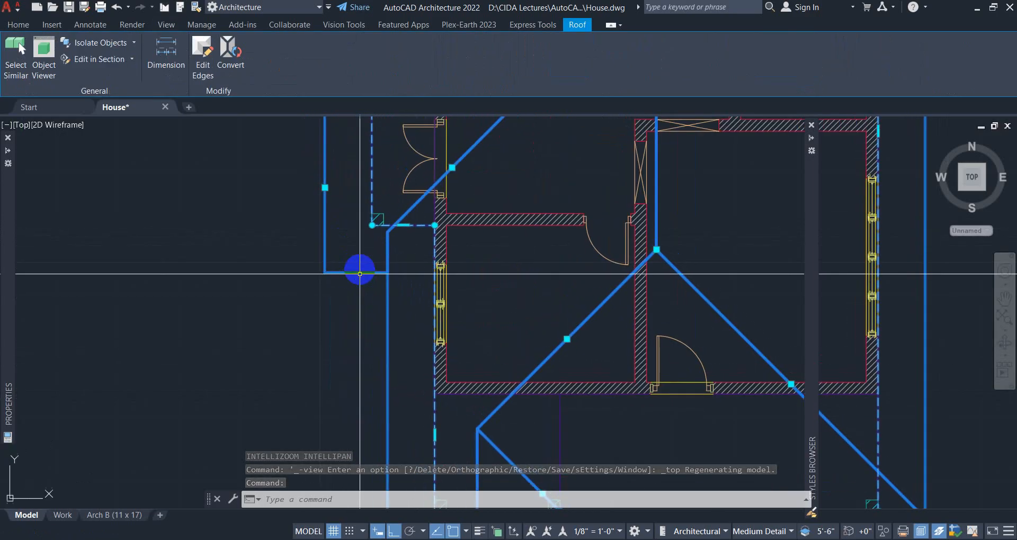
scroll(415, 265, "down", 7)
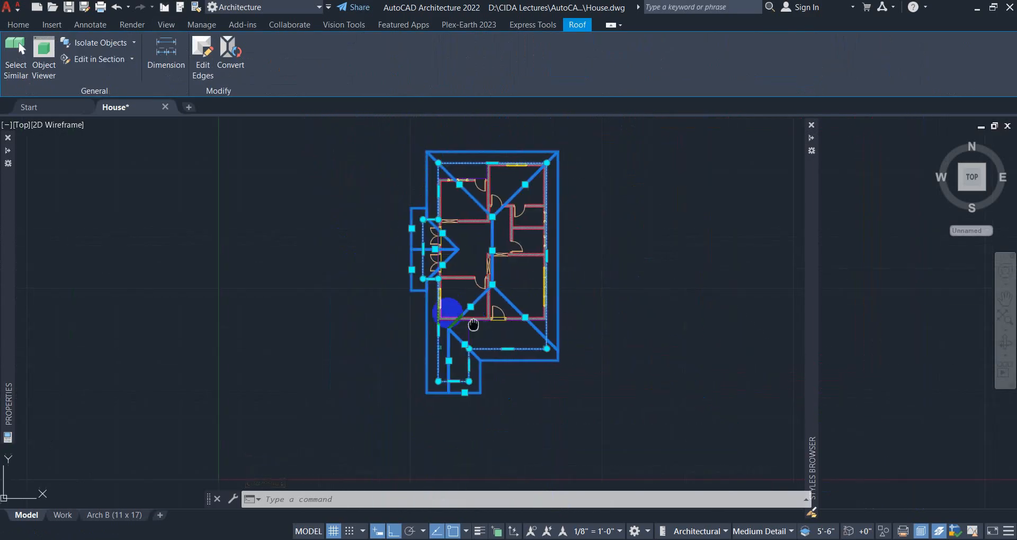
middle_click_drag(447, 314, 420, 335)
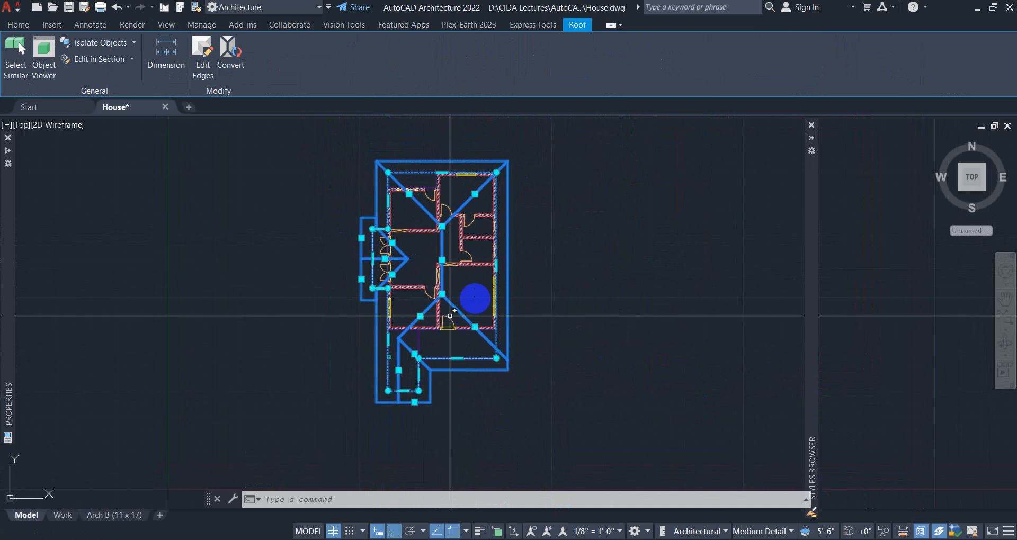
key("Escape")
key("Escape")
left_click(507, 283)
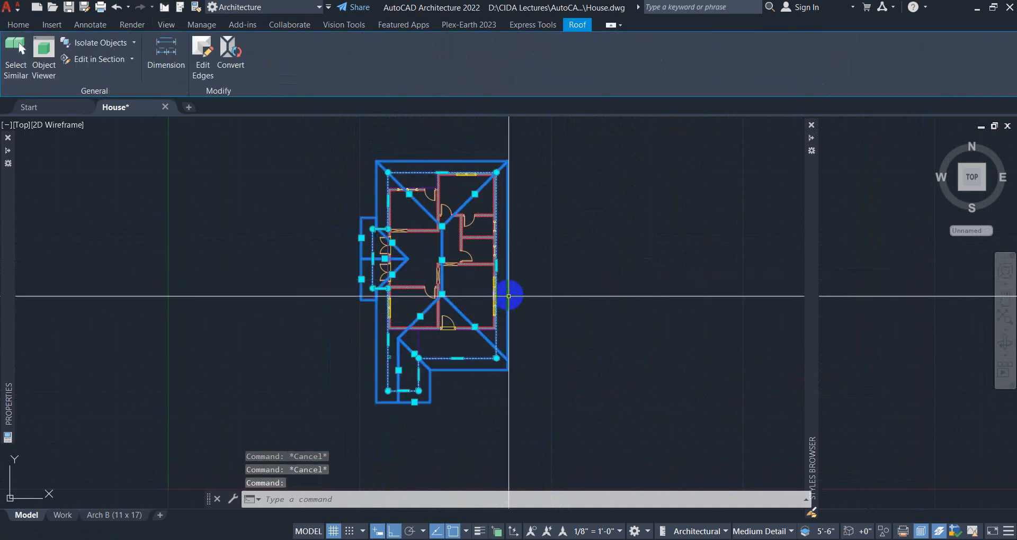
right_click(509, 298)
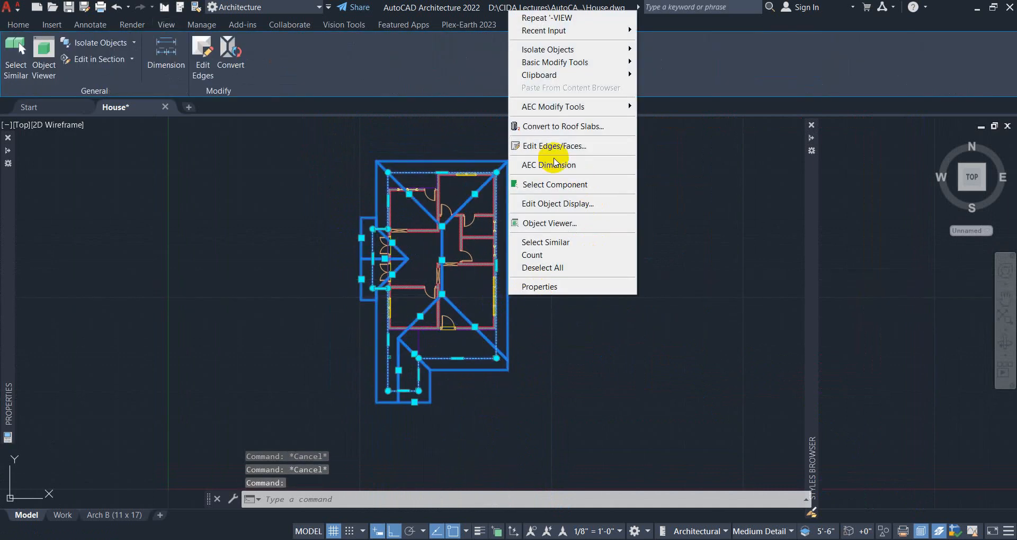
key("Escape")
key("Escape")
key("Escape")
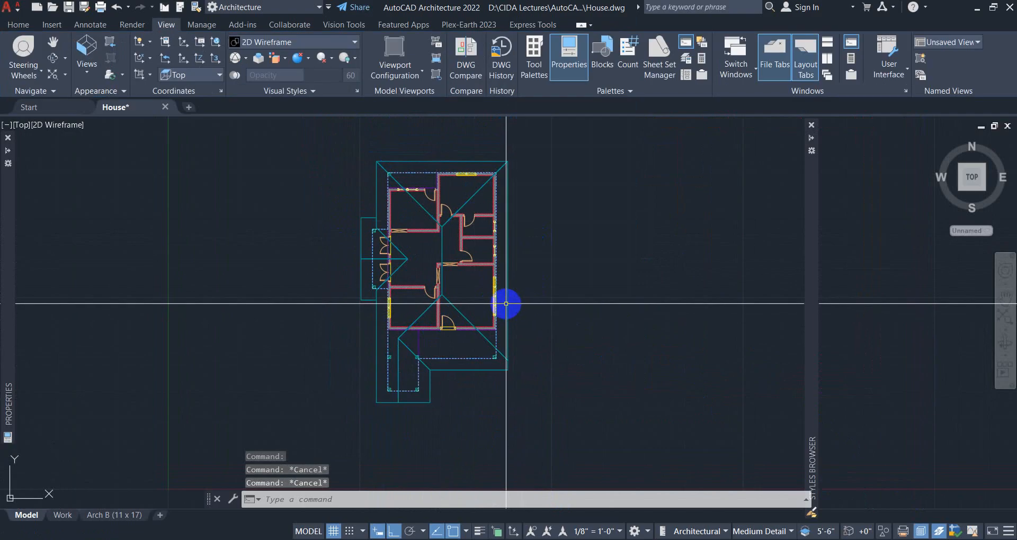
Convert the roof to roof slabs in the NM Section style, keeping the layout geometry, and deselect them.
left_click(506, 304)
right_click(517, 298)
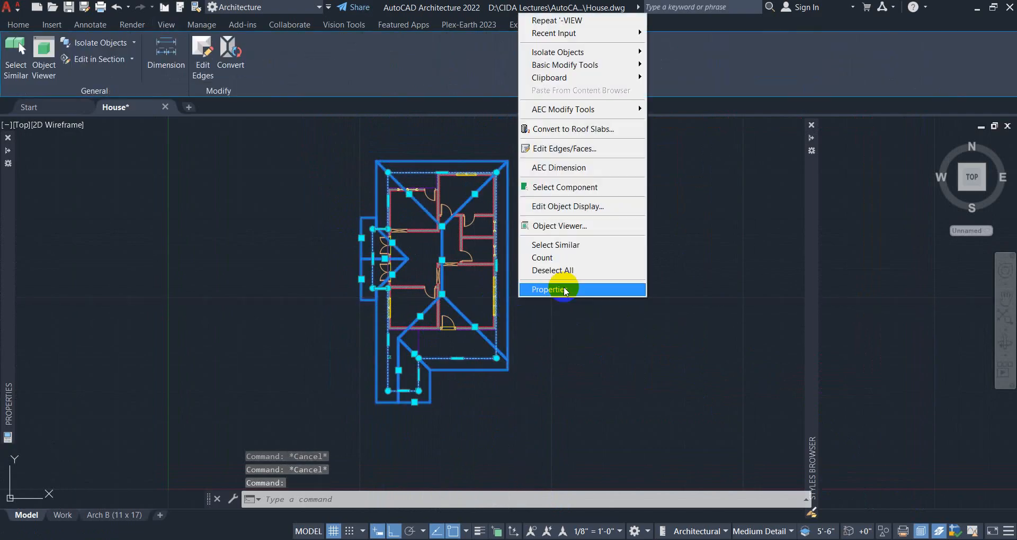
left_click(574, 130)
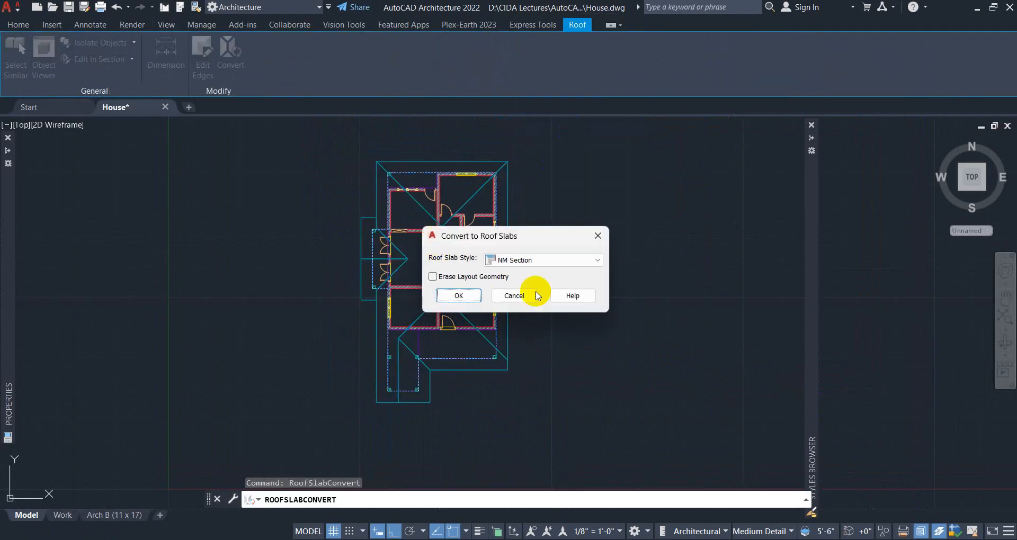
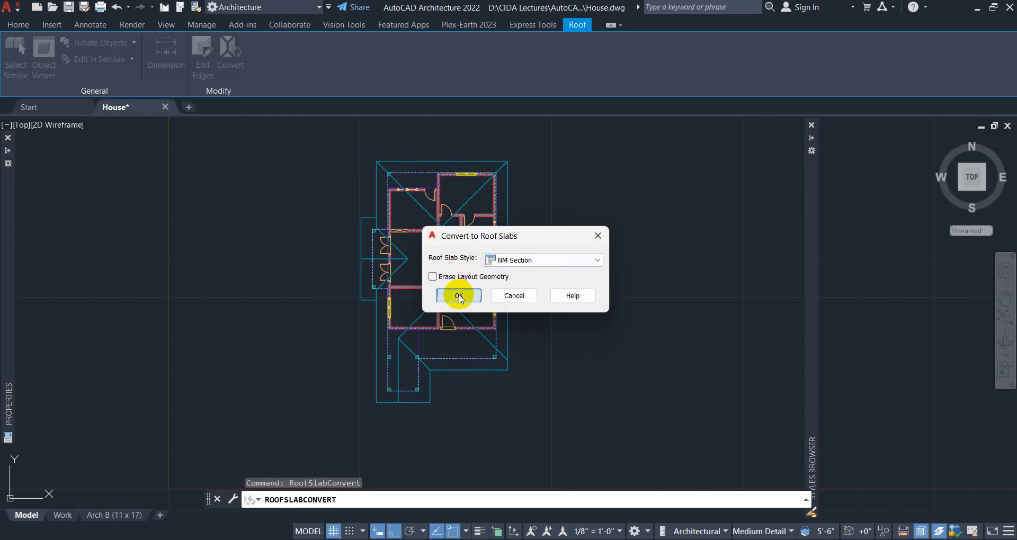
left_click(459, 296)
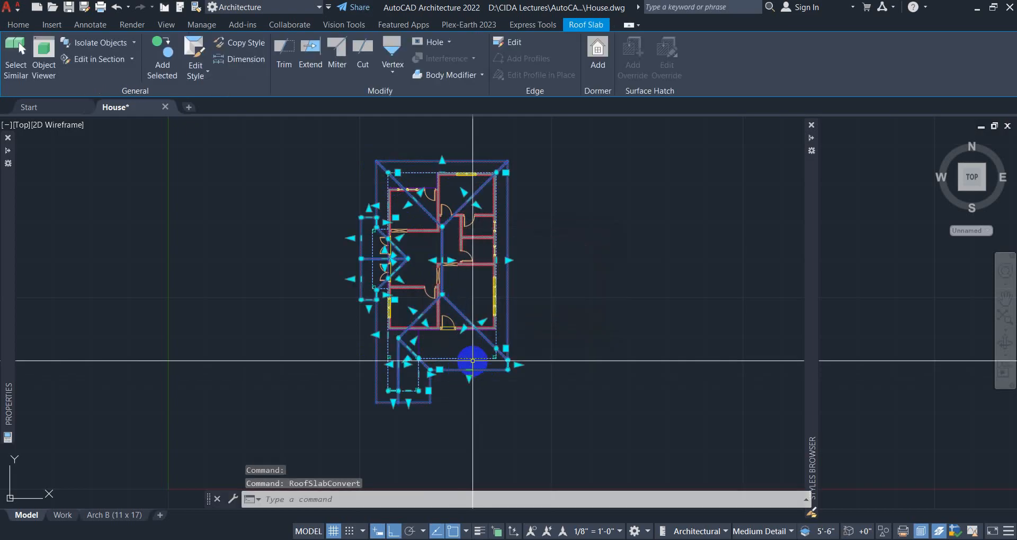
scroll(473, 361, "up", 6)
key("Escape")
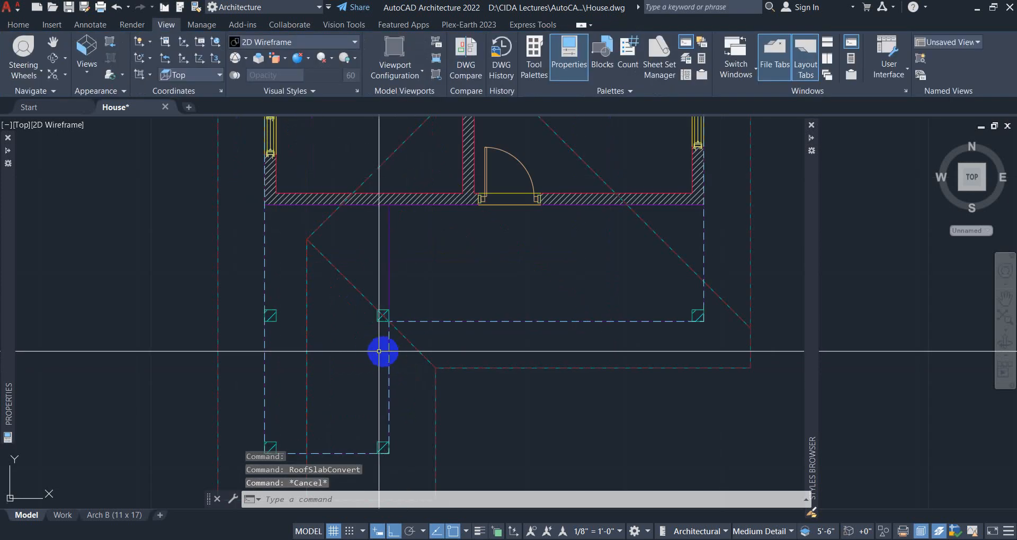
Erase the original roof object that lies over the converted roof slabs.
scroll(379, 351, "up", 5)
left_click(386, 342)
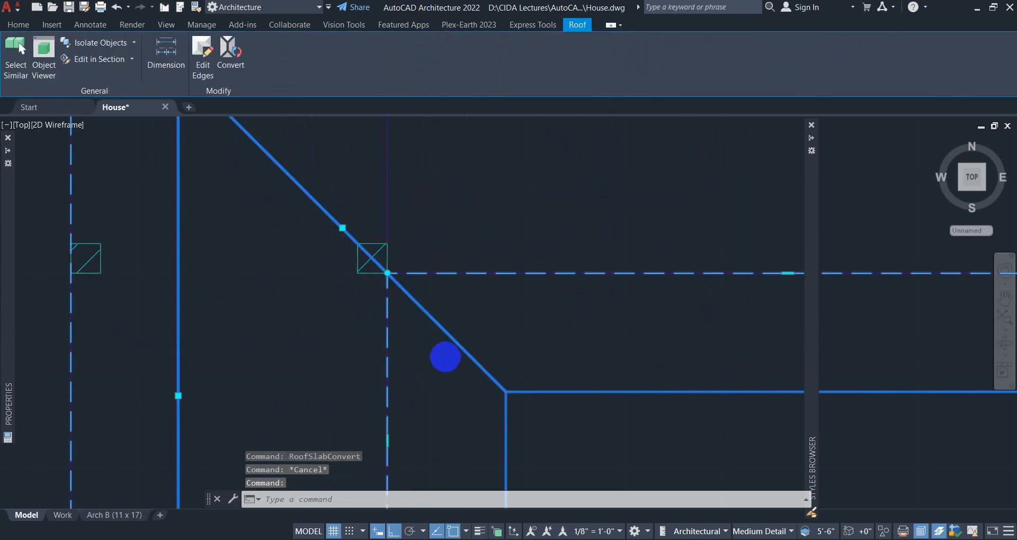
scroll(445, 356, "down", 8)
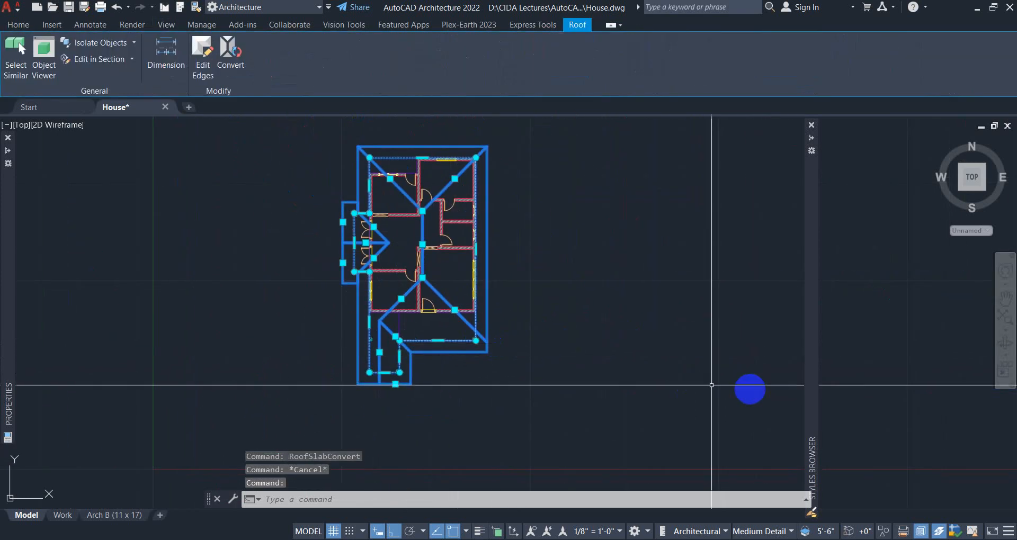
key("Delete")
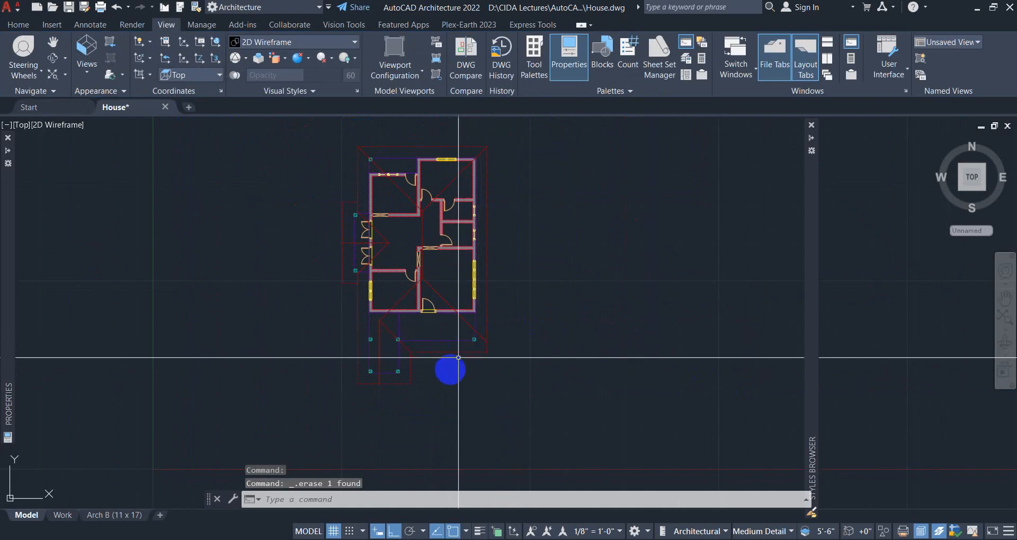
Move the short wall-side edge of the south roof slab over the double-door porch to the house wall's outer face, maintaining the slope.
middle_click_drag(456, 371, 485, 363)
scroll(456, 350, "up", 2)
middle_click_drag(339, 281, 346, 327)
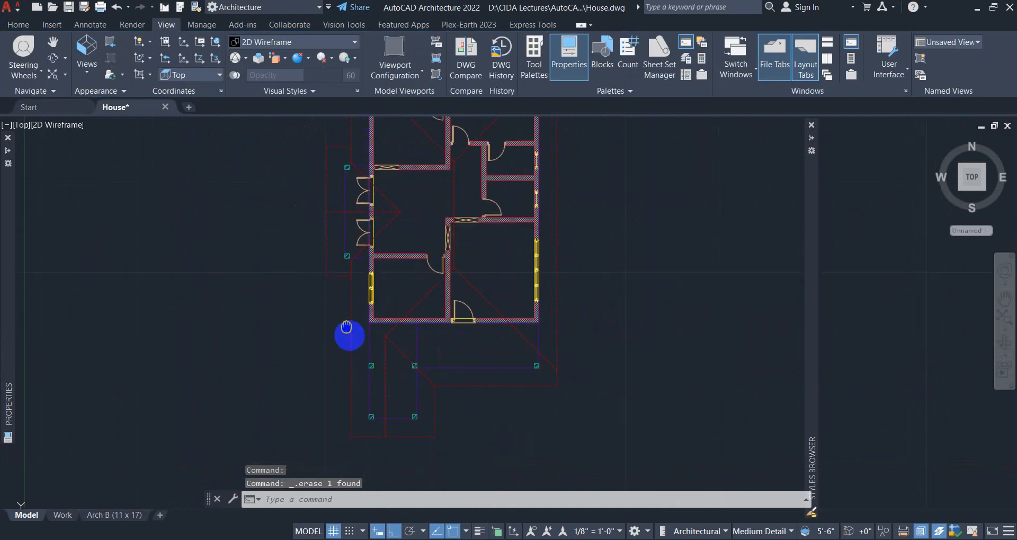
scroll(345, 327, "up", 2)
scroll(355, 290, "up", 2)
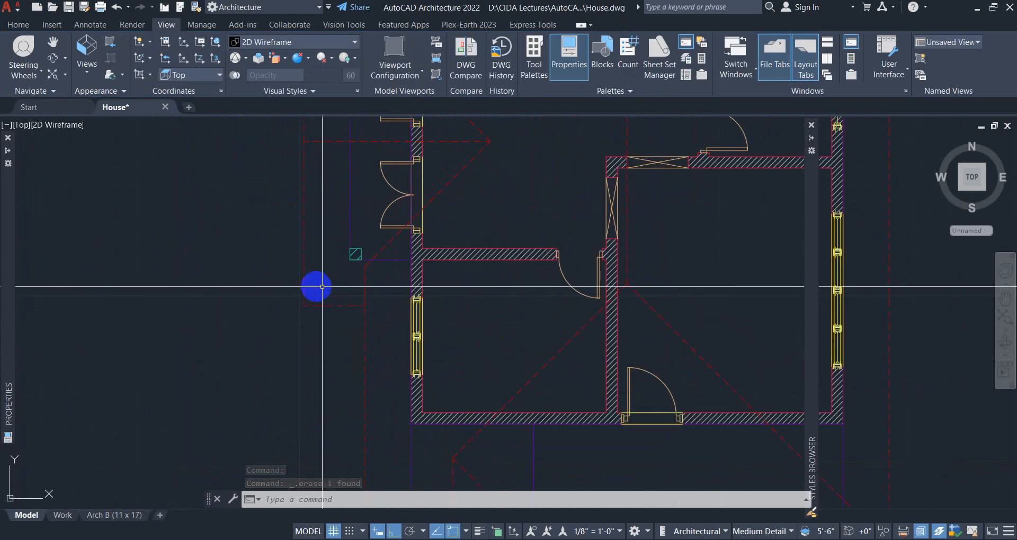
left_click(304, 282)
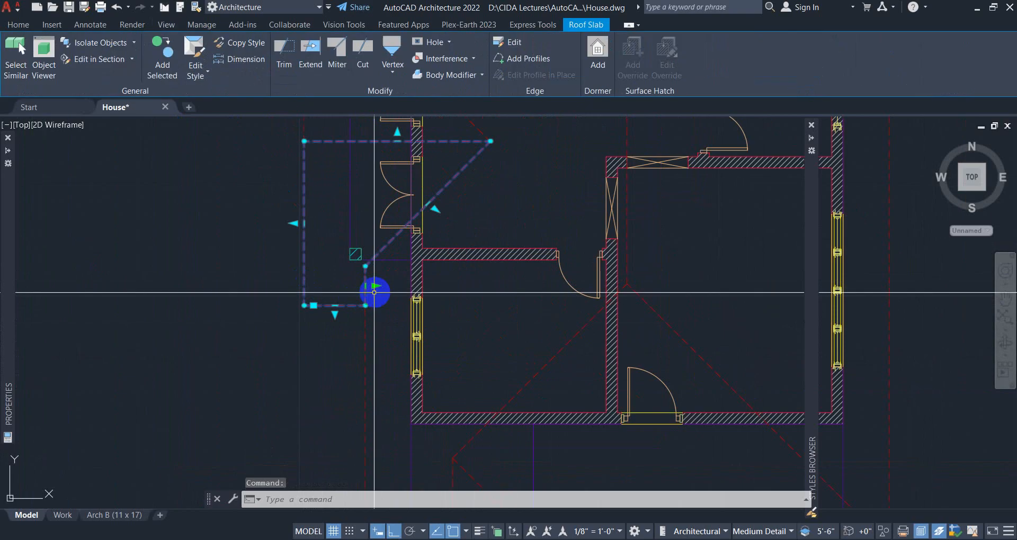
scroll(379, 288, "up", 1)
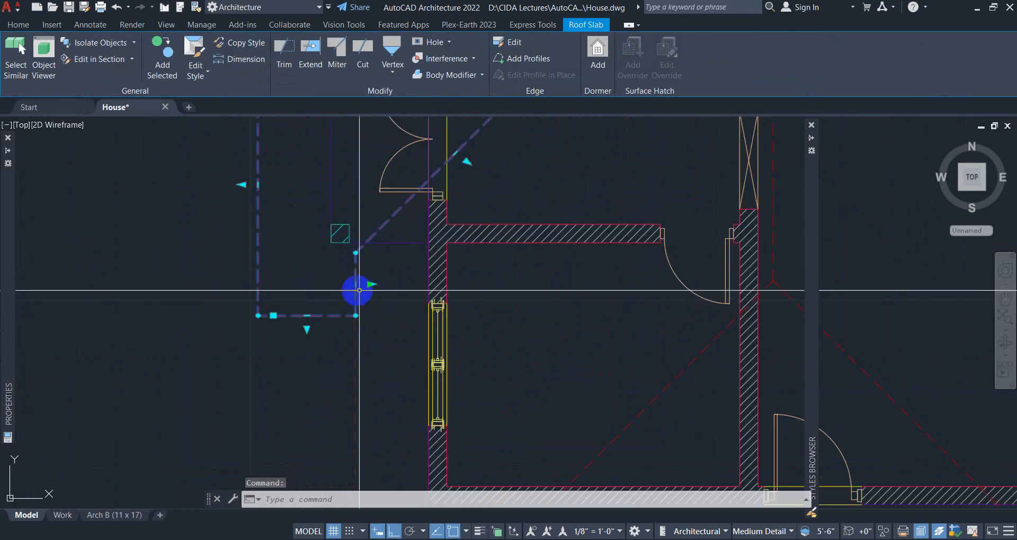
mouse_move(357, 307)
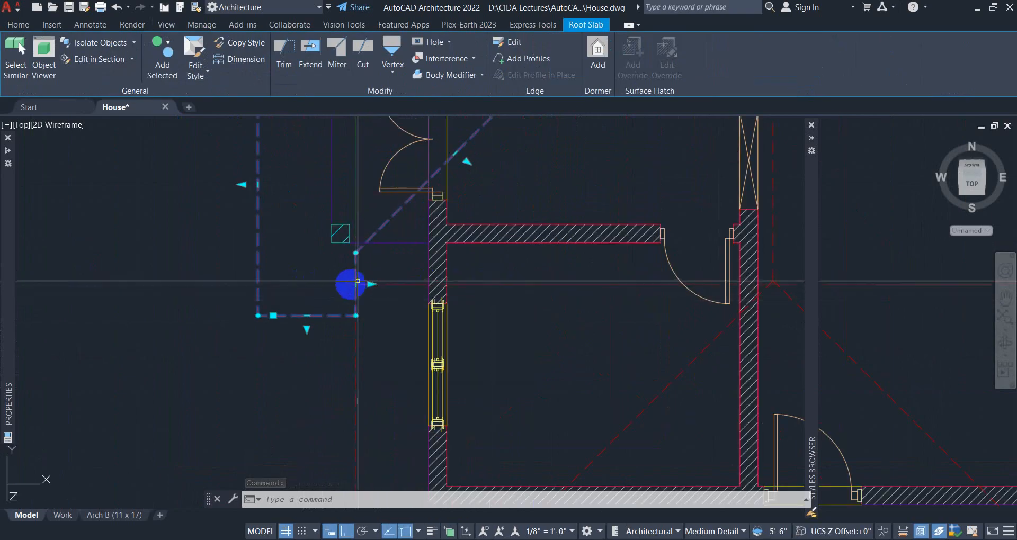
left_click(355, 285)
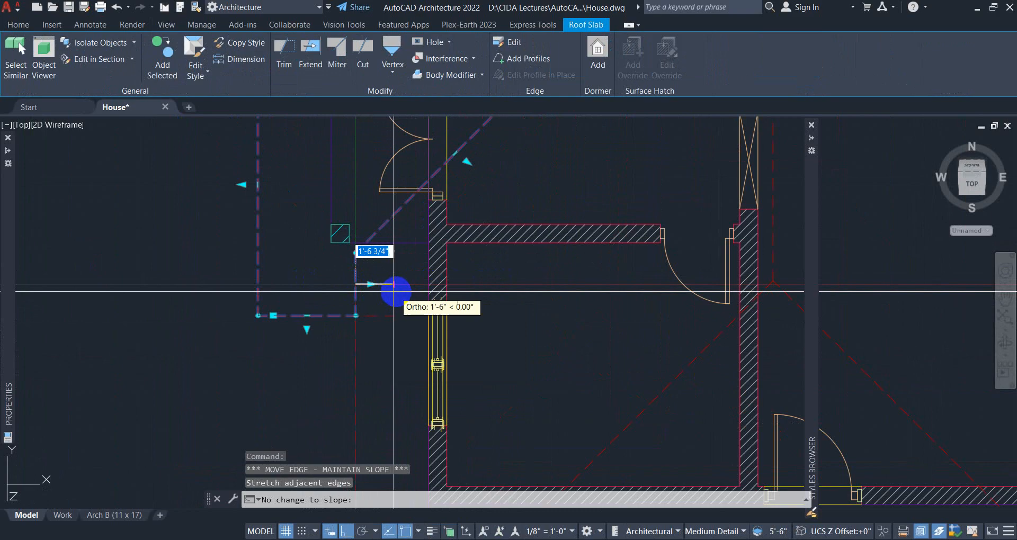
left_click(434, 289)
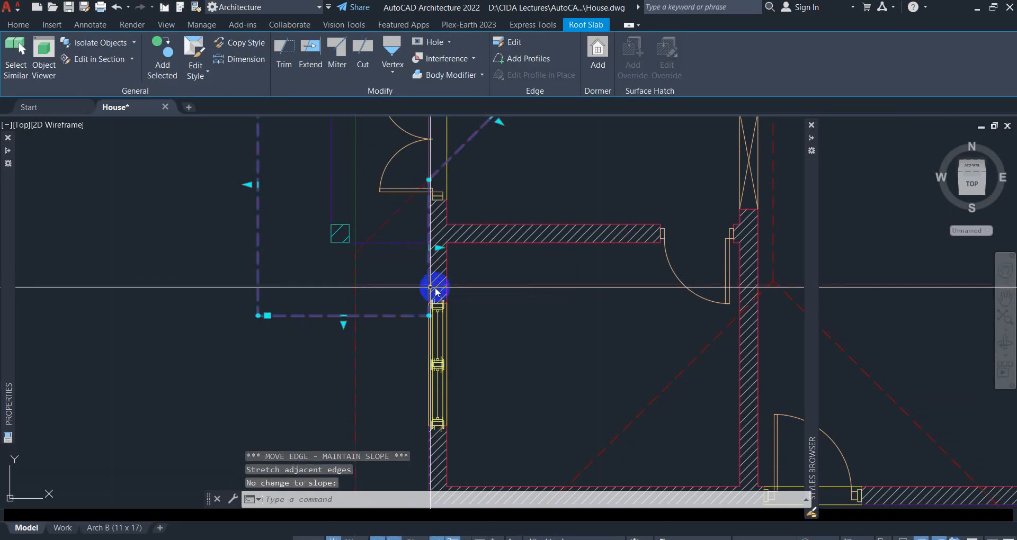
Move the short wall-side edge of the north roof slab over the double-door porch to the house wall's outer face, maintaining the slope.
scroll(492, 234, "down", 4)
middle_click_drag(493, 234, 485, 341)
scroll(418, 263, "up", 6)
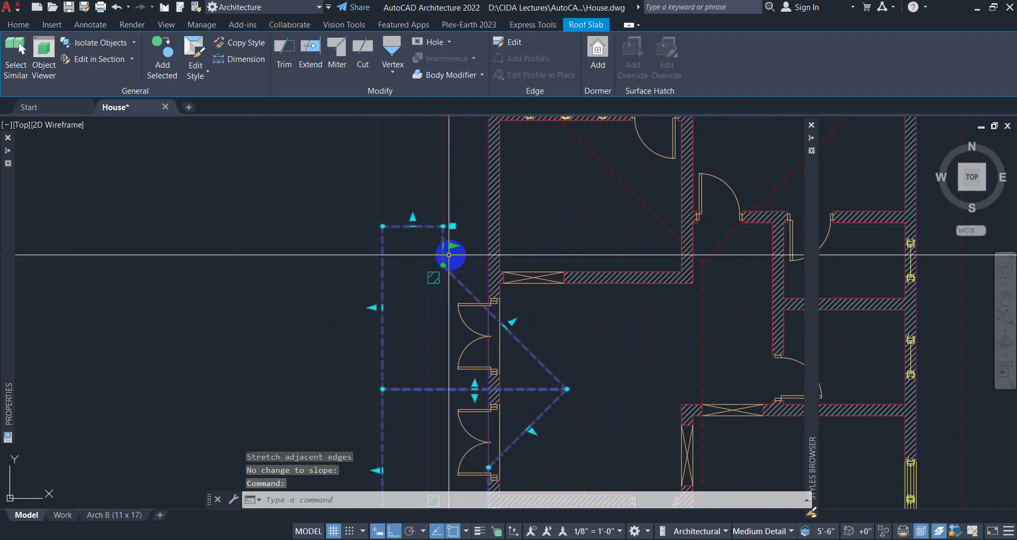
left_click(454, 246)
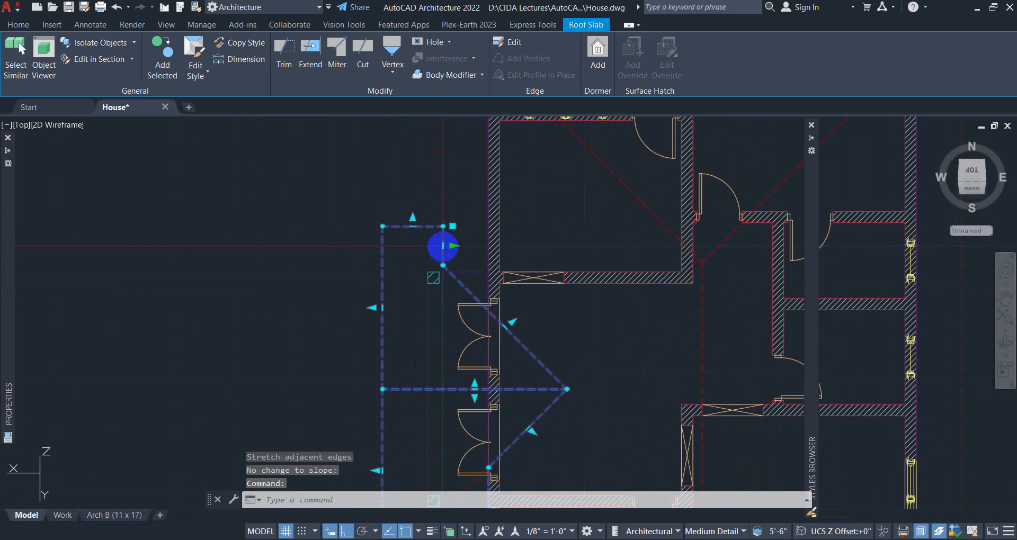
left_click(484, 250)
scroll(484, 265, "down", 5)
middle_click_drag(541, 361, 451, 263)
key("Escape")
key("Escape")
middle_click_drag(549, 377, 505, 331)
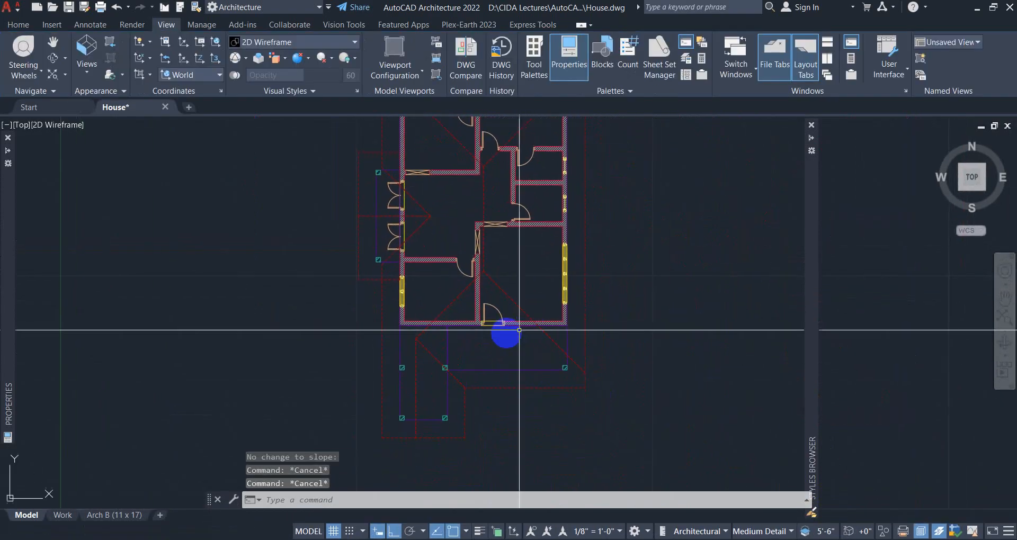
middle_click_drag(485, 382, 474, 358)
left_click(477, 356)
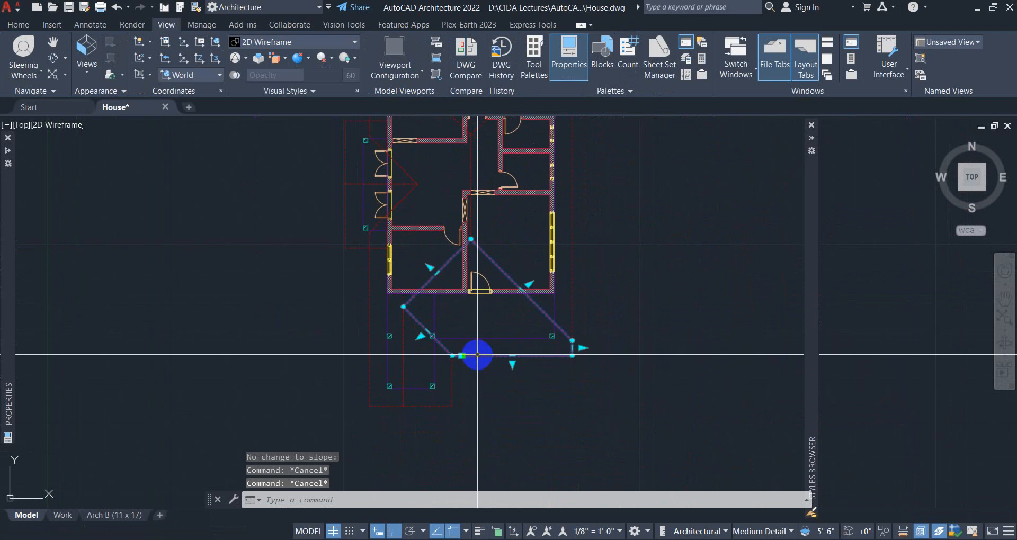
key("Escape")
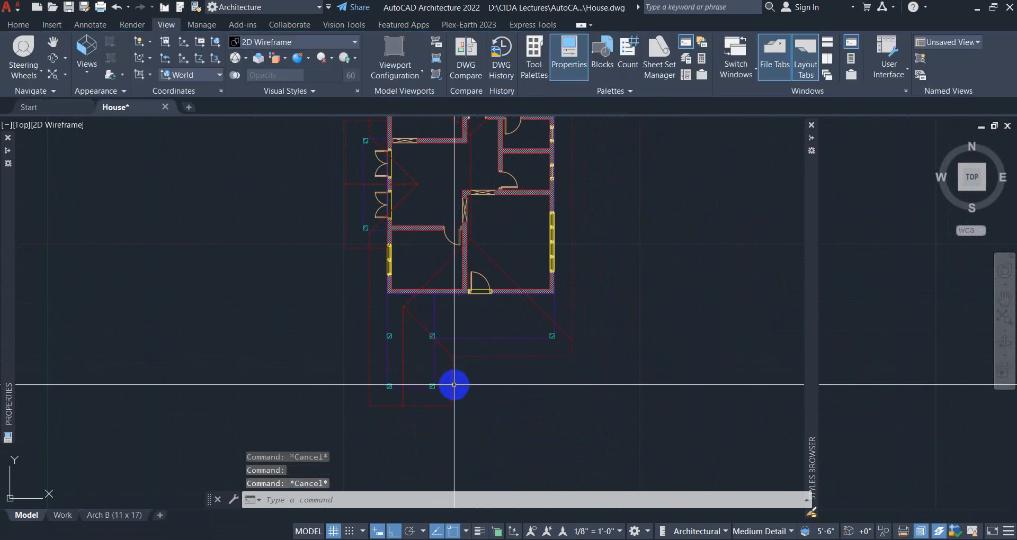
left_click(452, 384)
right_click(447, 388)
key("Escape")
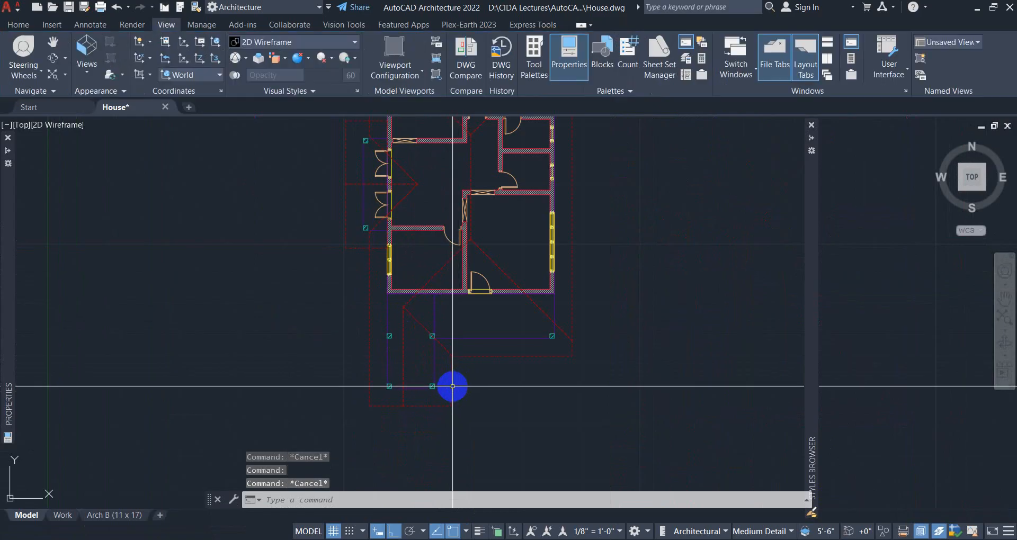
Assign the NM Gutter2 edge style to the east eave edge of the porch wing's roof slab projecting south of the house.
left_click(459, 383)
right_click(455, 385)
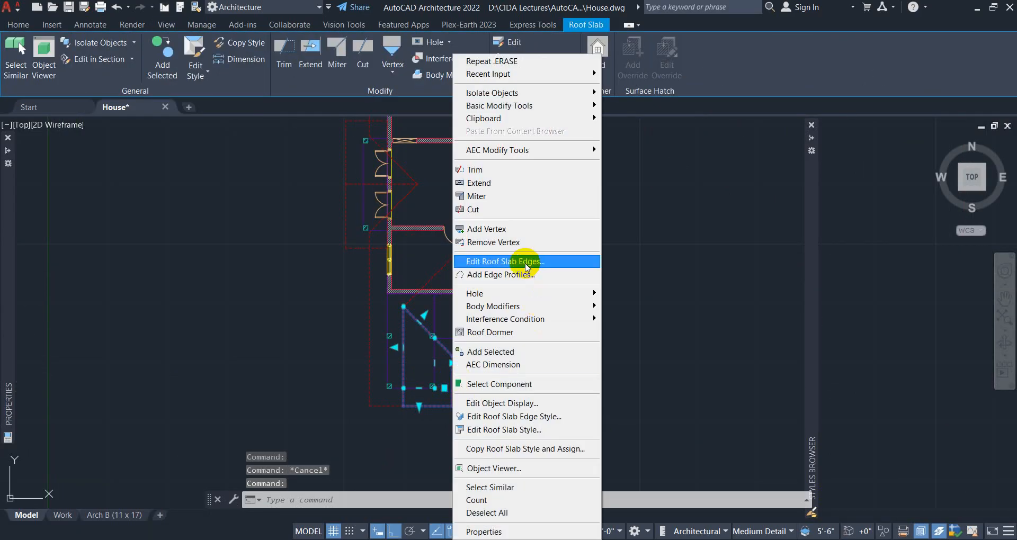
left_click(526, 265)
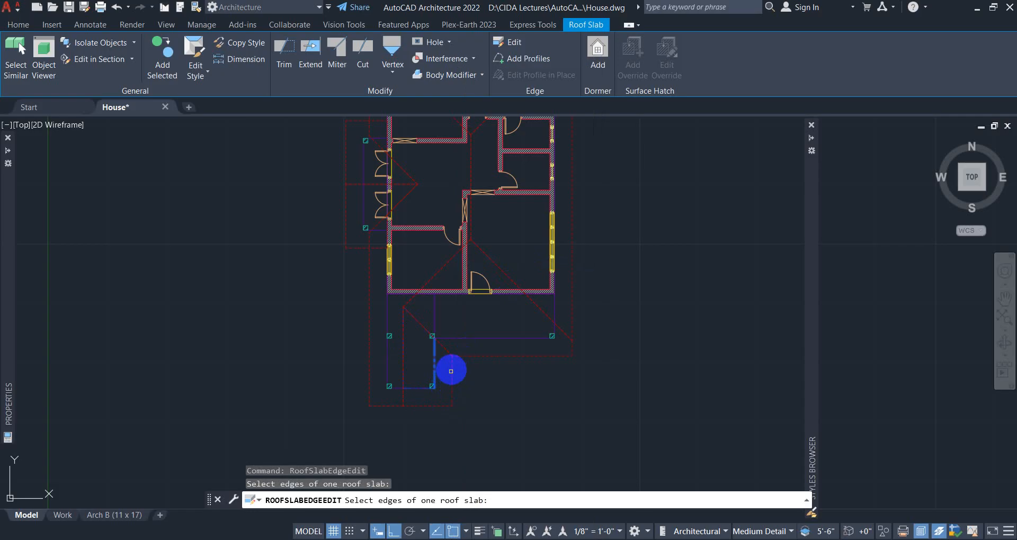
right_click(452, 371)
left_click(475, 382)
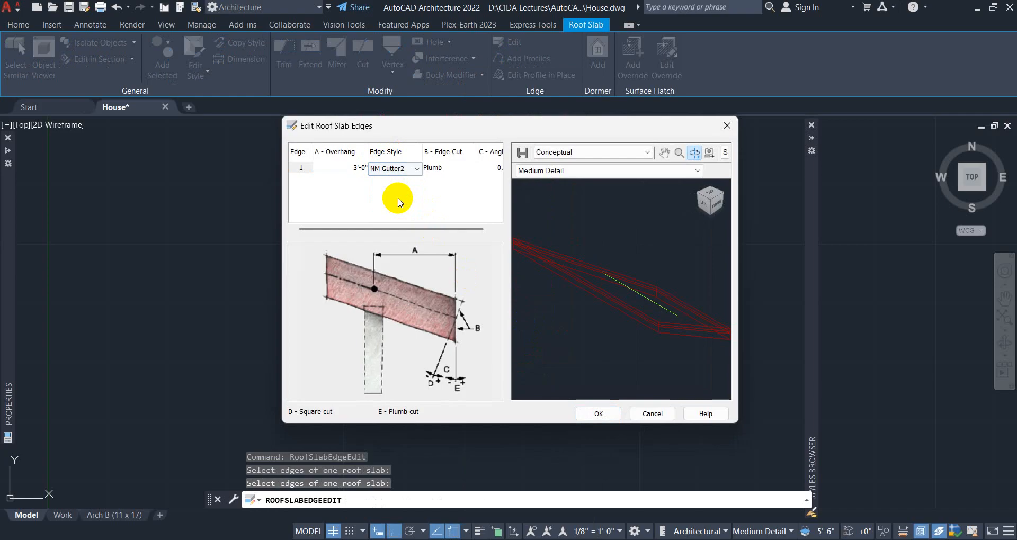
left_click(597, 415)
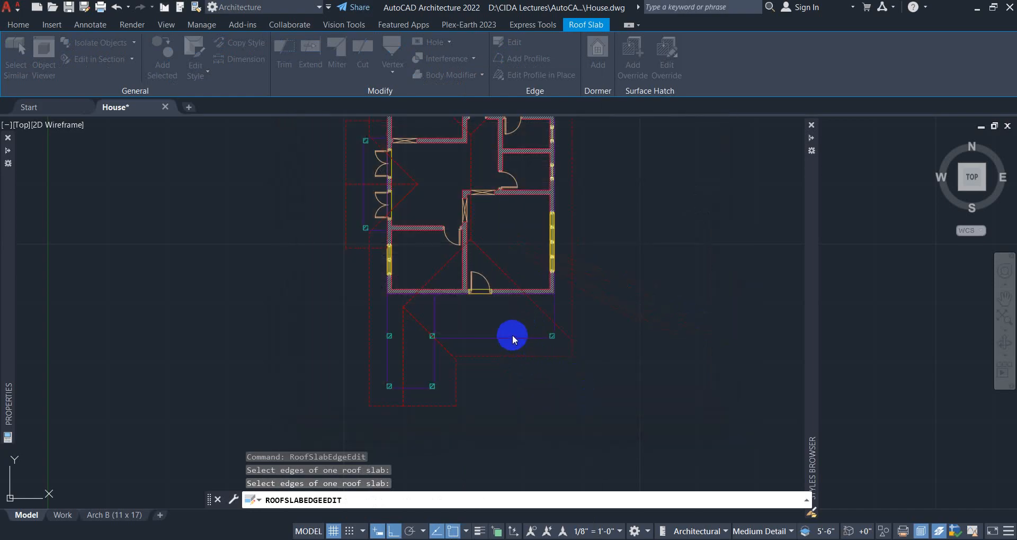
Assign the NM Gutter2 edge style to the south eave edge and the short east edge of the roof slab over the front-door porch.
key("Return")
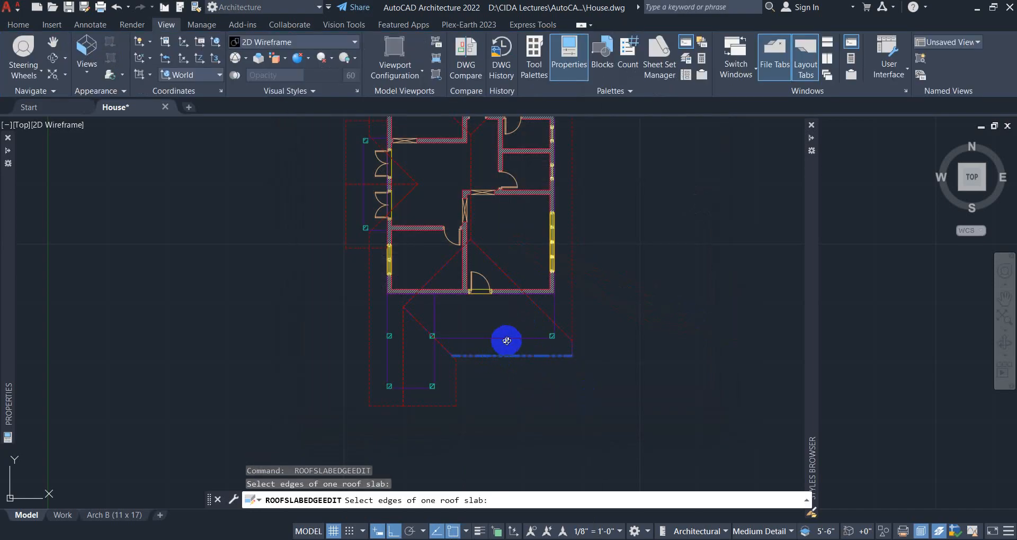
left_click(512, 336)
key("Return")
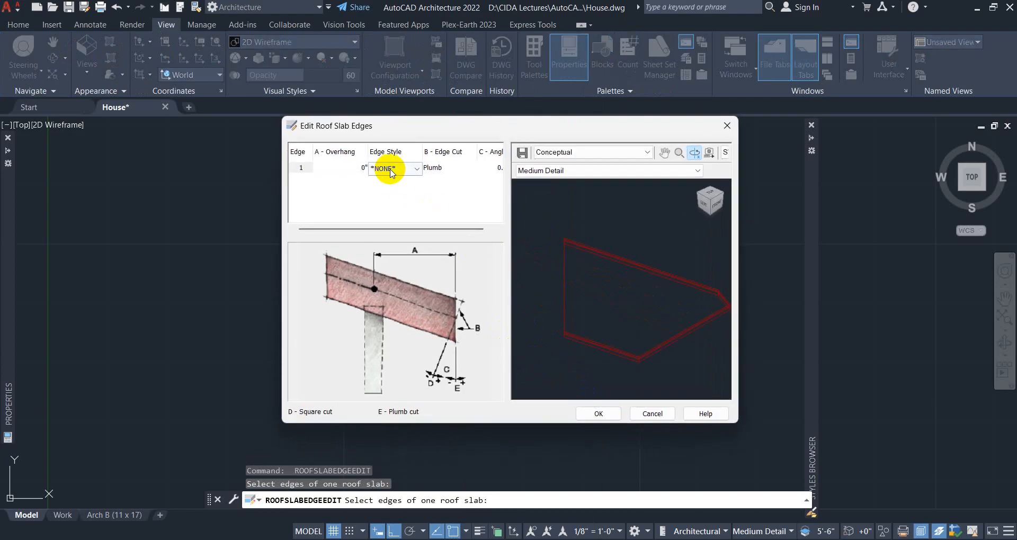
left_click(584, 418)
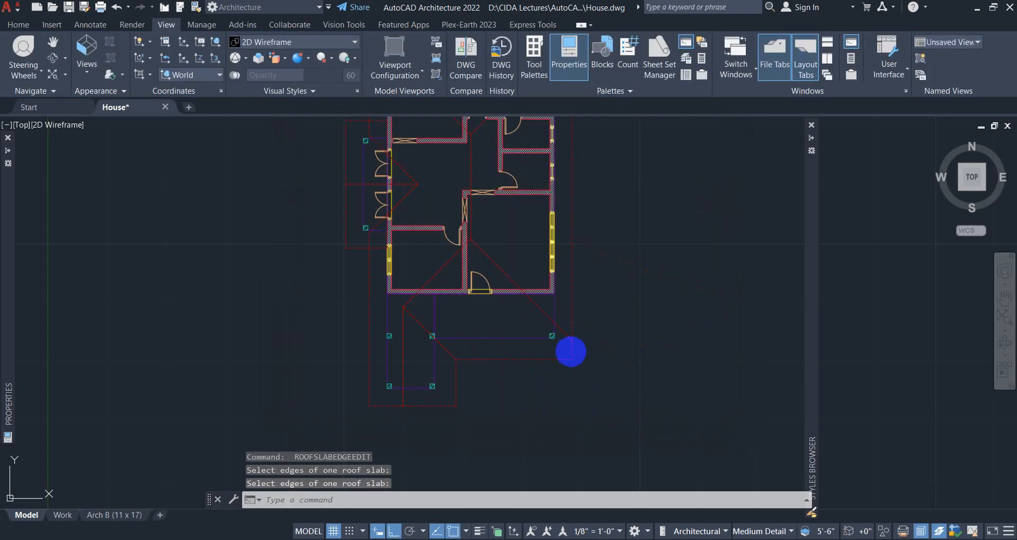
key("Return")
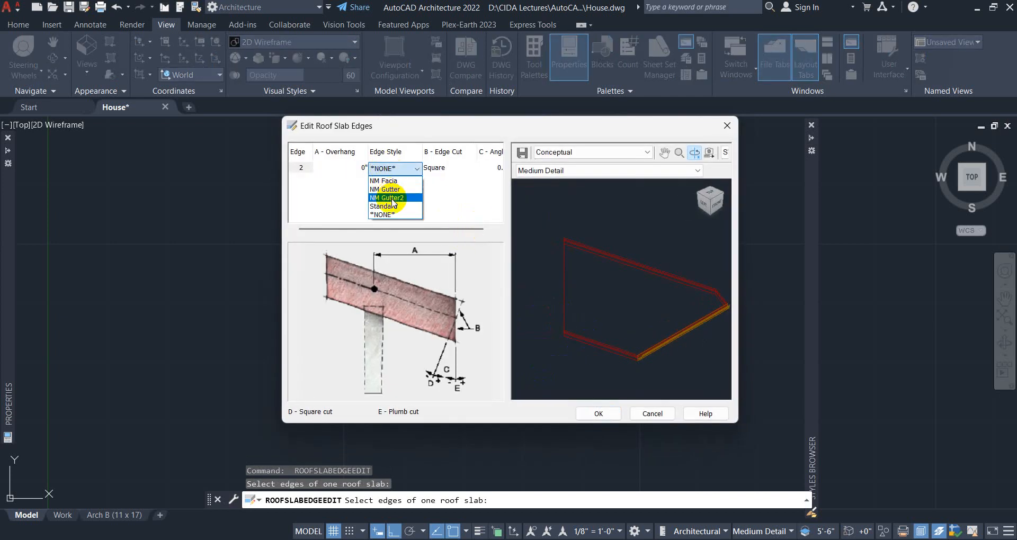
key("Return")
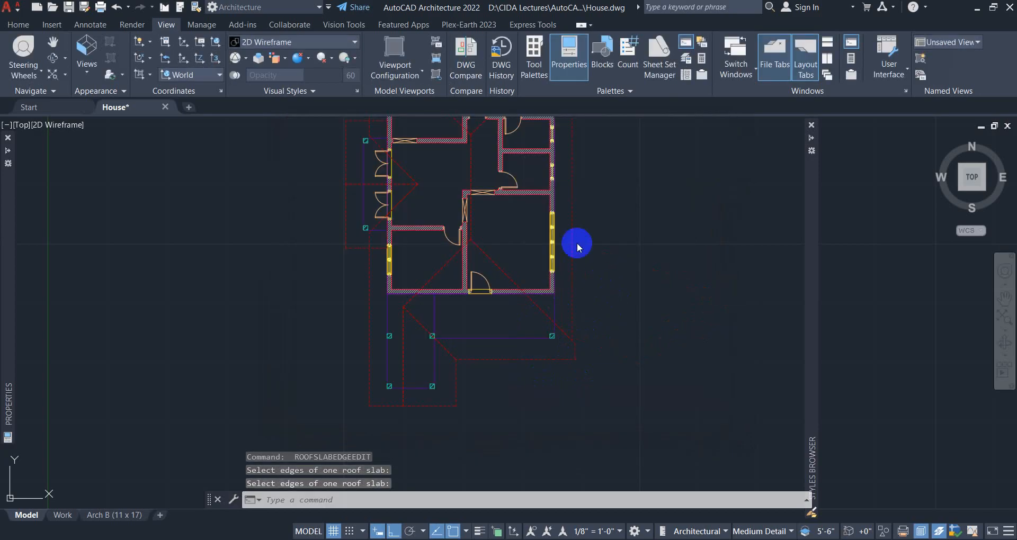
Assign the NM Gutter2 edge style to the main roof's long east eave edge and its north eave edge.
key("Return")
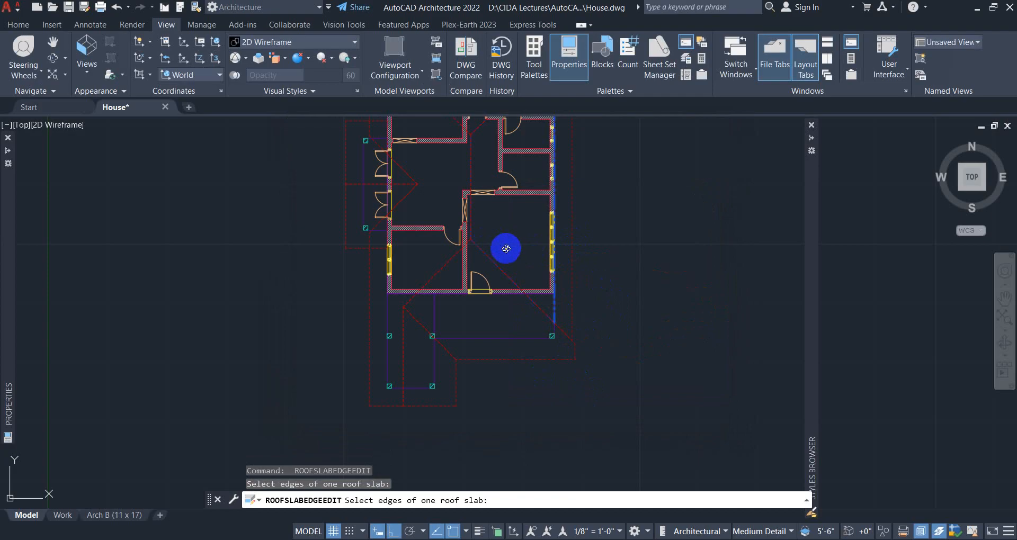
key("Return")
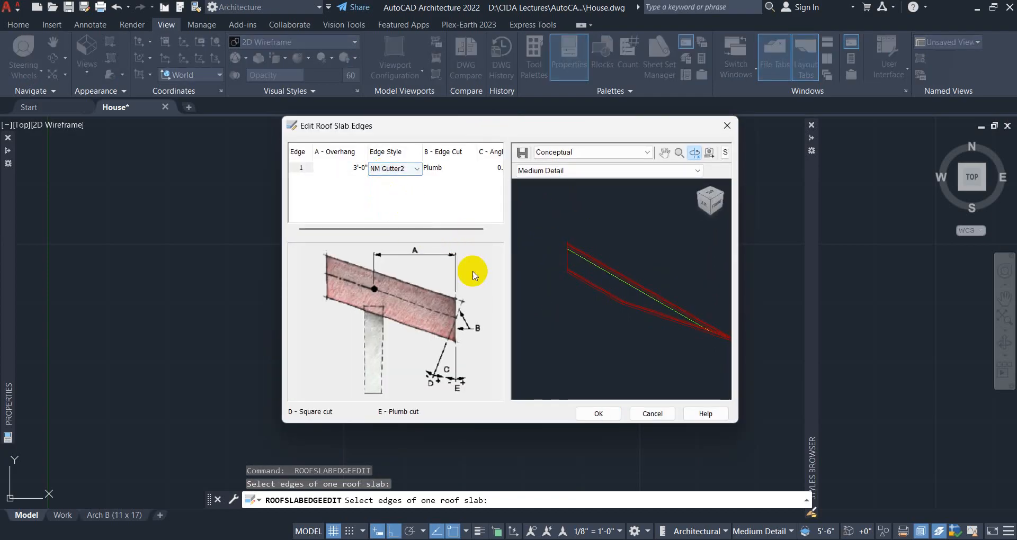
left_click(578, 415)
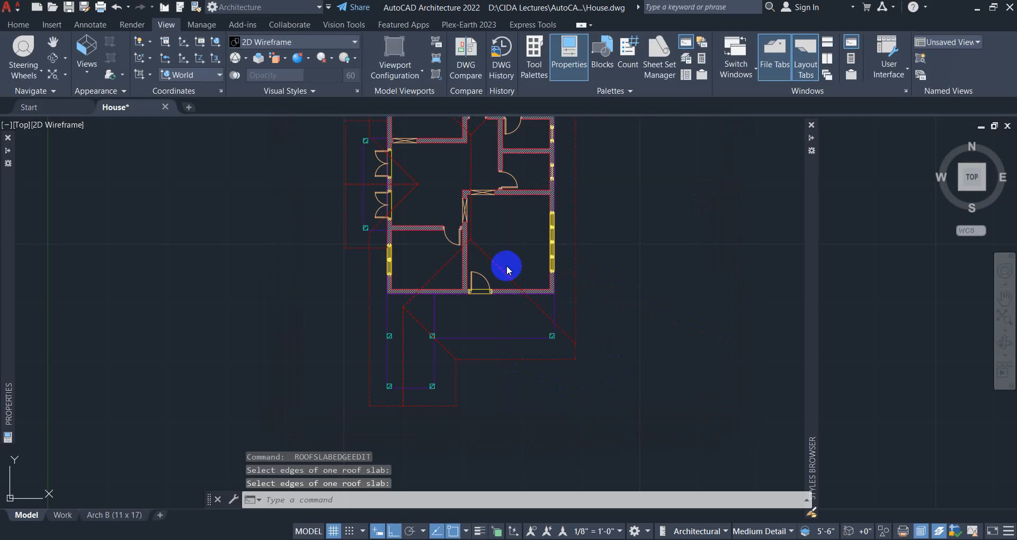
middle_click_drag(588, 267, 613, 429)
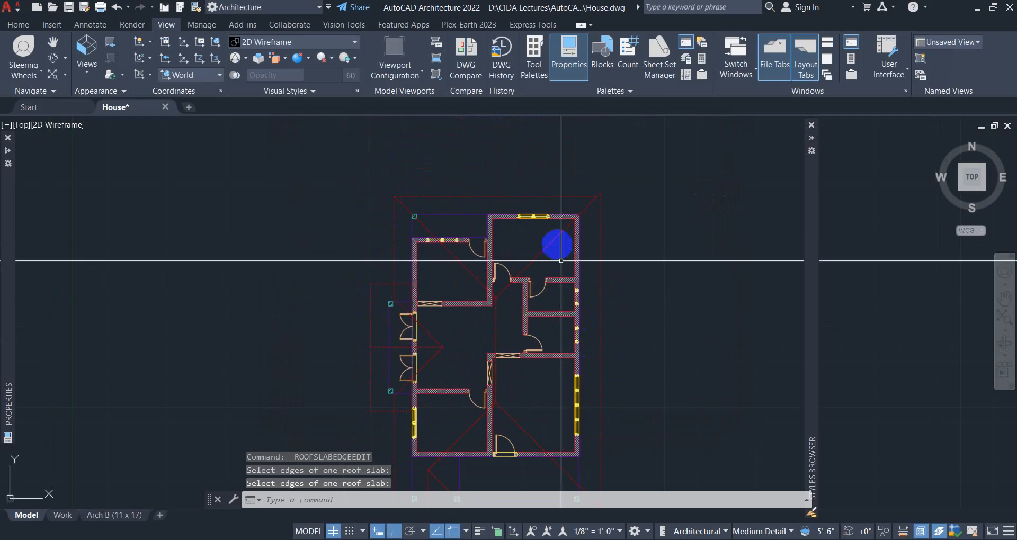
key("Return")
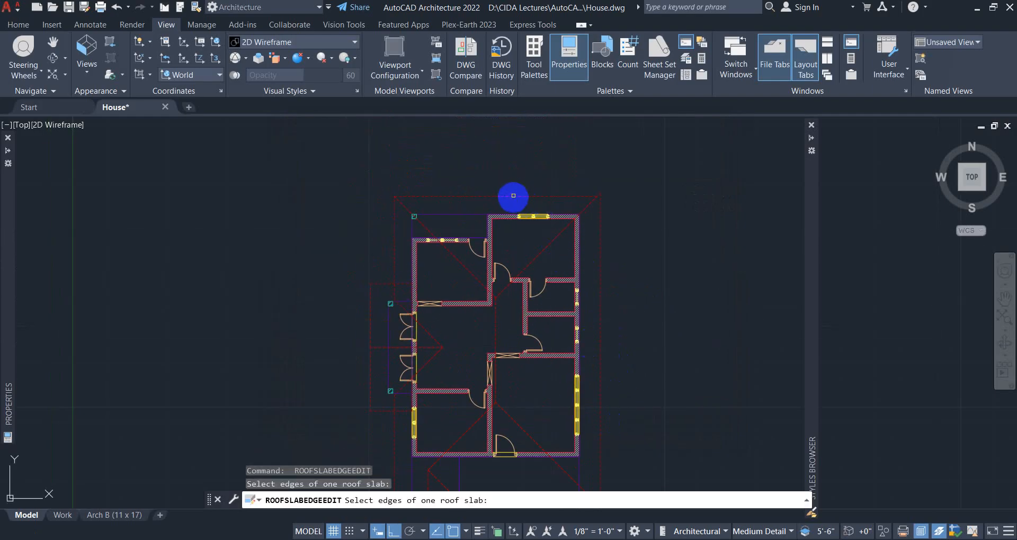
key("Return")
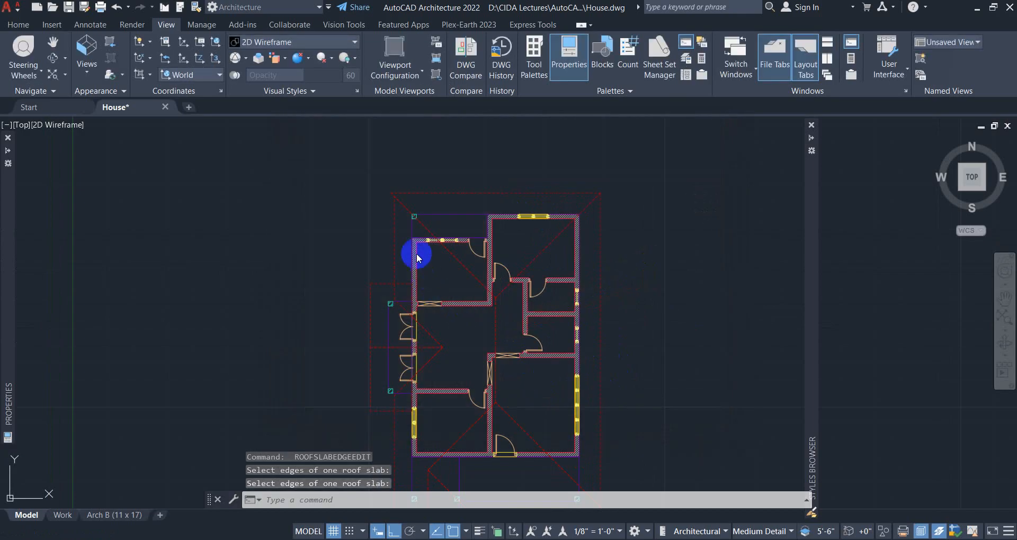
Assign the NM Gutter2 edge style to the main roof's west eave edge north of the double-door porch.
key("Return")
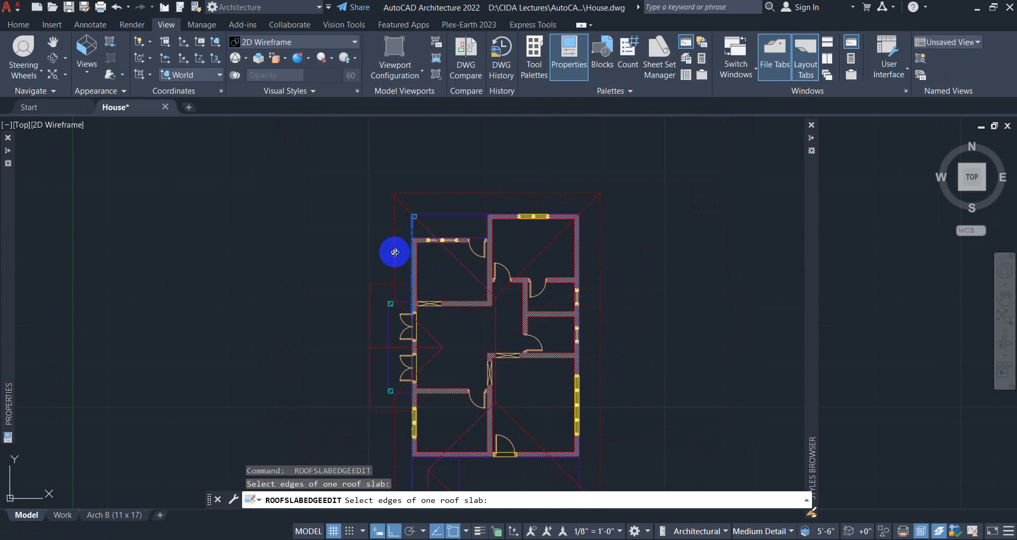
key("Return")
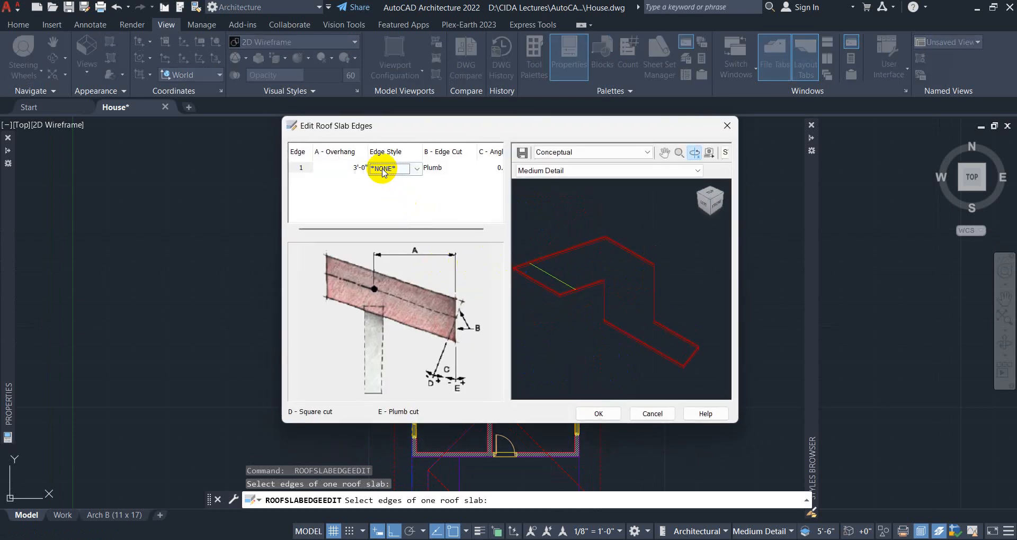
left_click(598, 414)
Assign the NM Gutter2 edge style to the north eave edge of the roof slab over the double-door porch.
middle_click_drag(476, 393, 483, 318)
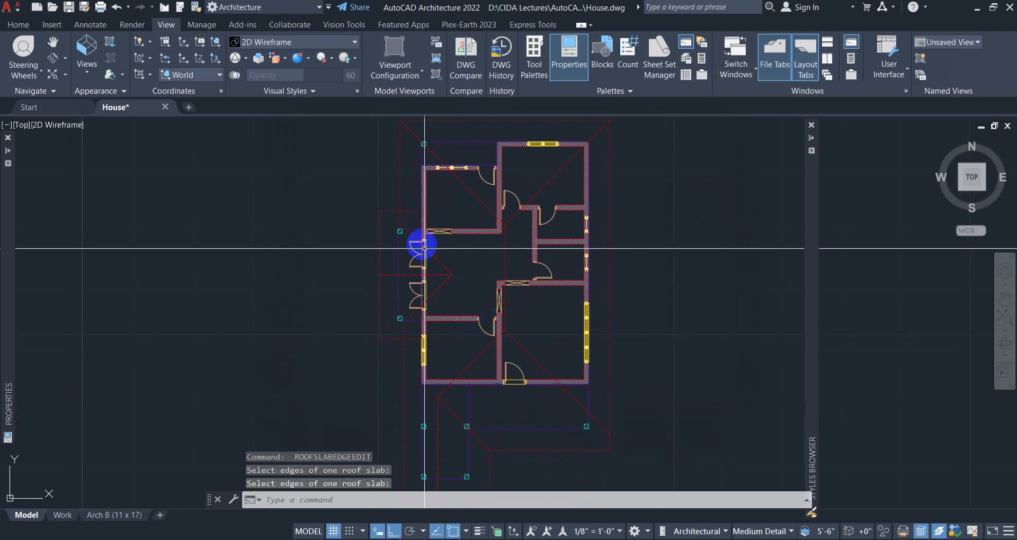
key("Return")
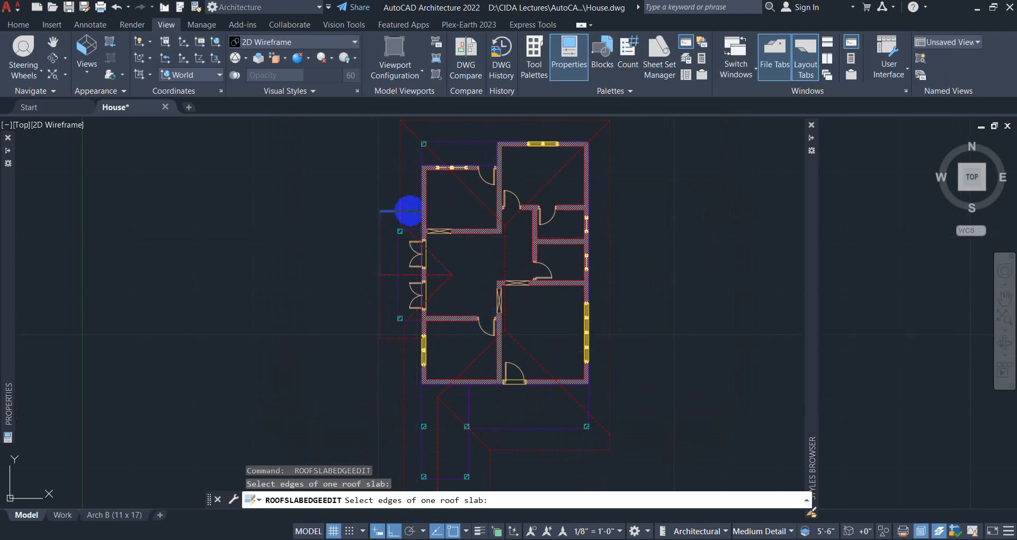
right_click(419, 261)
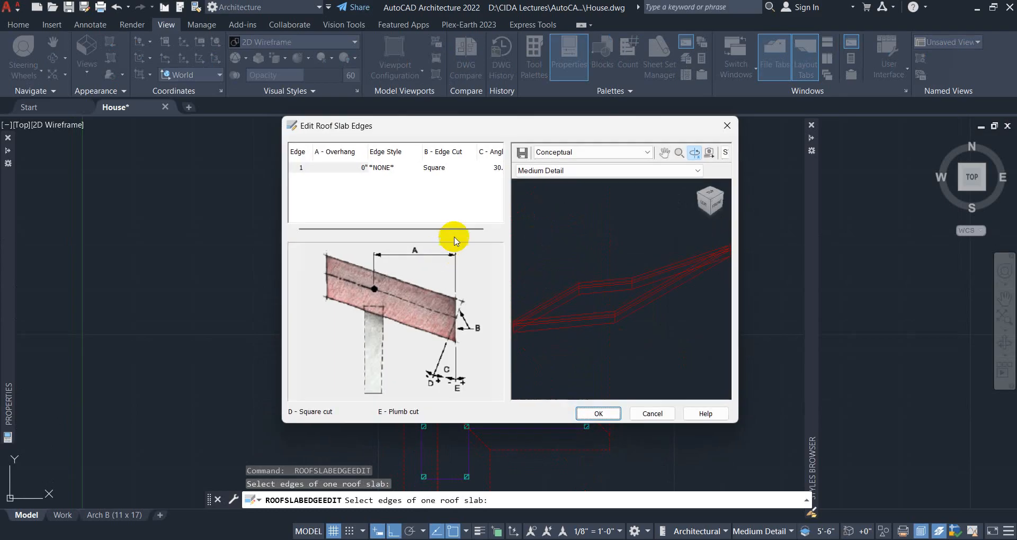
left_click(394, 197)
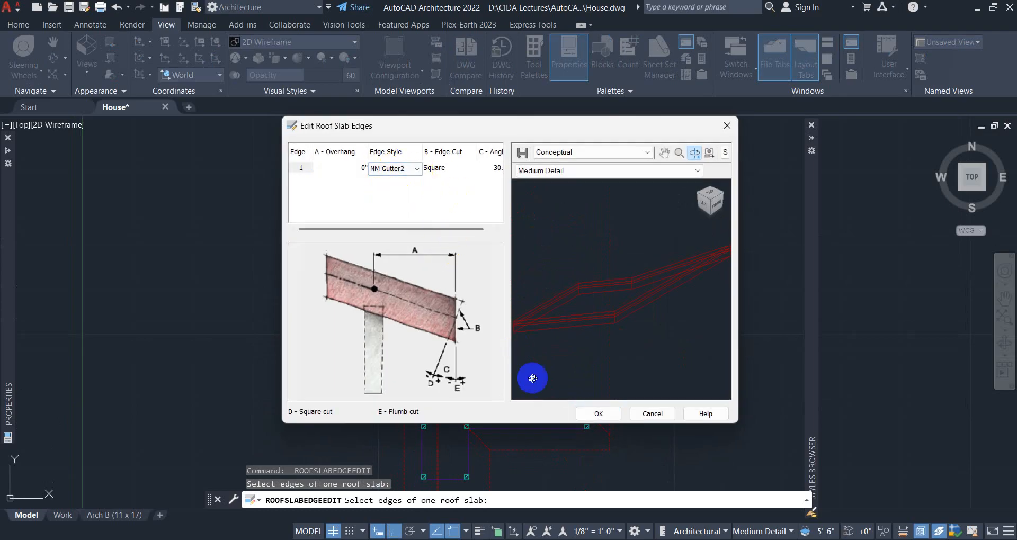
left_click(583, 415)
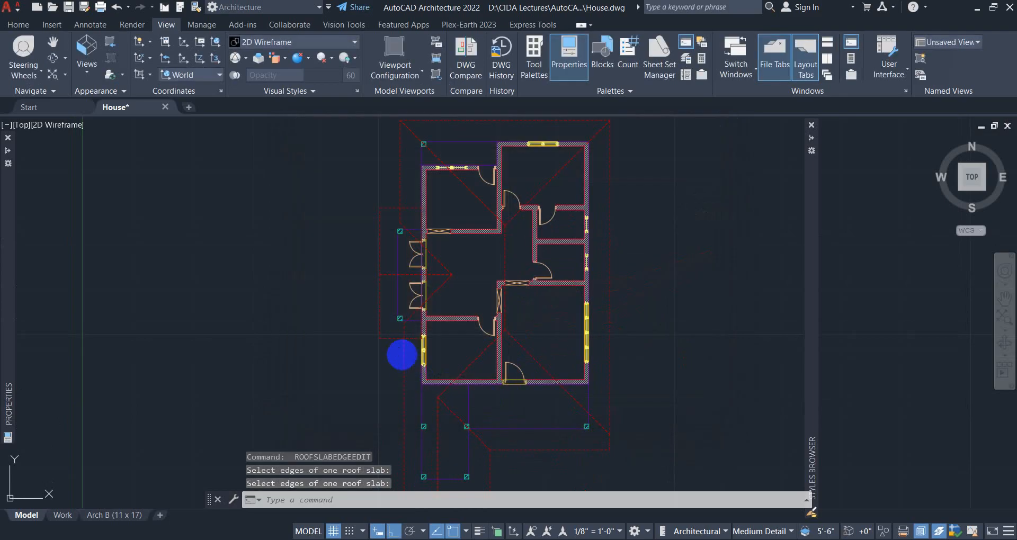
key("Return")
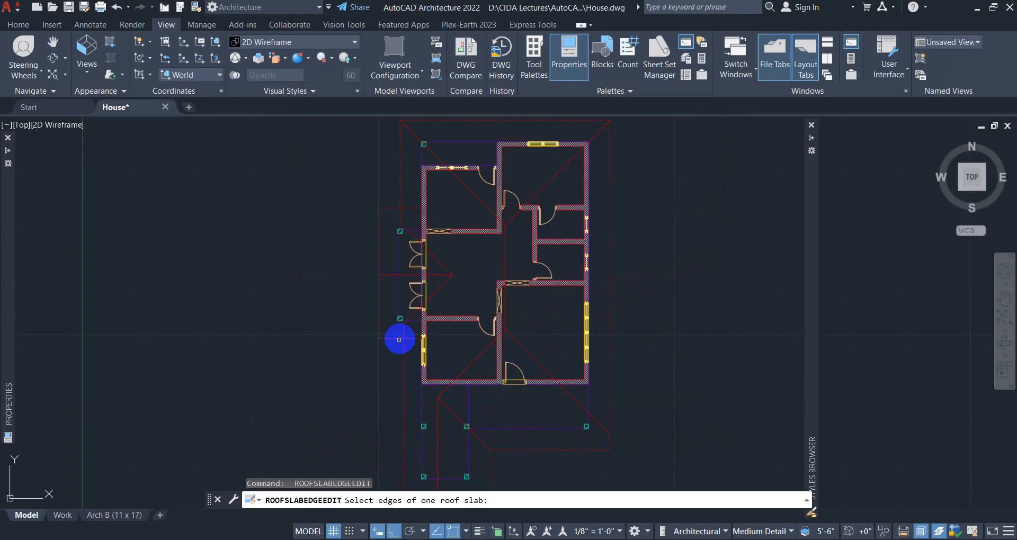
key("Return")
left_click(400, 338)
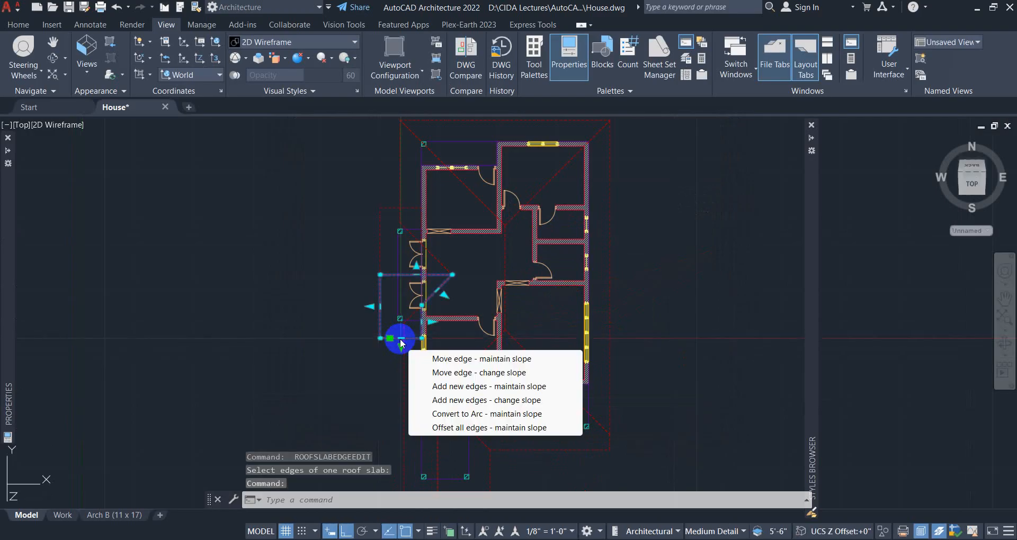
key("Escape")
key("Escape")
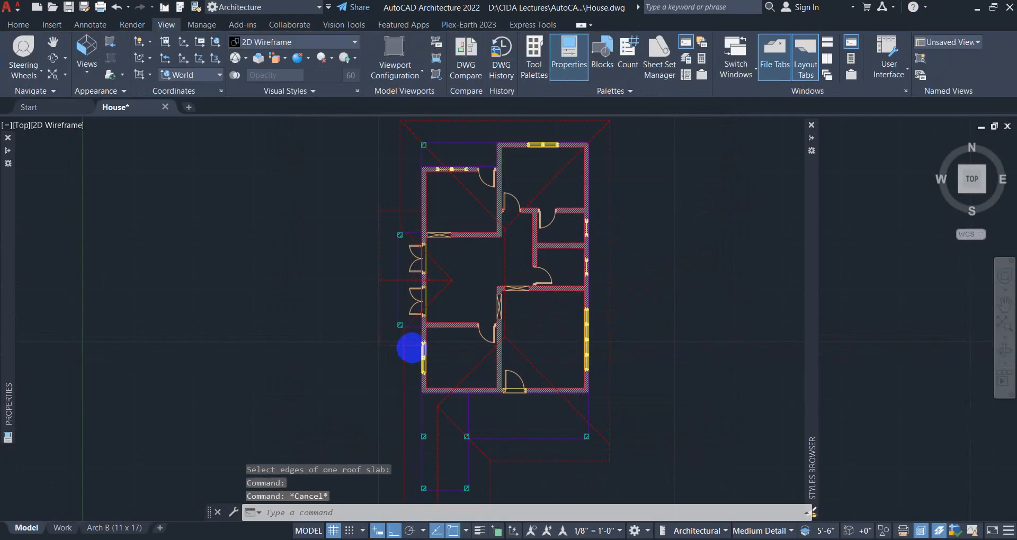
Assign the NM Gutter2 edge style to the south eave edge of the roof slab over the double-door porch.
key("Return")
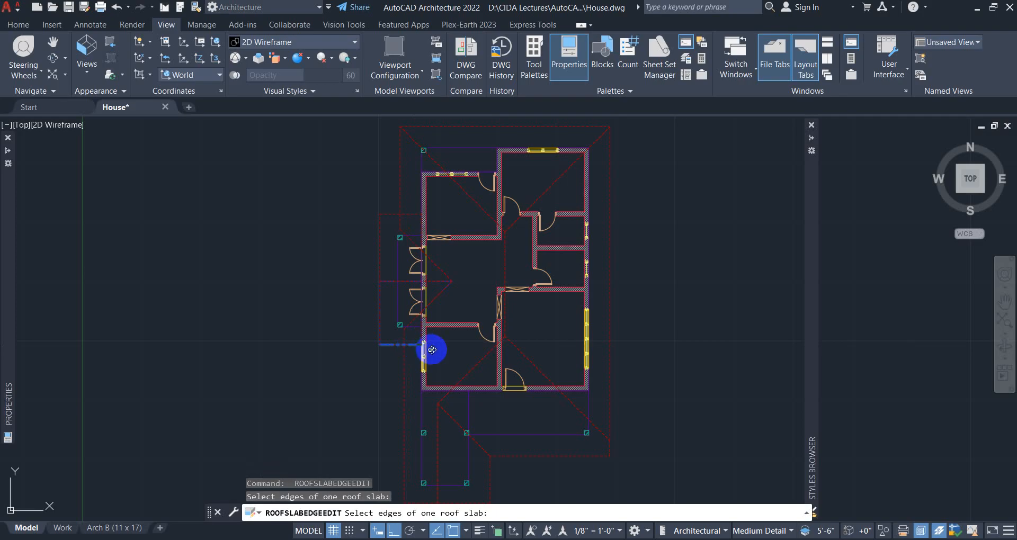
left_click(432, 350)
key("Return")
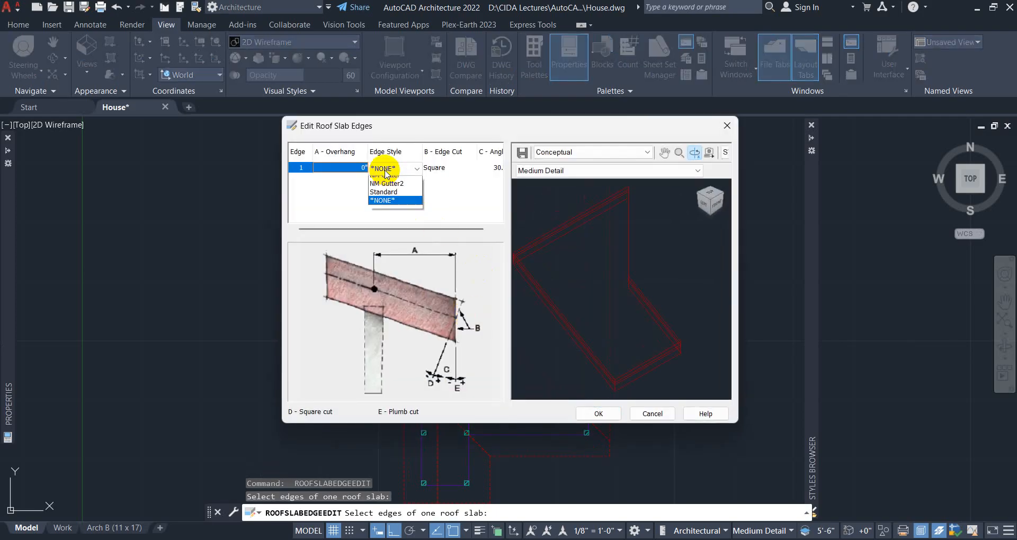
left_click(585, 413)
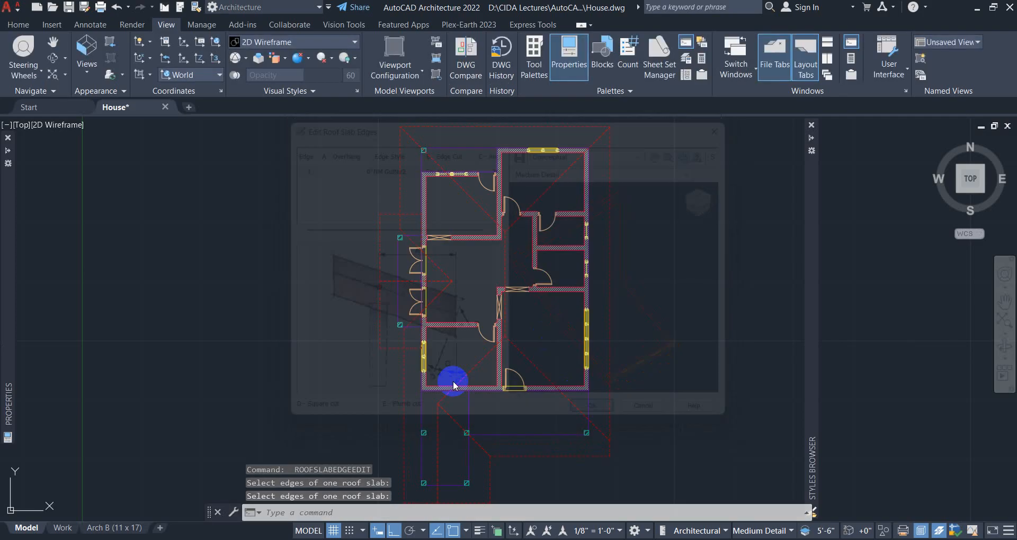
Assign the NM Gutter2 edge style to the main roof's west eave edge south of the double-door porch.
right_click(407, 411)
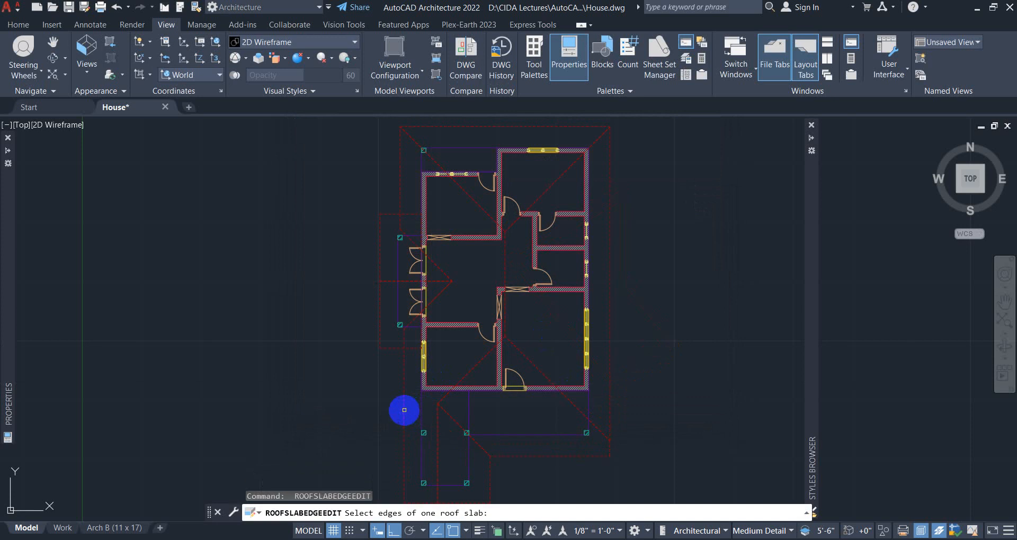
right_click(527, 272)
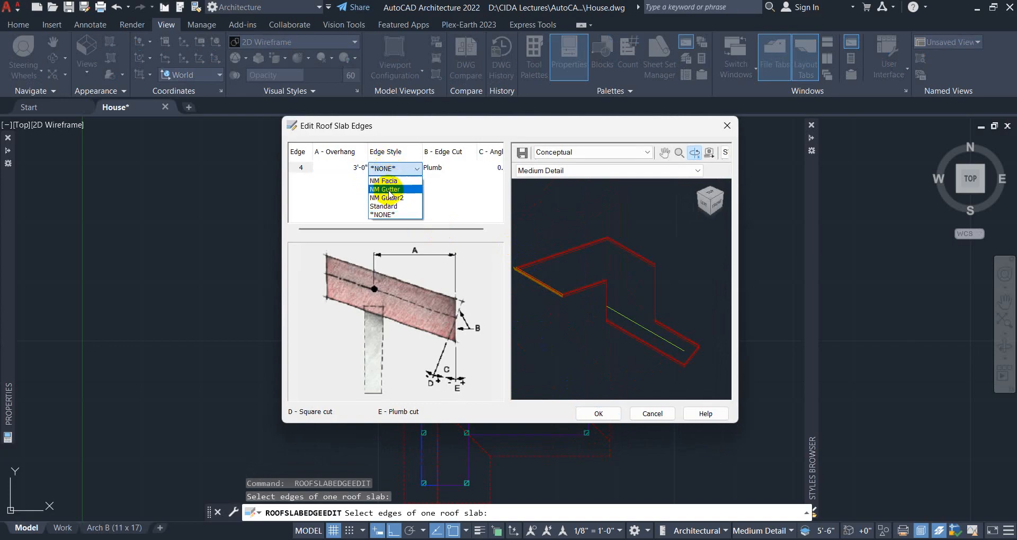
left_click(597, 414)
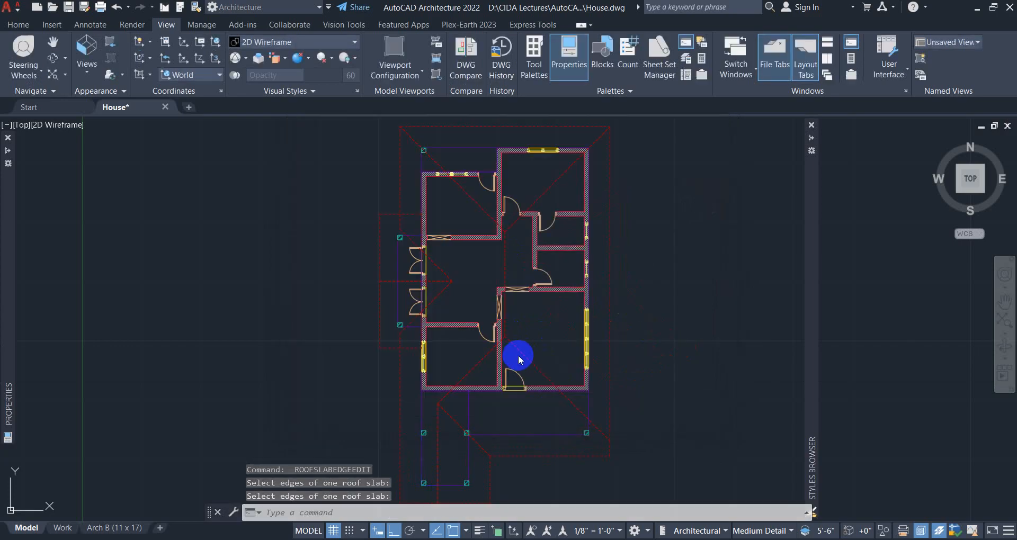
Display the house in the SW Isometric view with the Conceptual visual style.
scroll(483, 391, "down", 2)
middle_click_drag(542, 415, 540, 375)
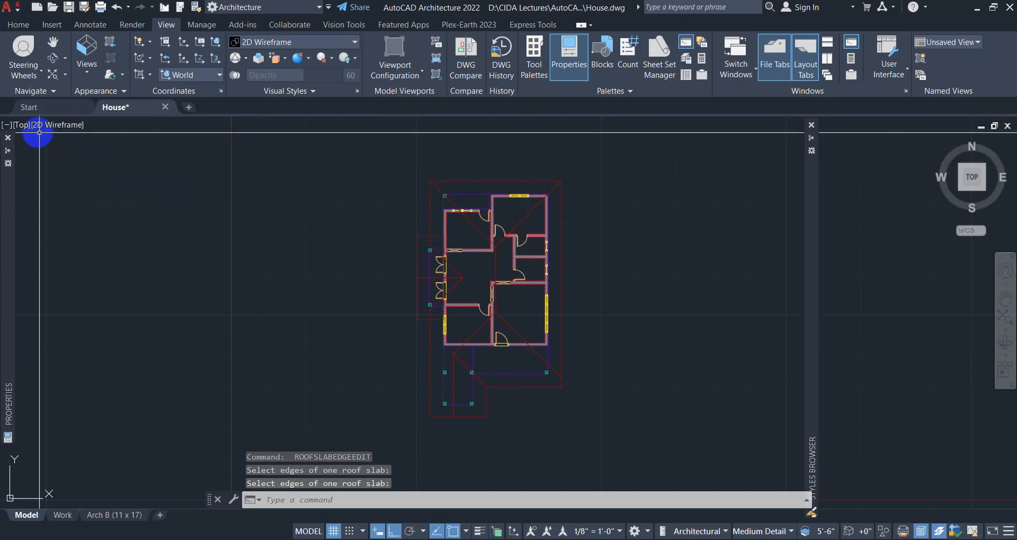
left_click(21, 125)
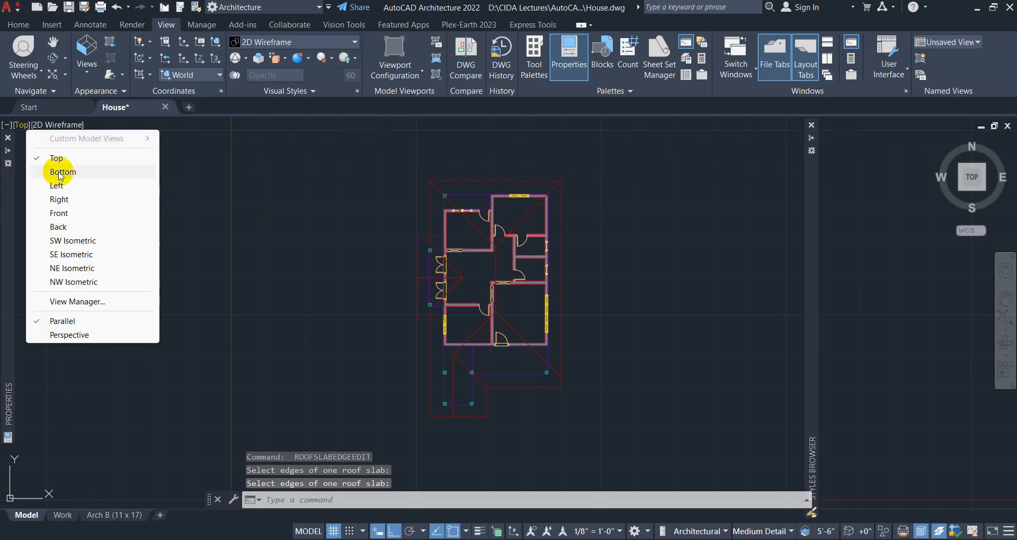
left_click(79, 241)
left_click(85, 126)
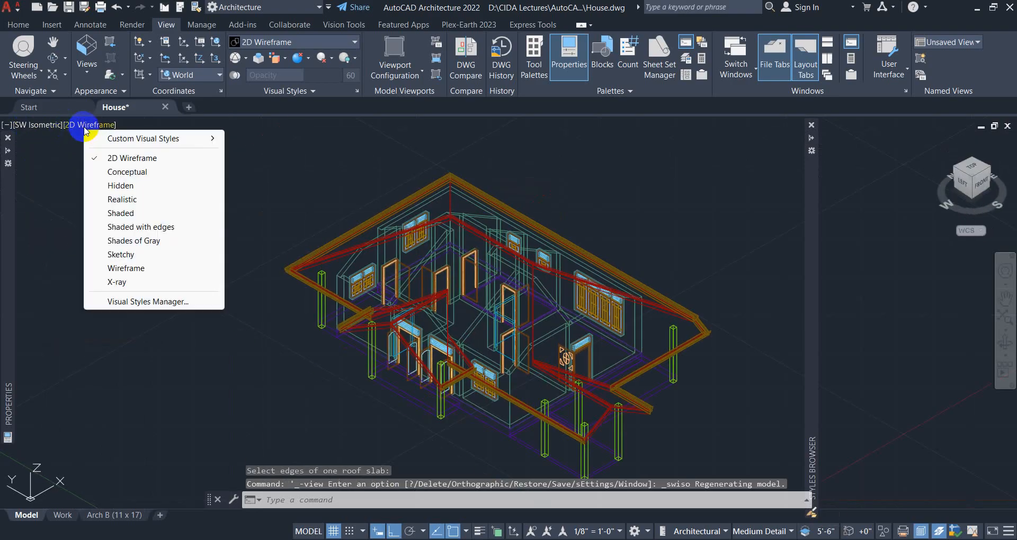
left_click(130, 172)
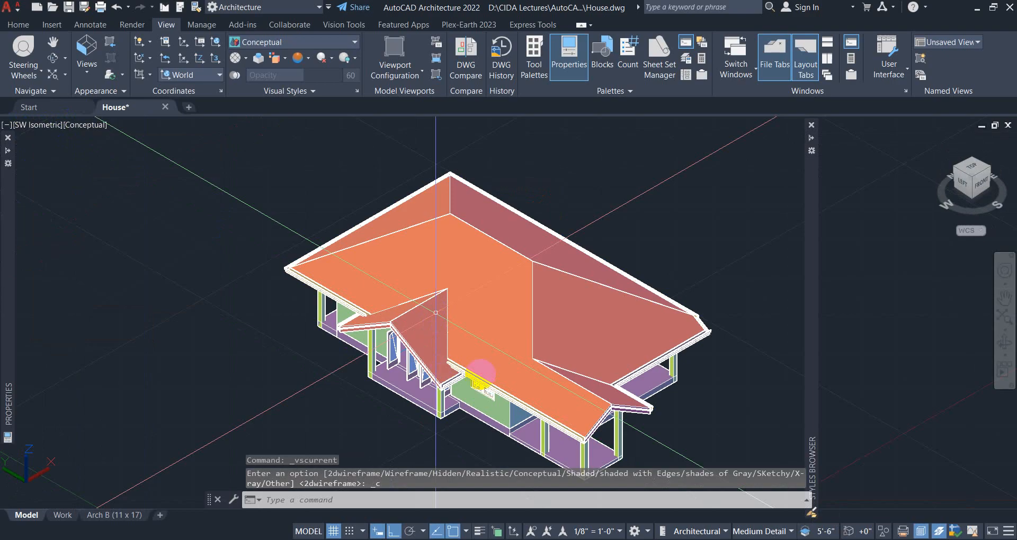
Orbit around the shaded house to examine the gutters along the eaves and how the columns meet the roof.
left_click(53, 60)
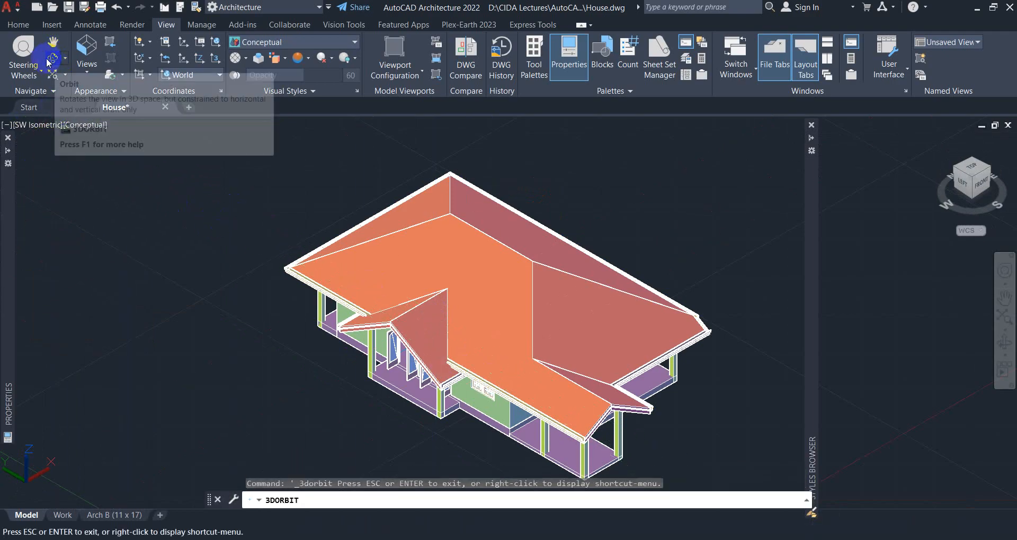
left_click_drag(487, 385, 510, 321)
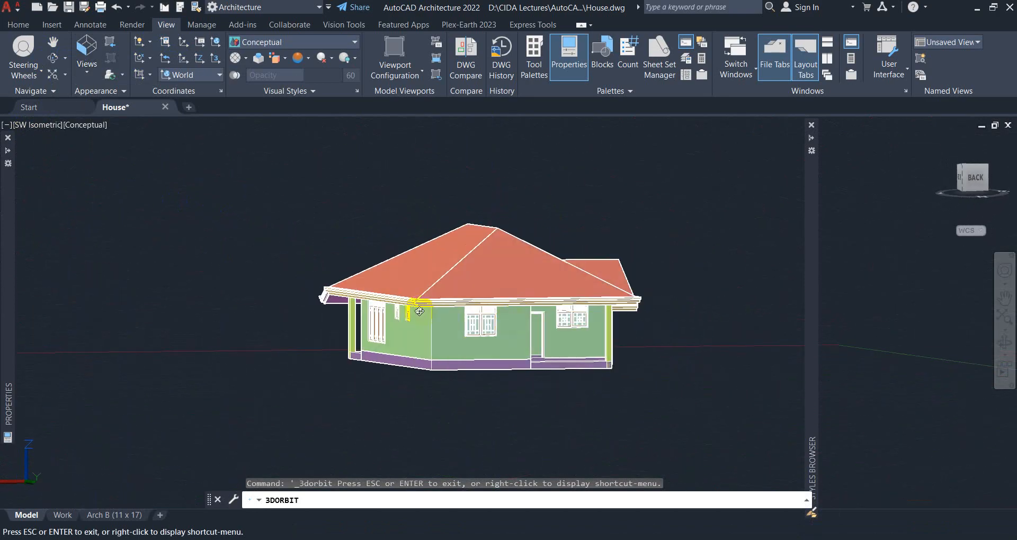
left_click_drag(419, 312, 528, 412)
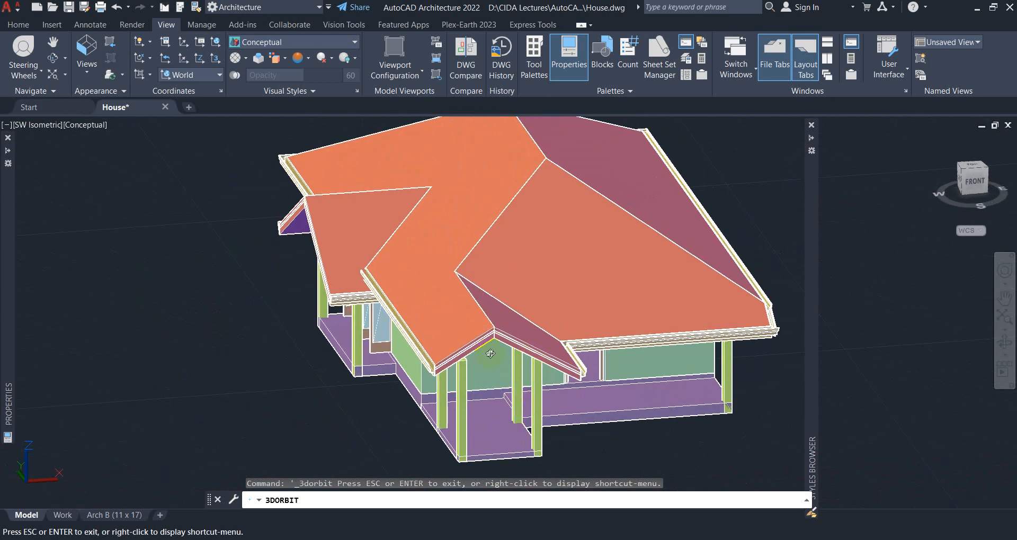
left_click_drag(423, 295, 560, 347)
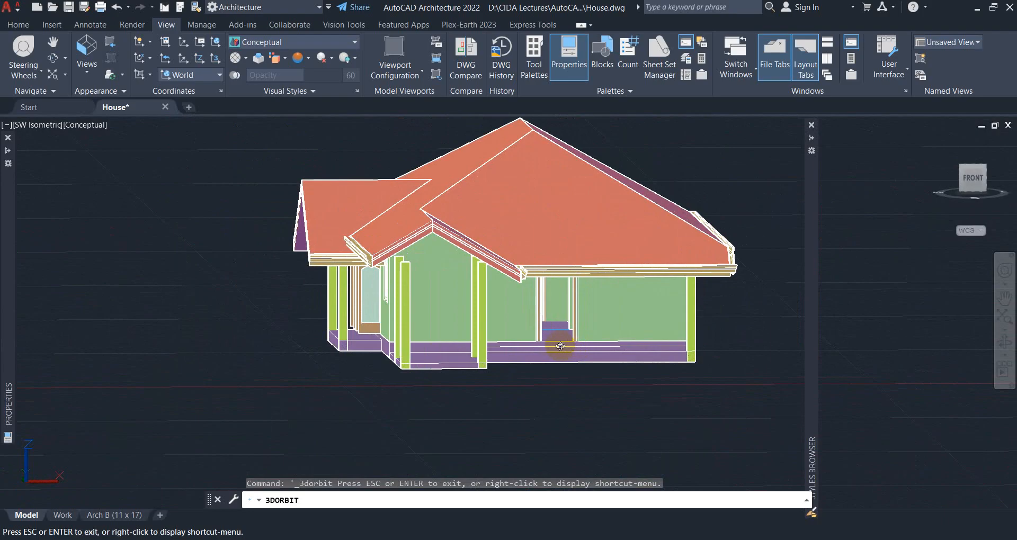
left_click_drag(407, 270, 406, 284)
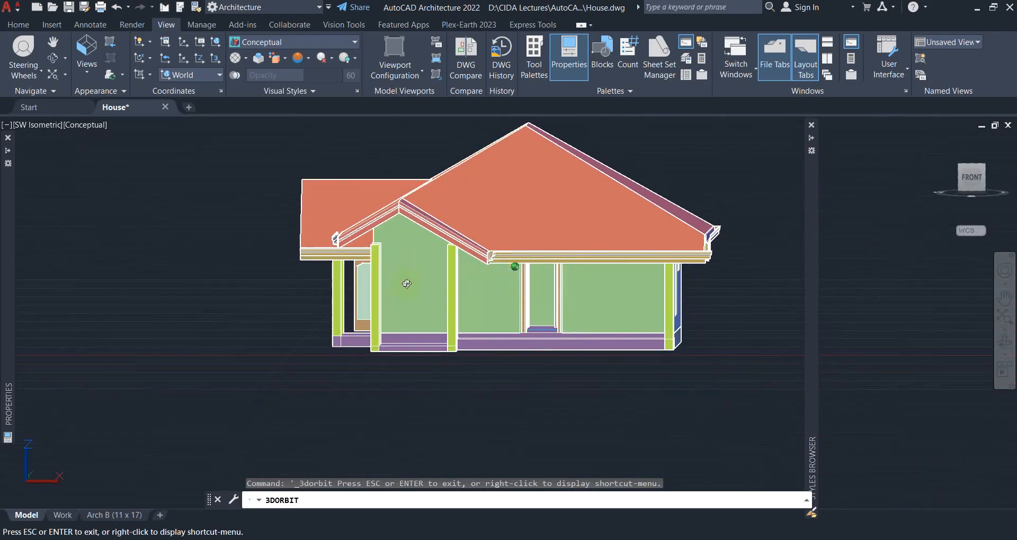
right_click(387, 265)
left_click(416, 257)
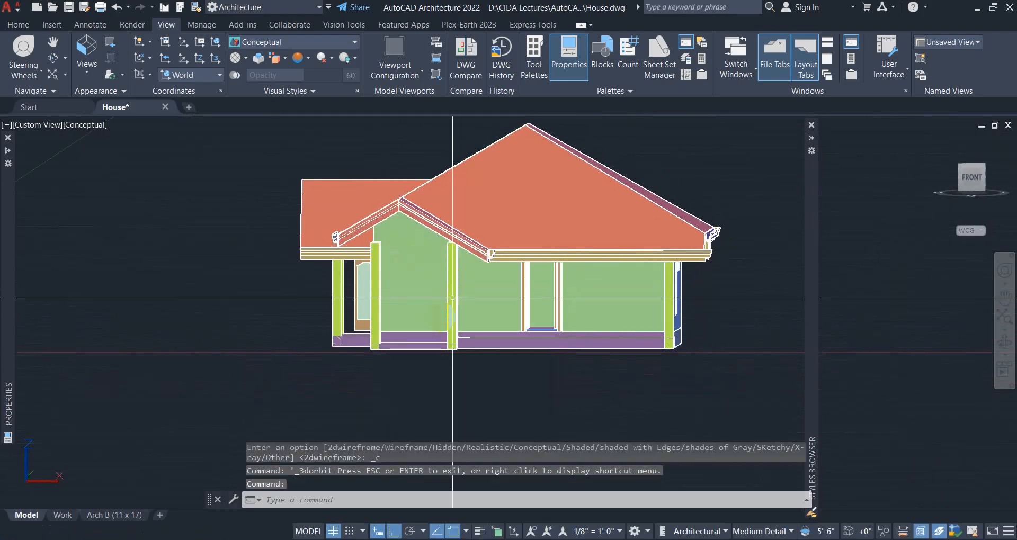
Return the model to the Top view with the 2D Wireframe visual style.
left_click(79, 129)
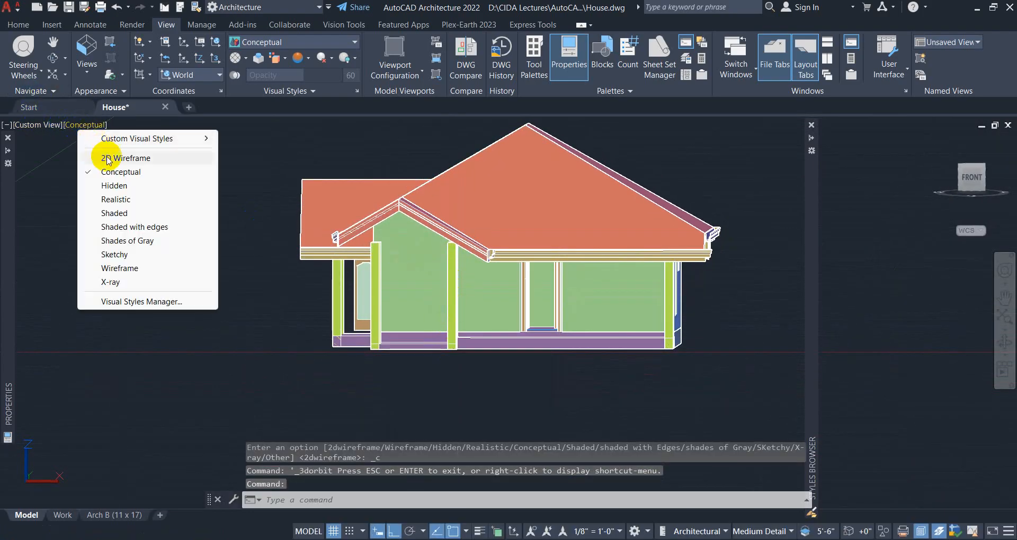
left_click(82, 159)
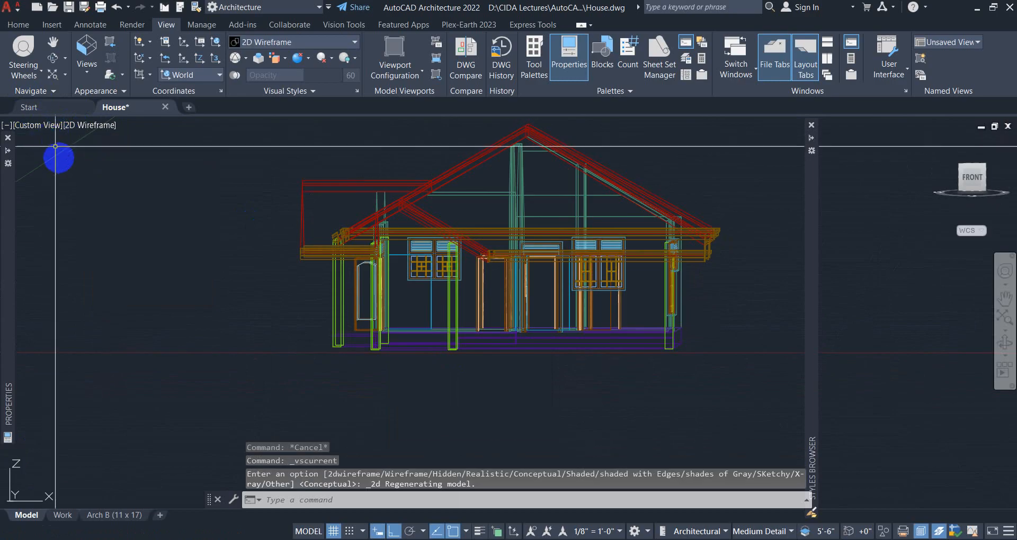
left_click(33, 126)
left_click(61, 155)
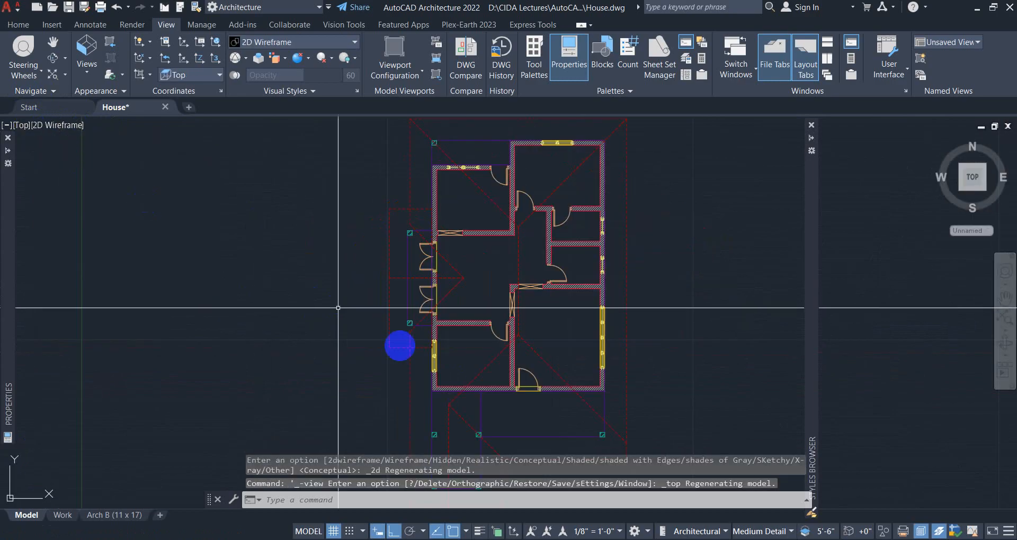
Select the two westernmost columns of the south porch together with the column at the house's northwest corner.
middle_click_drag(478, 370, 477, 242)
left_click(427, 295)
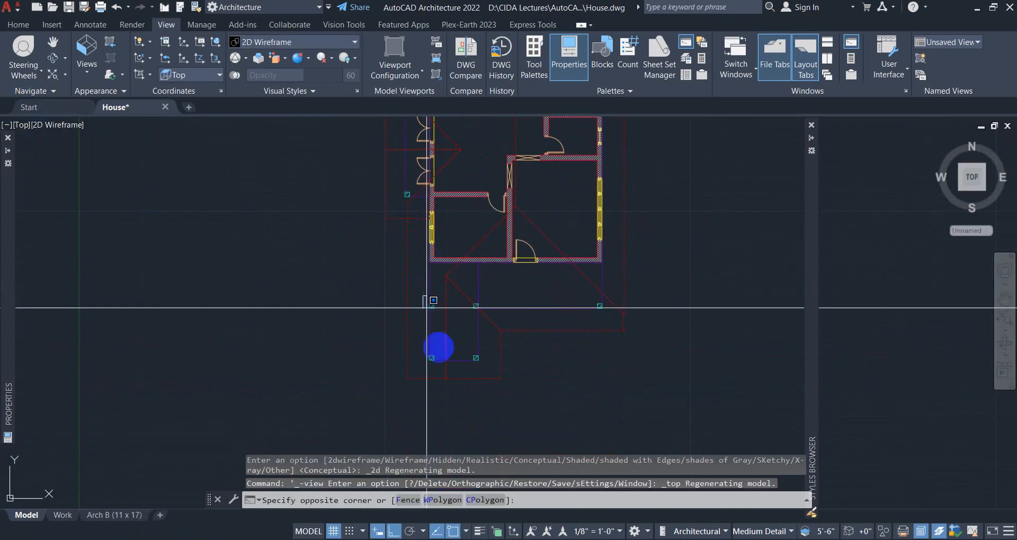
left_click(447, 371)
scroll(458, 365, "down", 4)
scroll(458, 333, "up", 10)
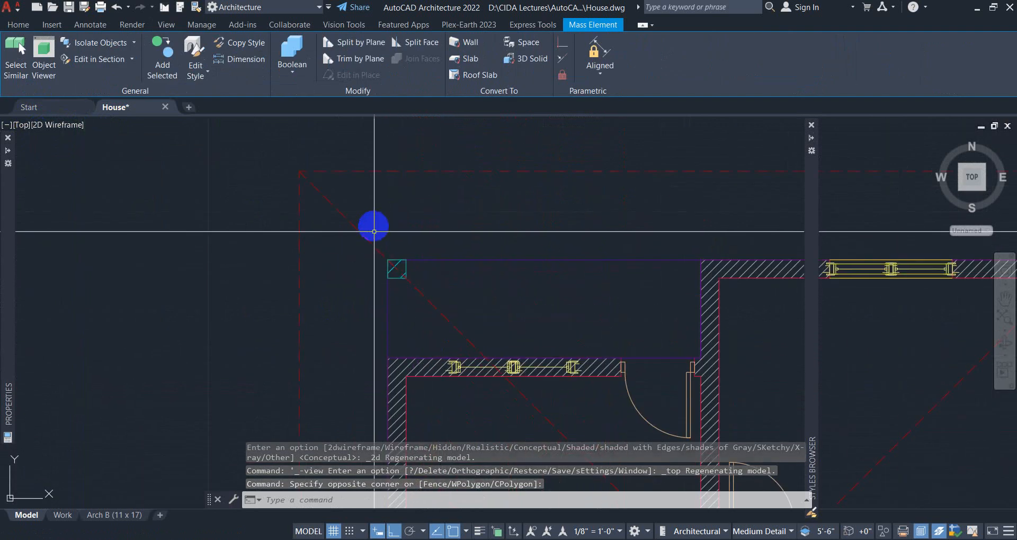
left_click(377, 220)
left_click(438, 310)
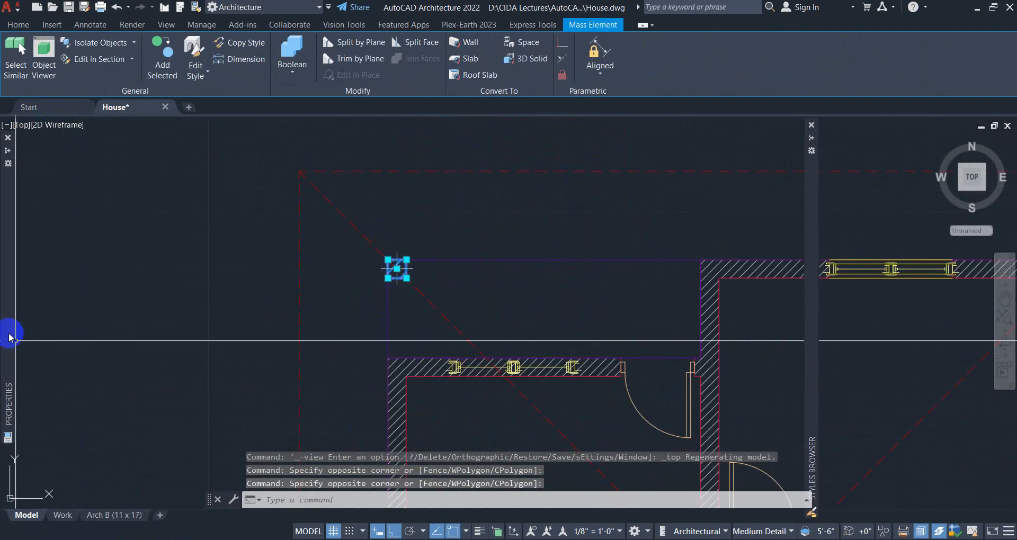
mouse_move(9, 334)
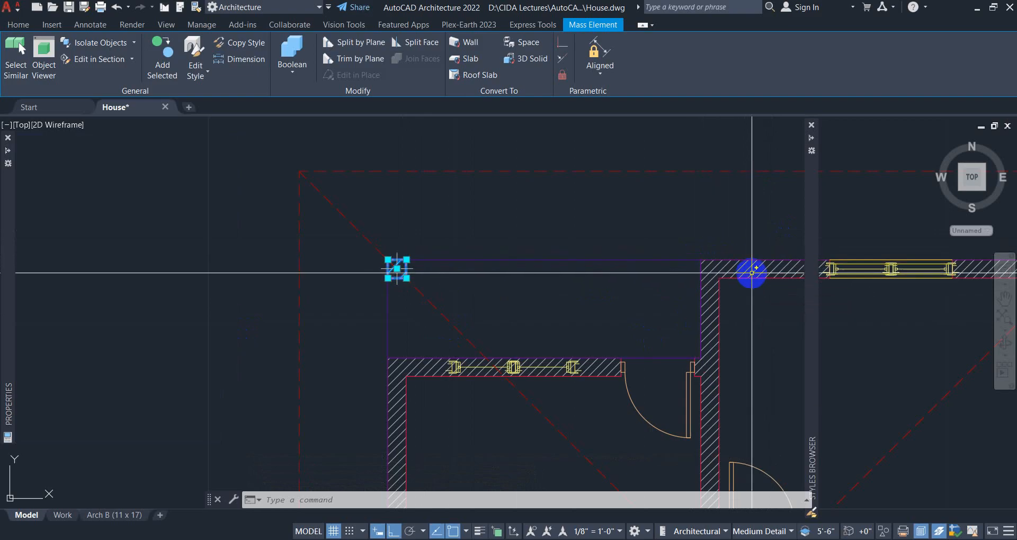
Set the height of the three selected column mass elements to 11'-6" and clear the selection.
mouse_move(7, 280)
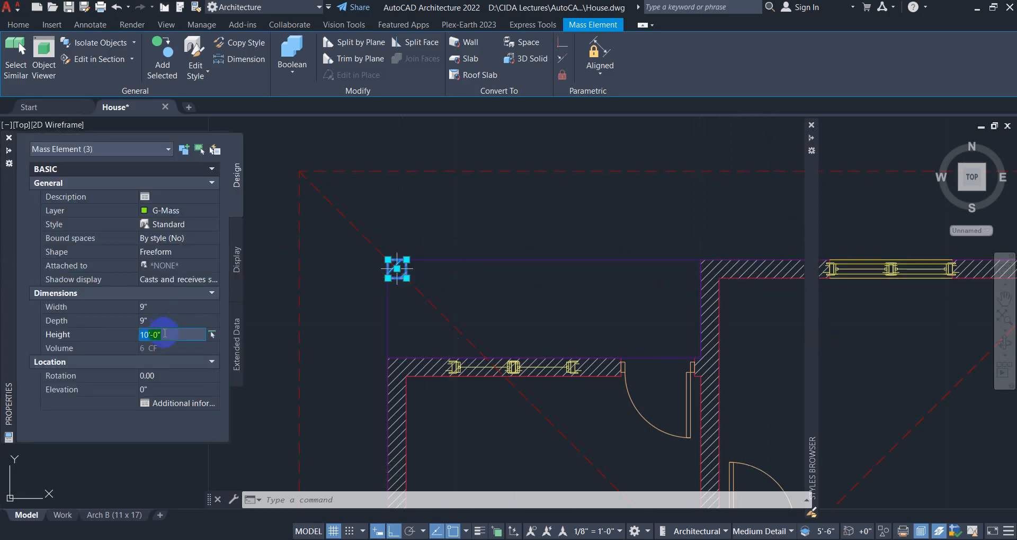
key("Return")
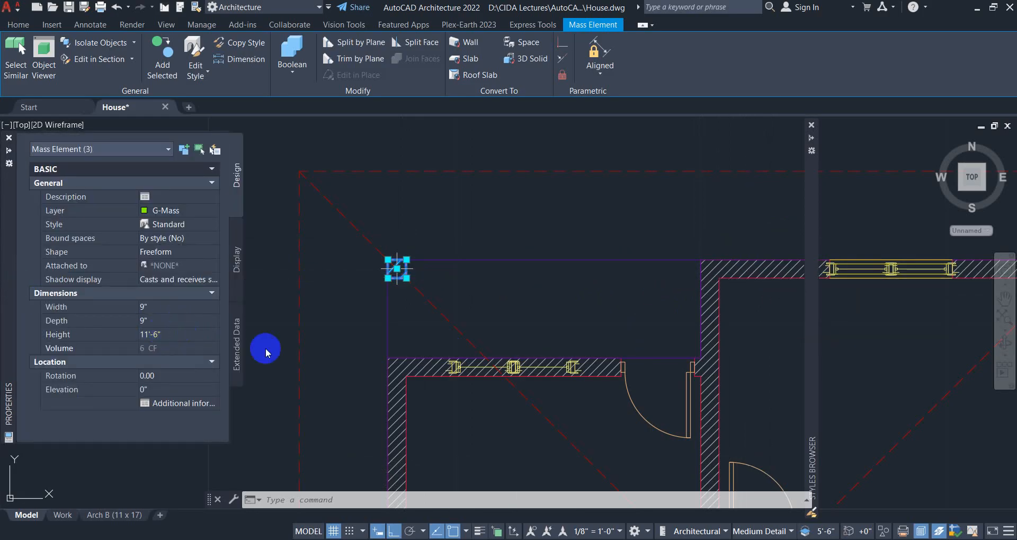
scroll(450, 338, "down", 10)
mouse_move(465, 358)
middle_mouse_down()
mouse_move(469, 371)
mouse_move(431, 306)
middle_mouse_up()
scroll(428, 326, "up", 5)
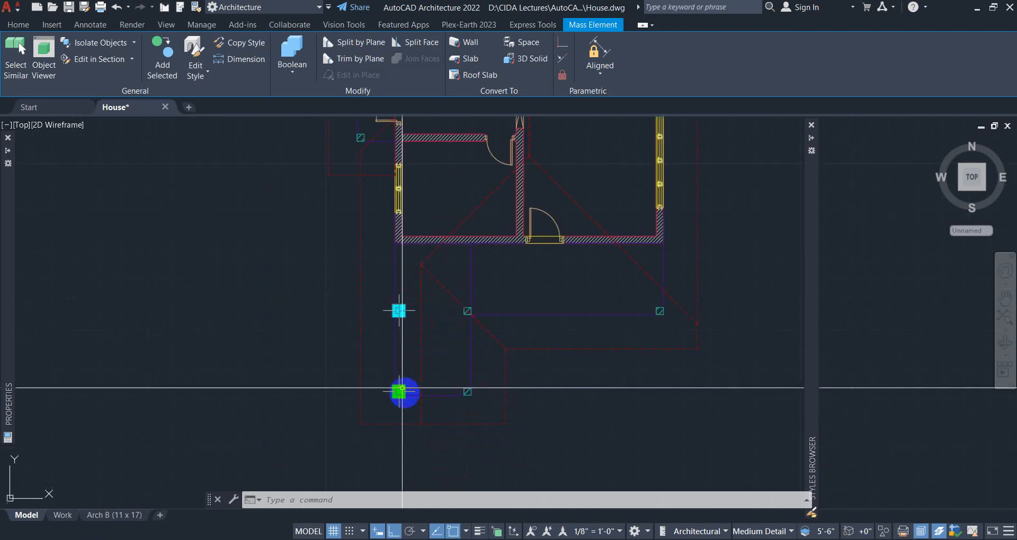
scroll(443, 345, "down", 2)
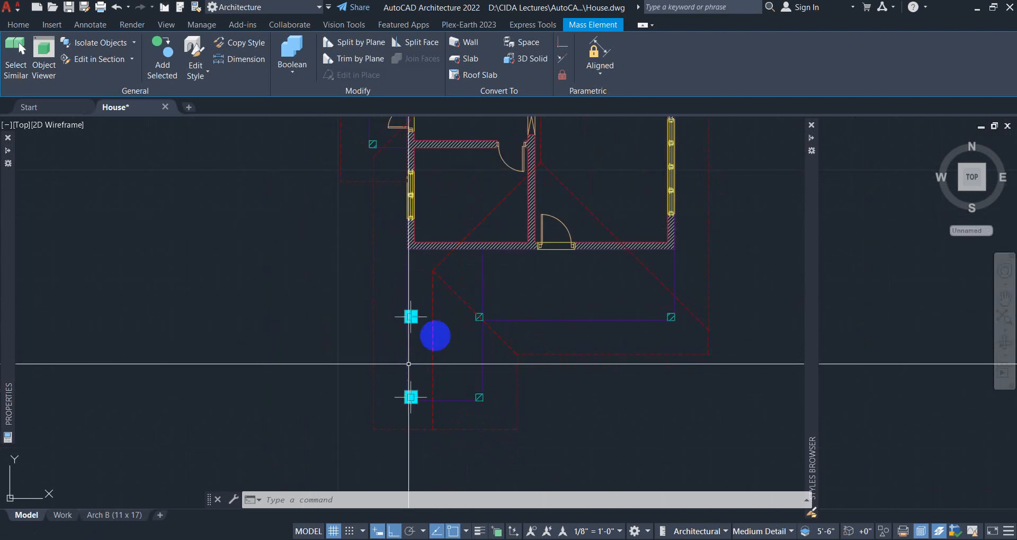
key("Escape")
key("Escape")
scroll(476, 339, "down", 2)
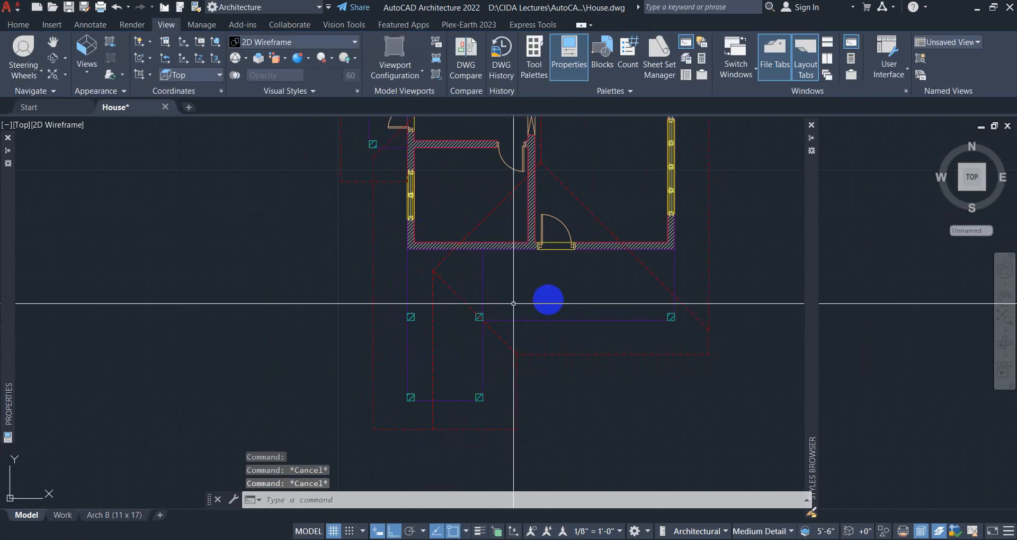
Examine how the windows in the exterior walls are displayed in plan, comparing the small east-wall windows with the larger ones.
middle_click_drag(562, 309, 535, 380)
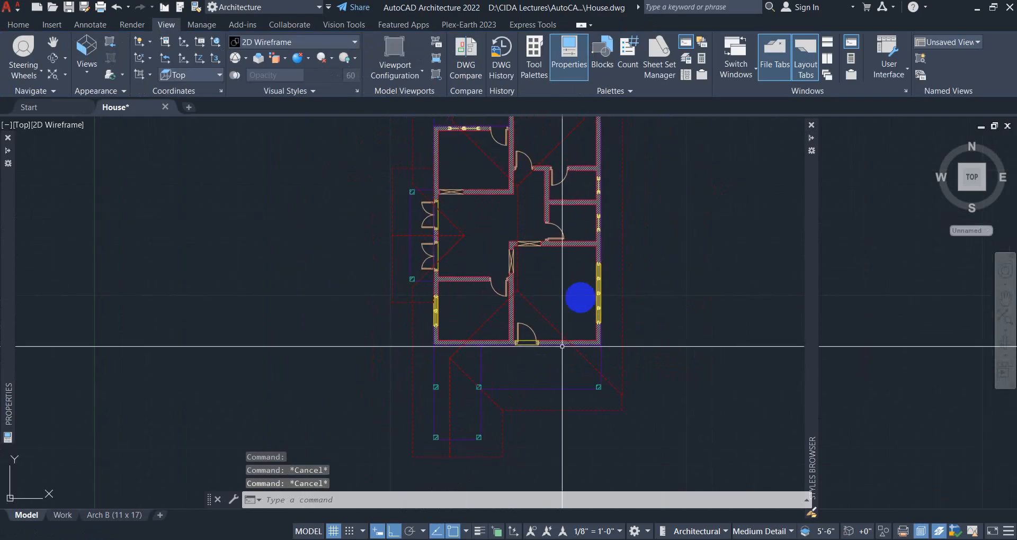
middle_click_drag(564, 287, 502, 330)
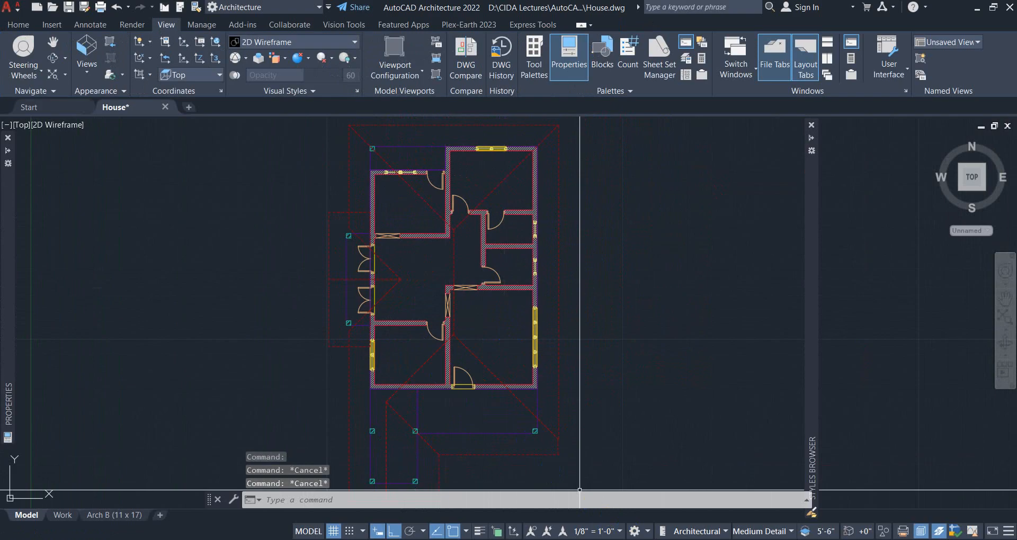
scroll(625, 338, "up", 2)
scroll(614, 259, "up", 3)
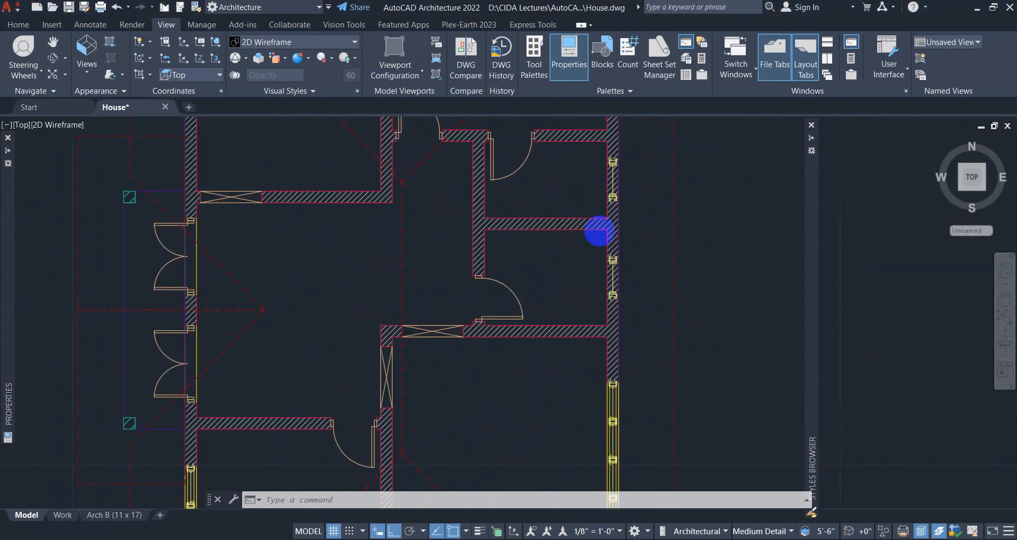
scroll(617, 280, "down", 3)
scroll(613, 306, "up", 6)
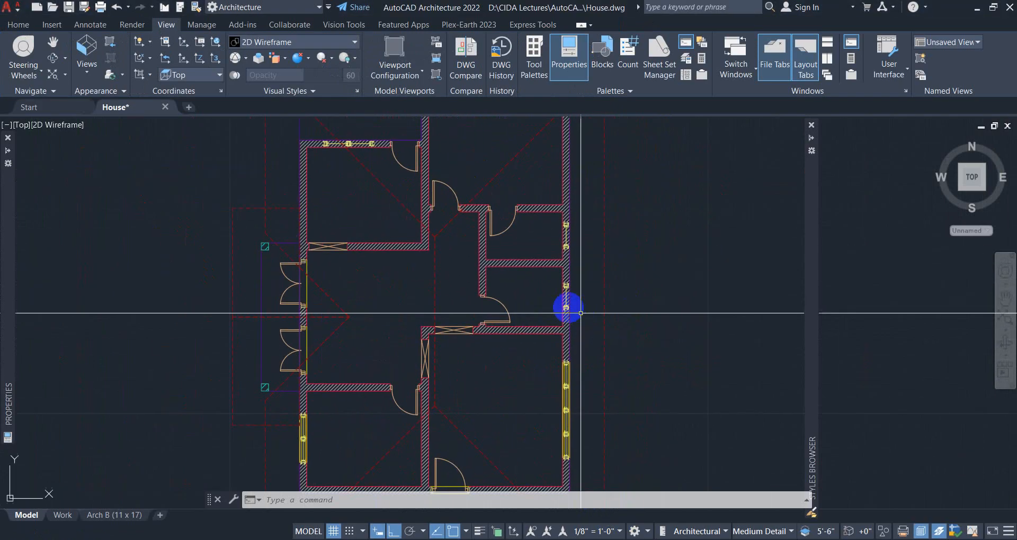
scroll(556, 281, "down", 4)
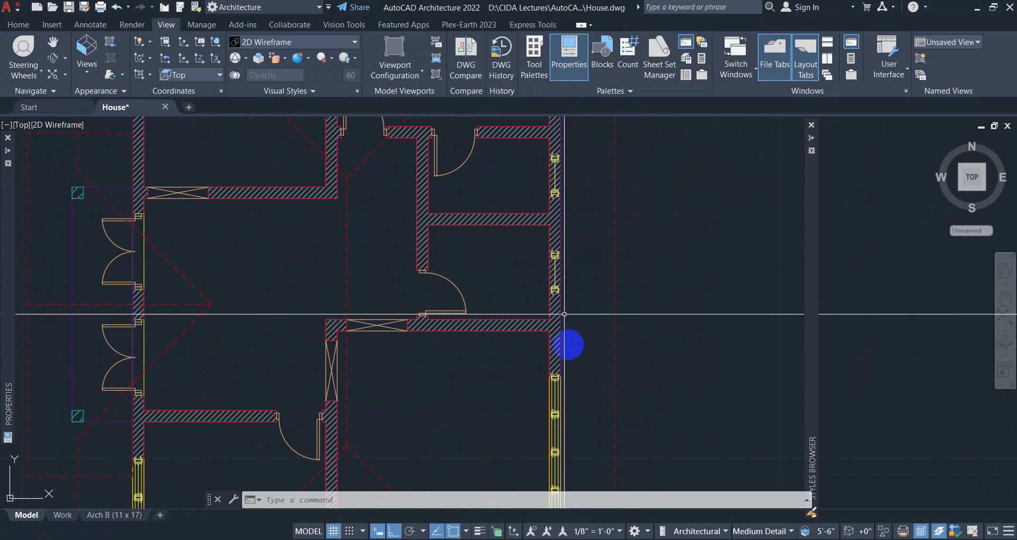
middle_click_drag(474, 392, 288, 358)
scroll(302, 359, "up", 4)
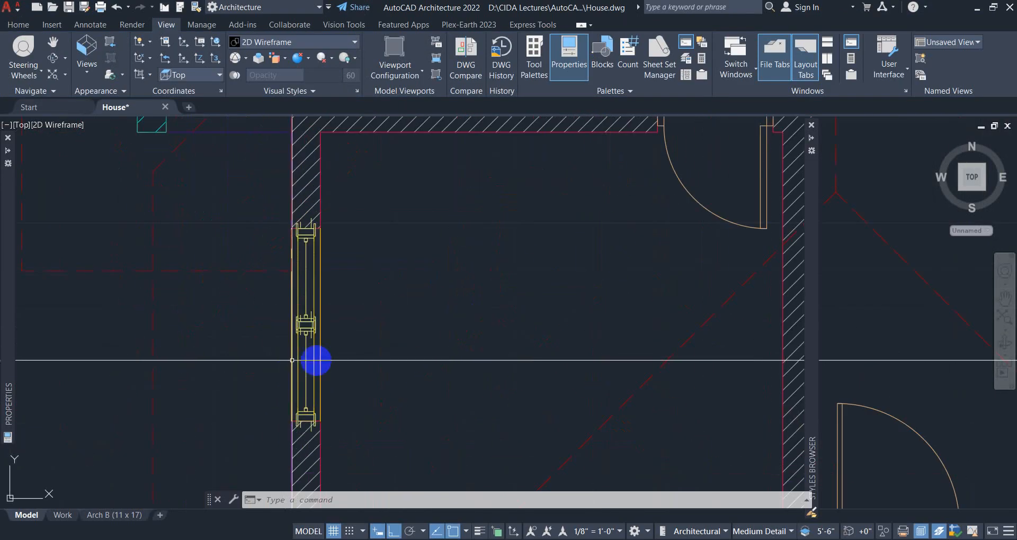
scroll(366, 345, "down", 2)
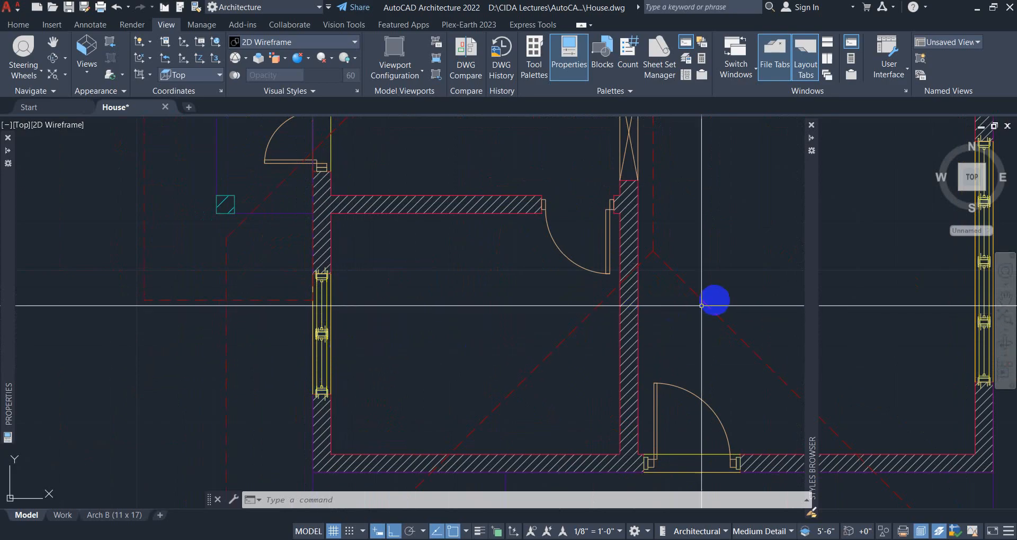
middle_click_drag(716, 297, 427, 453)
middle_click_drag(640, 264, 563, 363)
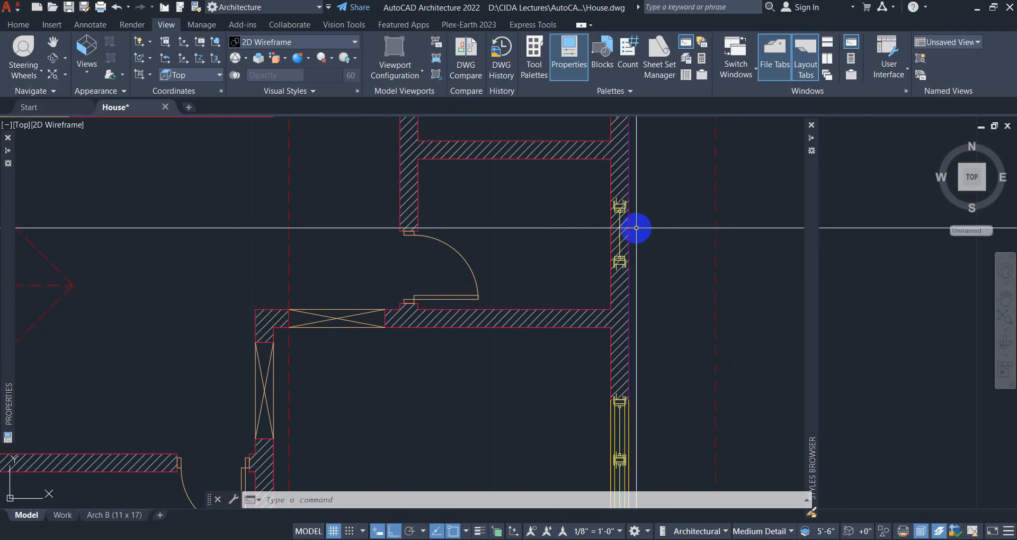
middle_click_drag(663, 266, 667, 229)
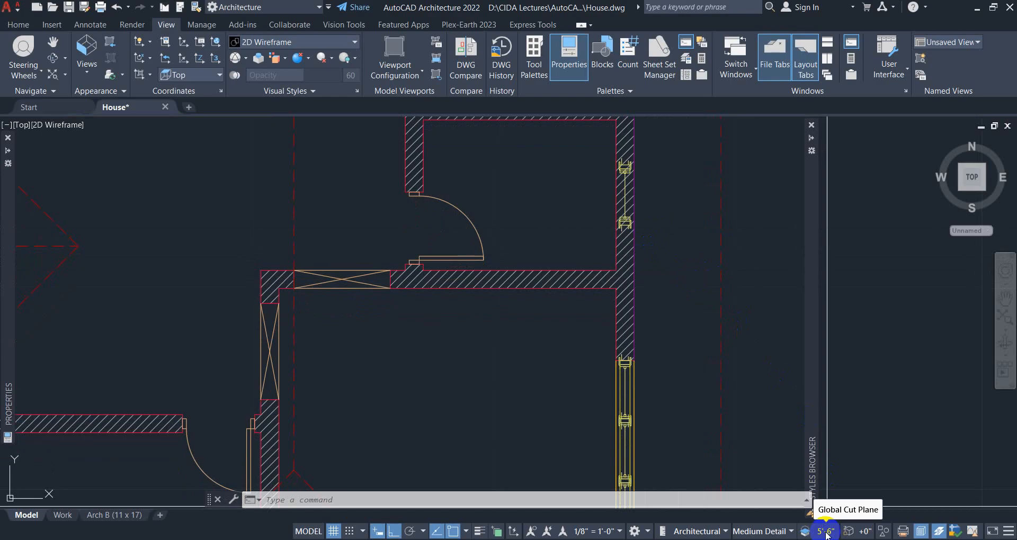
Toggle the Cut Plane Icon and Cut Plane Text status bar options off and back on.
left_click(1008, 533)
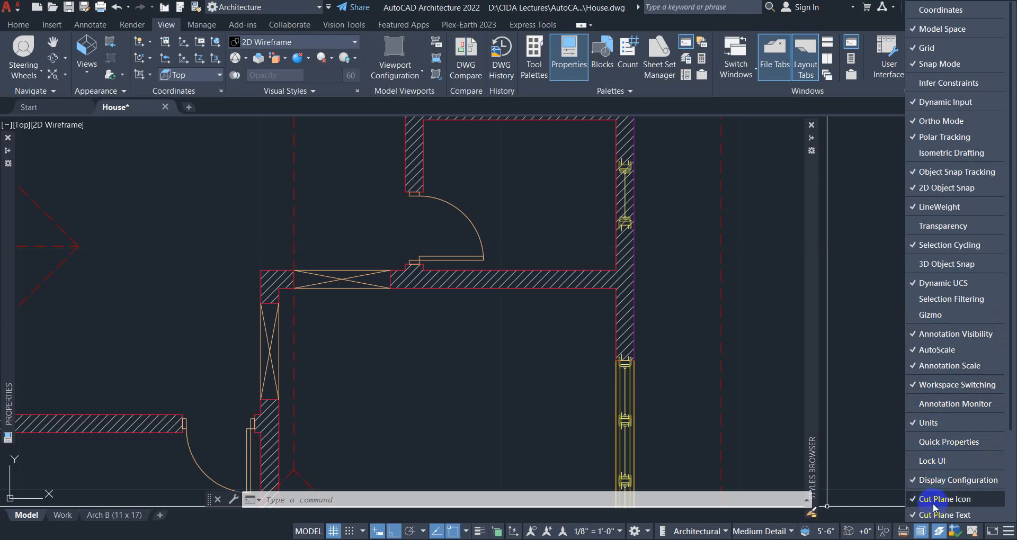
scroll(943, 503, "down", 3)
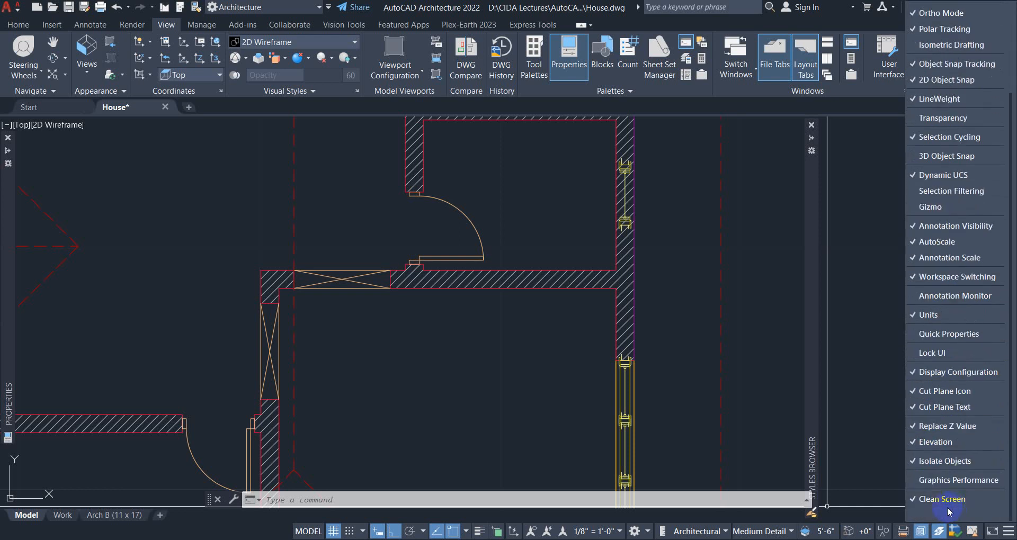
left_click(945, 391)
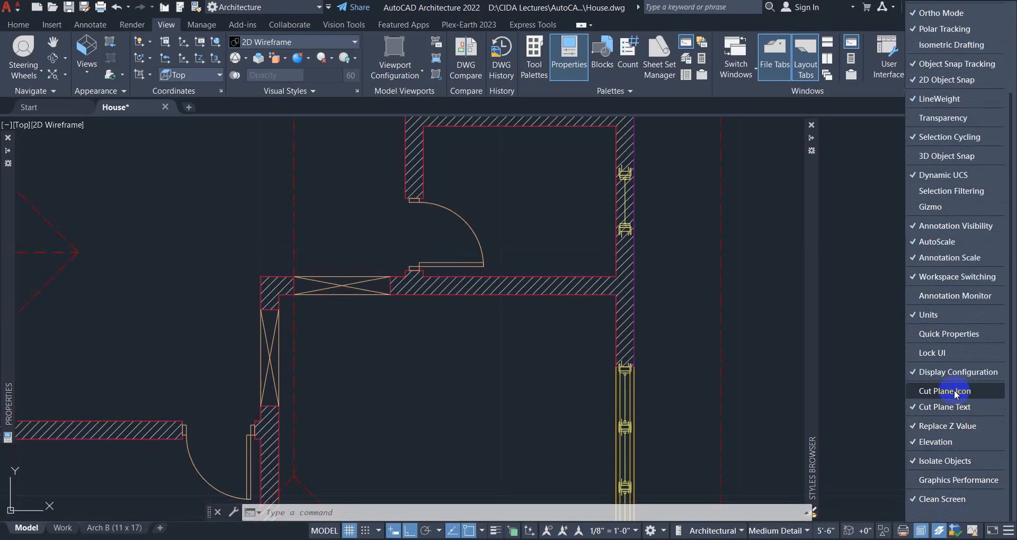
left_click(956, 392)
left_click(954, 412)
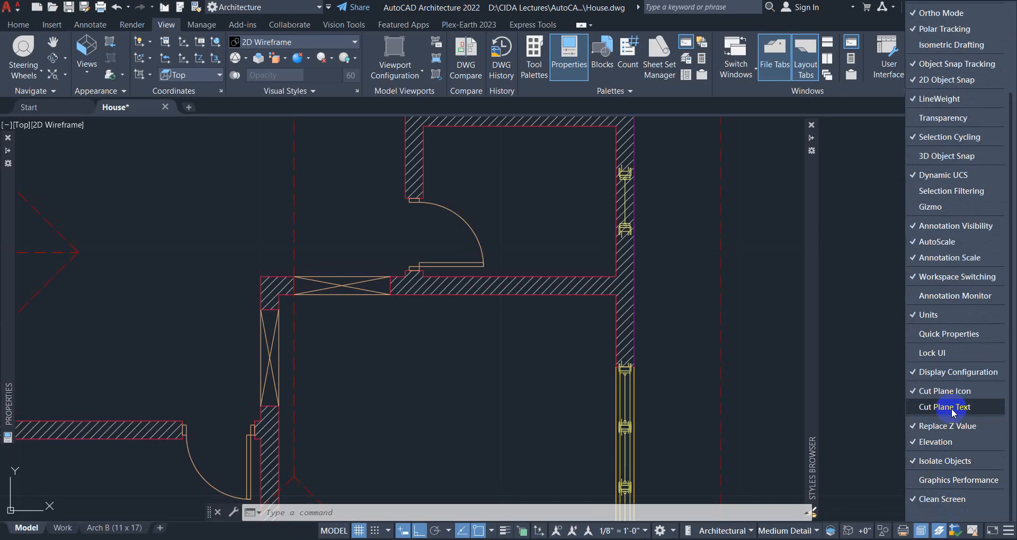
left_click(941, 414)
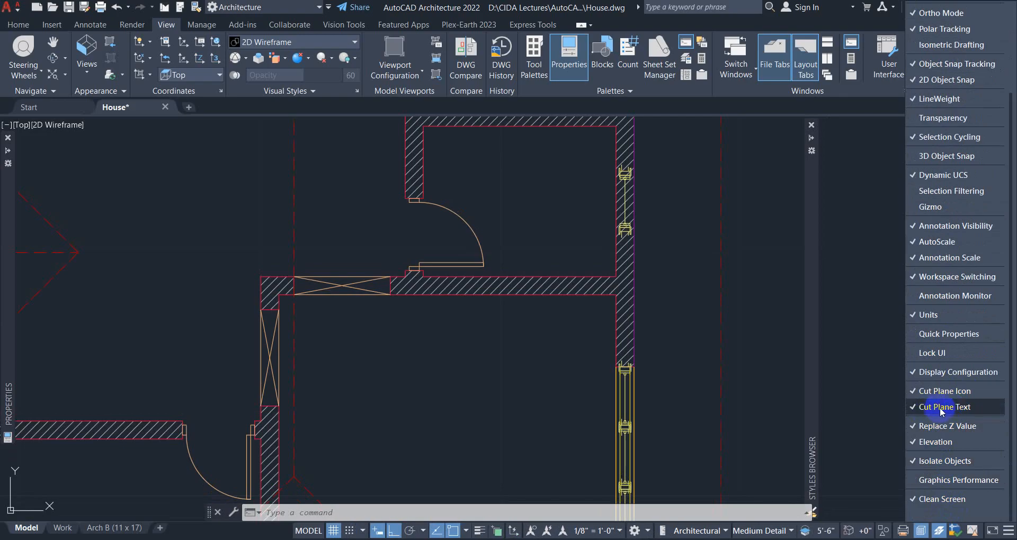
left_click(939, 408)
left_click(939, 408)
left_click(870, 447)
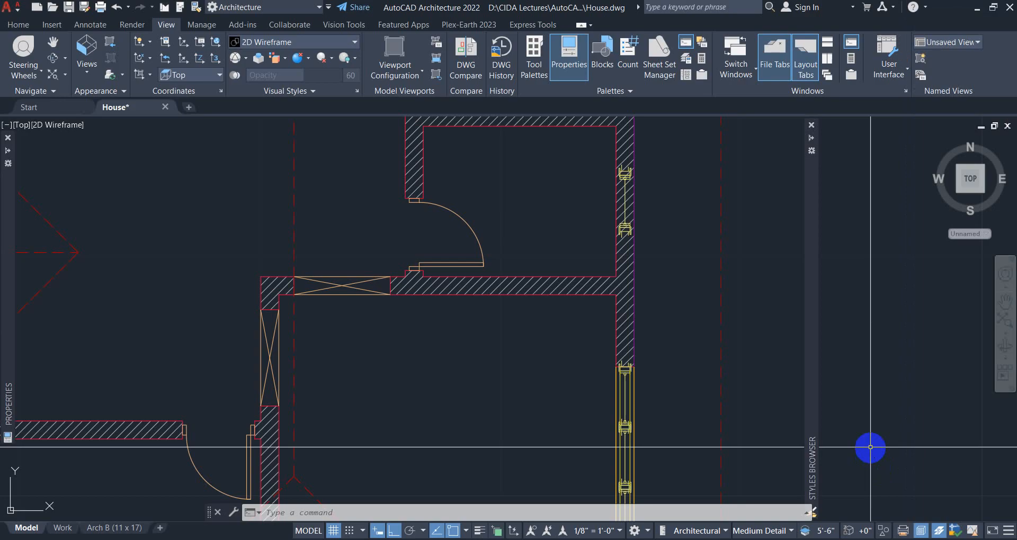
left_click(1008, 532)
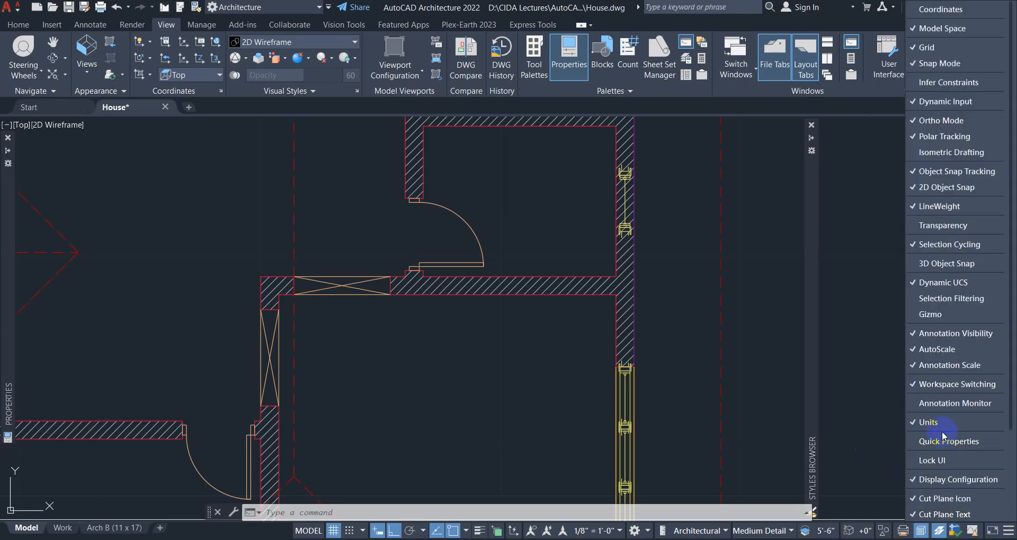
left_click(839, 492)
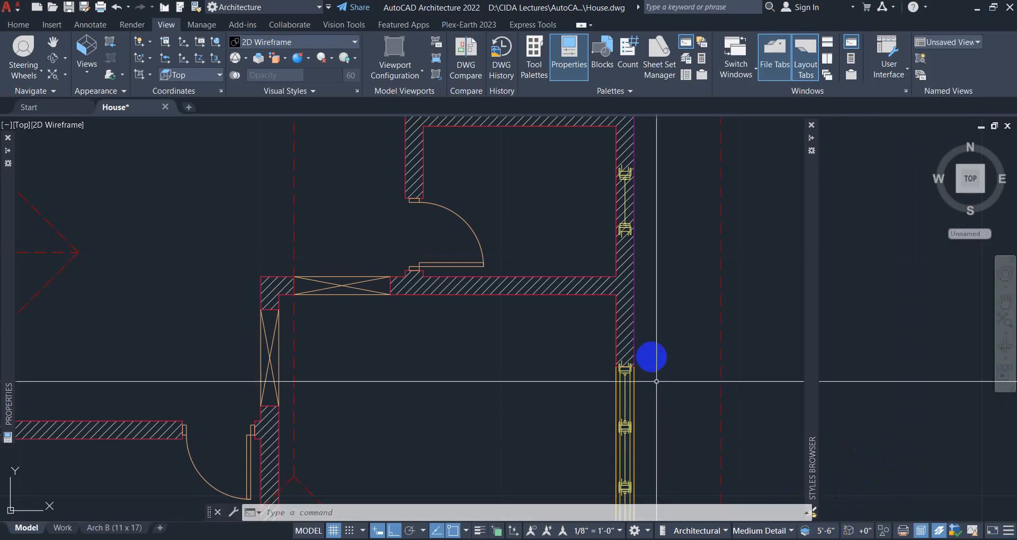
Set the global cut plane's cut height to 7'-6" and check the small windows in the east wall.
scroll(652, 347, "down", 5)
middle_click_drag(656, 360, 598, 304)
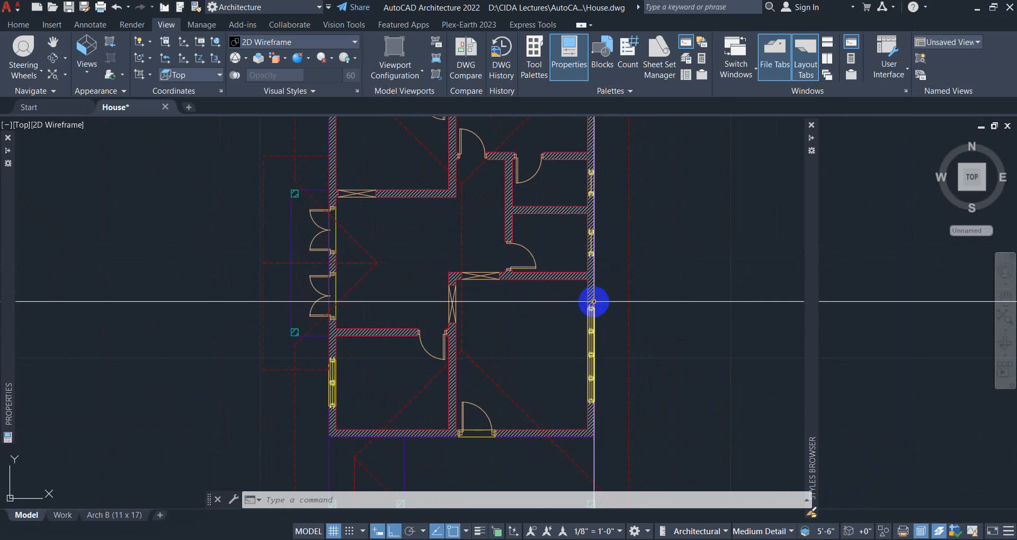
middle_click_drag(603, 255, 597, 288)
scroll(597, 288, "up", 7)
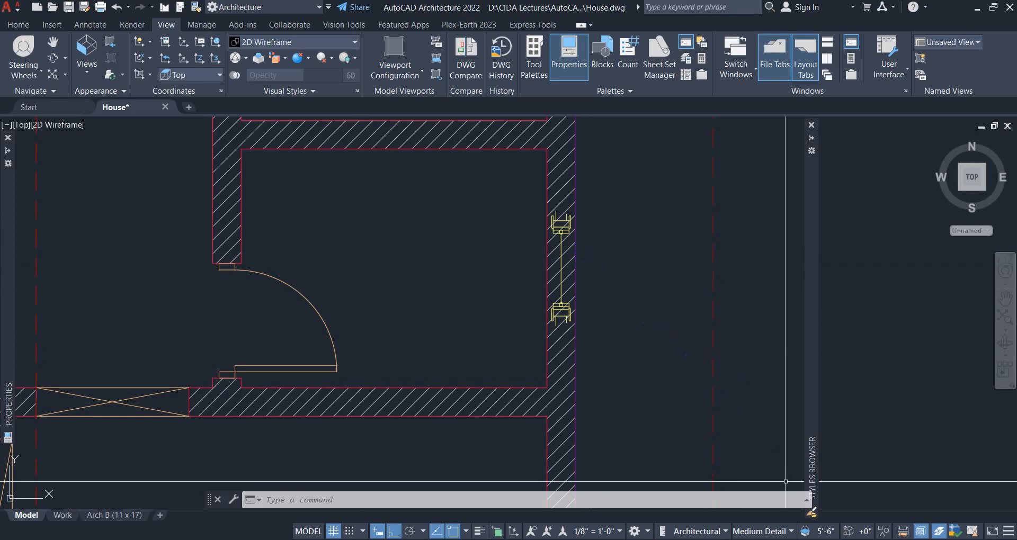
left_click(825, 531)
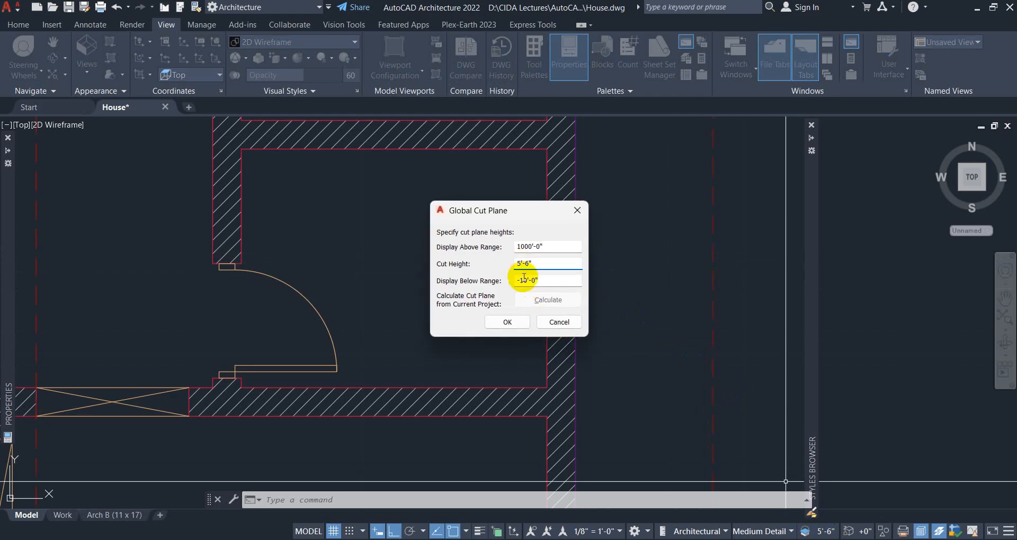
left_click(509, 322)
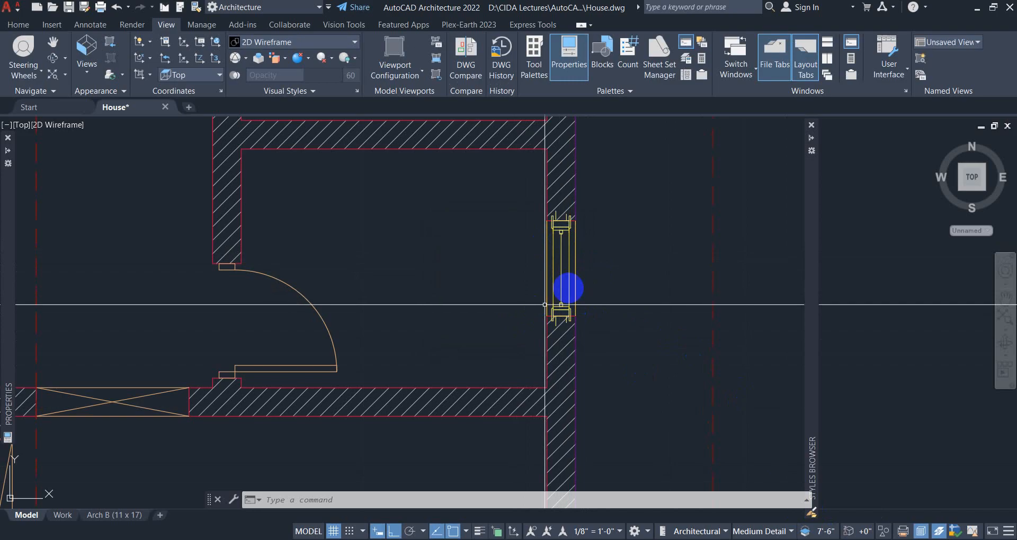
scroll(545, 305, "down", 5)
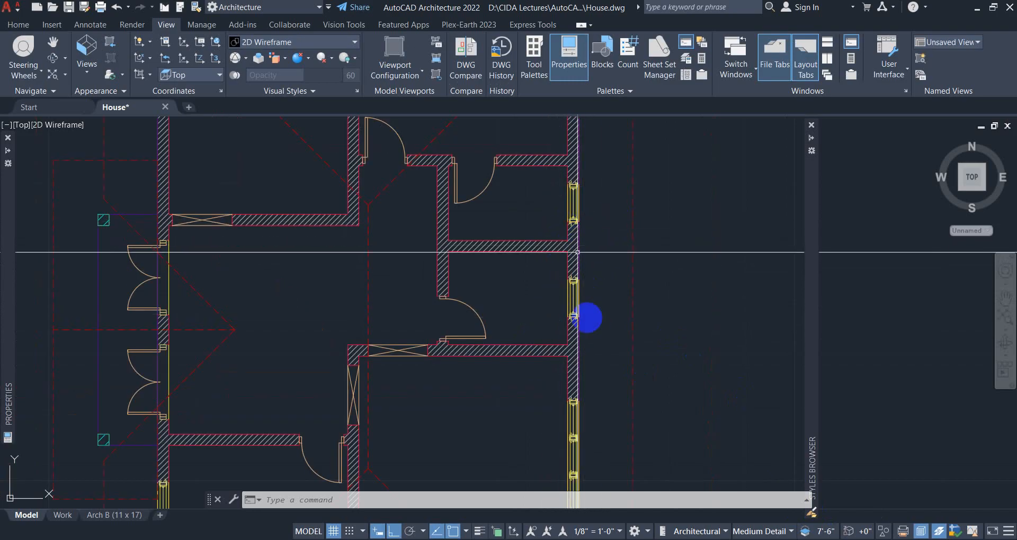
scroll(578, 252, "down", 2)
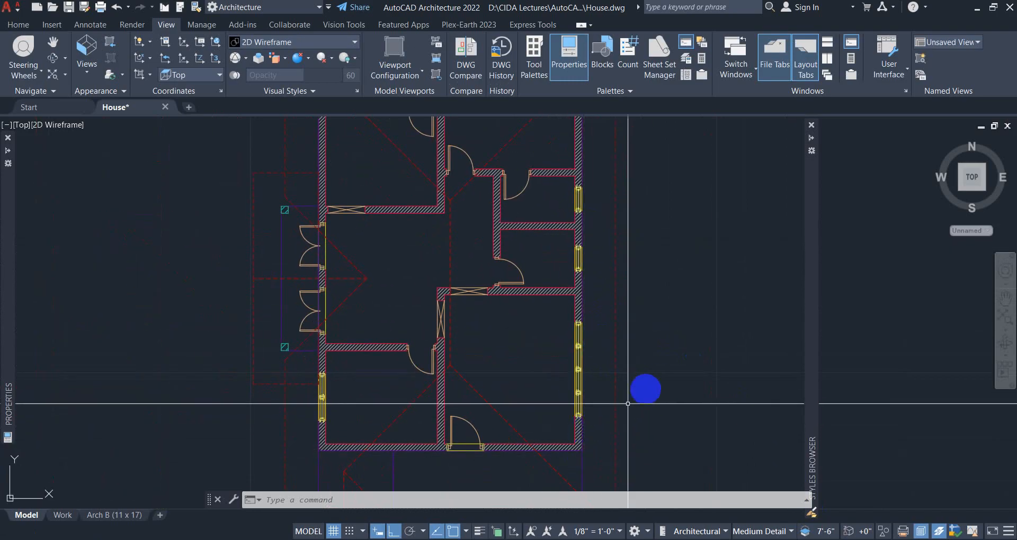
mouse_move(582, 306)
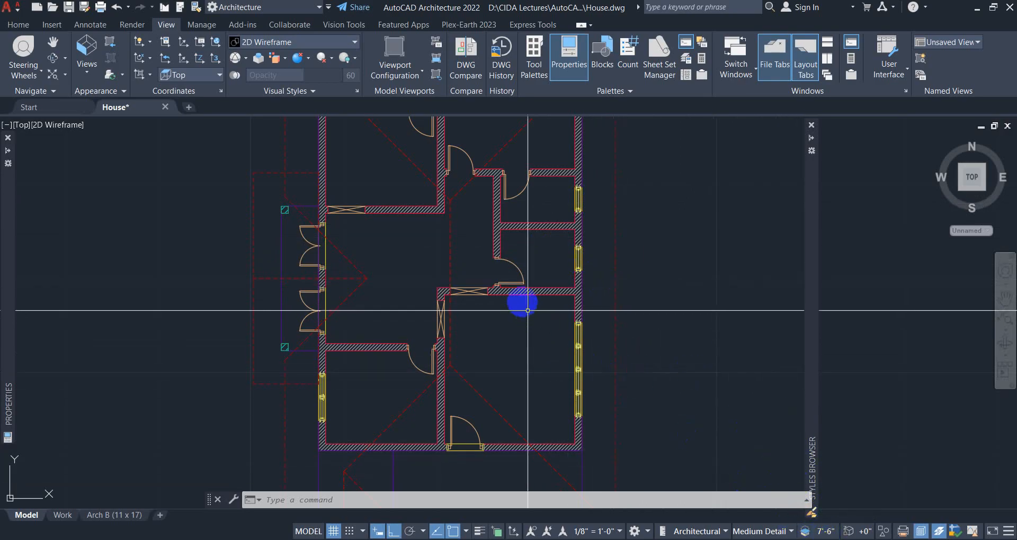
Create a Hidden Line Projection of the entire house and insert it in plan view on the empty area east of the plan.
scroll(590, 321, "down", 2)
middle_click_drag(588, 343, 528, 337)
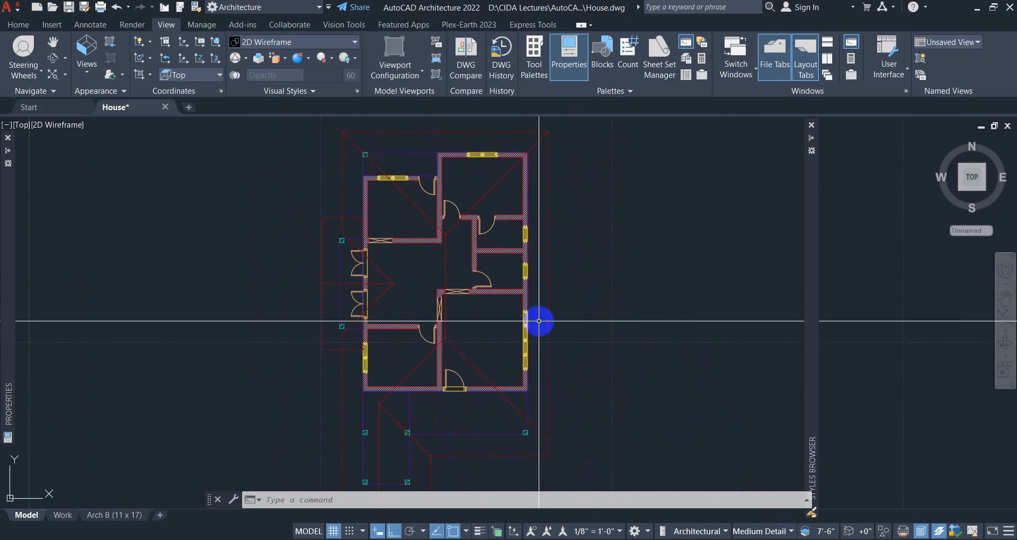
middle_click_drag(511, 321, 501, 257)
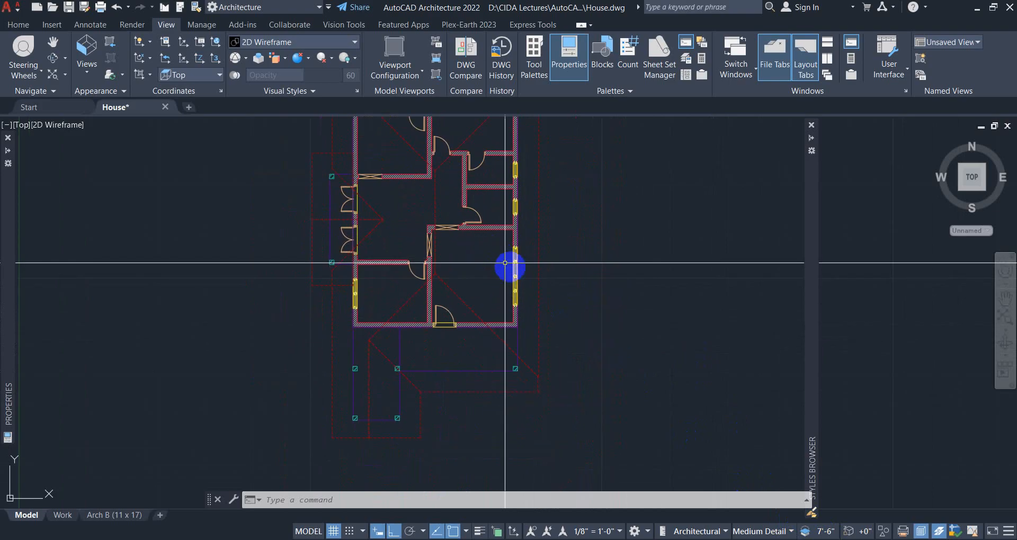
scroll(536, 276, "down", 2)
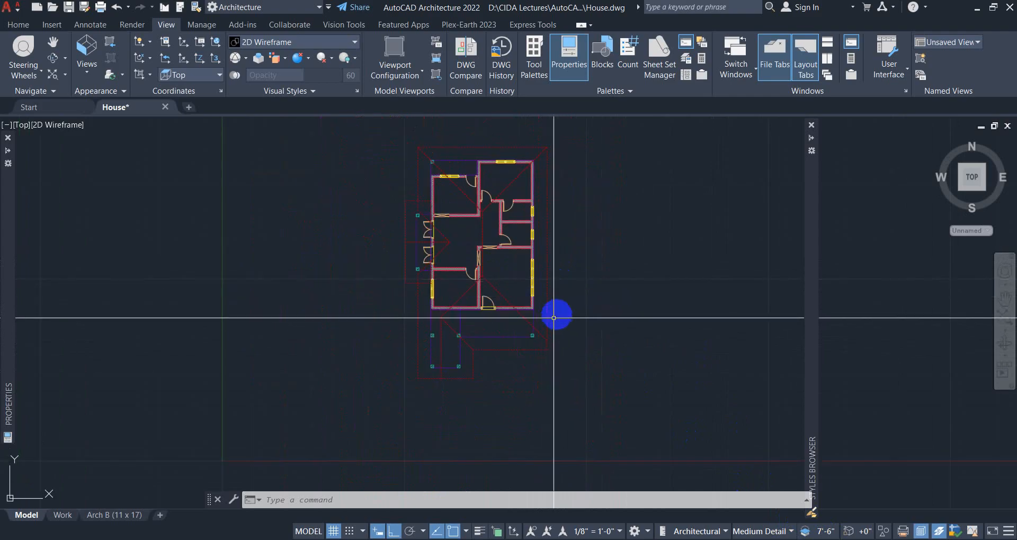
scroll(588, 326, "down", 2)
middle_click_drag(574, 331, 418, 320)
scroll(385, 316, "up", 2)
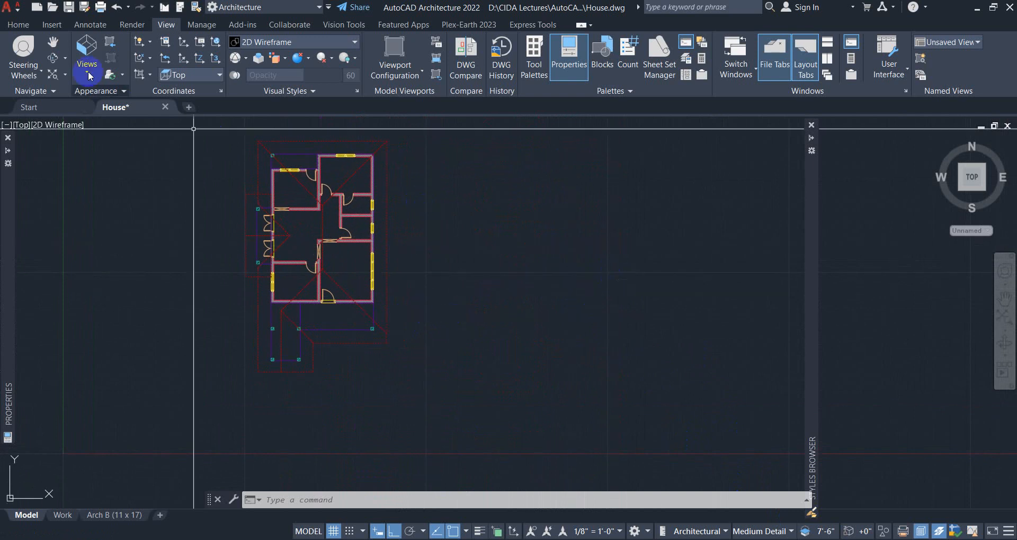
left_click(18, 25)
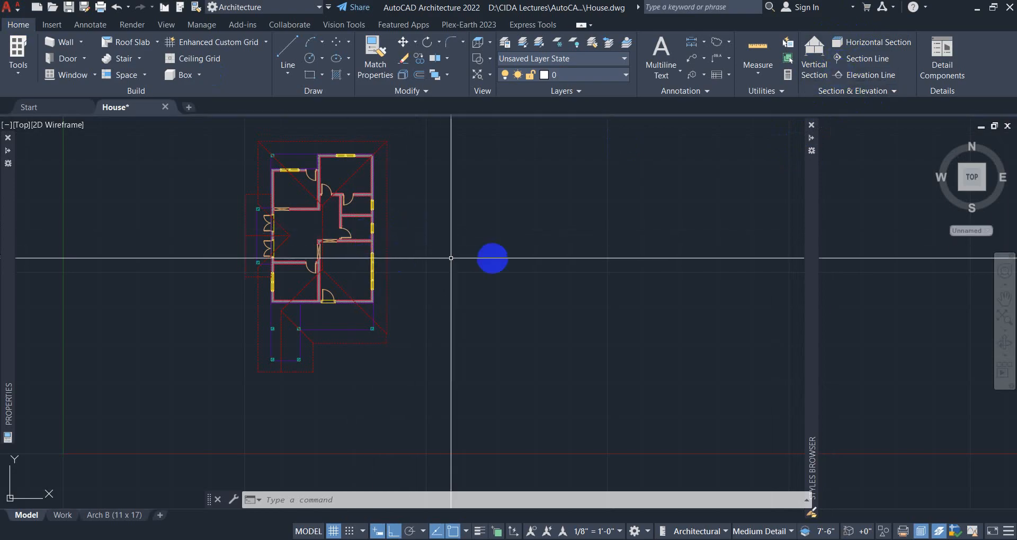
left_click(872, 92)
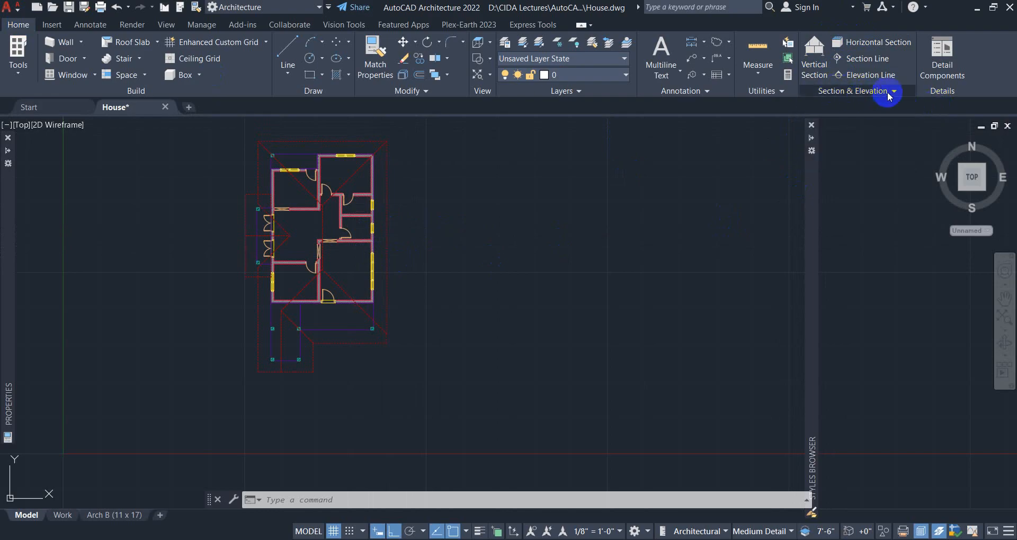
left_click(889, 94)
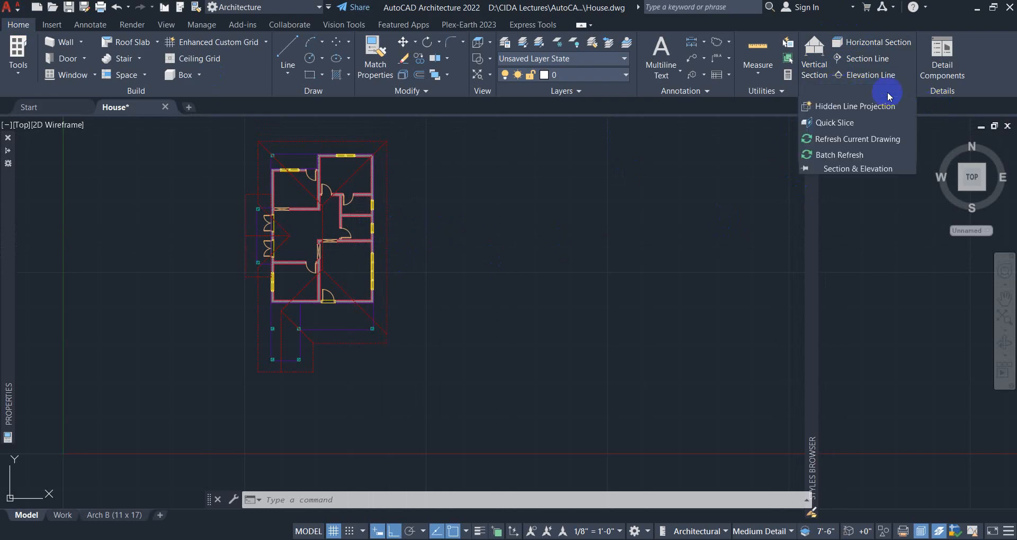
left_click(849, 109)
scroll(489, 270, "down", 2)
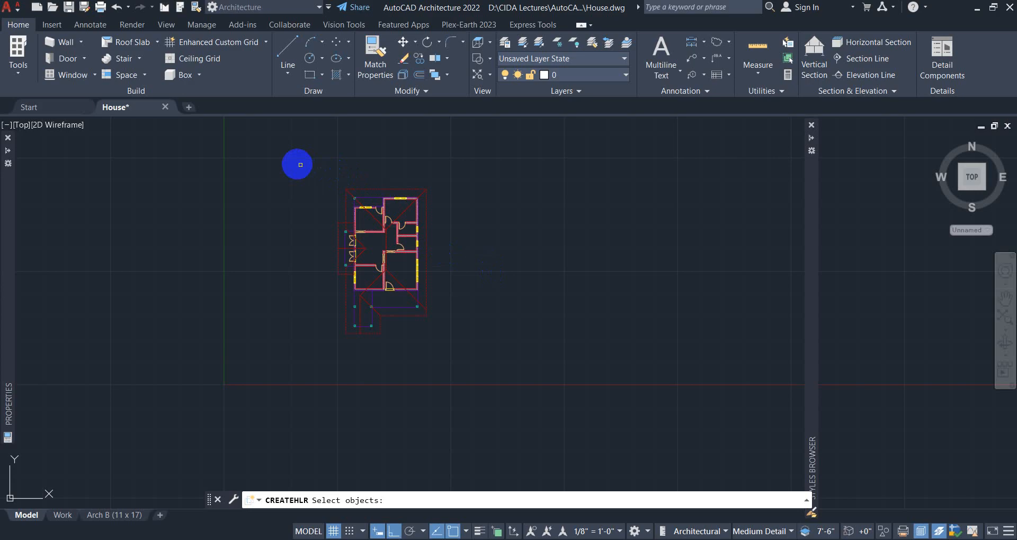
left_click_drag(301, 165, 475, 394)
right_click(467, 293)
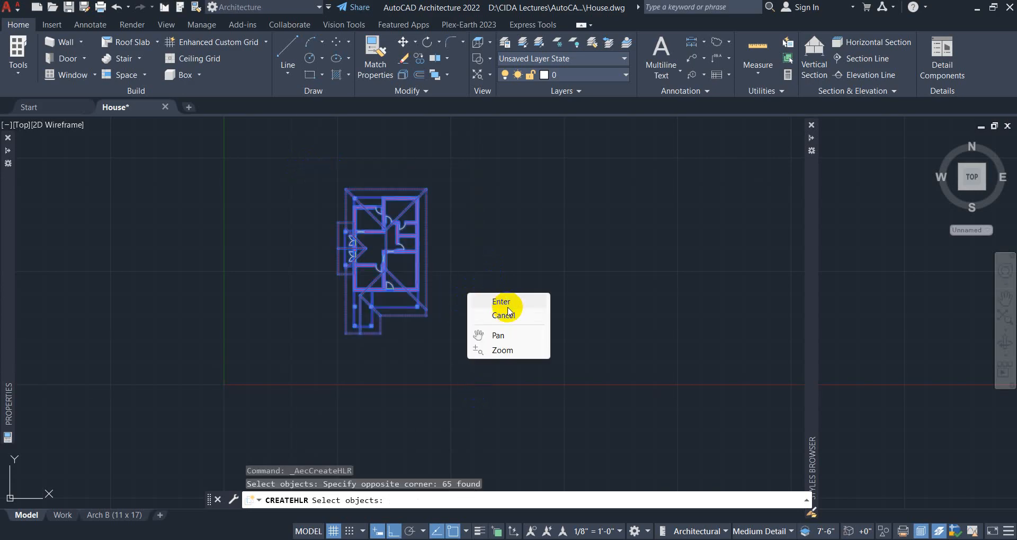
left_click(504, 299)
left_click(514, 306)
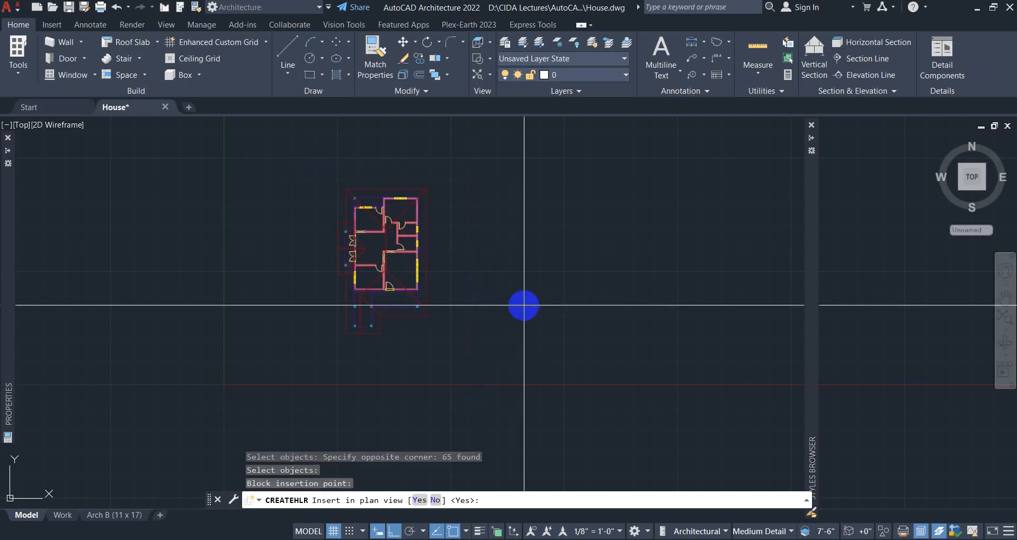
key("Return")
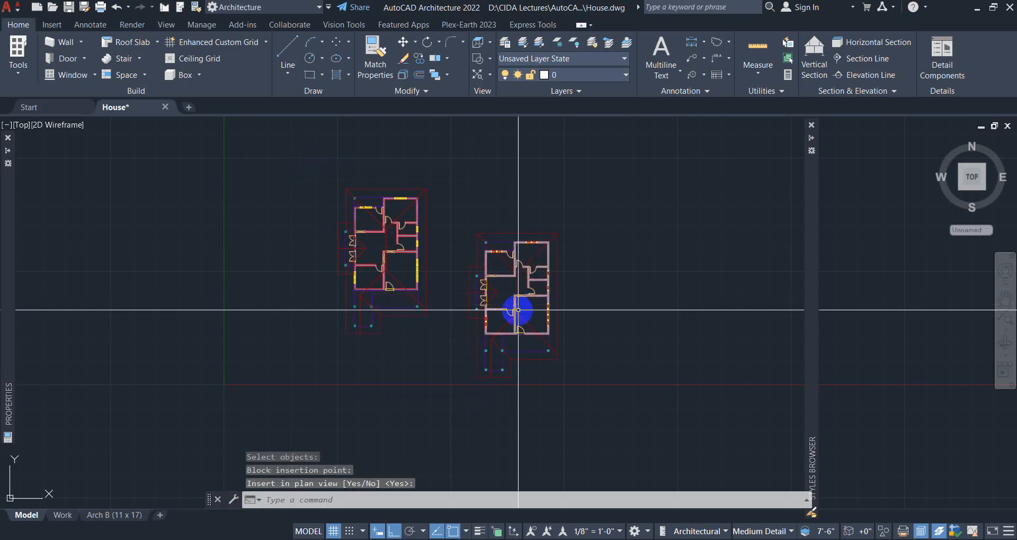
Move the hidden line projection block farther east and slightly north, clear of the original house plan, and deselect it.
left_click(527, 315)
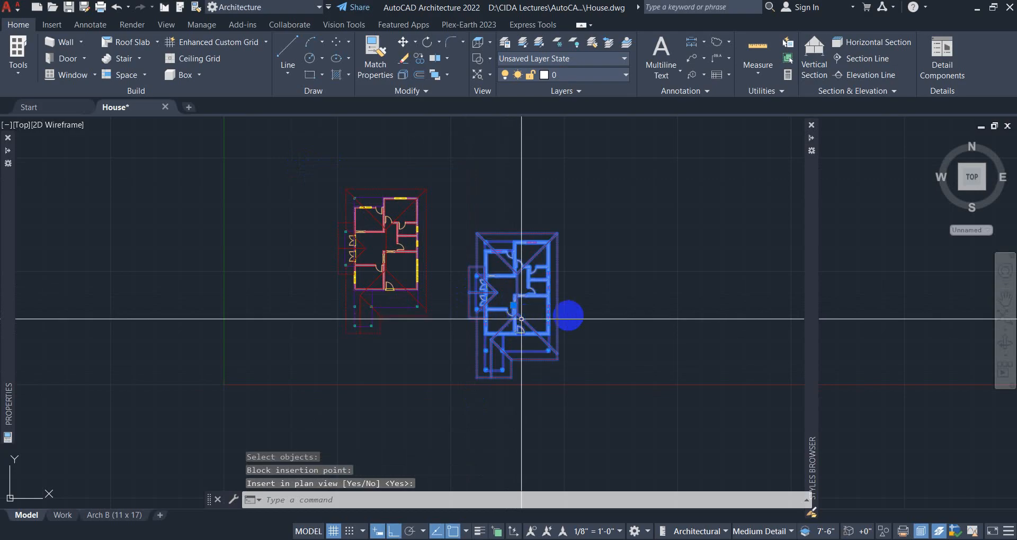
scroll(520, 346, "up", 2)
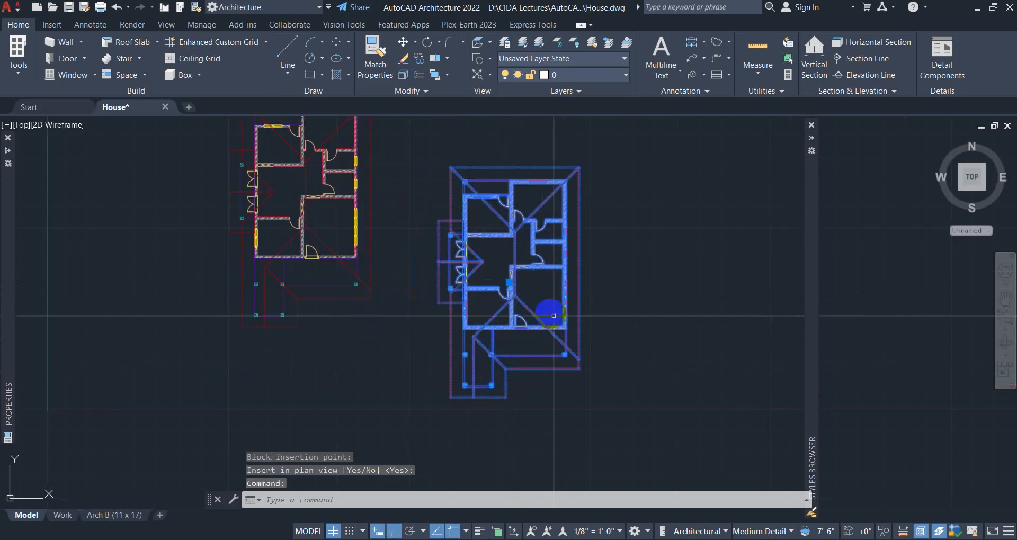
key("Escape")
left_click(531, 311)
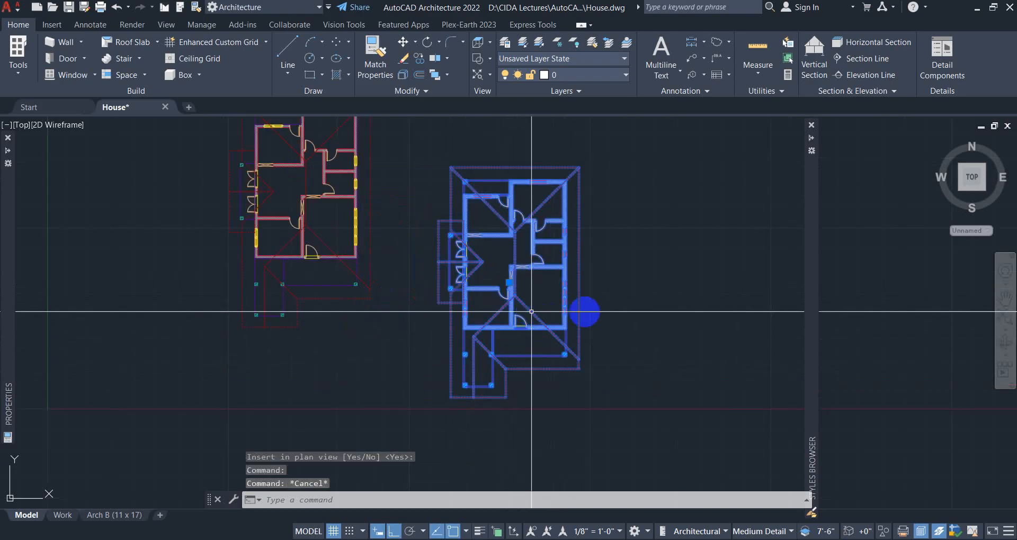
left_click(509, 282)
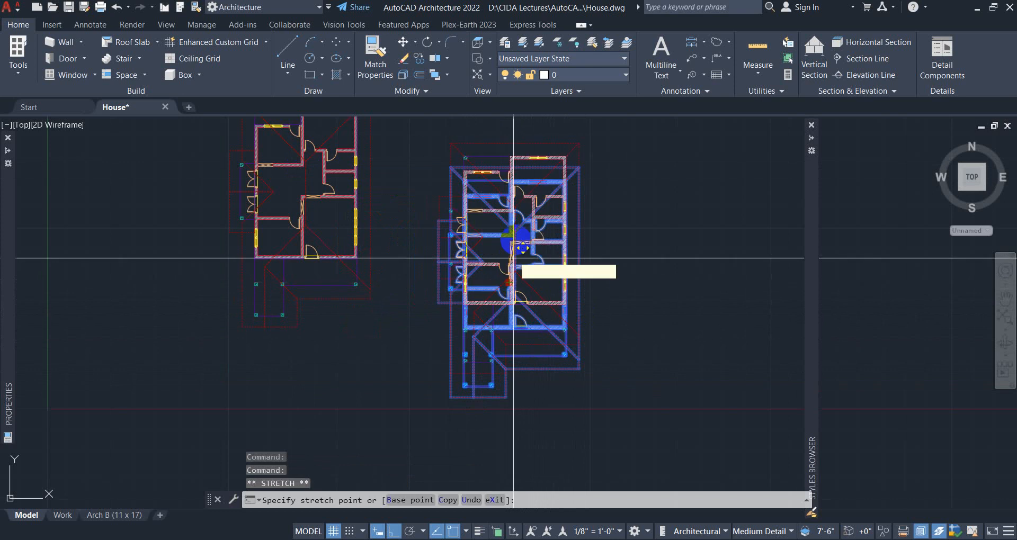
left_click(607, 194)
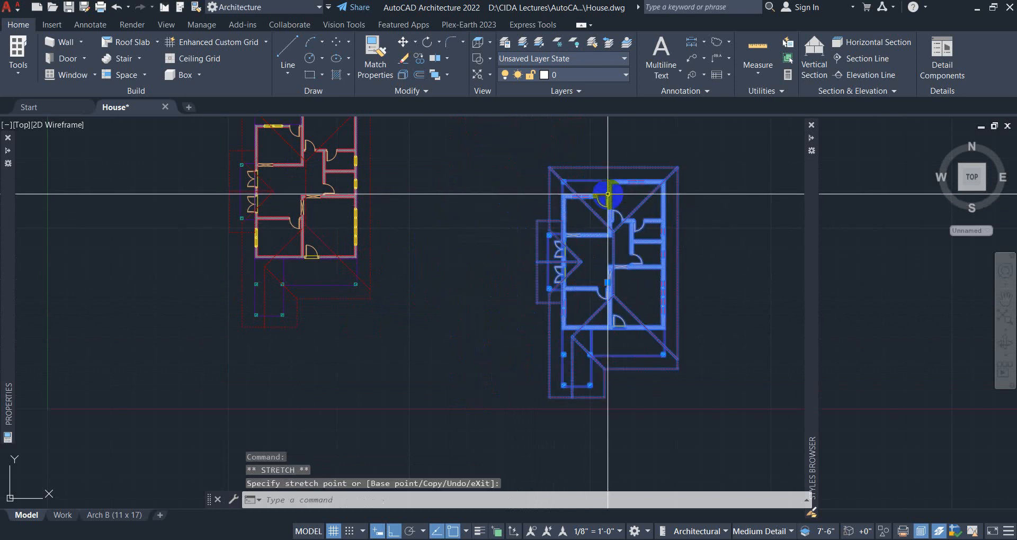
left_click(608, 283)
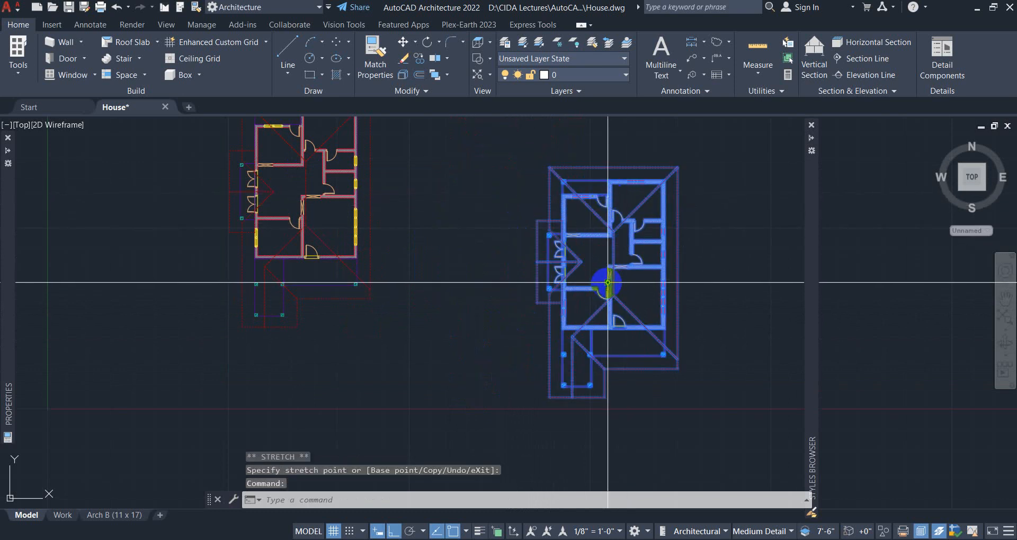
left_click(607, 282)
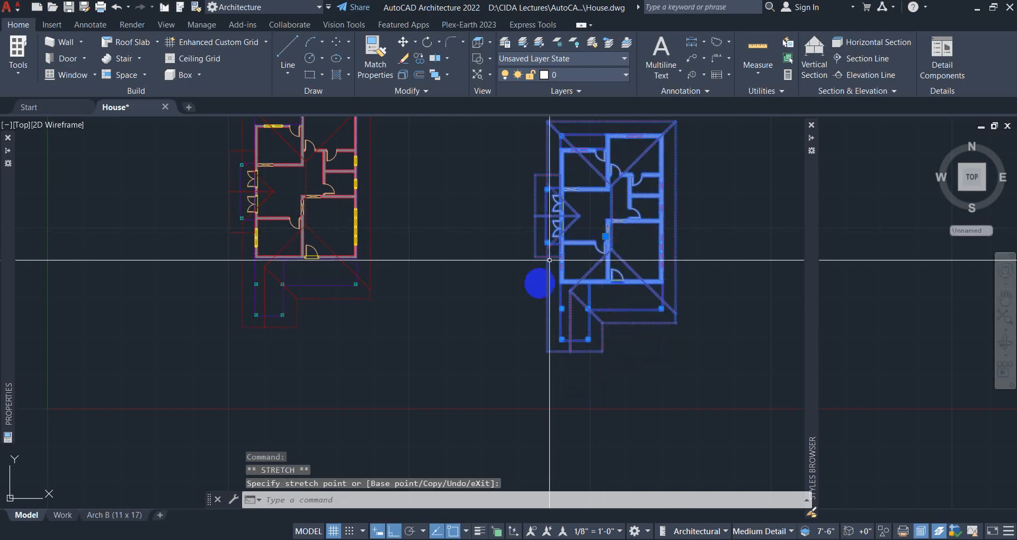
scroll(518, 299, "down", 3)
key("Escape")
key("Escape")
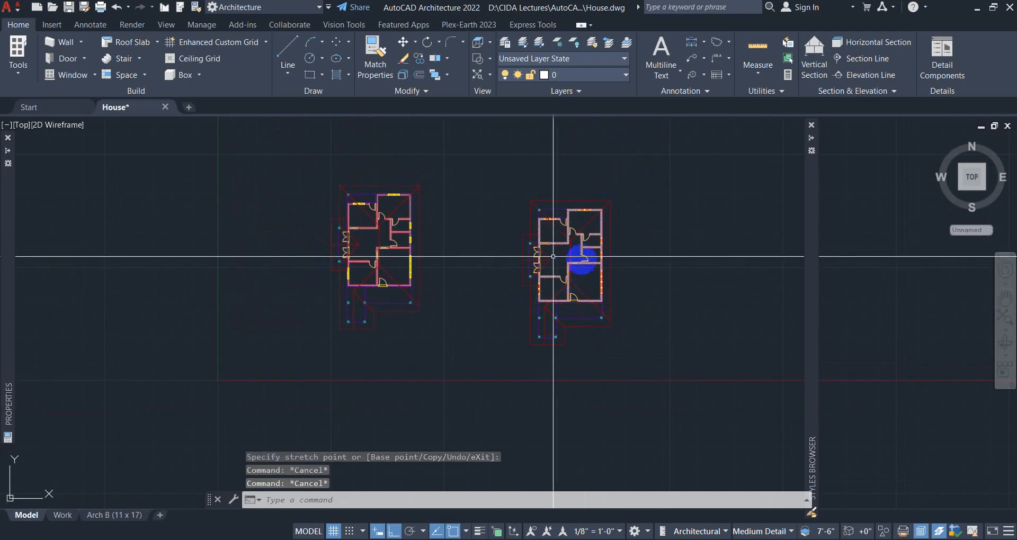
Inspect the hidden line projection block in the Object Viewer by orbiting it to a tilted view, and close the viewer.
left_click(581, 267)
left_click(566, 268)
right_click(563, 268)
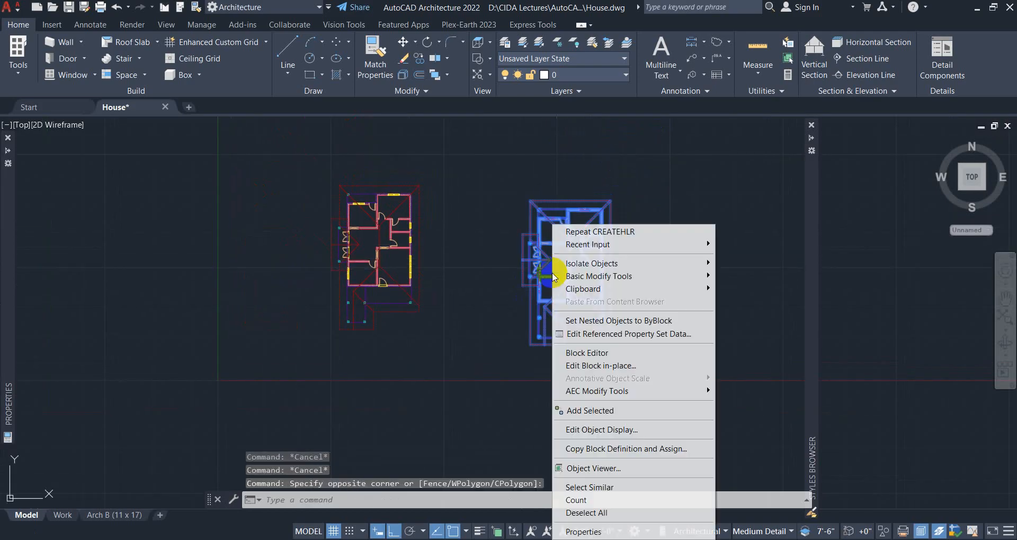
left_click(652, 469)
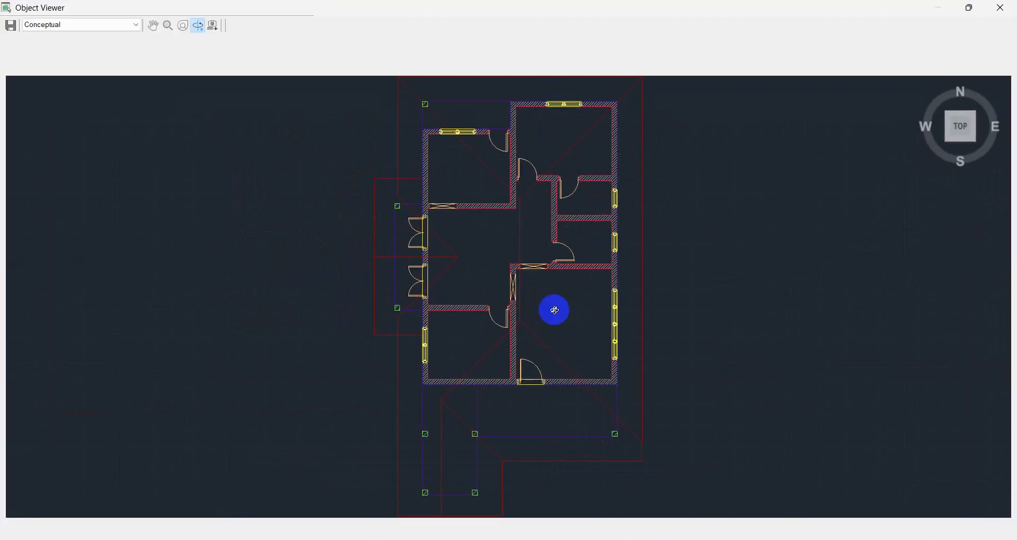
left_click_drag(552, 311, 527, 329)
right_click(466, 202)
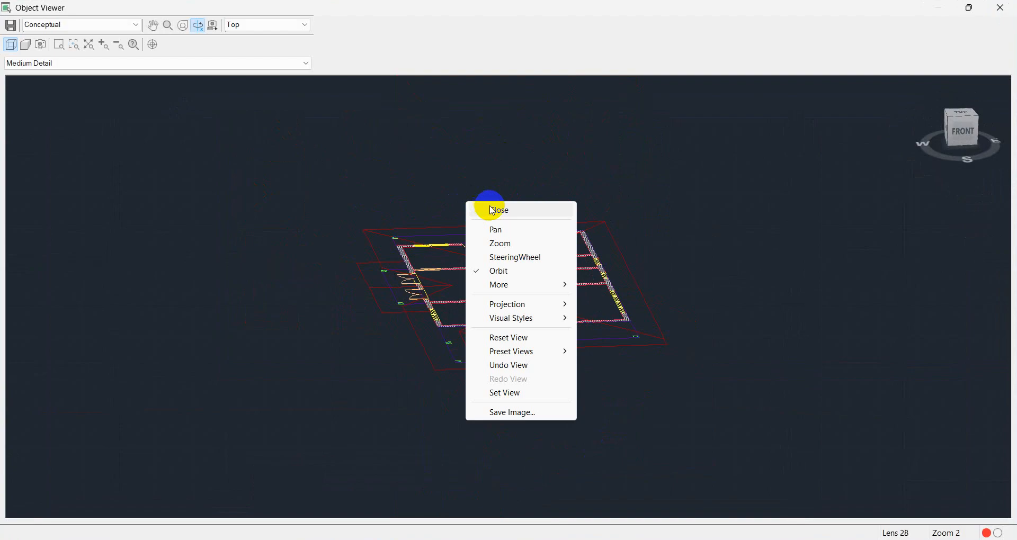
left_click(491, 209)
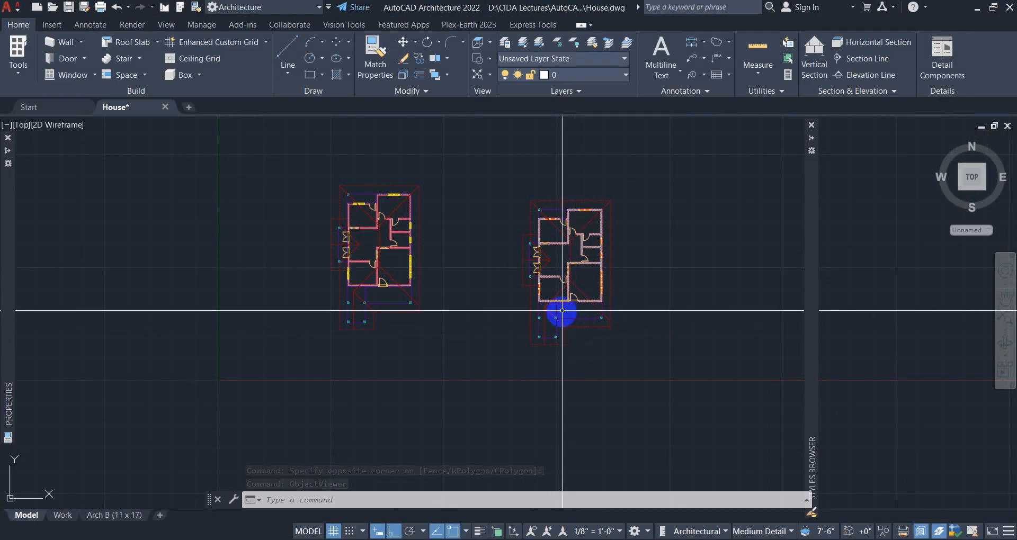
Move the hidden line projection block straight south so it sits southeast of the original plan, and clear the selection.
left_click(545, 280)
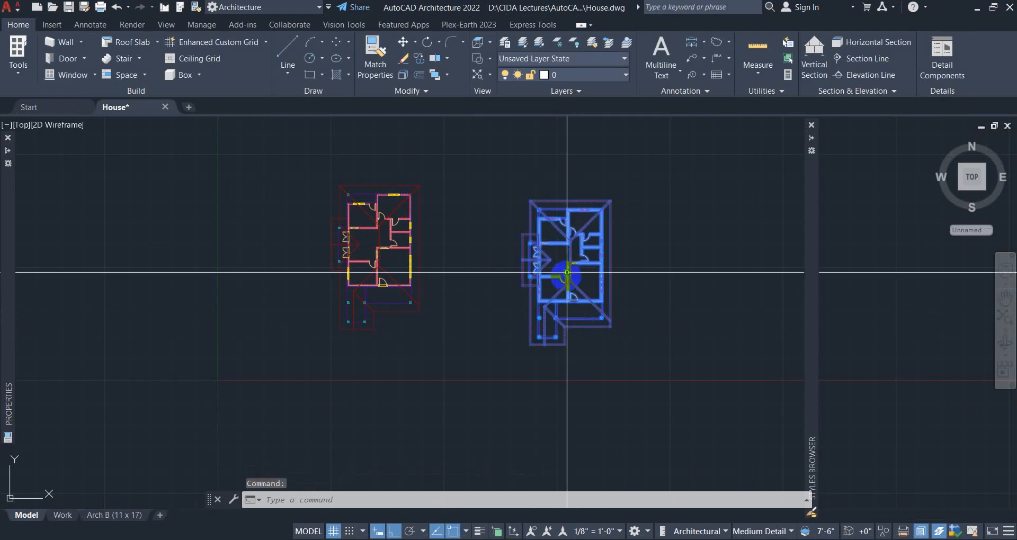
left_click(566, 273)
left_click(546, 418)
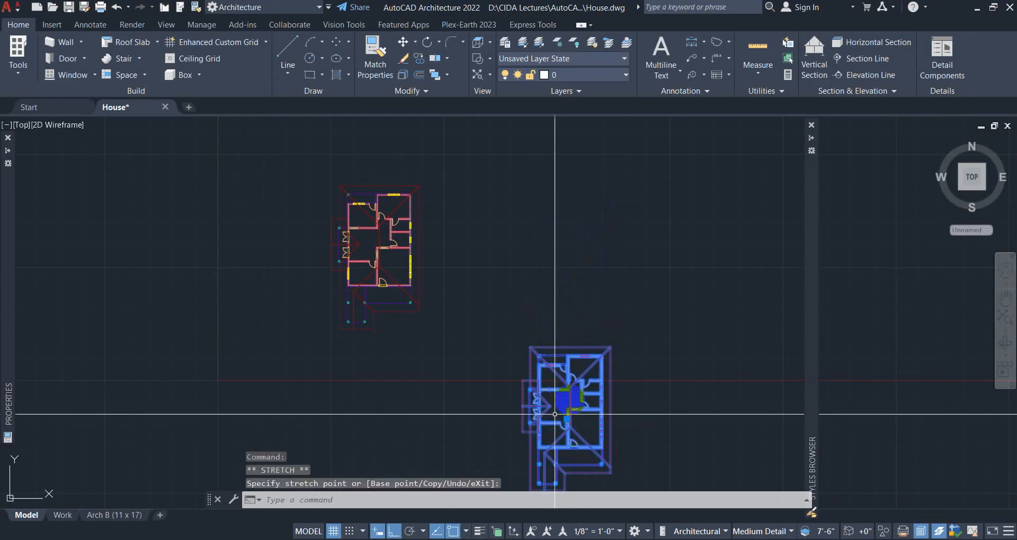
middle_click_drag(612, 379, 627, 341)
key("Escape")
key("Escape")
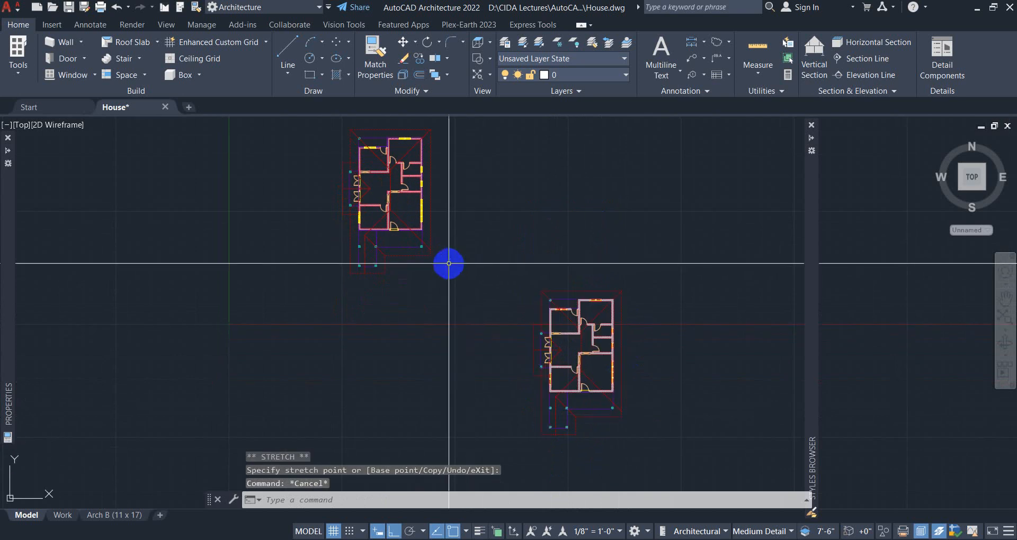
middle_click_drag(454, 305, 465, 328)
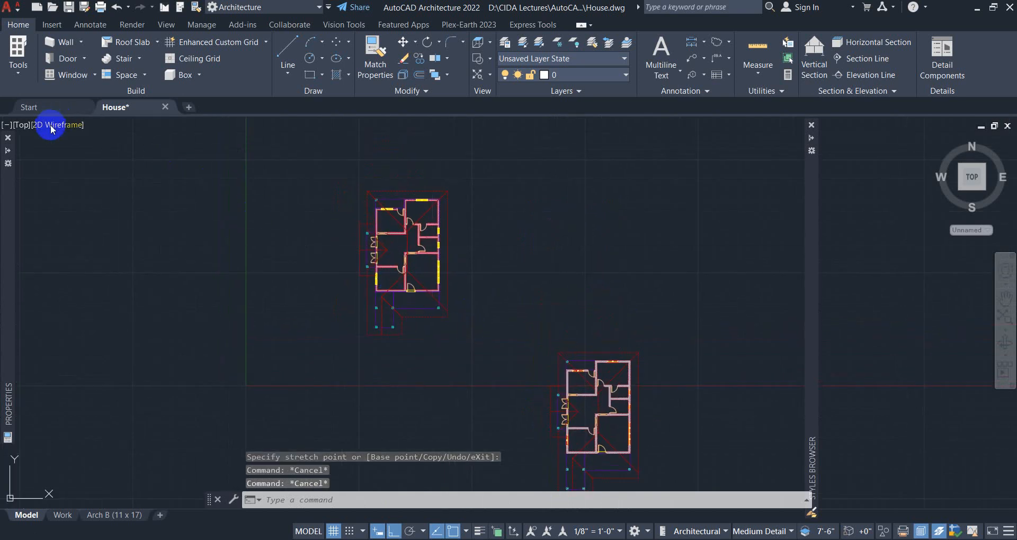
Switch the viewport's visual style to Hidden and keep the Top view.
left_click(51, 125)
left_click(87, 186)
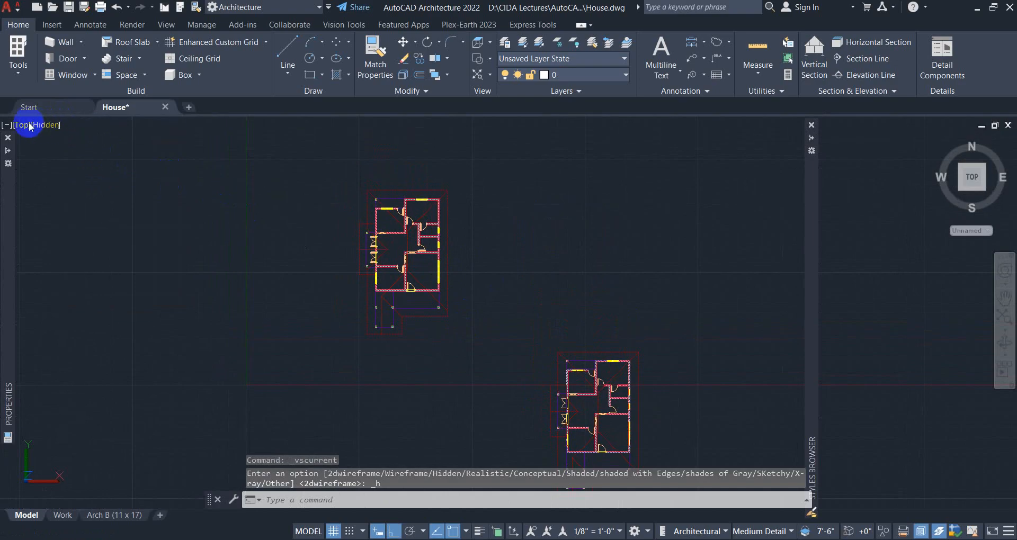
left_click(25, 125)
left_click(70, 158)
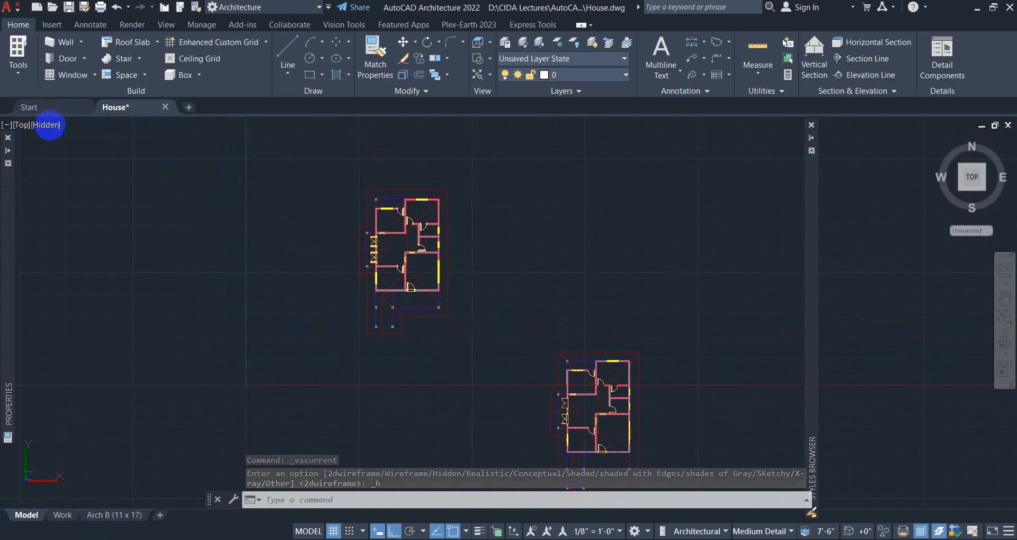
Set the viewport's visual style to Conceptual while staying in the Top view.
left_click(50, 127)
key("Escape")
left_click(52, 126)
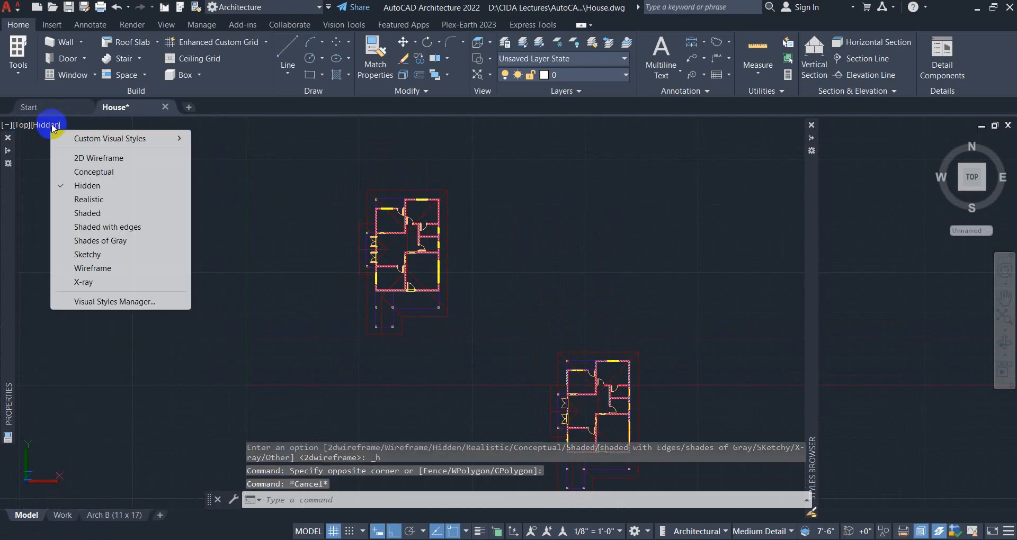
left_click(88, 172)
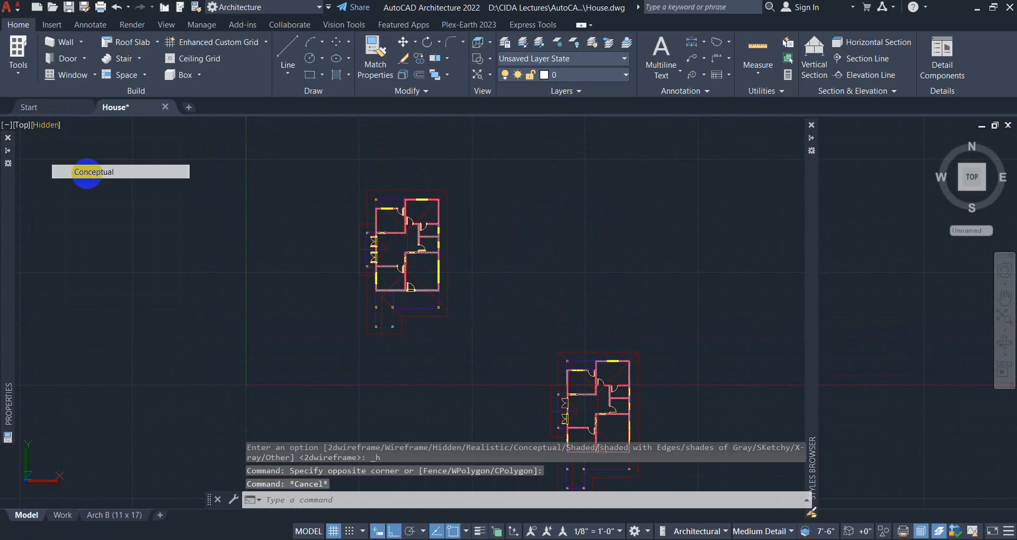
left_click(24, 127)
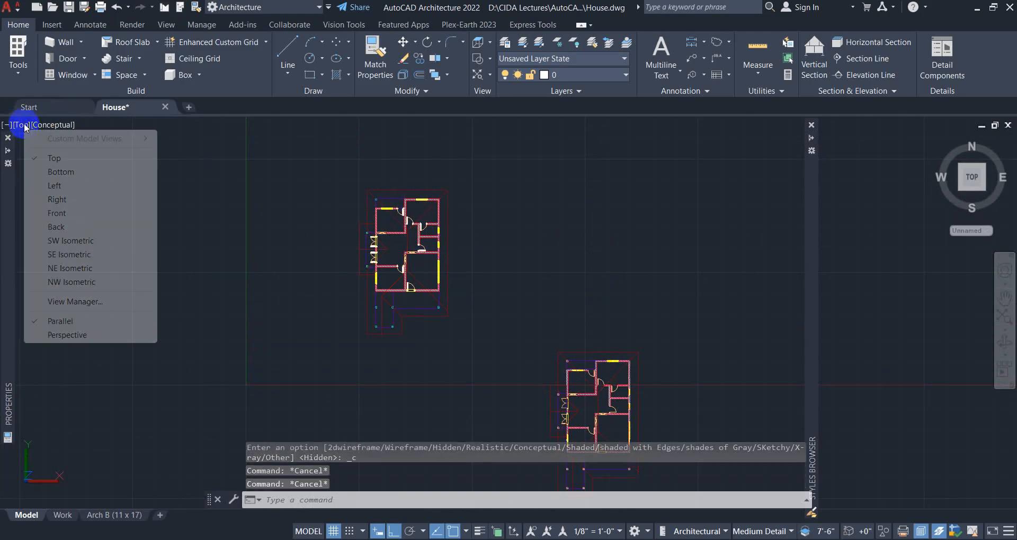
left_click(47, 139)
key("Escape")
key("Escape")
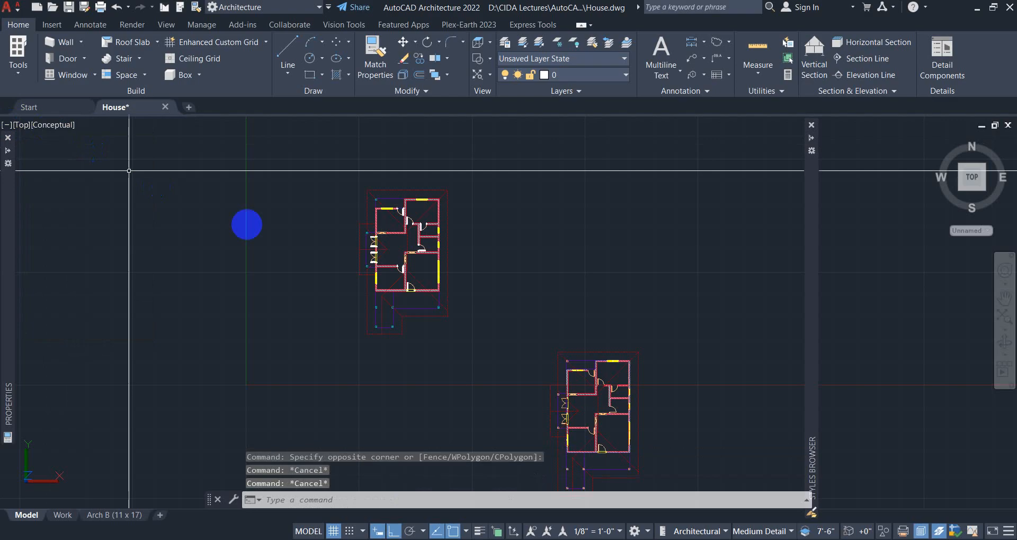
key("Escape")
Regenerate the drawing with the REGEN command.
left_click(295, 239)
left_click(277, 261)
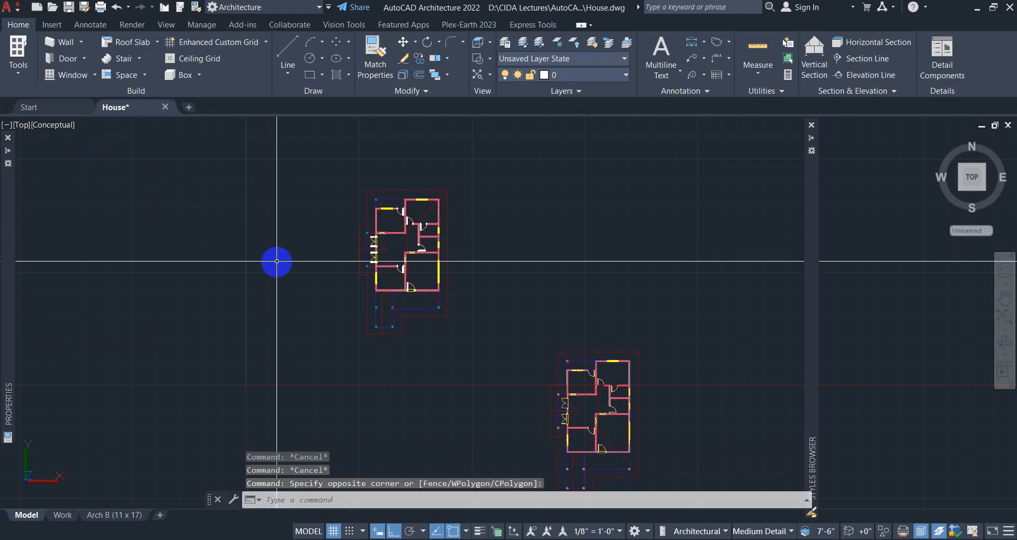
type("re")
key("Return")
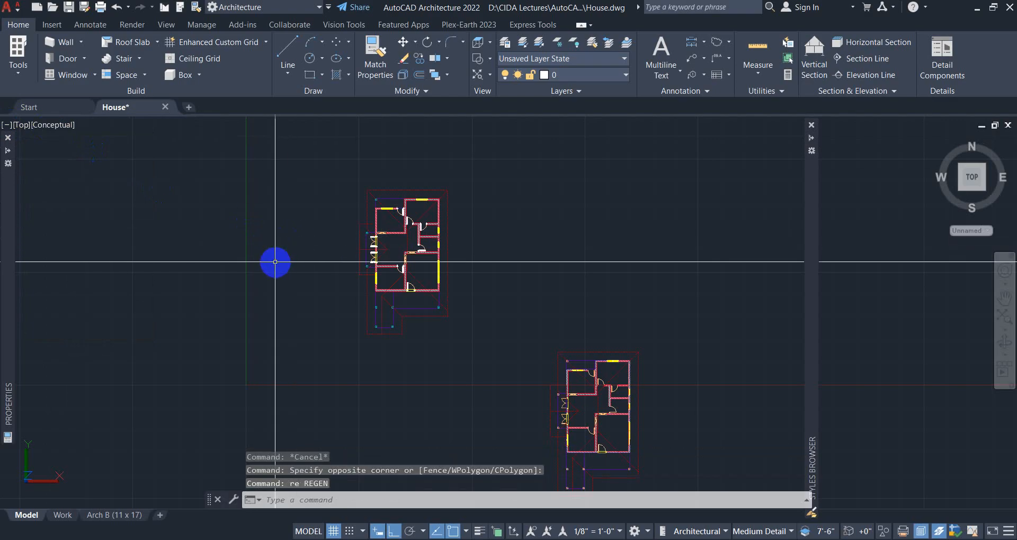
Cycle the viewport's visual style through 2D Wireframe, Conceptual and Shaded, and finish on 2D Wireframe.
left_click(43, 125)
left_click(63, 157)
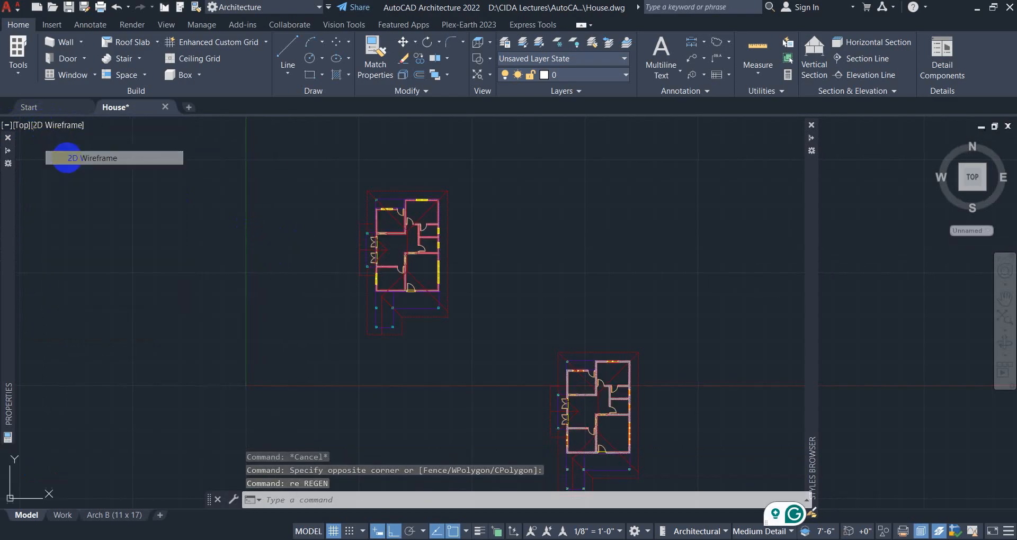
left_click(57, 126)
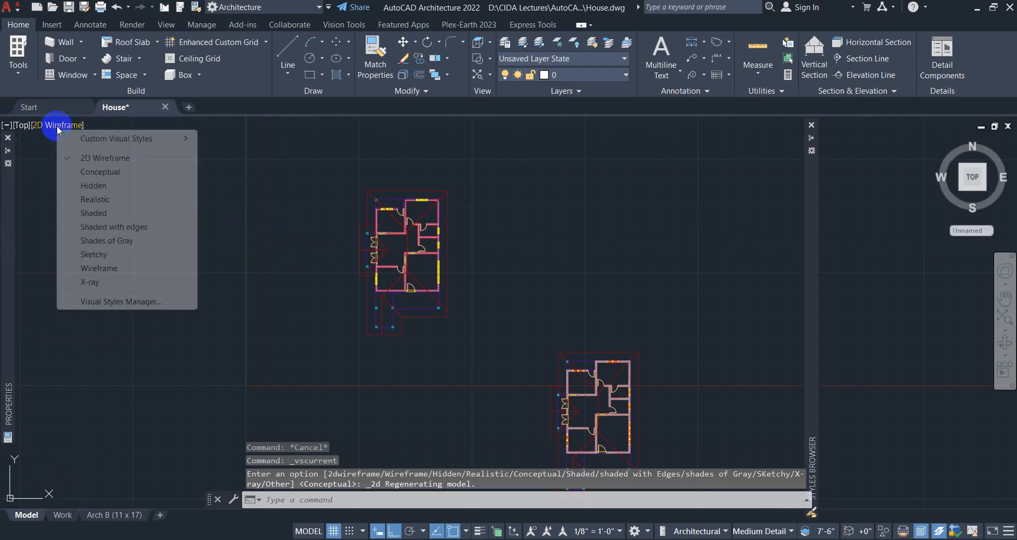
left_click(81, 169)
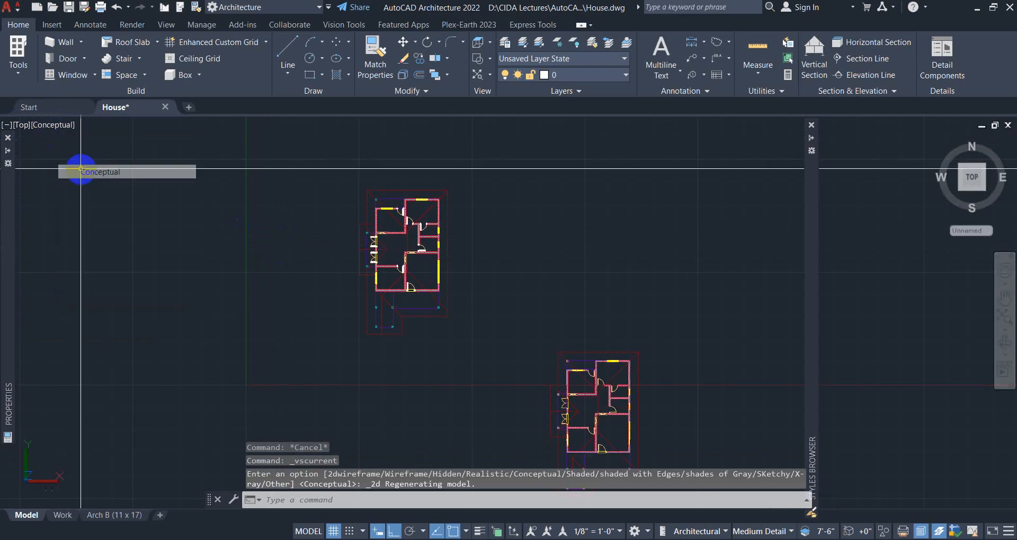
left_click(56, 125)
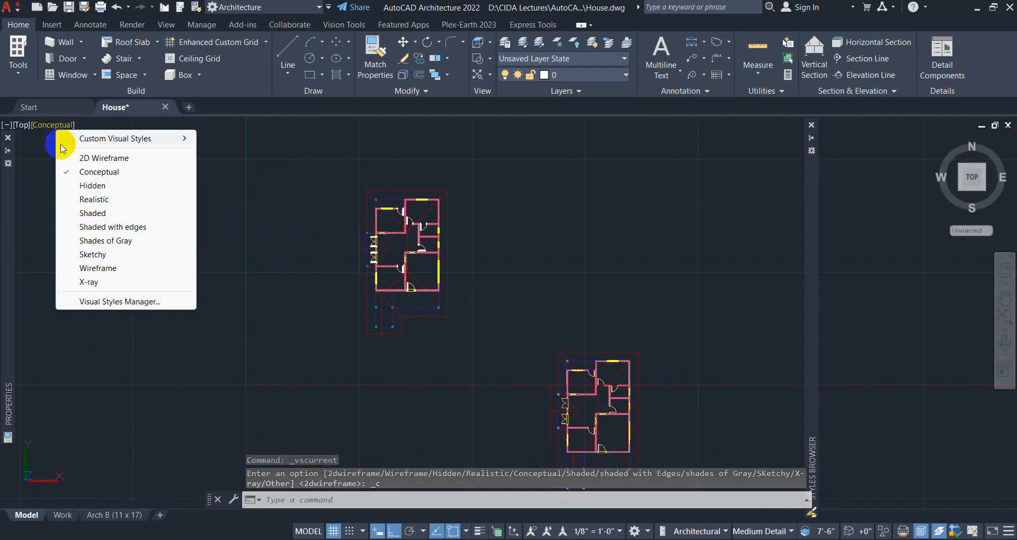
left_click(99, 217)
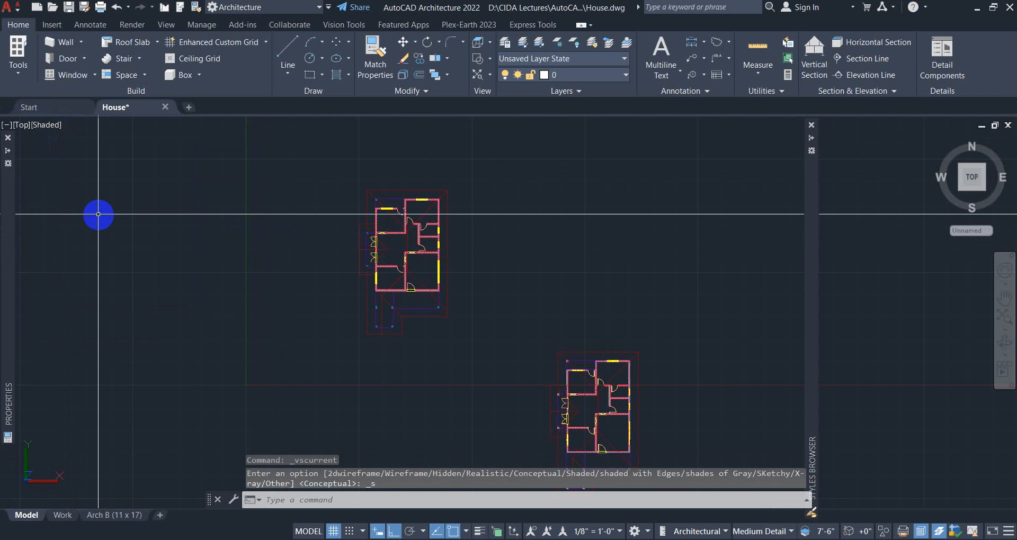
left_click(44, 127)
left_click(67, 158)
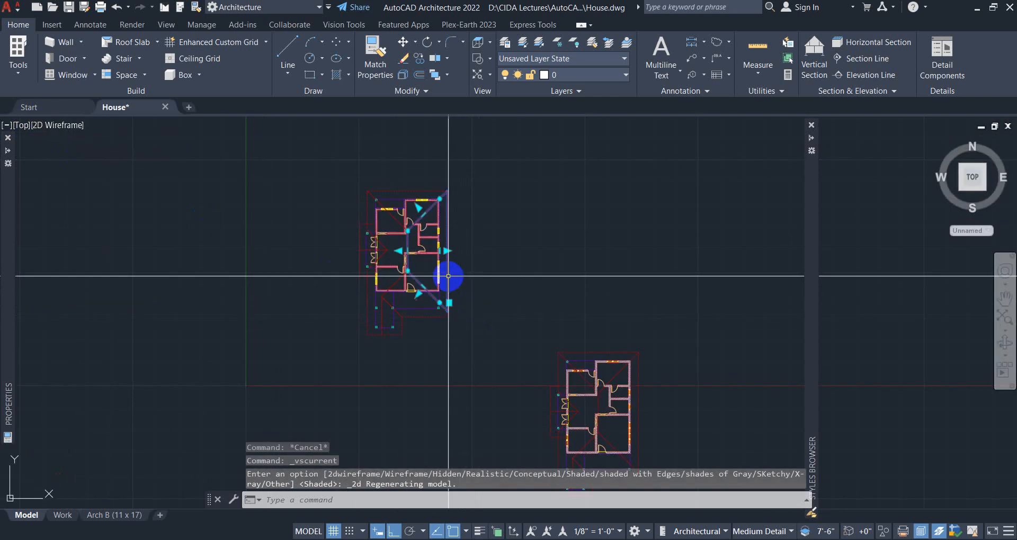
Select all roof slabs of the original house model and move them 50' east, clear of the plan.
right_click(481, 275)
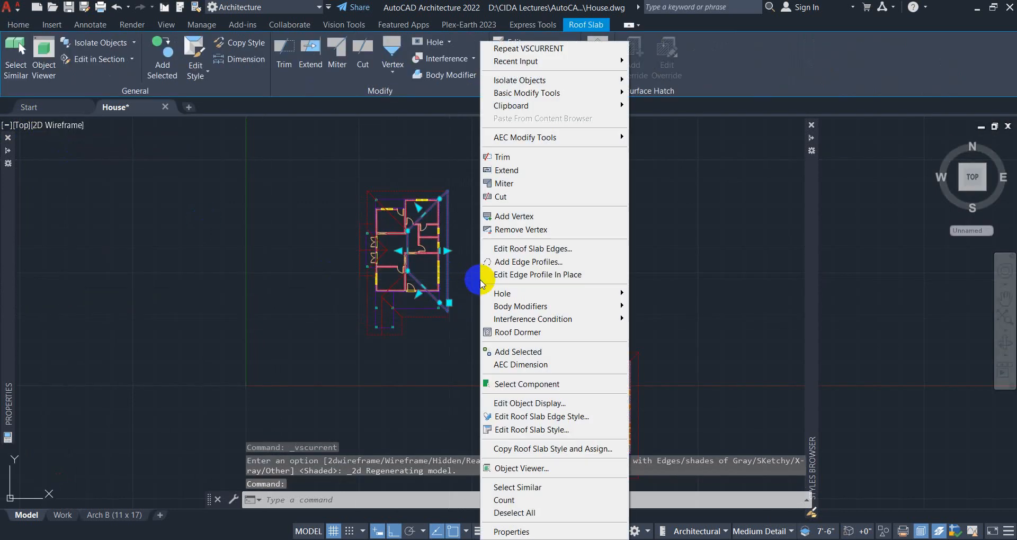
left_click(542, 488)
middle_click_drag(502, 311, 473, 336)
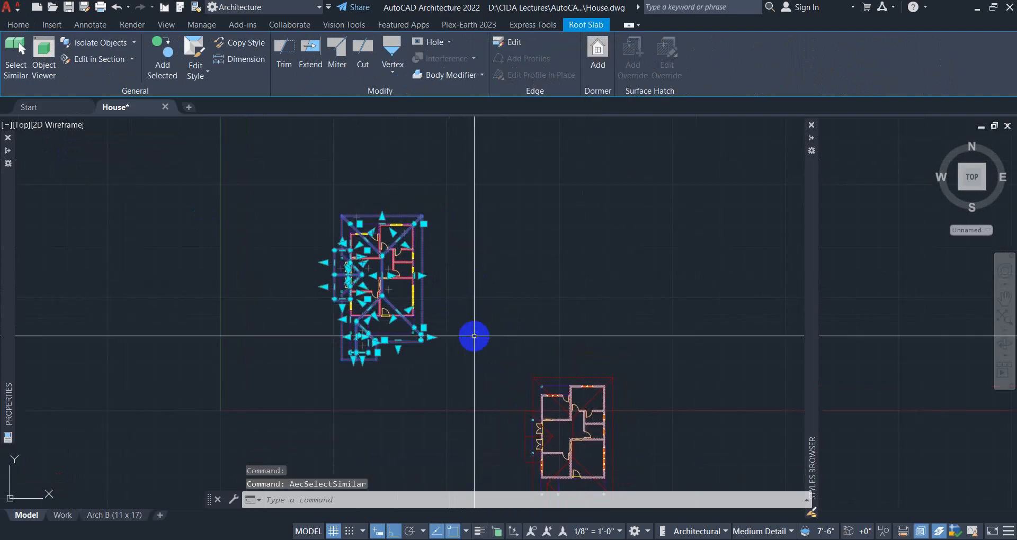
type("m")
key("Return")
left_click(481, 289)
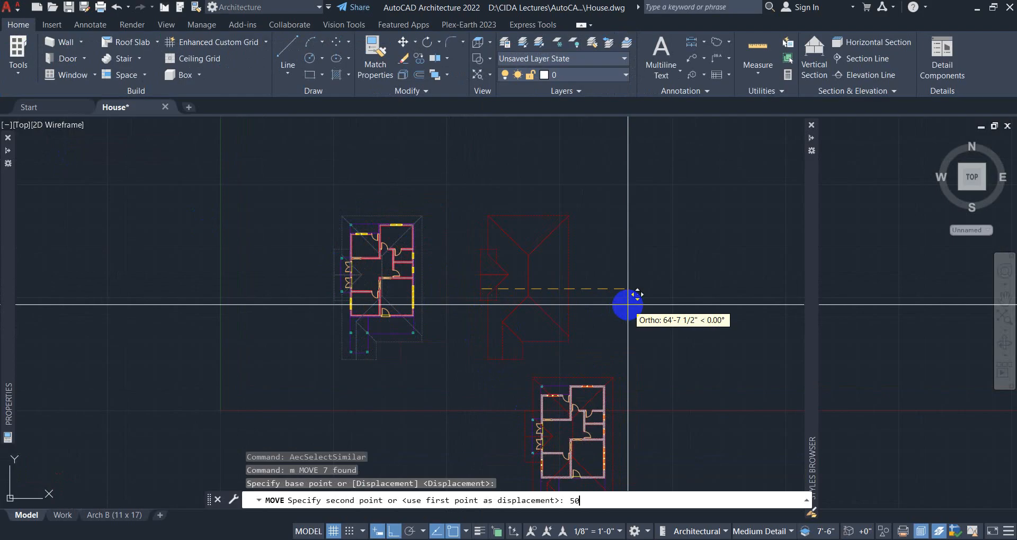
type("'")
key("Return")
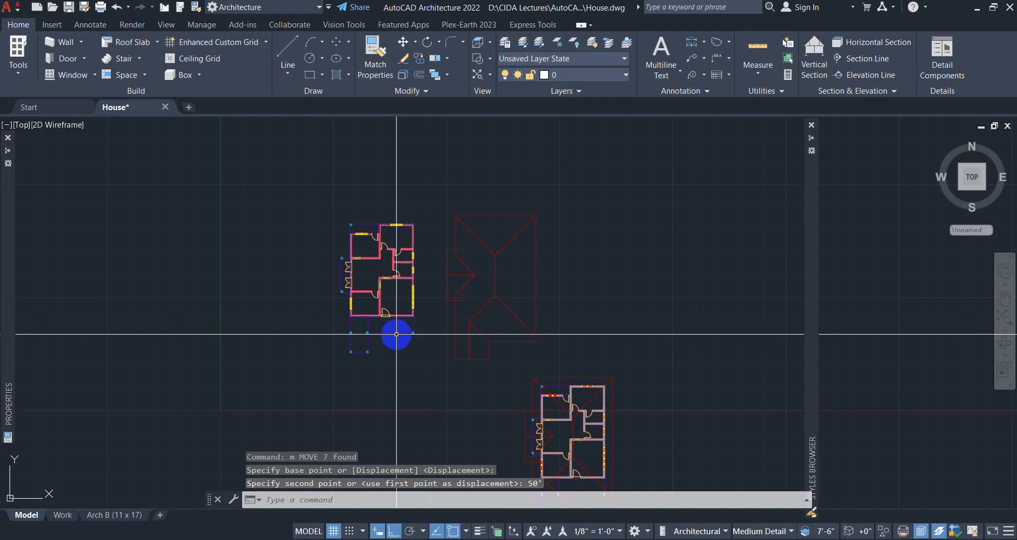
Select all floor slabs of the original model and move them 50' west of the walls.
left_click(397, 335)
right_click(441, 310)
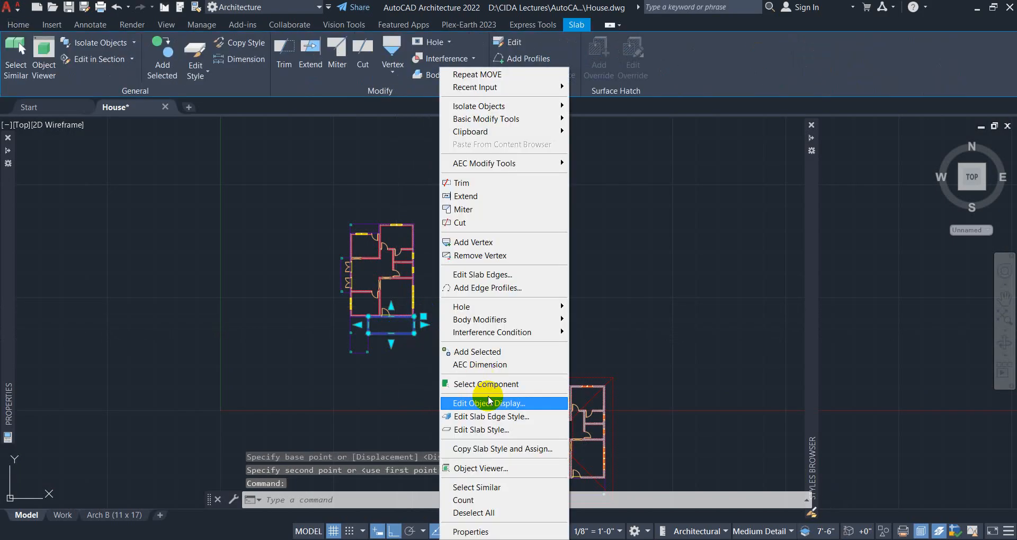
left_click(492, 487)
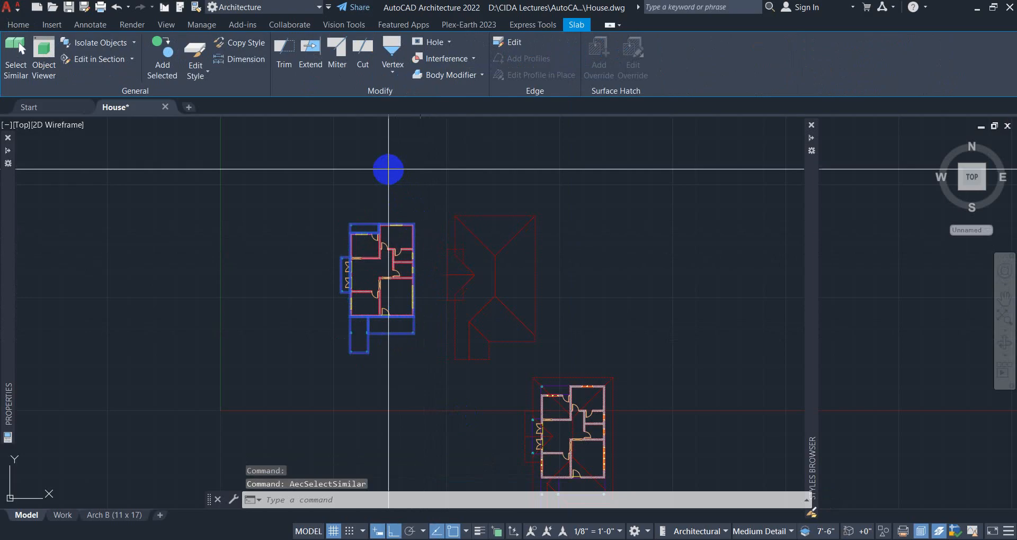
type("m")
key("Return")
left_click(388, 170)
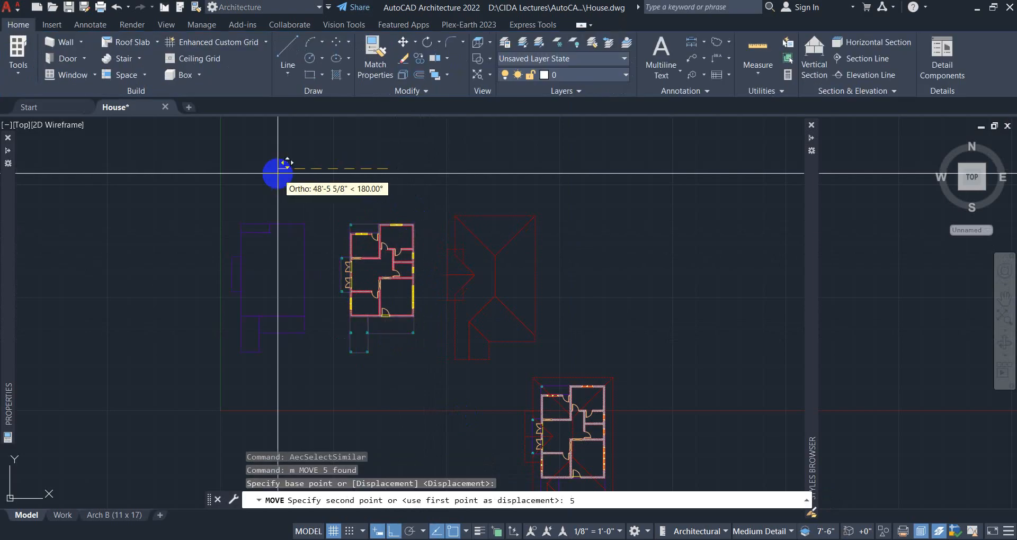
key("Return")
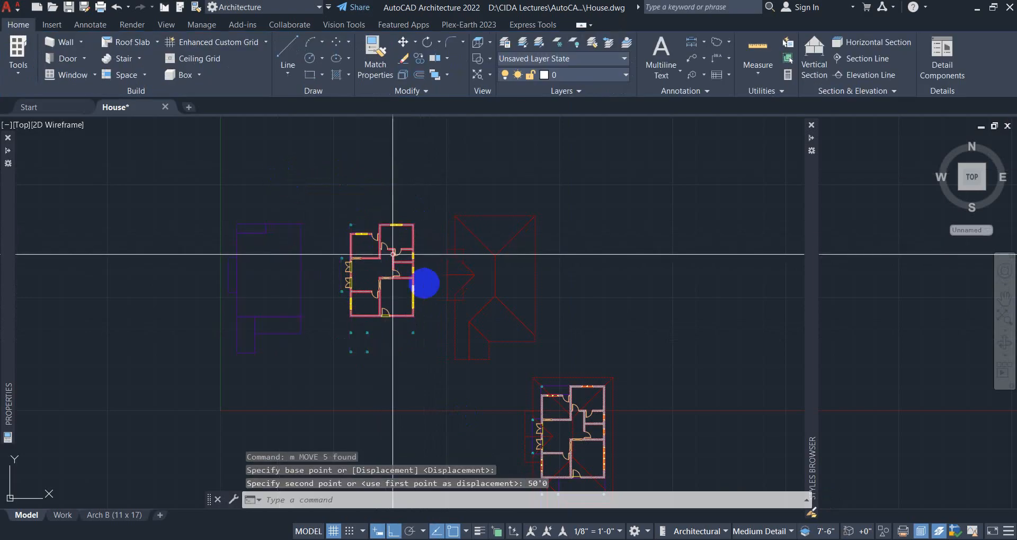
Create a hidden line projection of the separated slabs, walls and roof, insert it in plan view north of the originals, and clear the selection.
middle_click_drag(504, 284, 545, 275)
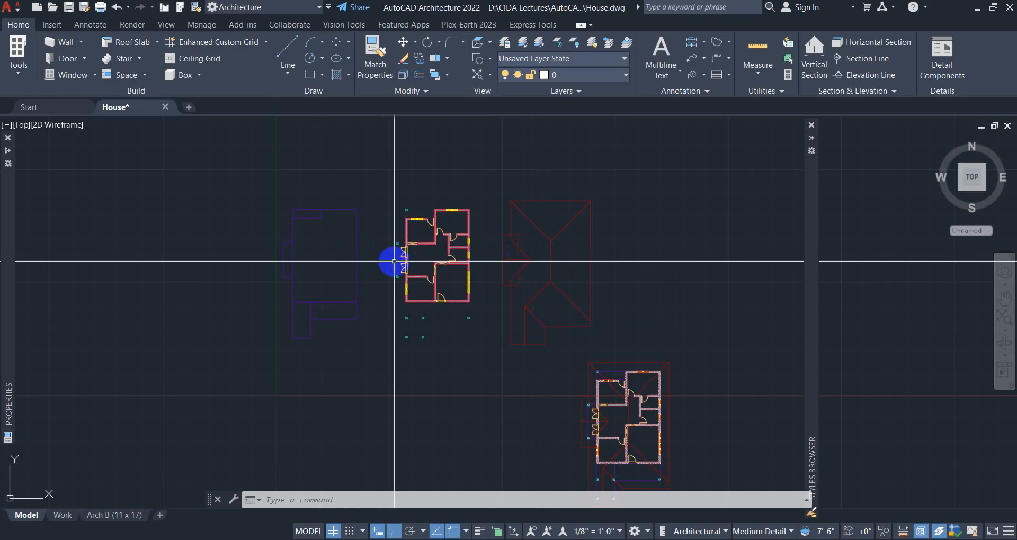
left_click(843, 92)
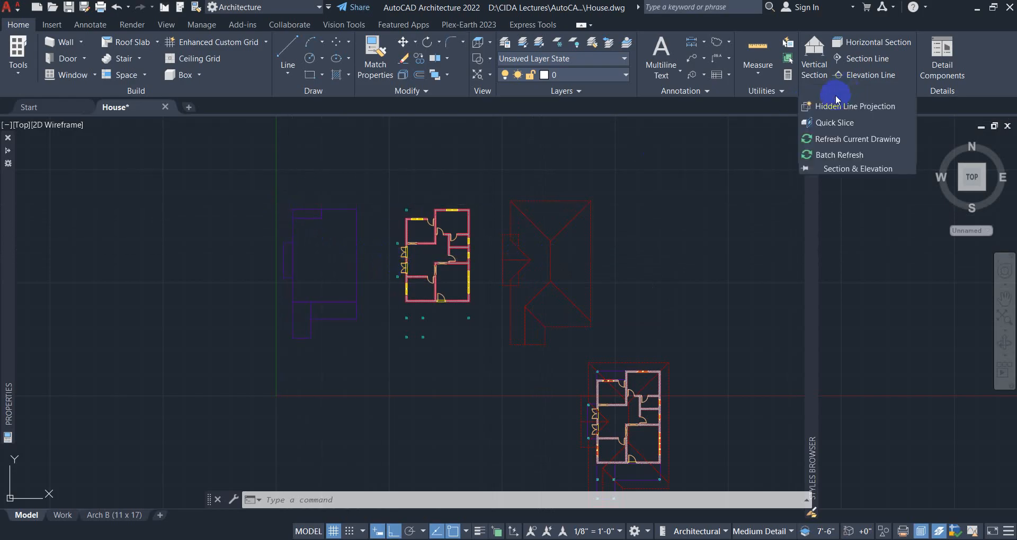
left_click(634, 168)
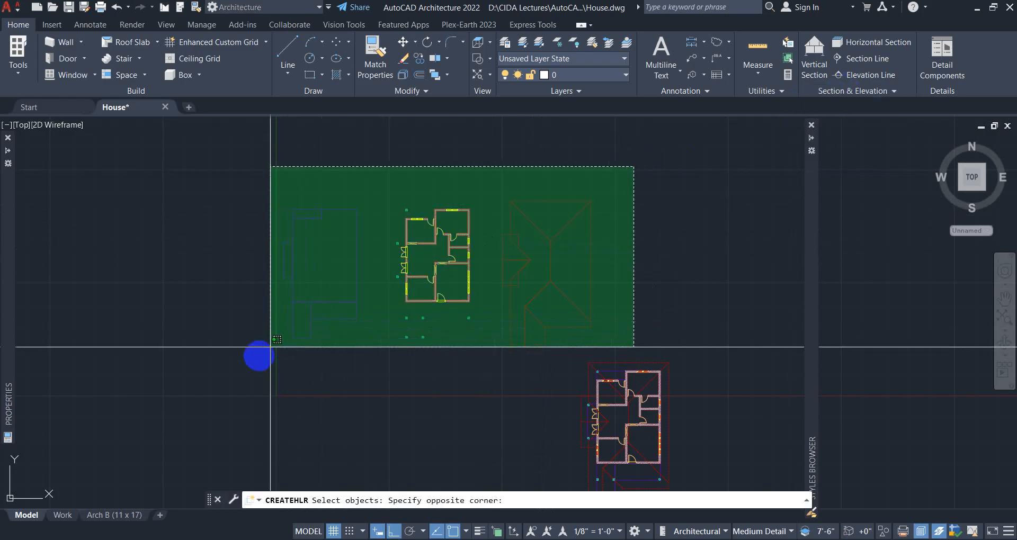
left_click(246, 358)
right_click(395, 317)
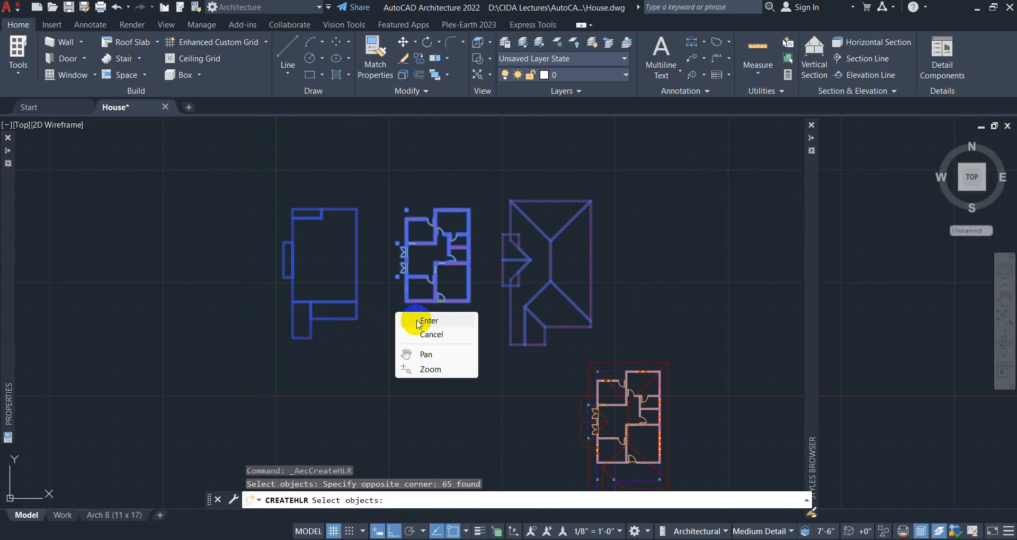
left_click(424, 320)
scroll(445, 323, "down", 4)
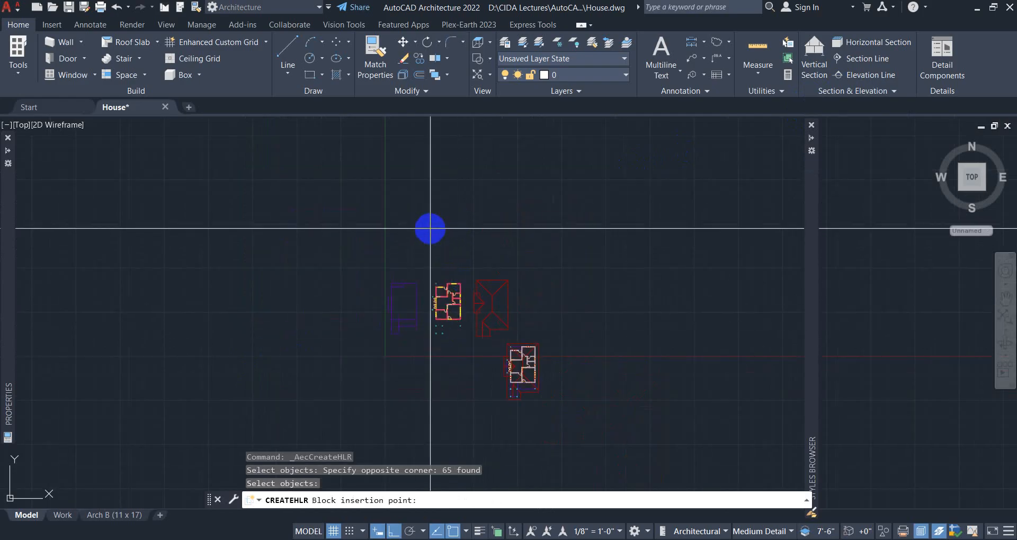
left_click(429, 227)
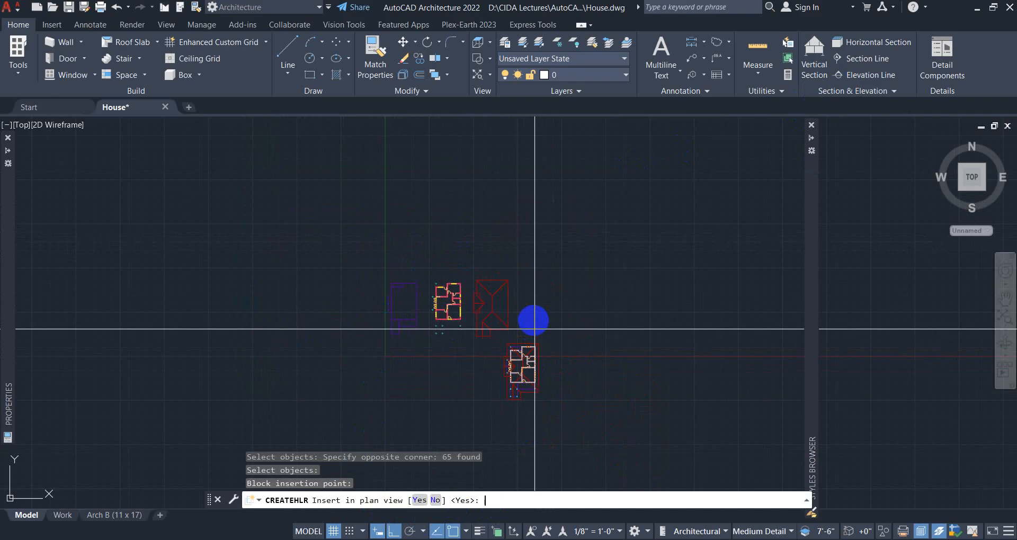
key("Return")
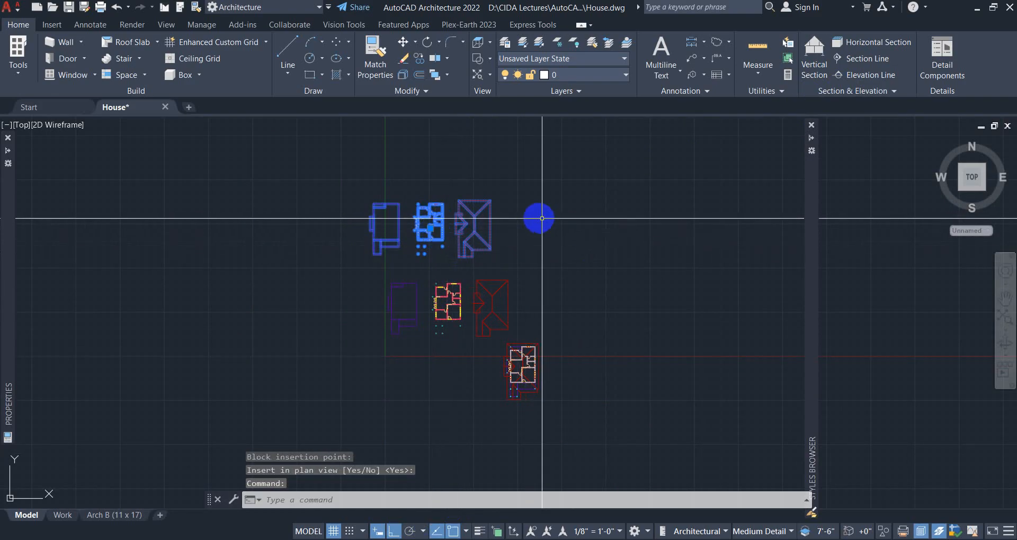
key("Escape")
left_click(454, 234)
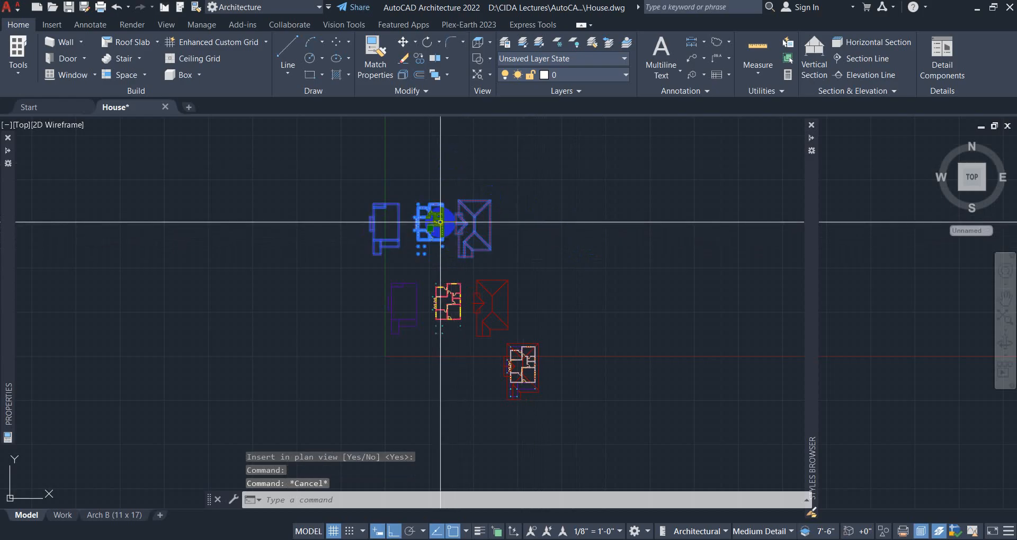
key("Escape")
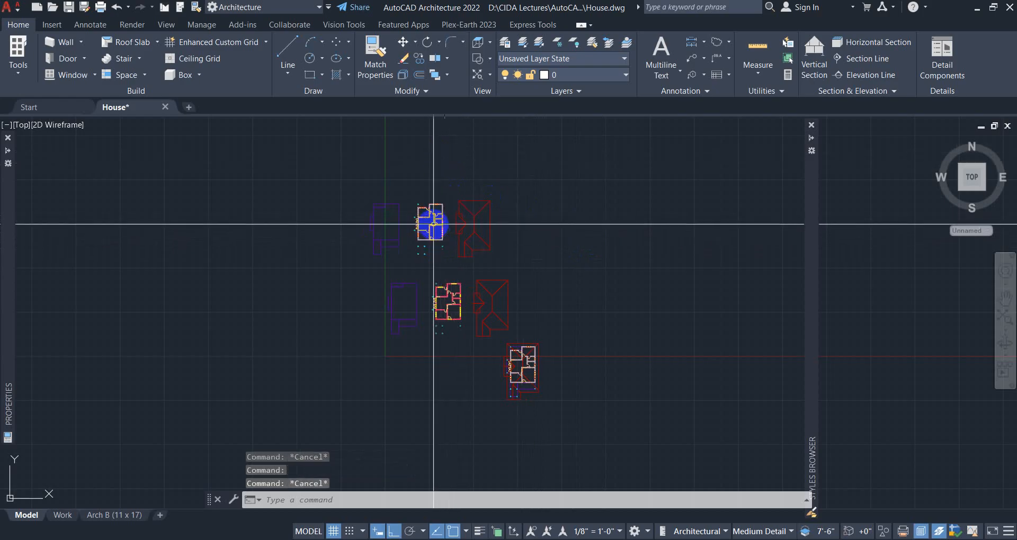
Explode the new hidden line projection block north of the original model.
type("x")
key("Return")
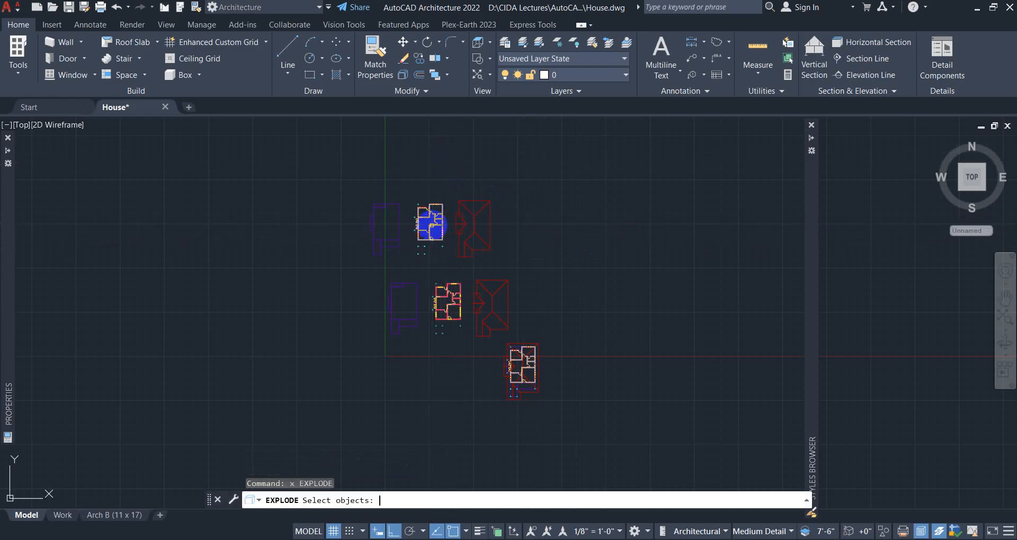
left_click(458, 221)
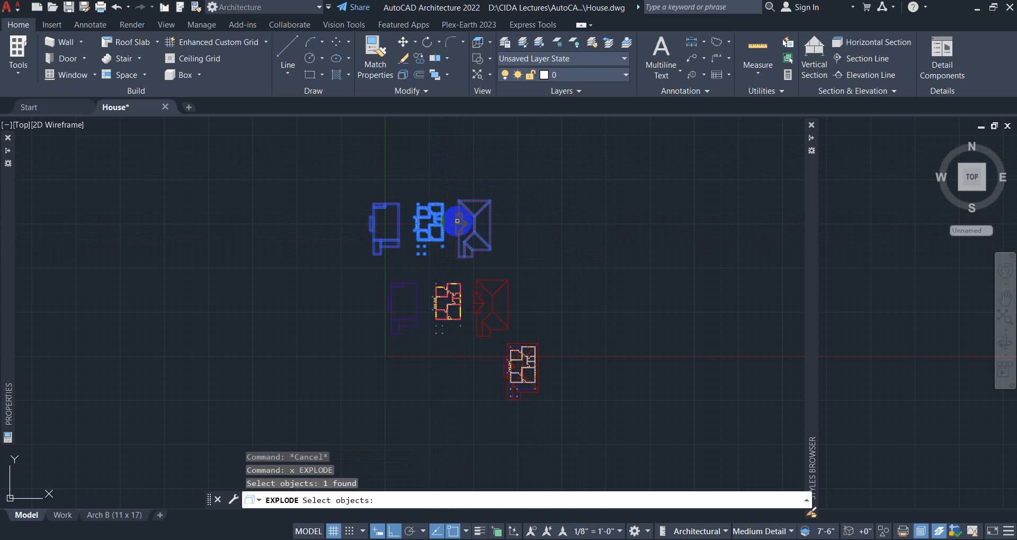
Select the exploded projection's roof lines and move them 50' west onto the projected floor plan.
left_click(448, 194)
scroll(449, 191, "up", 2)
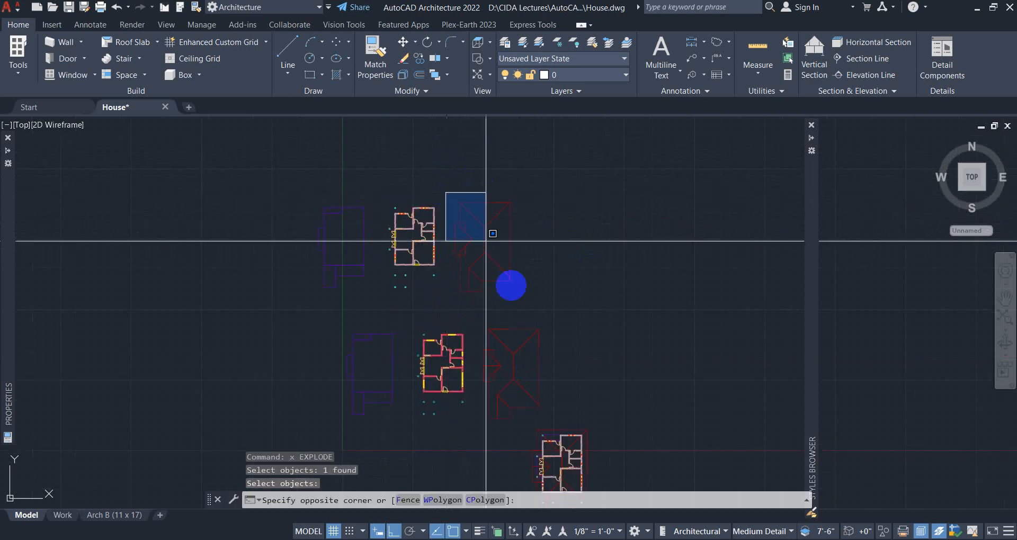
left_click(527, 306)
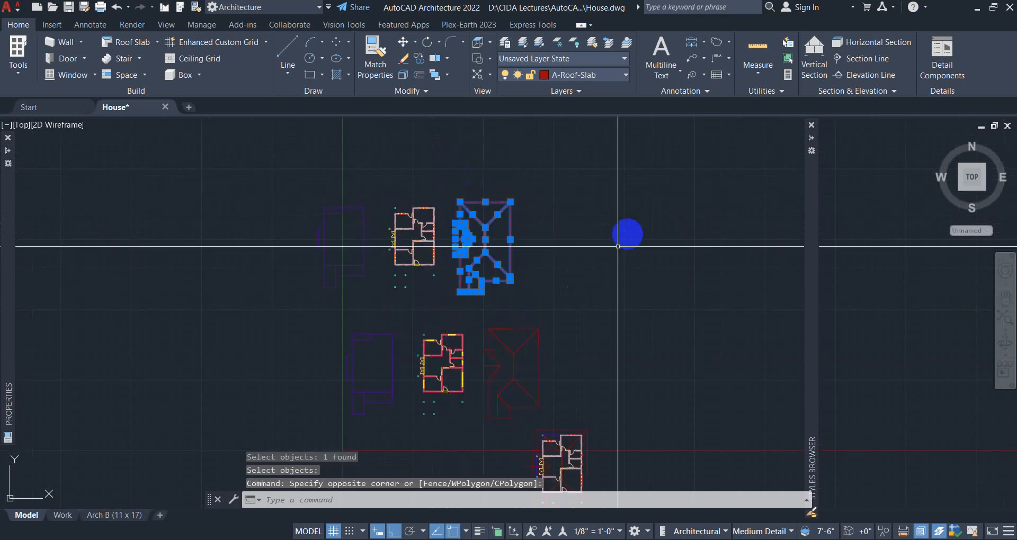
type("m")
key("Return")
left_click(630, 232)
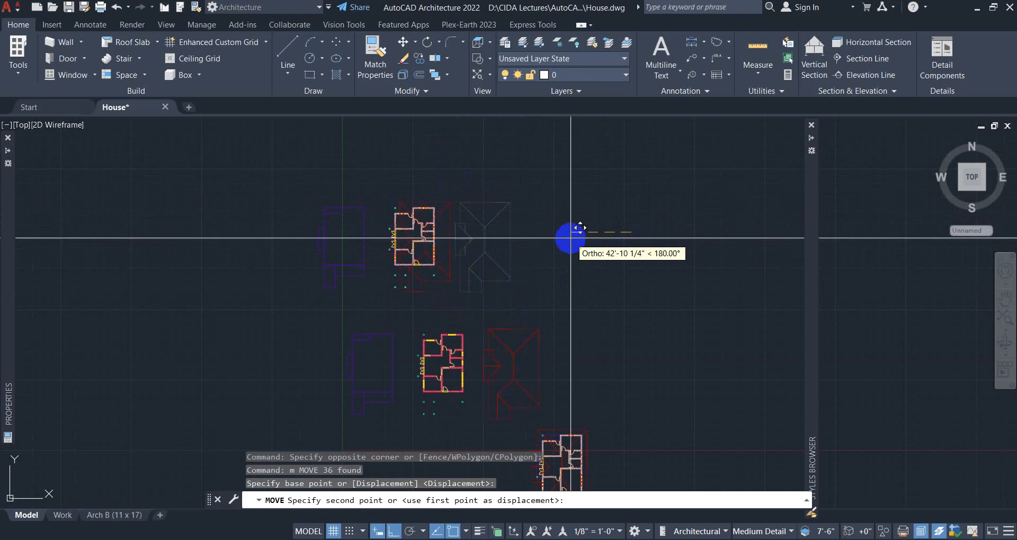
type("50'0")
key("Return")
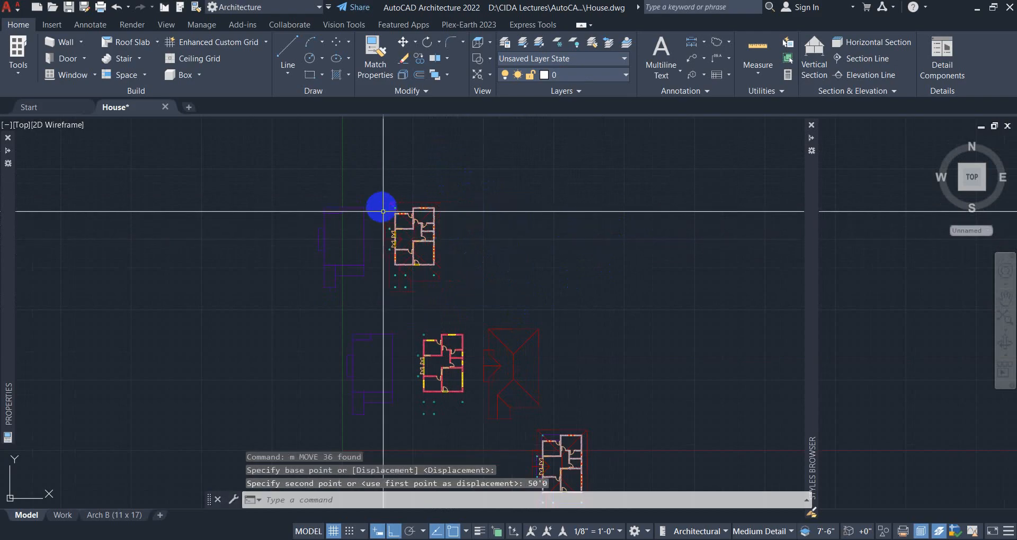
Select the exploded projection's slab lines and move them 50' east onto the projected floor plan.
left_click(364, 243)
left_click(317, 289)
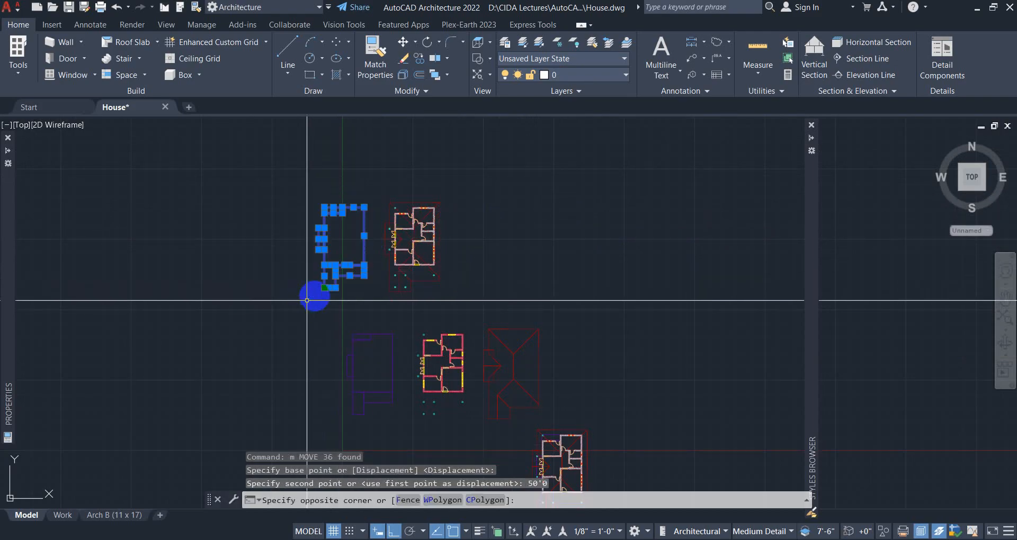
type("m")
key("Return")
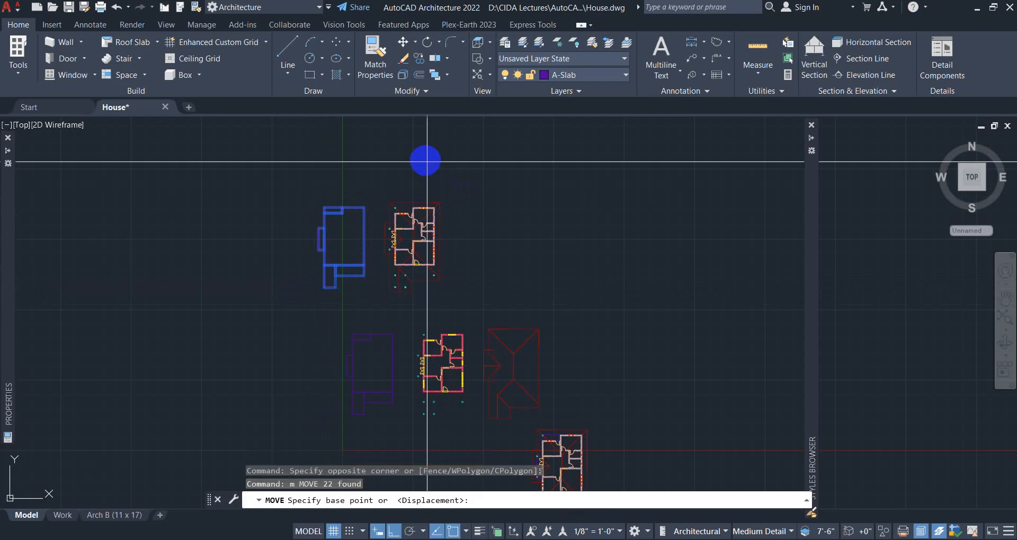
left_click(426, 159)
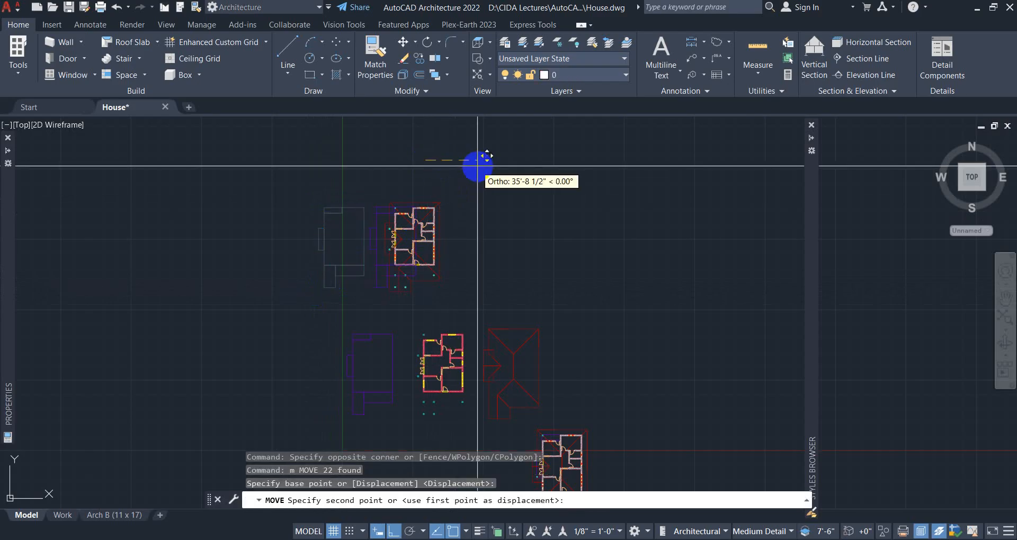
type("50'0")
key("Return")
scroll(440, 249, "up", 5)
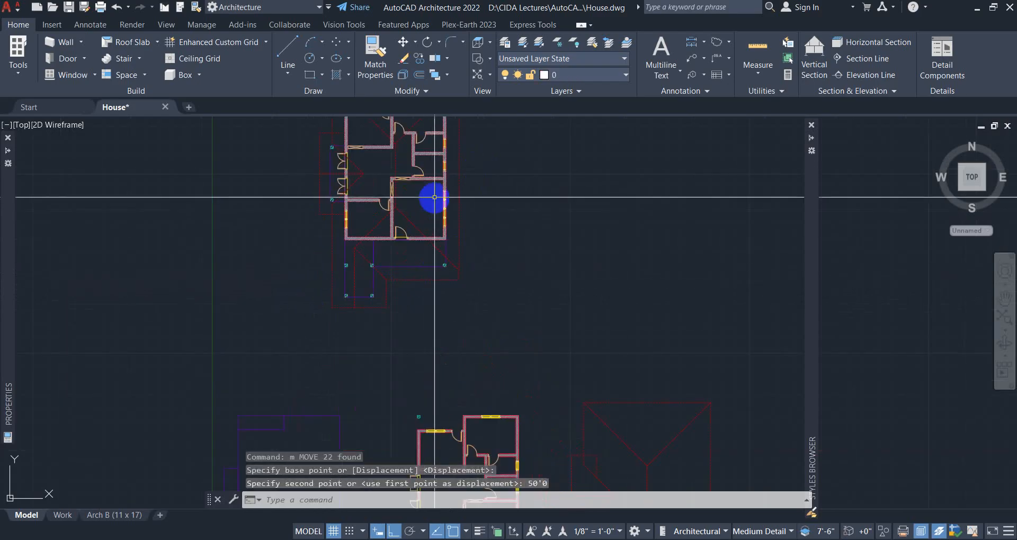
scroll(482, 307, "down", 6)
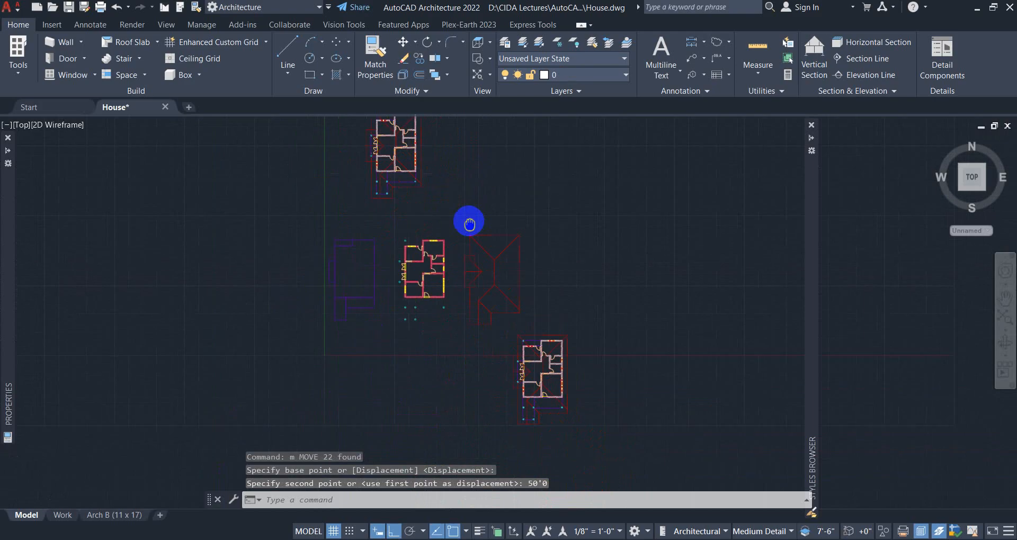
middle_click_drag(444, 207, 446, 220)
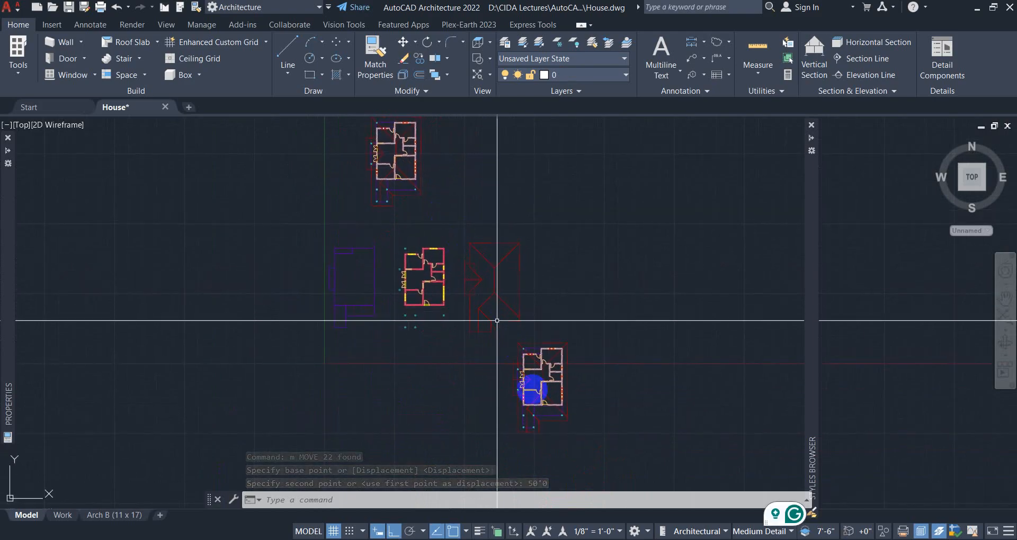
Inspect the recombined projection plan alongside the separated slabs, walls and roof and the earlier plan.
scroll(530, 419, "up", 4)
scroll(409, 236, "down", 2)
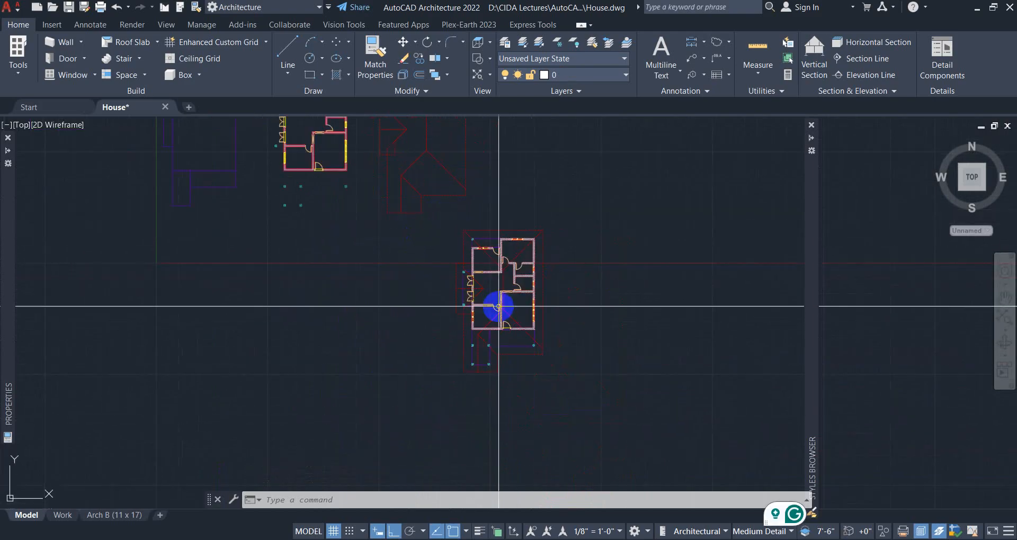
scroll(501, 286, "up", 2)
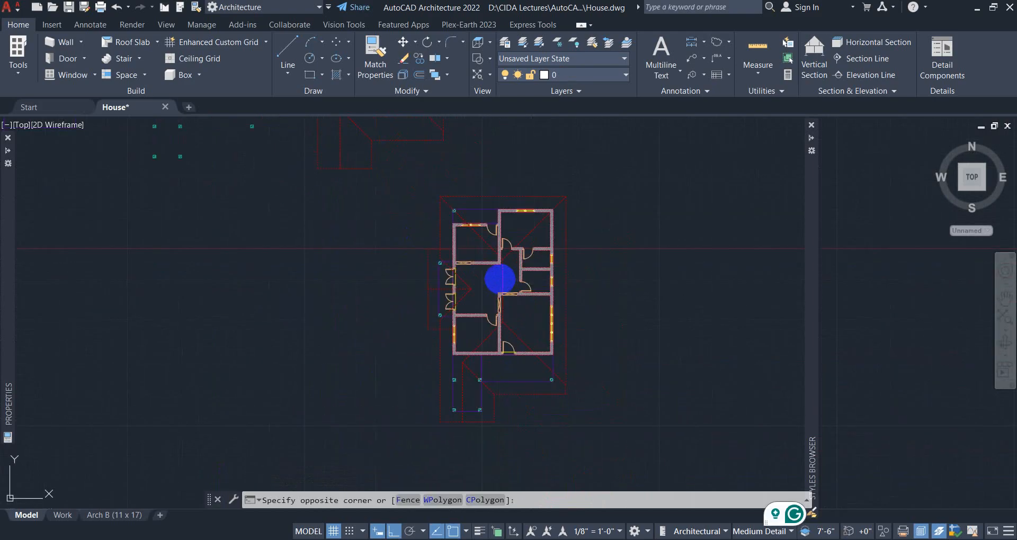
key("Escape")
left_click(503, 289)
key("Escape")
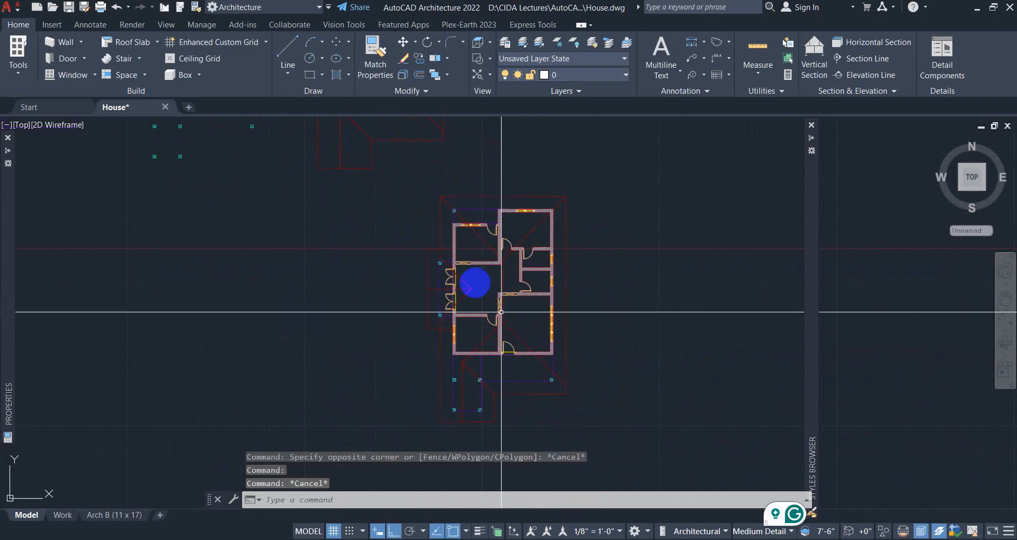
scroll(487, 384, "up", 2)
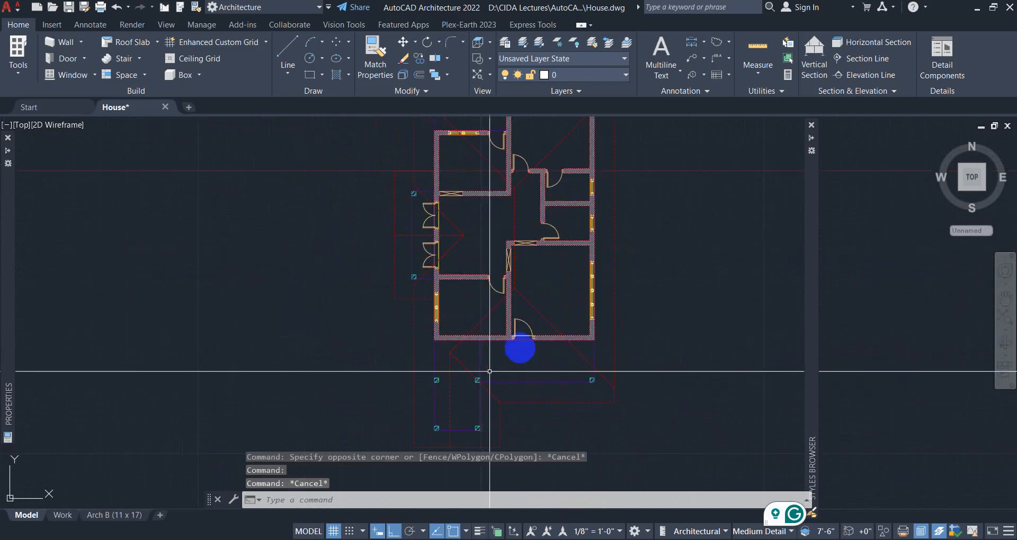
scroll(535, 340, "down", 4)
scroll(420, 241, "down", 2)
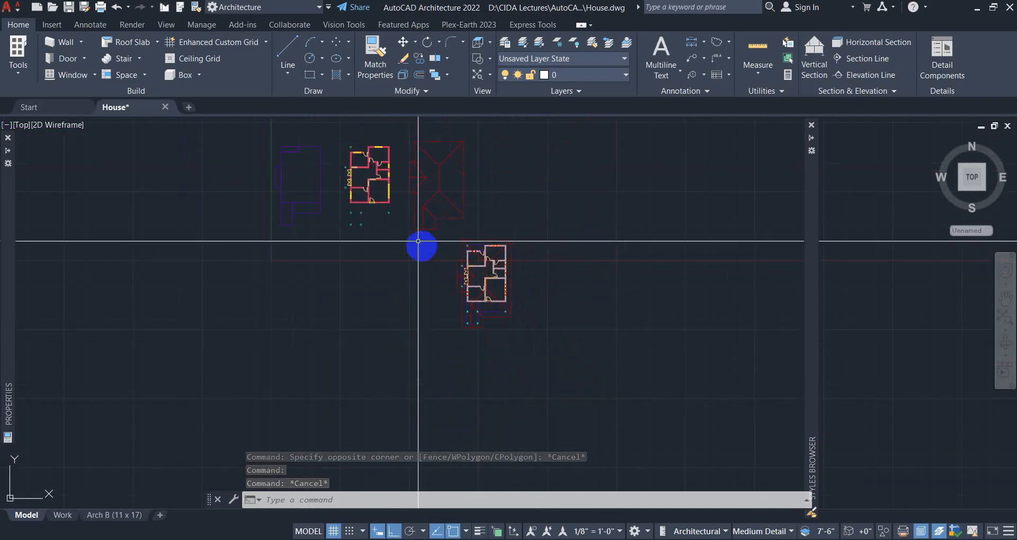
middle_click_drag(420, 243, 468, 395)
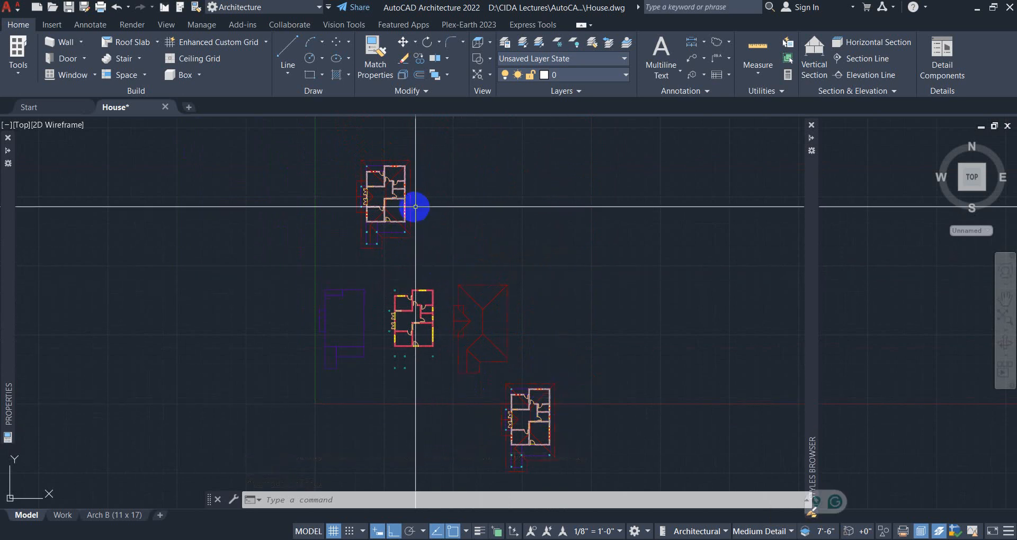
Undo the recombining, projection and separation of the slabs, walls and roof, back to the whole house in the shaded view.
type("u")
key("Return")
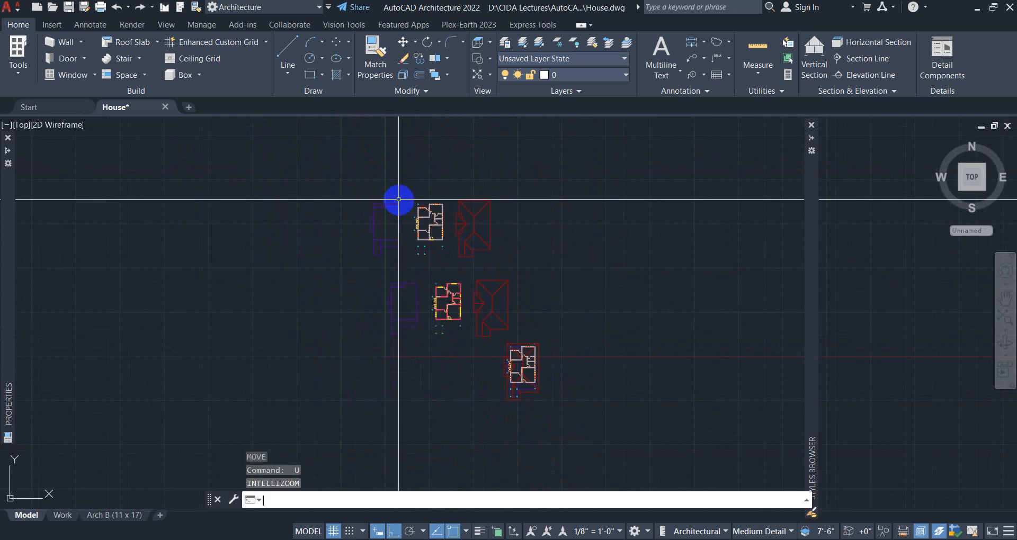
middle_click_drag(401, 203, 346, 217)
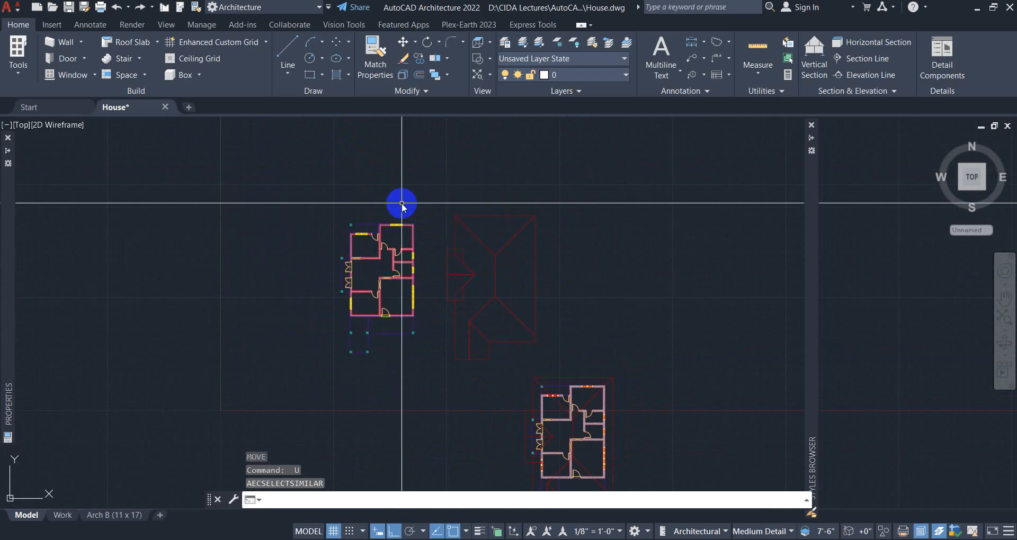
type("u")
key("Return")
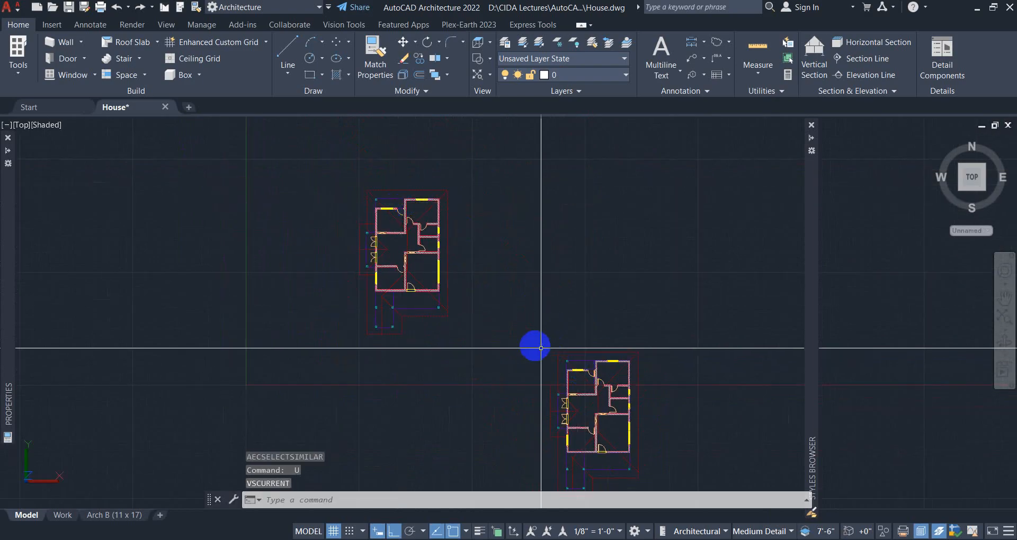
Move the hidden line projection plan farther east, away from the house model.
middle_click_drag(544, 322, 500, 243)
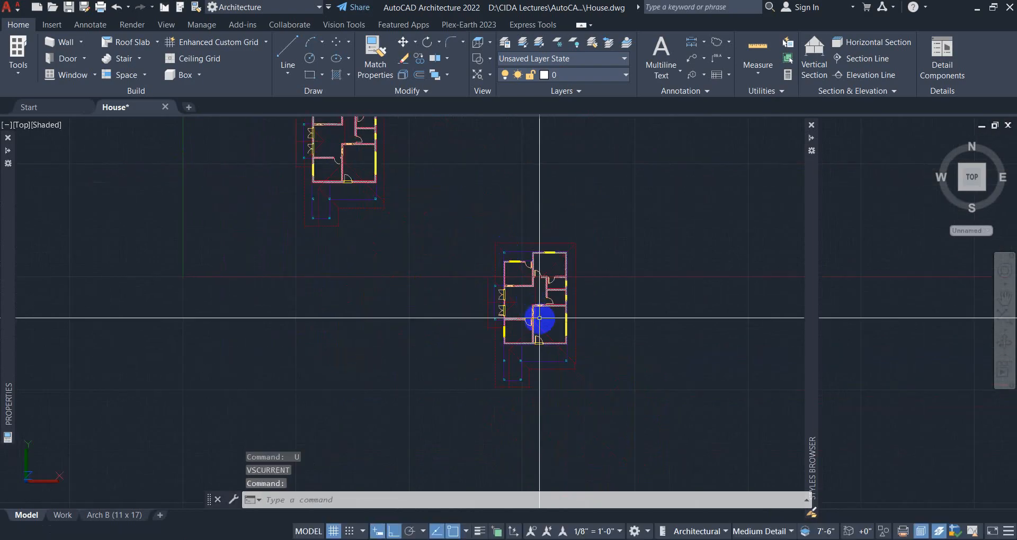
scroll(538, 325, "down", 2)
middle_click_drag(536, 331, 500, 303)
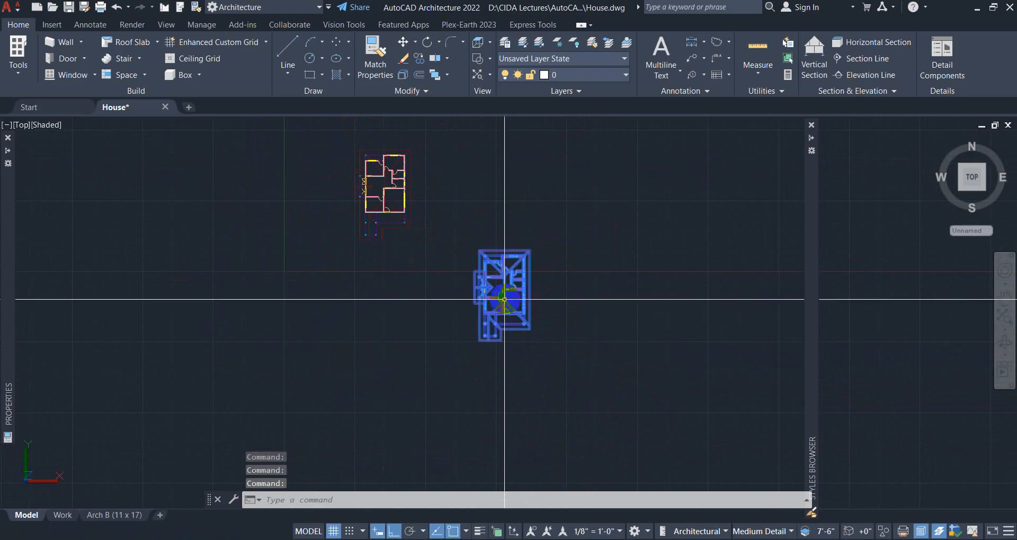
left_click(501, 295)
left_click(632, 365)
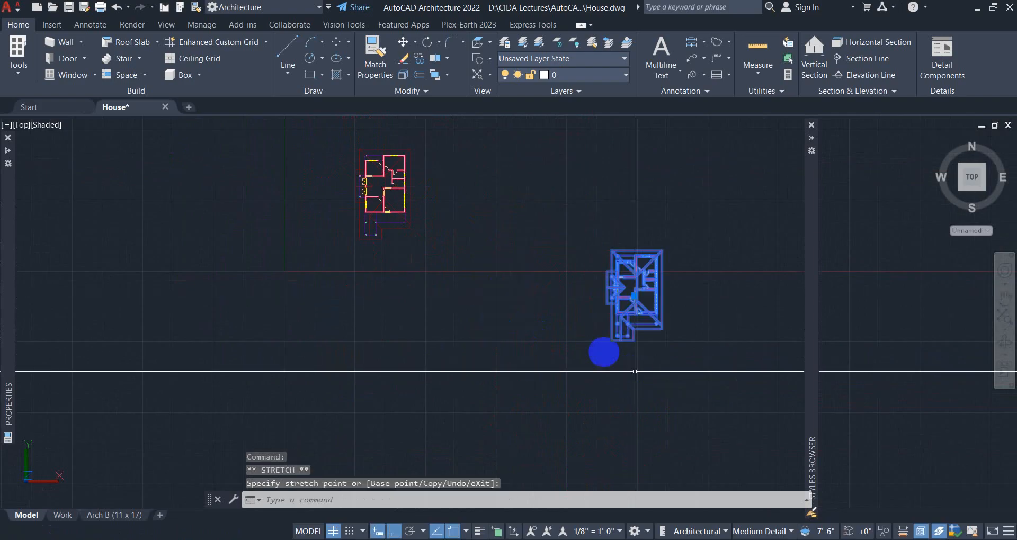
middle_click_drag(483, 252, 520, 337)
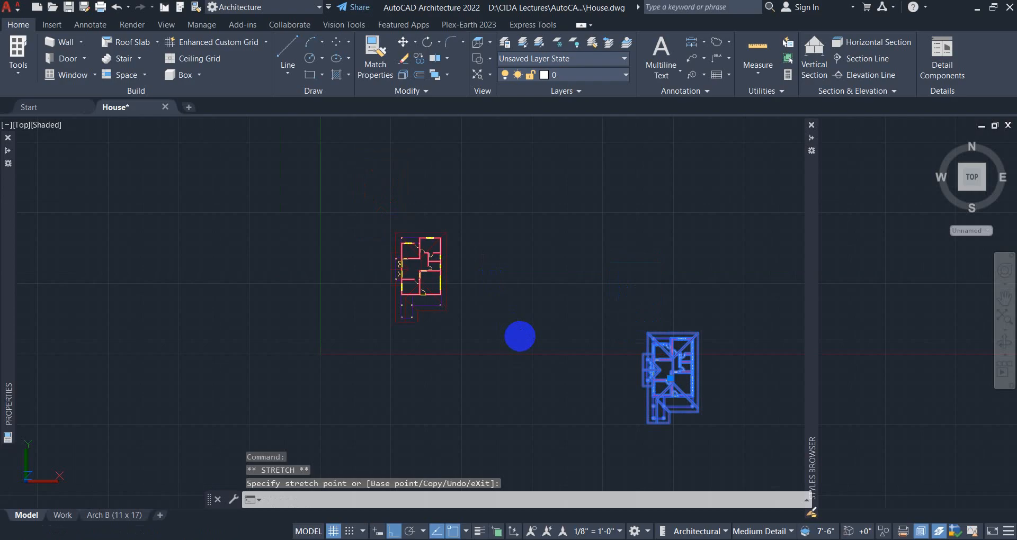
Define a vertical section with a straight west-to-east cutting line through the middle of the house model and its depth extending north.
left_click_drag(811, 150, 855, 110)
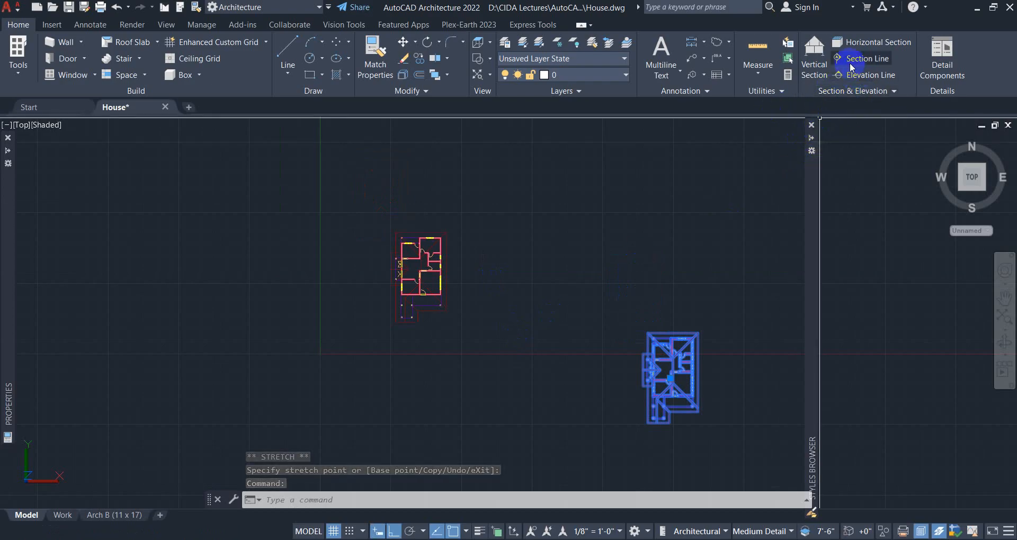
left_click(820, 67)
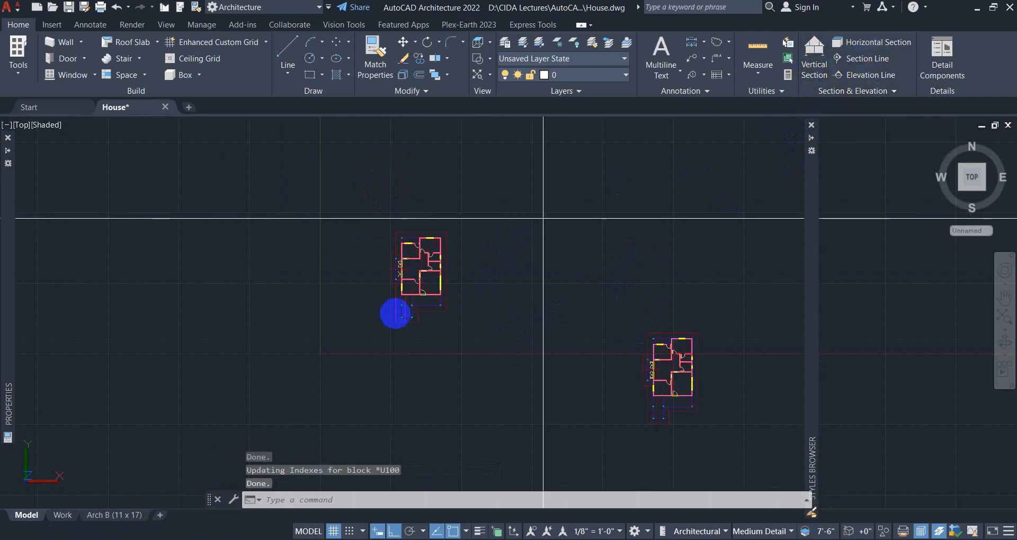
scroll(408, 275, "up", 5)
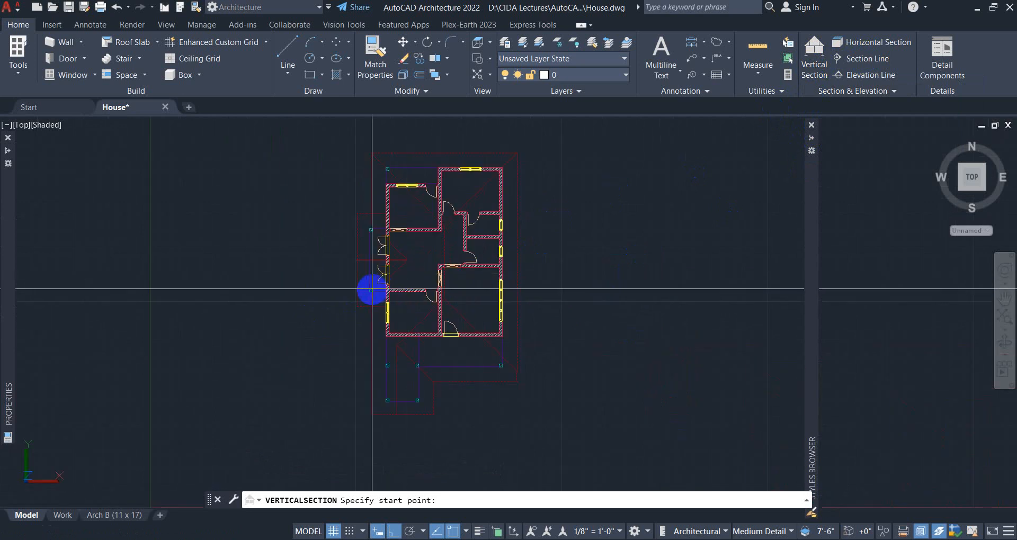
scroll(372, 288, "up", 3)
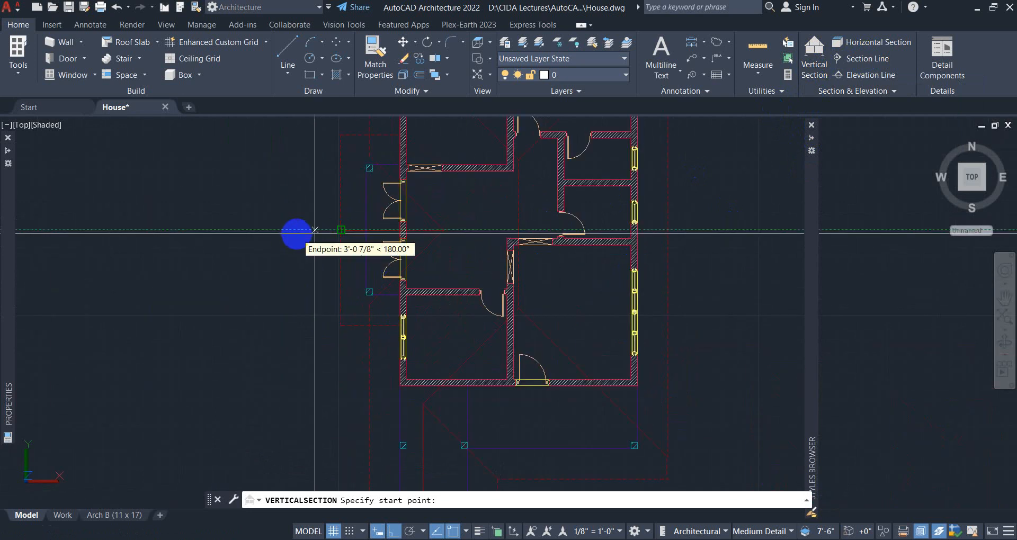
left_click(277, 231)
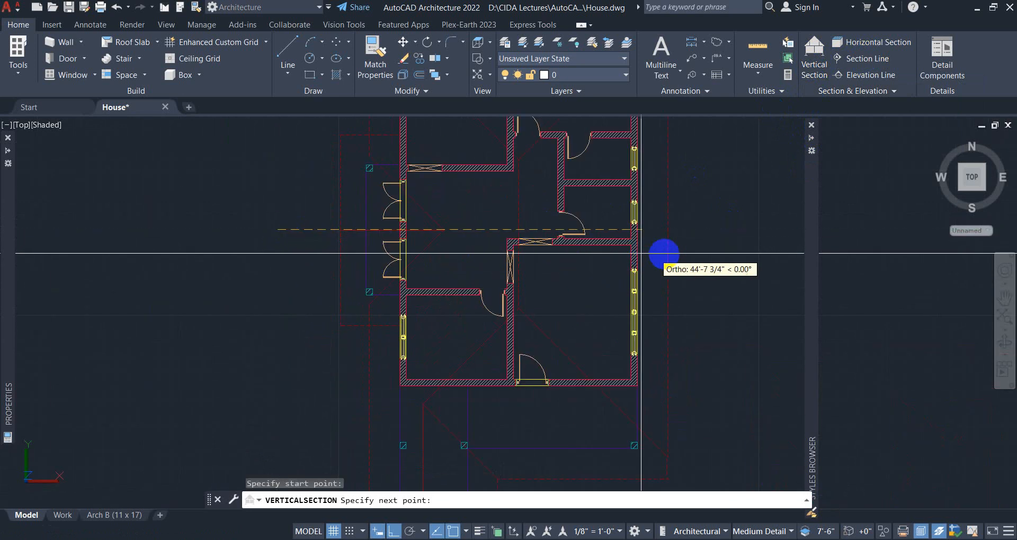
scroll(705, 254, "down", 4)
middle_click_drag(706, 255, 633, 285)
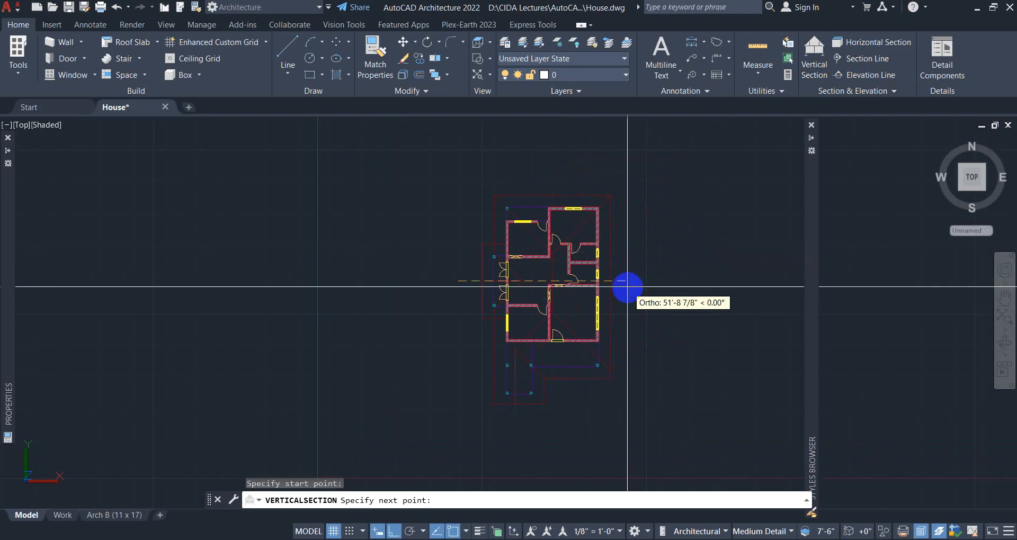
left_click(634, 285)
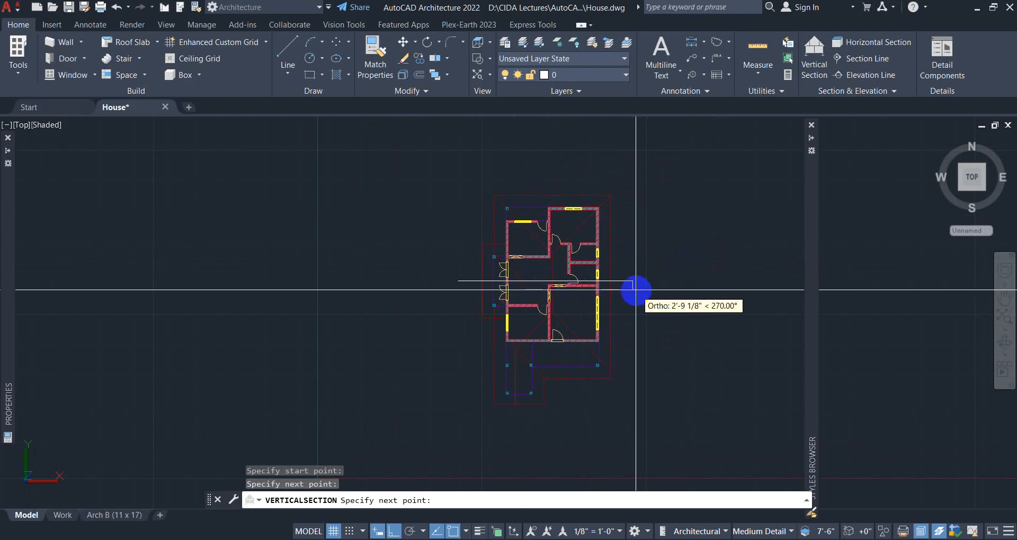
key("Return")
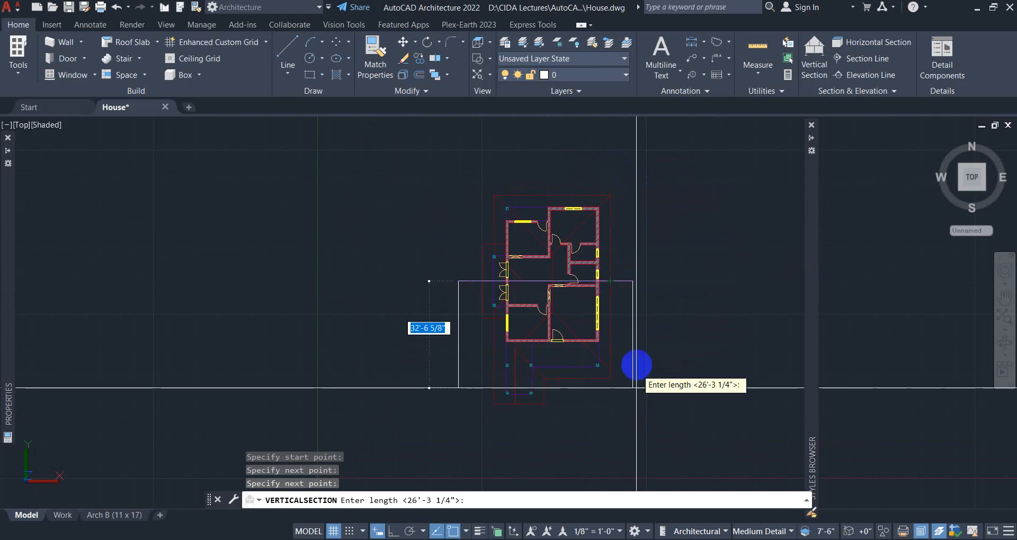
left_click(637, 180)
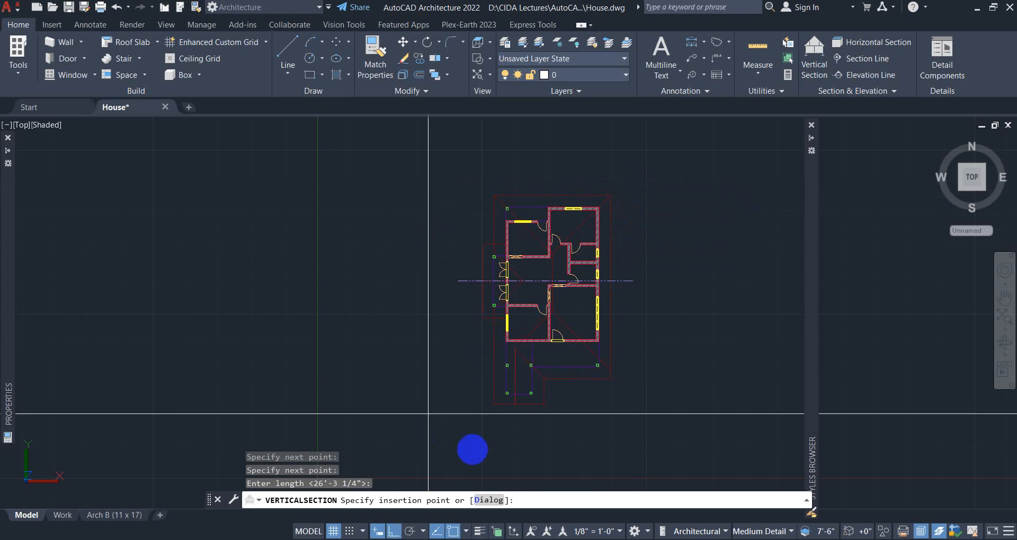
Insert the generated vertical section east of the hidden line projection plan.
scroll(345, 455, "down", 2)
middle_click_drag(678, 363, 398, 197)
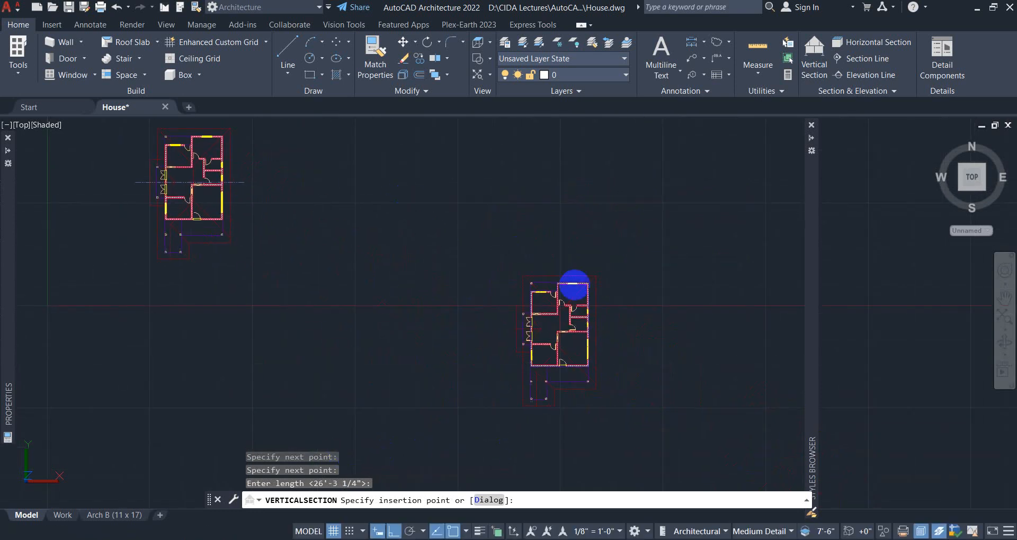
left_click(649, 384)
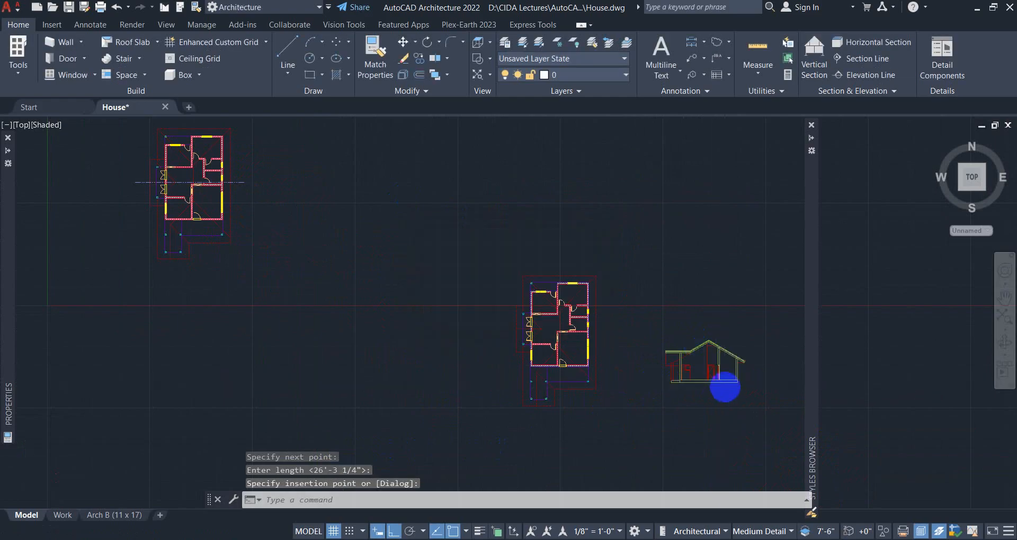
scroll(725, 387, "up", 5)
middle_click_drag(659, 345, 626, 318)
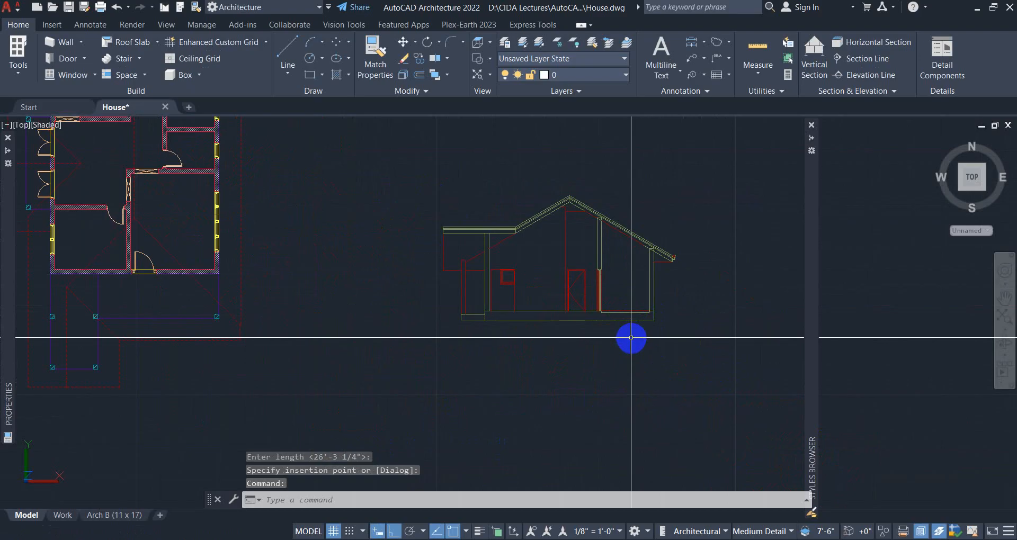
Explode the 2D section object of the house.
scroll(649, 318, "up", 5)
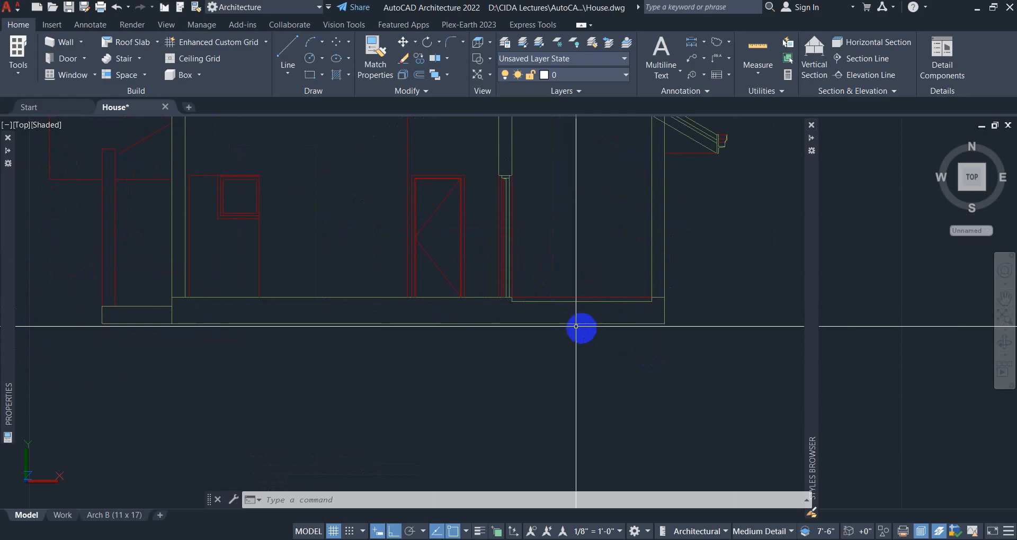
scroll(577, 327, "down", 2)
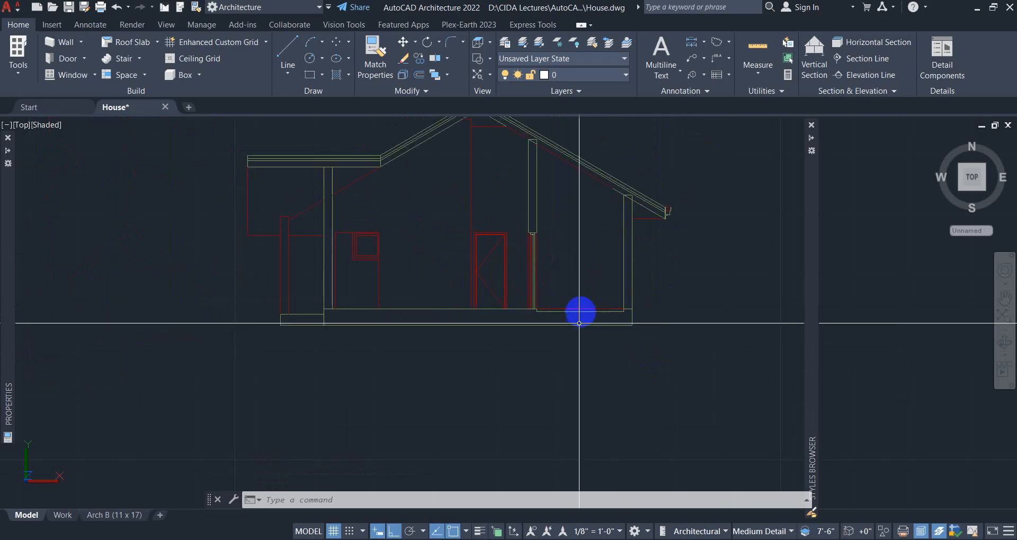
middle_click_drag(518, 201, 531, 231)
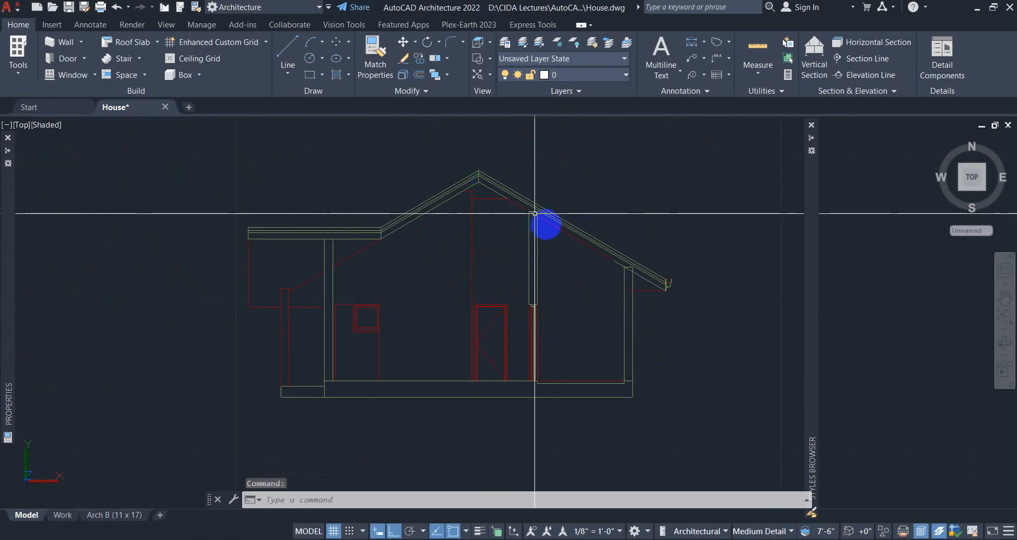
scroll(526, 281, "down", 2)
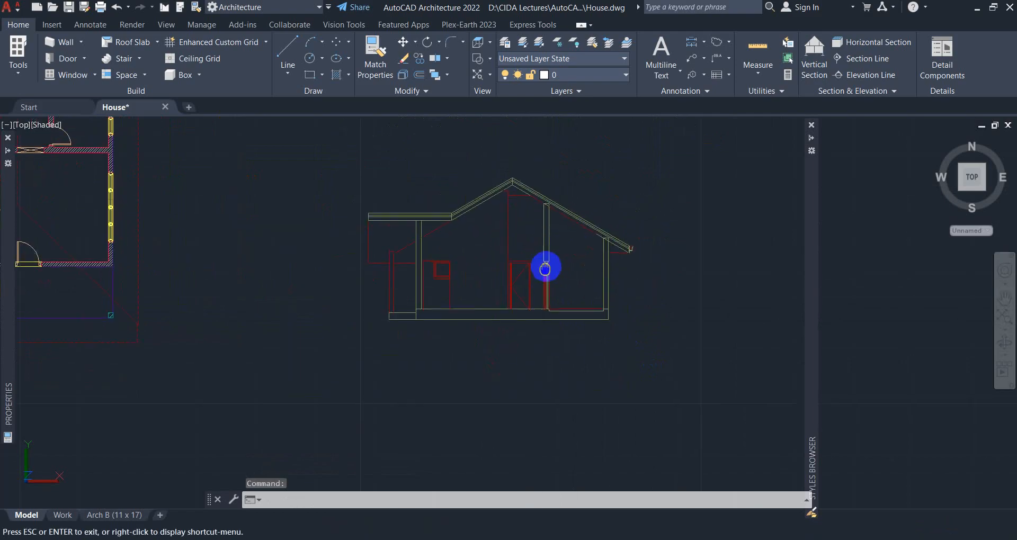
left_click(531, 299)
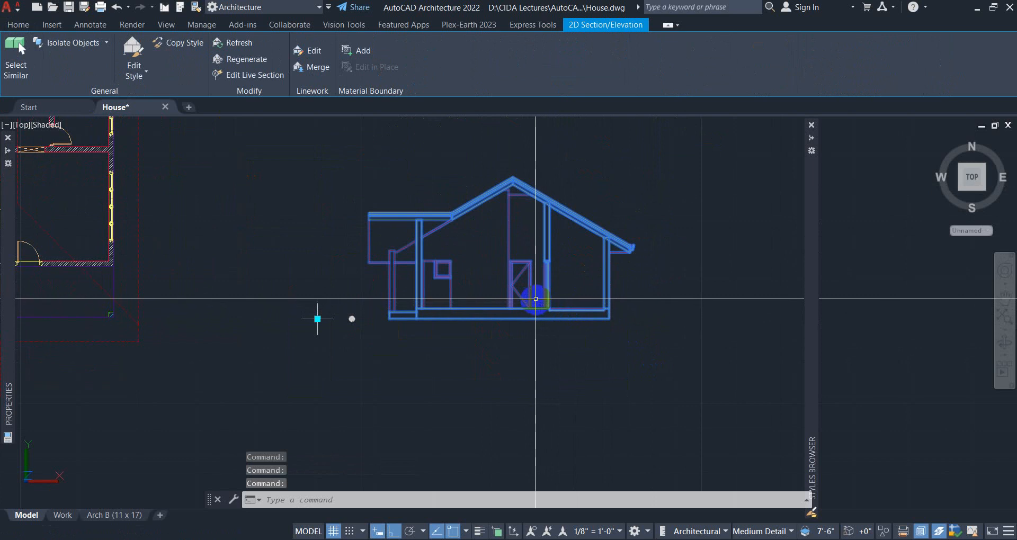
key("Escape")
type("x")
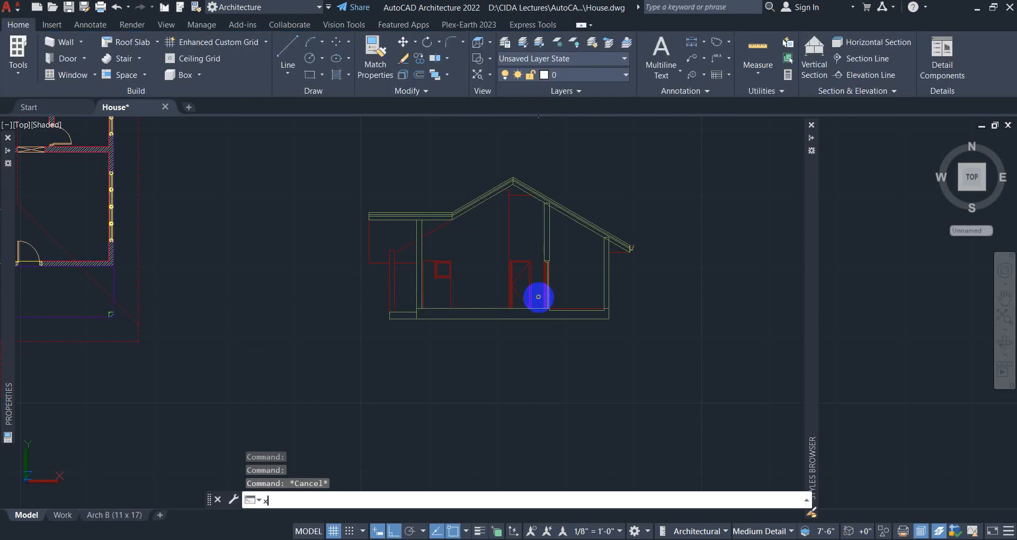
left_click(549, 290)
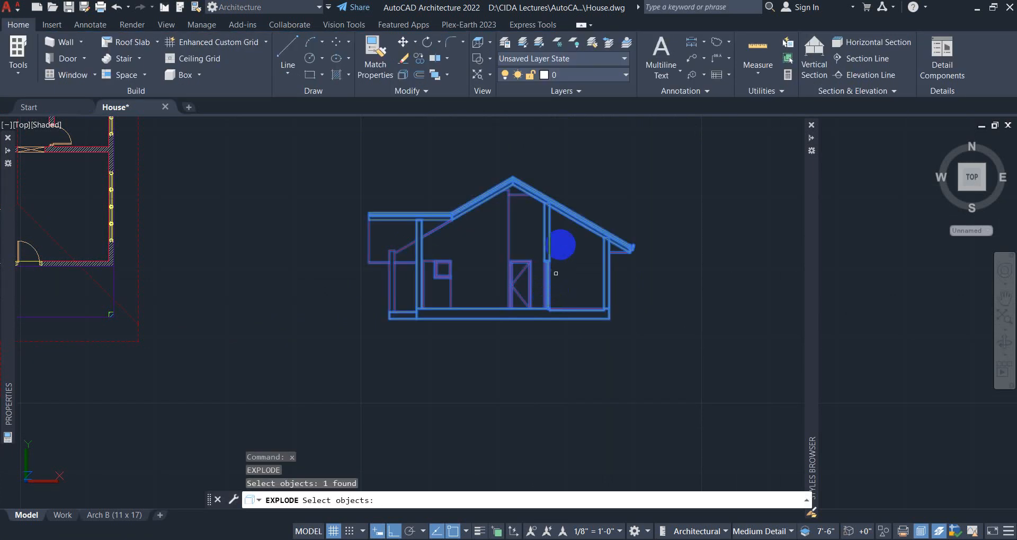
right_click(561, 247)
left_click(571, 253)
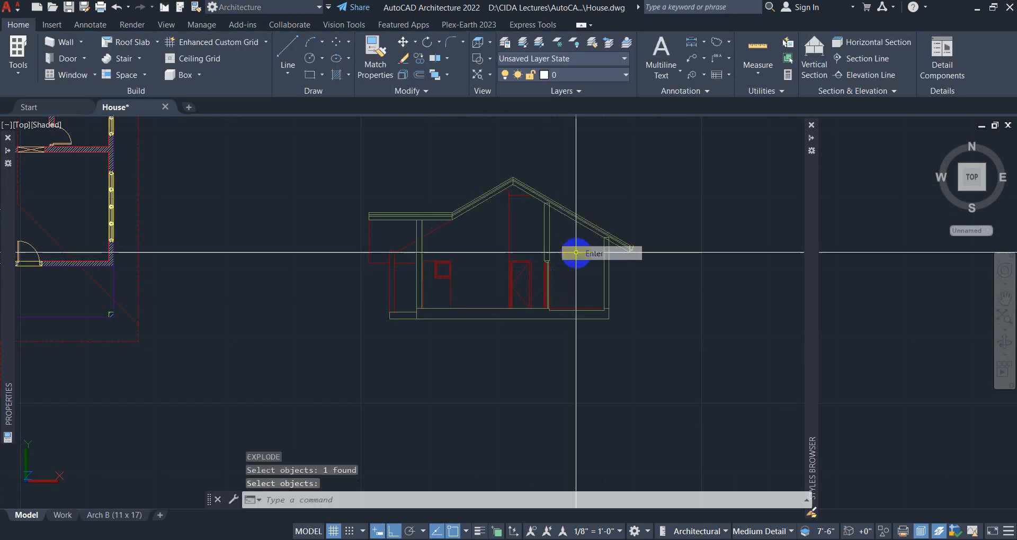
Explode the resulting section block once more into separate linework.
left_click(546, 285)
key("Return")
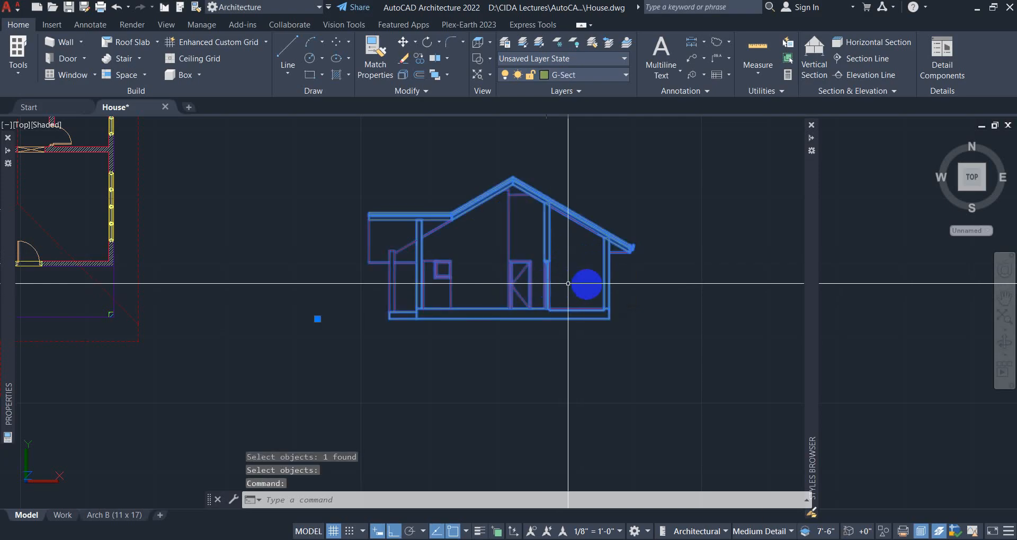
type("x")
key("Return")
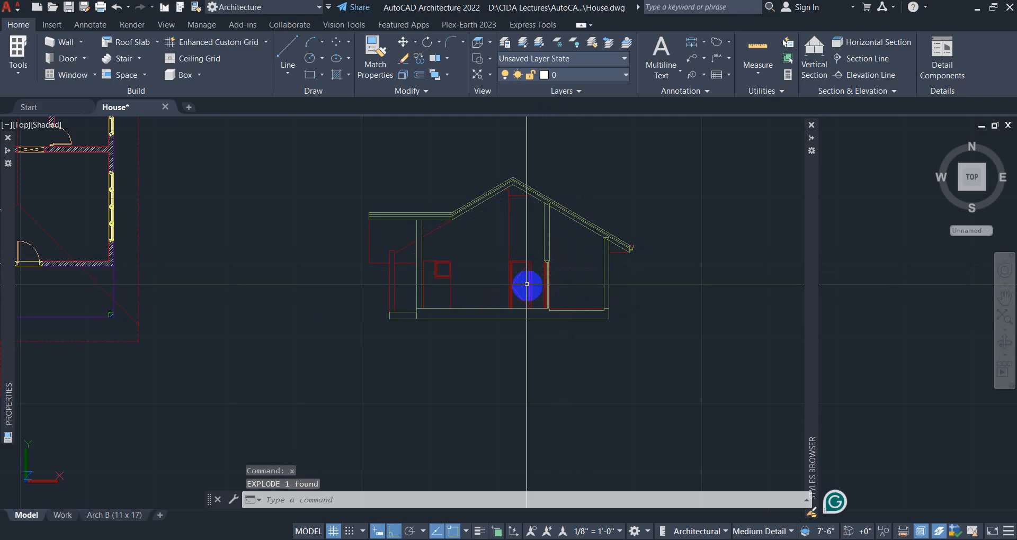
left_click(529, 286)
key("Escape")
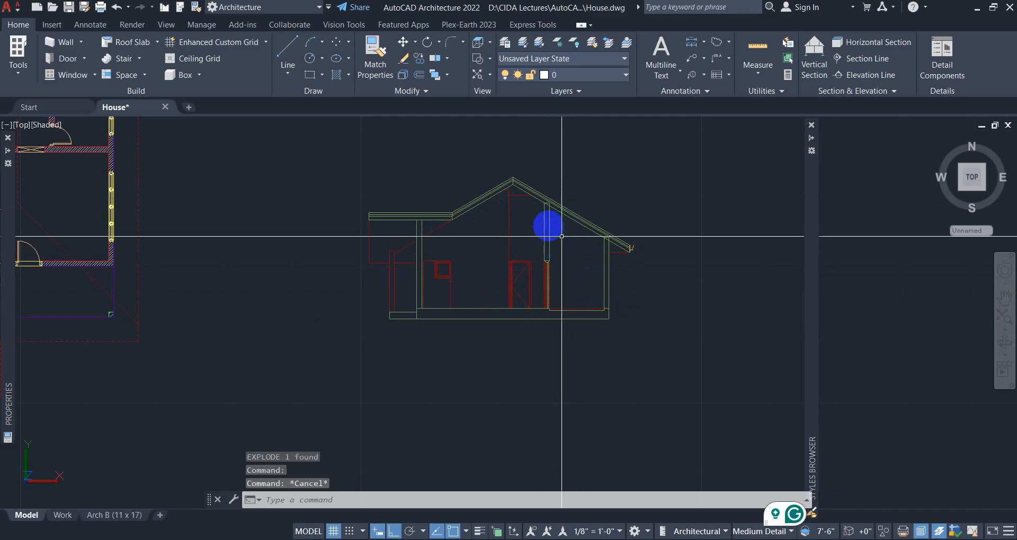
scroll(599, 314, "up", 5)
middle_click_drag(597, 247, 592, 270)
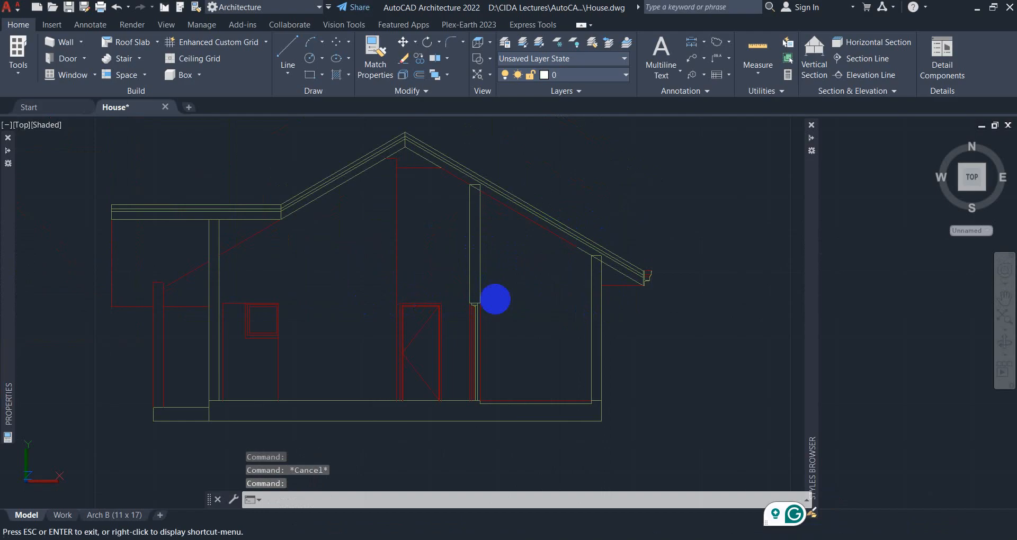
middle_click_drag(365, 306, 505, 298)
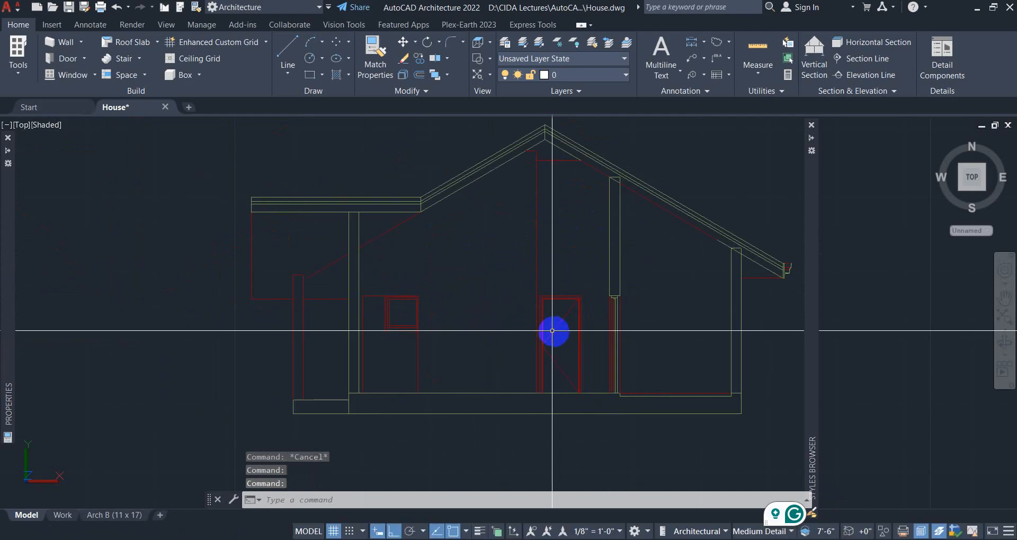
Start a vertical section south of the house model, running the cutting line north into the southwest room and jogging it east past the interior wall.
scroll(485, 326, "down", 8)
mouse_move(448, 332)
middle_mouse_down()
mouse_move(420, 243)
mouse_move(466, 261)
mouse_move(409, 247)
mouse_move(617, 345)
middle_mouse_up()
middle_click_drag(322, 262, 470, 364)
scroll(469, 364, "up", 2)
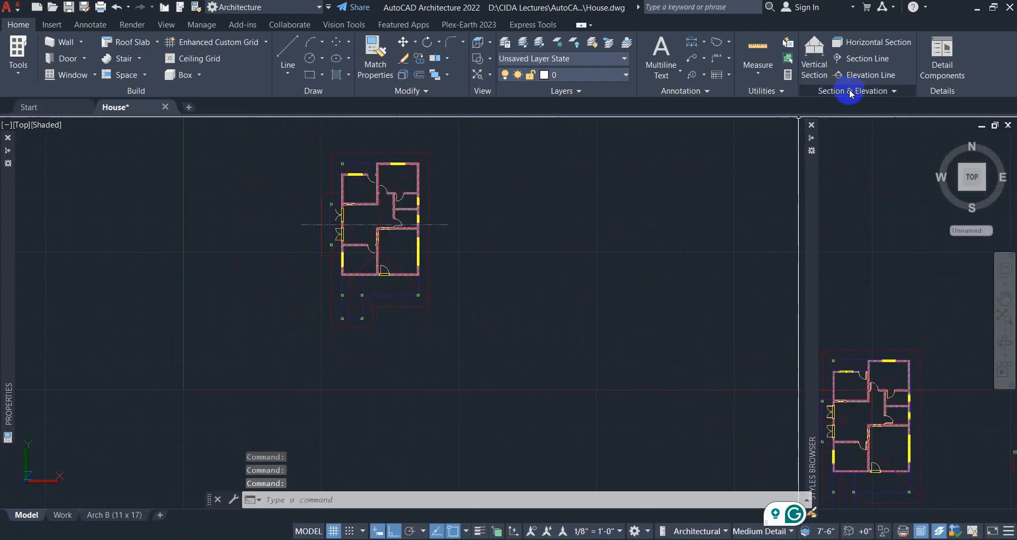
left_click(814, 56)
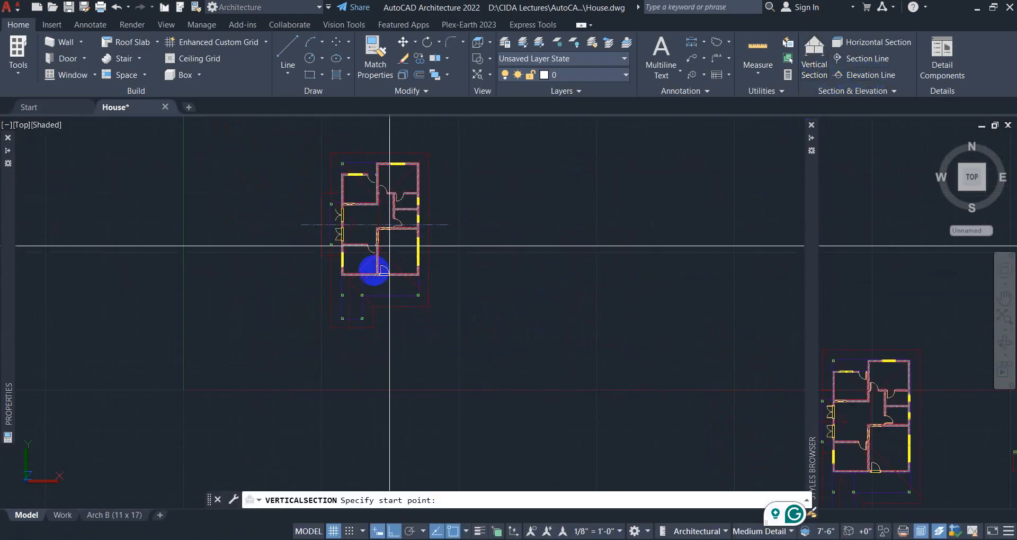
scroll(390, 169, "up", 3)
middle_click_drag(379, 213, 396, 268)
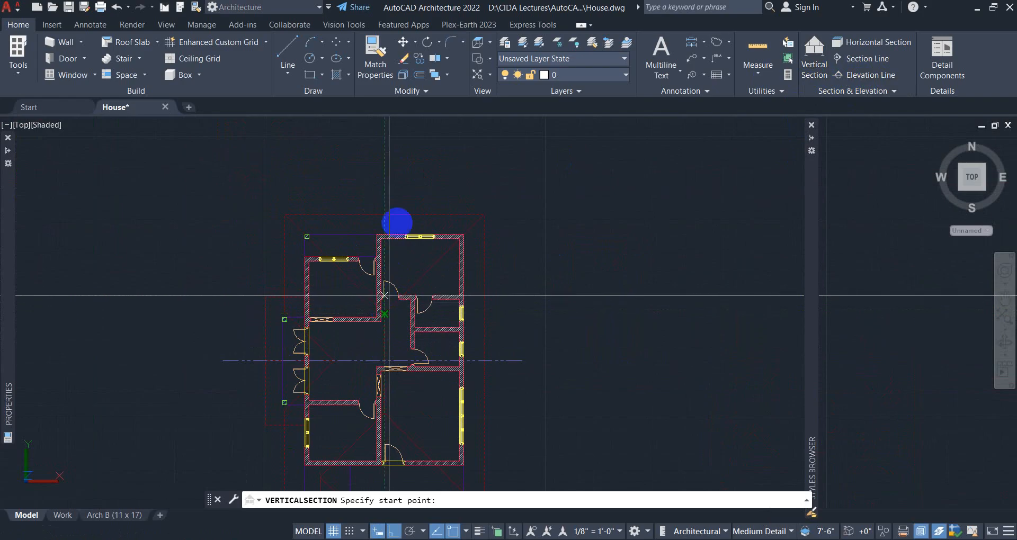
middle_click_drag(411, 266, 418, 170)
middle_click_drag(447, 368, 441, 337)
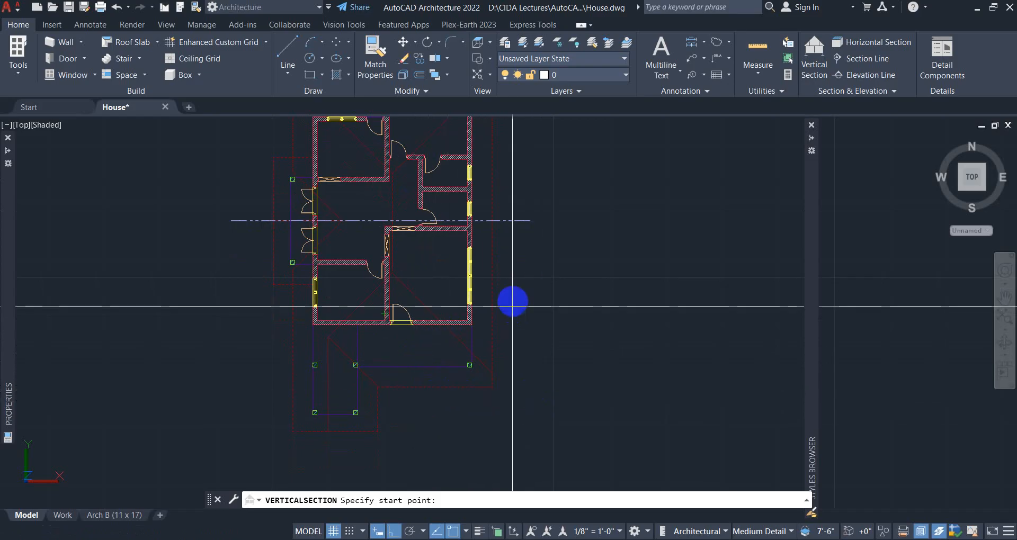
mouse_move(514, 294)
middle_mouse_down()
mouse_move(513, 341)
mouse_move(532, 245)
mouse_move(517, 358)
mouse_move(523, 288)
middle_mouse_up()
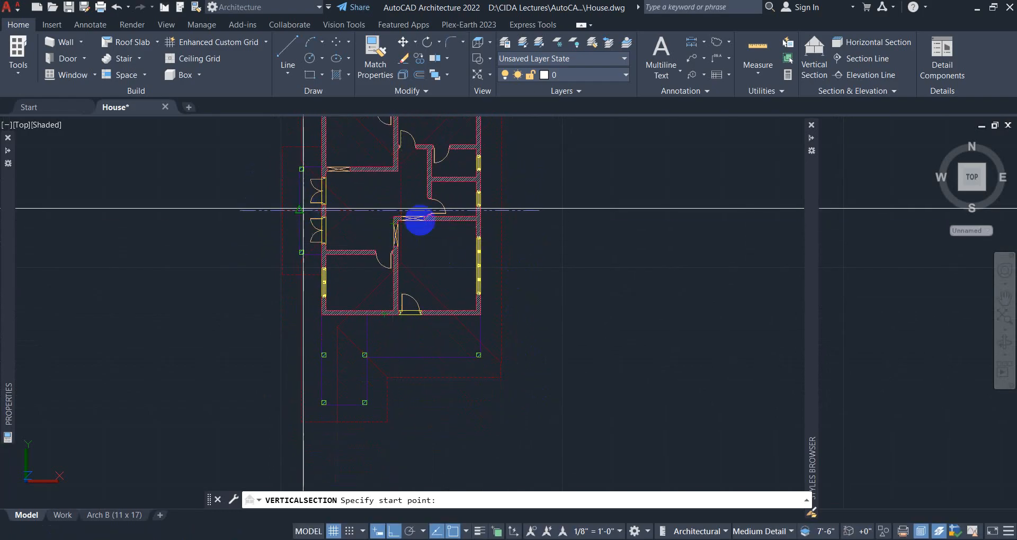
scroll(333, 452, "up", 2)
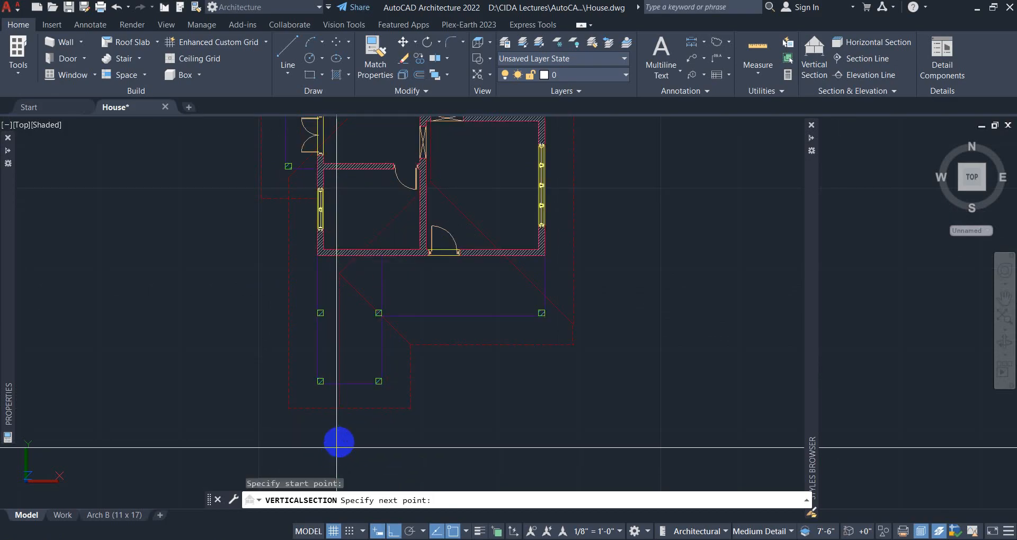
scroll(366, 204, "up", 3)
middle_click_drag(376, 207, 392, 242)
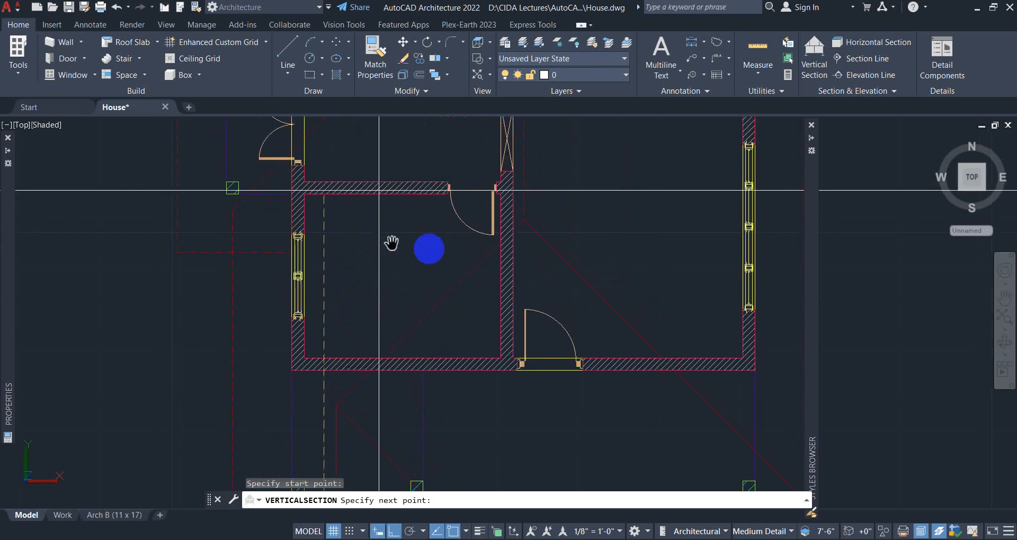
scroll(499, 234, "up", 2)
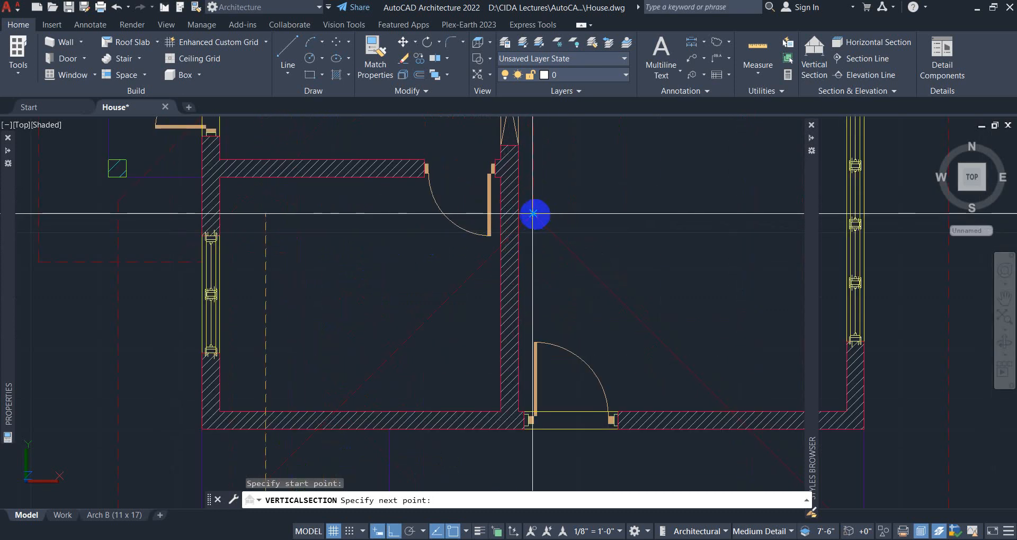
left_click(396, 214)
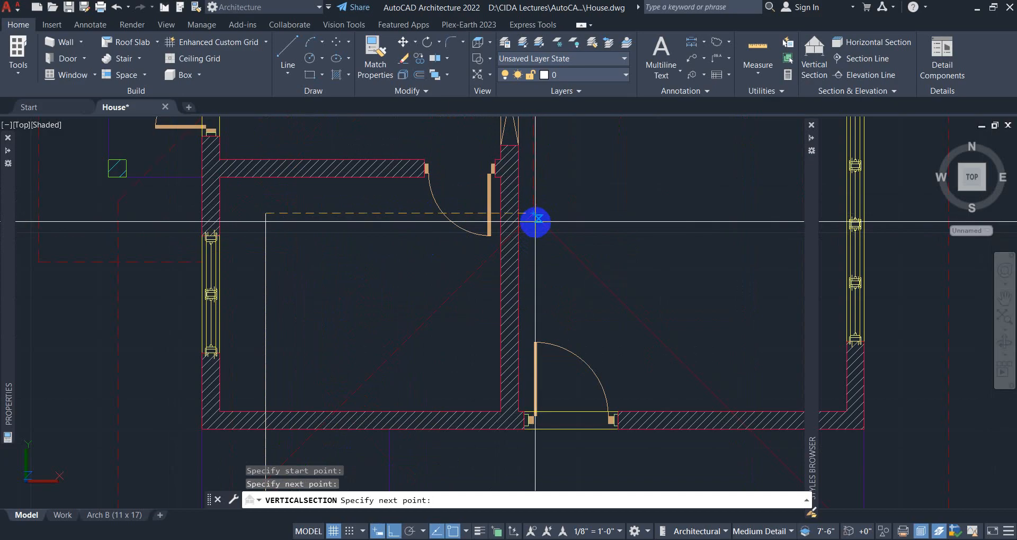
left_click(533, 214)
Continue the cutting line north beyond the house, set the section depth toward the west and accept the 30'-9" length.
scroll(546, 249, "down", 6)
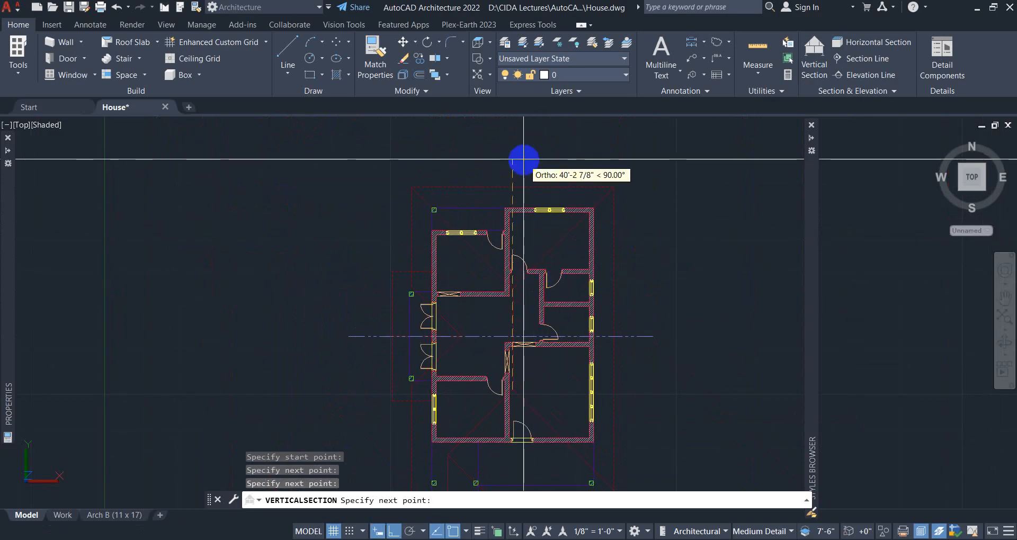
left_click(423, 158)
scroll(403, 169, "down", 3)
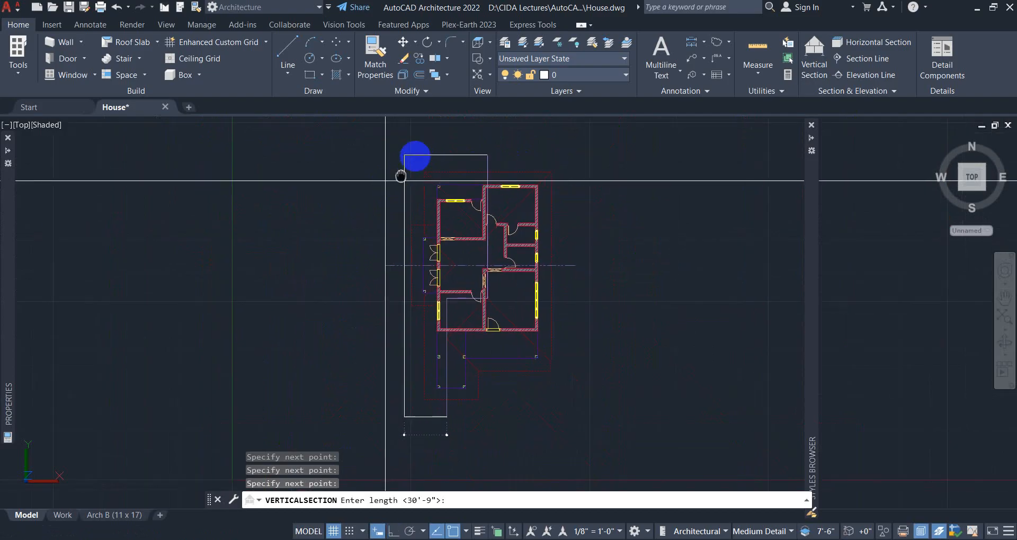
key("Return")
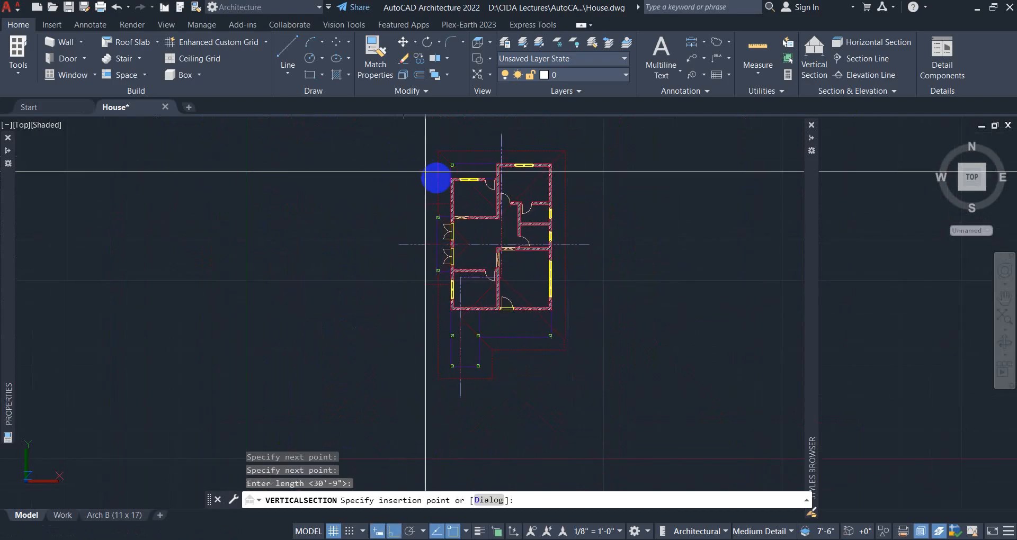
Insert the jogged vertical section east of the first generated section.
scroll(540, 366, "down", 6)
middle_click_drag(564, 386, 439, 352)
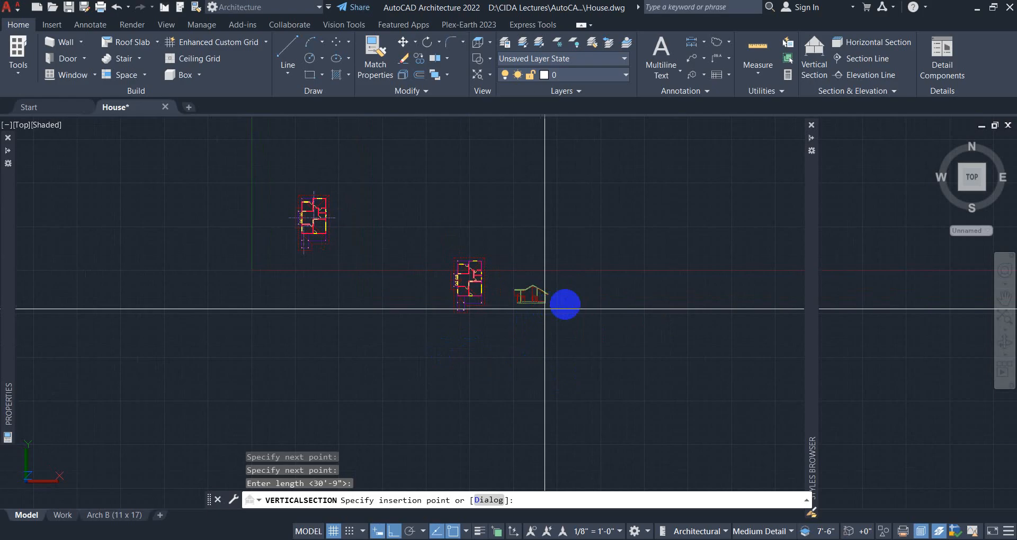
left_click(576, 304)
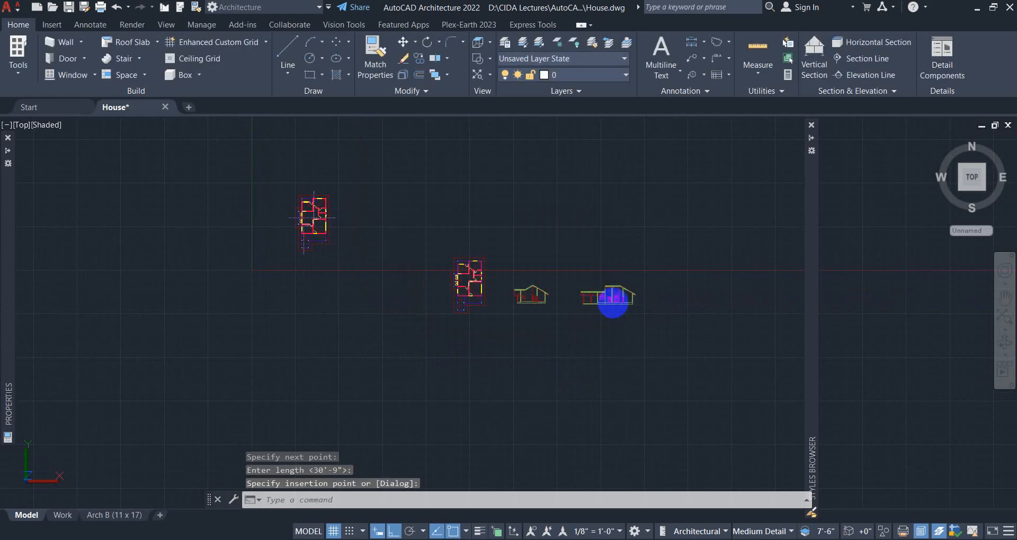
scroll(614, 302, "up", 10)
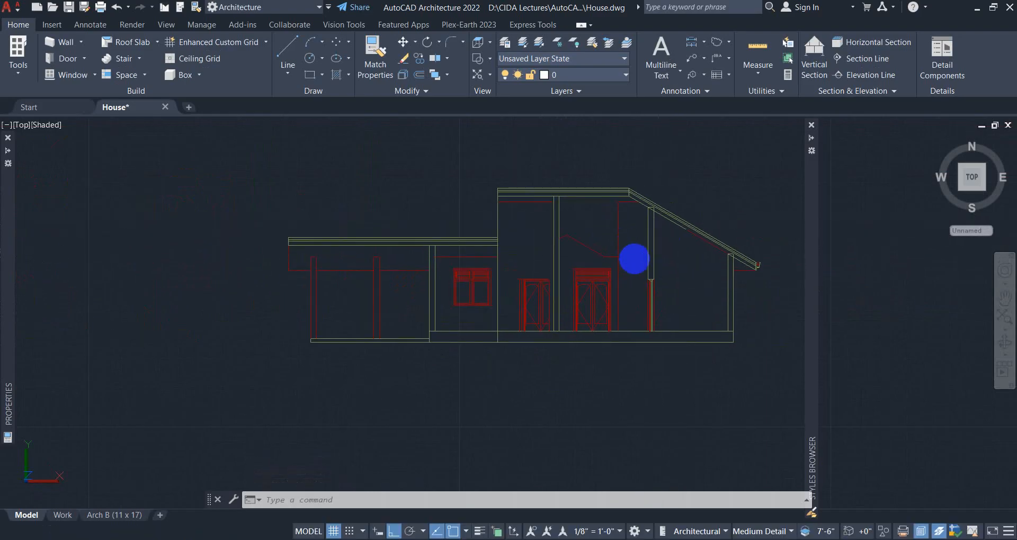
Reverse the jogged section line on the house model to face east and stretch its depth past the roof's east edge.
scroll(588, 260, "down", 2)
middle_click_drag(389, 257, 672, 269)
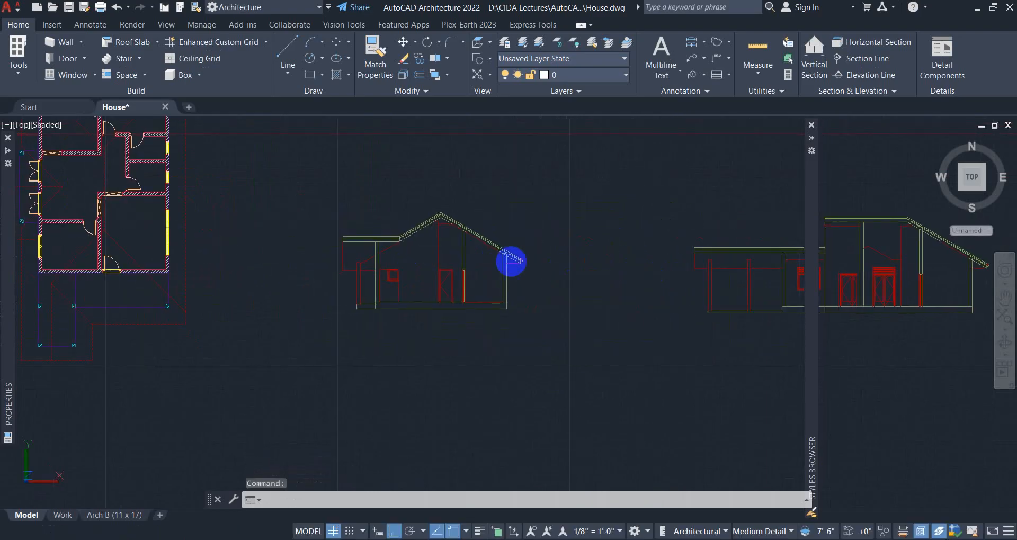
scroll(511, 279, "down", 2)
middle_click_drag(364, 276, 420, 295)
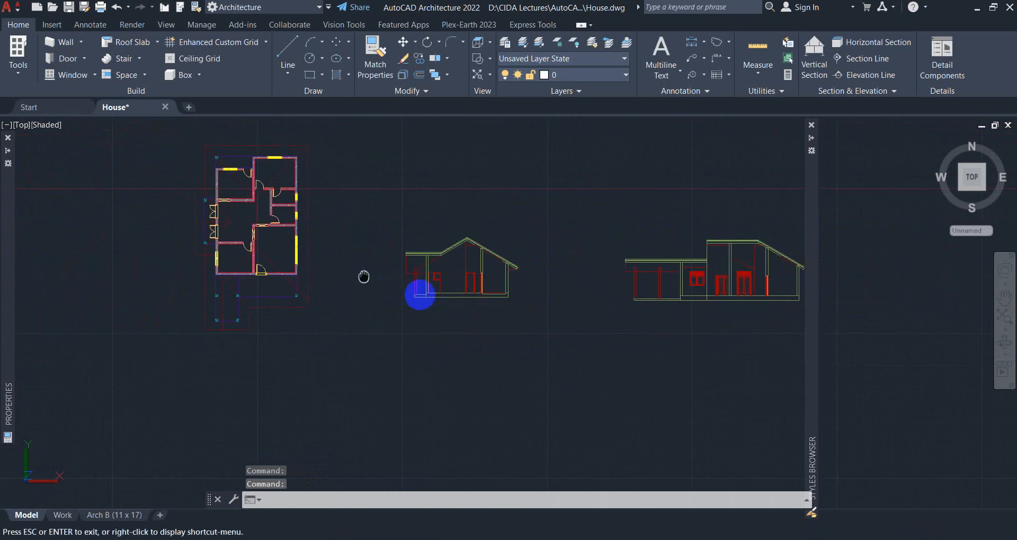
scroll(345, 268, "down", 3)
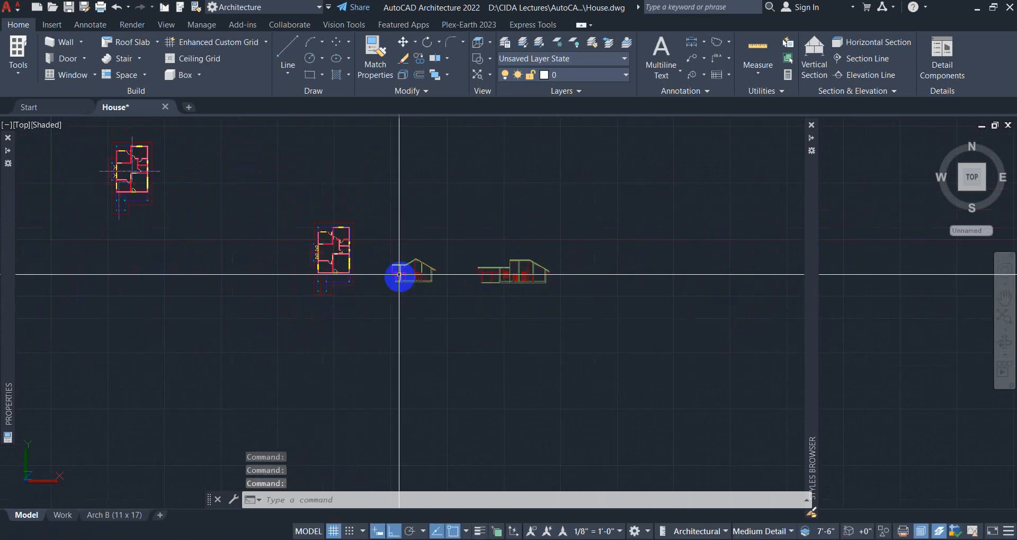
middle_click_drag(122, 151, 285, 240)
scroll(266, 233, "up", 5)
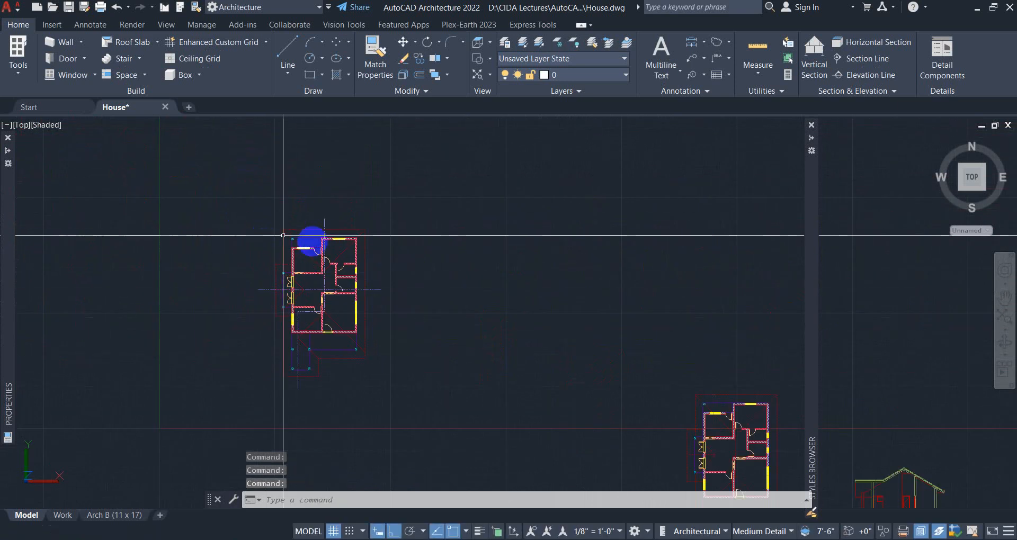
left_click(321, 216)
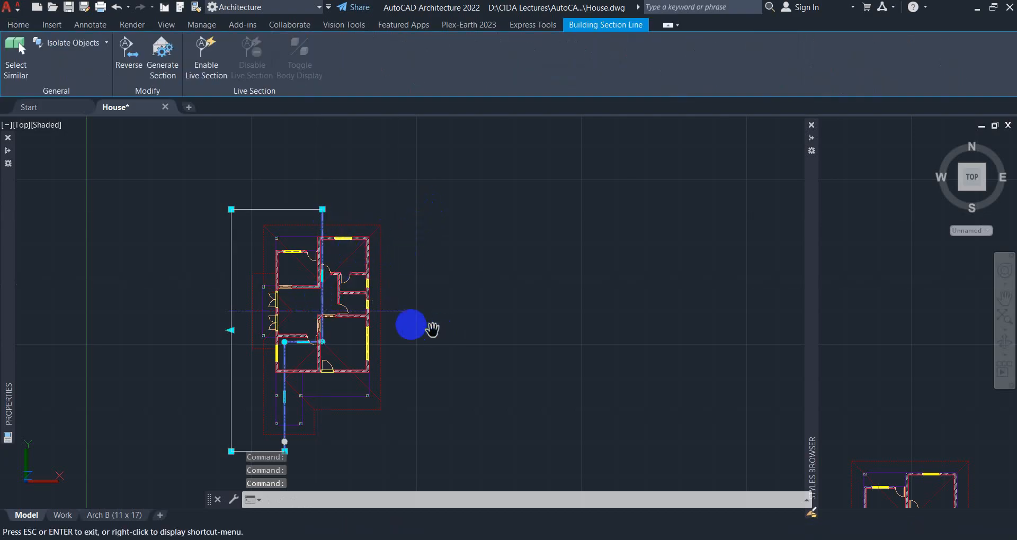
right_click(343, 306)
left_click(355, 308)
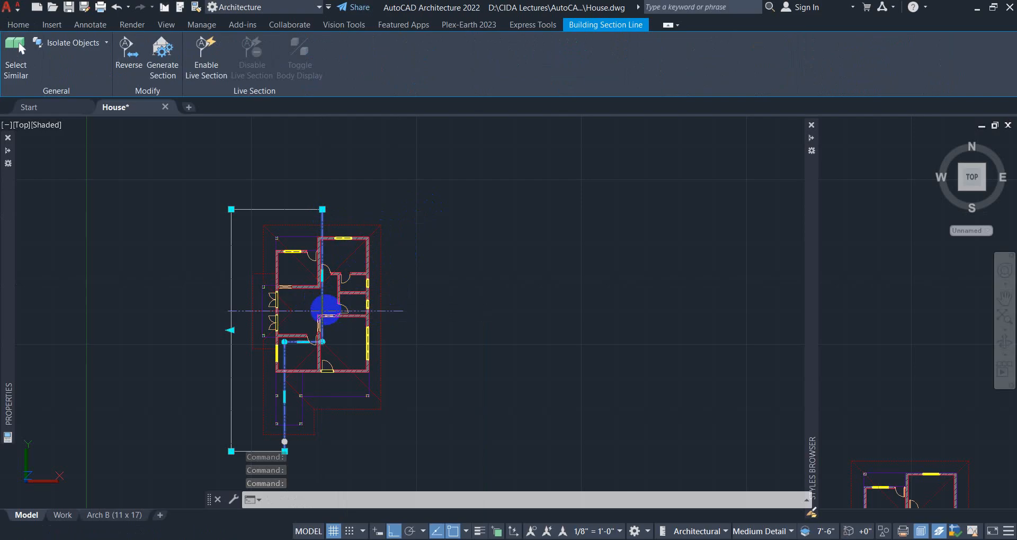
right_click(339, 307)
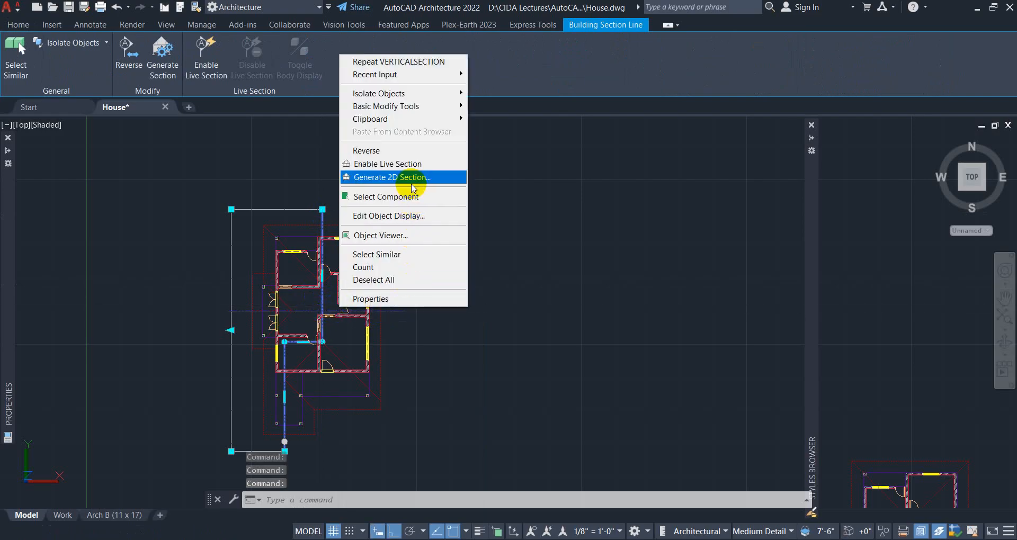
left_click(398, 157)
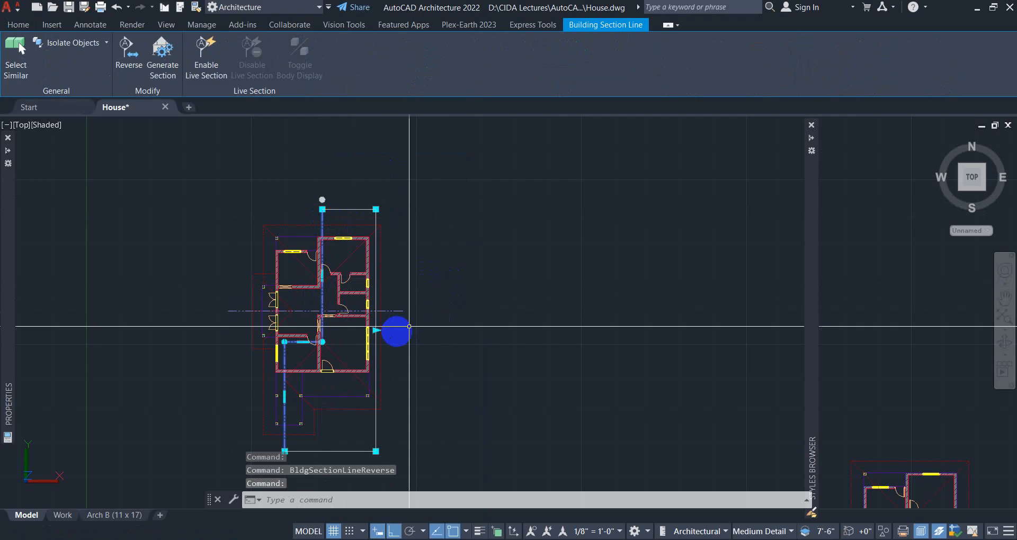
left_click(376, 333)
left_click(404, 334)
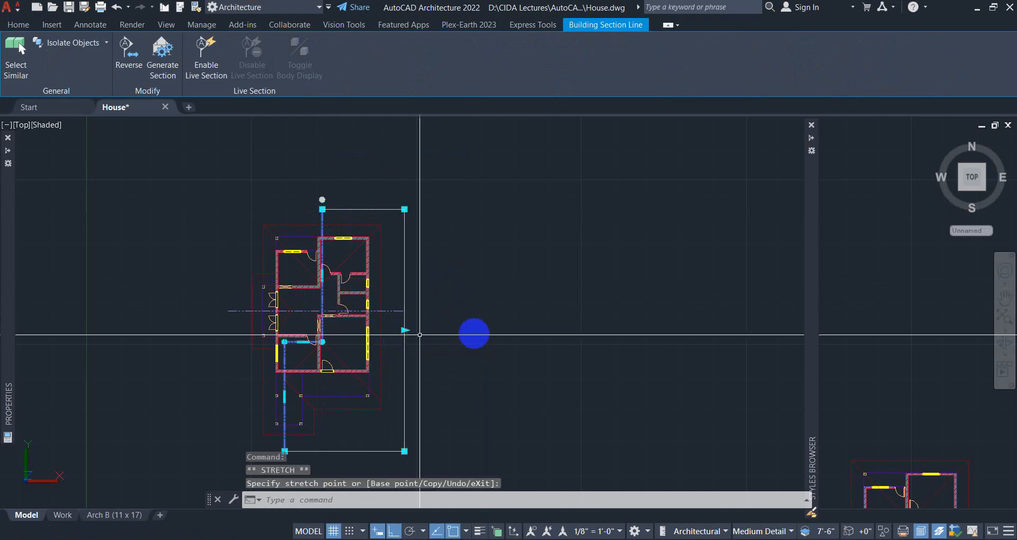
Deselect the section line and refresh the second 2D section to match its reversed direction.
scroll(474, 334, "down", 2)
middle_click_drag(526, 343, 430, 228)
mouse_move(554, 311)
middle_mouse_down()
mouse_move(454, 318)
mouse_move(386, 309)
middle_mouse_up()
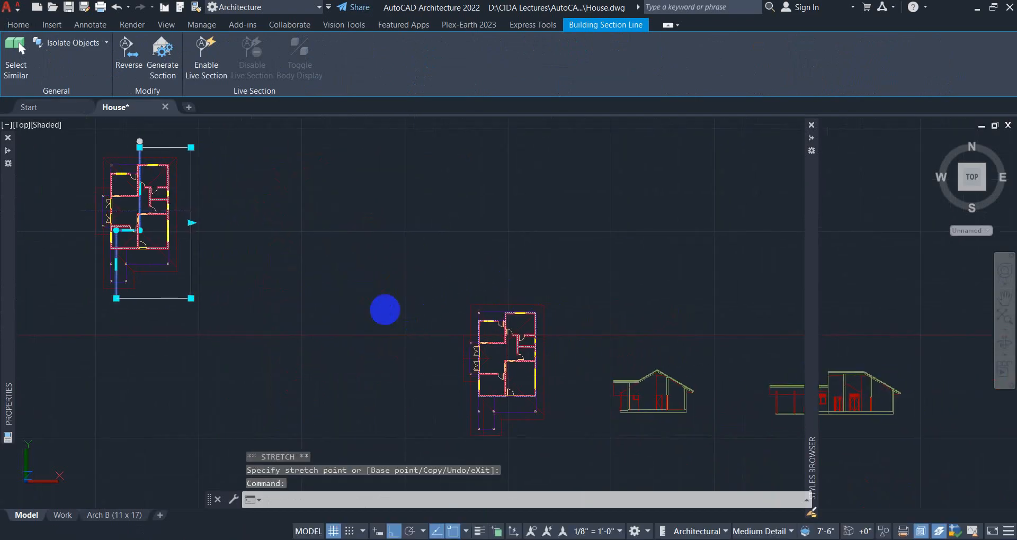
middle_click_drag(492, 336, 311, 285)
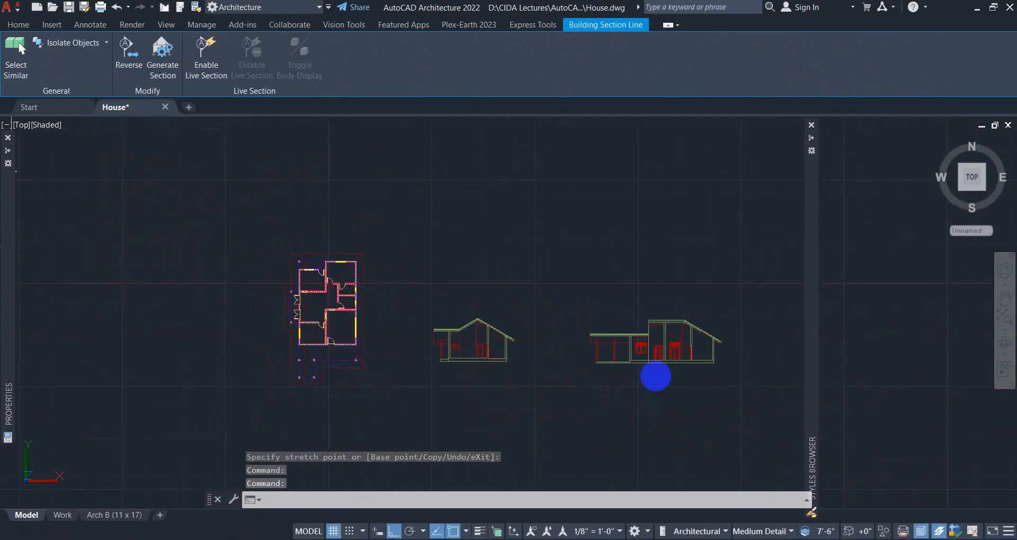
scroll(666, 368, "down", 4)
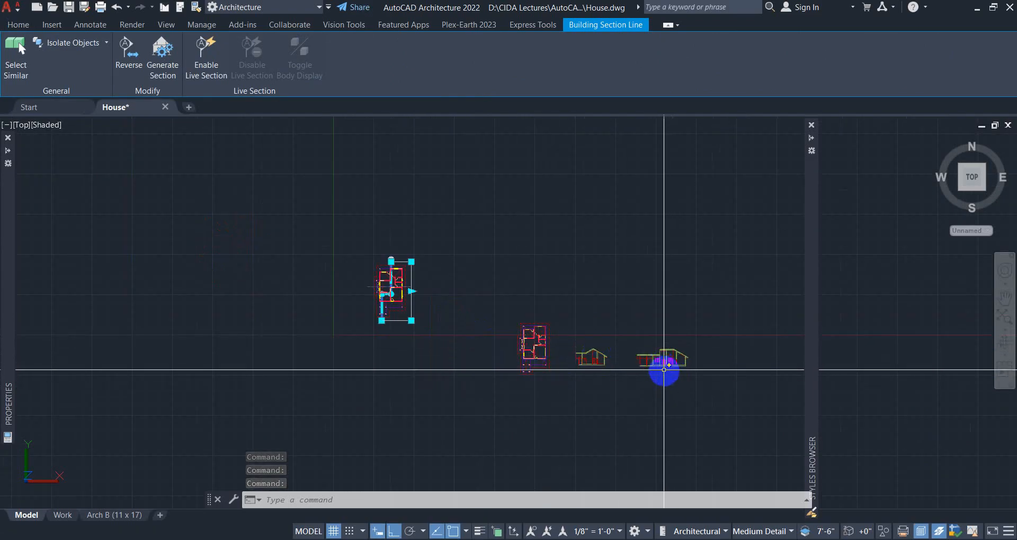
scroll(666, 370, "up", 2)
key("Escape")
scroll(669, 365, "up", 2)
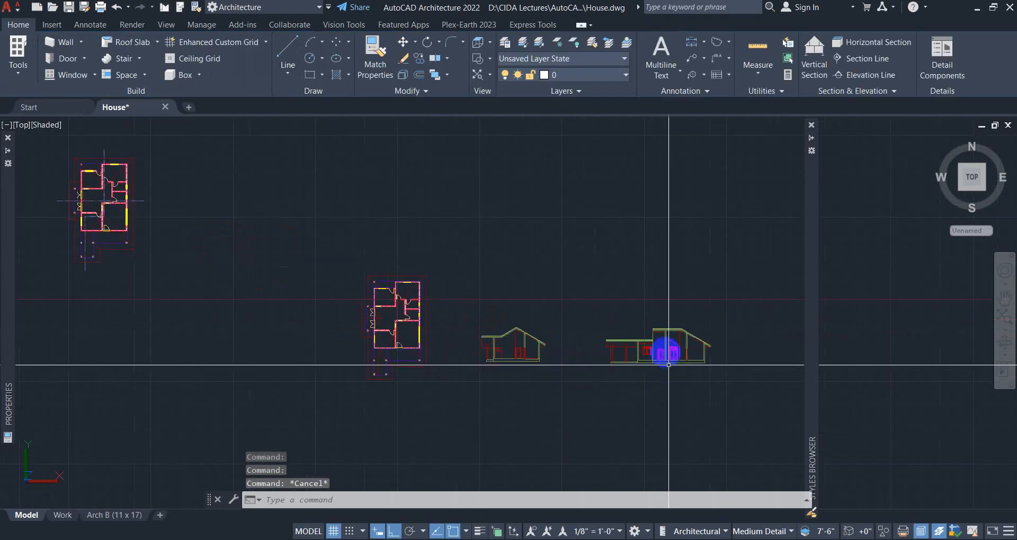
left_click(667, 351)
right_click(667, 352)
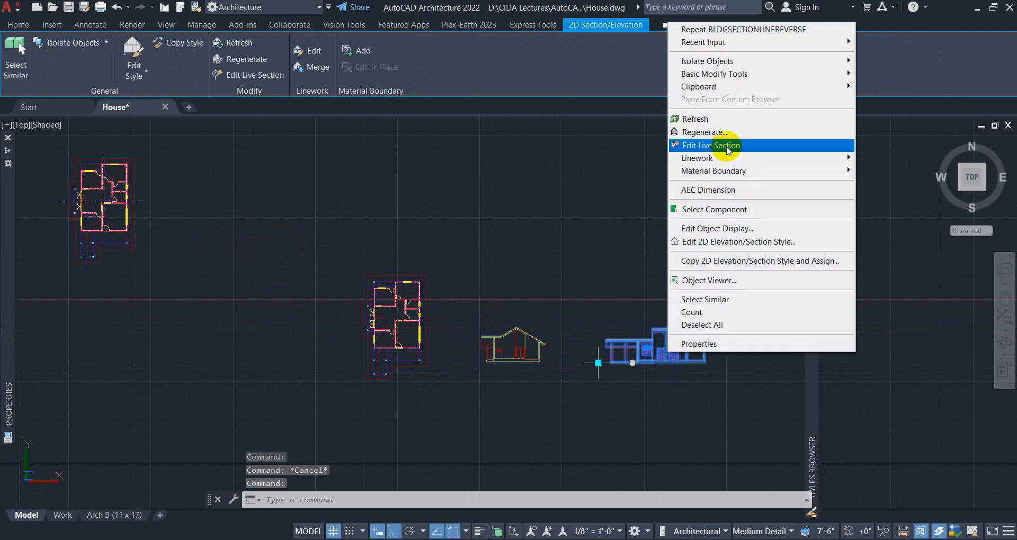
left_click(695, 118)
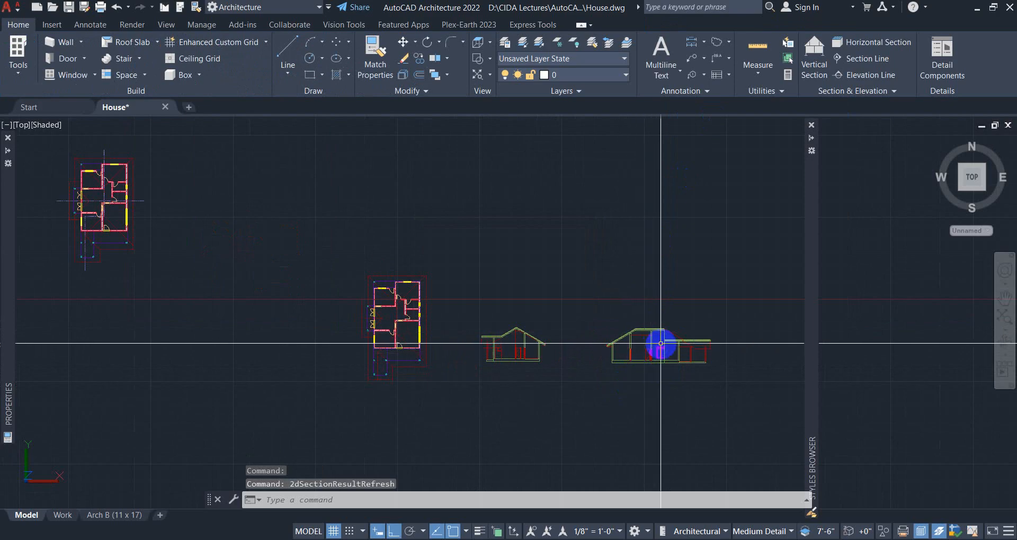
scroll(661, 343, "up", 5)
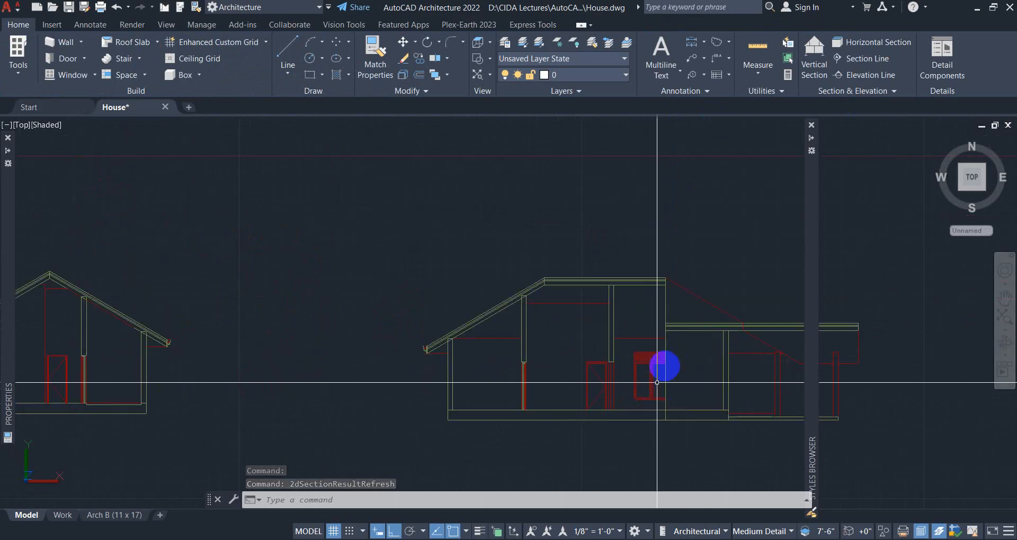
scroll(386, 332, "down", 3)
middle_click_drag(386, 332, 517, 331)
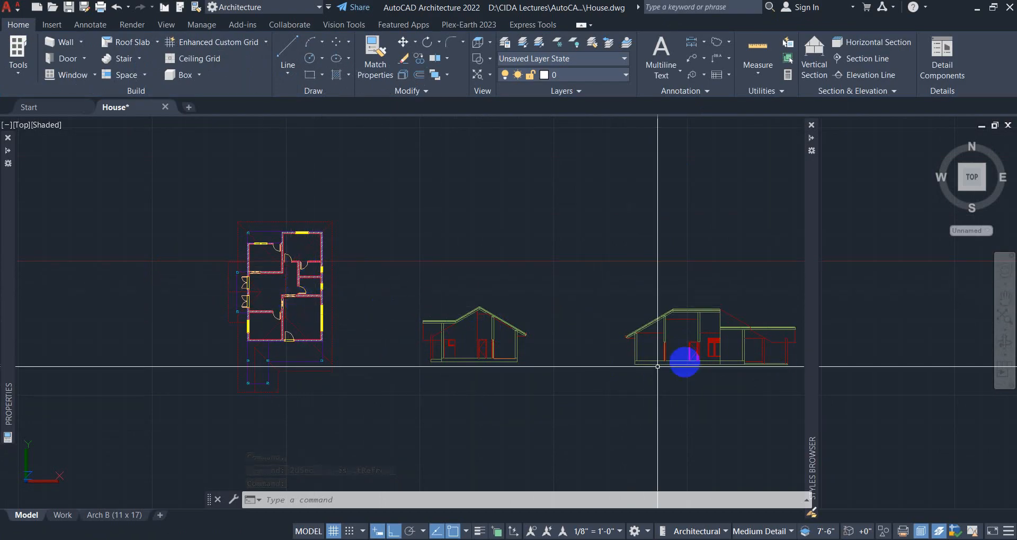
Examine the refreshed second section's roof, walls, doors and floor slab, and compare it with the first section.
scroll(703, 345, "up", 3)
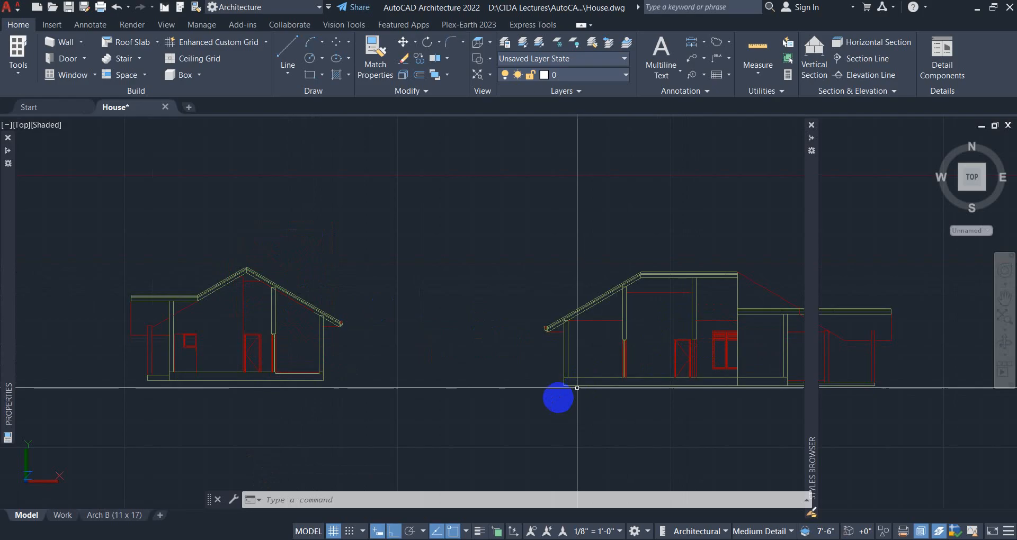
scroll(586, 387, "up", 4)
middle_click_drag(544, 381, 428, 351)
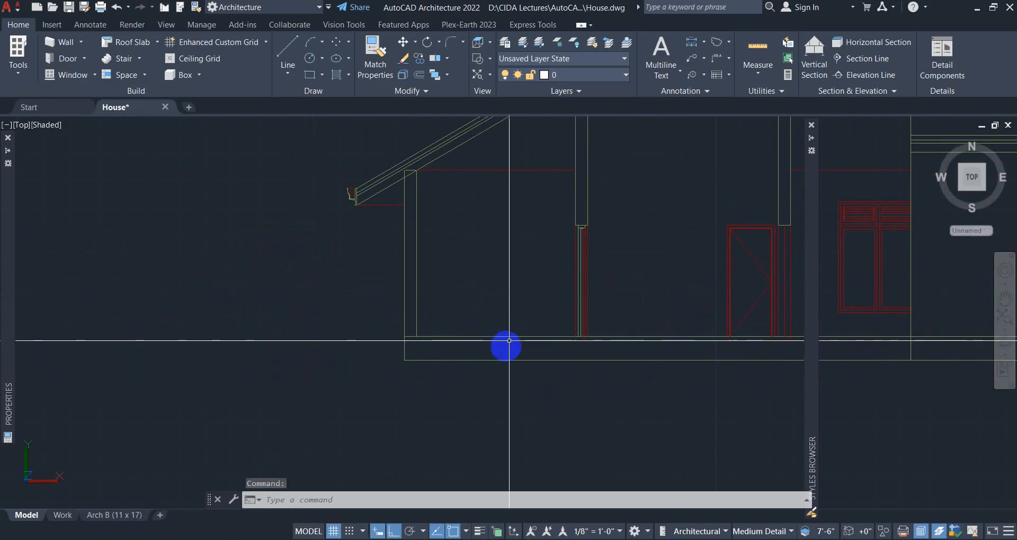
scroll(704, 364, "down", 2)
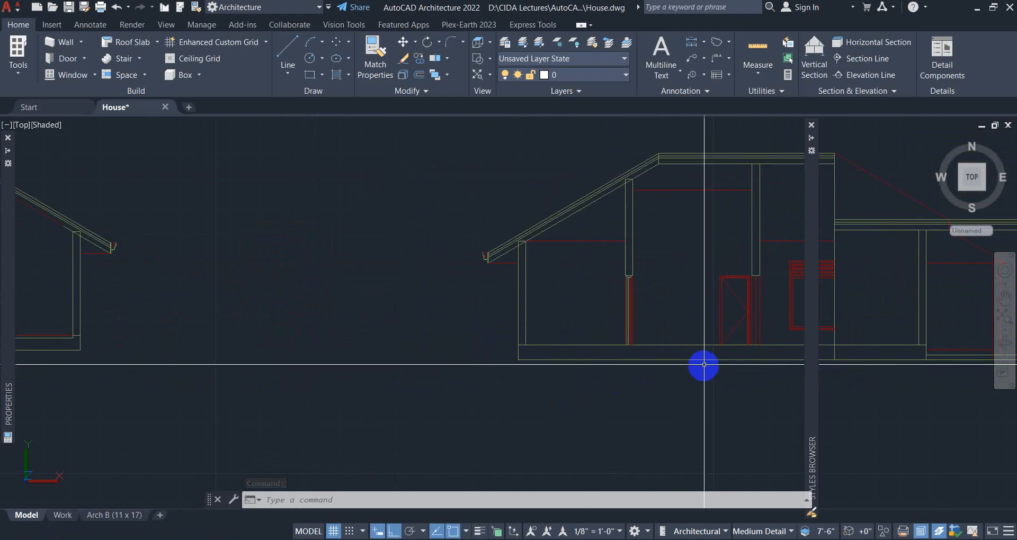
scroll(704, 365, "down", 2)
mouse_move(677, 354)
middle_mouse_down()
mouse_move(616, 370)
mouse_move(551, 362)
middle_mouse_up()
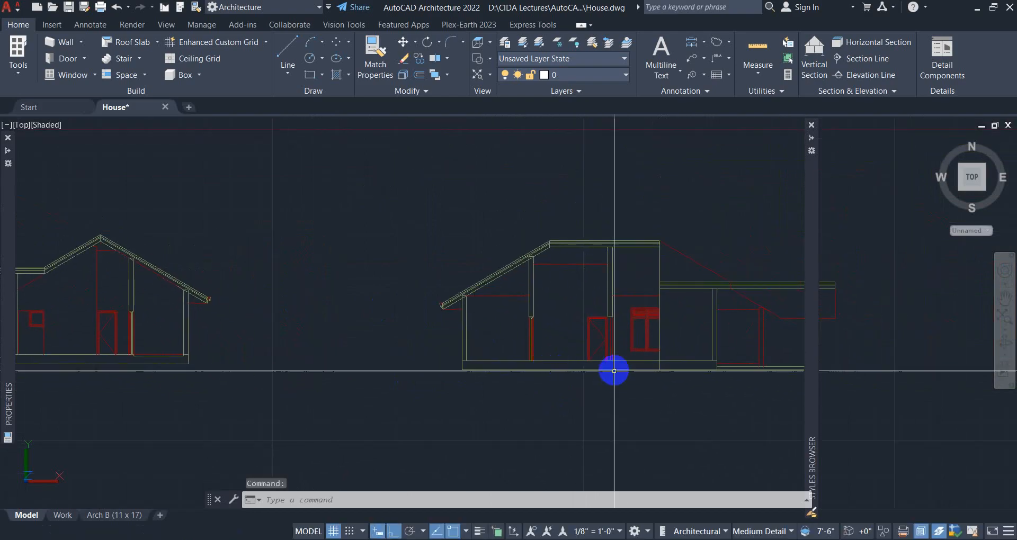
scroll(594, 365, "down", 3)
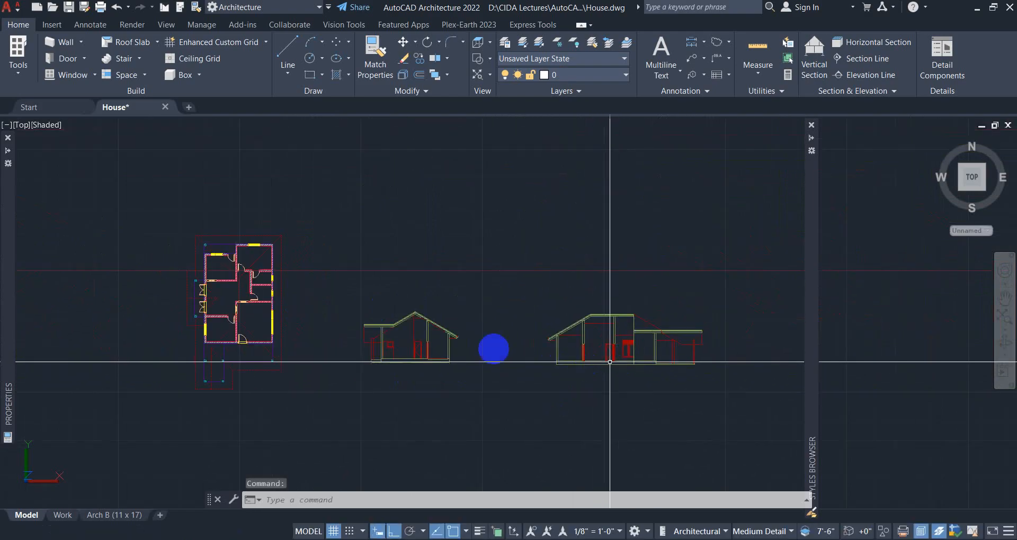
mouse_move(493, 352)
middle_mouse_down()
mouse_move(427, 338)
mouse_move(582, 331)
mouse_move(538, 323)
middle_mouse_up()
scroll(582, 331, "down", 2)
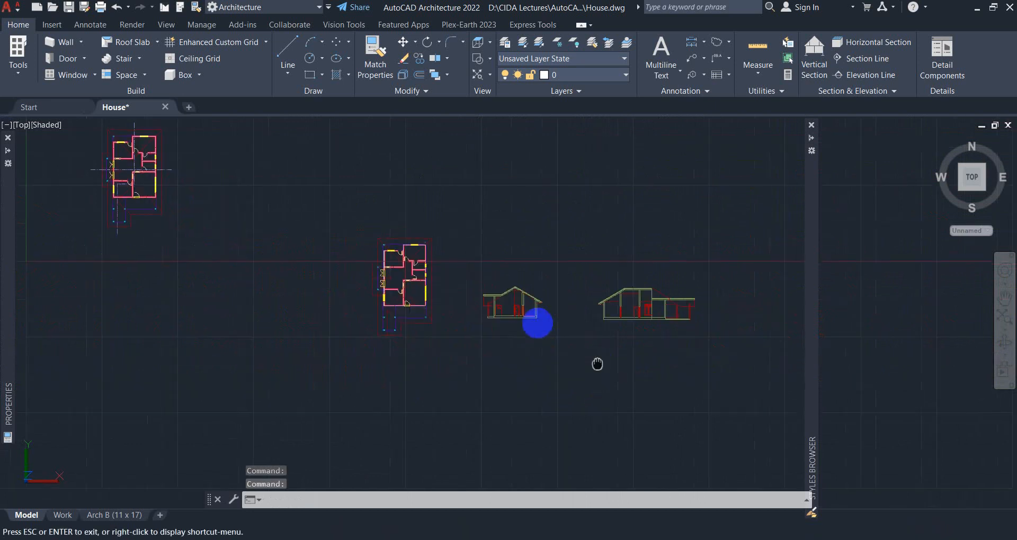
Draw a horizontal elevation line about 59'-7" long south of the original house plan, from west to east.
middle_click_drag(396, 307, 595, 357)
scroll(328, 241, "up", 3)
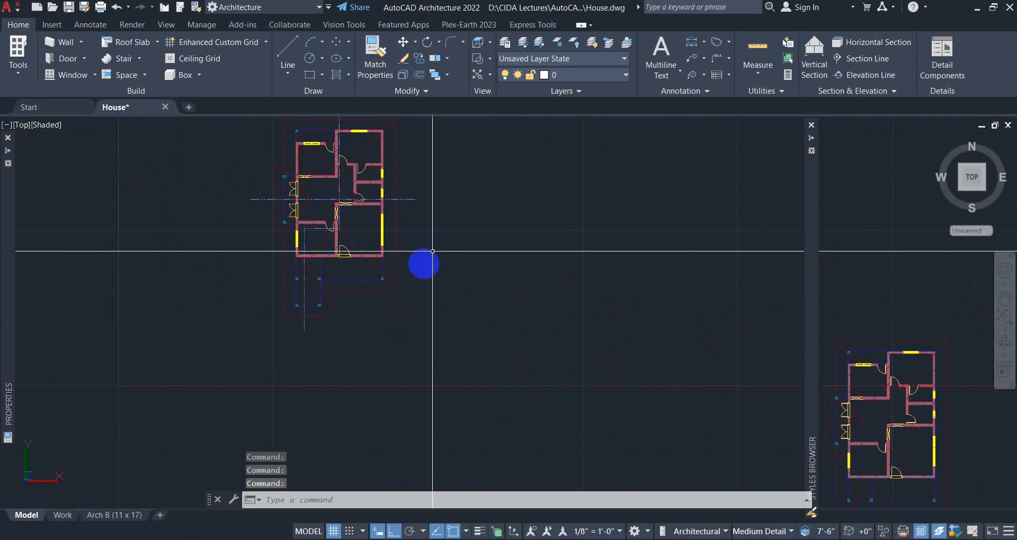
middle_click_drag(646, 185, 612, 261)
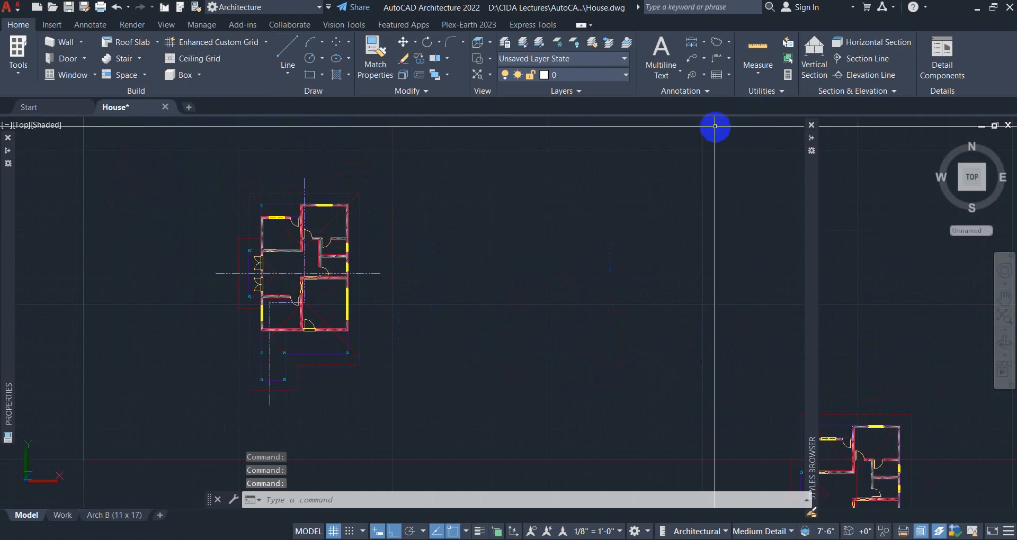
left_click_drag(825, 119, 875, 107)
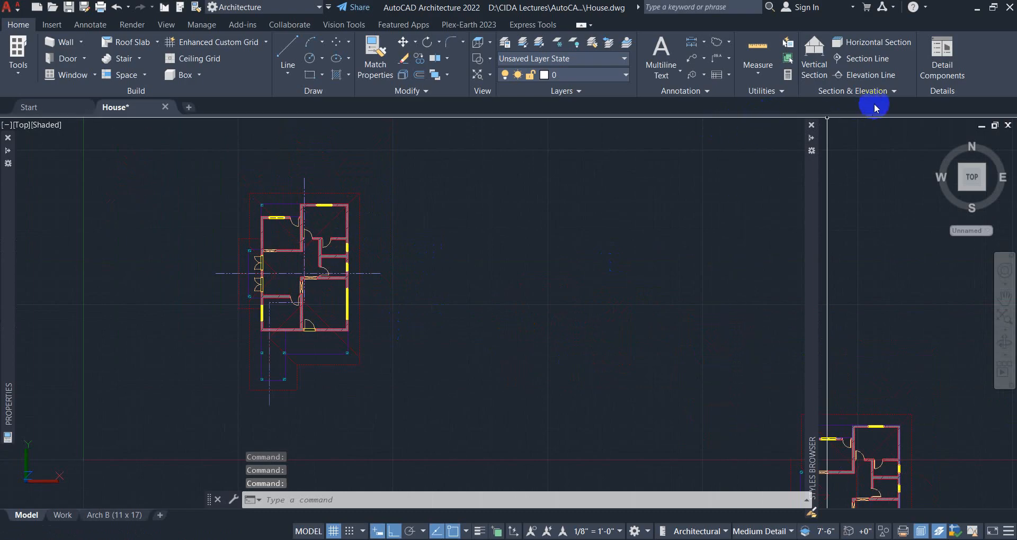
left_click(859, 78)
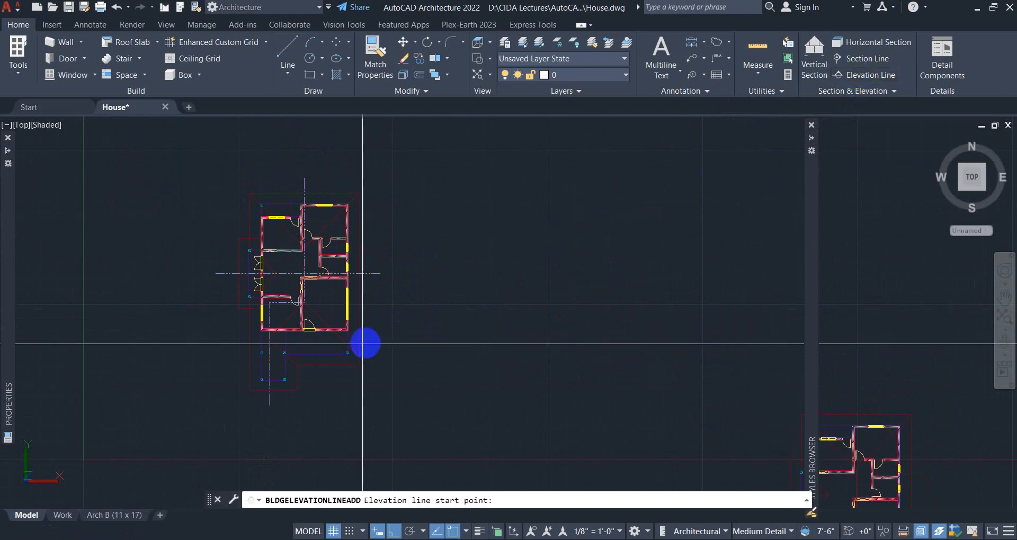
scroll(365, 344, "down", 2)
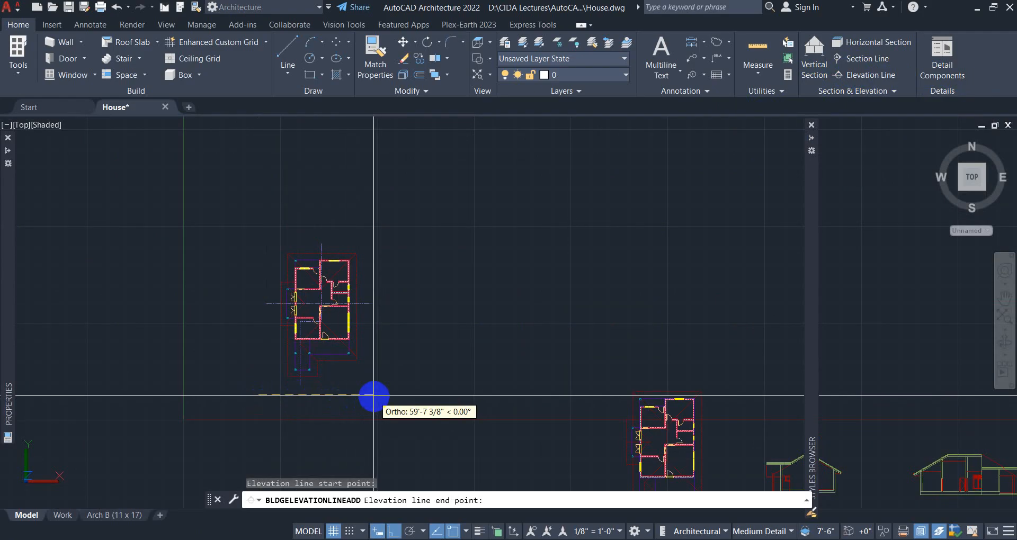
left_click(375, 395)
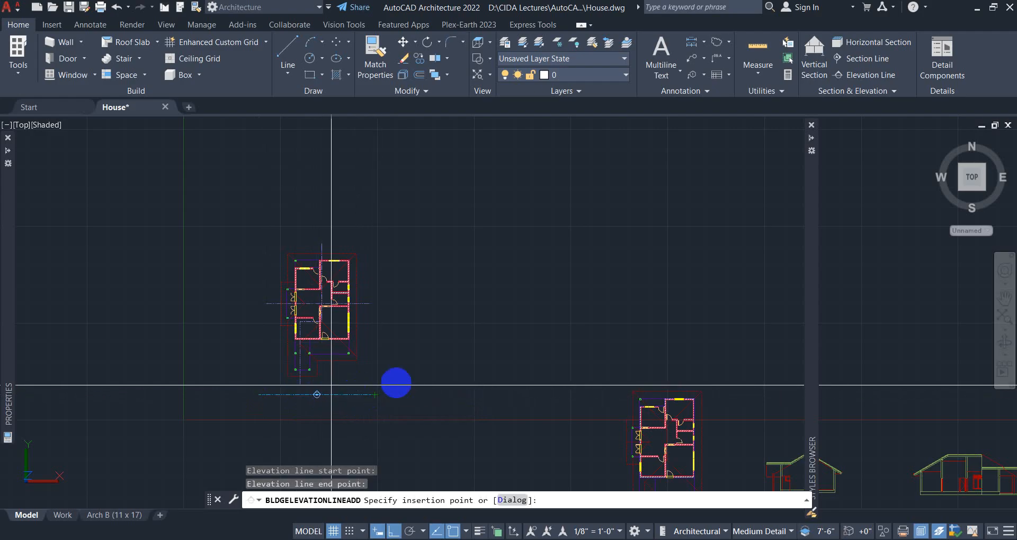
Insert the generated south elevation in line with and east of the jogged section, and inspect it.
scroll(446, 384, "down", 2)
middle_click_drag(445, 388, 260, 282)
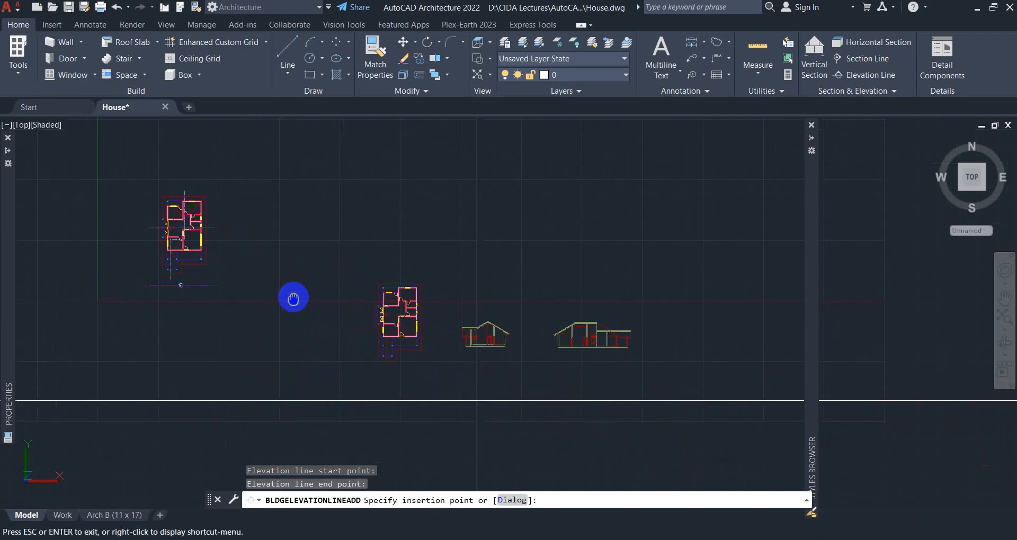
left_click(687, 344)
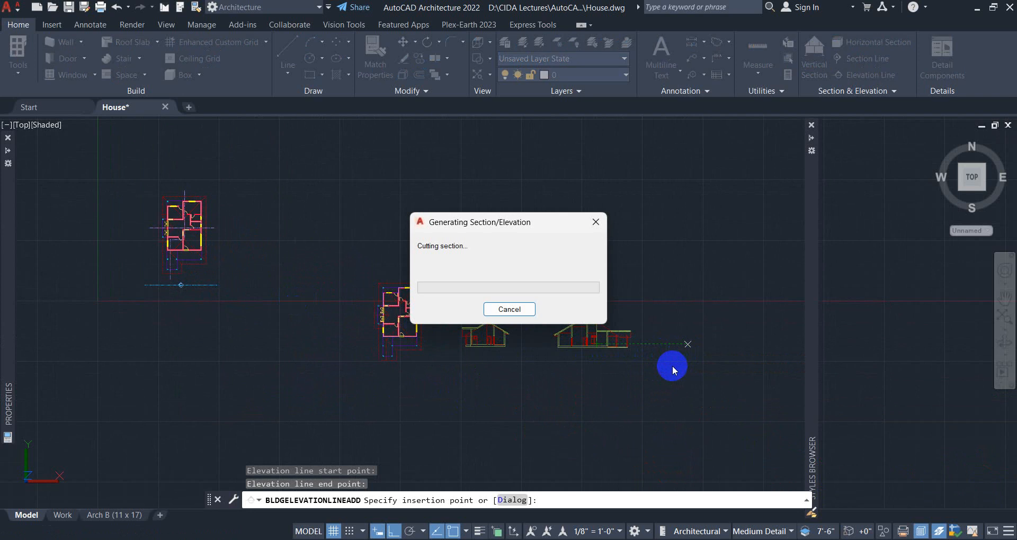
scroll(732, 343, "up", 4)
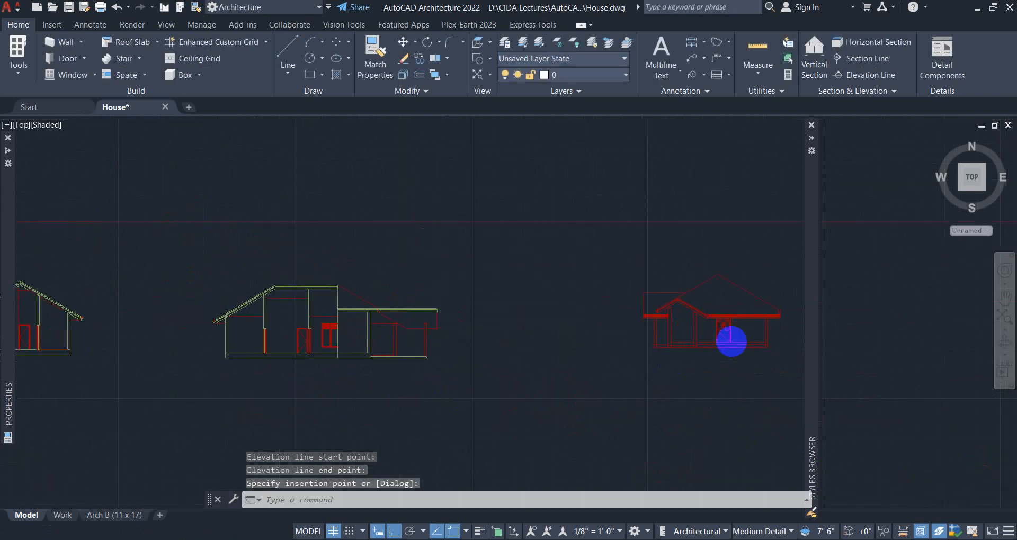
scroll(732, 341, "up", 4)
scroll(717, 341, "down", 5)
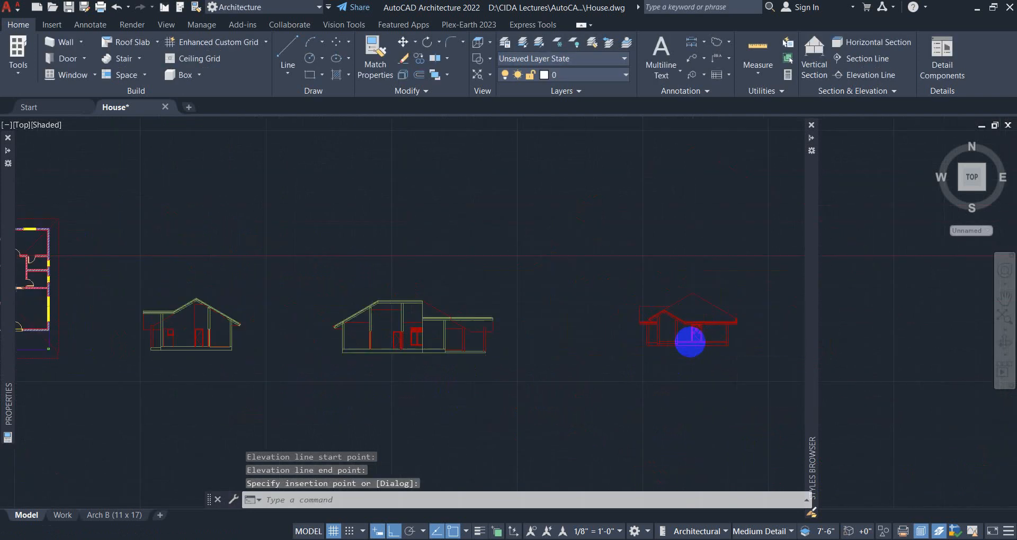
Isolate the original house model with its section lines, leaving out the elevation line and the generated drawings.
scroll(477, 344, "down", 3)
middle_click_drag(371, 345, 561, 345)
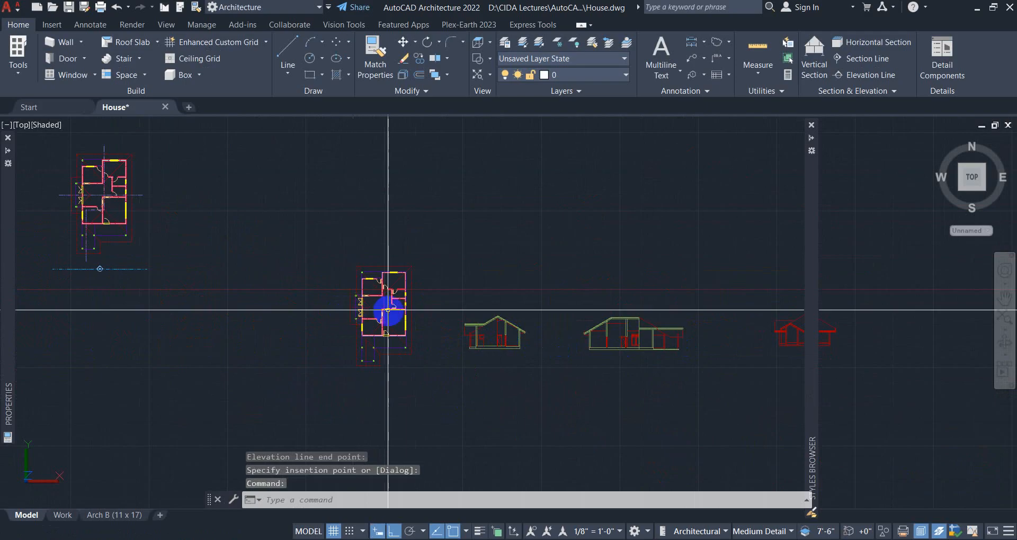
middle_click_drag(454, 329, 716, 375)
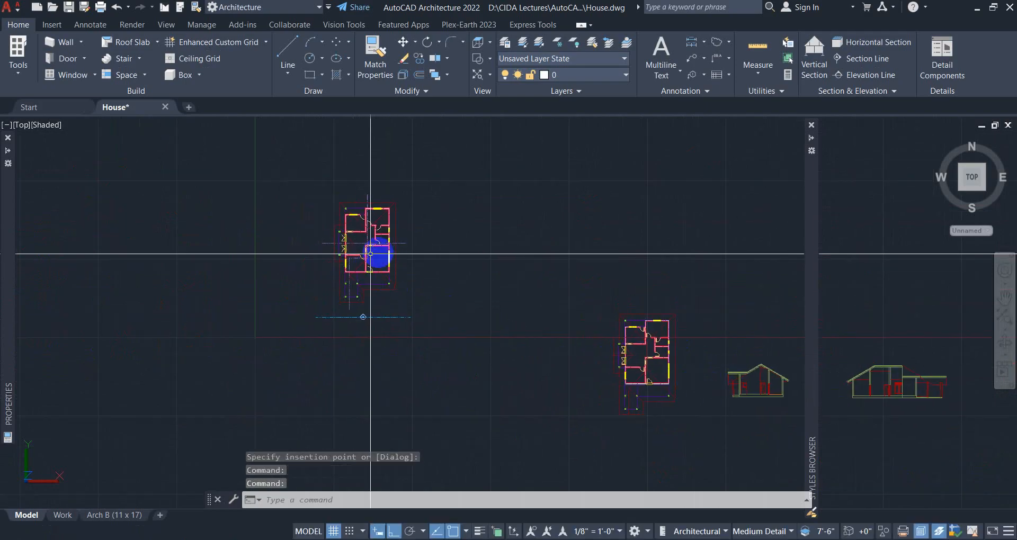
middle_click_drag(377, 280, 462, 296)
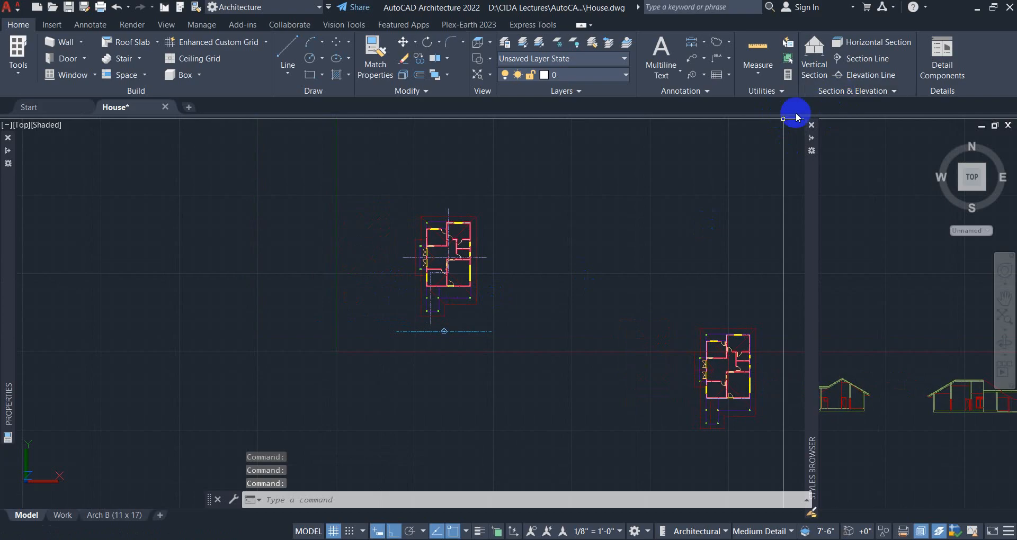
scroll(462, 264, "up", 1)
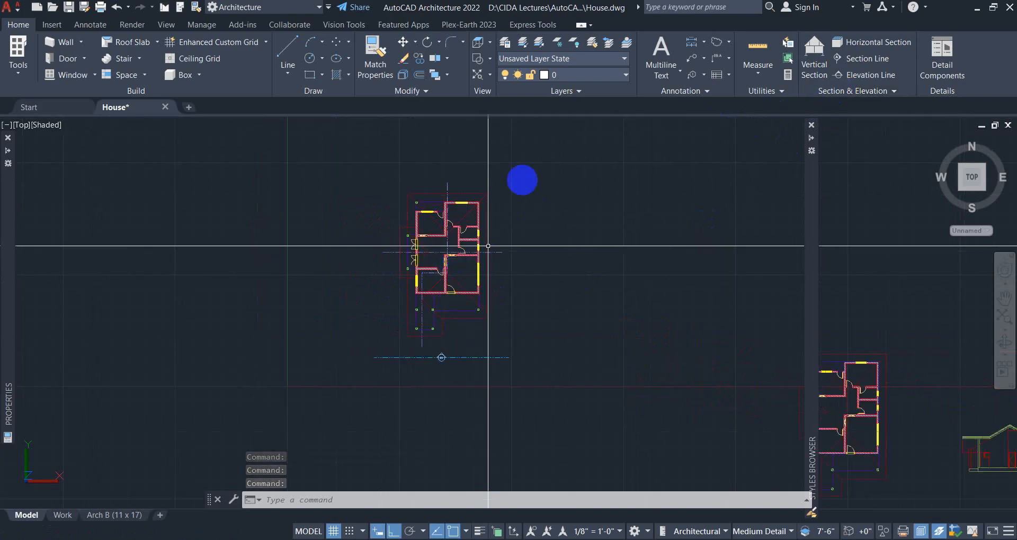
left_click(522, 183)
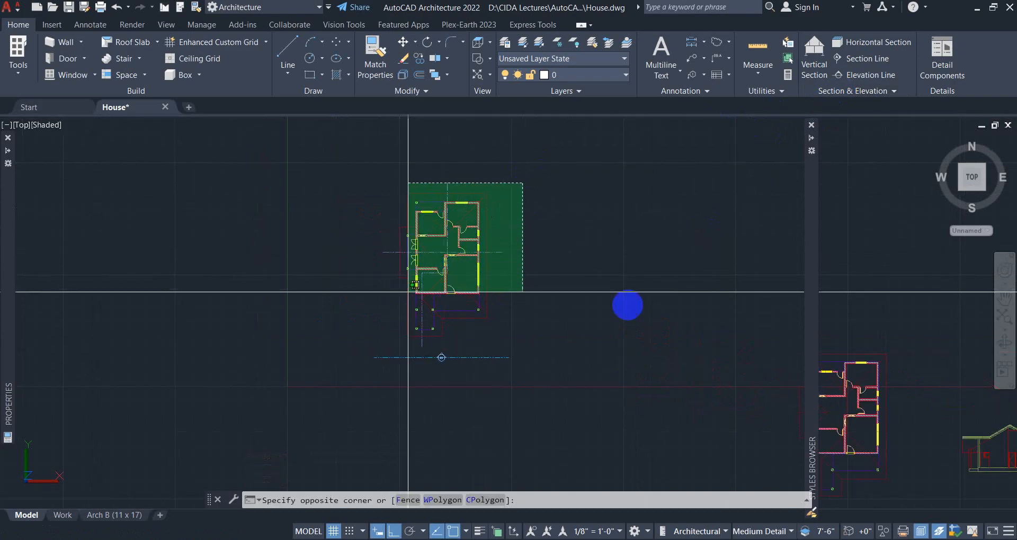
left_click(675, 296)
scroll(753, 384, "down", 2)
middle_click_drag(528, 330, 527, 331)
mouse_move(754, 391)
middle_mouse_down()
mouse_move(527, 331)
mouse_move(634, 376)
middle_mouse_up()
scroll(479, 323, "up", 1)
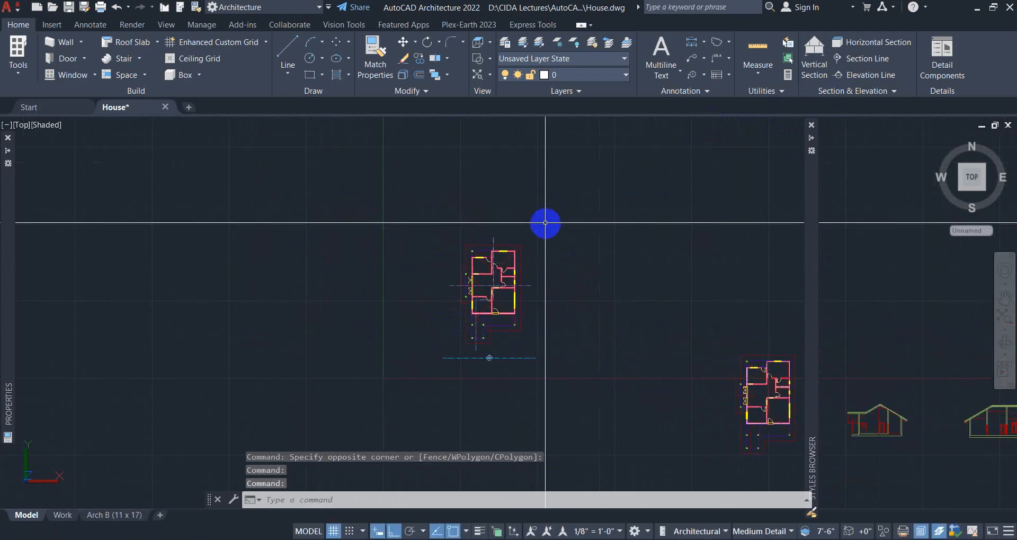
left_click_drag(545, 222, 449, 344)
left_click(446, 349)
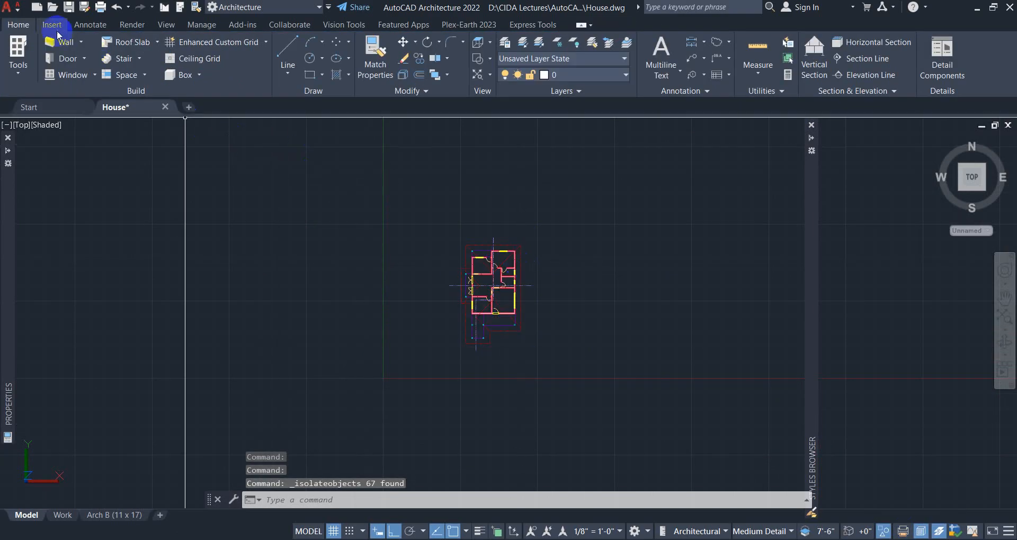
Switch the isolated house to the Left view and regenerate the model.
left_click(490, 44)
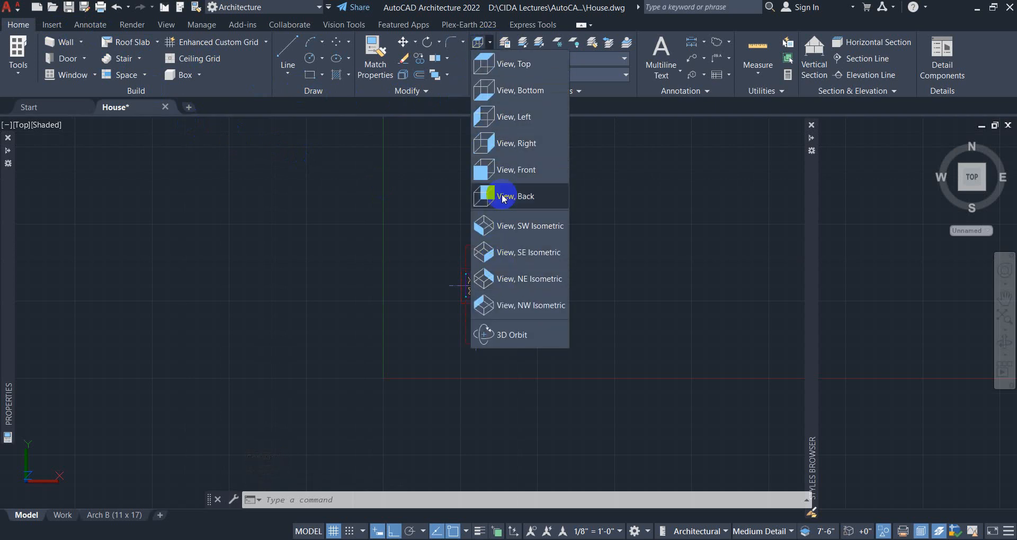
left_click(492, 121)
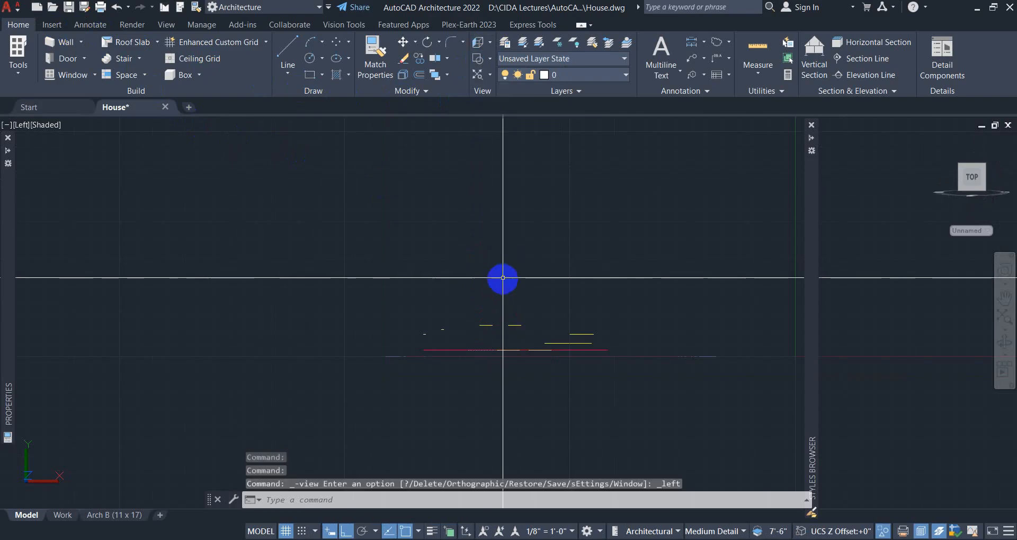
key("Escape")
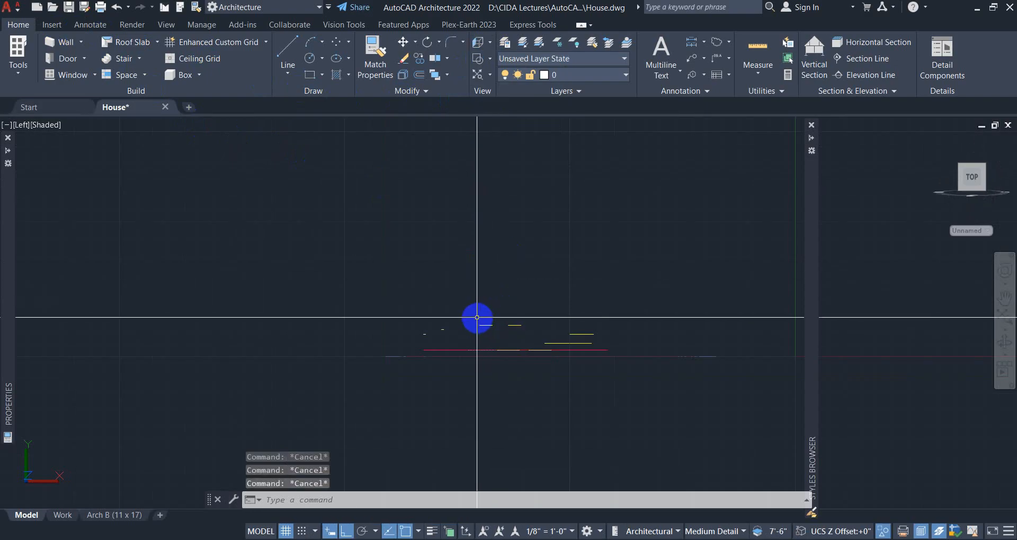
type("re")
key("Return")
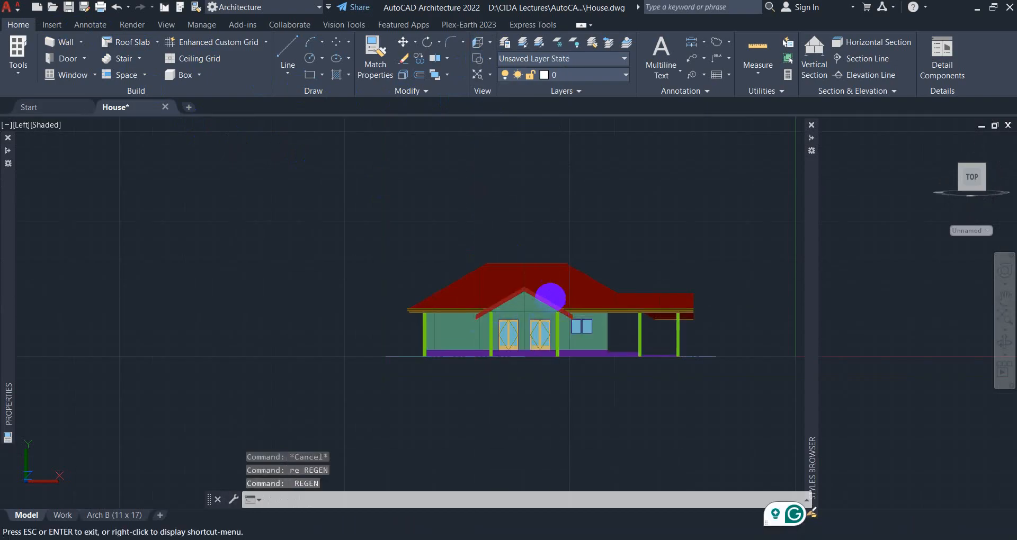
Change the visual style of the left view to 2D Wireframe.
middle_click_drag(550, 297, 479, 262)
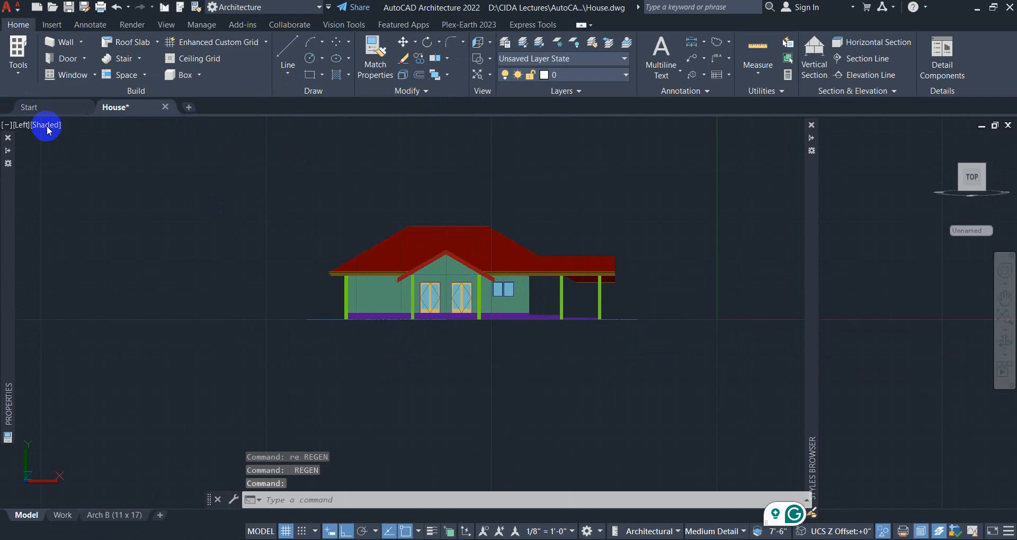
left_click(47, 127)
left_click(81, 157)
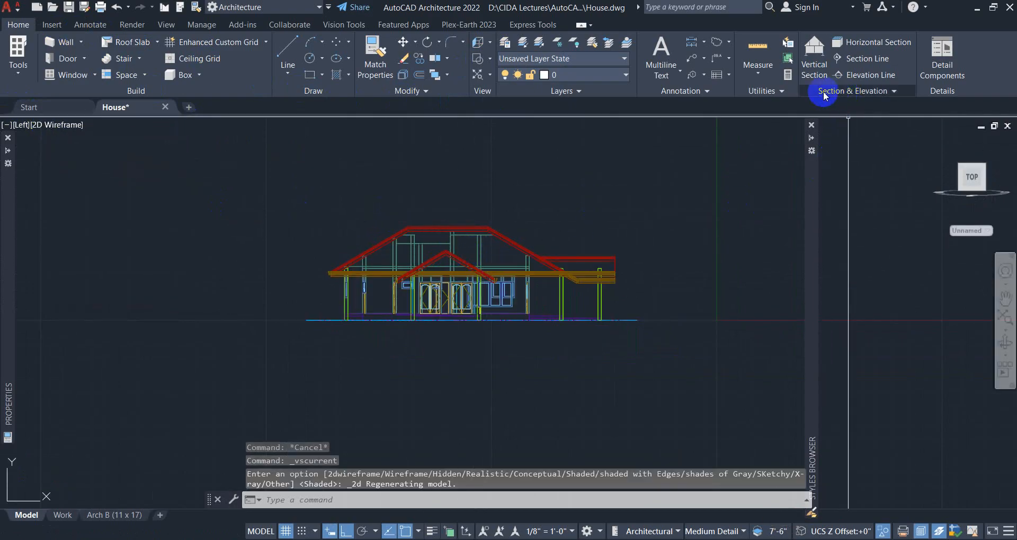
Create a hidden line projection of the whole isolated house, inserted at the end of its ground line and in plan view.
left_click(851, 92)
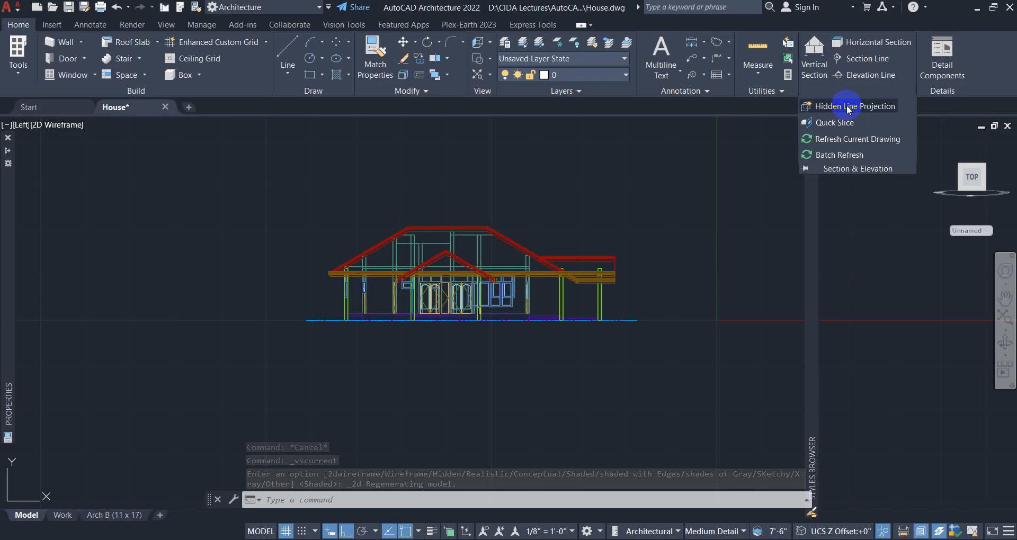
left_click(849, 107)
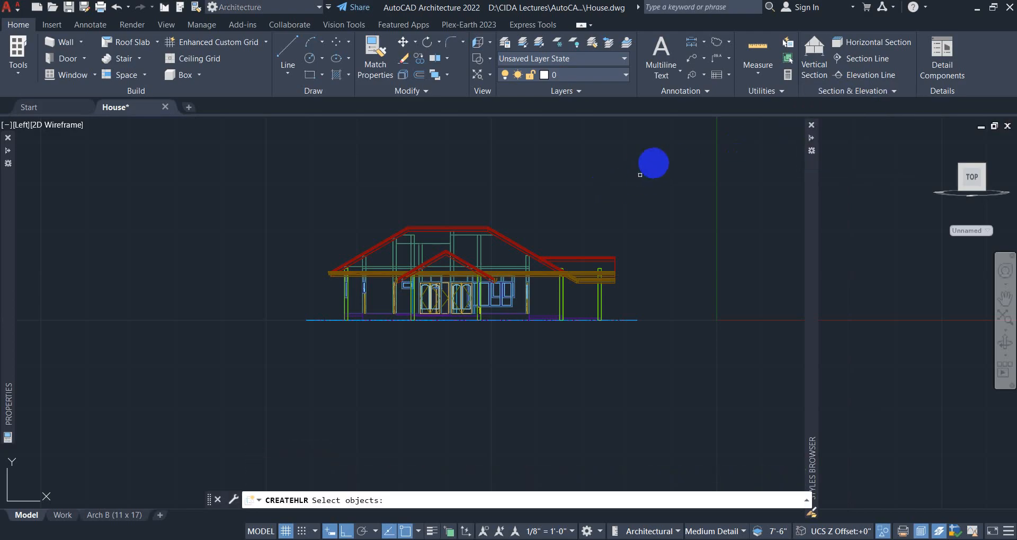
left_click(261, 370)
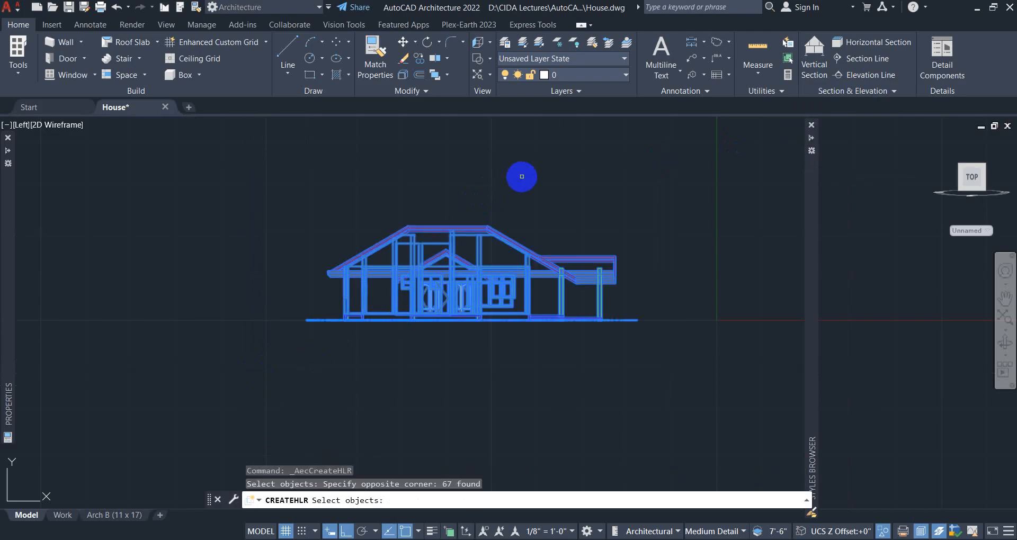
key("Return")
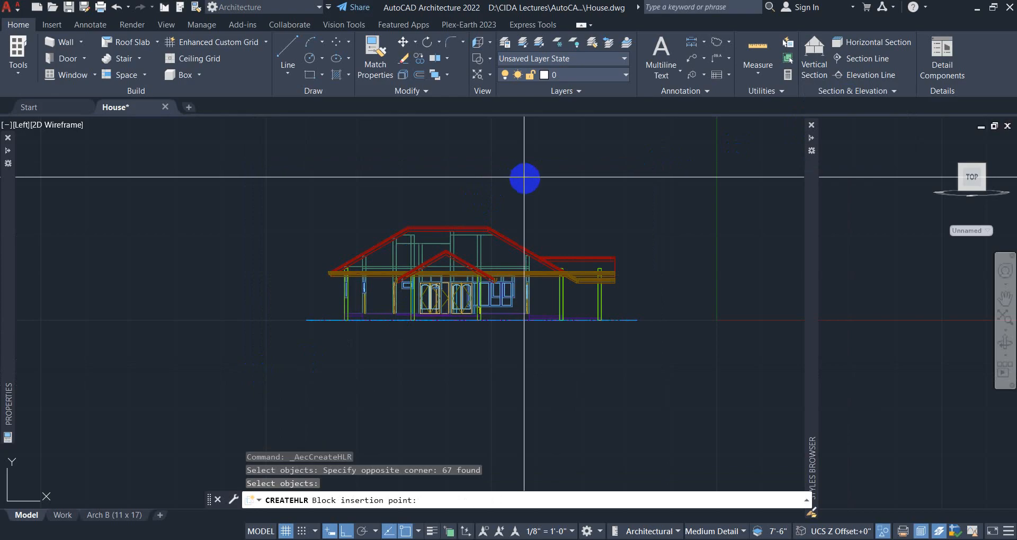
left_click(638, 320)
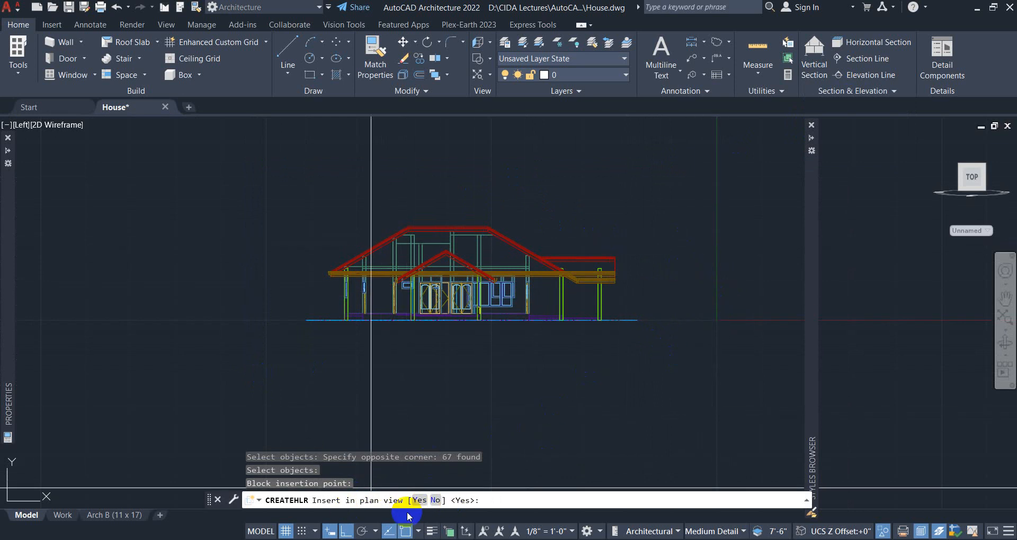
key("Return")
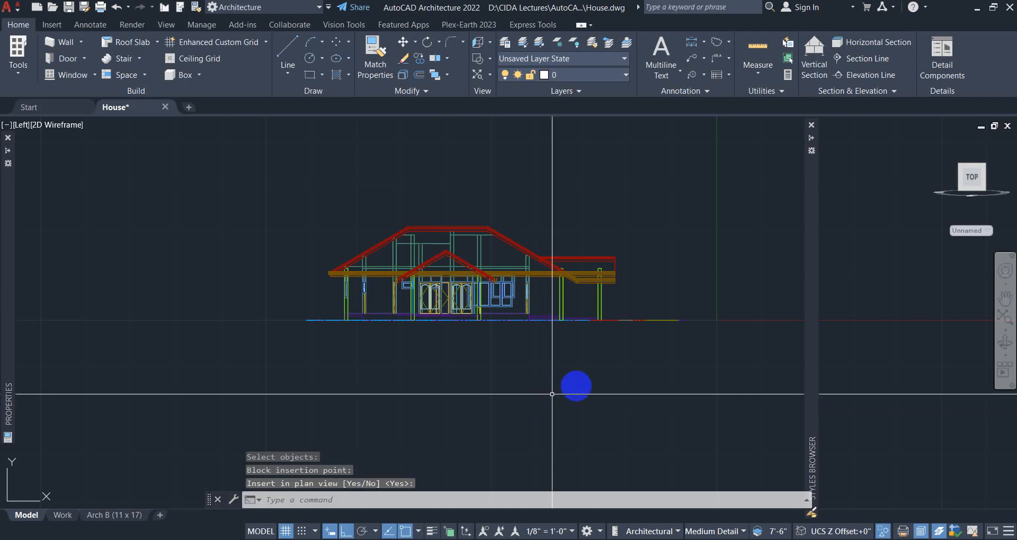
Switch the isolated house to the Top view.
left_click(24, 130)
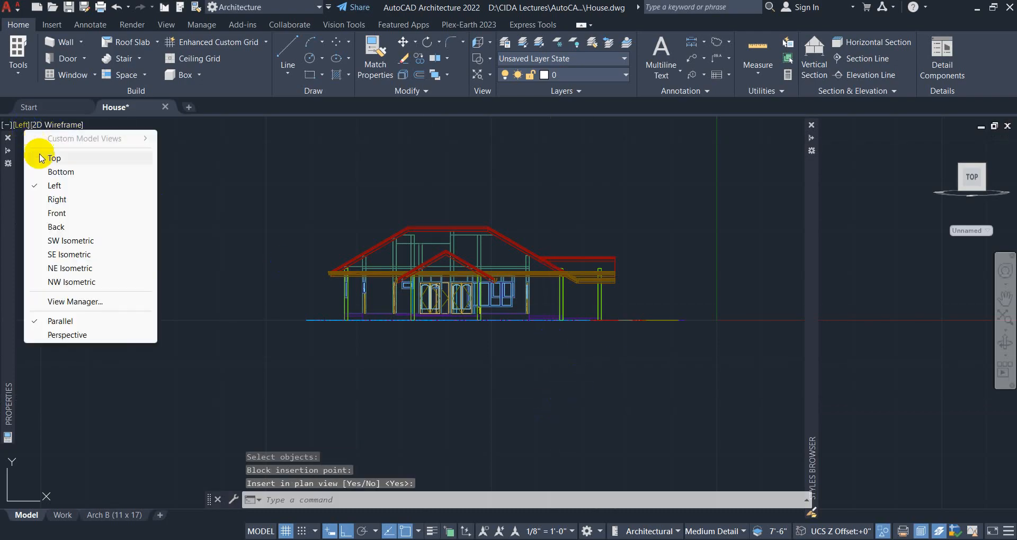
left_click(52, 159)
scroll(532, 354, "down", 2)
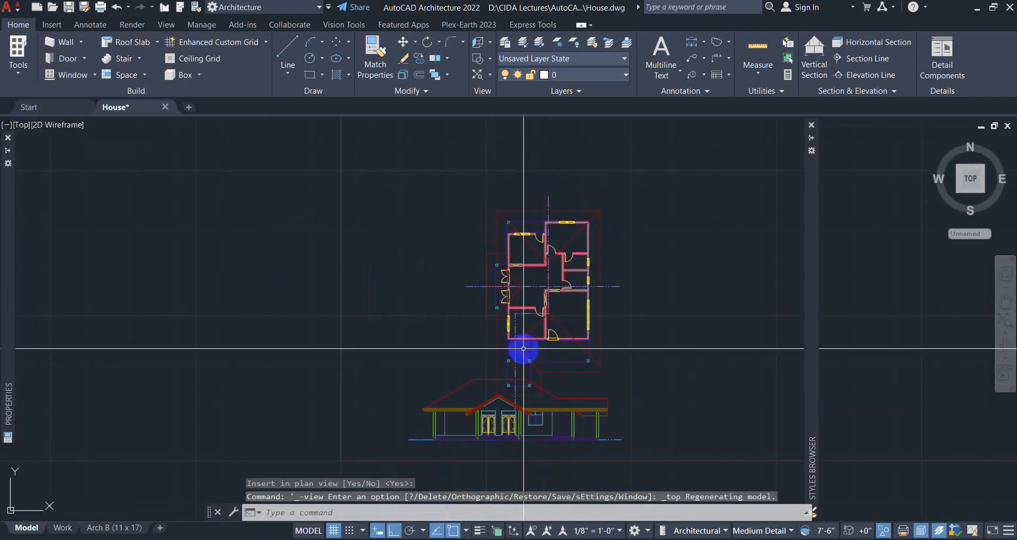
middle_click_drag(522, 349, 423, 170)
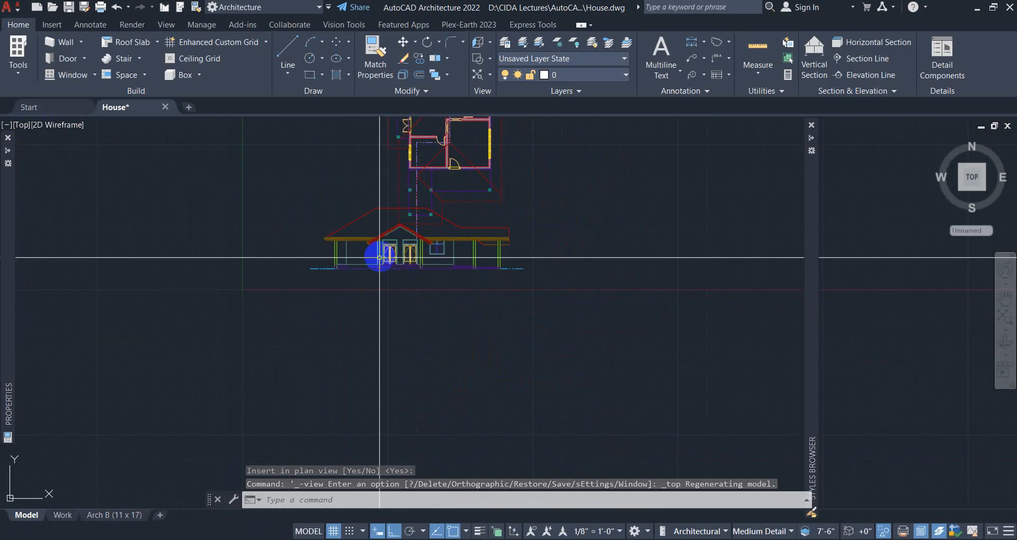
Move the hidden line projection horizontally away from the house plan to its right side.
left_click(379, 257)
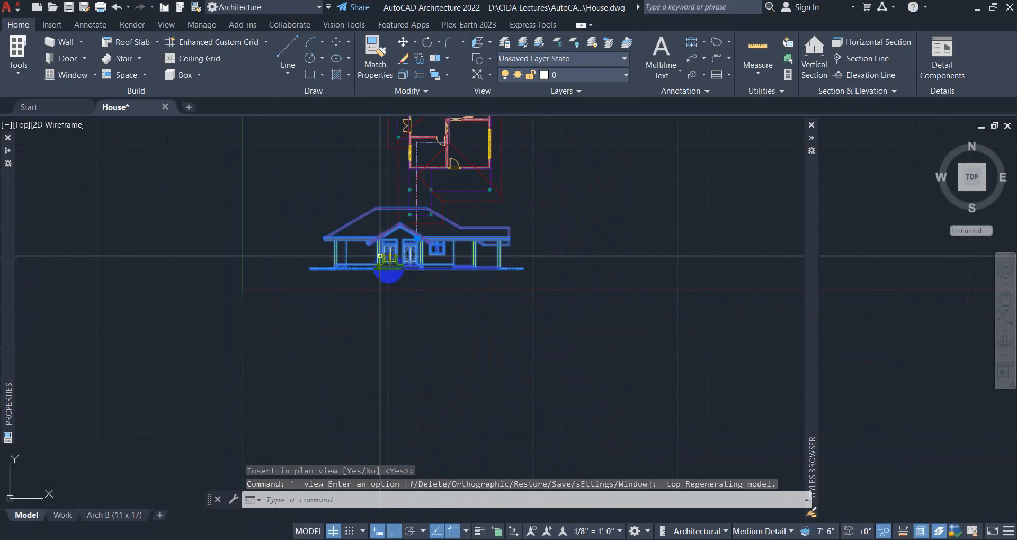
left_click(417, 242)
scroll(556, 332, "down", 2)
middle_click_drag(594, 365, 417, 316)
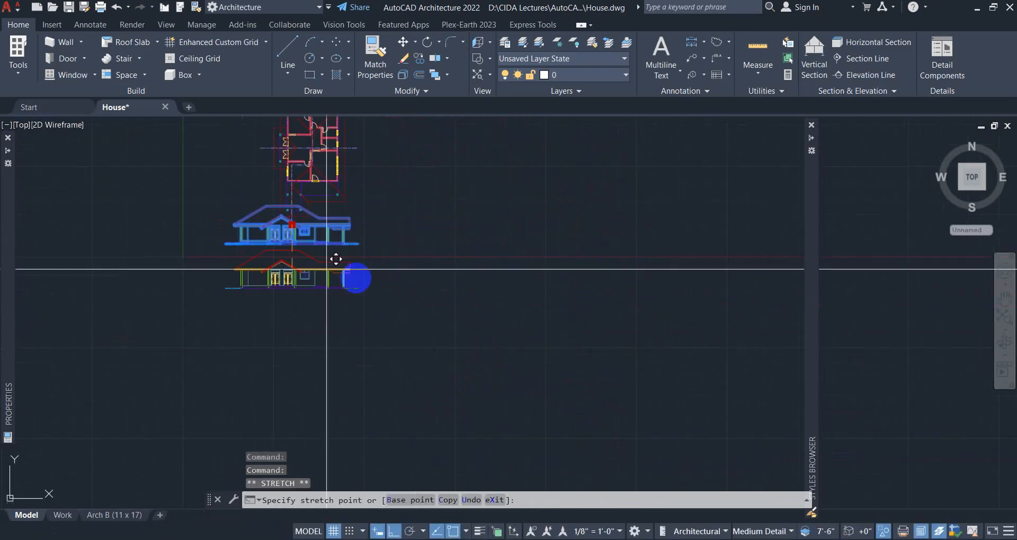
left_click(434, 243)
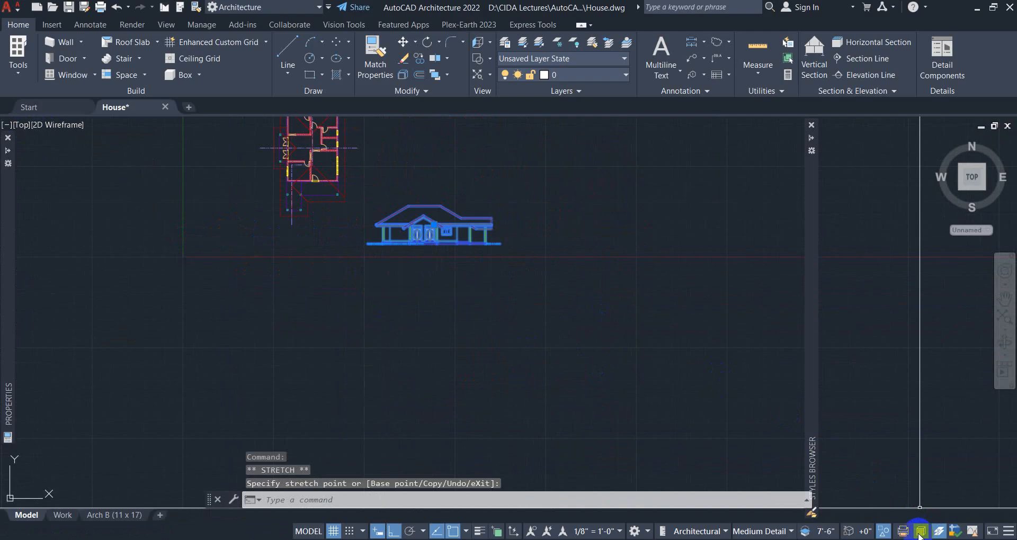
End the object isolation and move the hidden line projection horizontally until it sits above the red south elevation.
left_click(884, 532)
left_click(901, 523)
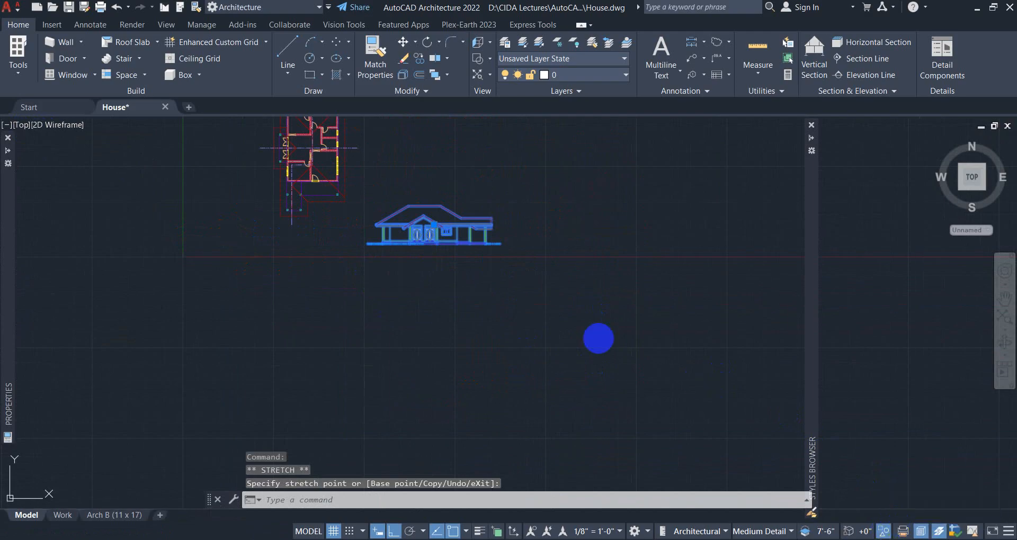
left_click(418, 243)
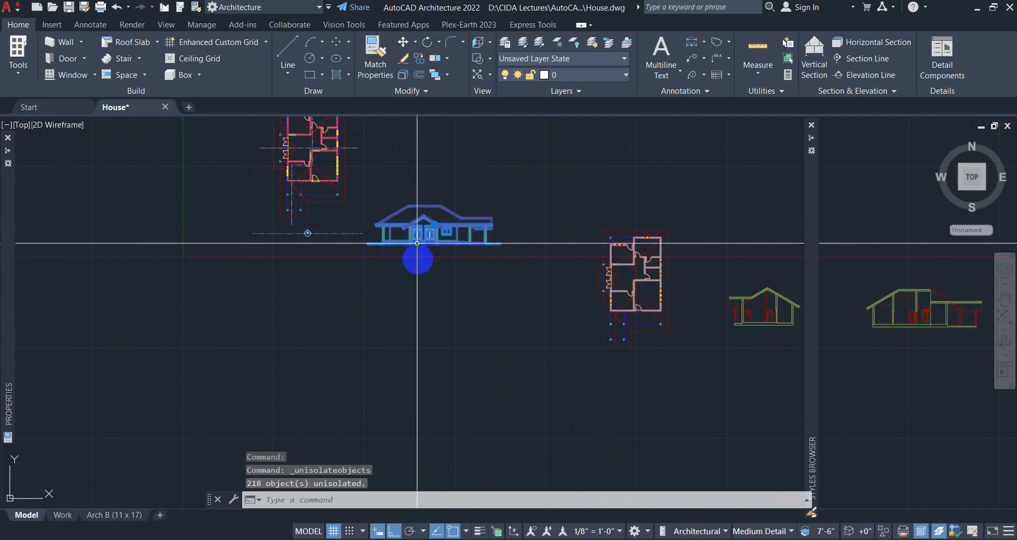
left_click(434, 224)
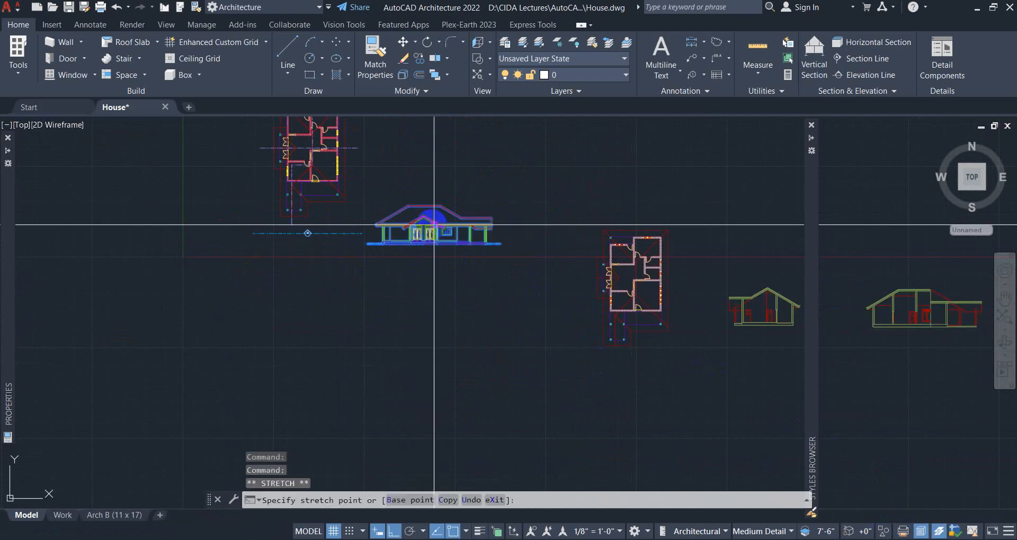
middle_click_drag(768, 352, 615, 357)
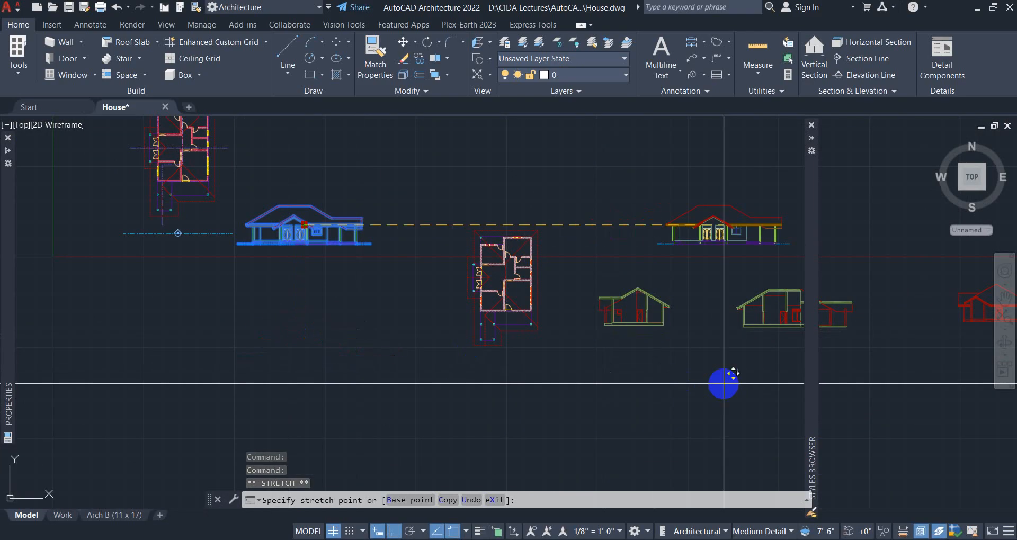
middle_click_drag(722, 382, 649, 386)
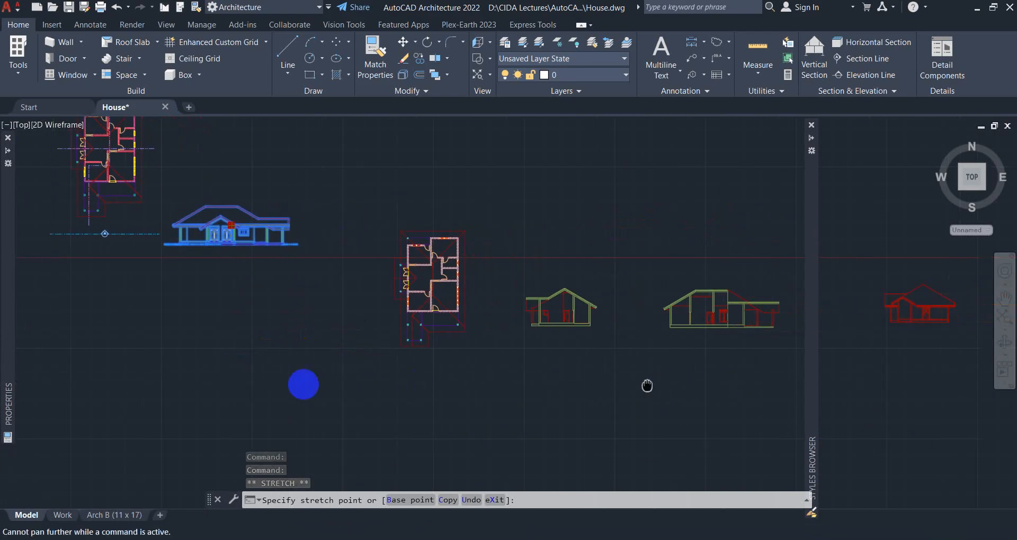
middle_click_drag(887, 397, 855, 398)
middle_click_drag(636, 391, 626, 397)
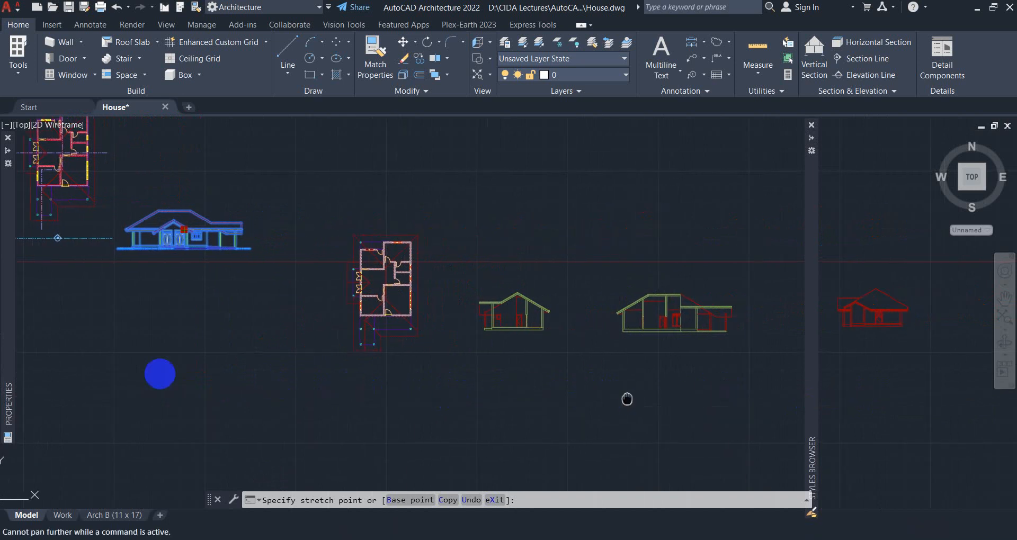
scroll(360, 350, "up", 4)
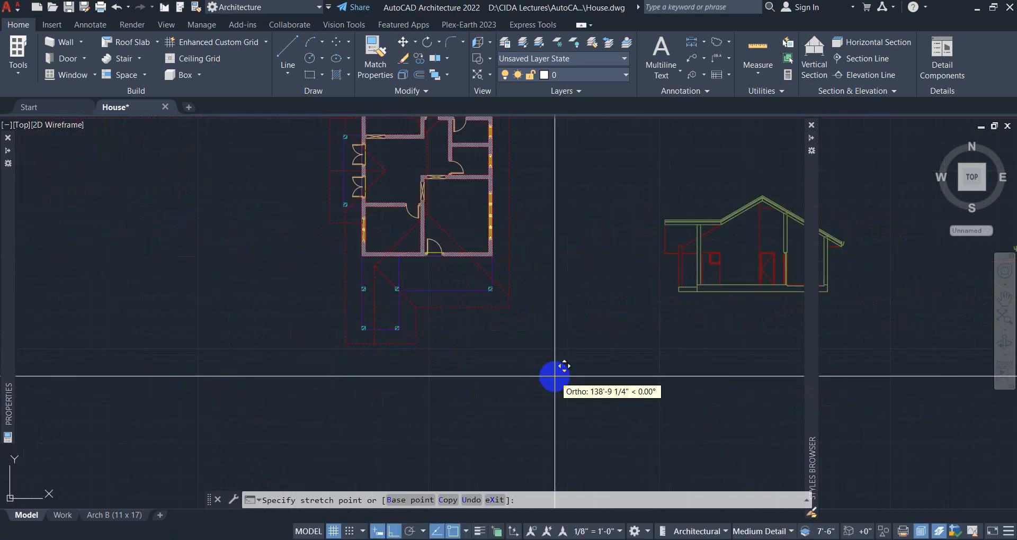
scroll(440, 383, "down", 4)
left_click(908, 386)
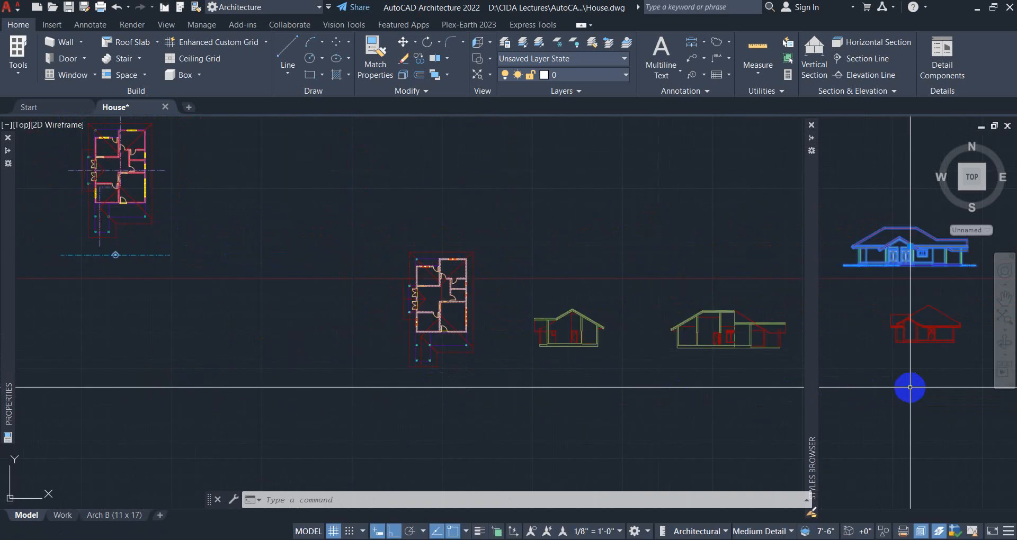
Compare the linework and colours of the hidden line projection with the red south elevation below it.
scroll(596, 367, "down", 4)
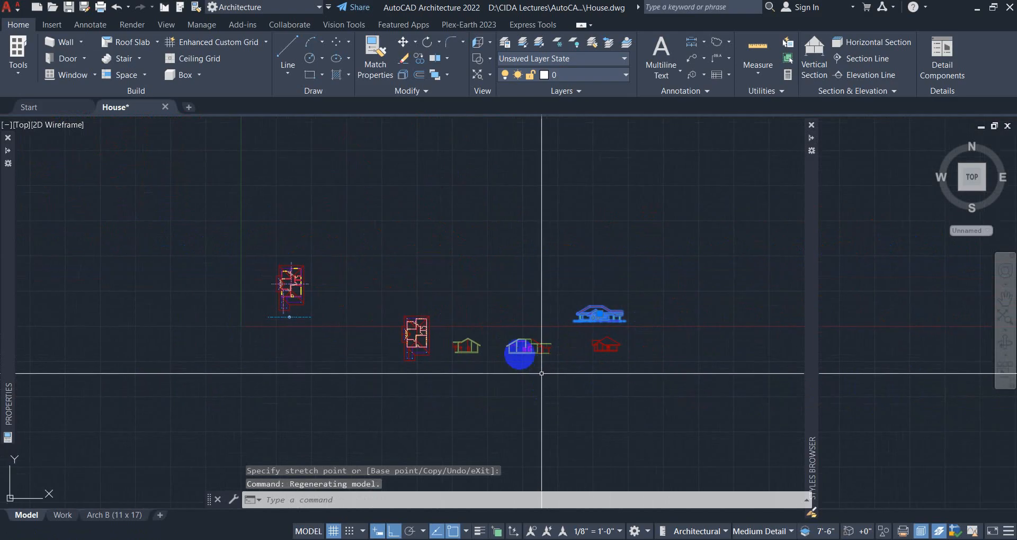
scroll(525, 353, "up", 2)
scroll(686, 323, "up", 5)
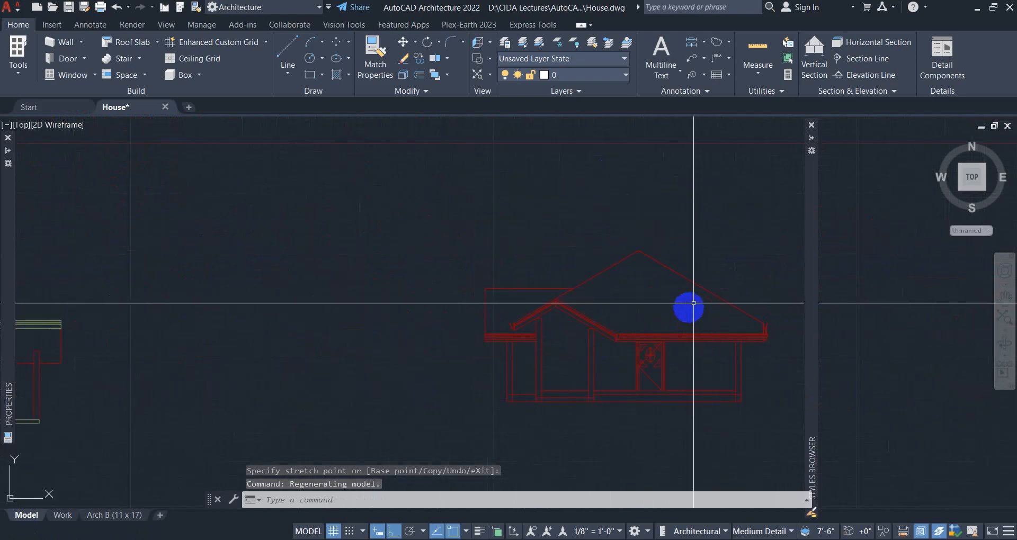
scroll(641, 376, "down", 2)
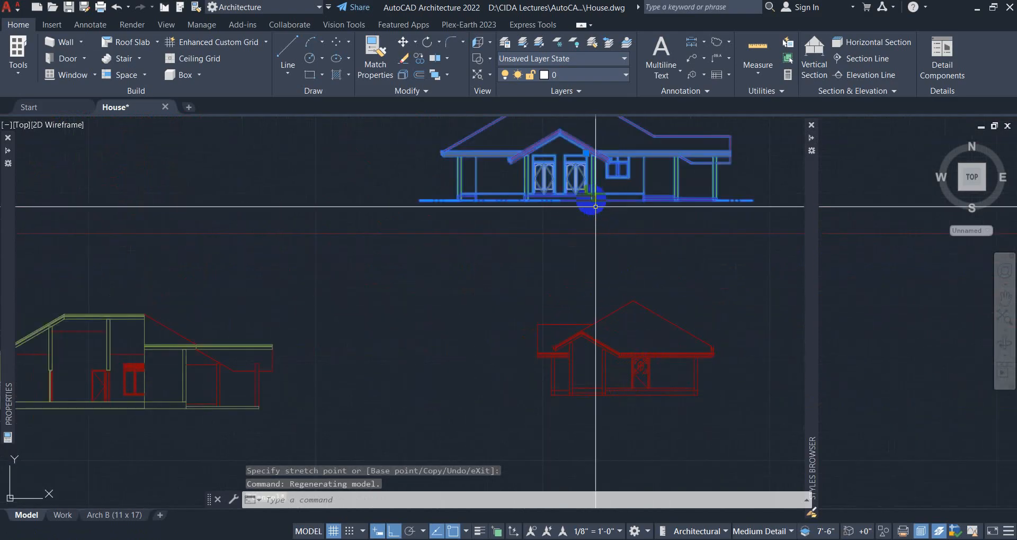
key("Escape")
scroll(570, 172, "up", 5)
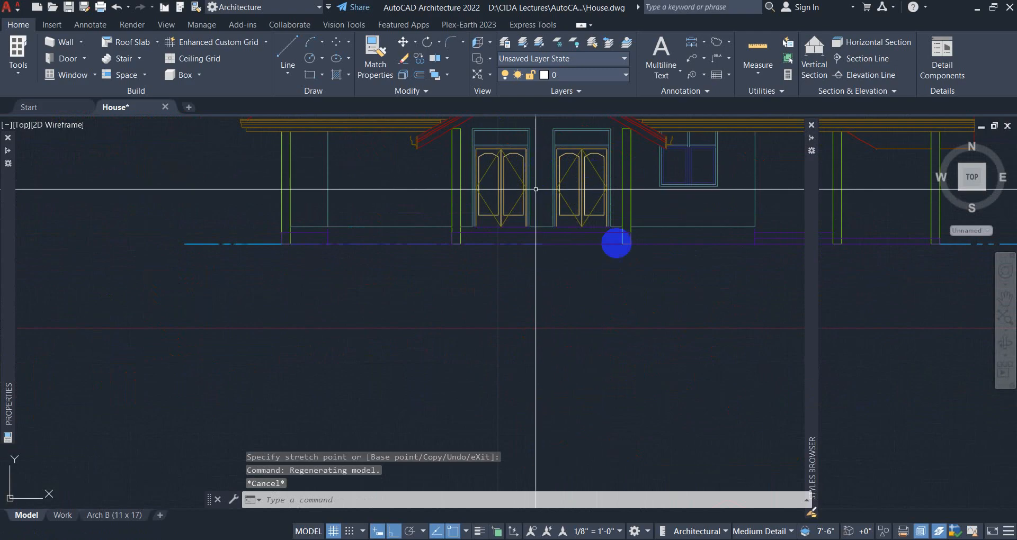
scroll(611, 256, "down", 3)
scroll(611, 256, "down", 4)
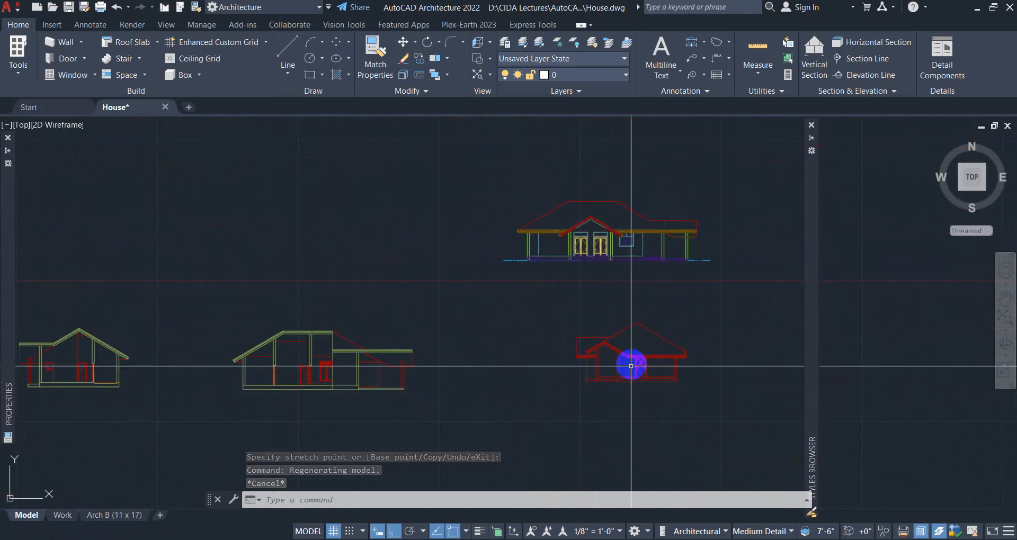
scroll(633, 362, "up", 5)
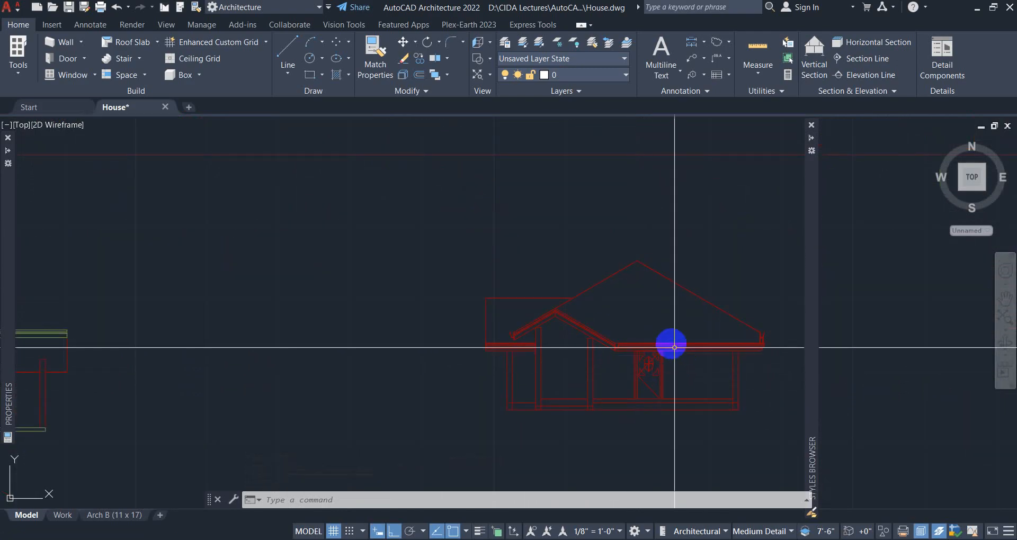
scroll(638, 351, "down", 2)
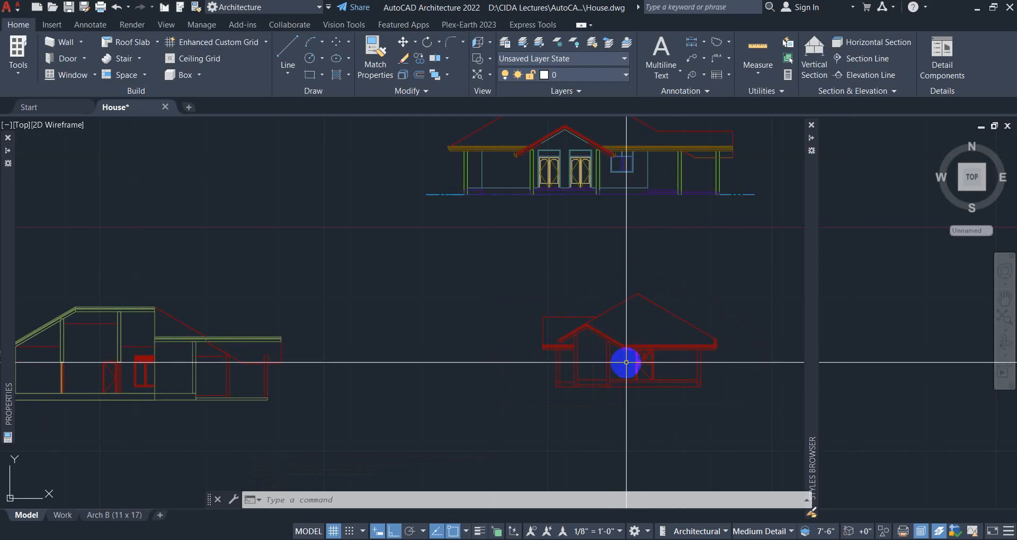
scroll(660, 315, "down", 2)
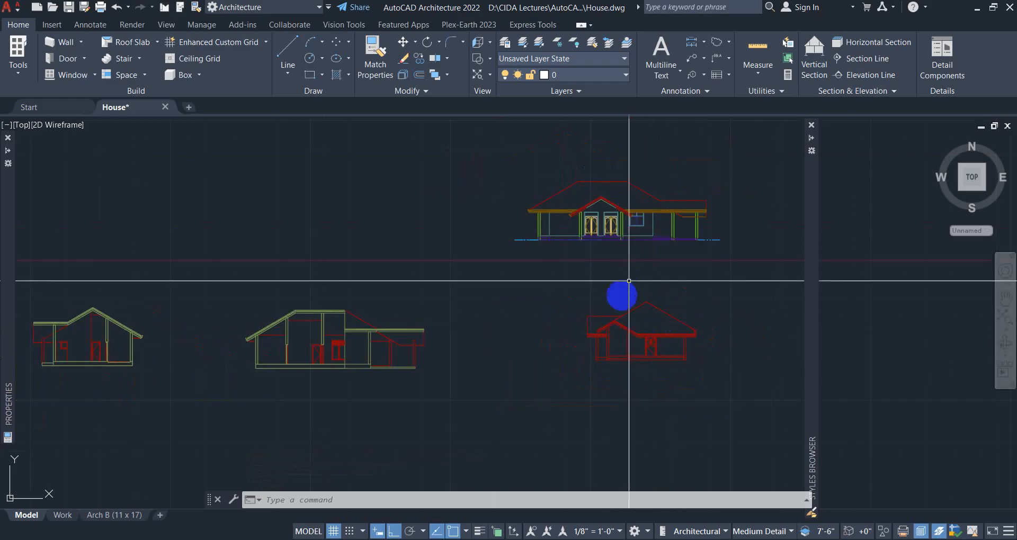
Insert the Room Tag block, reading Living Room, in the upper-right room of the separate floor plan beside the sections.
scroll(661, 374, "down", 1)
scroll(470, 347, "down", 3)
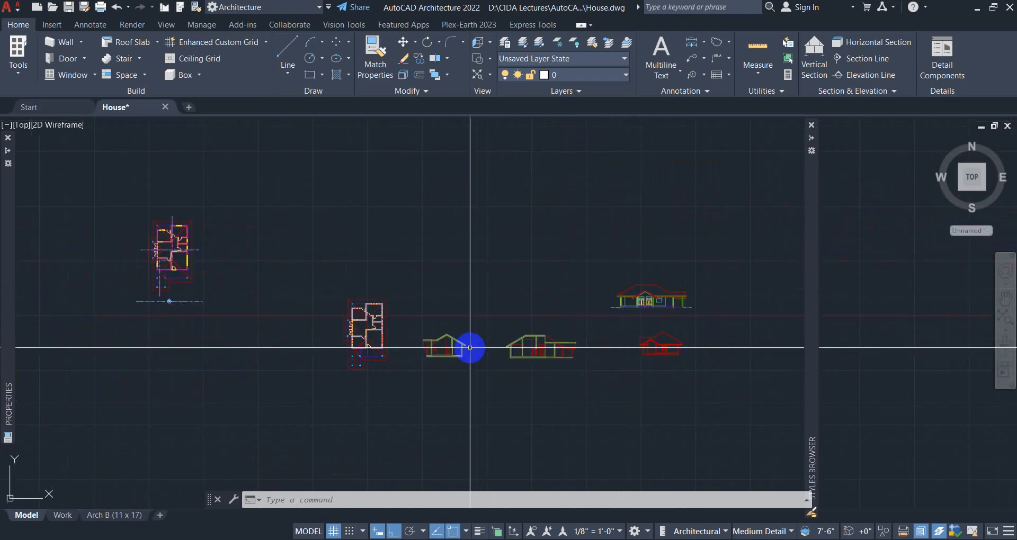
middle_click_drag(468, 349, 648, 347)
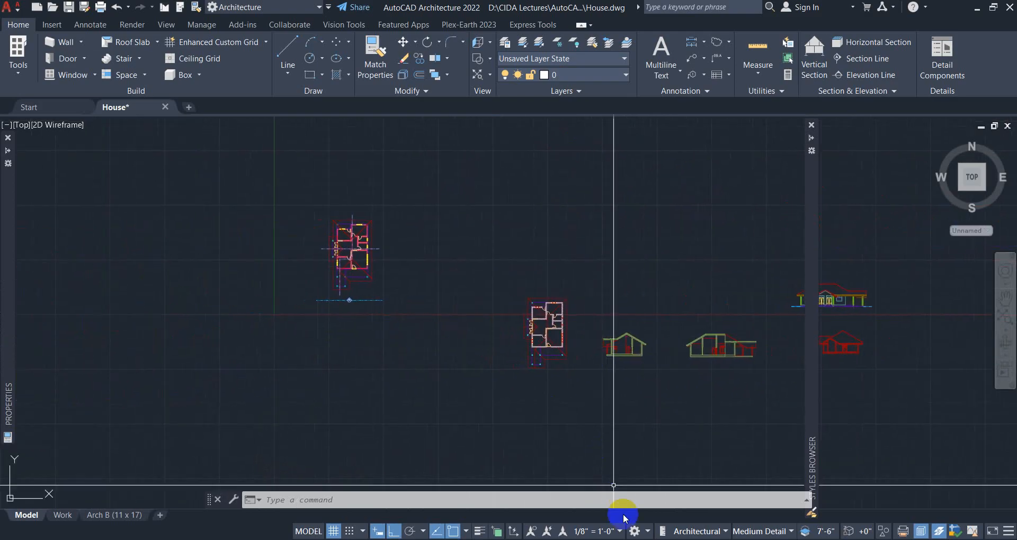
scroll(561, 366, "up", 4)
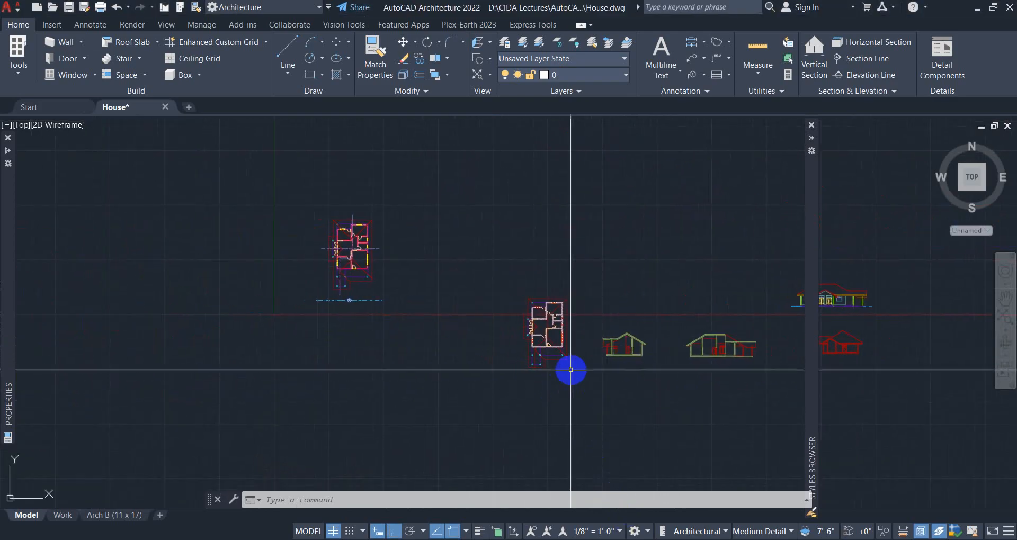
scroll(557, 352, "up", 4)
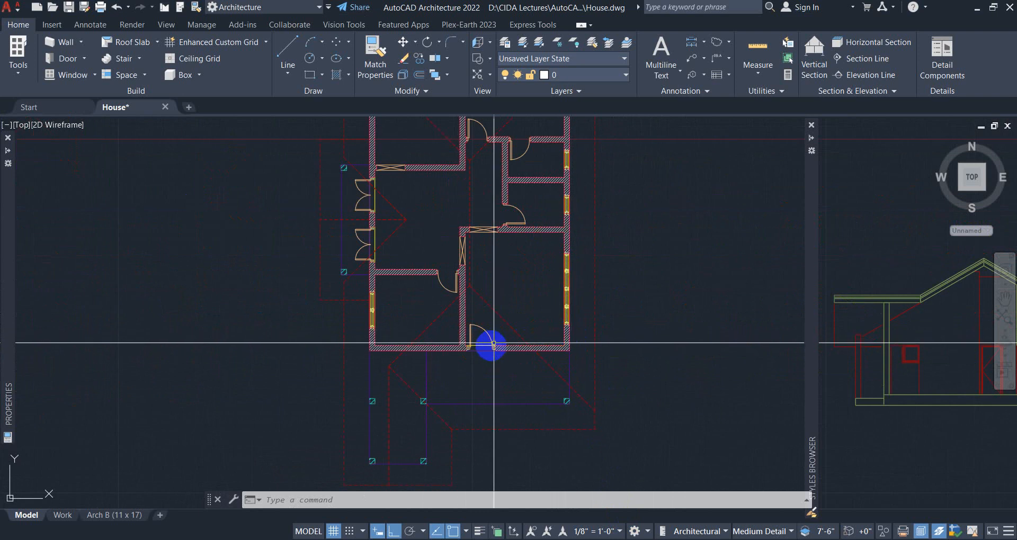
scroll(486, 345, "down", 3)
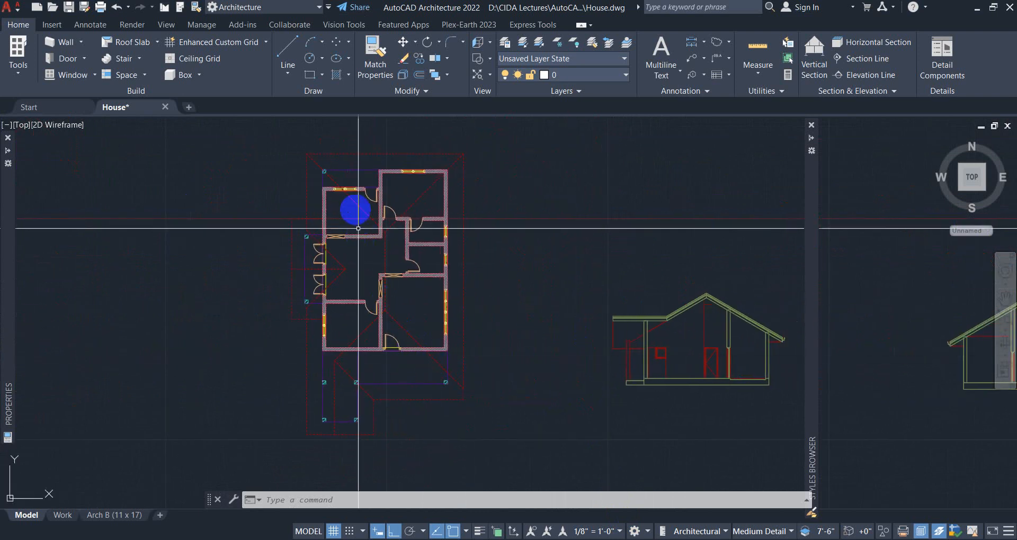
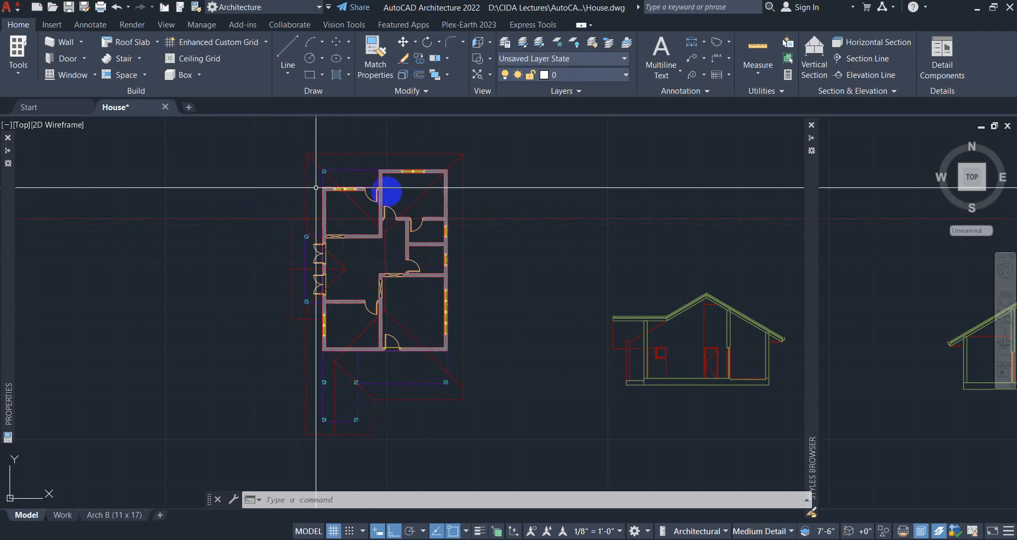
left_click(51, 25)
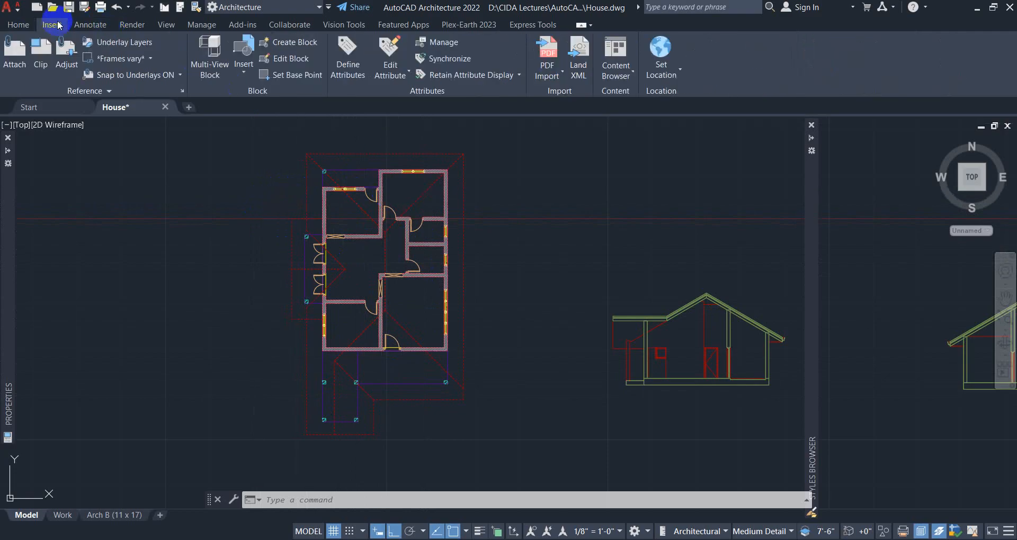
left_click(243, 75)
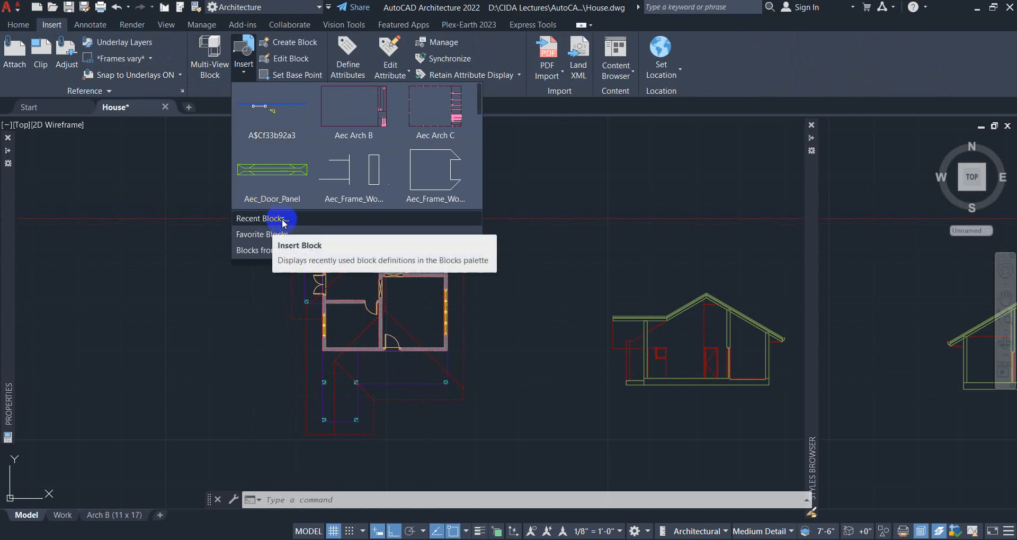
scroll(380, 186, "down", 1)
scroll(381, 187, "down", 10)
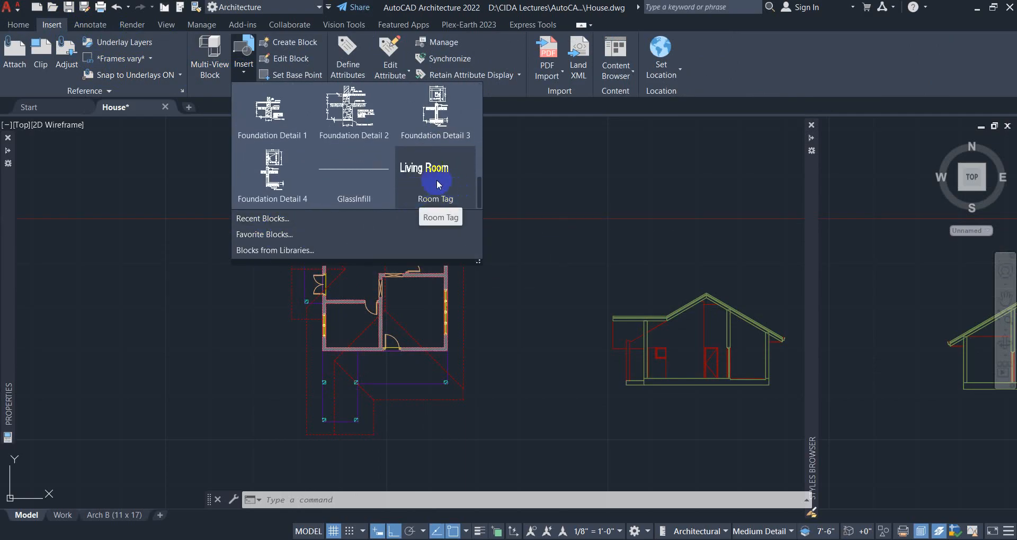
left_click(432, 178)
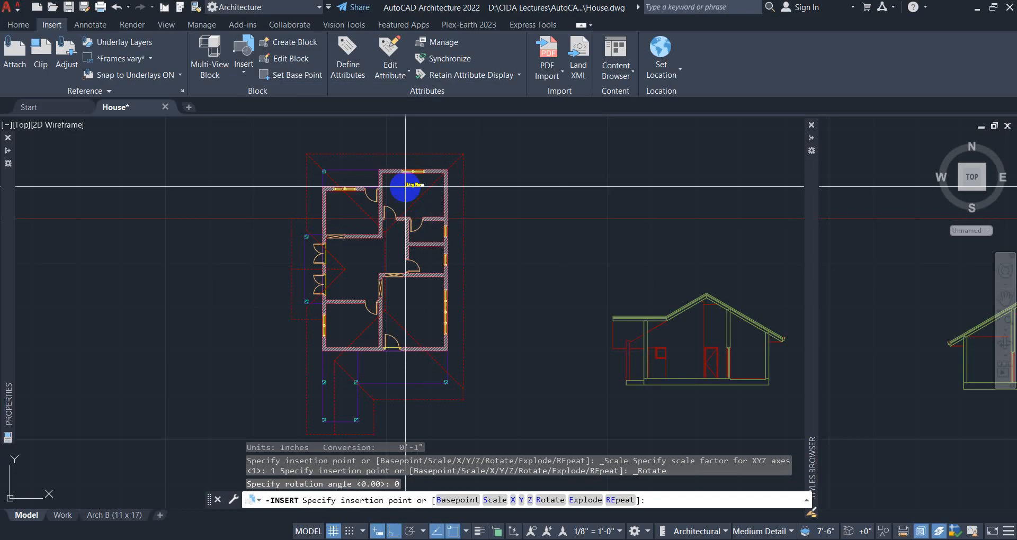
scroll(404, 185, "up", 5)
left_click(397, 233)
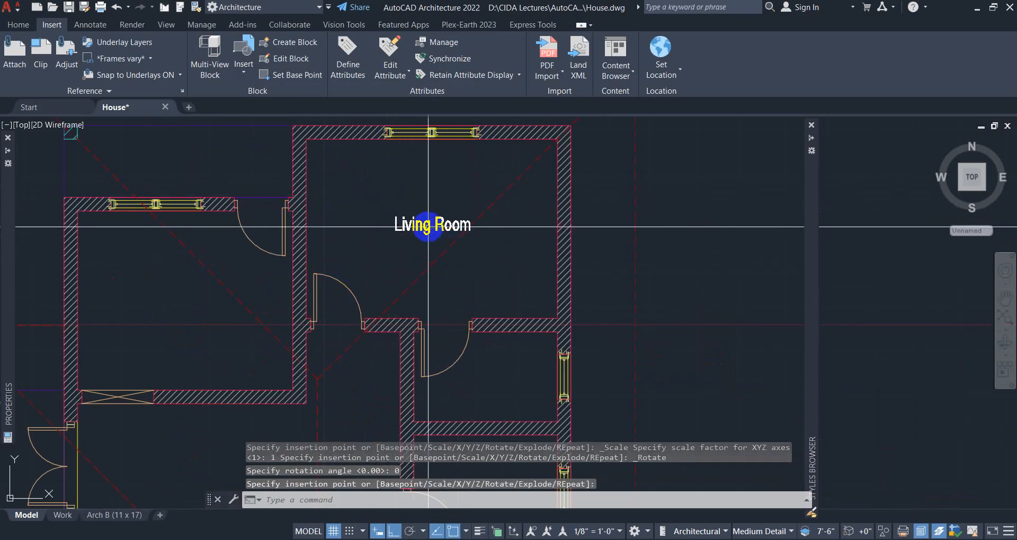
Copy the Living Room tag from the upper-right room into the two small rooms directly below it.
scroll(441, 226, "down", 4)
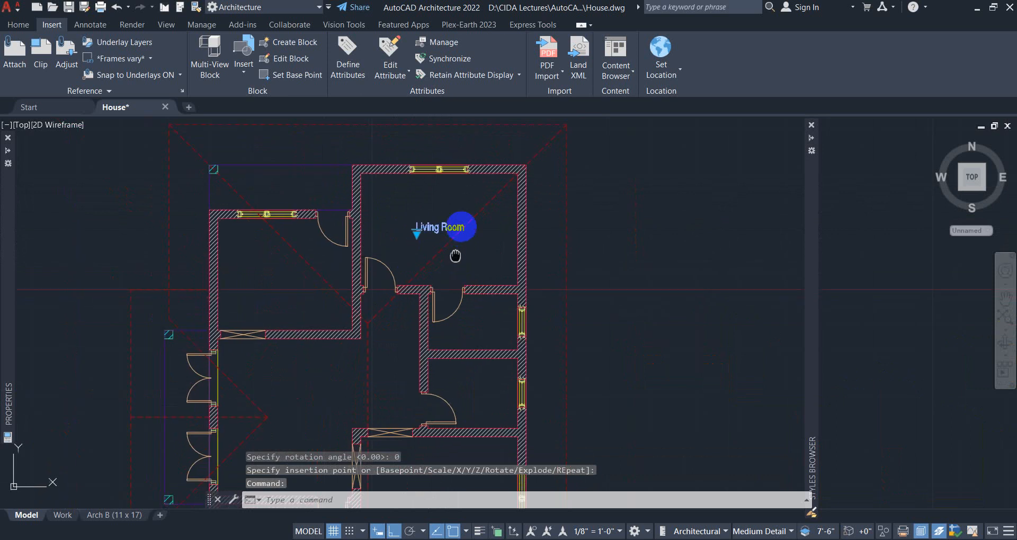
left_click(18, 24)
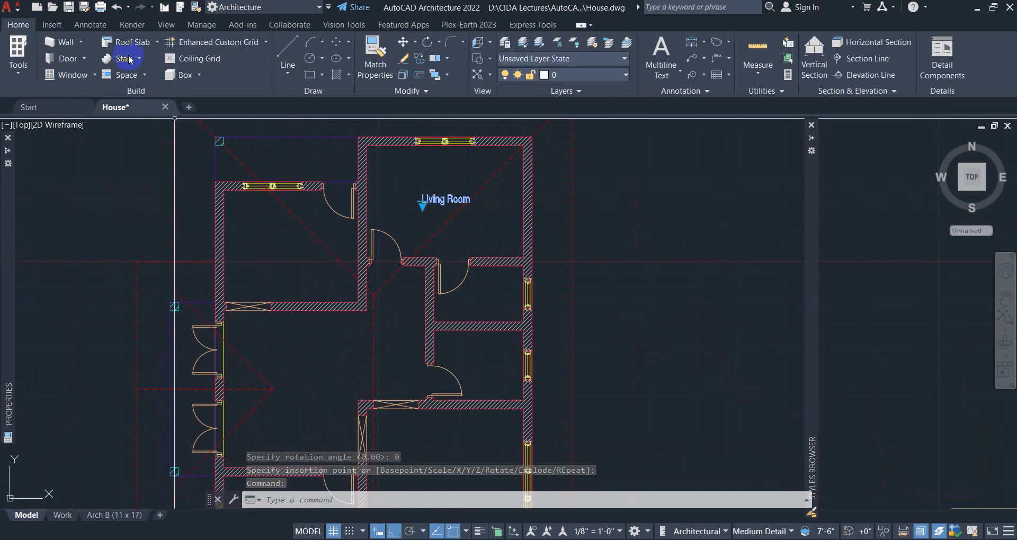
left_click(418, 59)
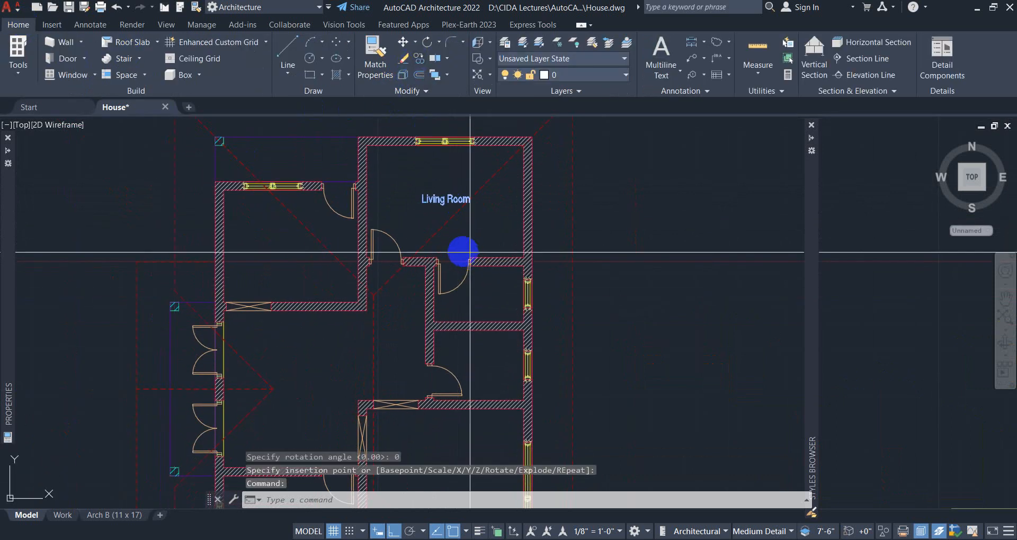
left_click(439, 199)
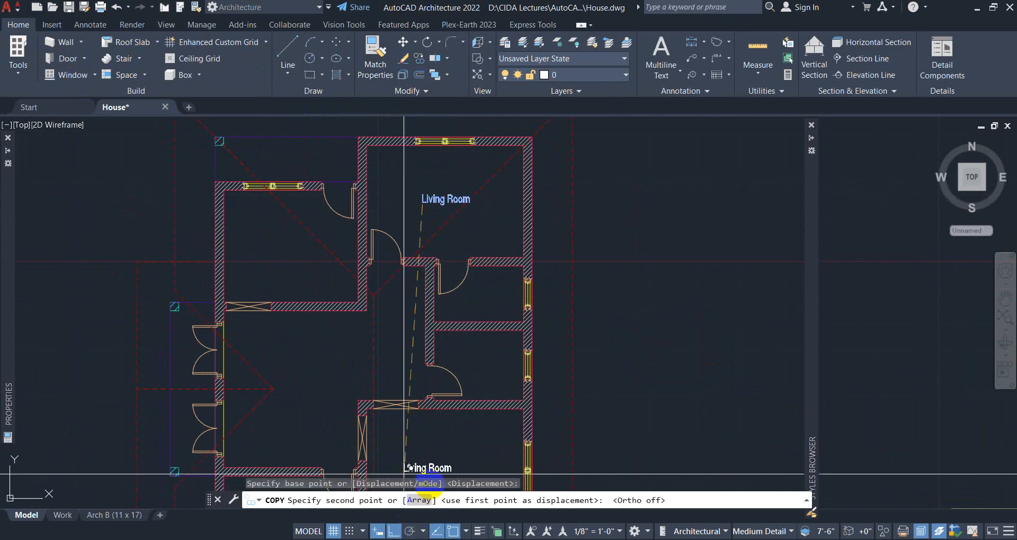
scroll(474, 325, "up", 2)
left_click(449, 281)
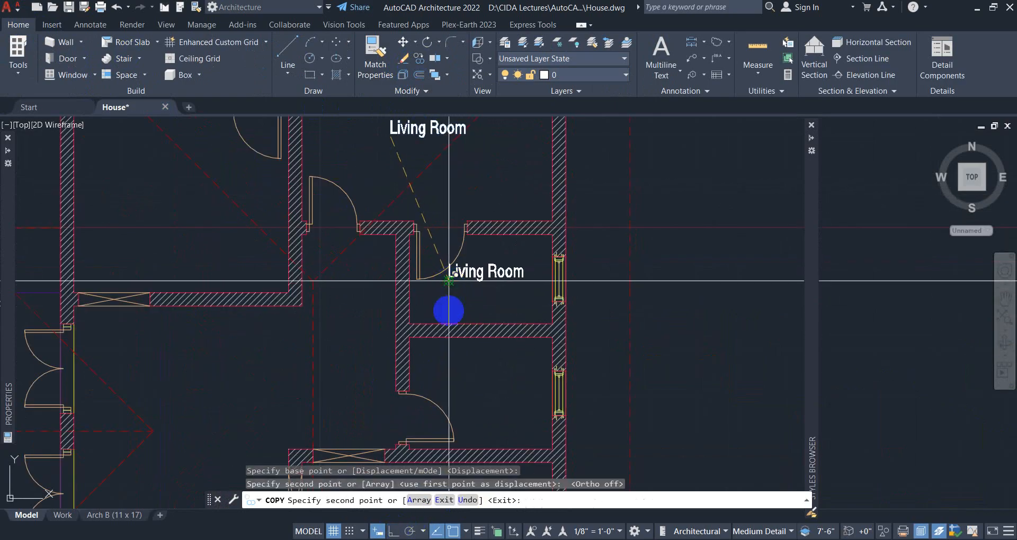
left_click(456, 401)
Place further copies of the Living Room tag in the two rooms at the lower end of the plan.
middle_click_drag(513, 417, 510, 225)
scroll(446, 322, "down", 2)
middle_click_drag(431, 369, 446, 226)
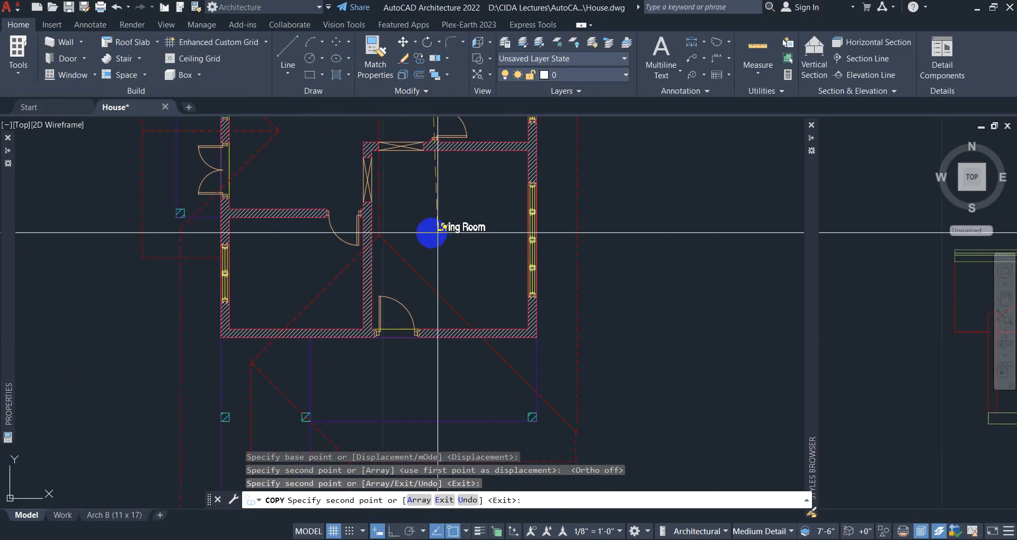
left_click(429, 235)
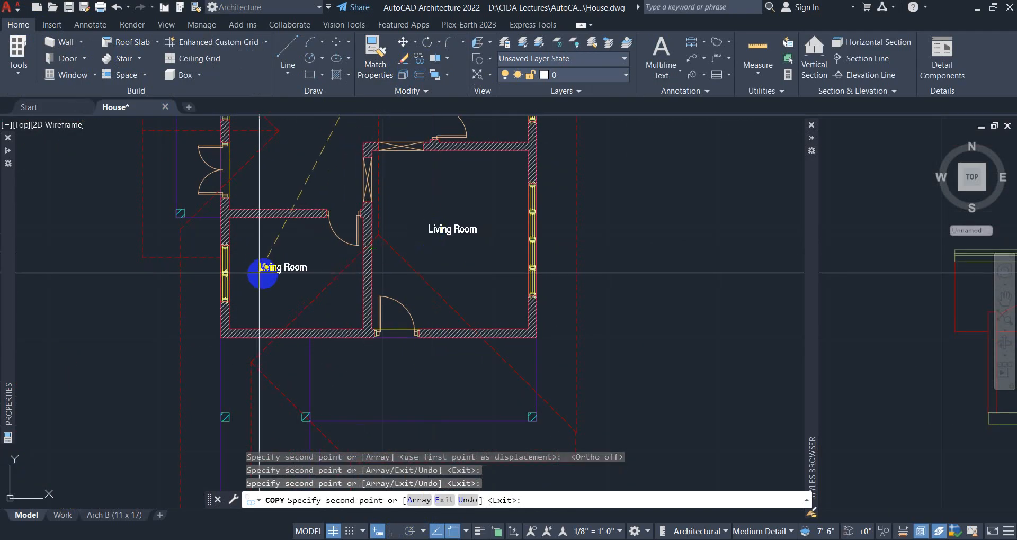
left_click(269, 276)
Place copies of the room tag in the porch outside the entrance door and in the narrow columned bay below it.
left_click(389, 386)
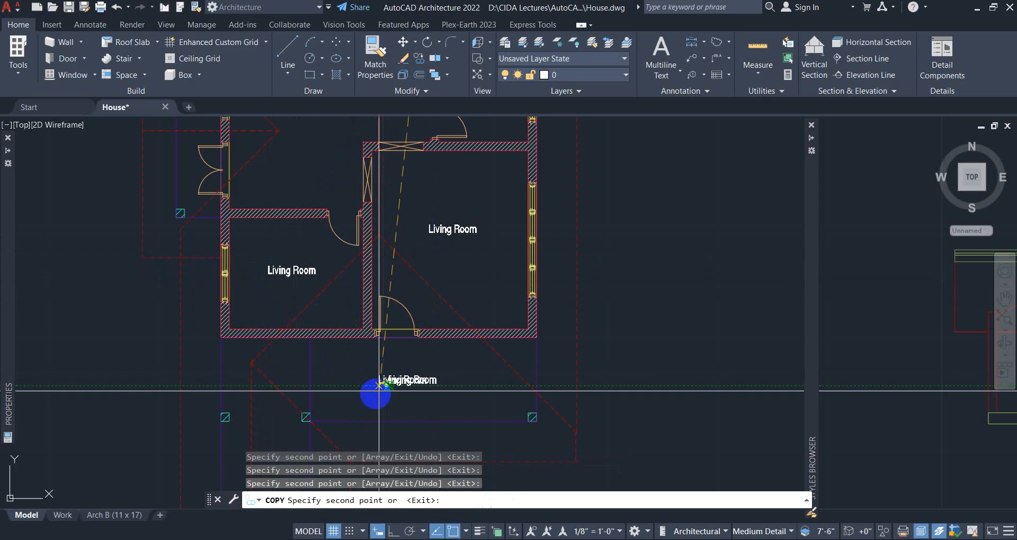
middle_click_drag(339, 415, 346, 398)
scroll(364, 284, "down", 1)
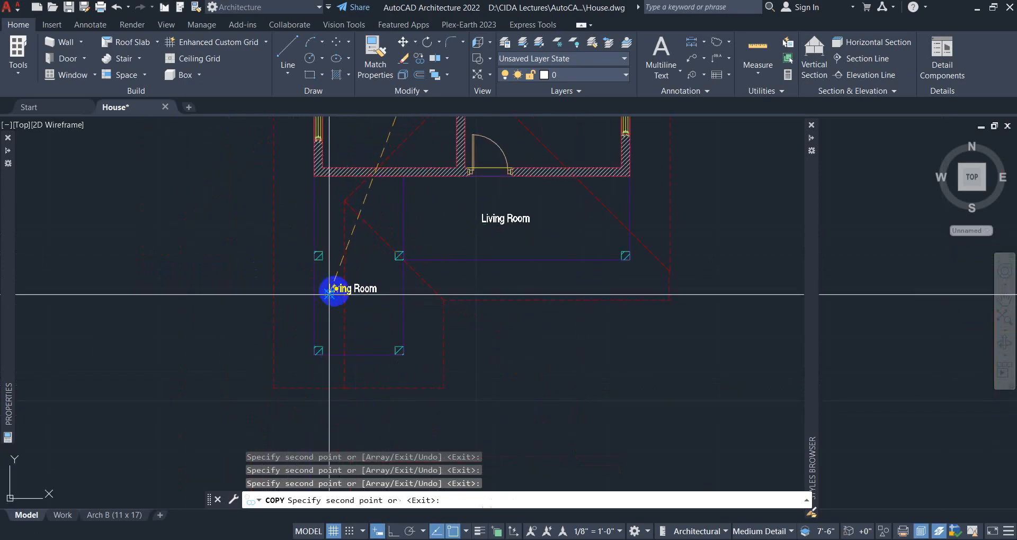
scroll(386, 211, "down", 3)
middle_click_drag(386, 211, 376, 356)
scroll(352, 312, "up", 4)
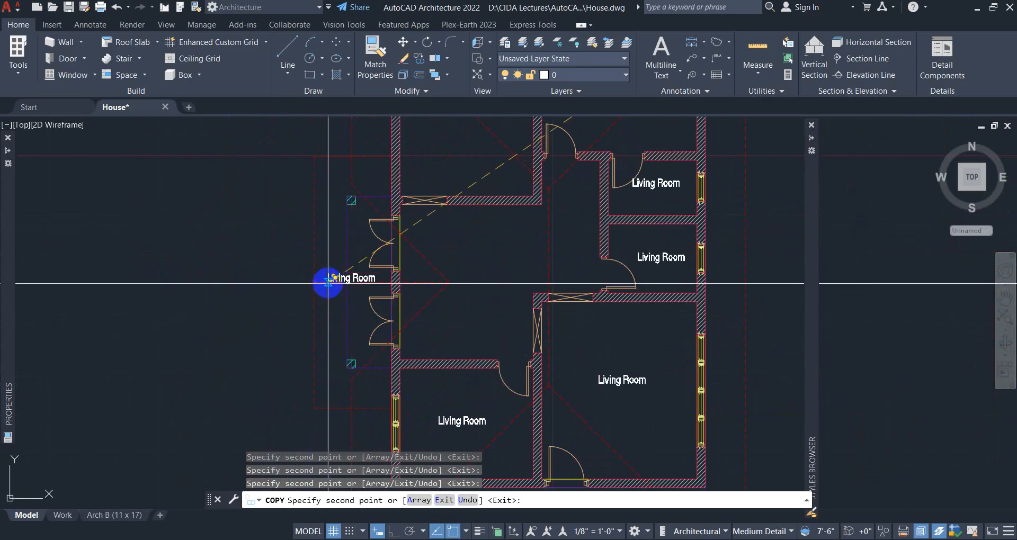
Place copies of the room tag in the left side porch, central room, upper-left room and the porch above it, and finish copying.
scroll(353, 284, "up", 3)
left_click(352, 286)
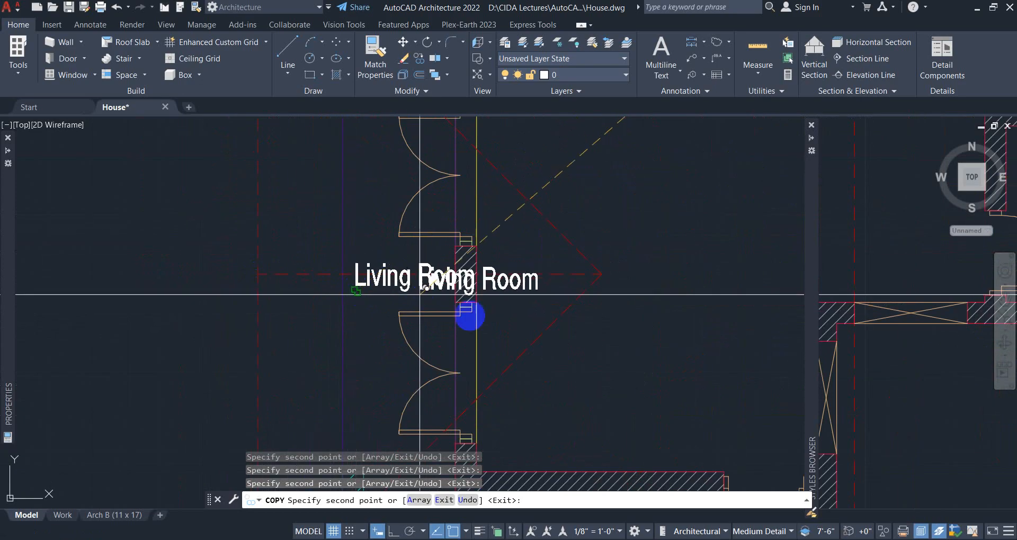
scroll(470, 311, "down", 3)
scroll(497, 293, "down", 3)
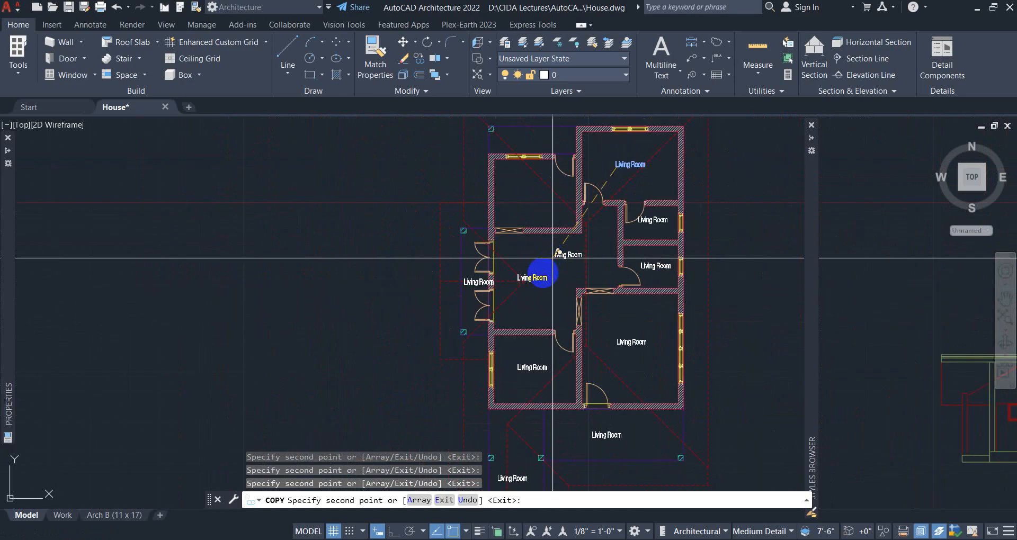
scroll(470, 336, "up", 4)
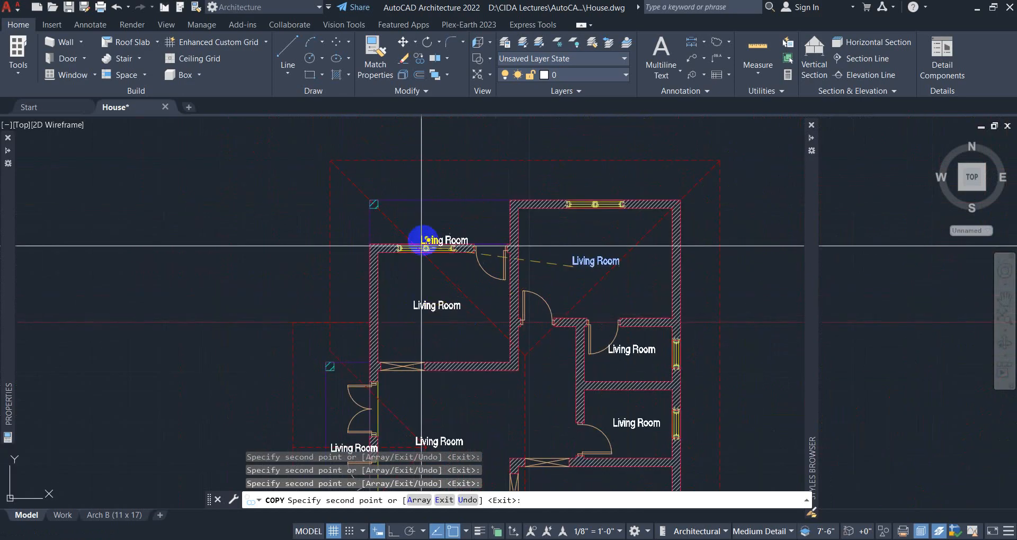
left_click(425, 223)
right_click(472, 203)
left_click(505, 212)
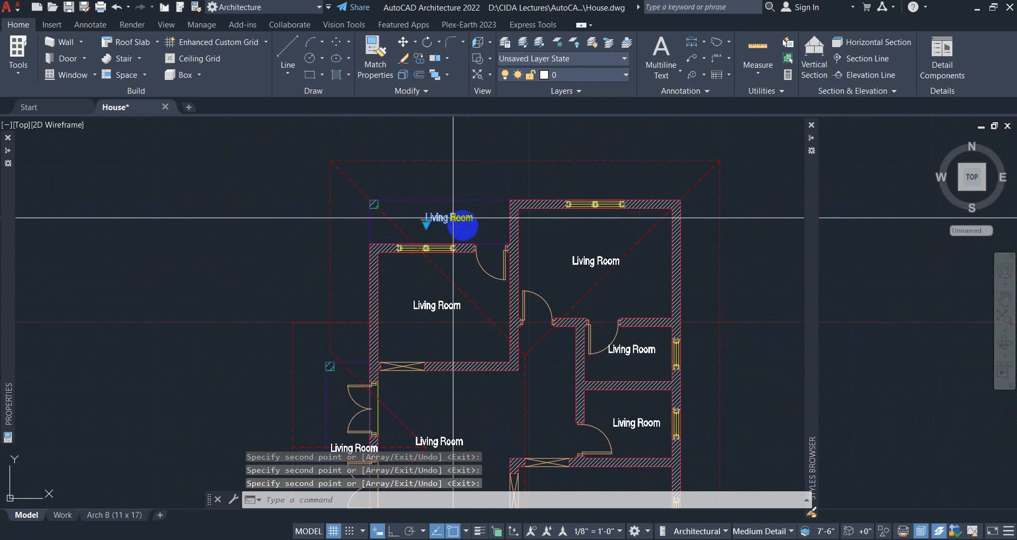
Select all similar room tags and set the upper-right room's tag to Master Bed.
right_click(487, 238)
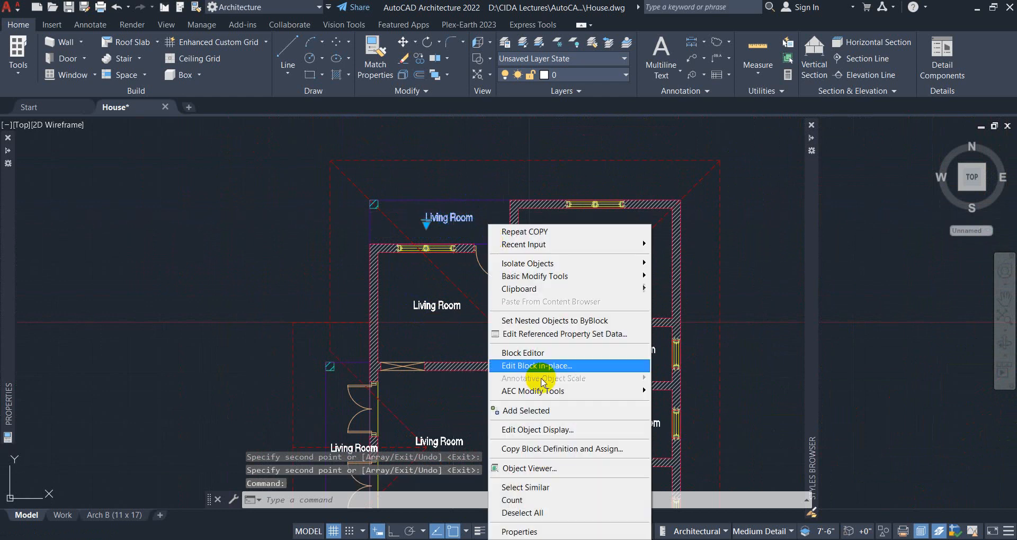
left_click(536, 491)
scroll(570, 275, "up", 2)
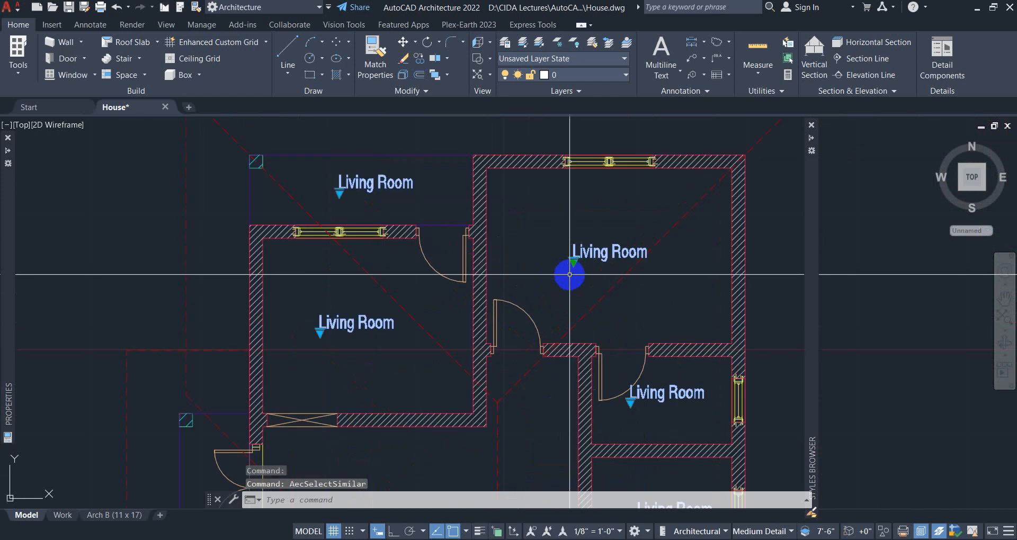
left_click(573, 262)
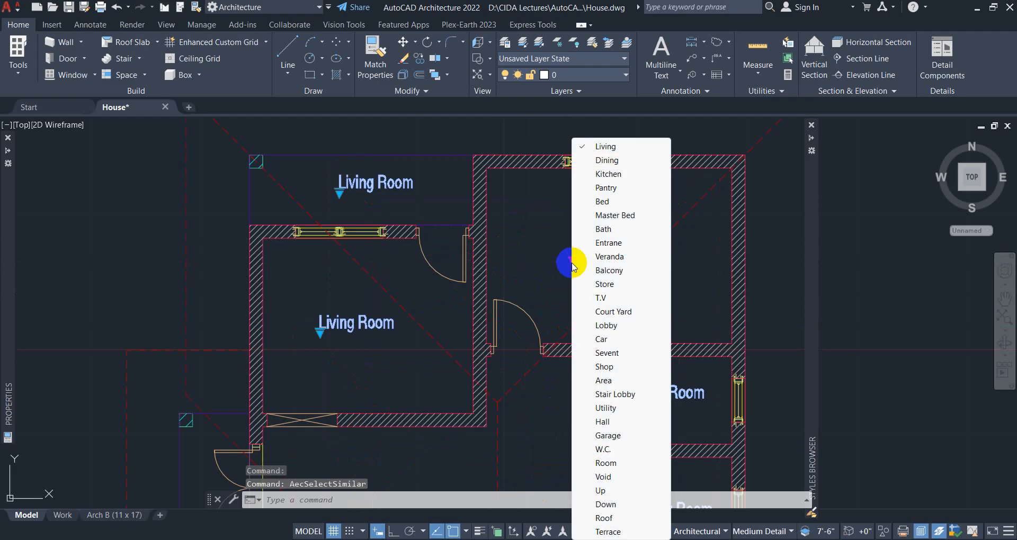
left_click(614, 215)
Set the tags of the two small rooms below the master bedroom to Bath.
middle_click_drag(666, 386, 565, 256)
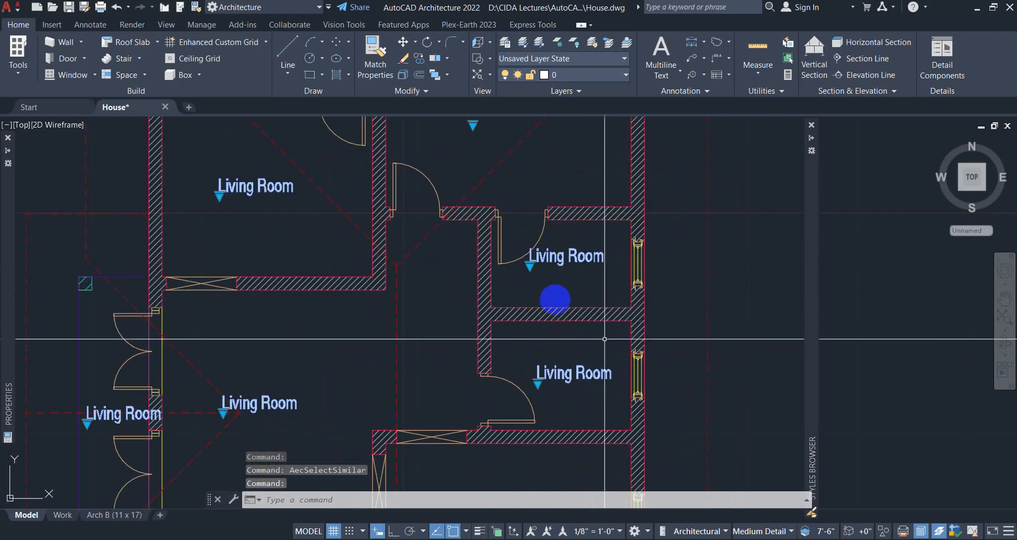
left_click(523, 266)
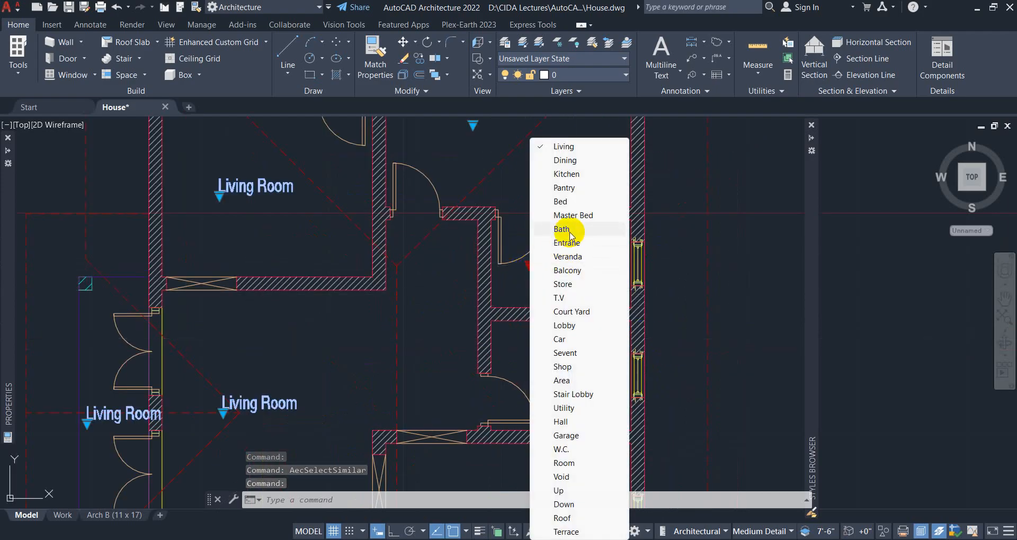
left_click(570, 231)
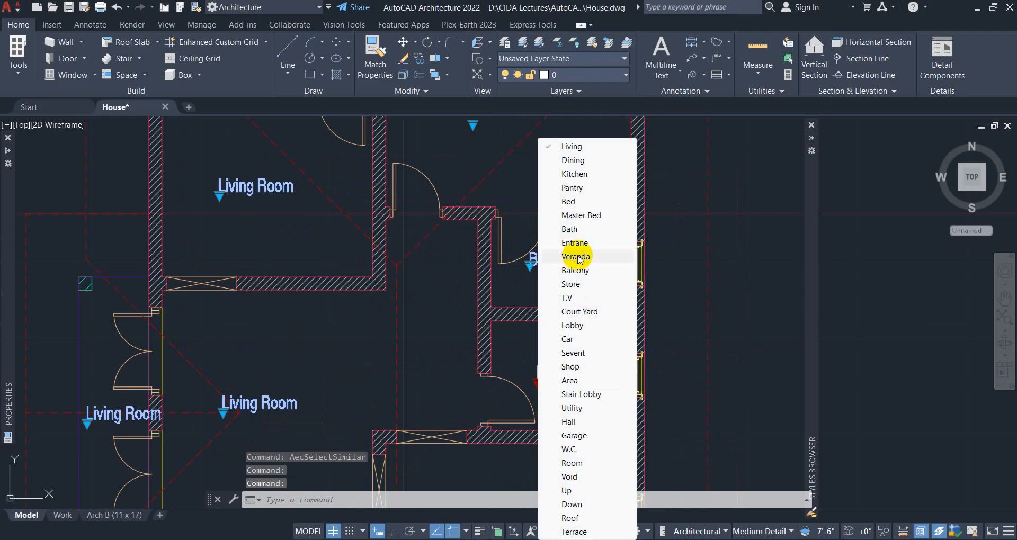
left_click(571, 230)
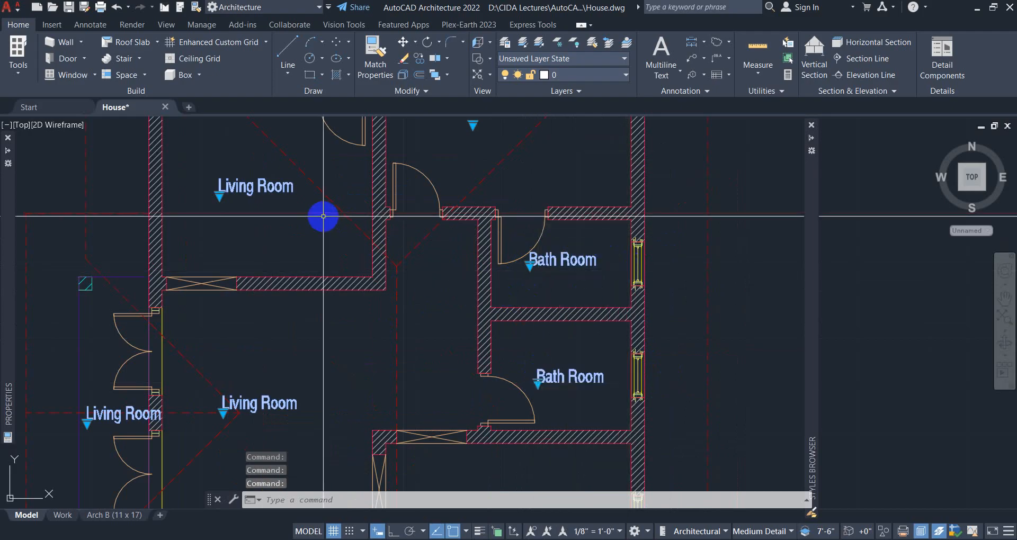
Set the upper-left room's tag to Kitchen and the tag of the porch above it to Veranda.
left_click(220, 196)
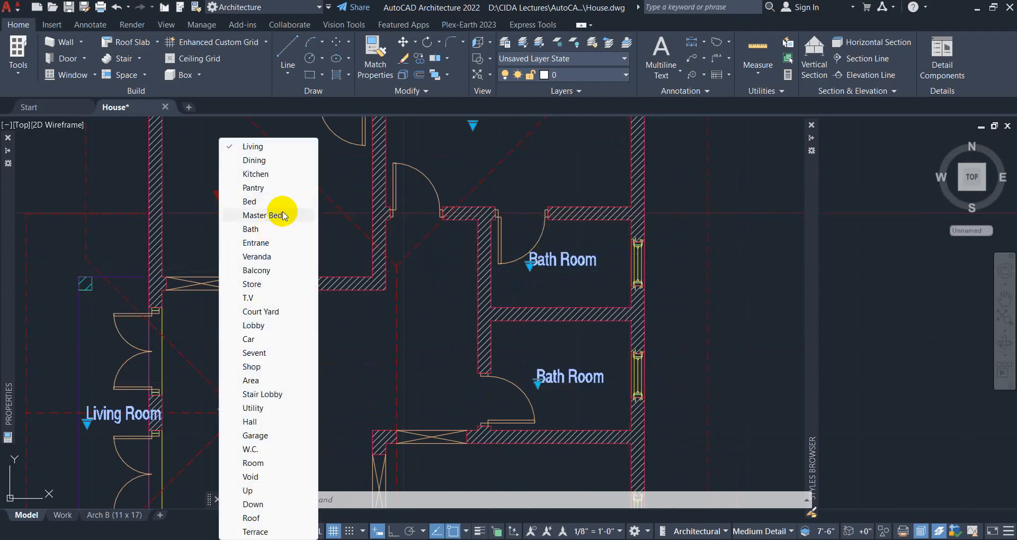
left_click(259, 175)
scroll(342, 366, "down", 5)
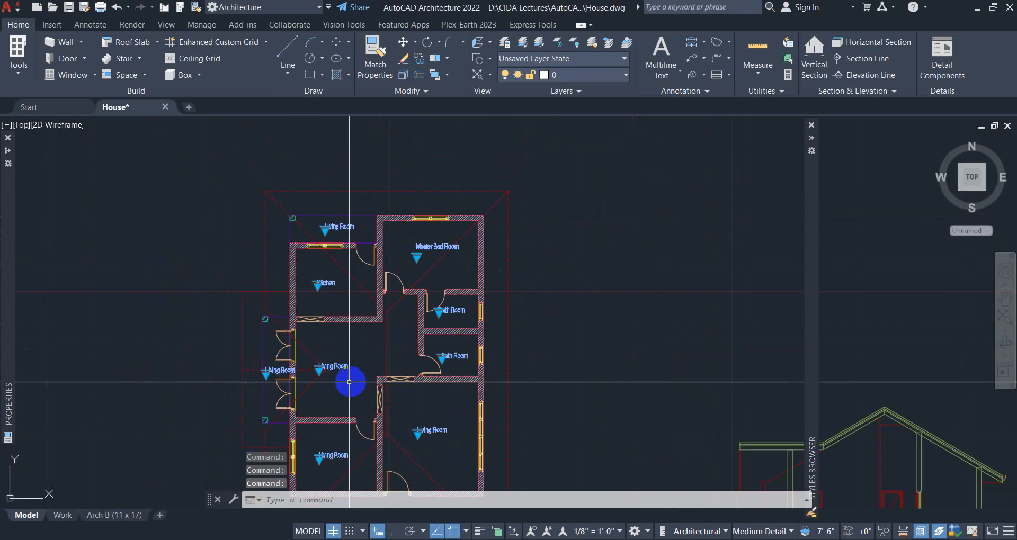
left_click(332, 217)
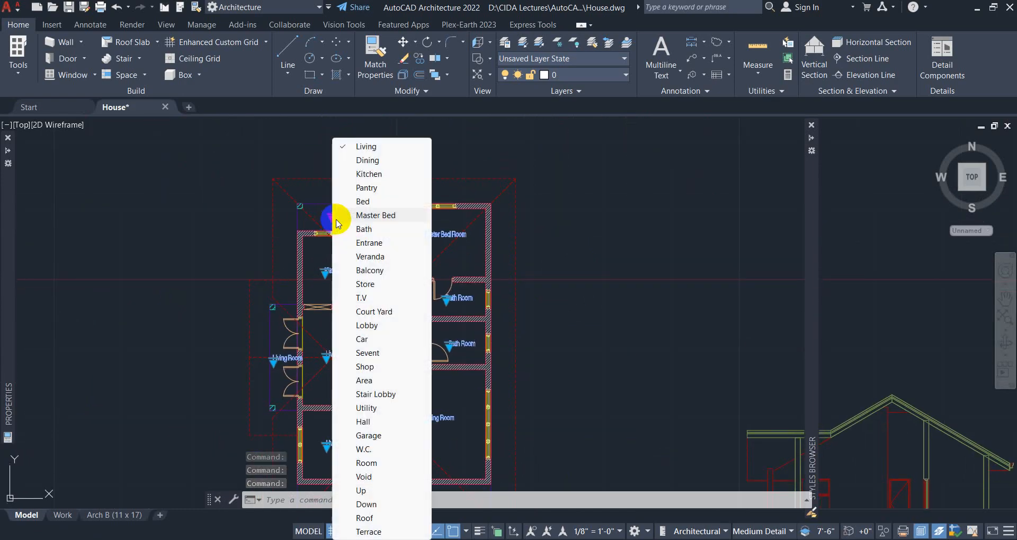
left_click(369, 257)
Set the left side porch's tag to Veranda and the adjoining central room's tag to Dining.
scroll(284, 374, "up", 5)
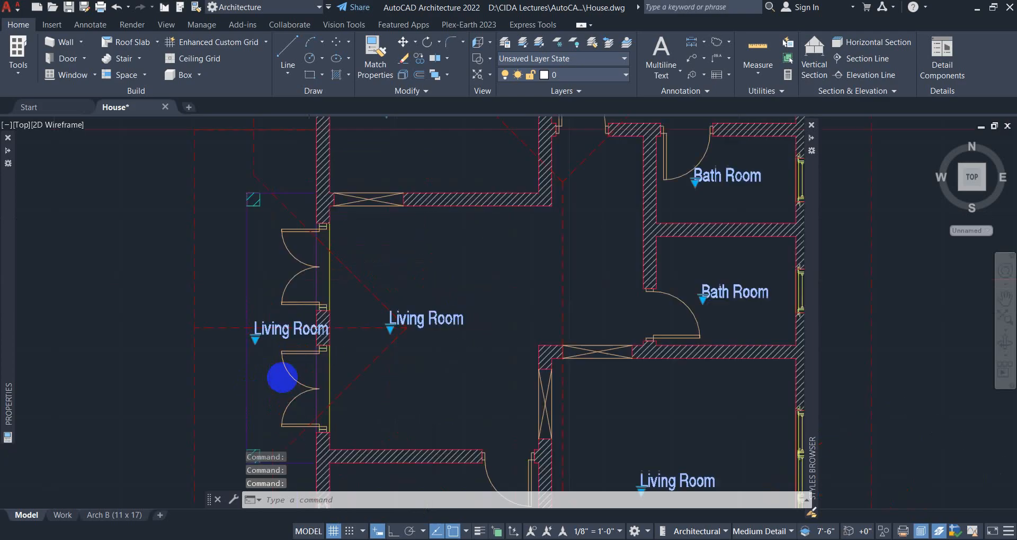
left_click(257, 339)
left_click(295, 256)
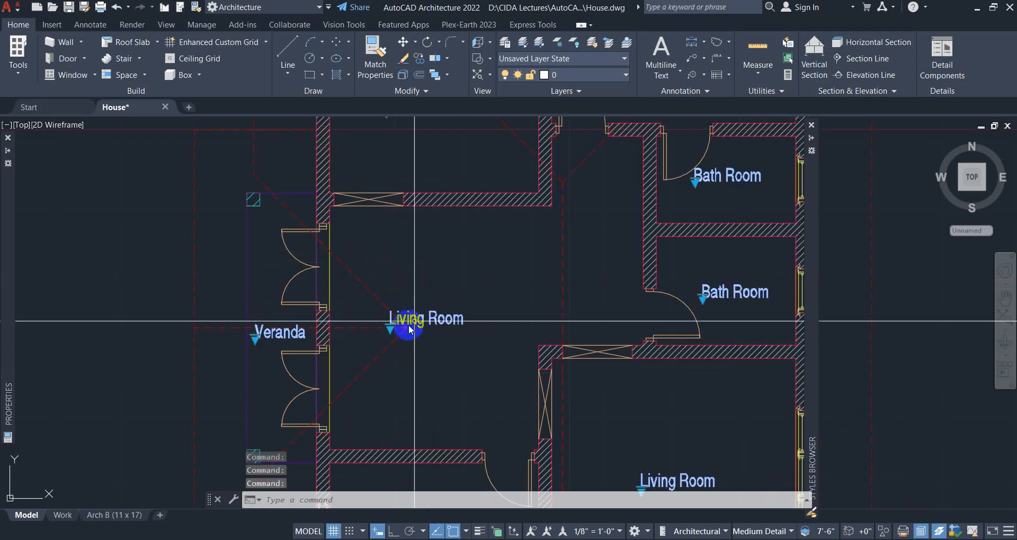
left_click(391, 328)
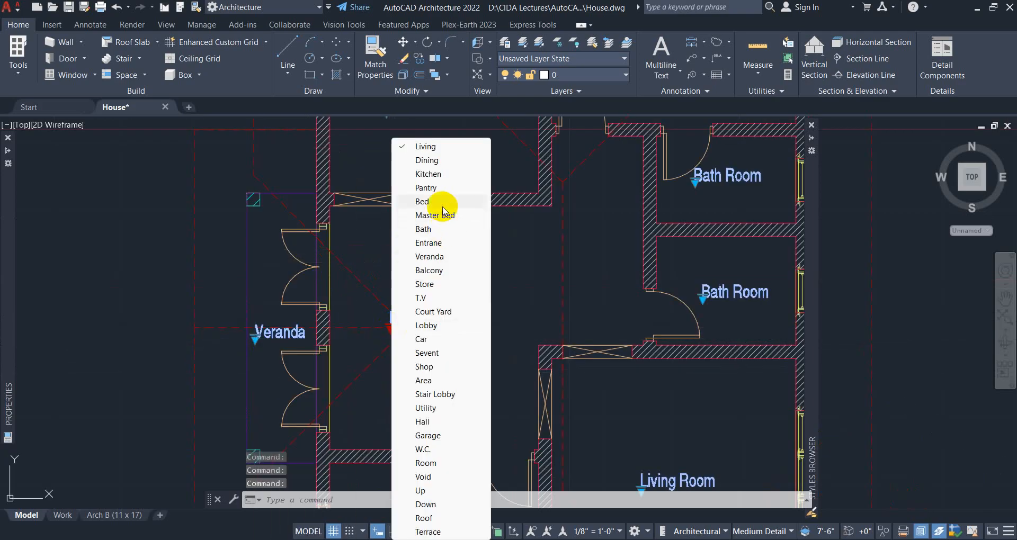
left_click(427, 160)
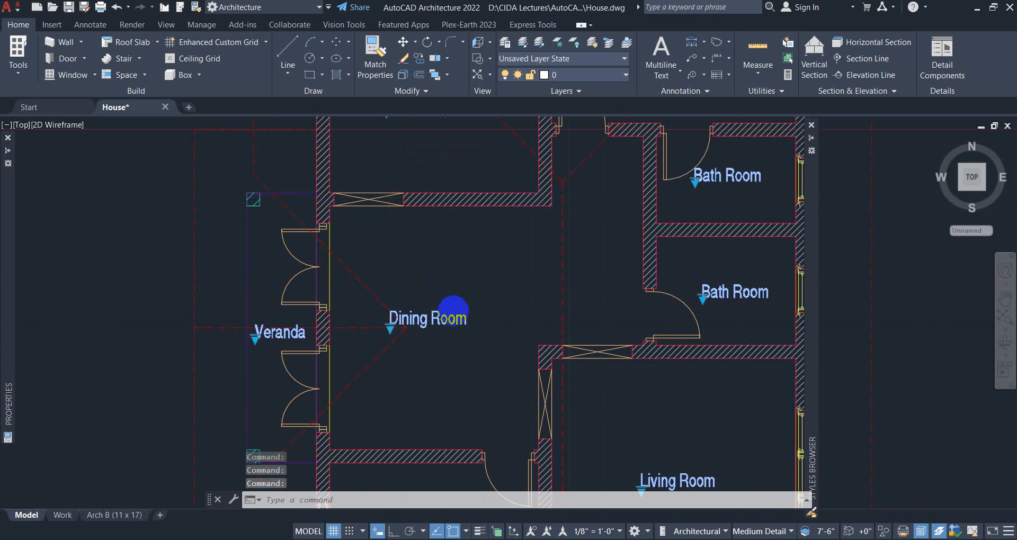
Set the tag outside the entrance door to Veranda and the tag in the narrow columned bay to Car.
scroll(453, 310, "down", 5)
scroll(443, 409, "up", 8)
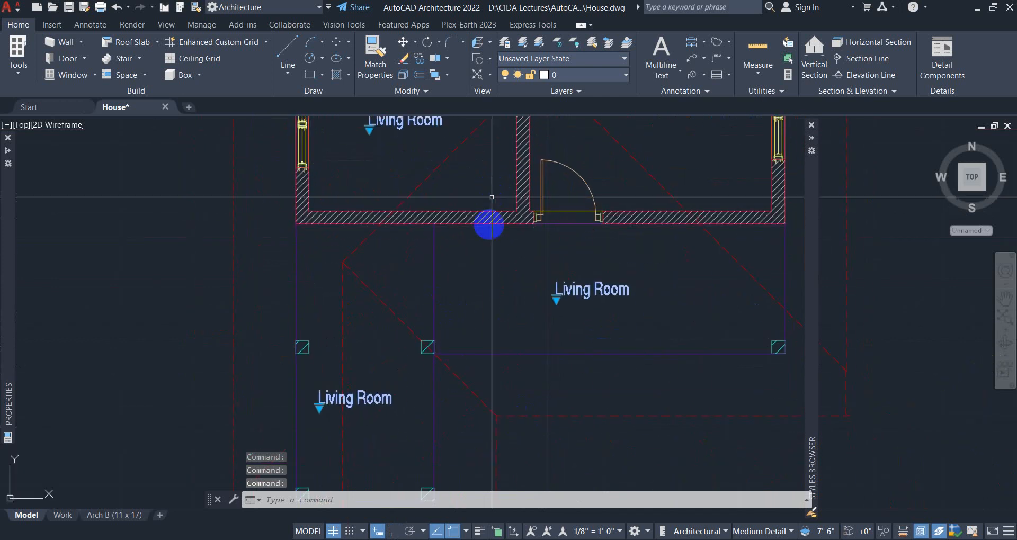
scroll(492, 198, "down", 2)
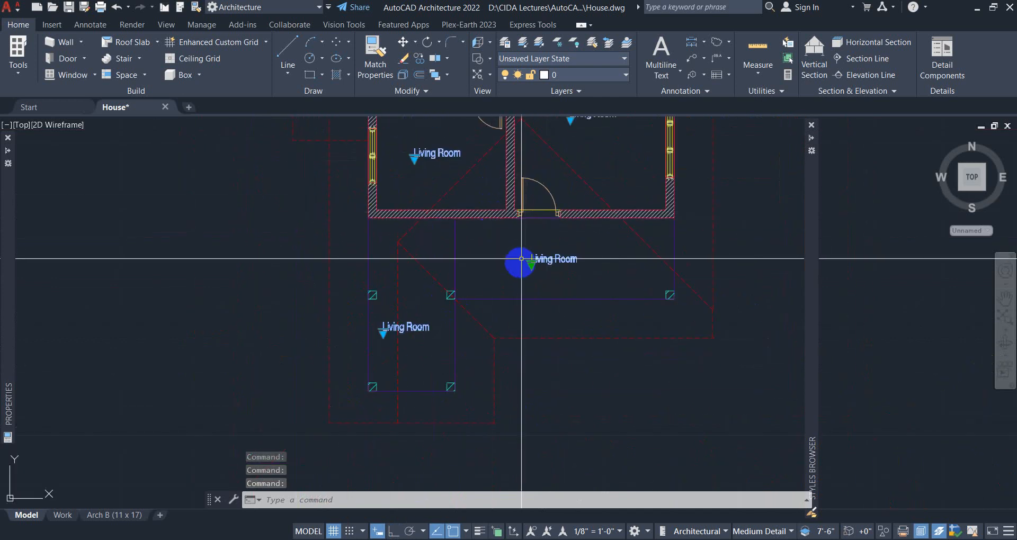
left_click(546, 273)
left_click(531, 265)
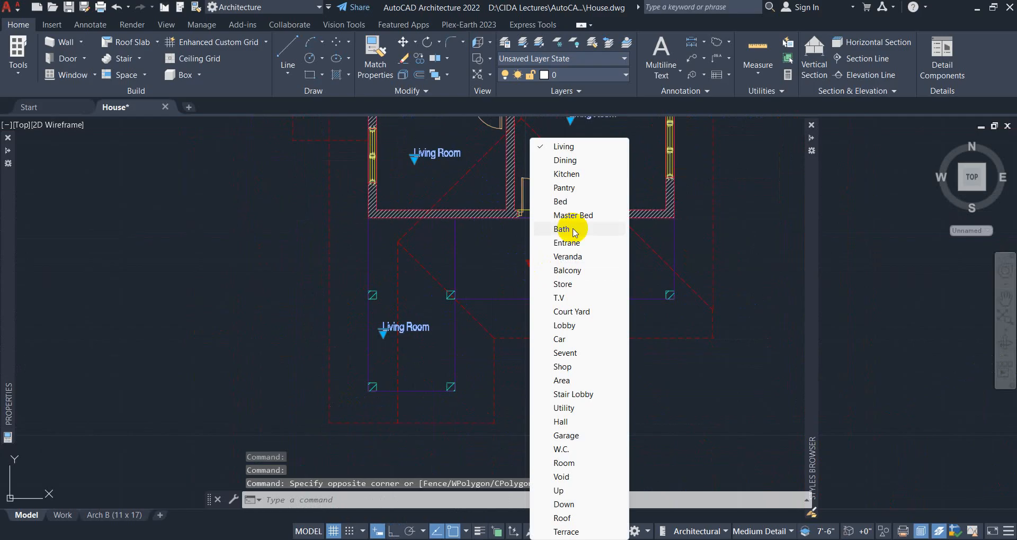
left_click(565, 257)
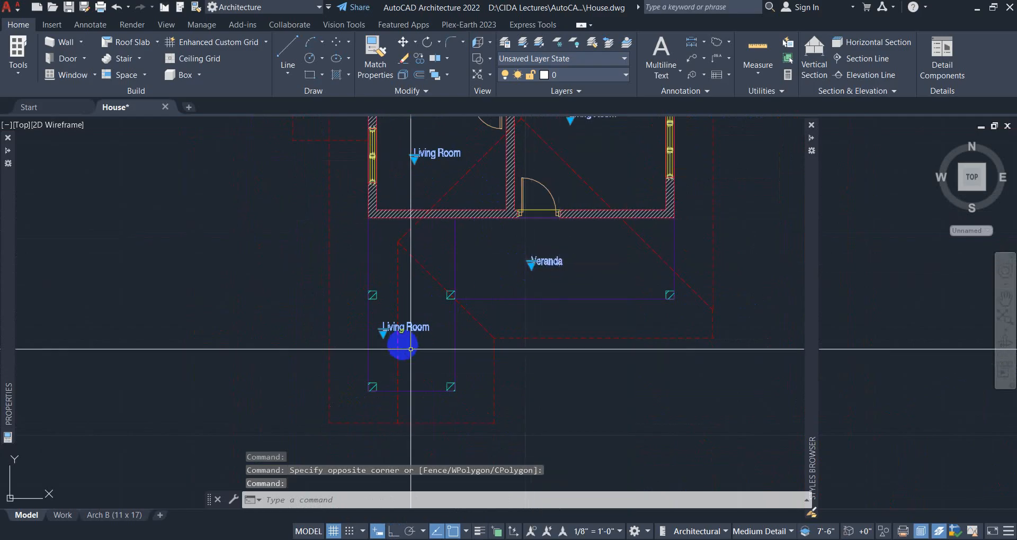
left_click(388, 337)
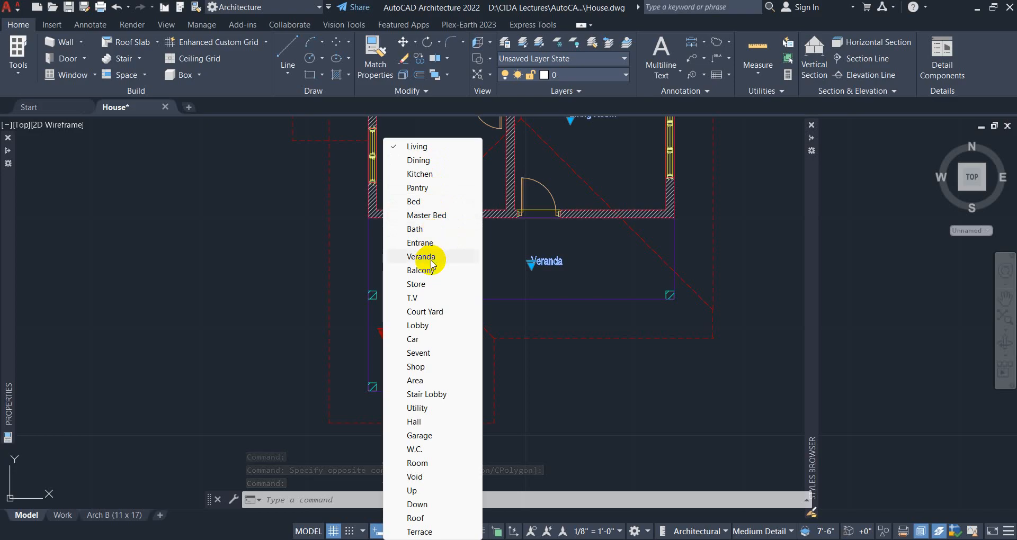
left_click(418, 340)
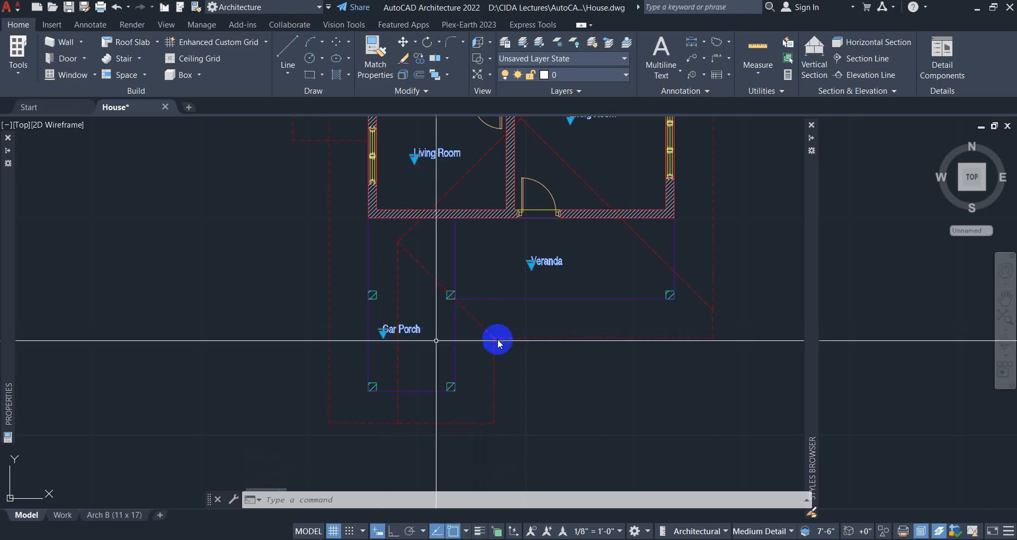
middle_click_drag(461, 246, 461, 350)
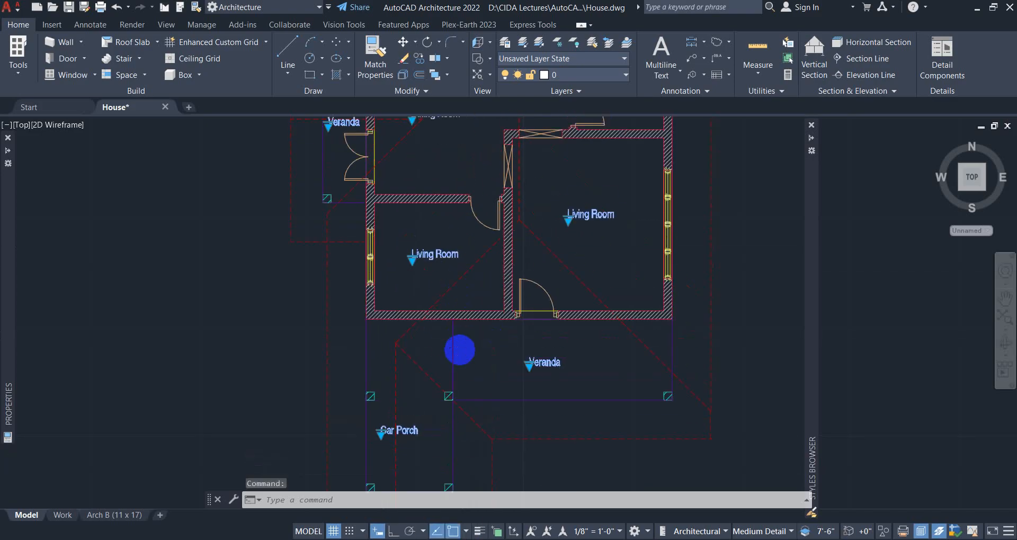
Set the tag of the room beside the living room, below the dining room, to Bed and deselect the room tags.
left_click(412, 260)
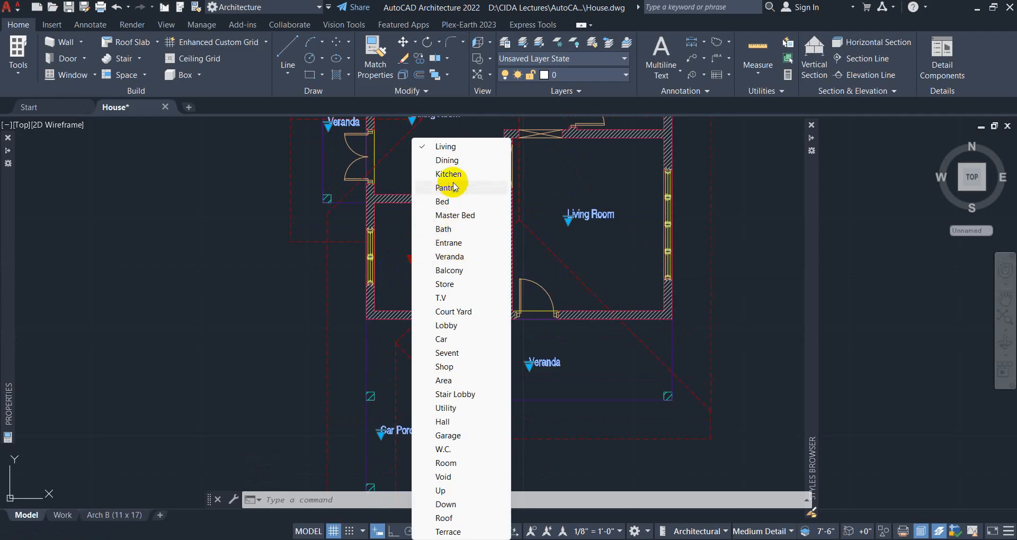
left_click(449, 202)
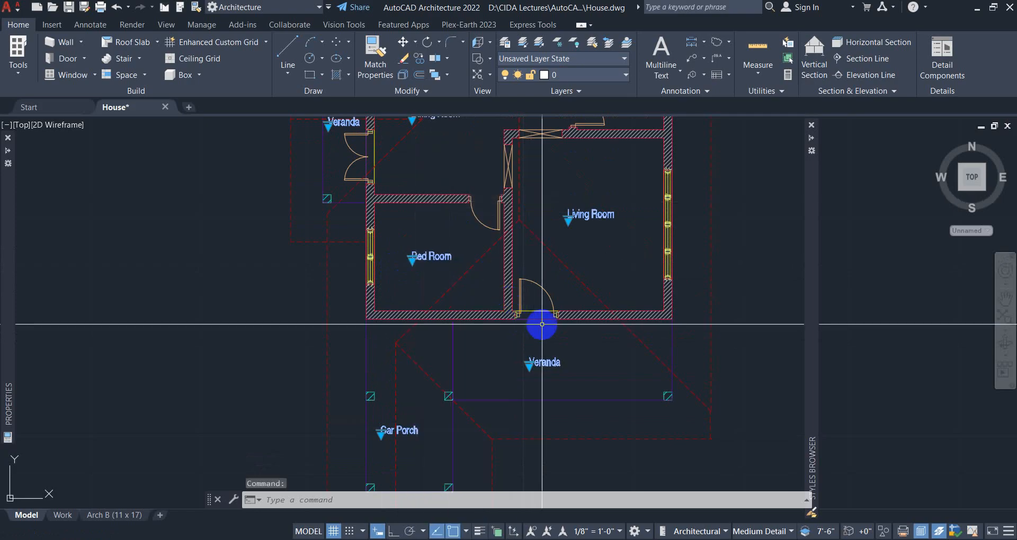
middle_click_drag(541, 324, 486, 380)
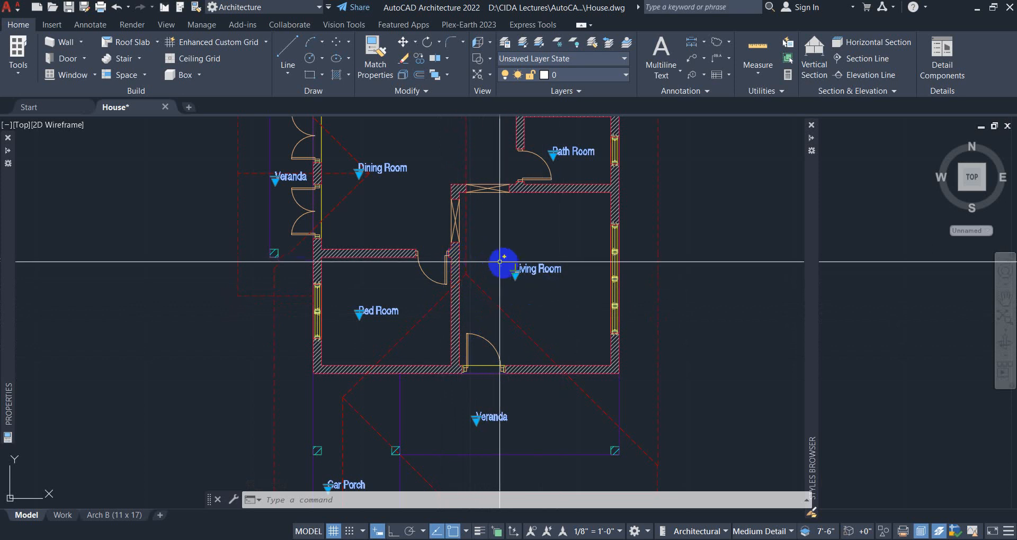
mouse_move(478, 282)
middle_mouse_down()
mouse_move(488, 308)
mouse_move(476, 297)
mouse_move(486, 296)
middle_mouse_up()
scroll(478, 299, "down", 3)
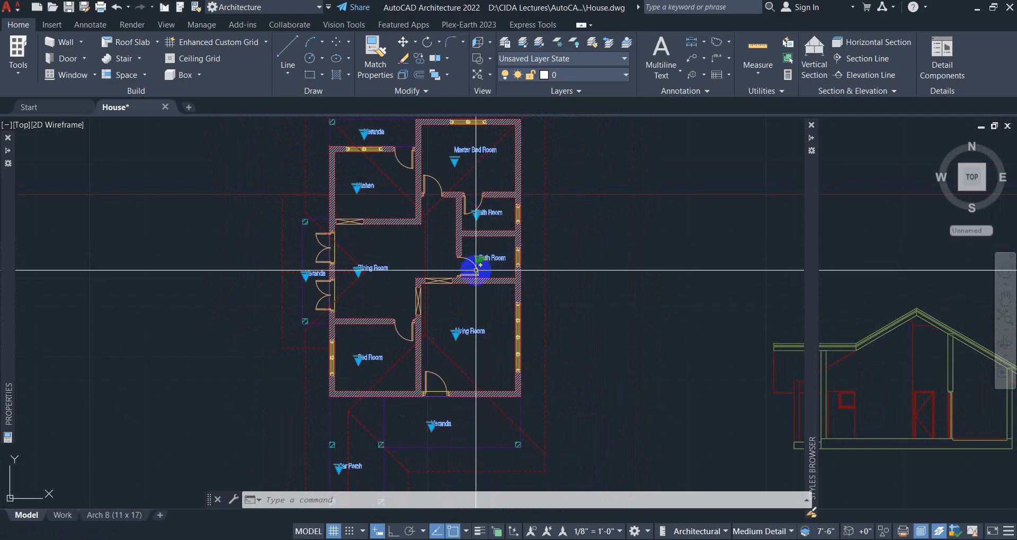
scroll(481, 275, "down", 8)
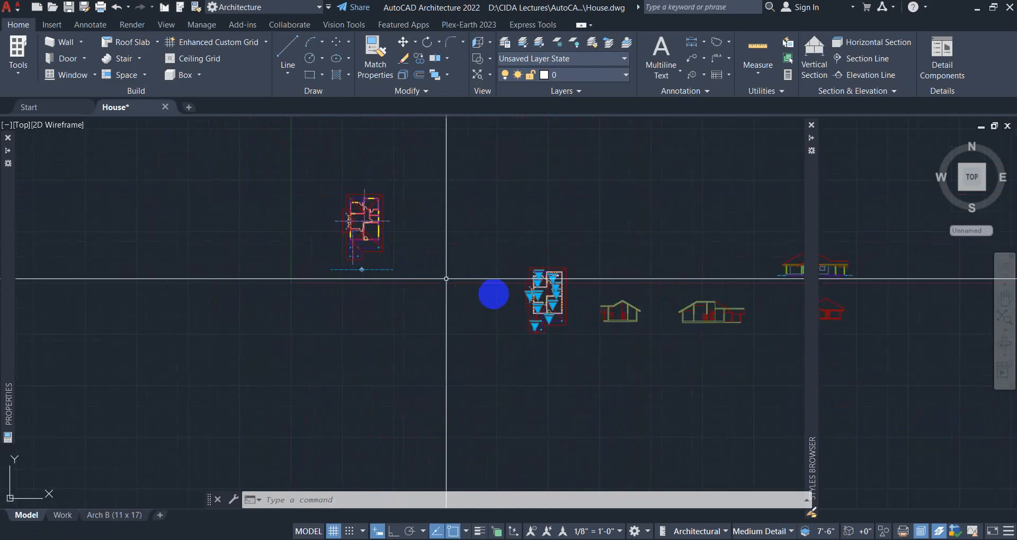
key("Escape")
Examine the labelled floor plan and the sections and elevations arranged beside it.
scroll(493, 286, "up", 5)
scroll(557, 303, "up", 2)
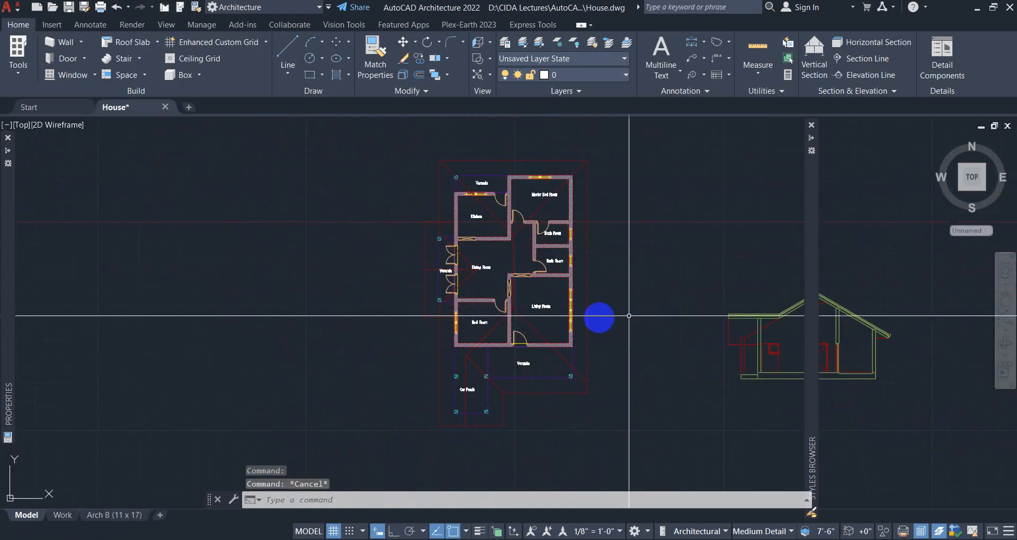
middle_click_drag(625, 316, 350, 296)
scroll(352, 295, "down", 4)
middle_click_drag(491, 329, 391, 328)
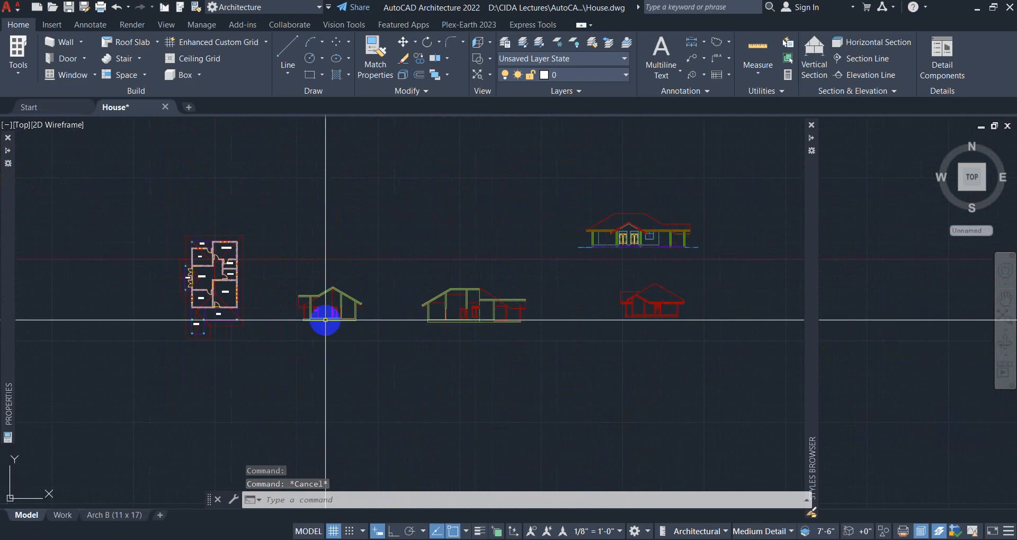
scroll(326, 319, "up", 6)
scroll(336, 298, "down", 4)
mouse_move(303, 304)
middle_mouse_down()
mouse_move(289, 306)
mouse_move(415, 333)
middle_mouse_up()
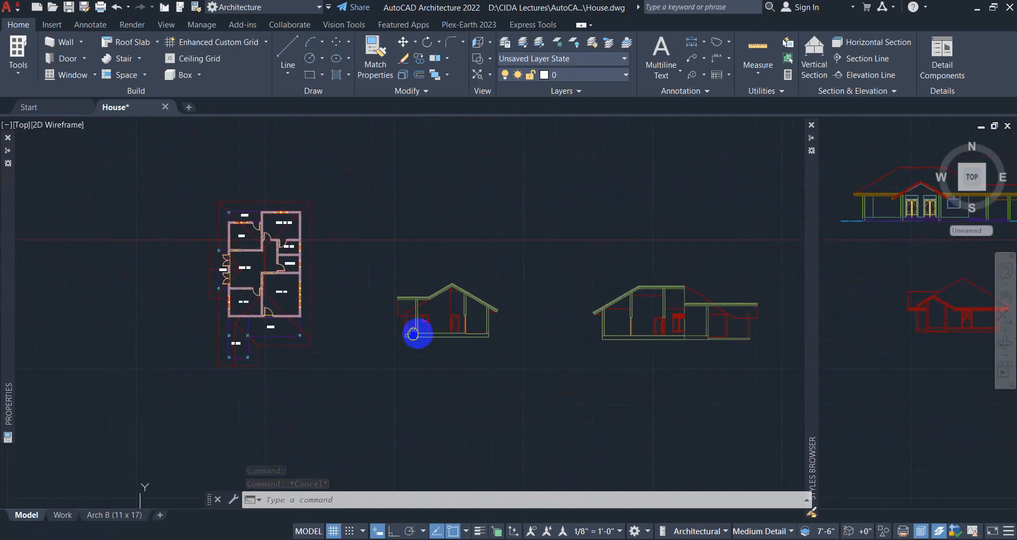
Add a vertical linear dimension between the master bedroom's inner upper-right and lower-right wall corners, placing it inside the room.
left_click(90, 25)
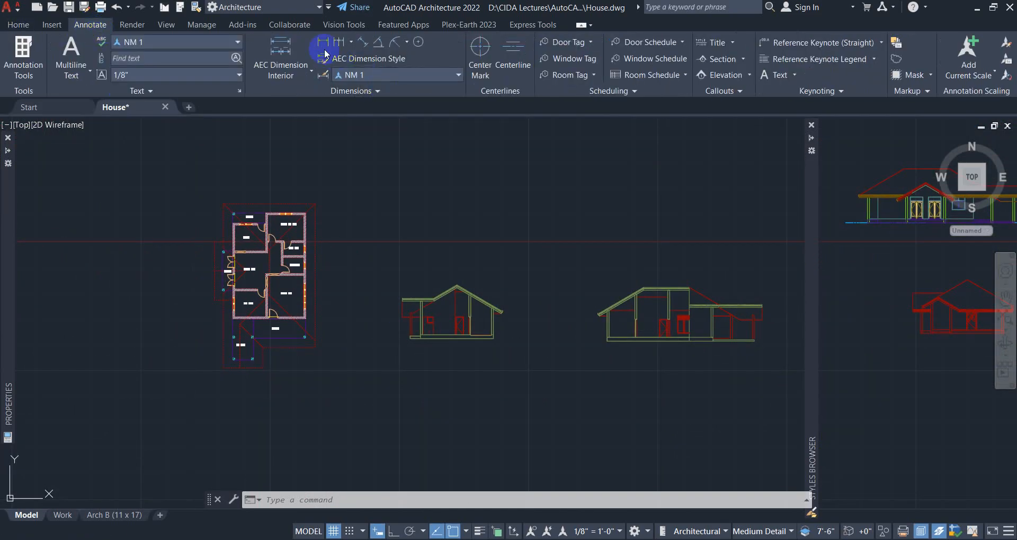
scroll(303, 211, "up", 8)
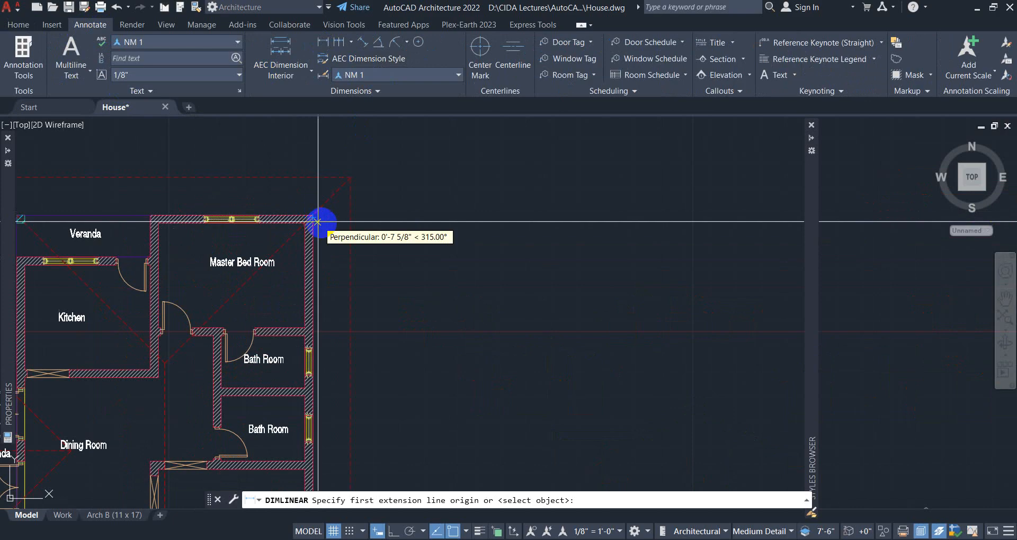
scroll(303, 210, "up", 6)
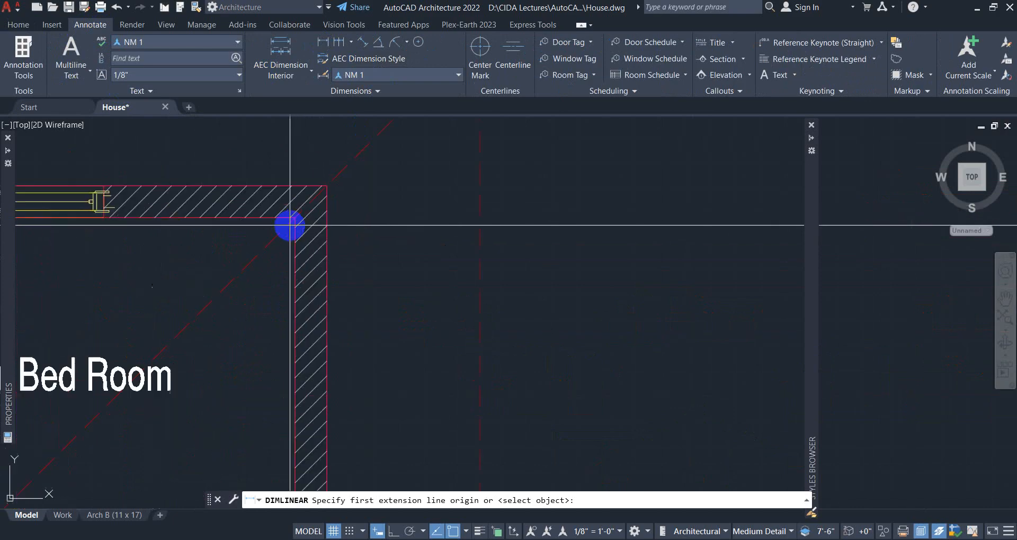
left_click(298, 213)
scroll(316, 366, "down", 6)
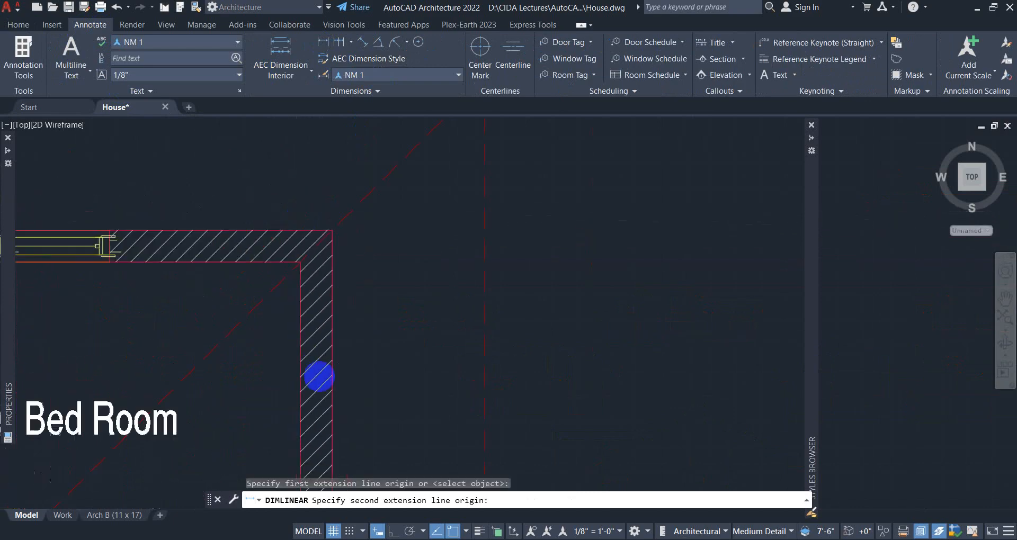
middle_click_drag(334, 381, 435, 154)
scroll(406, 246, "up", 6)
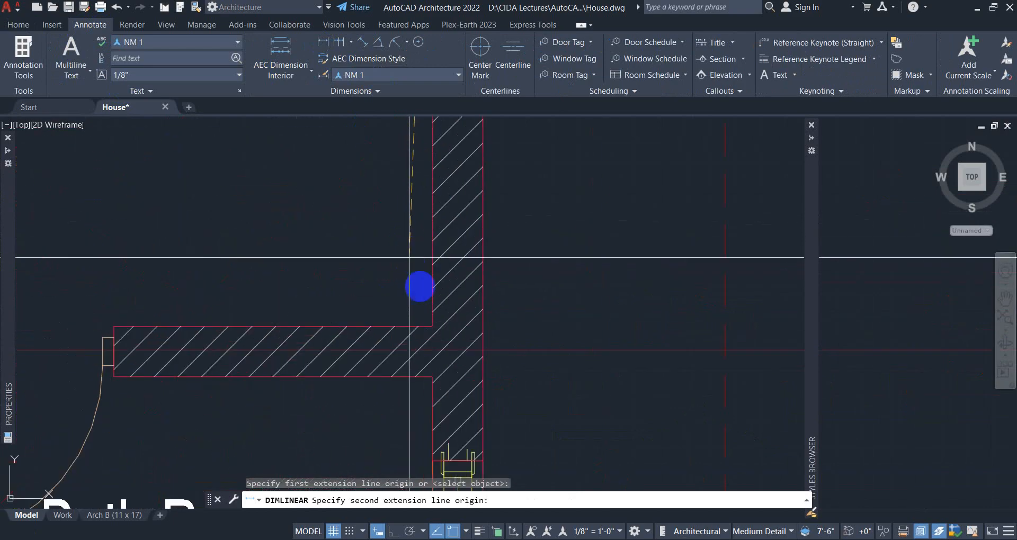
left_click(430, 325)
scroll(413, 325, "down", 6)
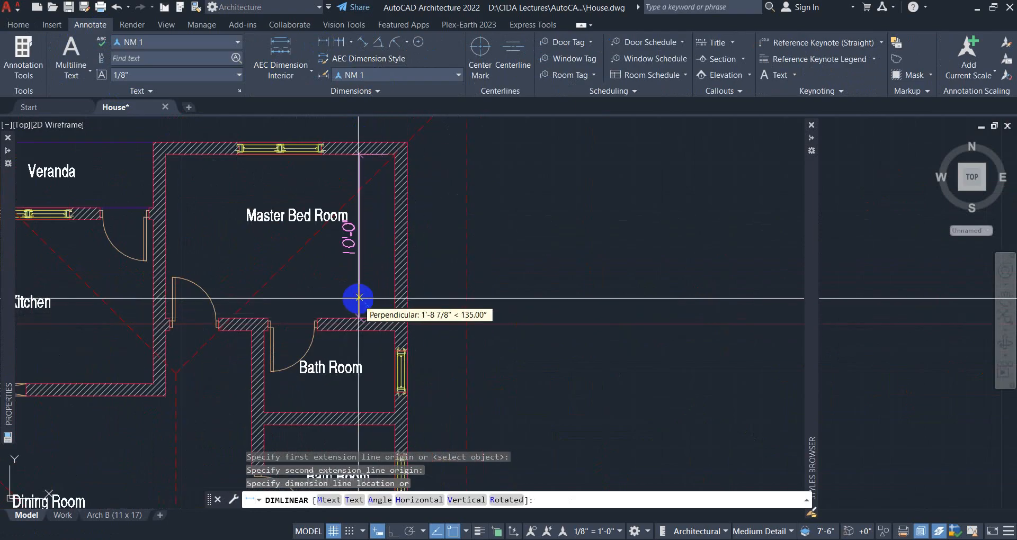
left_click(363, 298)
scroll(578, 313, "down", 8)
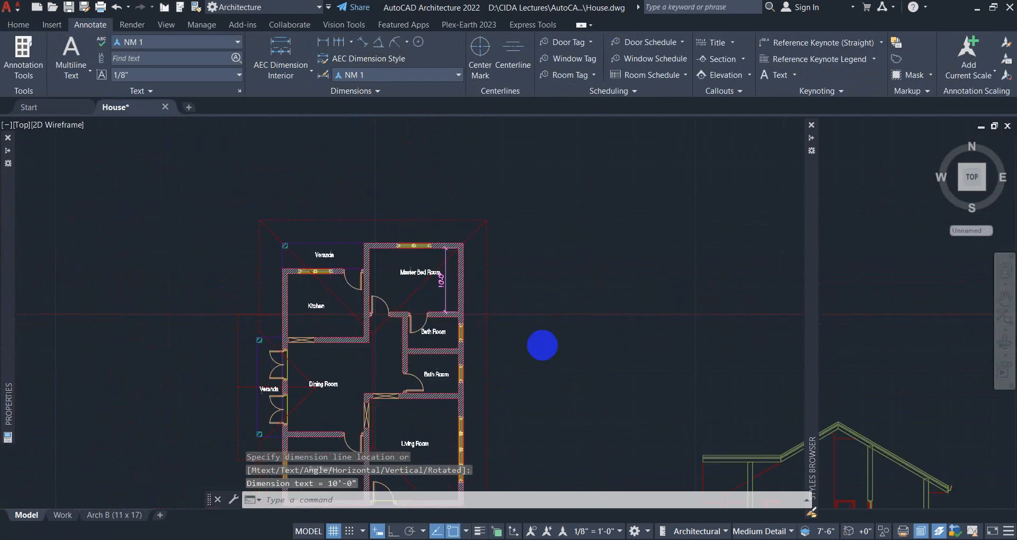
Open the Arch B (11 x 17) layout, activate its viewport and bring the labelled floor plan into view inside it.
left_click(109, 516)
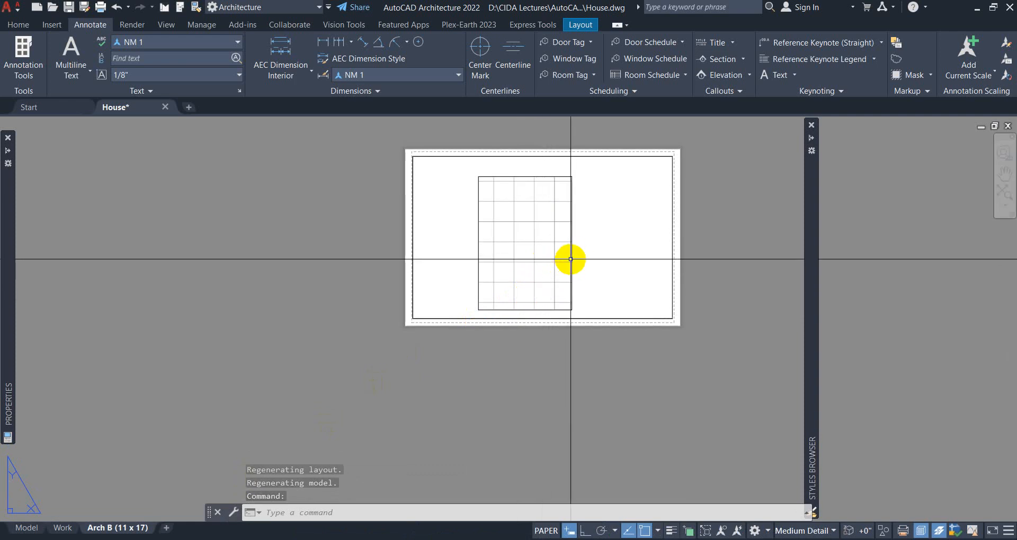
double_click(535, 267)
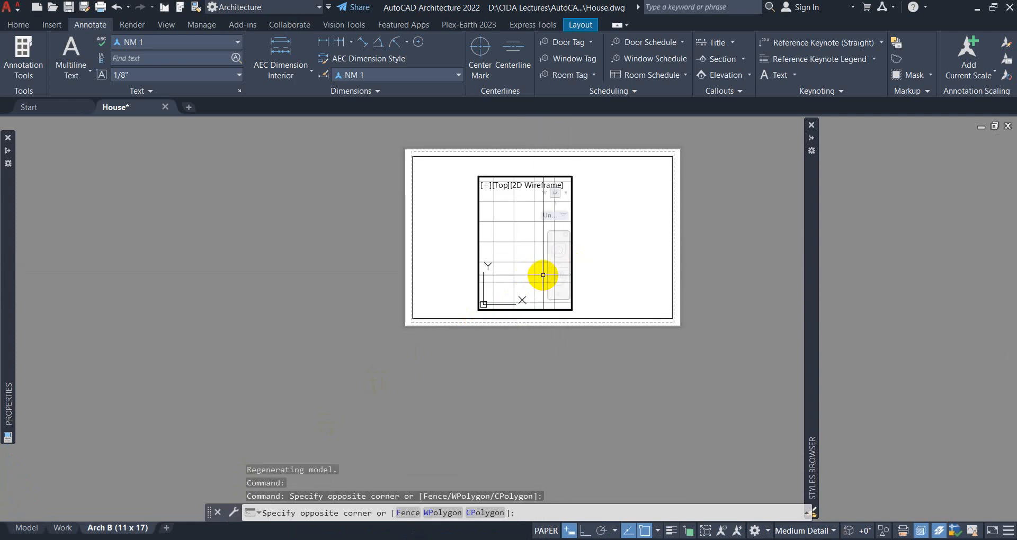
middle_click(534, 264)
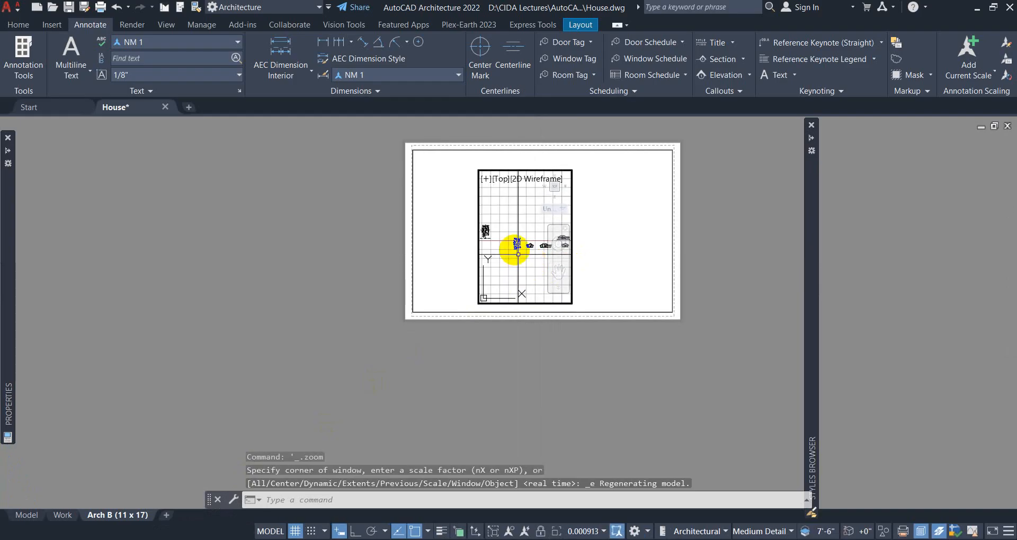
scroll(517, 249, "up", 5)
scroll(530, 269, "up", 3)
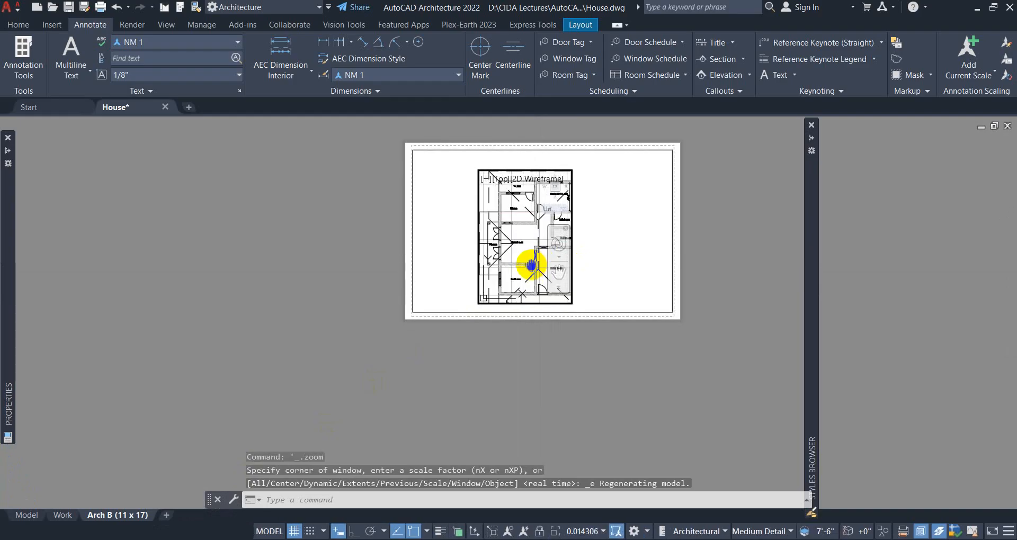
Return to paper space and set the floor plan viewport's scale to 1/8" = 1'-0".
double_click(613, 241)
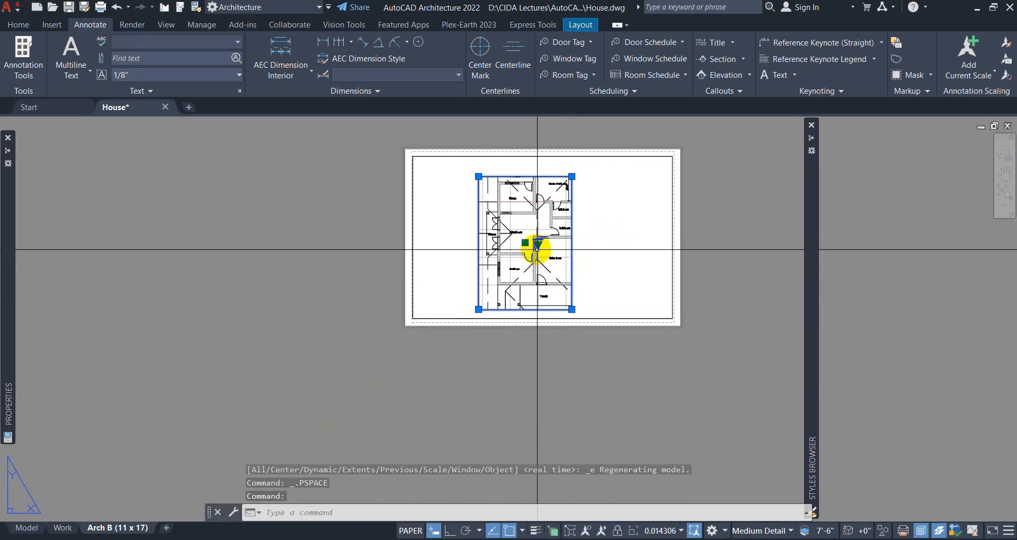
left_click(538, 244)
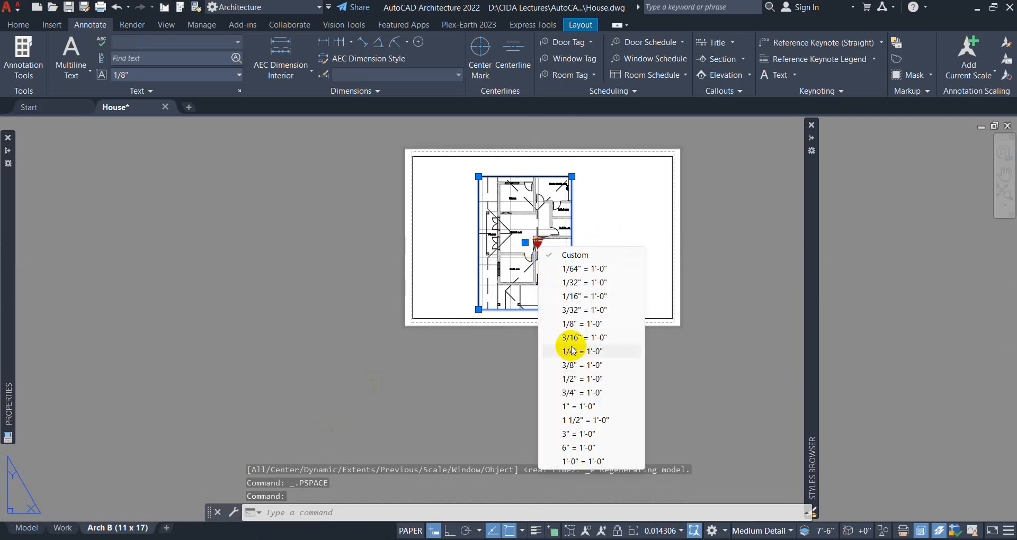
left_click(571, 327)
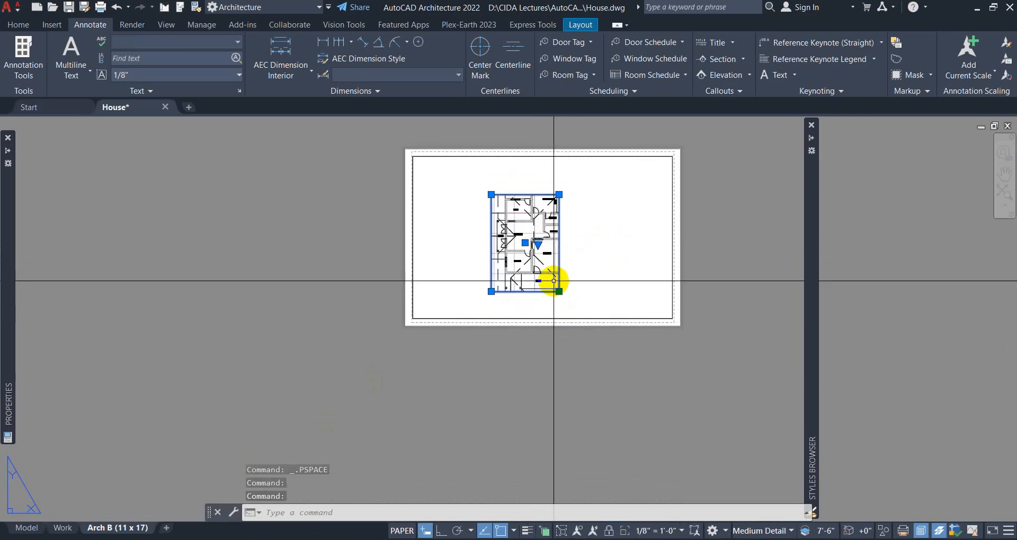
Stretch the viewport's corners outward until the whole floor plan with its roof outline fits inside the frame.
left_click(559, 290)
scroll(495, 306, "up", 4)
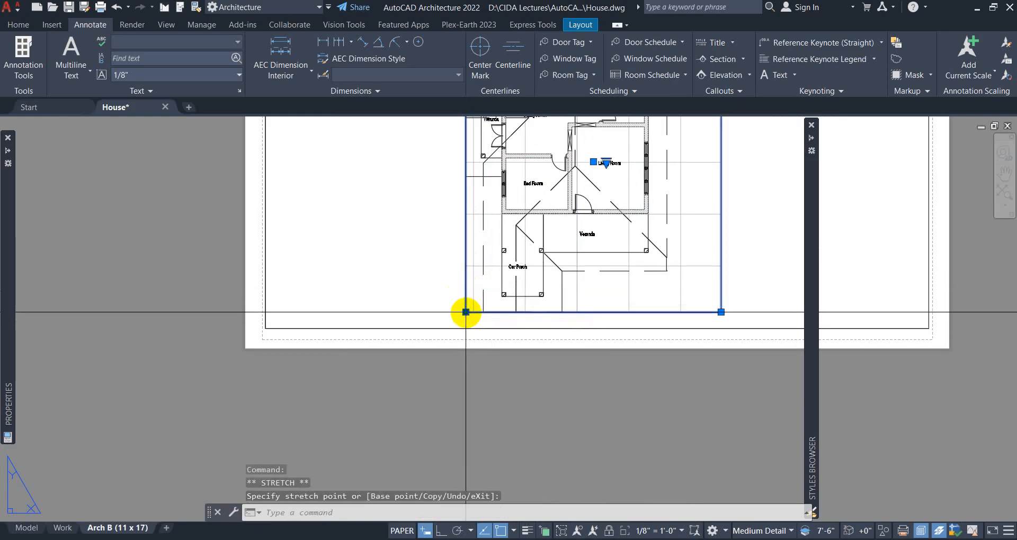
left_click(466, 328)
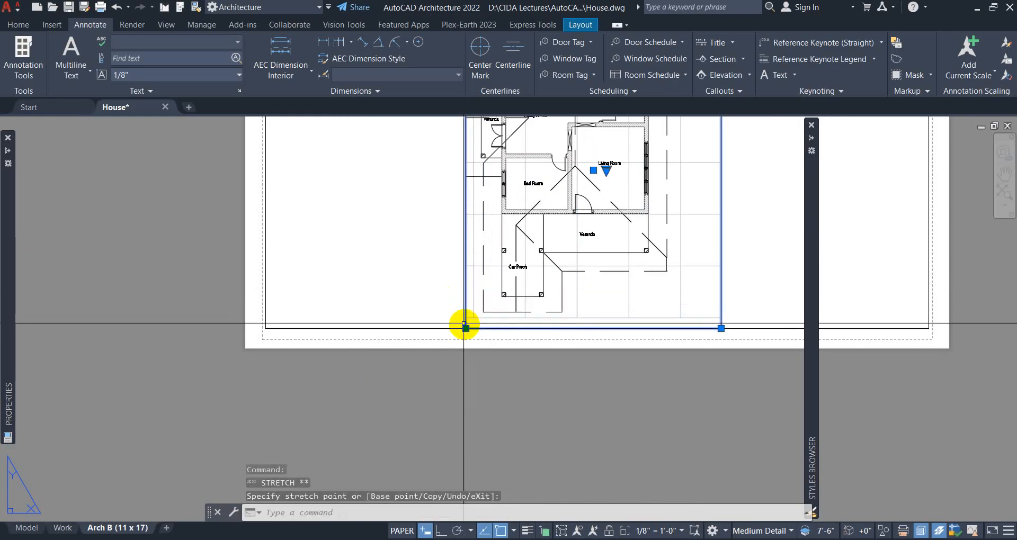
scroll(504, 231, "down", 6)
scroll(468, 290, "up", 6)
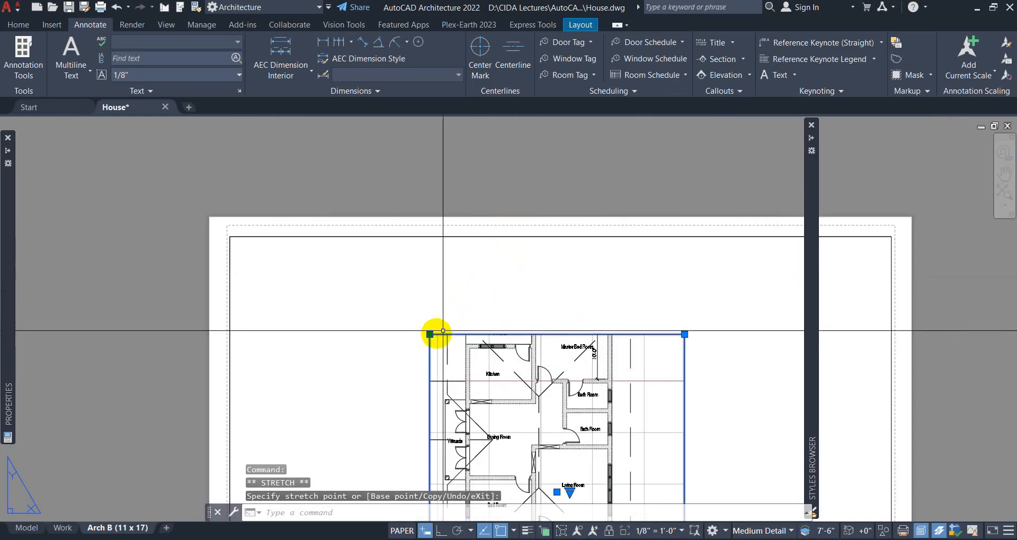
left_click(438, 284)
scroll(484, 297, "down", 4)
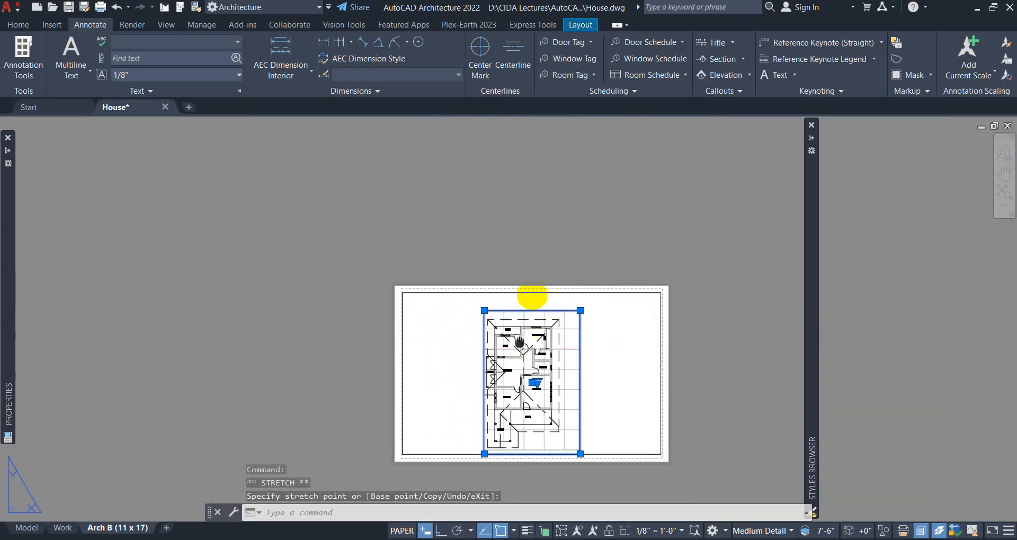
scroll(507, 292, "up", 2)
left_click(489, 405)
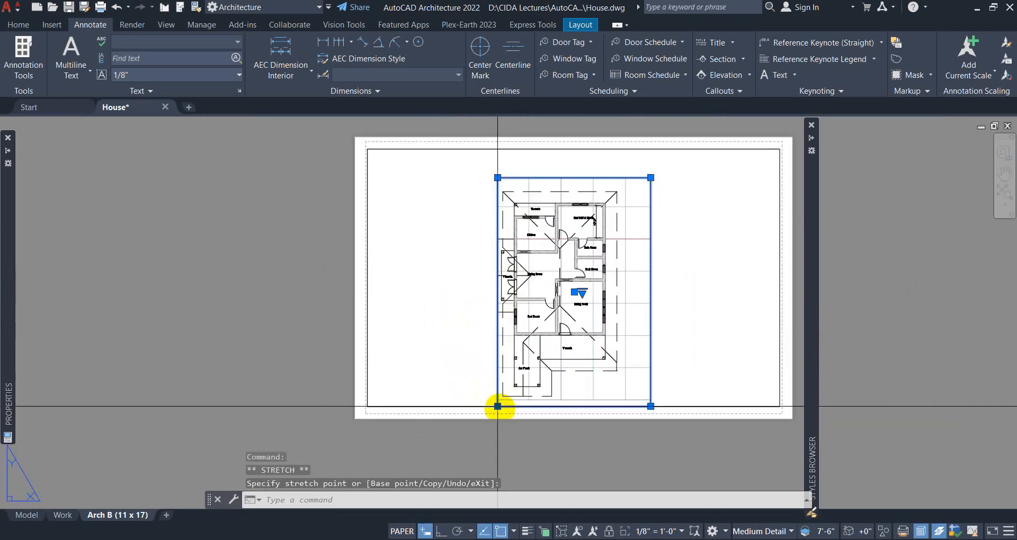
left_click(484, 406)
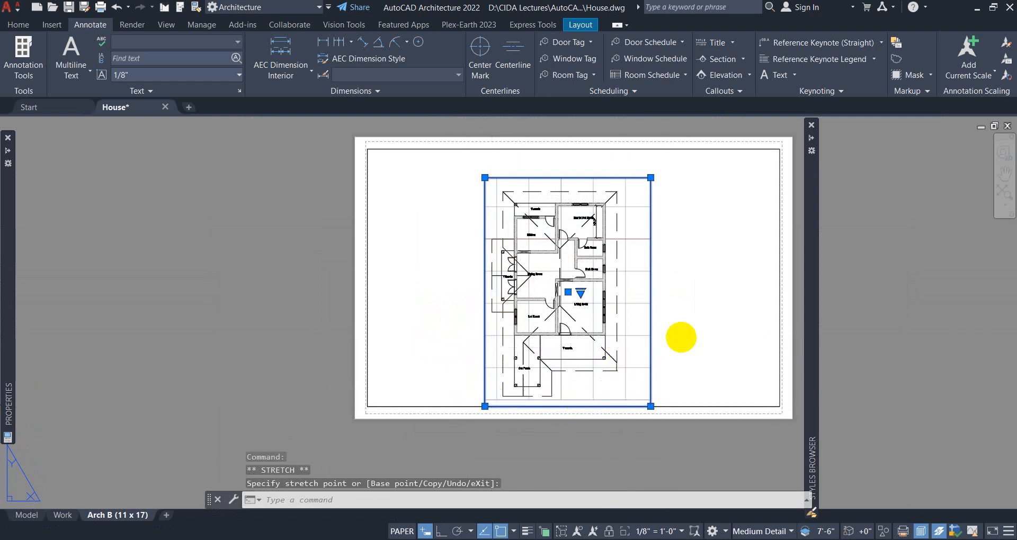
Move the viewport slightly up and to the right so that it sits inside the sheet border.
type("m")
key("Return")
left_click(682, 337)
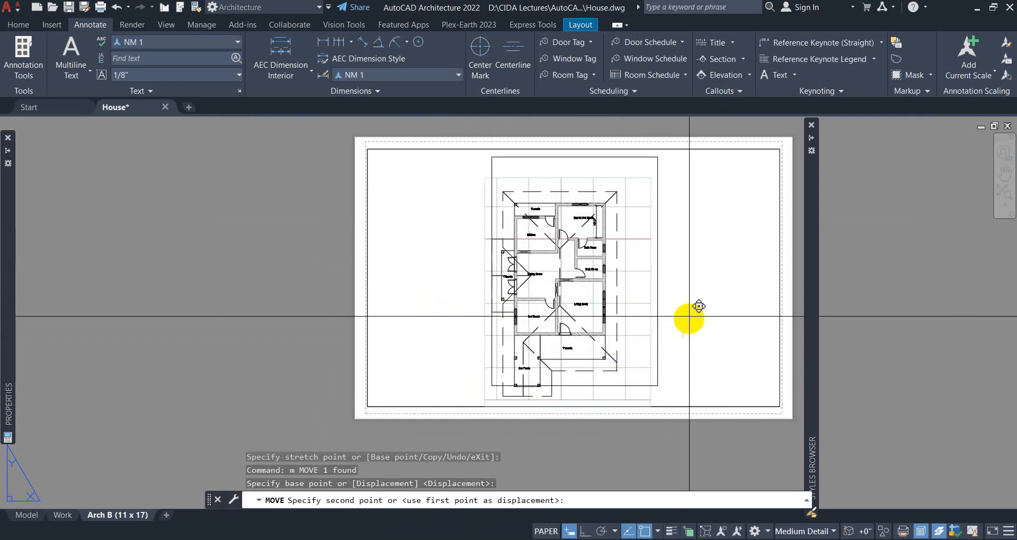
left_click(689, 318)
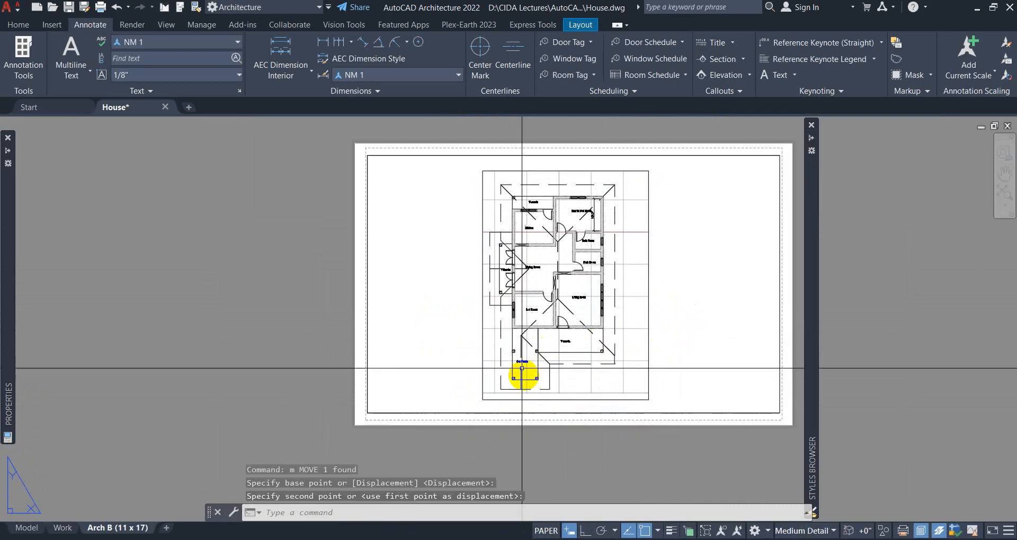
Check the floor plan on the sheet, return to model space and look over the plans, sections and elevations.
scroll(554, 374, "up", 5)
scroll(554, 380, "down", 4)
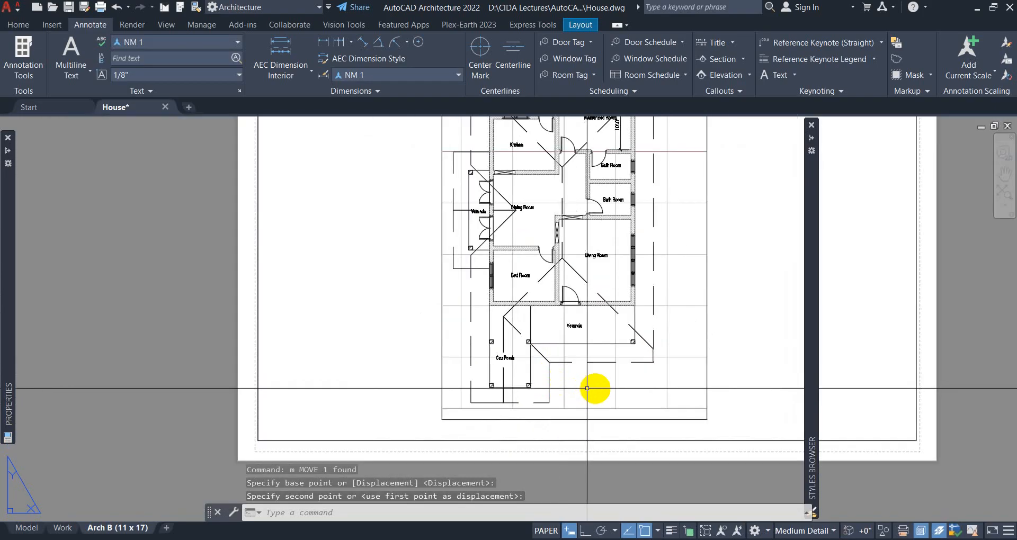
scroll(688, 387, "down", 2)
middle_click_drag(711, 368, 664, 373)
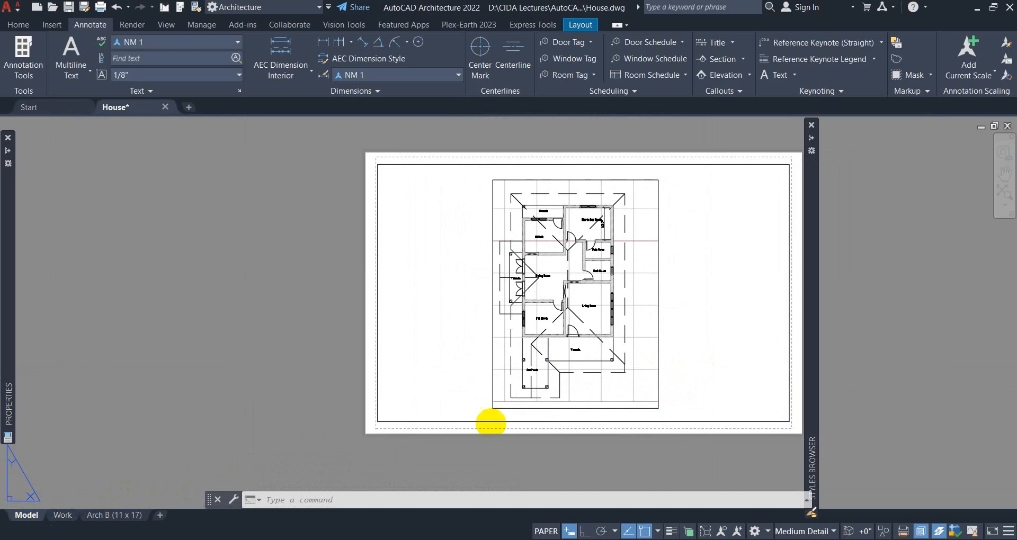
scroll(674, 348, "down", 6)
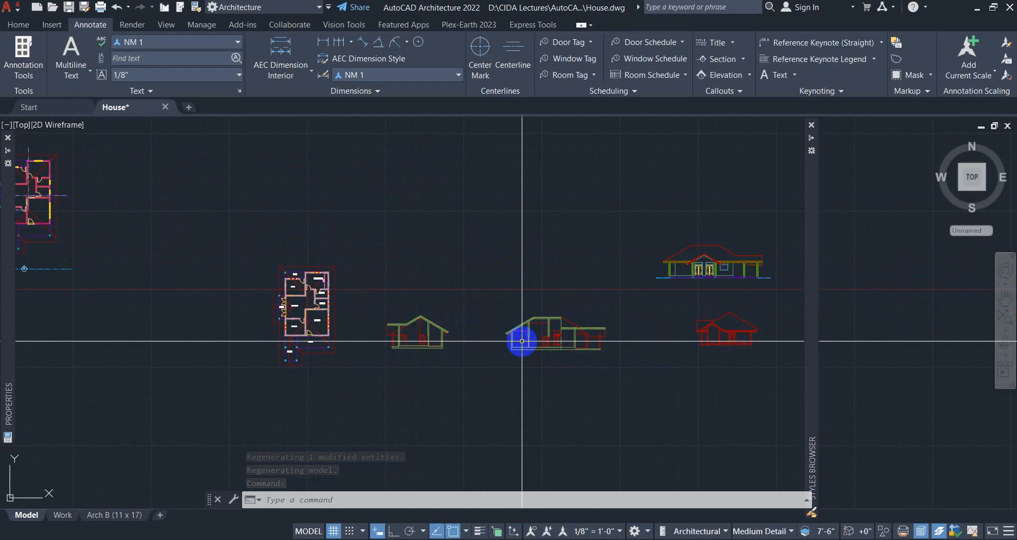
scroll(532, 347, "down", 4)
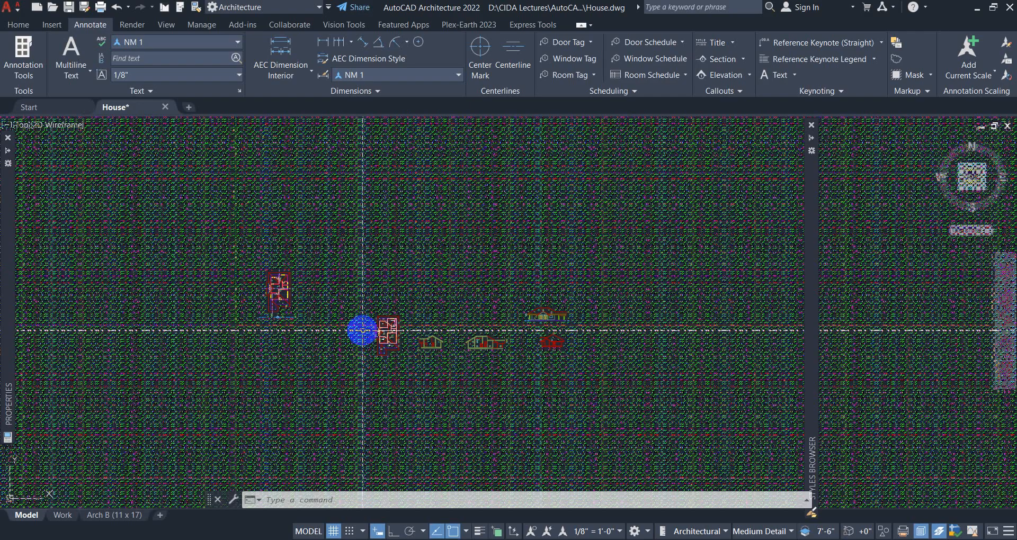
scroll(434, 350, "up", 4)
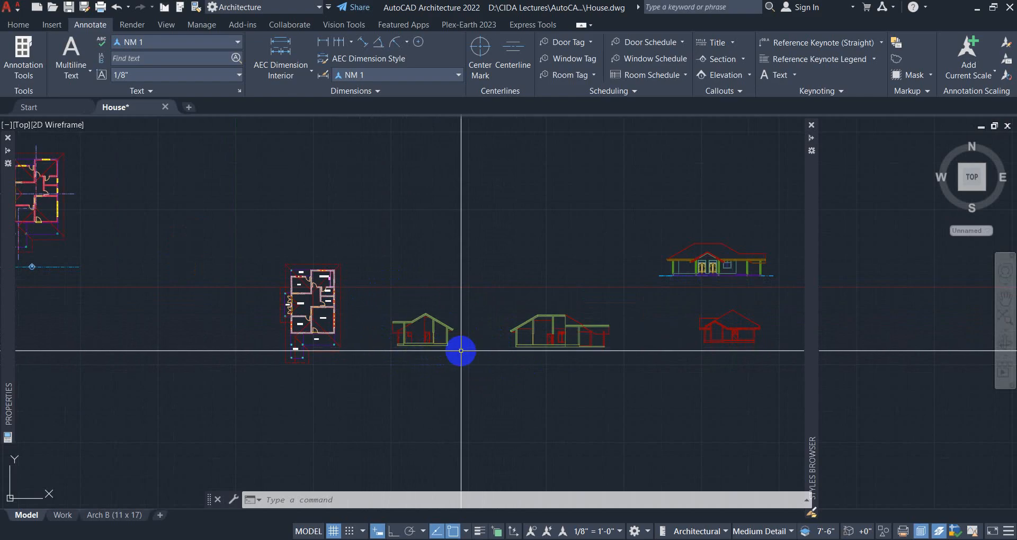
Examine the labelled floor plan closely and compare its placement with the original plan and the neighbouring sections and elevations.
middle_click_drag(228, 299, 380, 342)
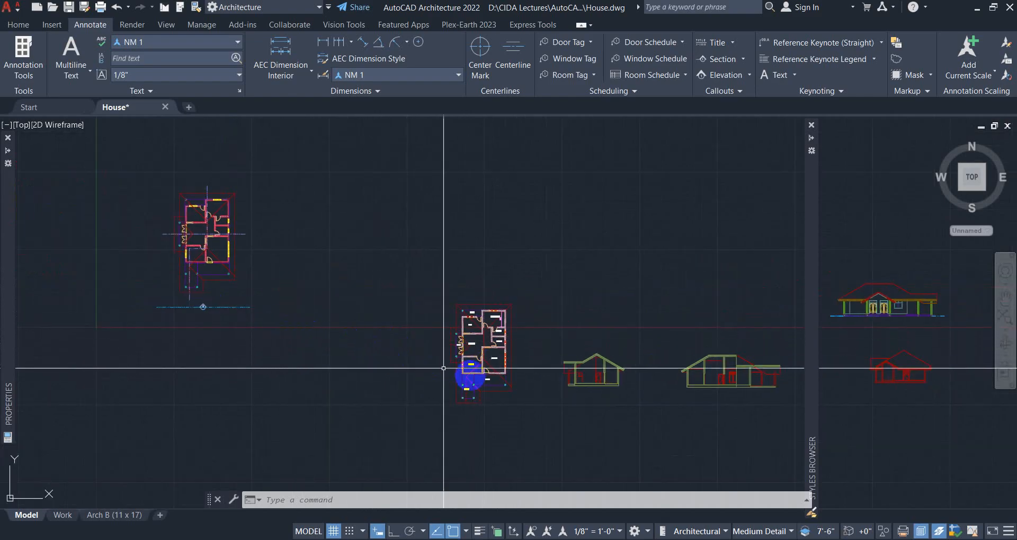
mouse_move(510, 390)
middle_mouse_down()
mouse_move(367, 357)
mouse_move(342, 335)
middle_mouse_up()
scroll(342, 335, "up", 4)
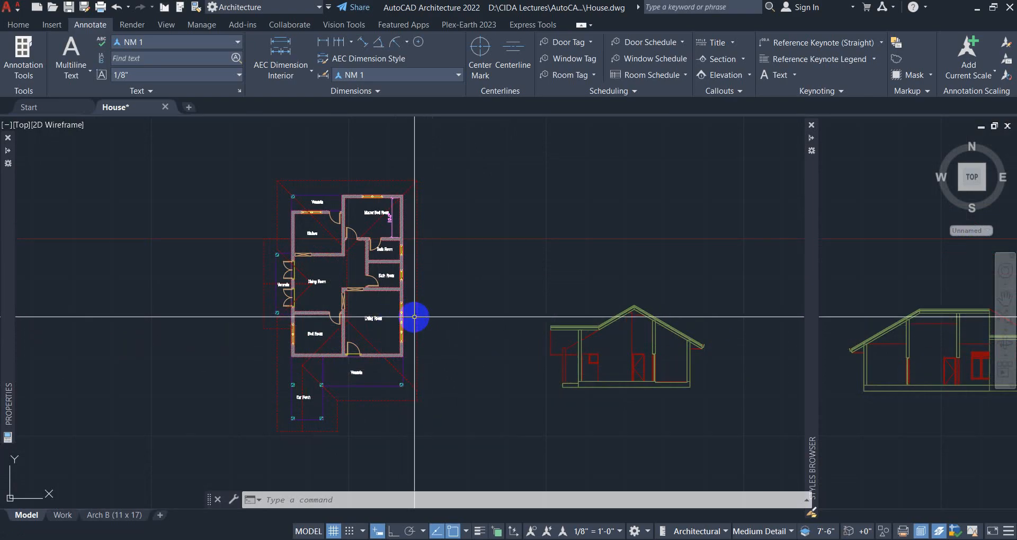
scroll(415, 317, "down", 3)
scroll(392, 290, "up", 3)
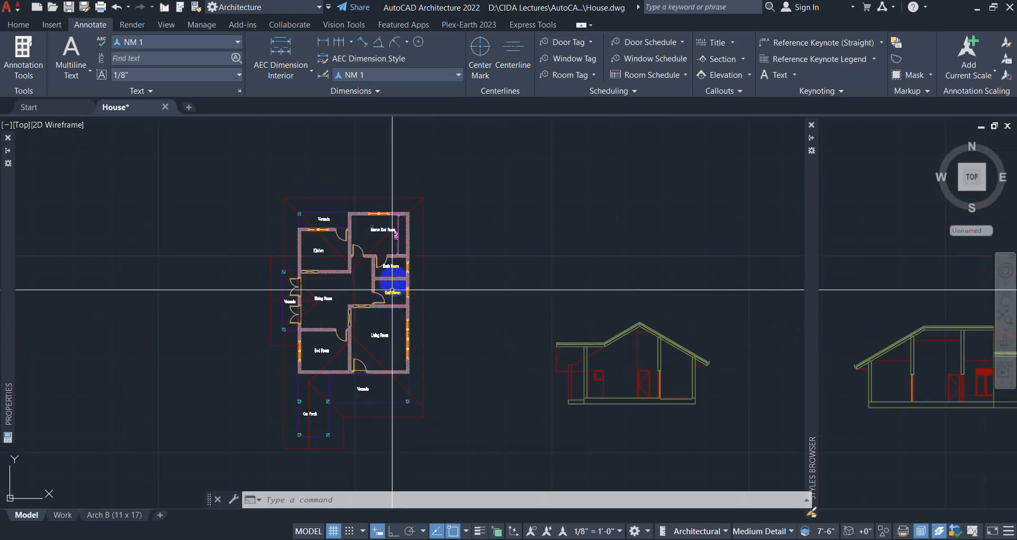
scroll(392, 290, "up", 2)
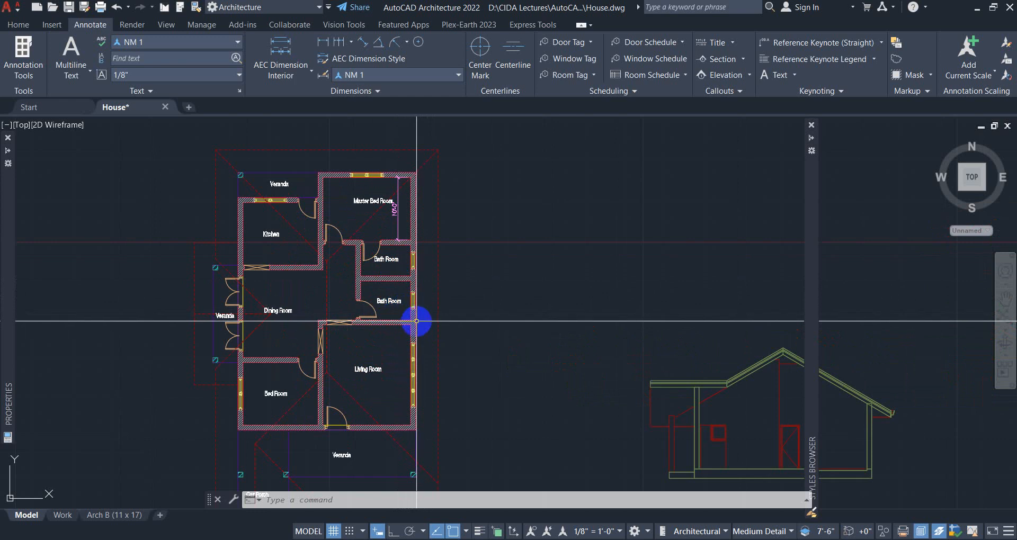
scroll(416, 321, "down", 5)
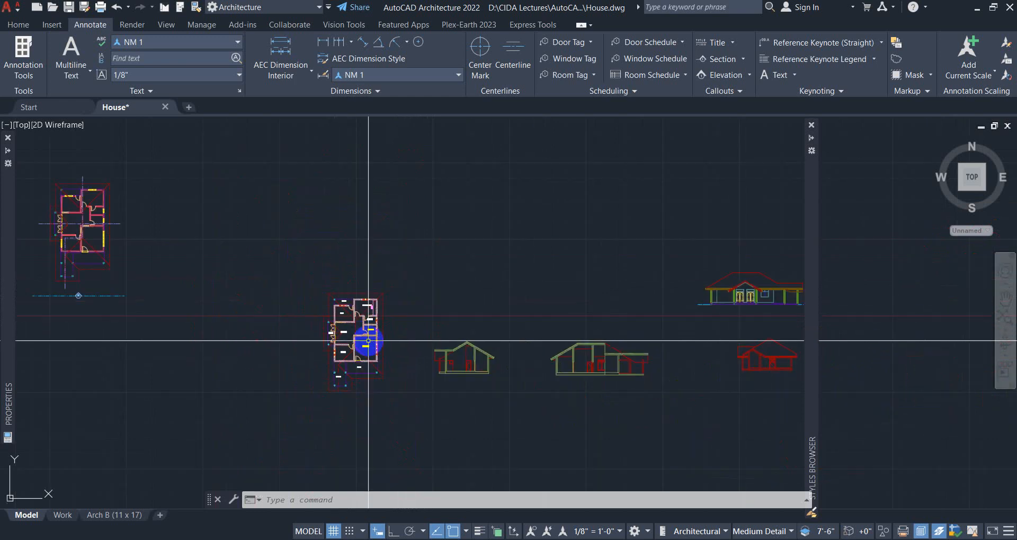
middle_click_drag(355, 348, 350, 318)
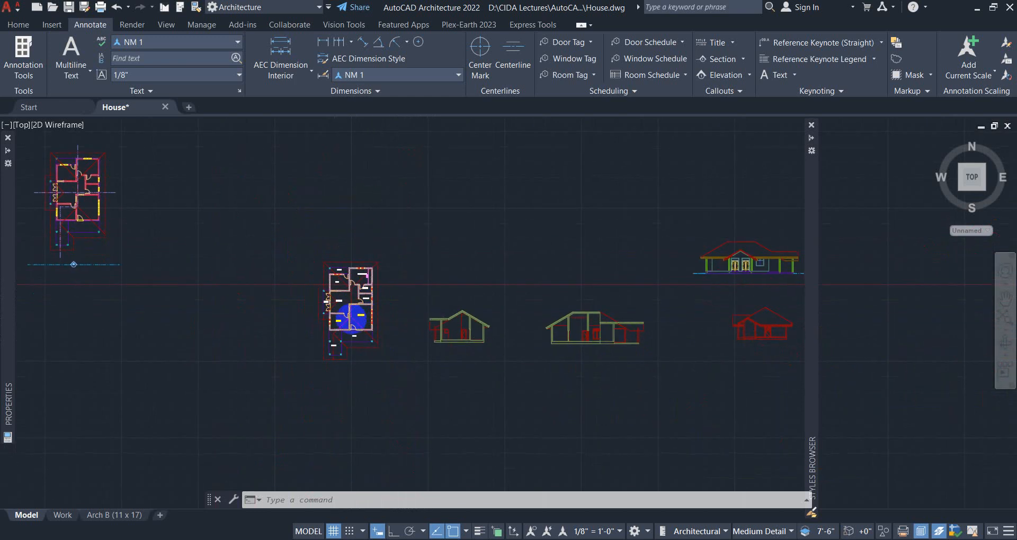
scroll(352, 321, "up", 2)
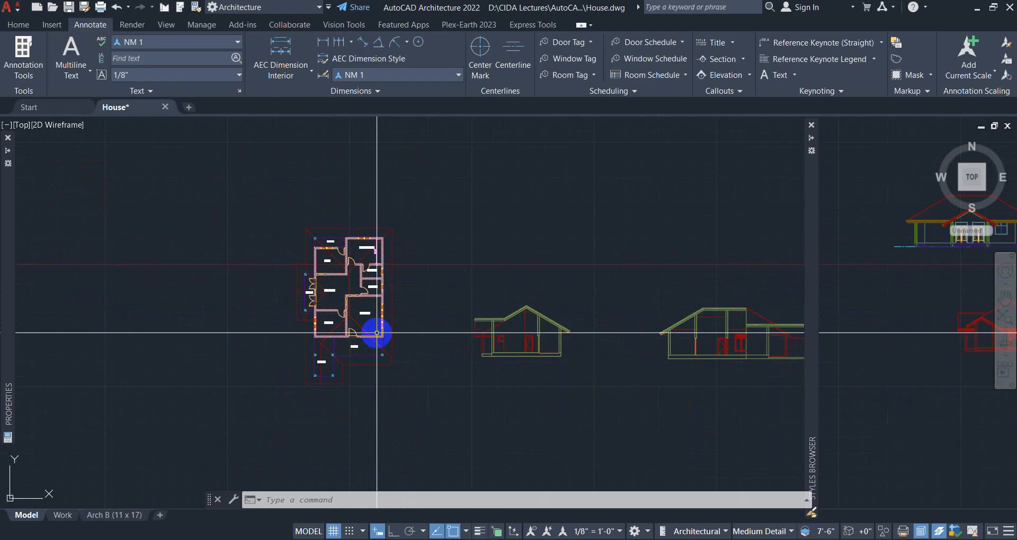